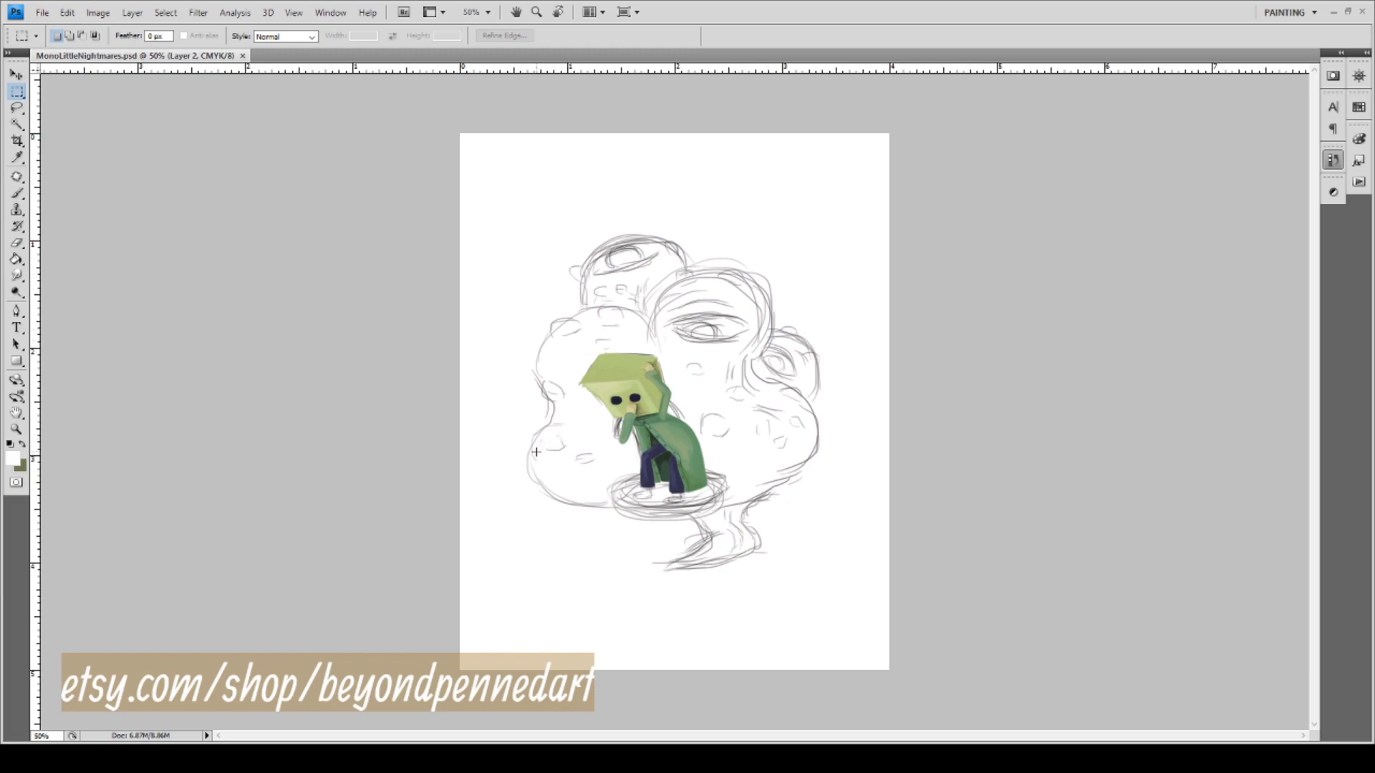
Examine the character's trousers, coat hem and sketched, unpainted feet up close.
{"action": "key", "text": "z"}
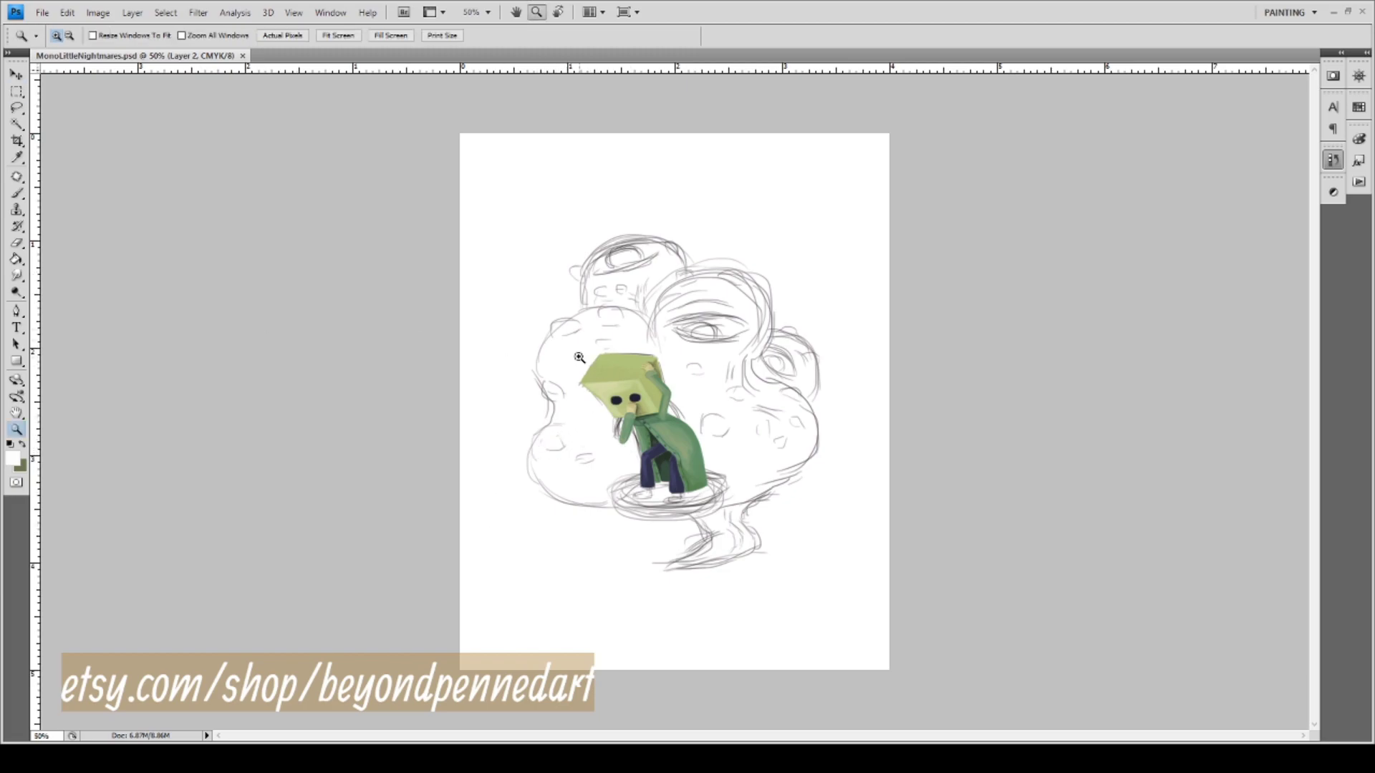
{"action": "left_click_drag", "start_coordinate": [544, 332], "coordinate": [732, 559]}
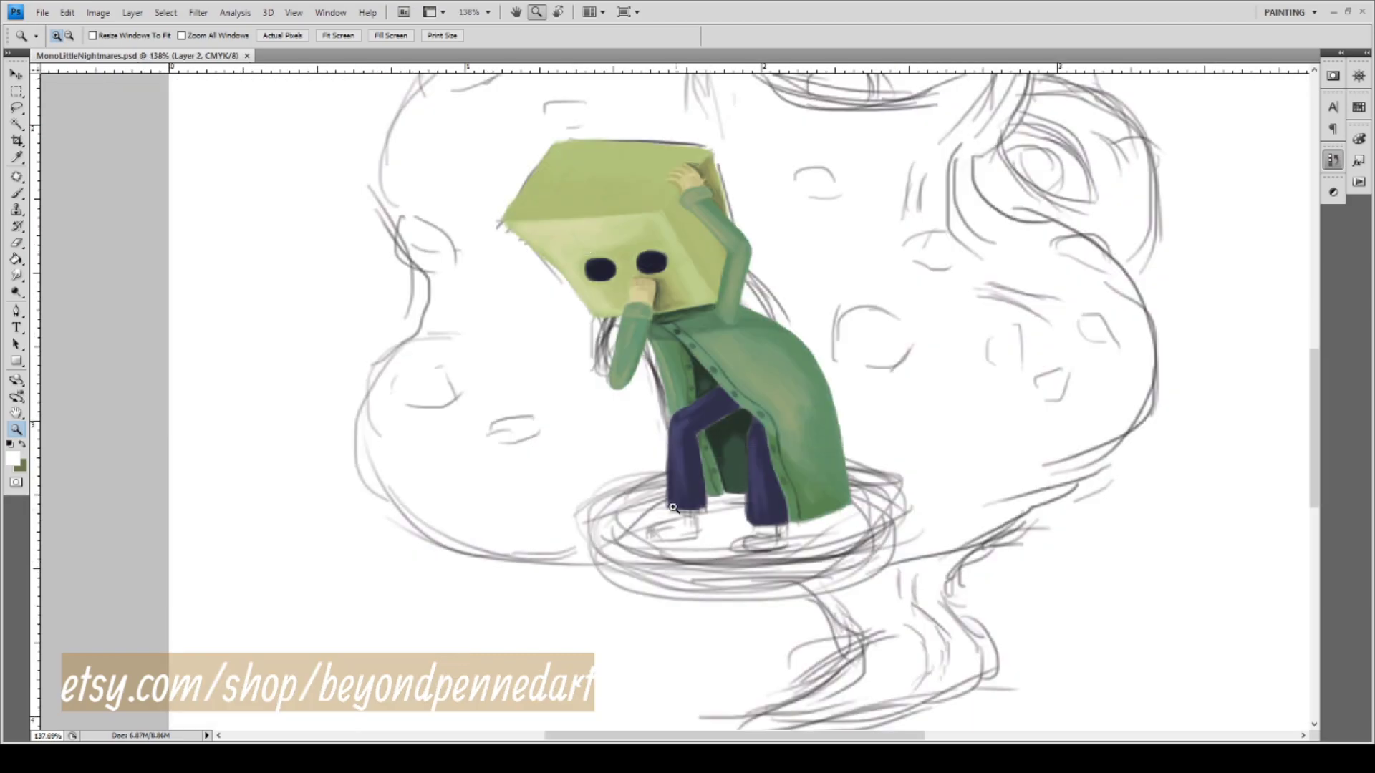
{"action": "left_click_drag", "start_coordinate": [516, 470], "coordinate": [330, 506]}
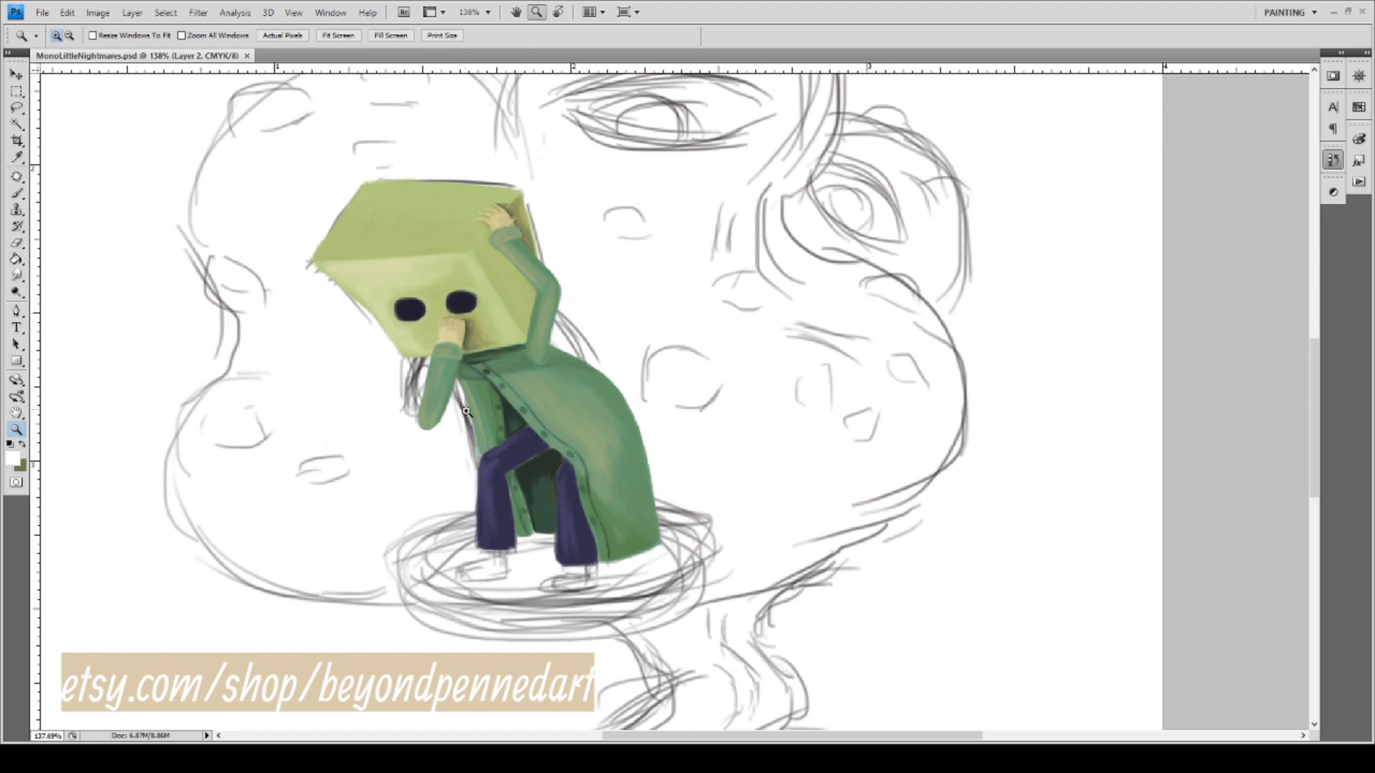
{"action": "left_click_drag", "start_coordinate": [514, 504], "coordinate": [537, 505]}
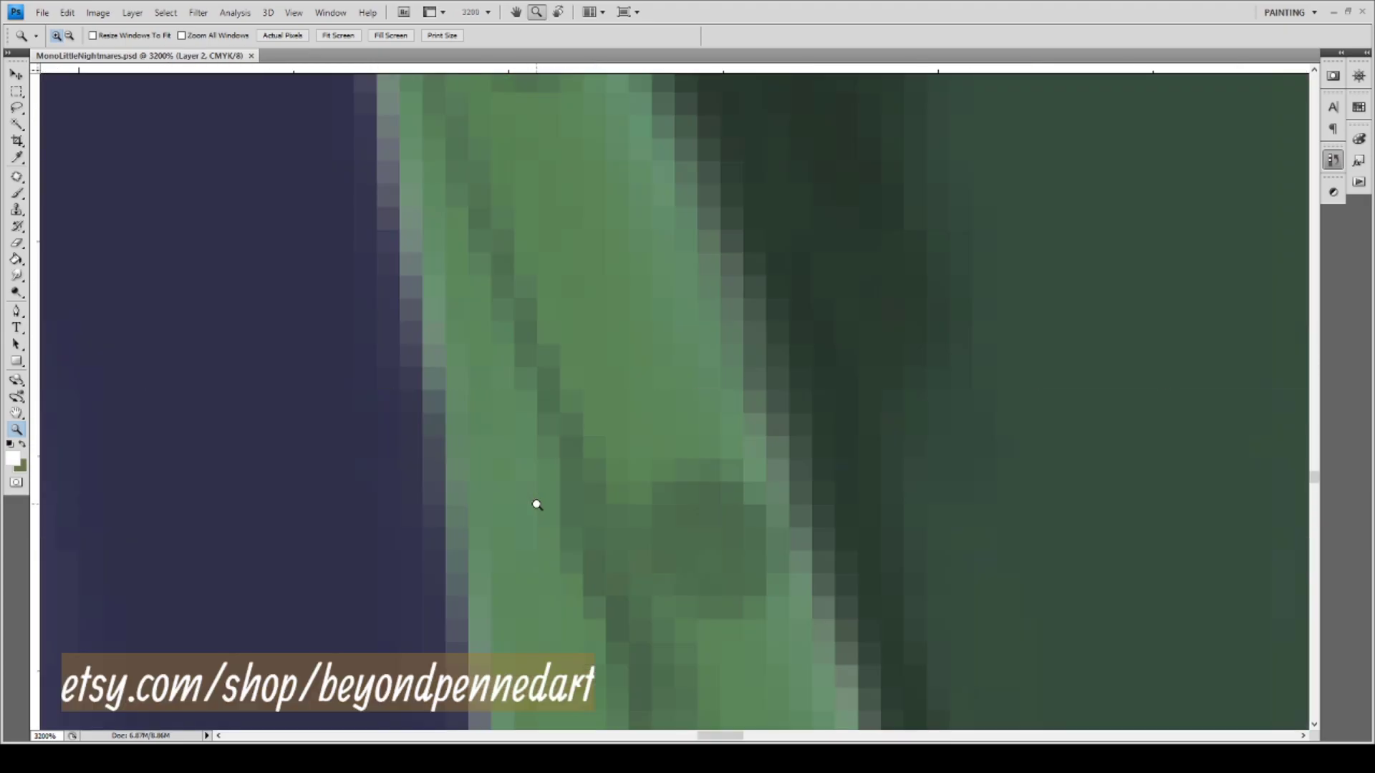
{"action": "left_click", "coordinate": [574, 482], "text": "alt"}
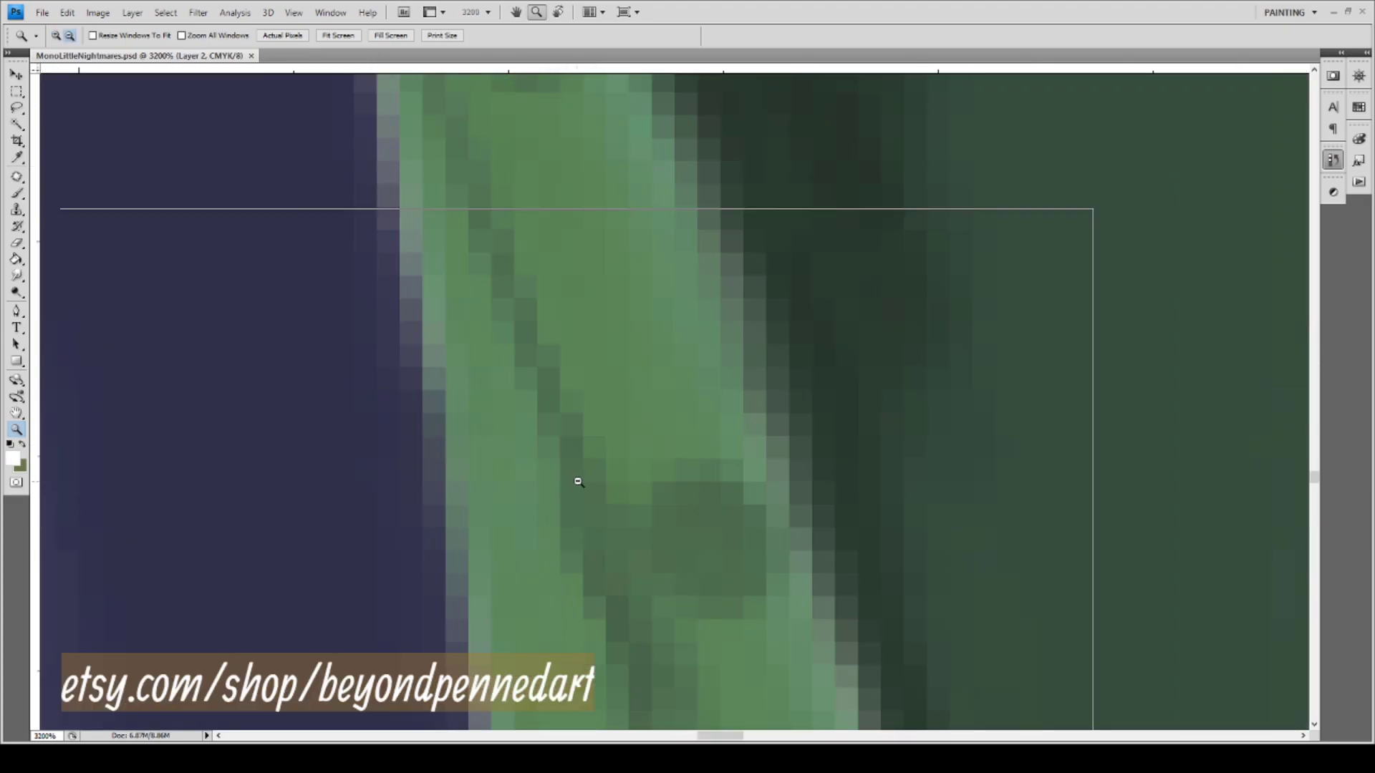
{"action": "left_click", "coordinate": [560, 484], "text": "alt"}
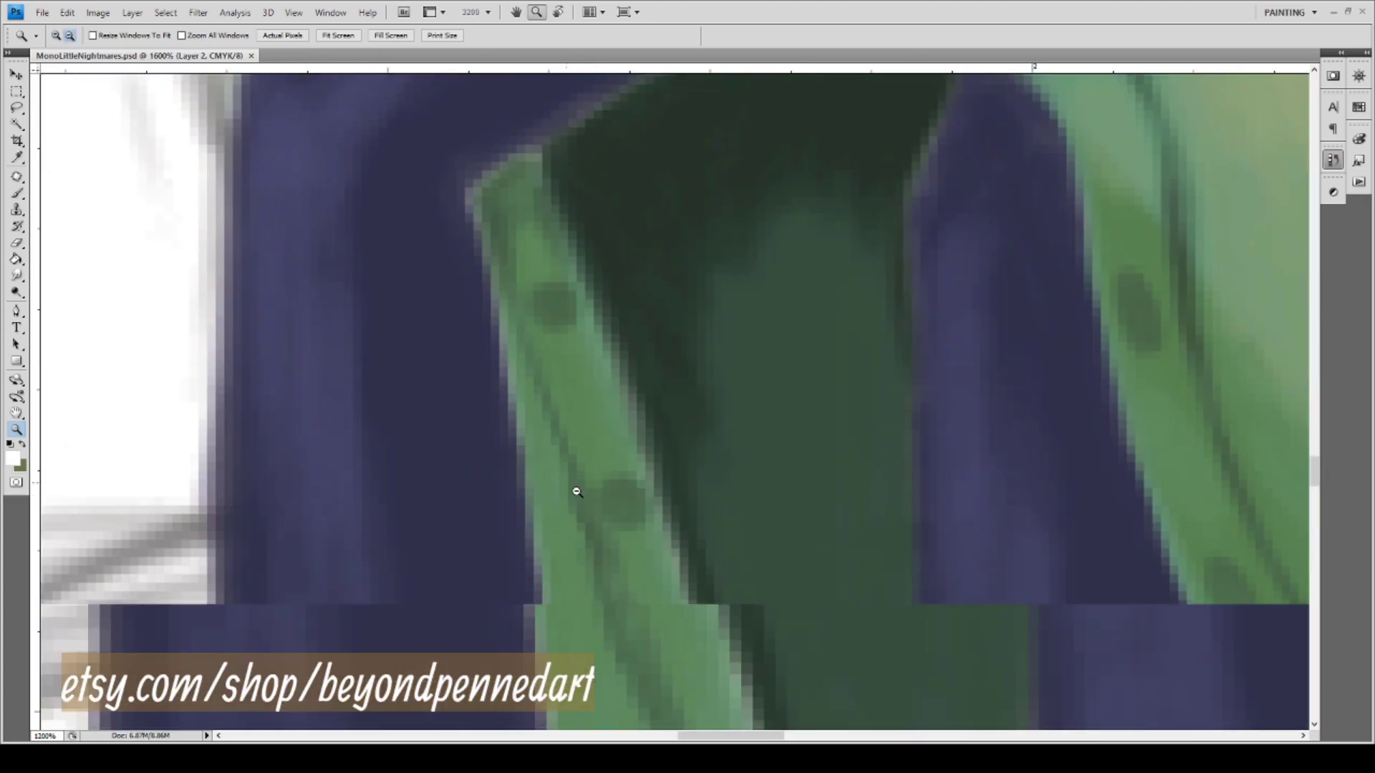
{"action": "left_click", "coordinate": [563, 487], "text": "alt"}
{"action": "left_click", "coordinate": [559, 486], "text": "alt"}
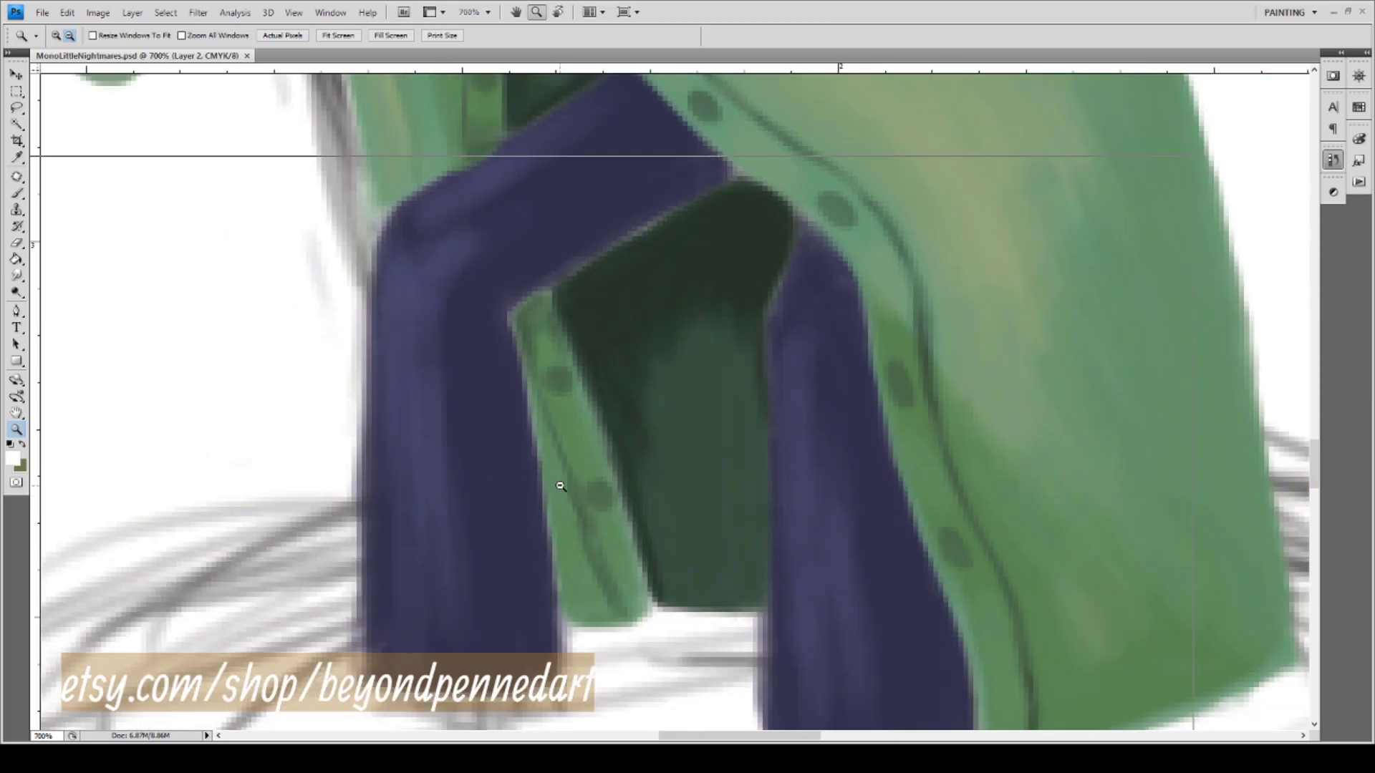
{"action": "left_click", "coordinate": [563, 493], "text": "alt"}
{"action": "left_click_drag", "start_coordinate": [588, 526], "coordinate": [584, 338]}
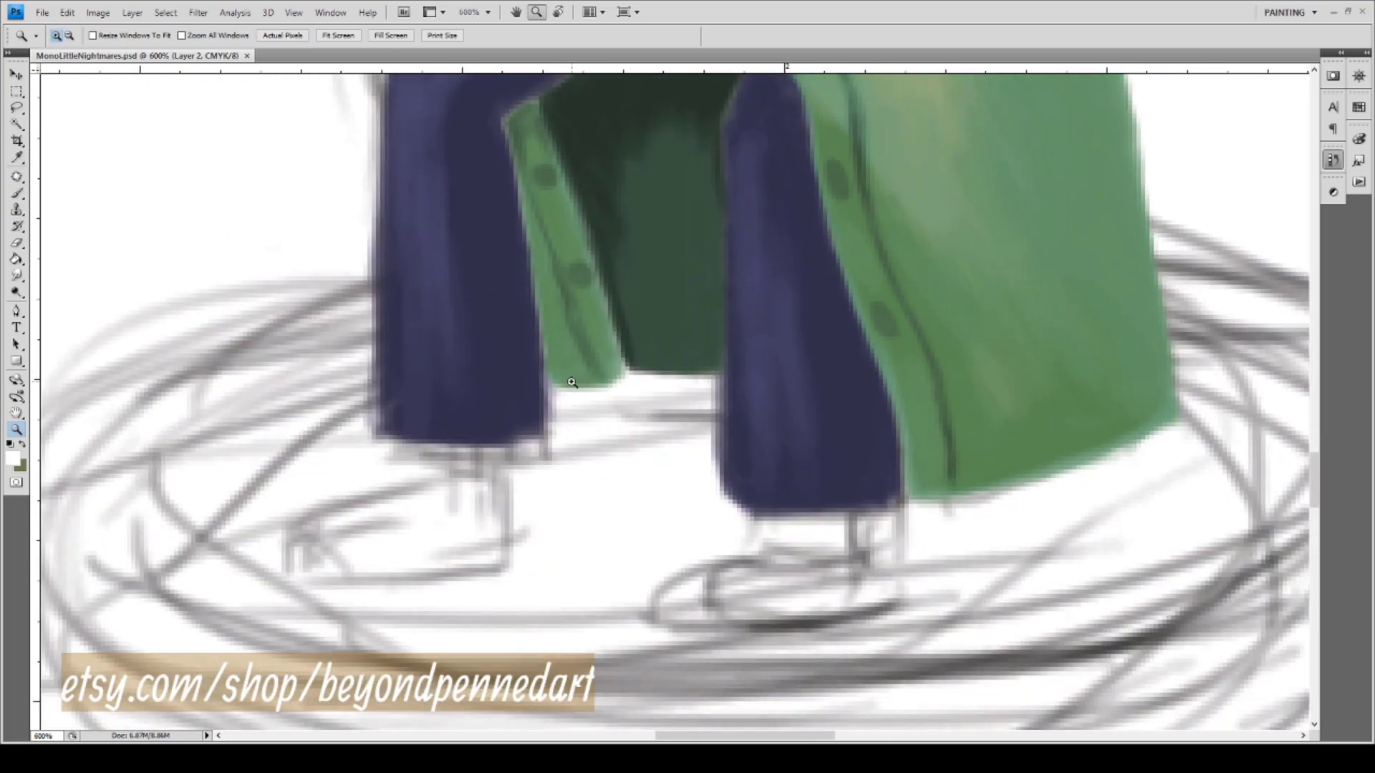
{"action": "left_click", "coordinate": [552, 440], "text": "alt"}
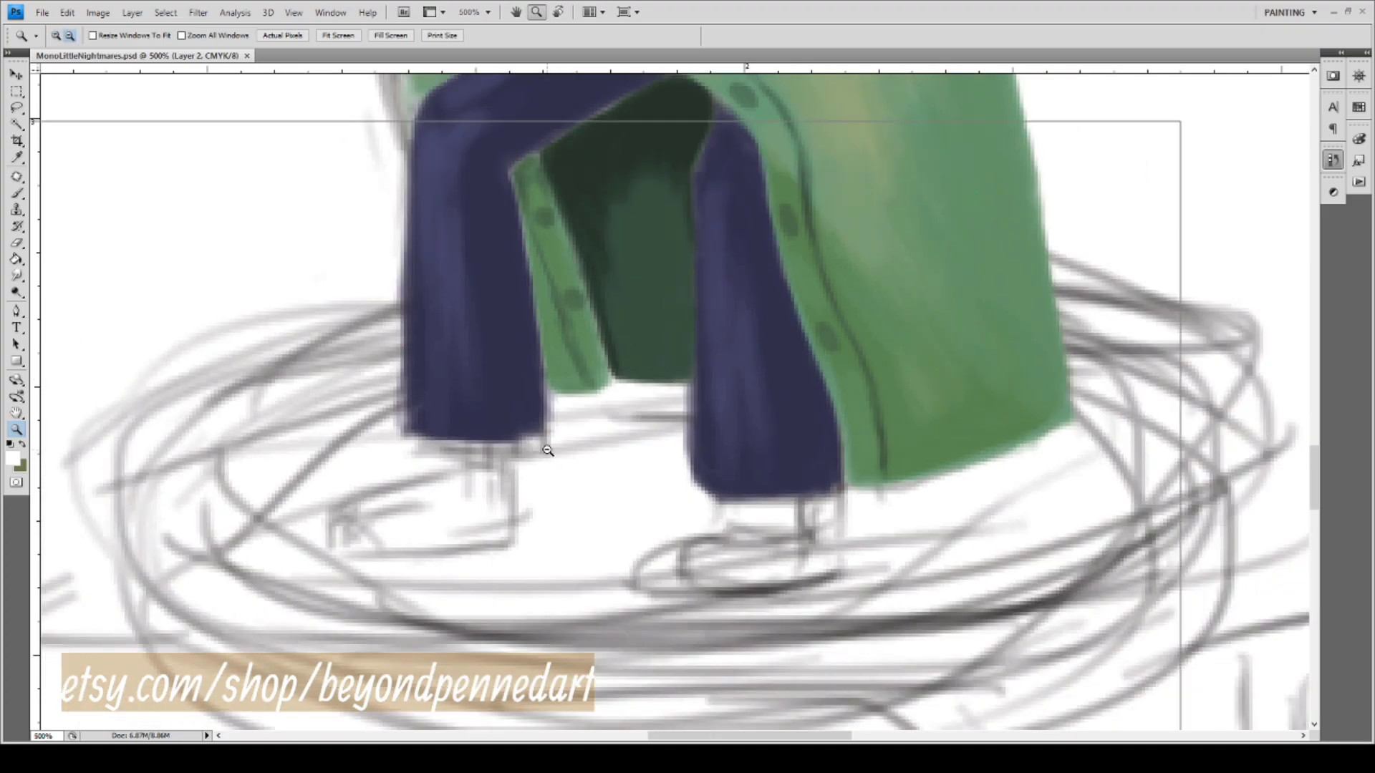
{"action": "left_click", "coordinate": [547, 451], "text": "alt"}
Sample the pale skin tone from the fist below the eyes and outline the sketched left foot with a smaller brush.
{"action": "left_click_drag", "start_coordinate": [562, 362], "coordinate": [610, 531]}
{"action": "left_click_drag", "start_coordinate": [501, 264], "coordinate": [568, 488]}
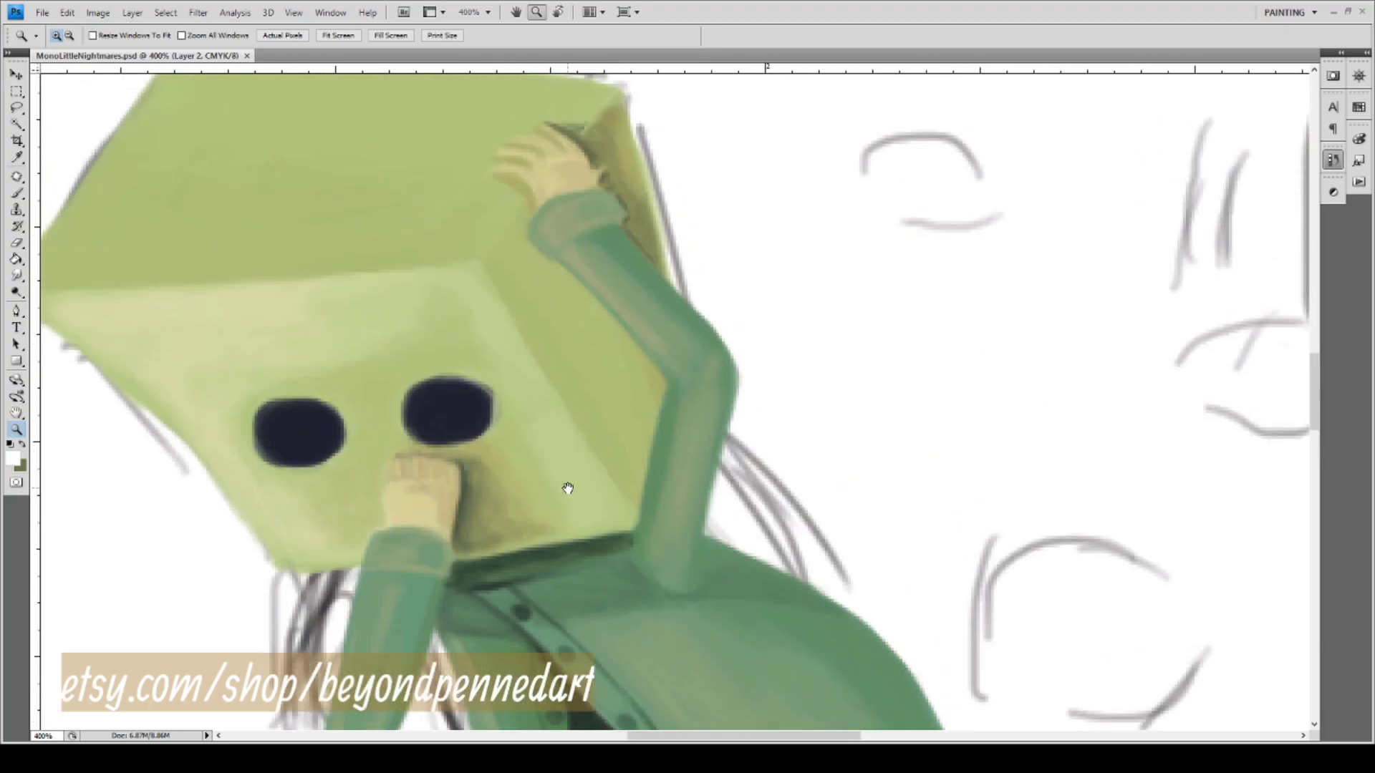
{"action": "key", "text": "i"}
{"action": "left_click", "coordinate": [412, 512]}
{"action": "left_click_drag", "start_coordinate": [563, 615], "coordinate": [571, 367]}
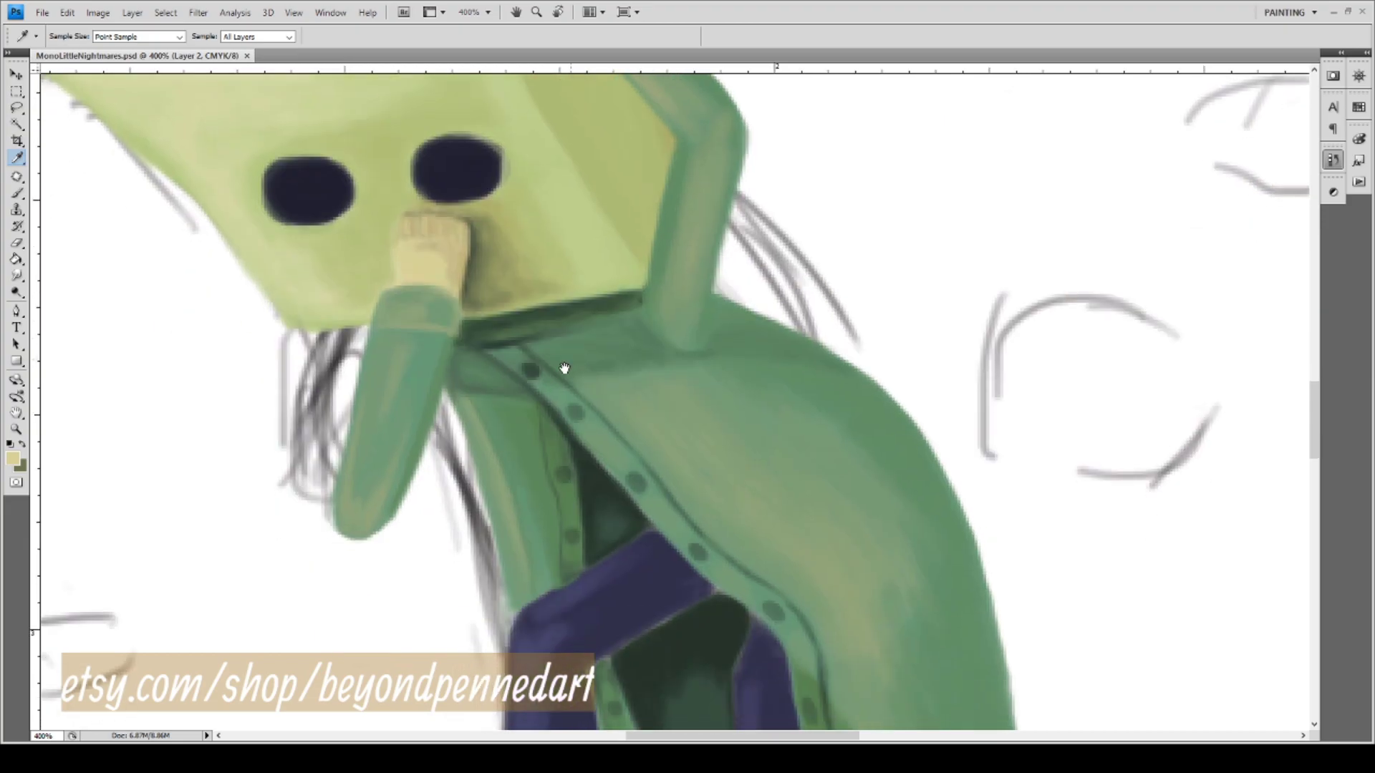
{"action": "left_click_drag", "start_coordinate": [568, 482], "coordinate": [571, 272]}
{"action": "mouse_move", "coordinate": [571, 451]}
{"action": "left_mouse_down"}
{"action": "mouse_move", "coordinate": [547, 277]}
{"action": "mouse_move", "coordinate": [522, 270]}
{"action": "left_mouse_up"}
{"action": "key", "text": "b"}
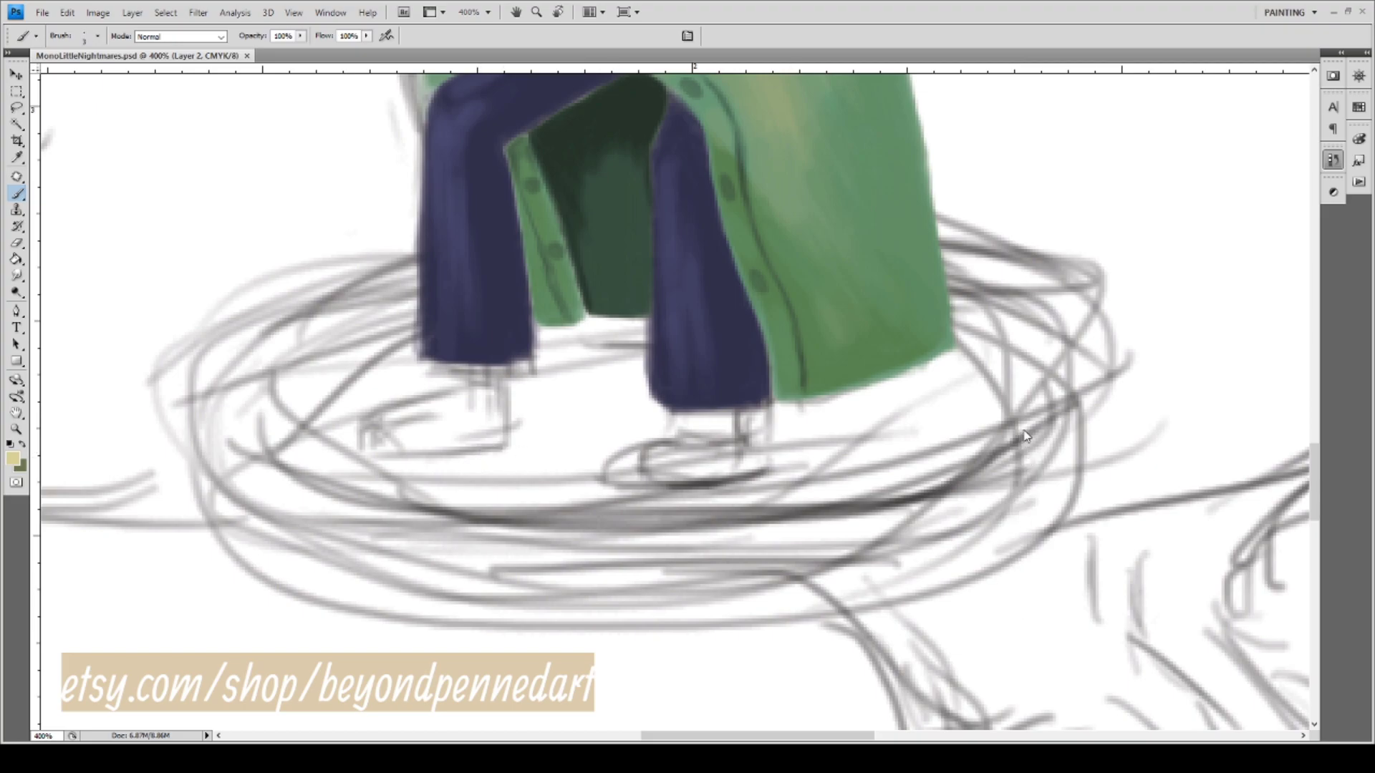
{"action": "key", "text": "bracketleft"}
{"action": "mouse_move", "coordinate": [502, 374]}
{"action": "left_mouse_down"}
{"action": "mouse_move", "coordinate": [507, 425]}
{"action": "mouse_move", "coordinate": [503, 377]}
{"action": "left_mouse_up"}
{"action": "mouse_move", "coordinate": [501, 431]}
{"action": "left_mouse_down"}
{"action": "mouse_move", "coordinate": [420, 461]}
{"action": "mouse_move", "coordinate": [449, 451]}
{"action": "mouse_move", "coordinate": [383, 457]}
{"action": "mouse_move", "coordinate": [360, 444]}
{"action": "mouse_move", "coordinate": [387, 454]}
{"action": "mouse_move", "coordinate": [371, 440]}
{"action": "mouse_move", "coordinate": [377, 417]}
{"action": "mouse_move", "coordinate": [364, 433]}
{"action": "mouse_move", "coordinate": [382, 413]}
{"action": "mouse_move", "coordinate": [371, 420]}
{"action": "mouse_move", "coordinate": [459, 373]}
{"action": "left_mouse_up"}
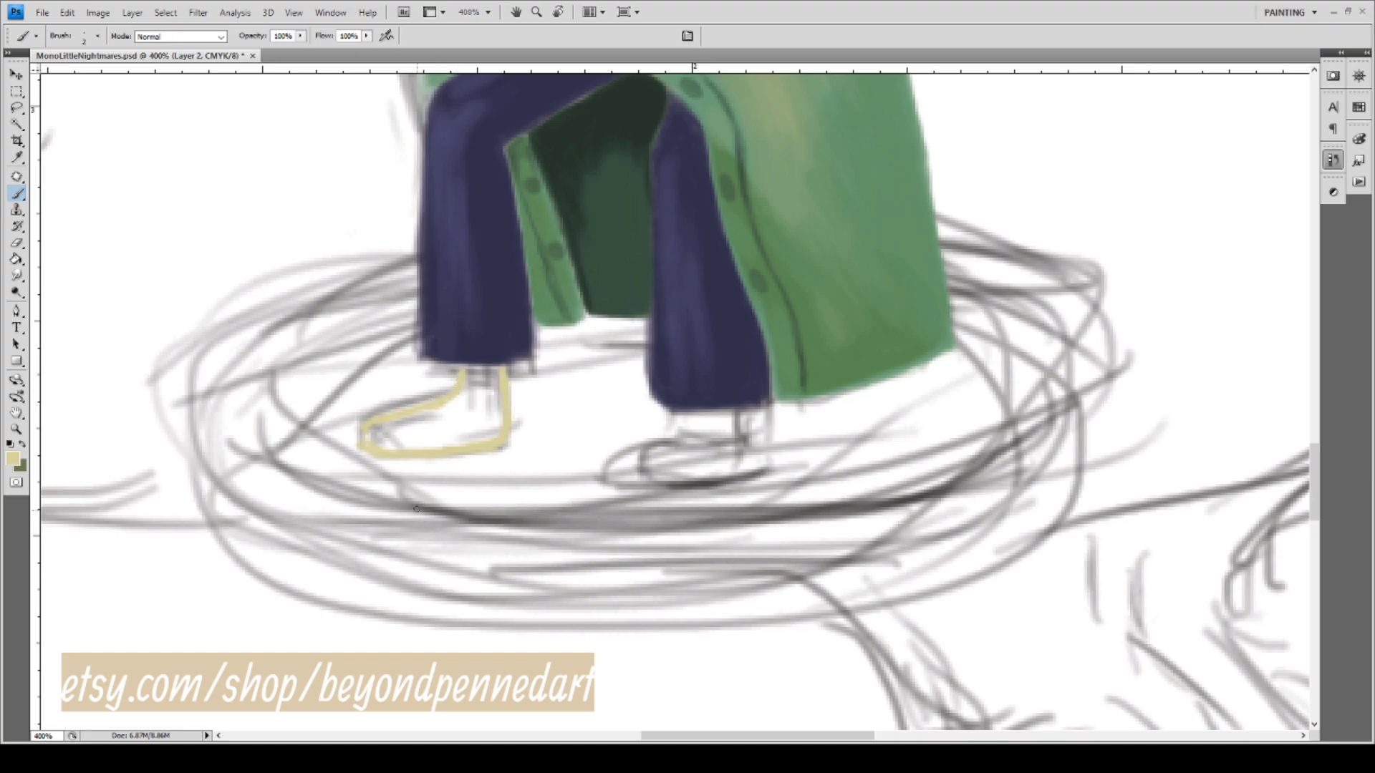
{"action": "left_click_drag", "start_coordinate": [465, 375], "coordinate": [461, 366]}
Outline the right foot and ankle below the trouser leg in the same skin tone.
{"action": "mouse_move", "coordinate": [619, 490]}
{"action": "left_mouse_down"}
{"action": "mouse_move", "coordinate": [593, 456]}
{"action": "mouse_move", "coordinate": [552, 485]}
{"action": "left_mouse_up"}
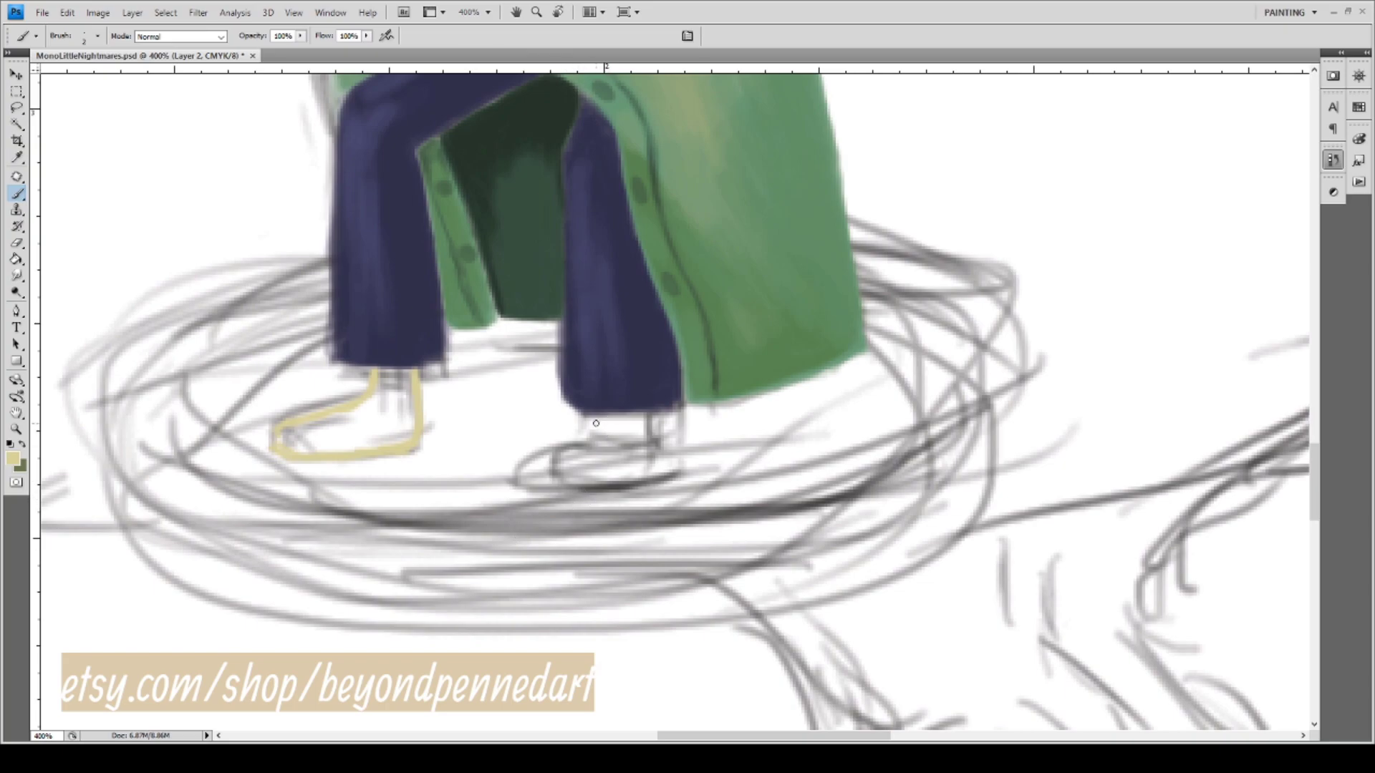
{"action": "mouse_move", "coordinate": [596, 418]}
{"action": "left_mouse_down"}
{"action": "mouse_move", "coordinate": [647, 429]}
{"action": "mouse_move", "coordinate": [638, 420]}
{"action": "mouse_move", "coordinate": [614, 496]}
{"action": "mouse_move", "coordinate": [574, 476]}
{"action": "mouse_move", "coordinate": [602, 435]}
{"action": "mouse_move", "coordinate": [562, 487]}
{"action": "mouse_move", "coordinate": [589, 465]}
{"action": "mouse_move", "coordinate": [576, 500]}
{"action": "mouse_move", "coordinate": [578, 485]}
{"action": "mouse_move", "coordinate": [639, 496]}
{"action": "left_mouse_up"}
{"action": "mouse_move", "coordinate": [582, 470]}
{"action": "left_mouse_down"}
{"action": "mouse_move", "coordinate": [624, 500]}
{"action": "mouse_move", "coordinate": [591, 498]}
{"action": "mouse_move", "coordinate": [638, 489]}
{"action": "mouse_move", "coordinate": [654, 470]}
{"action": "mouse_move", "coordinate": [652, 482]}
{"action": "mouse_move", "coordinate": [645, 438]}
{"action": "left_mouse_up"}
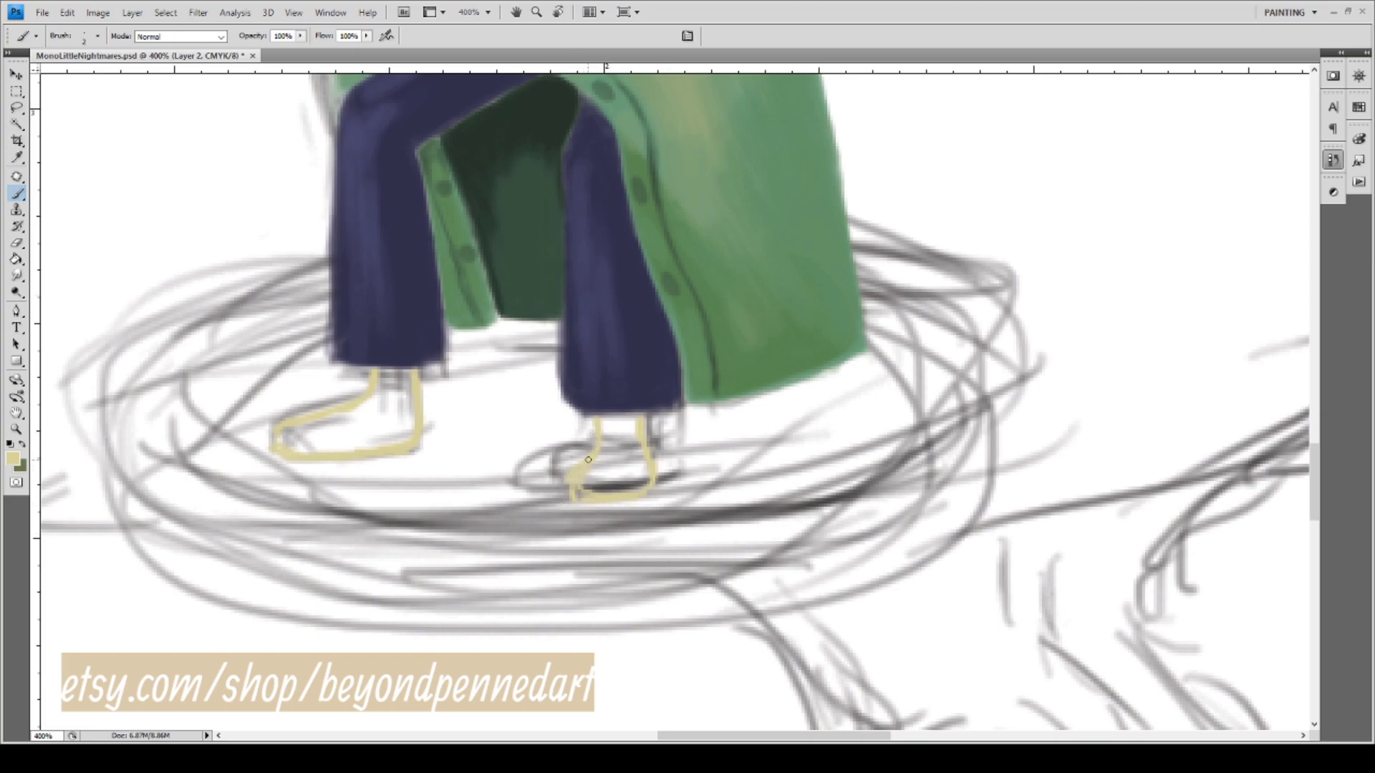
{"action": "left_click_drag", "start_coordinate": [566, 481], "coordinate": [585, 500]}
Fill the outlined left and right feet solidly with the pale skin tone.
{"action": "mouse_move", "coordinate": [313, 433]}
{"action": "left_mouse_down"}
{"action": "mouse_move", "coordinate": [368, 407]}
{"action": "mouse_move", "coordinate": [319, 432]}
{"action": "mouse_move", "coordinate": [372, 400]}
{"action": "mouse_move", "coordinate": [350, 409]}
{"action": "mouse_move", "coordinate": [374, 412]}
{"action": "mouse_move", "coordinate": [382, 383]}
{"action": "mouse_move", "coordinate": [363, 406]}
{"action": "mouse_move", "coordinate": [383, 369]}
{"action": "mouse_move", "coordinate": [408, 372]}
{"action": "mouse_move", "coordinate": [408, 406]}
{"action": "mouse_move", "coordinate": [392, 404]}
{"action": "left_mouse_up"}
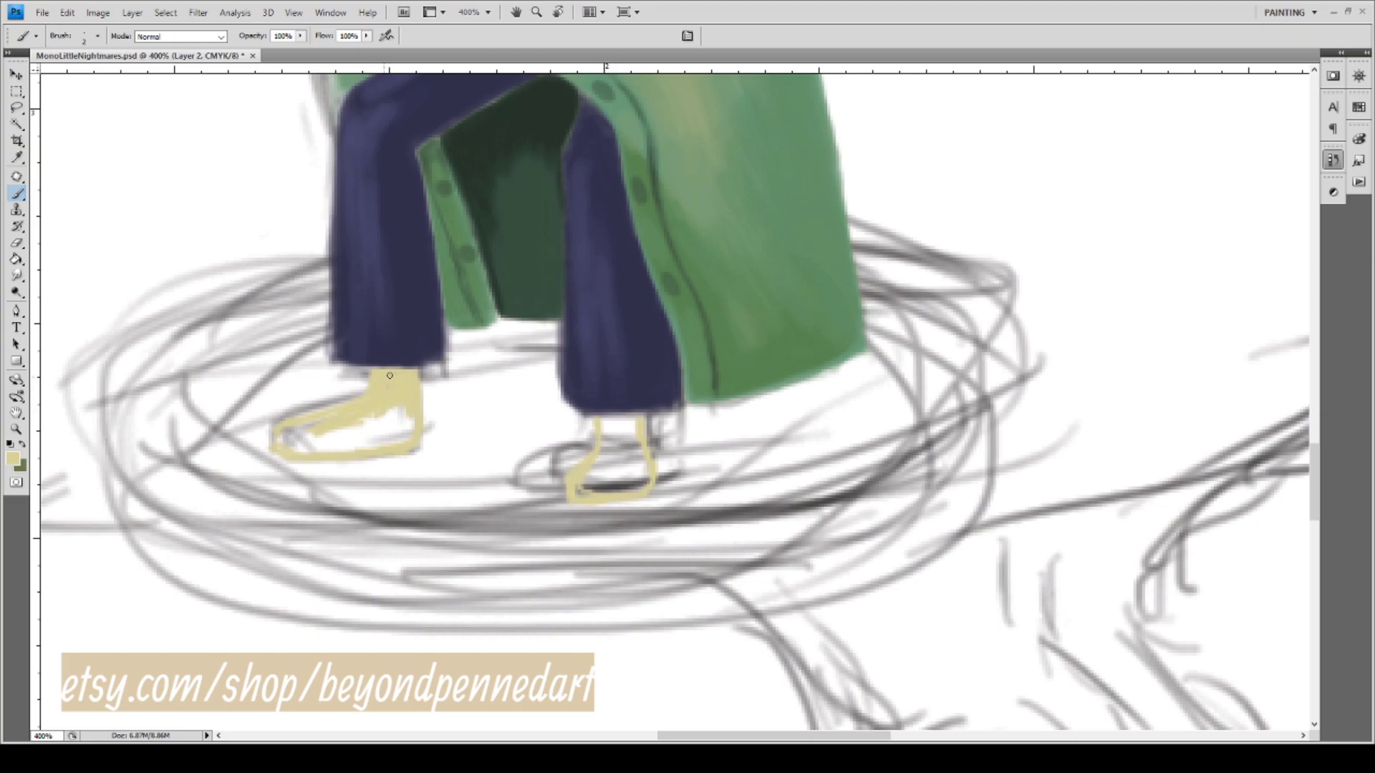
{"action": "mouse_move", "coordinate": [392, 402]}
{"action": "left_mouse_down"}
{"action": "mouse_move", "coordinate": [400, 446]}
{"action": "mouse_move", "coordinate": [381, 453]}
{"action": "mouse_move", "coordinate": [404, 440]}
{"action": "mouse_move", "coordinate": [361, 444]}
{"action": "mouse_move", "coordinate": [399, 435]}
{"action": "mouse_move", "coordinate": [384, 421]}
{"action": "mouse_move", "coordinate": [395, 410]}
{"action": "mouse_move", "coordinate": [343, 454]}
{"action": "mouse_move", "coordinate": [391, 434]}
{"action": "mouse_move", "coordinate": [376, 423]}
{"action": "mouse_move", "coordinate": [390, 402]}
{"action": "mouse_move", "coordinate": [355, 432]}
{"action": "mouse_move", "coordinate": [375, 415]}
{"action": "mouse_move", "coordinate": [326, 428]}
{"action": "left_mouse_up"}
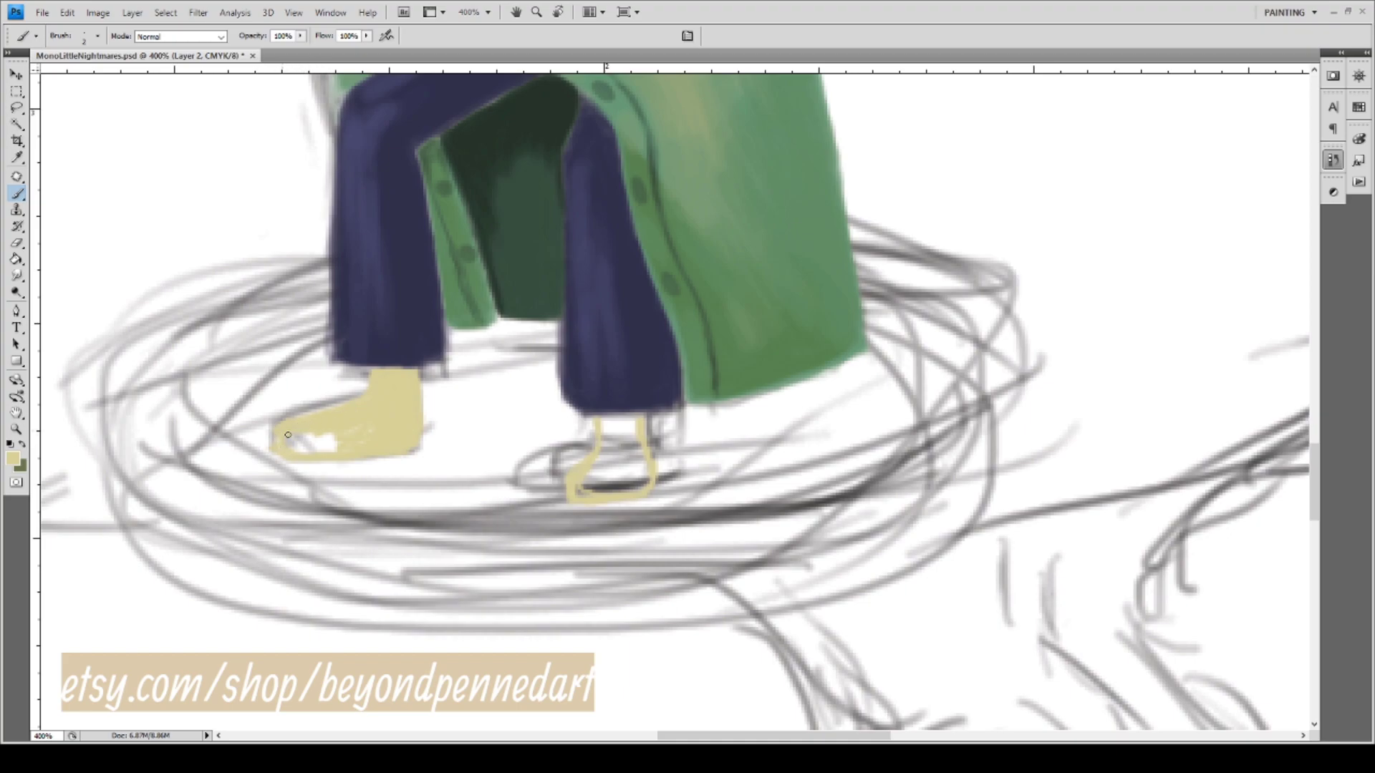
{"action": "mouse_move", "coordinate": [278, 442]}
{"action": "left_mouse_down"}
{"action": "mouse_move", "coordinate": [342, 449]}
{"action": "mouse_move", "coordinate": [286, 442]}
{"action": "mouse_move", "coordinate": [321, 431]}
{"action": "left_mouse_up"}
{"action": "mouse_move", "coordinate": [601, 420]}
{"action": "left_mouse_down"}
{"action": "mouse_move", "coordinate": [634, 417]}
{"action": "mouse_move", "coordinate": [638, 462]}
{"action": "mouse_move", "coordinate": [625, 430]}
{"action": "left_mouse_up"}
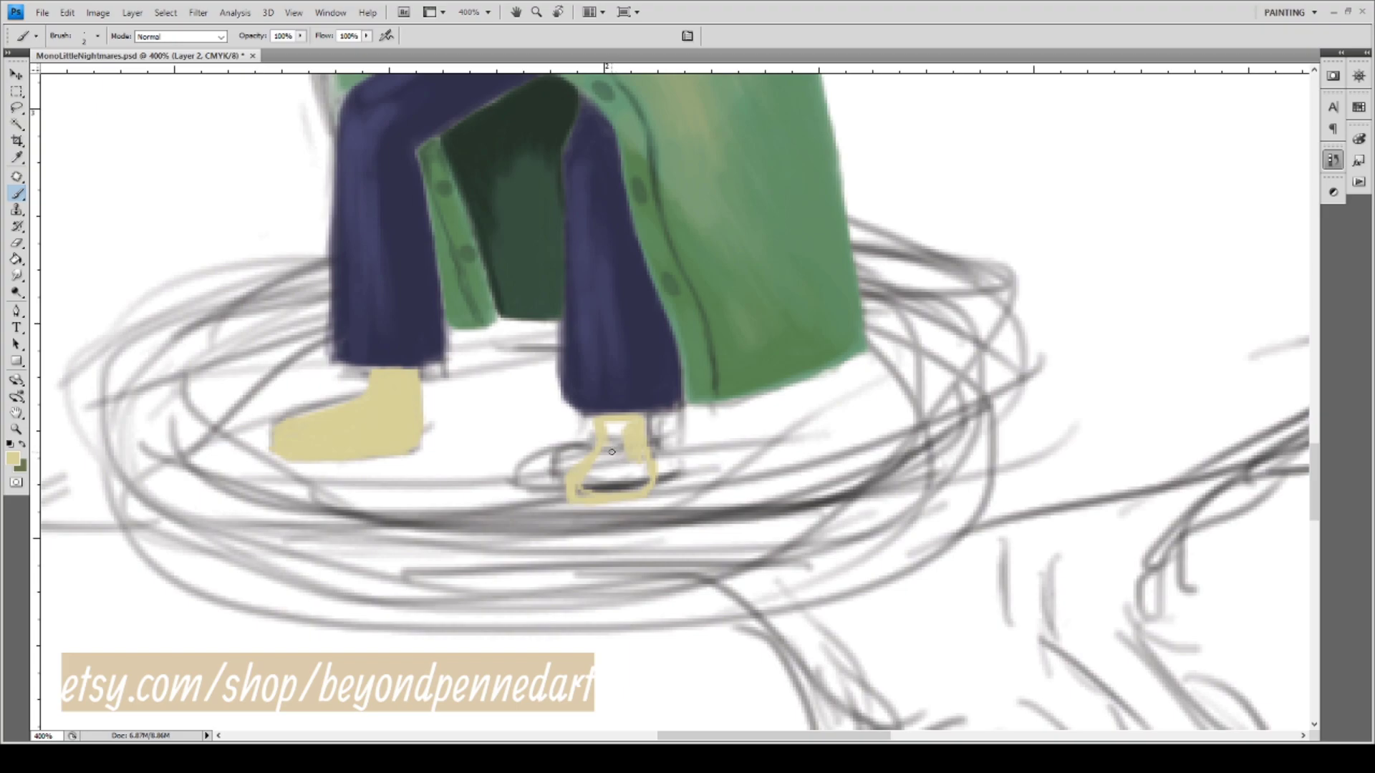
{"action": "mouse_move", "coordinate": [615, 429]}
{"action": "left_mouse_down"}
{"action": "mouse_move", "coordinate": [617, 462]}
{"action": "mouse_move", "coordinate": [608, 424]}
{"action": "mouse_move", "coordinate": [612, 461]}
{"action": "mouse_move", "coordinate": [608, 426]}
{"action": "mouse_move", "coordinate": [641, 422]}
{"action": "mouse_move", "coordinate": [608, 425]}
{"action": "mouse_move", "coordinate": [629, 423]}
{"action": "mouse_move", "coordinate": [619, 453]}
{"action": "mouse_move", "coordinate": [612, 436]}
{"action": "mouse_move", "coordinate": [627, 459]}
{"action": "mouse_move", "coordinate": [611, 453]}
{"action": "mouse_move", "coordinate": [593, 471]}
{"action": "mouse_move", "coordinate": [594, 477]}
{"action": "left_mouse_up"}
{"action": "mouse_move", "coordinate": [598, 488]}
{"action": "left_mouse_down"}
{"action": "mouse_move", "coordinate": [641, 482]}
{"action": "mouse_move", "coordinate": [631, 451]}
{"action": "mouse_move", "coordinate": [630, 480]}
{"action": "mouse_move", "coordinate": [615, 463]}
{"action": "left_mouse_up"}
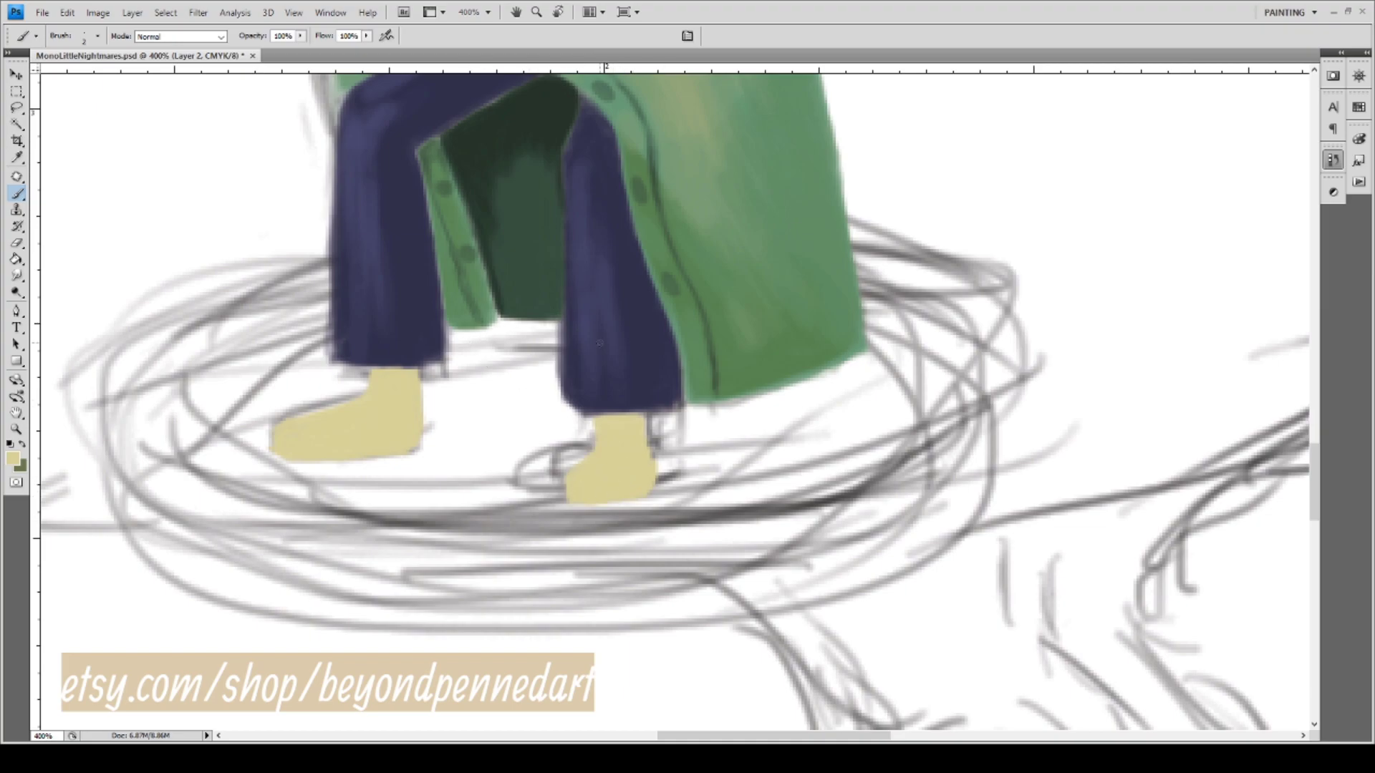
Sample a slightly darker skin tone from the fist and brush soft shading onto the left foot and ankle.
{"action": "left_click_drag", "start_coordinate": [522, 324], "coordinate": [492, 532]}
{"action": "left_click_drag", "start_coordinate": [509, 470], "coordinate": [525, 599]}
{"action": "left_click_drag", "start_coordinate": [544, 401], "coordinate": [588, 518]}
{"action": "key", "text": "i"}
{"action": "left_click", "coordinate": [361, 354]}
{"action": "mouse_move", "coordinate": [583, 506]}
{"action": "left_mouse_down"}
{"action": "mouse_move", "coordinate": [630, 347]}
{"action": "mouse_move", "coordinate": [623, 144]}
{"action": "left_mouse_up"}
{"action": "left_click_drag", "start_coordinate": [608, 475], "coordinate": [612, 241]}
{"action": "key", "text": "b"}
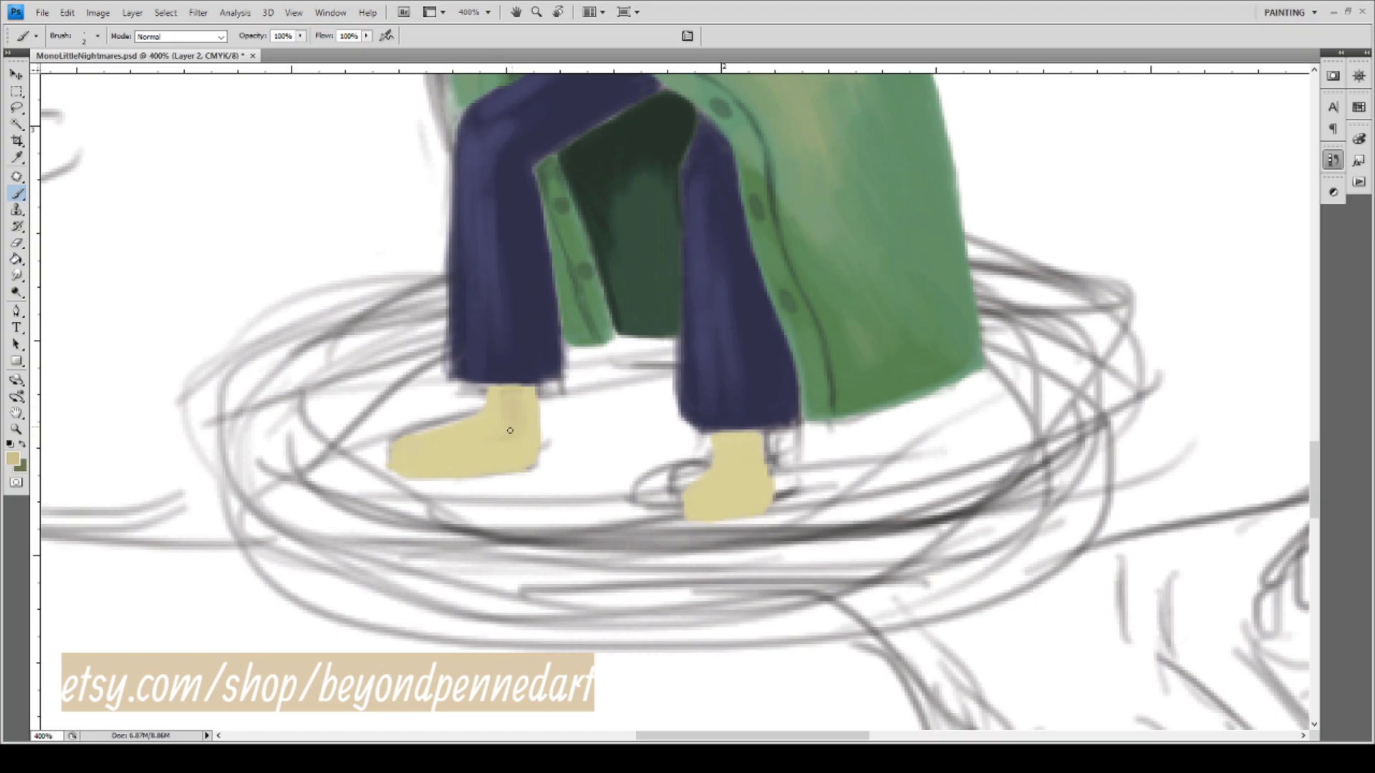
{"action": "left_click_drag", "start_coordinate": [511, 444], "coordinate": [505, 392]}
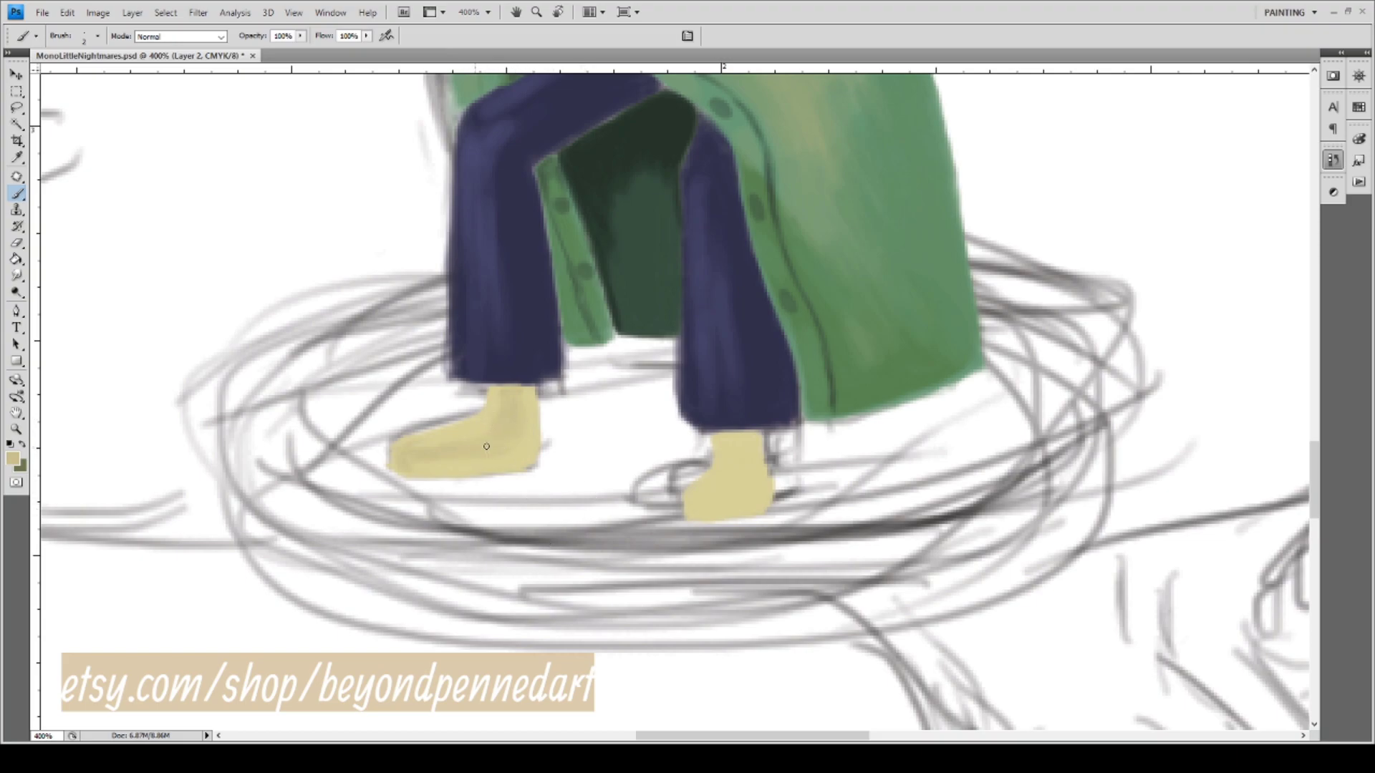
Shade the right foot with the darker skin tone using a larger brush.
{"action": "key", "text": "bracketright"}
{"action": "left_click_drag", "start_coordinate": [718, 496], "coordinate": [761, 497]}
{"action": "left_click_drag", "start_coordinate": [692, 502], "coordinate": [697, 504]}
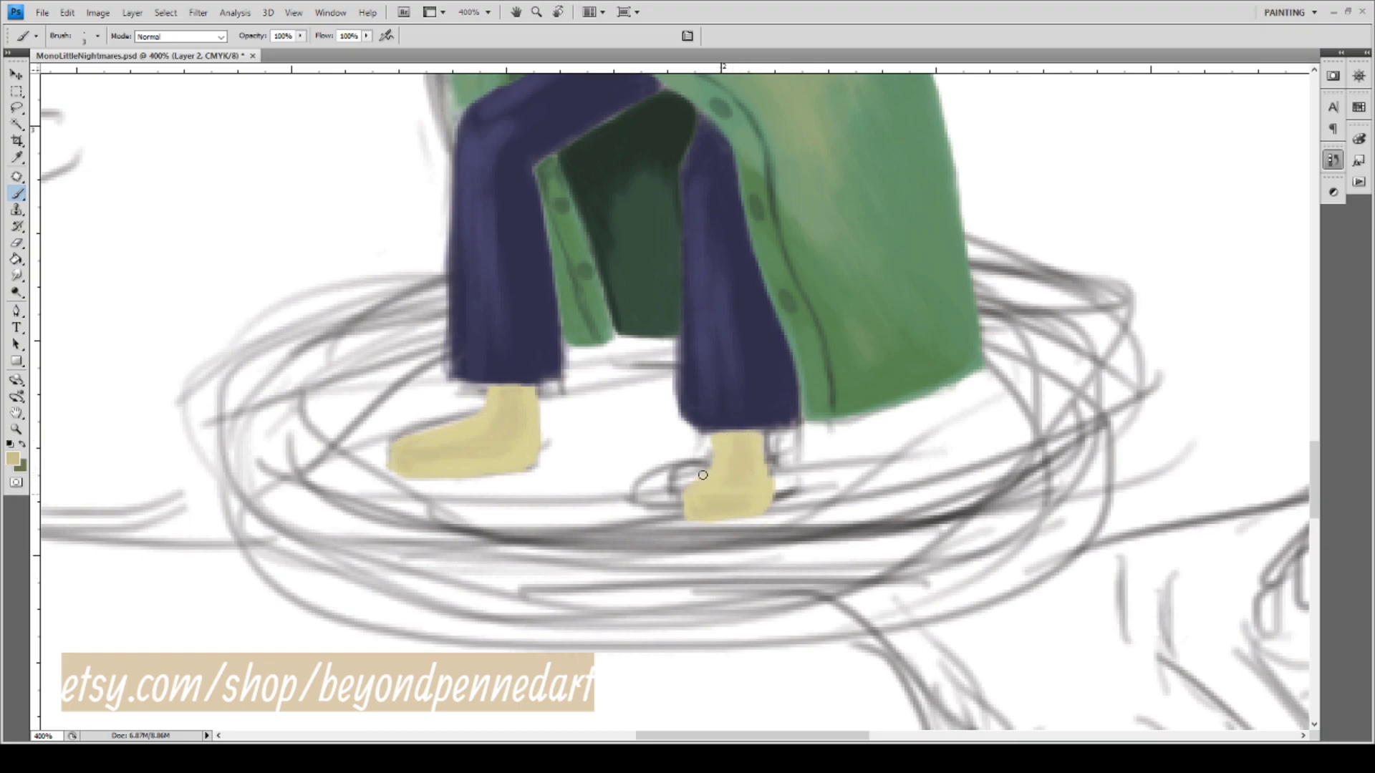
Sample a deeper skin tone from the fist's knuckles and strengthen the shading on both feet.
{"action": "left_click_drag", "start_coordinate": [605, 300], "coordinate": [541, 507]}
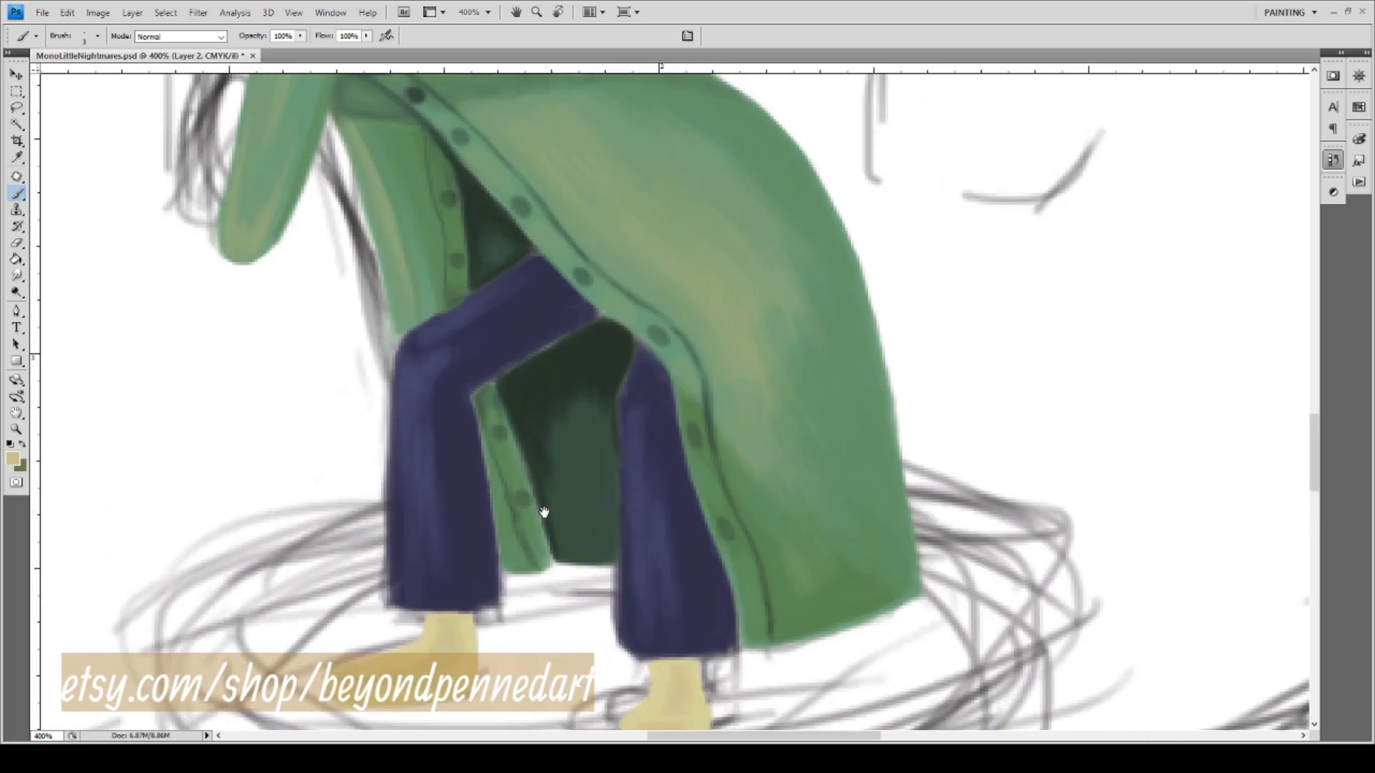
{"action": "left_click_drag", "start_coordinate": [553, 351], "coordinate": [568, 531]}
{"action": "left_click_drag", "start_coordinate": [556, 347], "coordinate": [642, 531]}
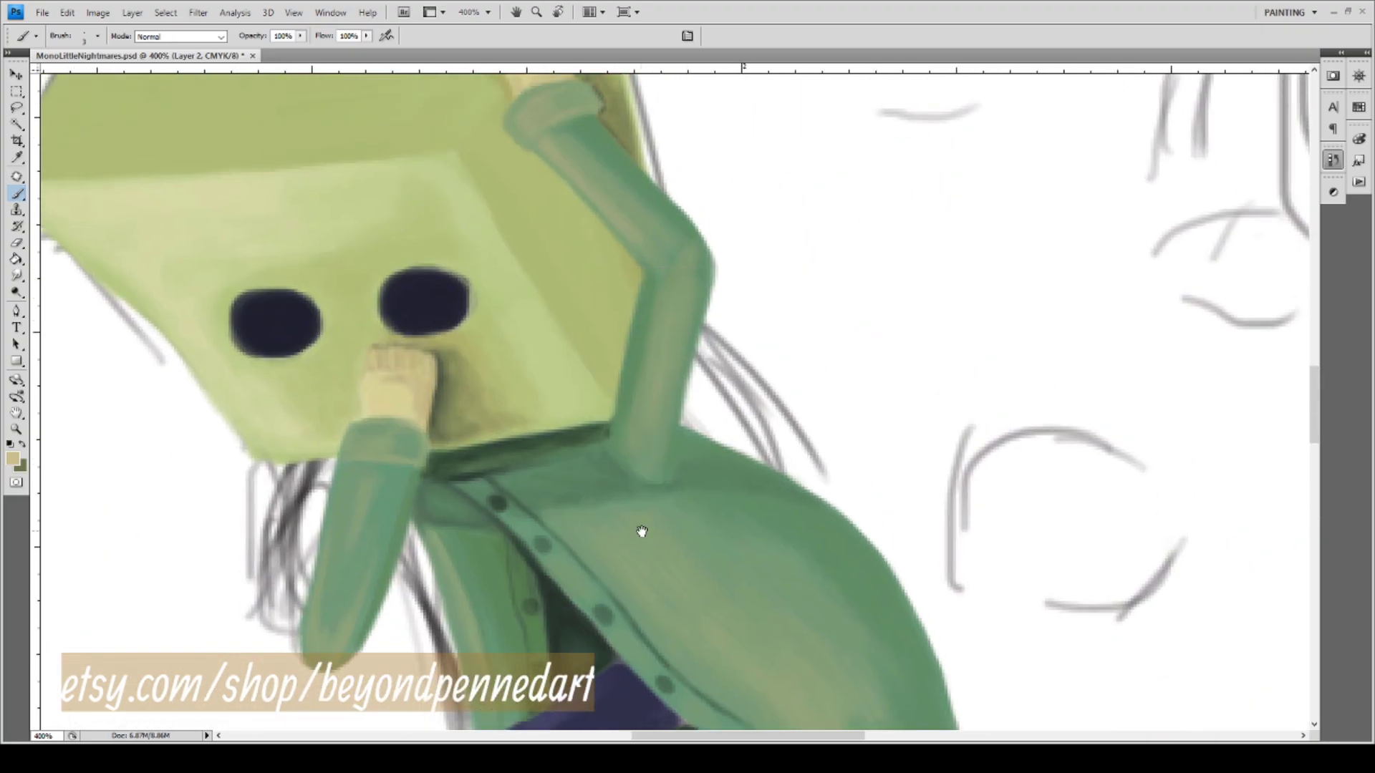
{"action": "key", "text": "i"}
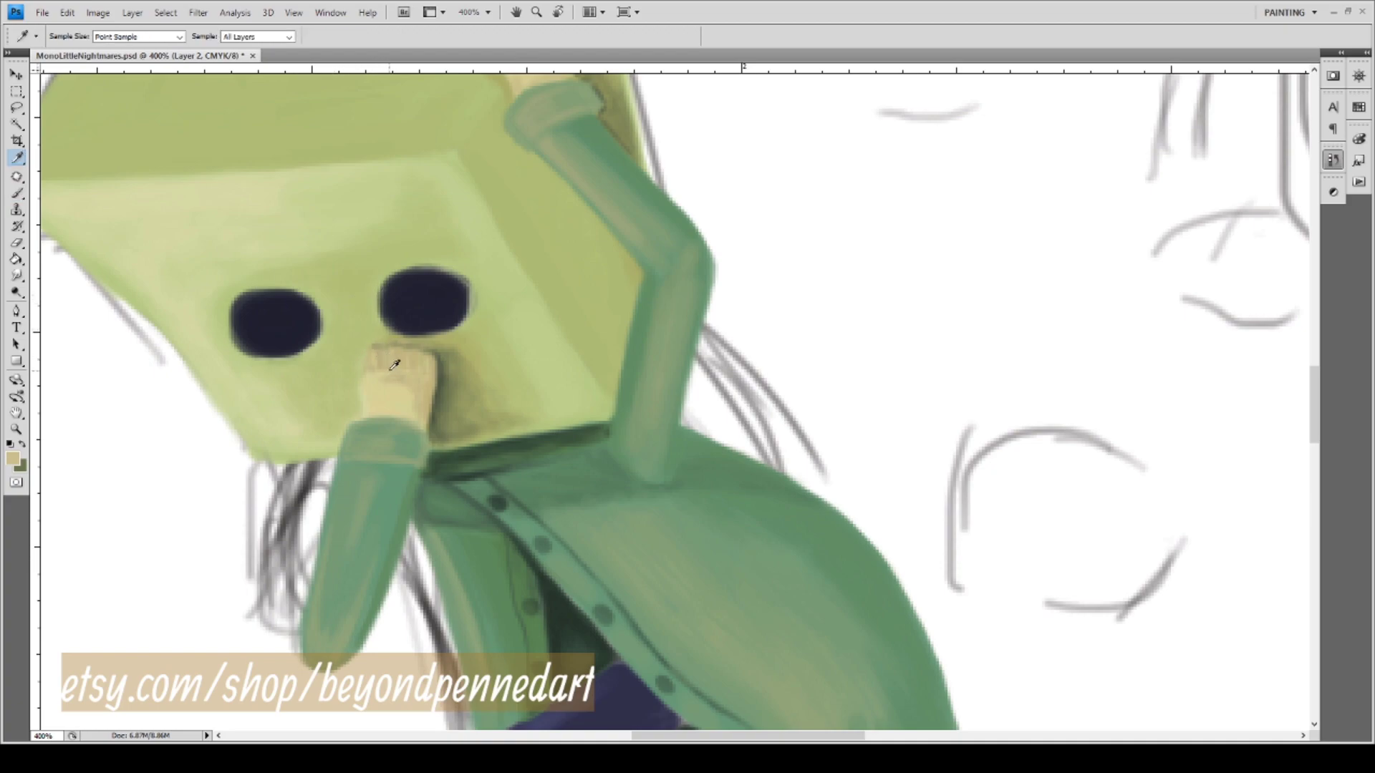
{"action": "left_click", "coordinate": [384, 357]}
{"action": "left_click_drag", "start_coordinate": [556, 212], "coordinate": [568, 310]}
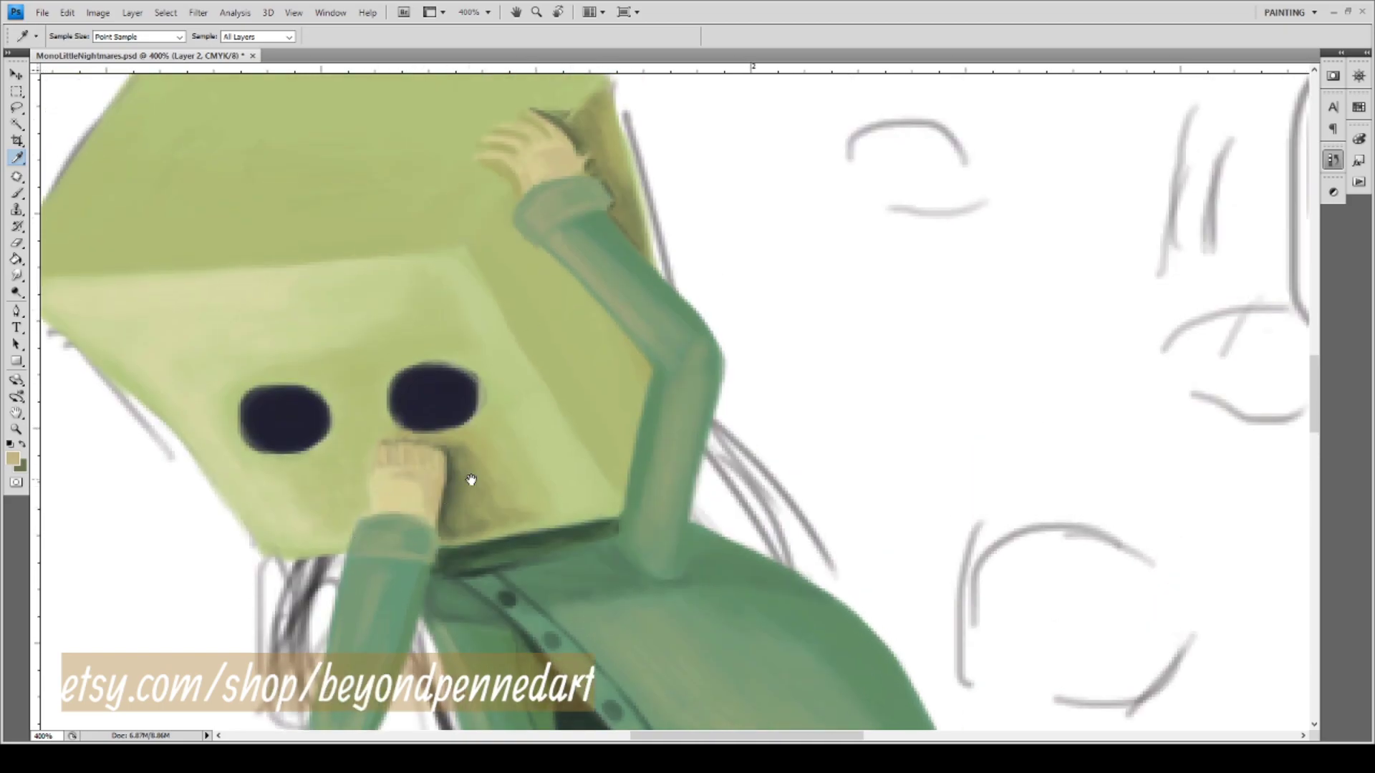
{"action": "mouse_move", "coordinate": [577, 571]}
{"action": "left_mouse_down"}
{"action": "mouse_move", "coordinate": [553, 374]}
{"action": "mouse_move", "coordinate": [578, 389]}
{"action": "mouse_move", "coordinate": [575, 275]}
{"action": "mouse_move", "coordinate": [568, 356]}
{"action": "mouse_move", "coordinate": [569, 343]}
{"action": "left_mouse_up"}
{"action": "key", "text": "b"}
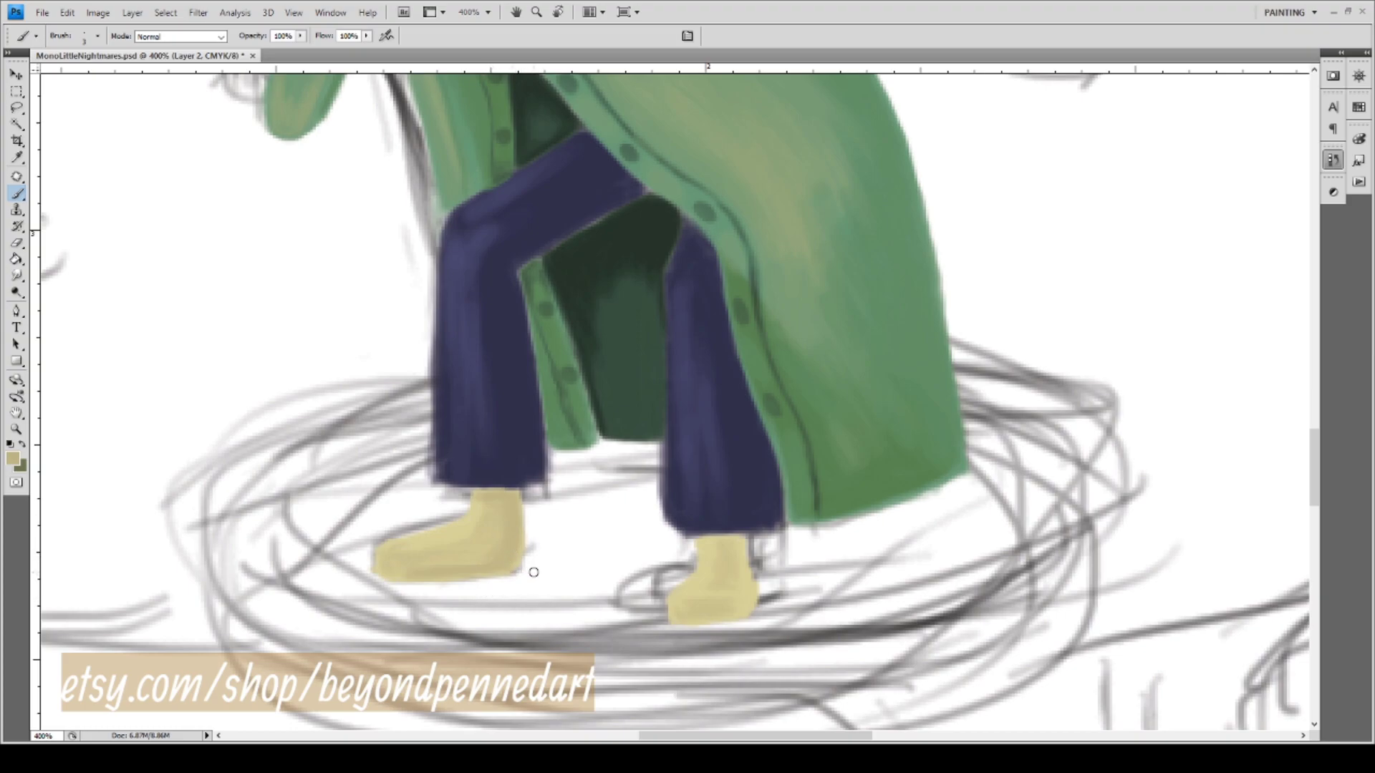
{"action": "left_click_drag", "start_coordinate": [671, 606], "coordinate": [580, 559]}
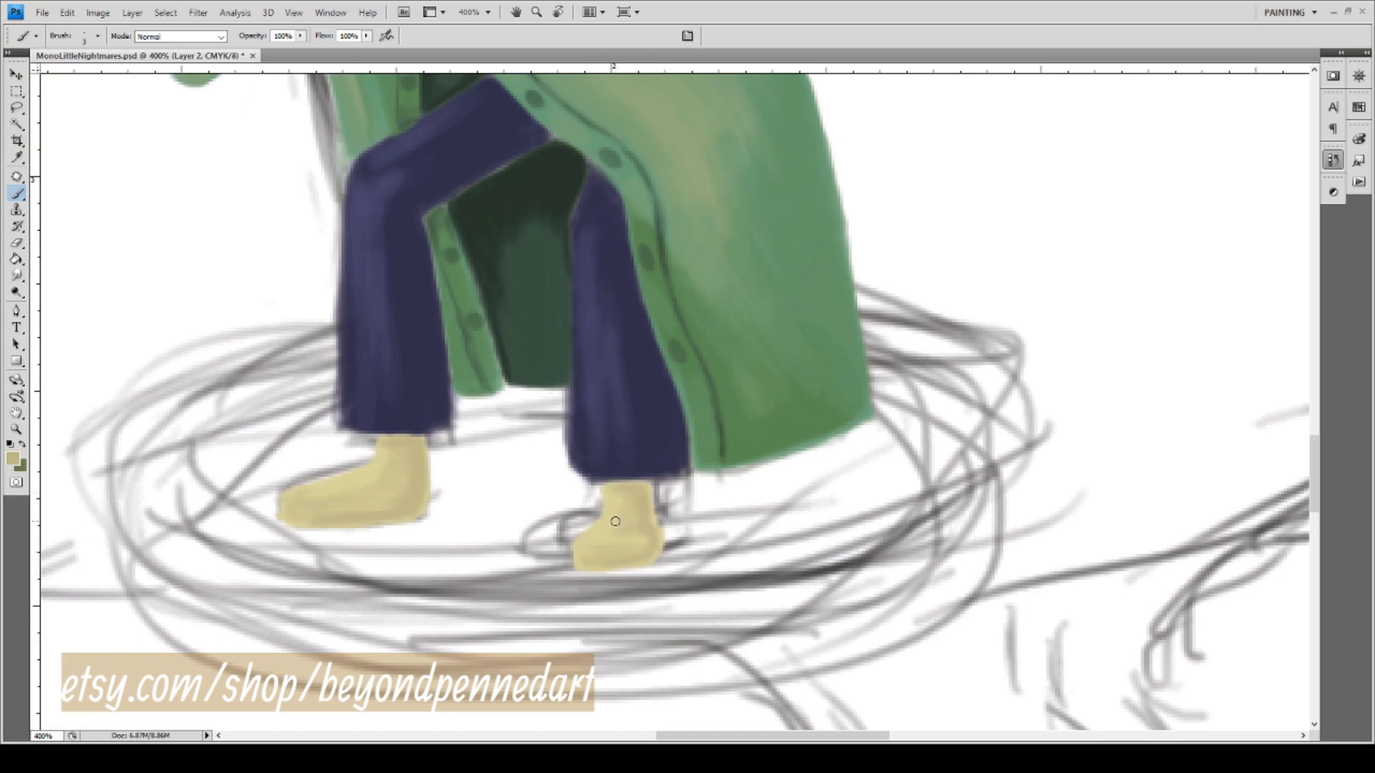
Review the painted feet against the whole figure and again up close.
{"action": "key", "text": "z"}
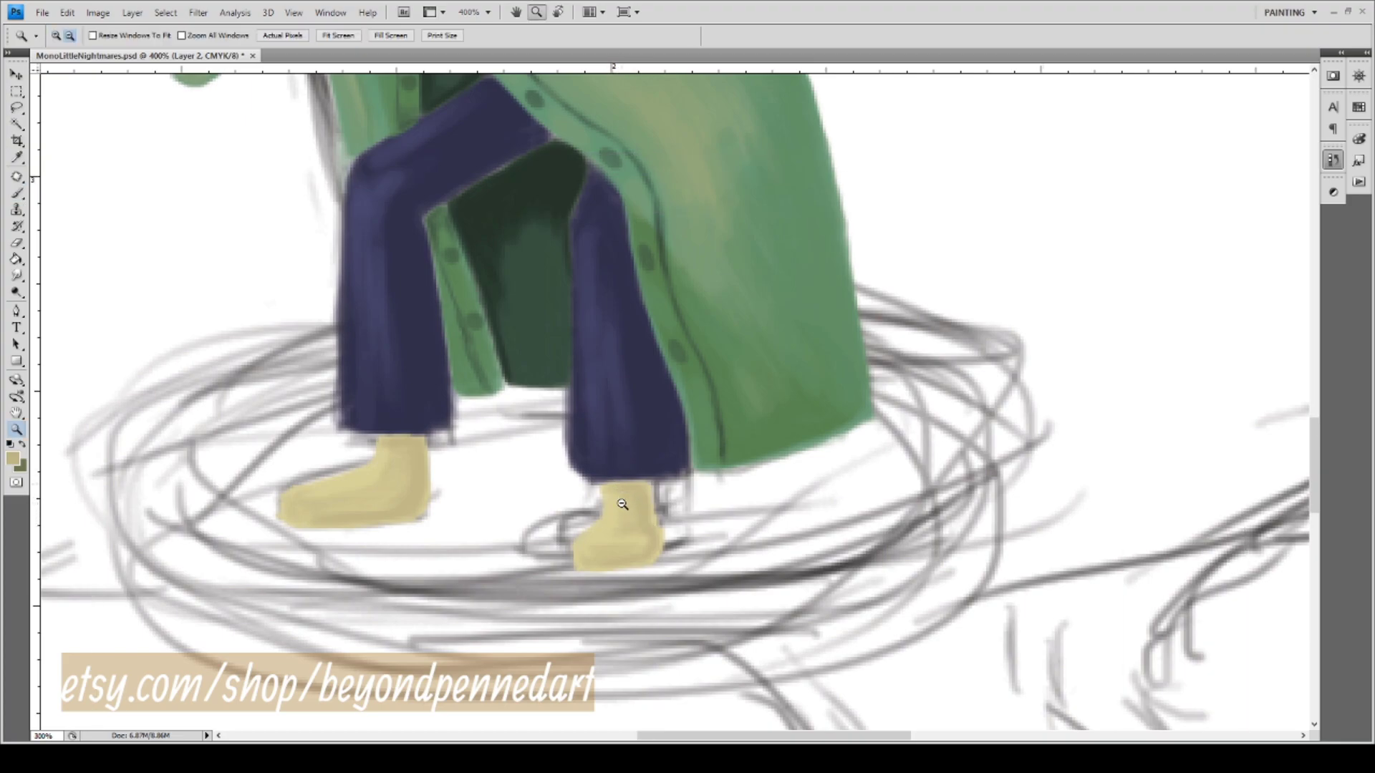
{"action": "left_click", "coordinate": [622, 467], "text": "alt"}
{"action": "left_click", "coordinate": [609, 457], "text": "alt"}
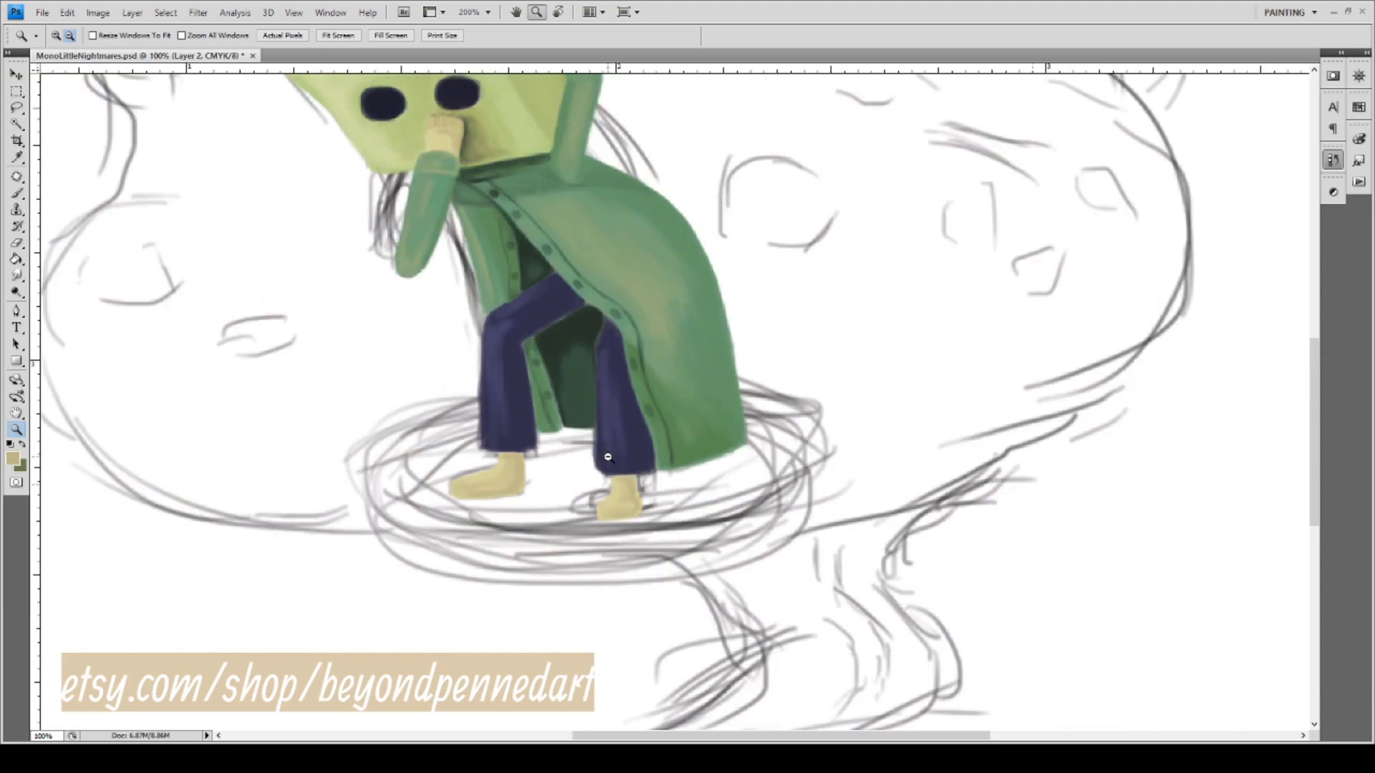
{"action": "left_click", "coordinate": [608, 457], "text": "alt"}
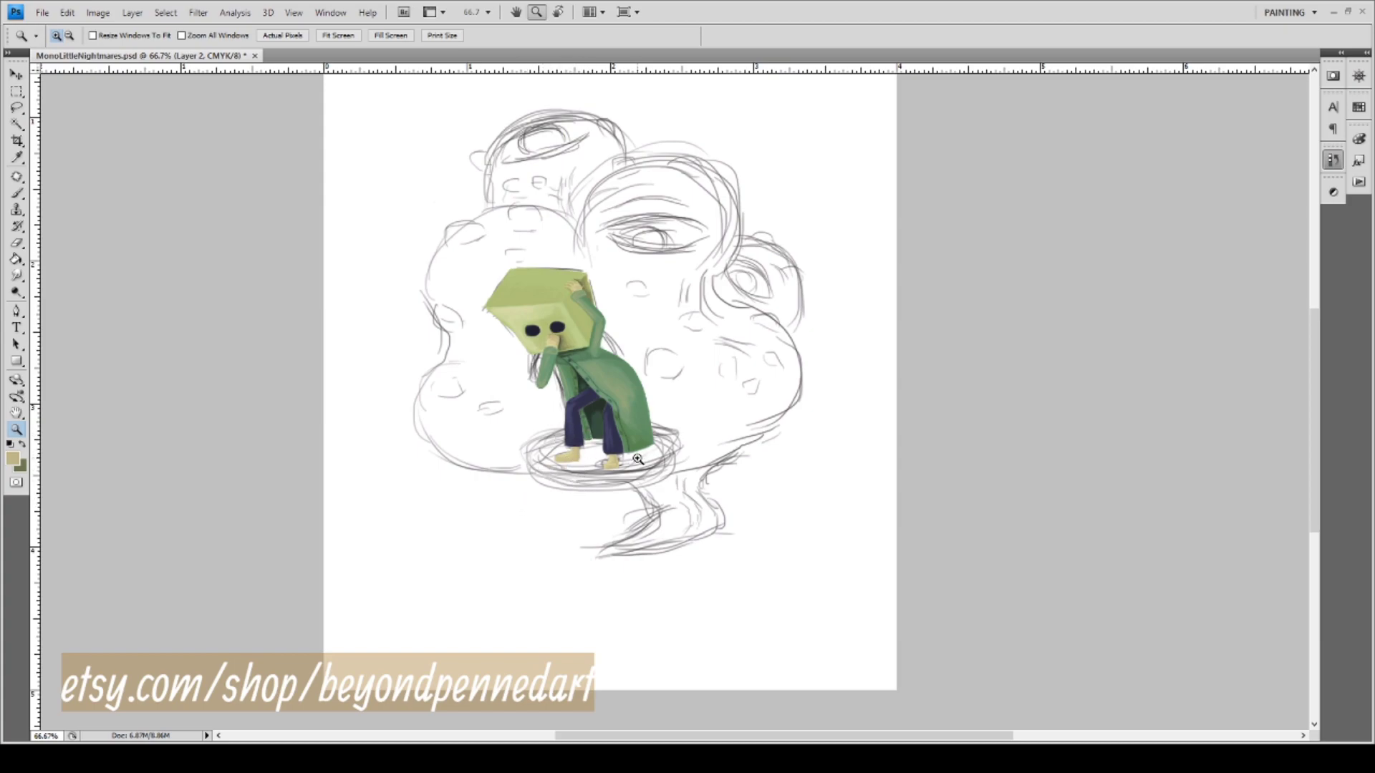
{"action": "left_click", "coordinate": [577, 457]}
{"action": "left_click", "coordinate": [580, 456]}
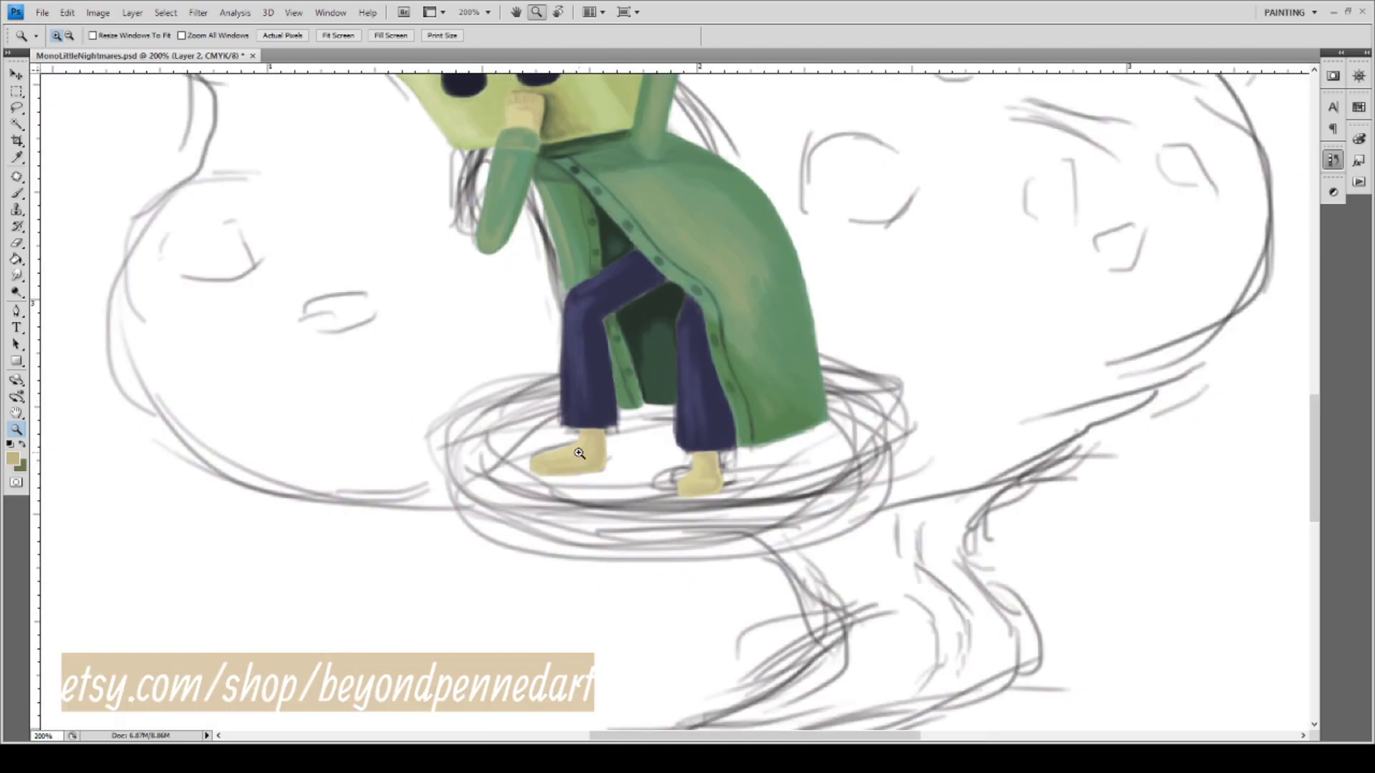
{"action": "left_click", "coordinate": [586, 453]}
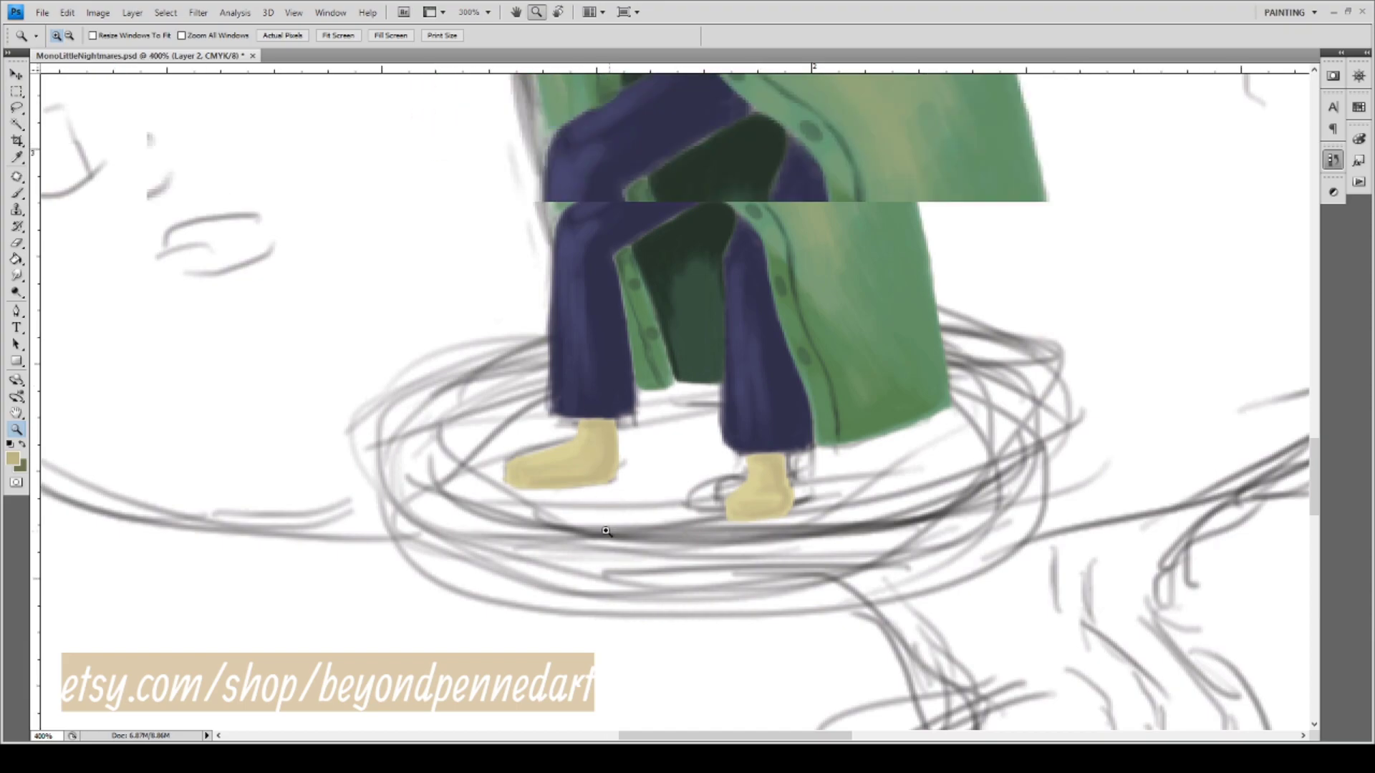
{"action": "key", "text": "b"}
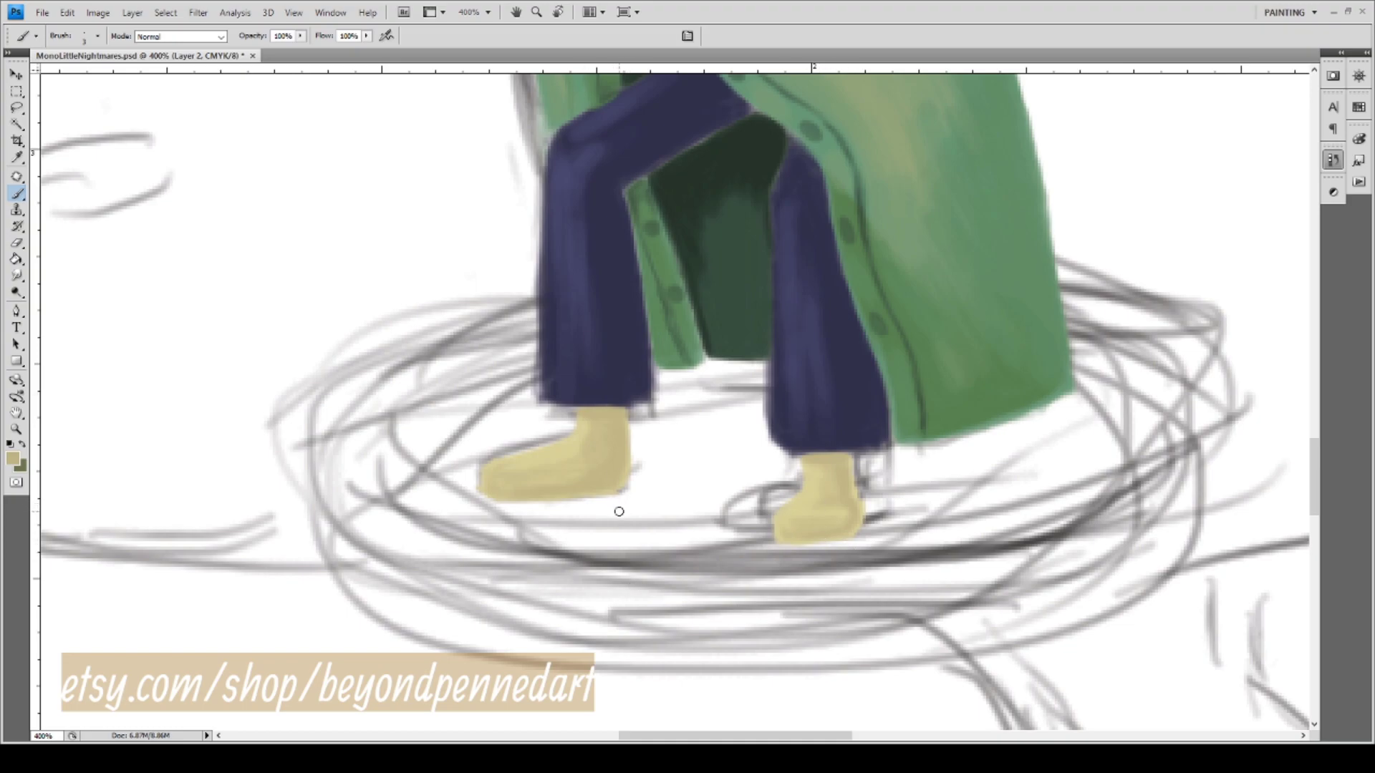
{"action": "key", "text": "z"}
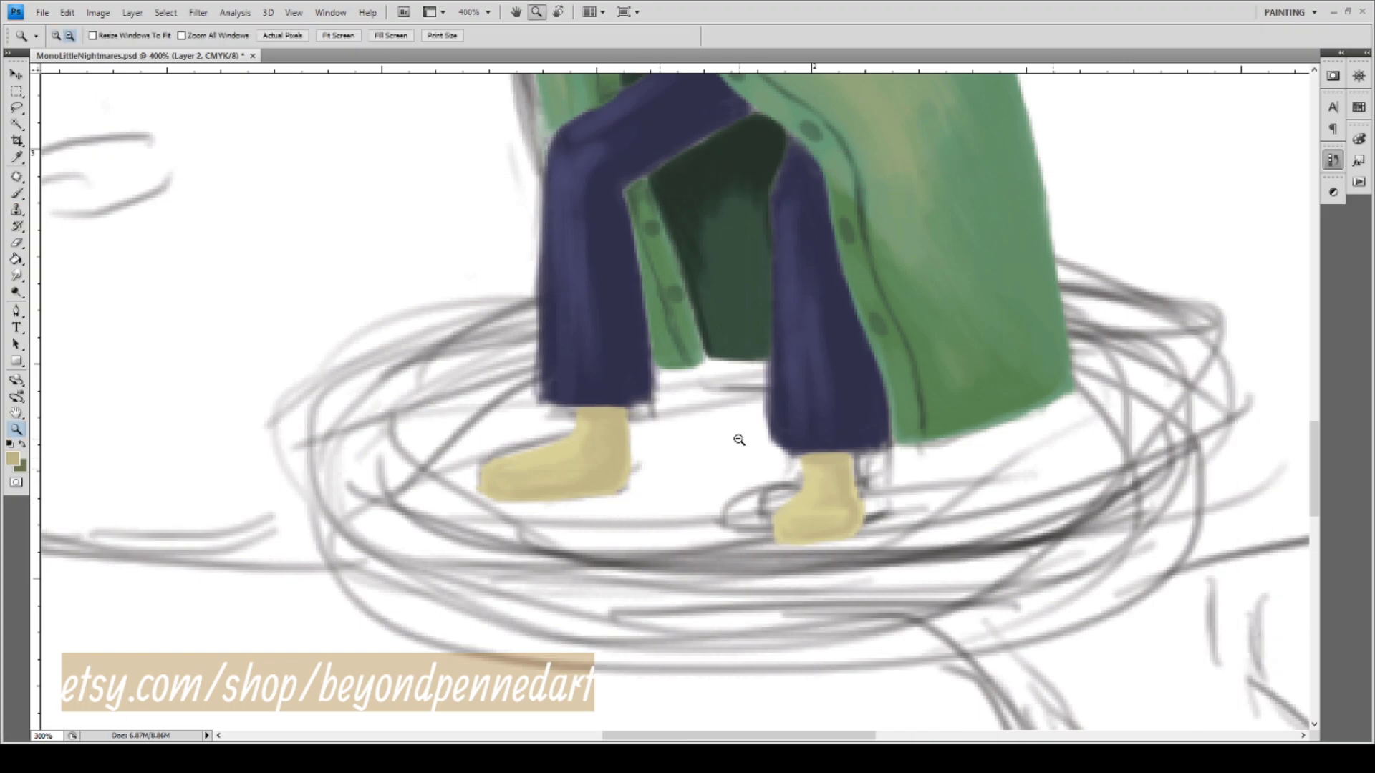
Check the feet against the whole figure, sample the skin tone at the left ankle and refine the feet's shading with the brush.
{"action": "left_click", "coordinate": [746, 429], "text": "alt"}
{"action": "left_click", "coordinate": [745, 429], "text": "alt"}
{"action": "left_click", "coordinate": [744, 436], "text": "alt"}
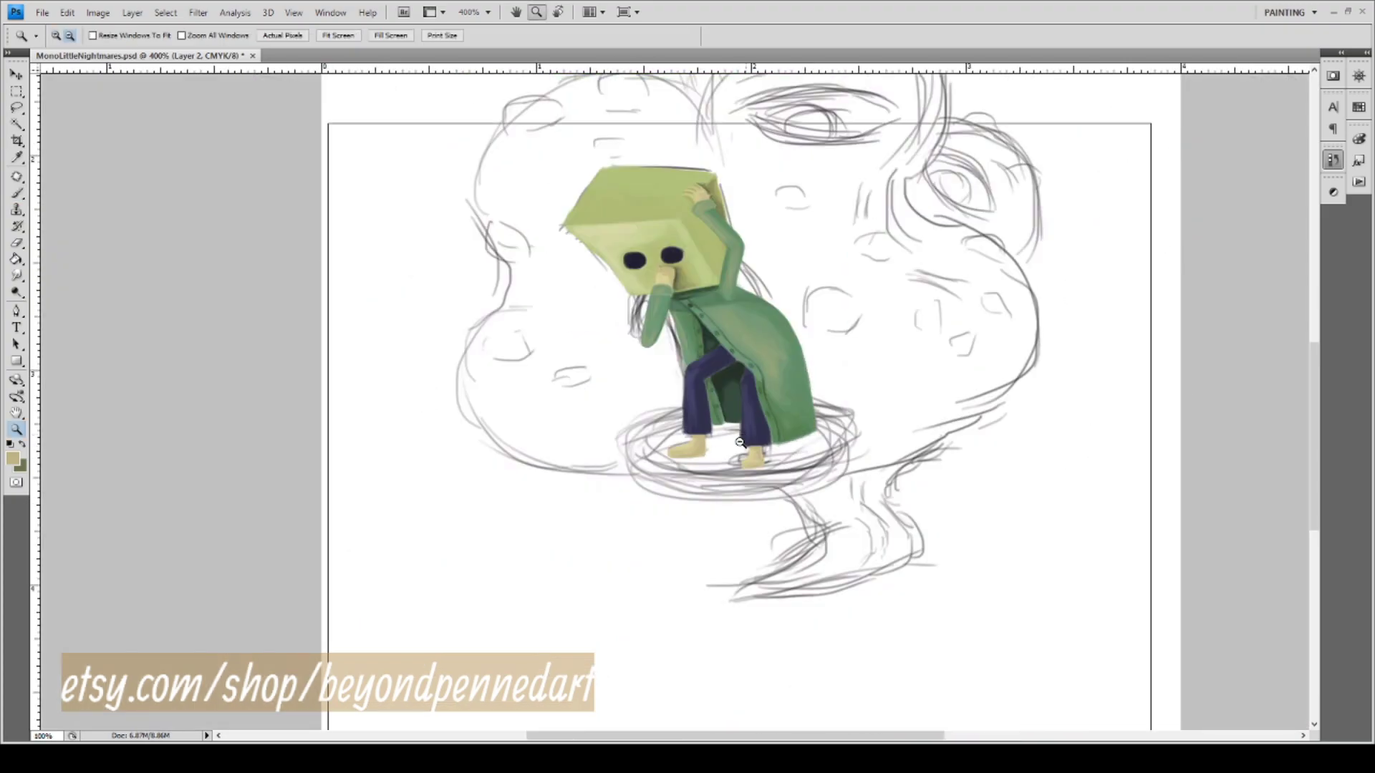
{"action": "left_click", "coordinate": [741, 442], "text": "alt"}
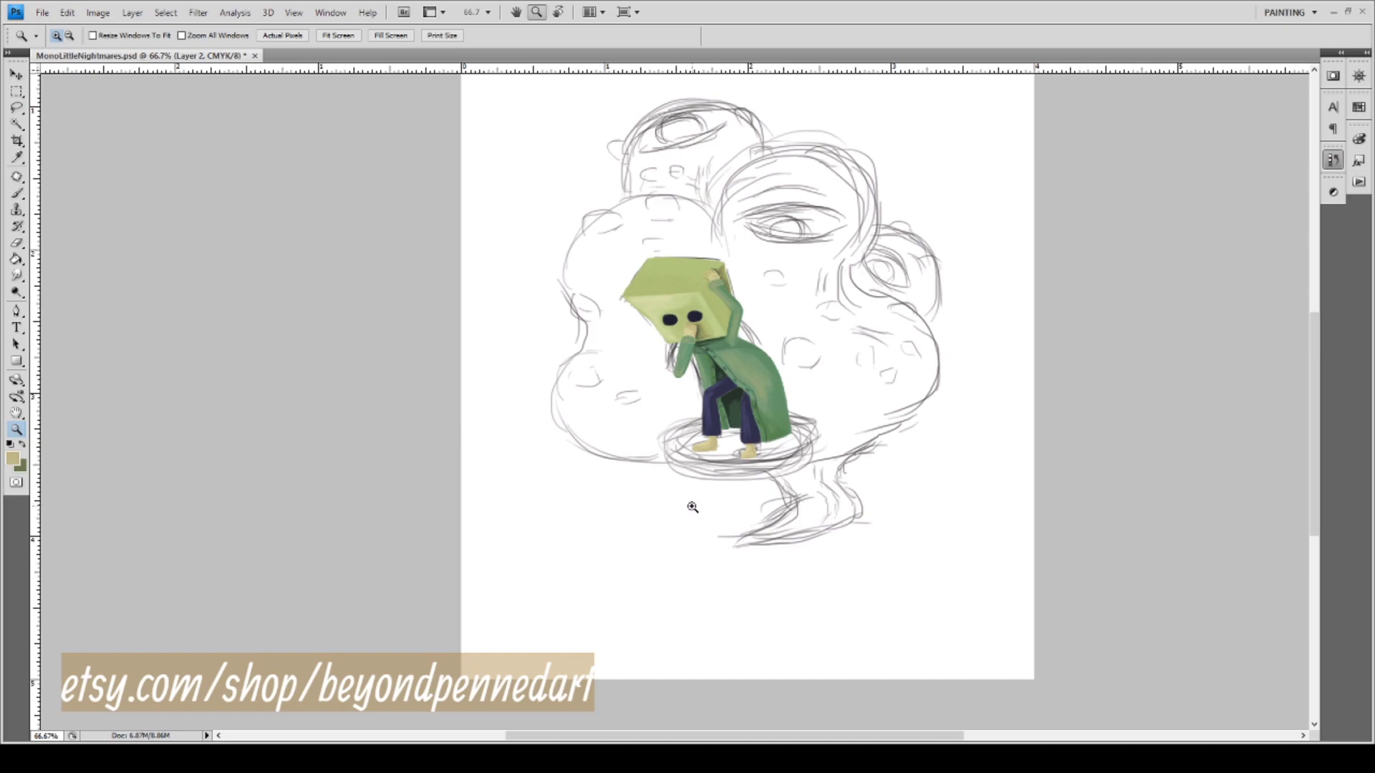
{"action": "left_click", "coordinate": [707, 465]}
{"action": "left_click", "coordinate": [708, 462]}
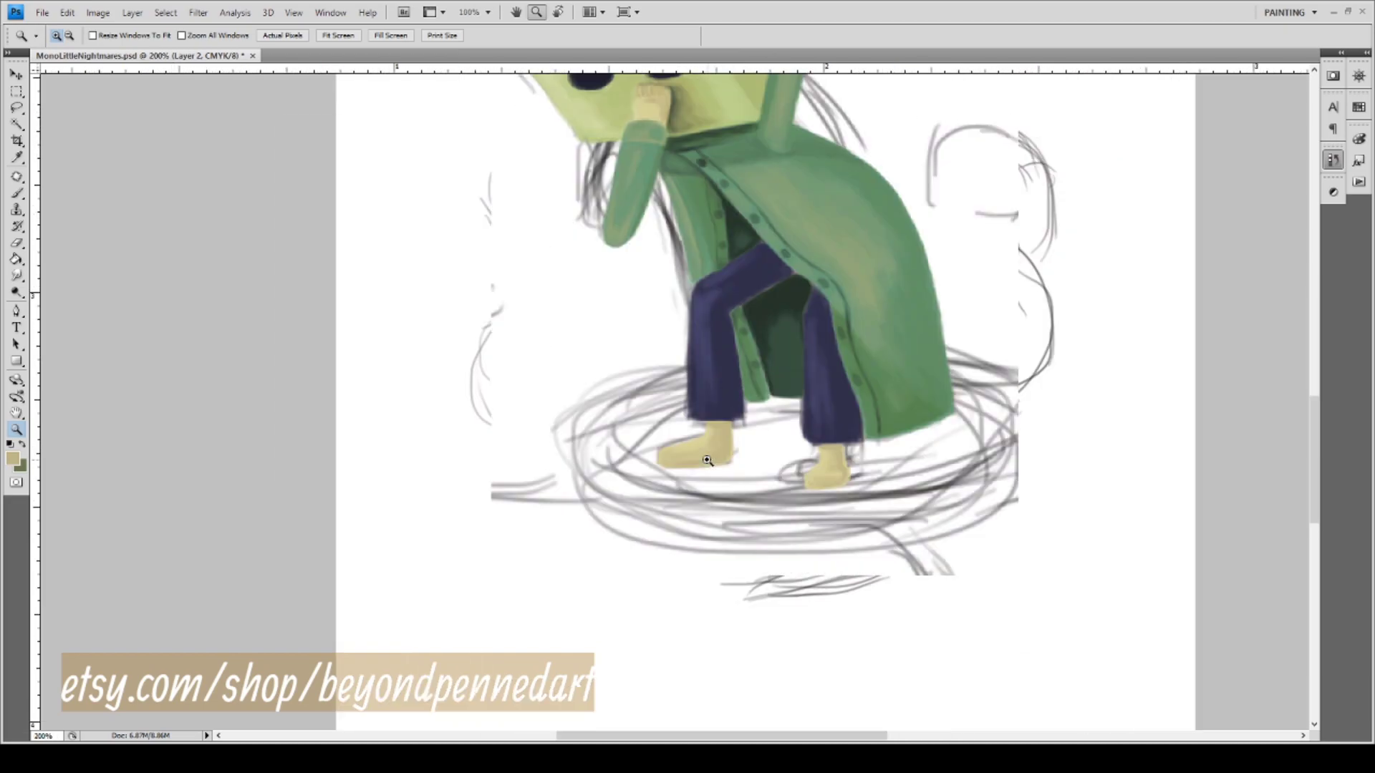
{"action": "left_click", "coordinate": [707, 462]}
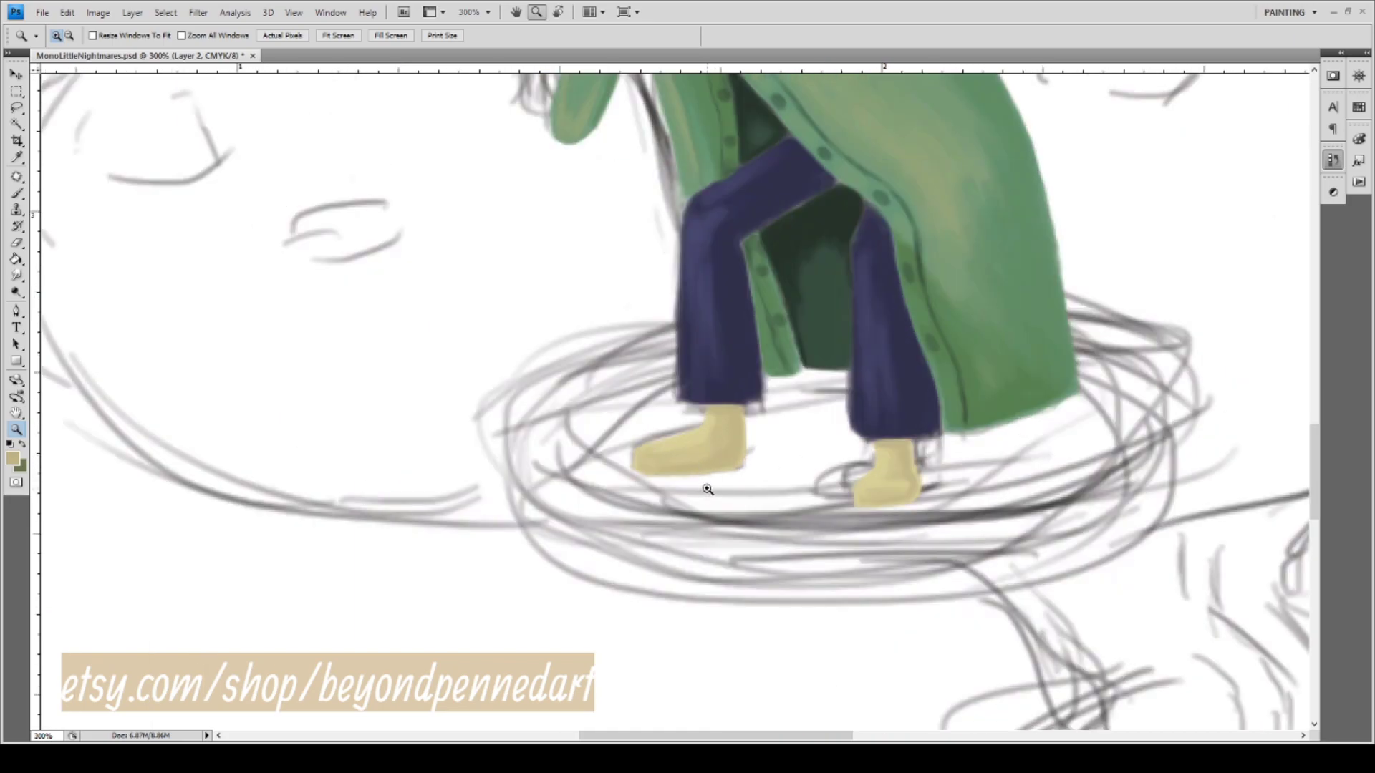
{"action": "key", "text": "i"}
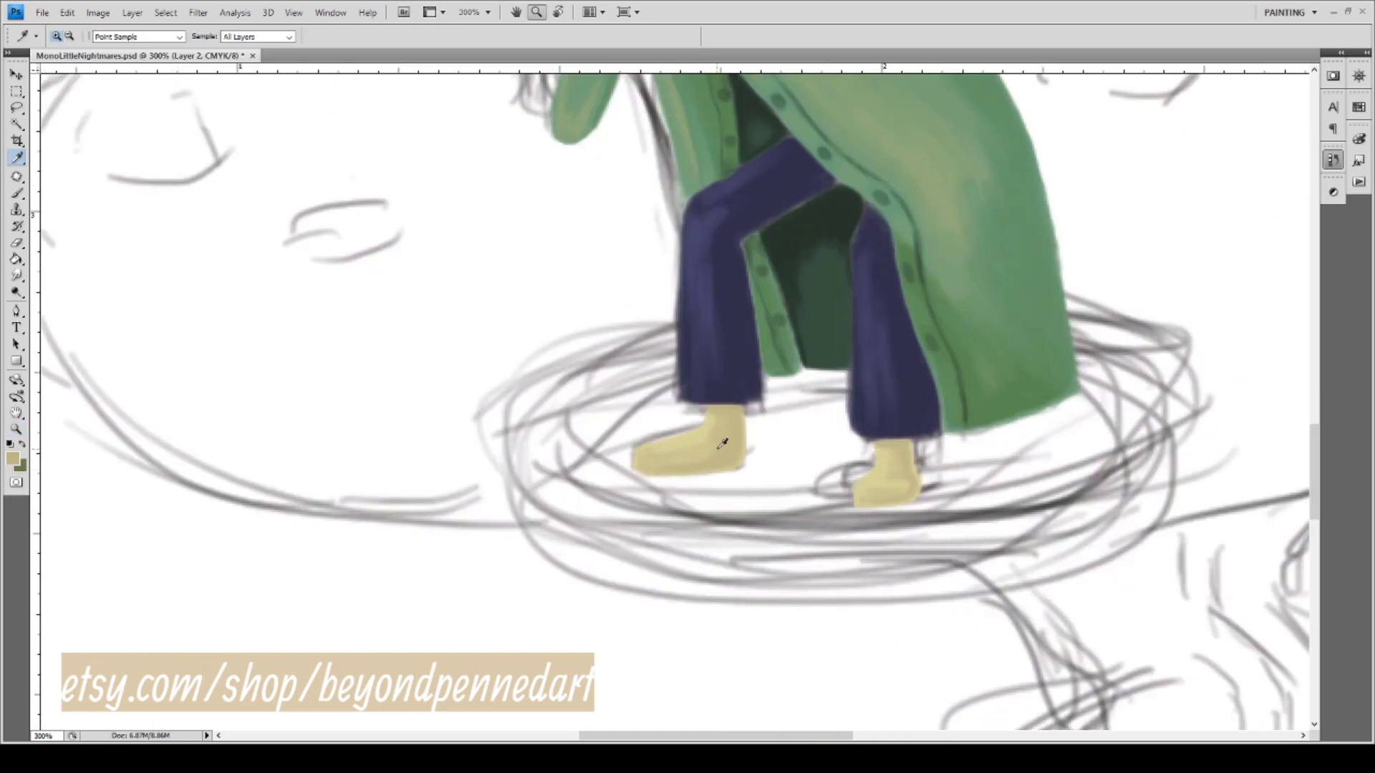
{"action": "left_click", "coordinate": [716, 433]}
{"action": "key", "text": "b"}
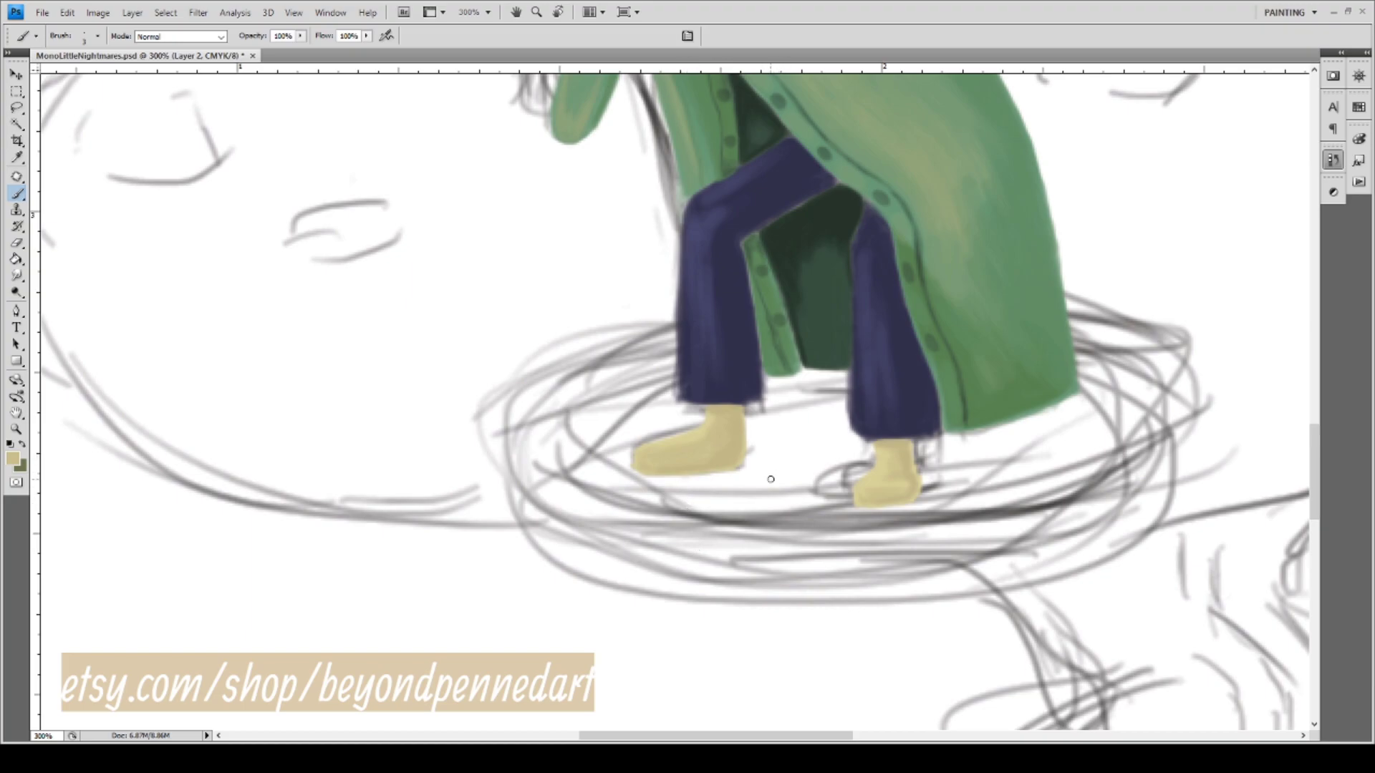
Sample the darker skin tone at the left foot's heel and brush the heel into a smoother, cleaner shape.
{"action": "key", "text": "z"}
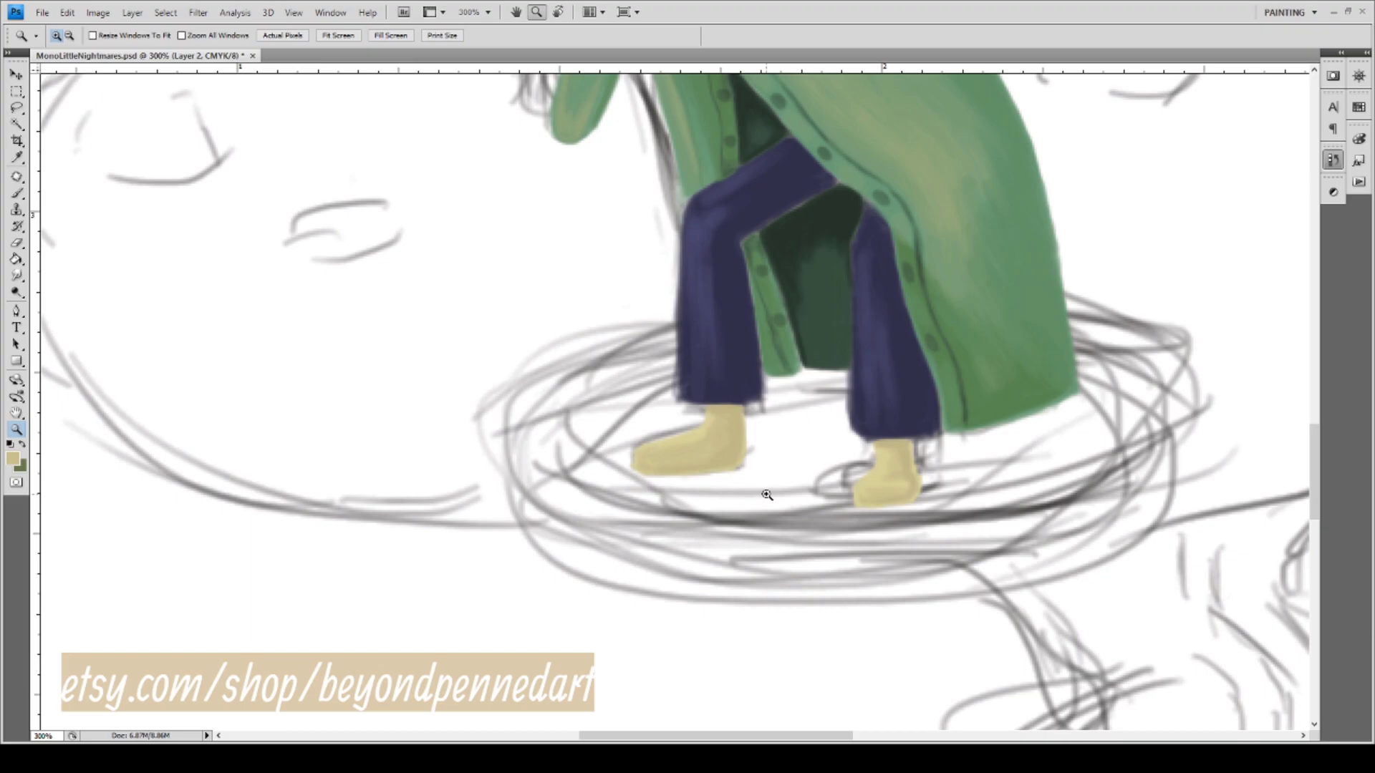
{"action": "key", "text": "alt"}
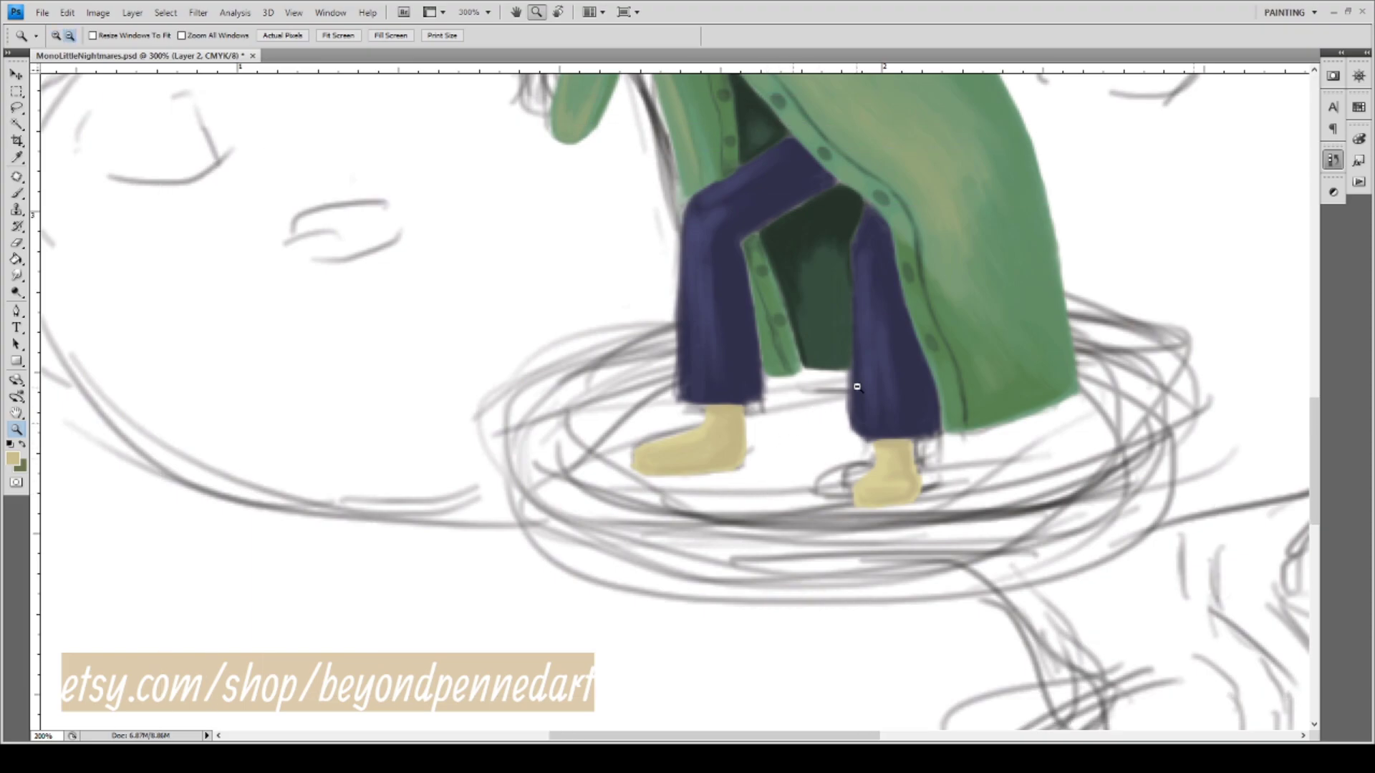
{"action": "left_click", "coordinate": [791, 428], "text": "alt"}
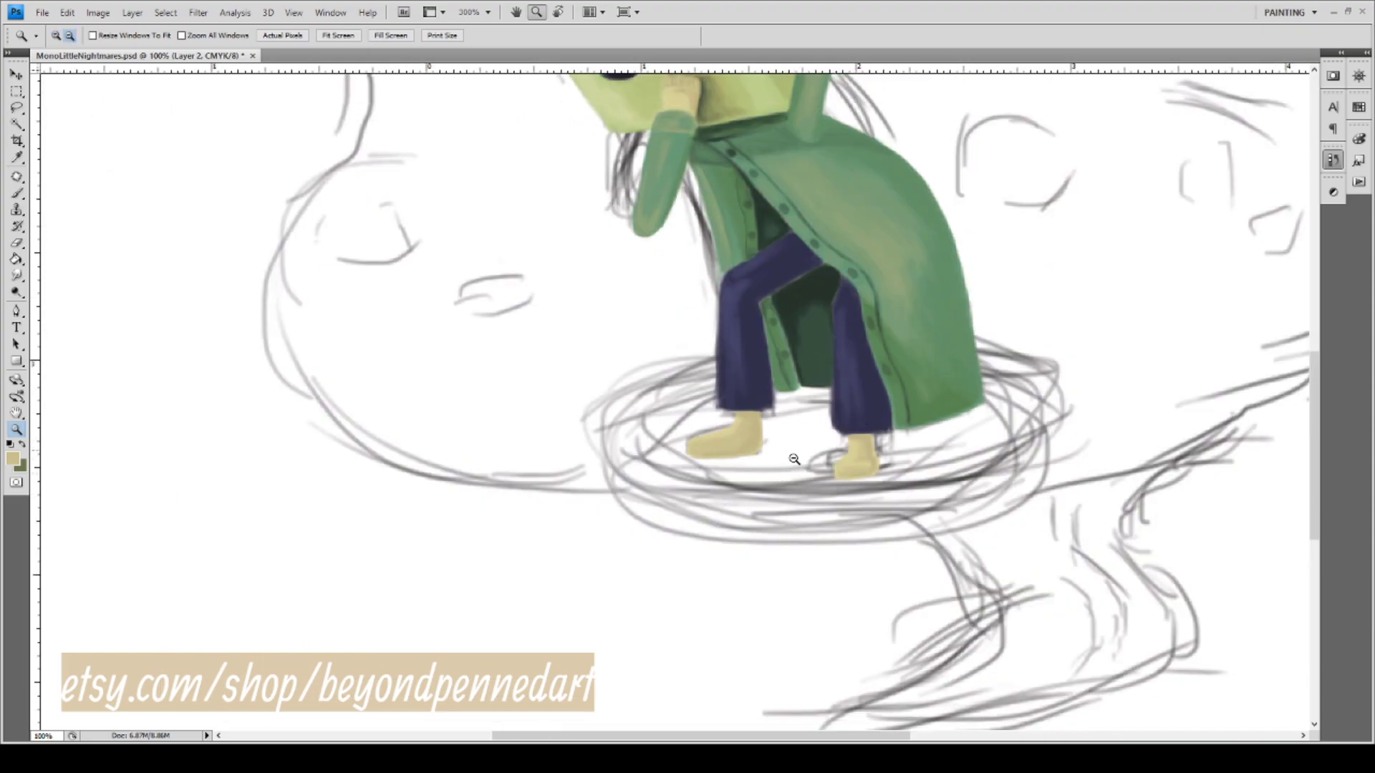
{"action": "left_click", "coordinate": [793, 461], "text": "alt"}
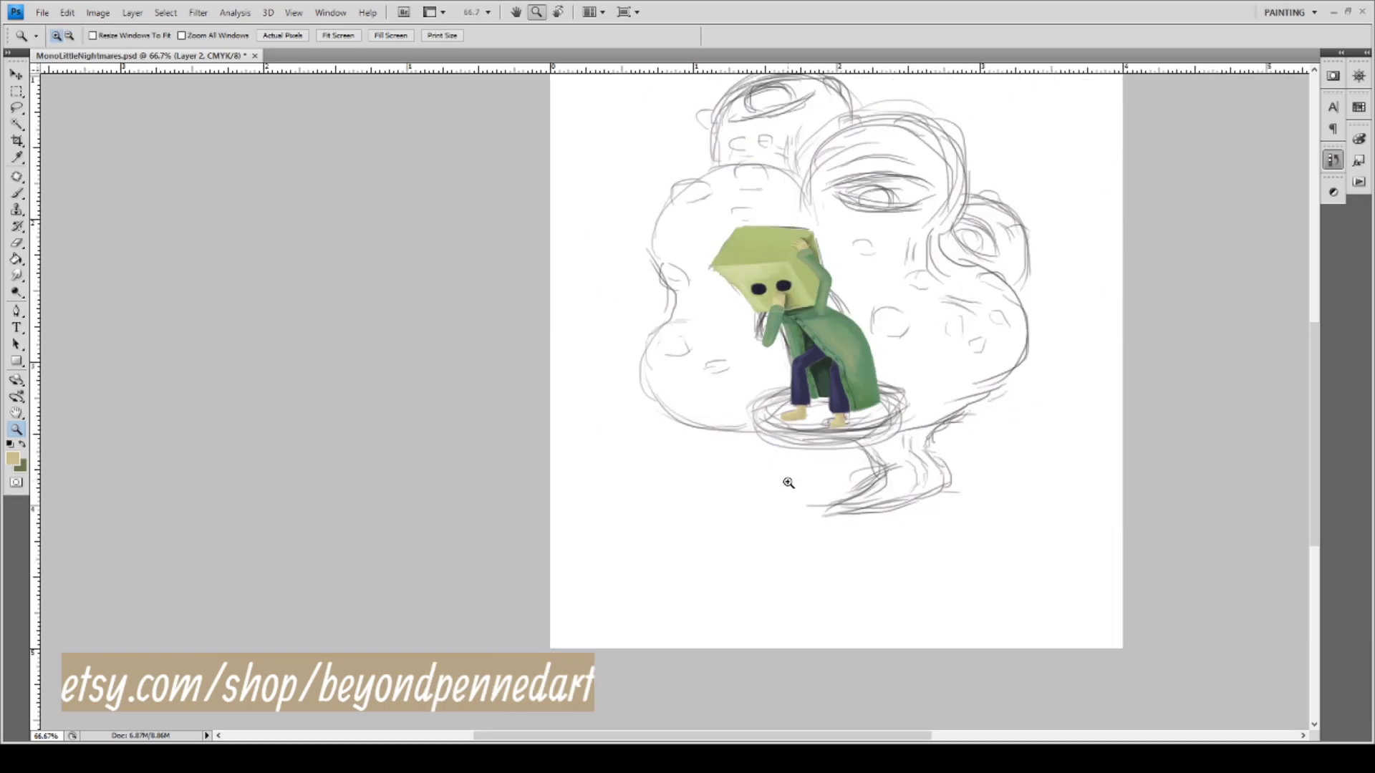
{"action": "left_click", "coordinate": [803, 418]}
{"action": "left_click", "coordinate": [806, 434]}
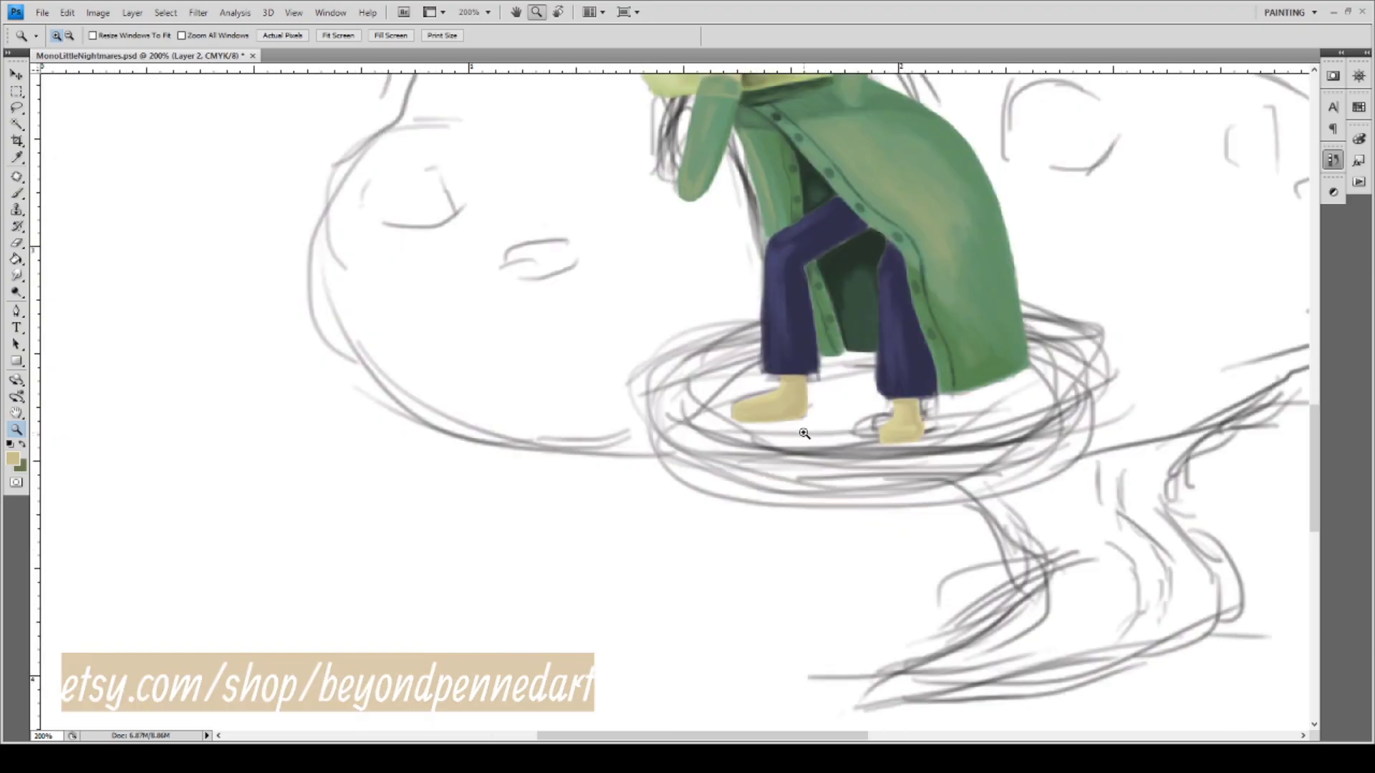
{"action": "left_click", "coordinate": [809, 404]}
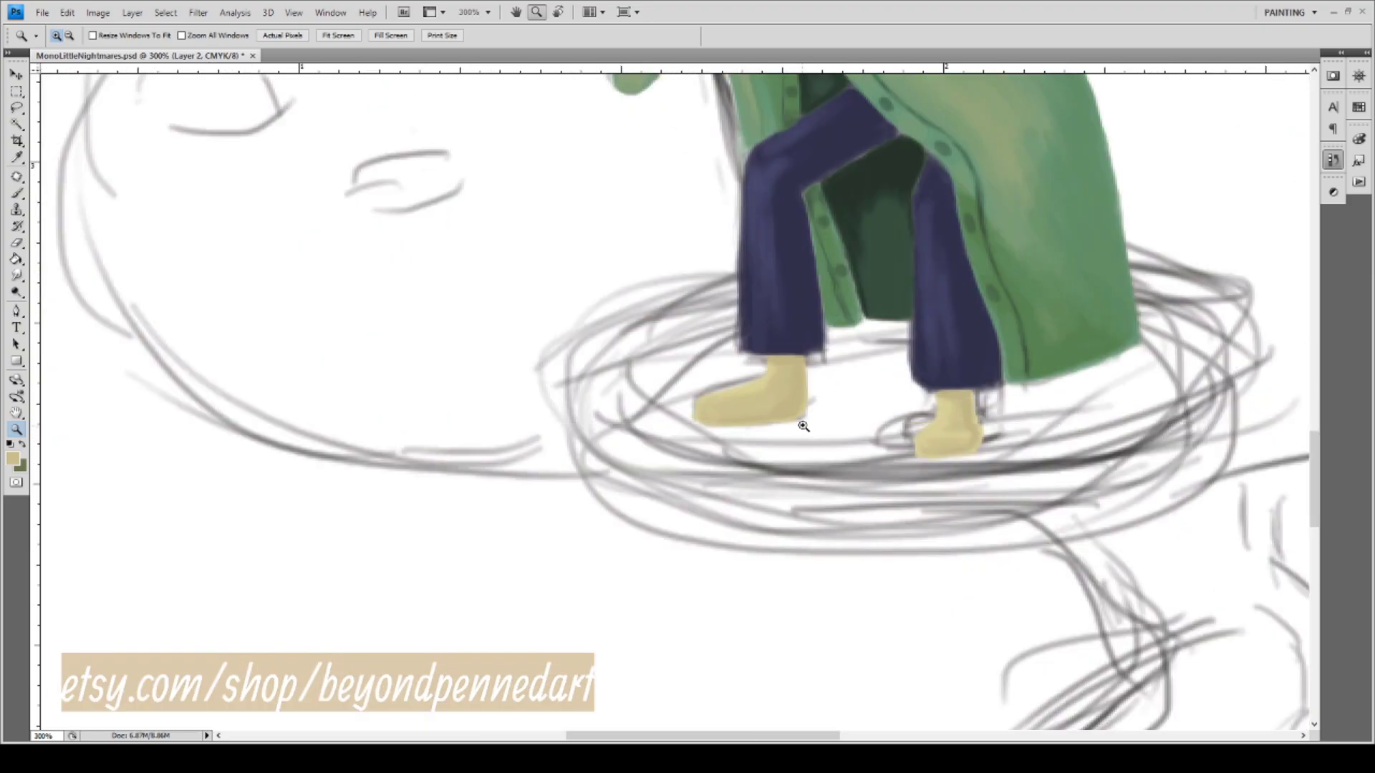
{"action": "left_click", "coordinate": [804, 423]}
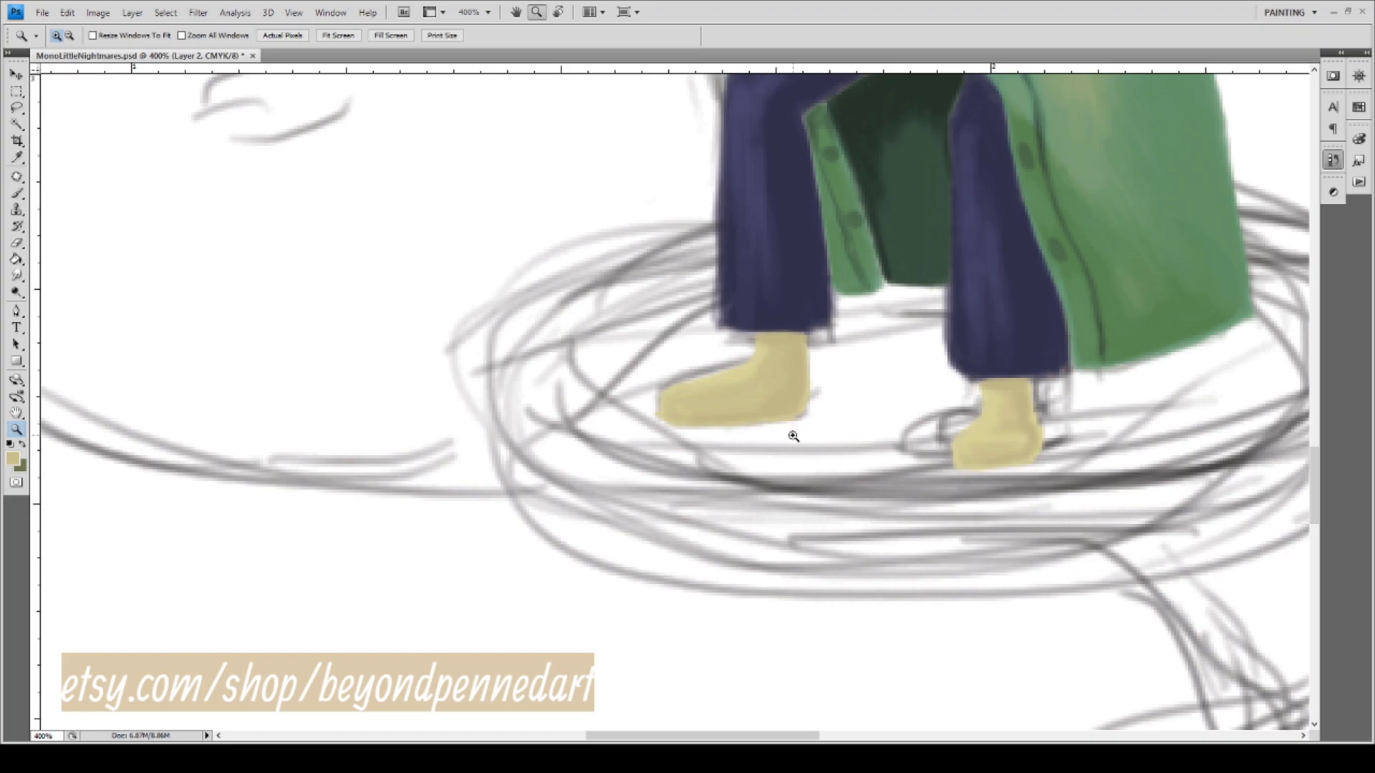
{"action": "key", "text": "i"}
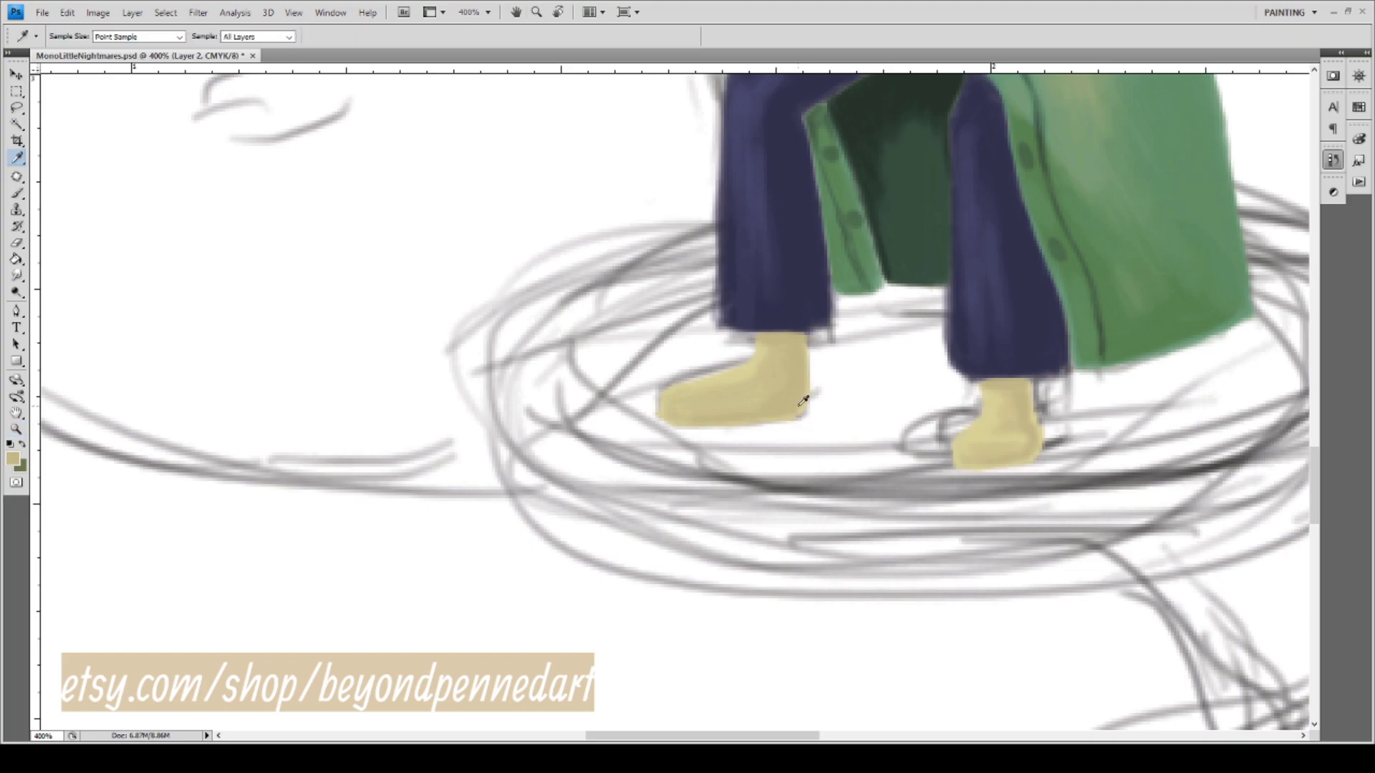
{"action": "key", "text": "b"}
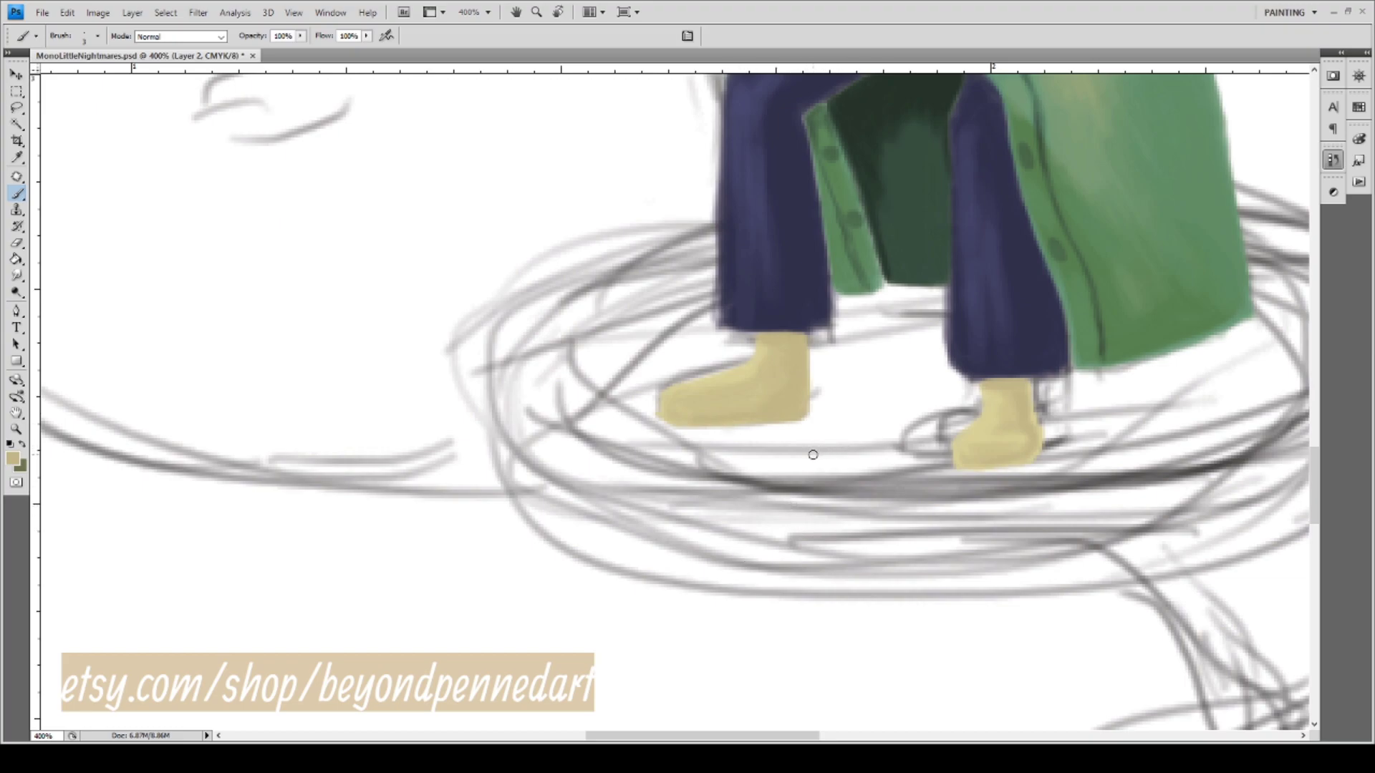
Fit the whole drawing in view and save the document.
{"action": "mouse_move", "coordinate": [874, 368]}
{"action": "left_mouse_down"}
{"action": "mouse_move", "coordinate": [758, 463]}
{"action": "mouse_move", "coordinate": [771, 463]}
{"action": "mouse_move", "coordinate": [712, 482]}
{"action": "mouse_move", "coordinate": [638, 562]}
{"action": "mouse_move", "coordinate": [592, 409]}
{"action": "left_mouse_up"}
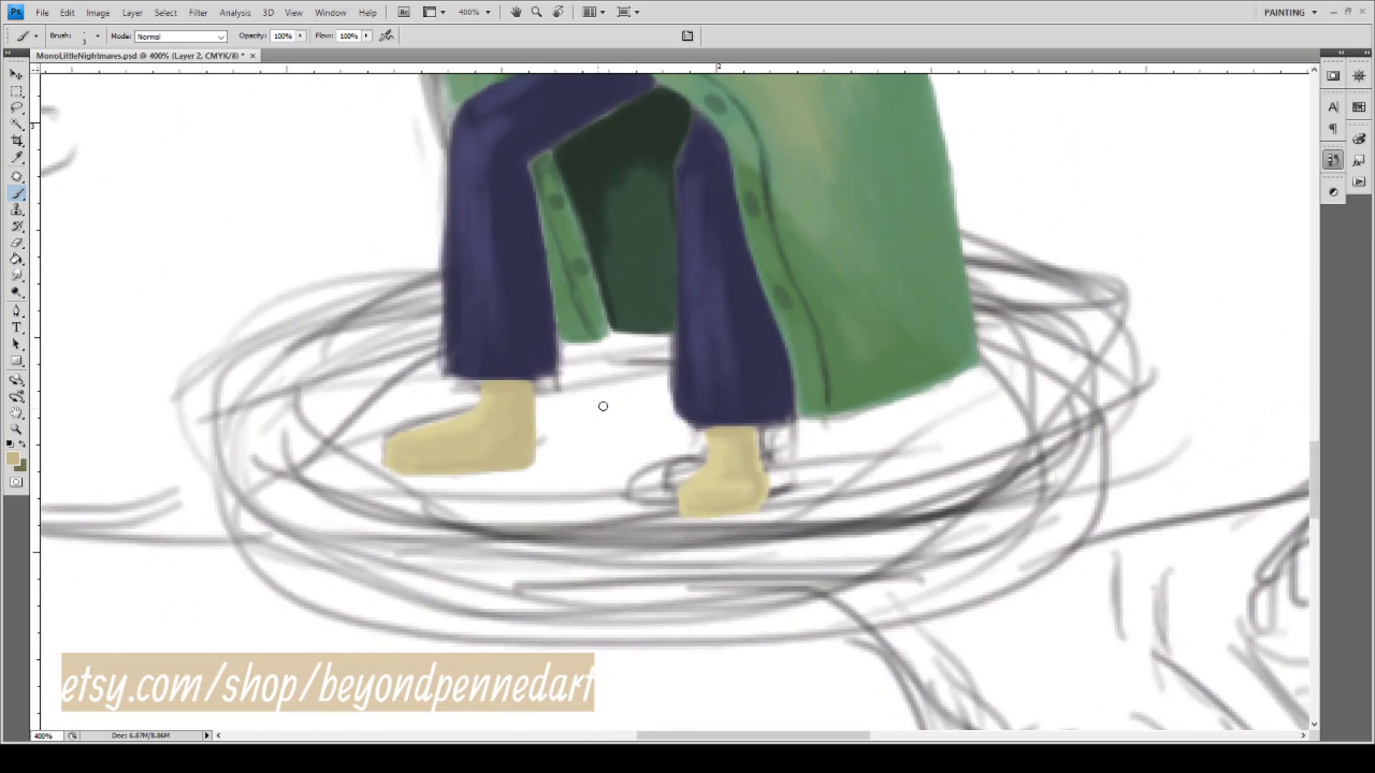
{"action": "key", "text": "ctrl+0"}
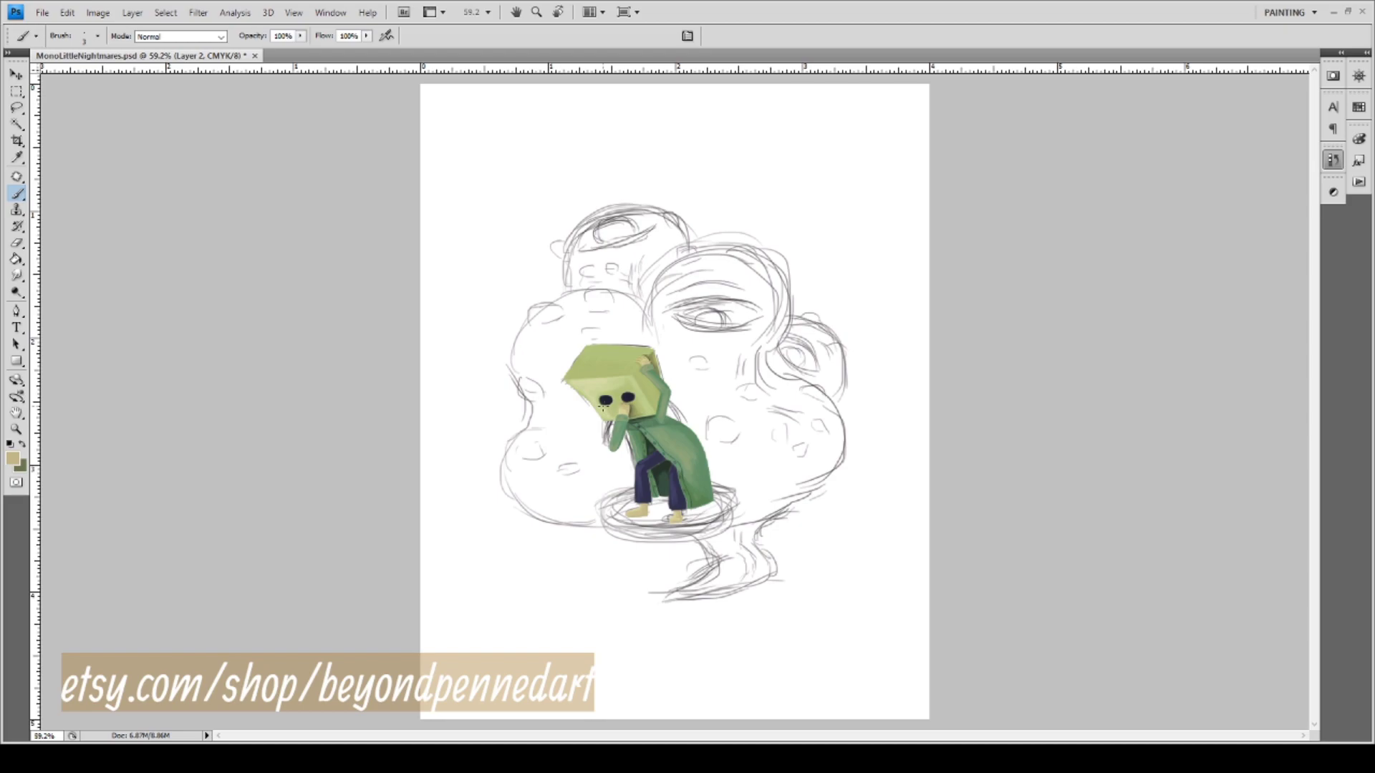
{"action": "key", "text": "ctrl+s"}
Sample the dark navy from the right trouser leg and brush the first strokes along the platform's lower-left sketch line.
{"action": "key", "text": "z"}
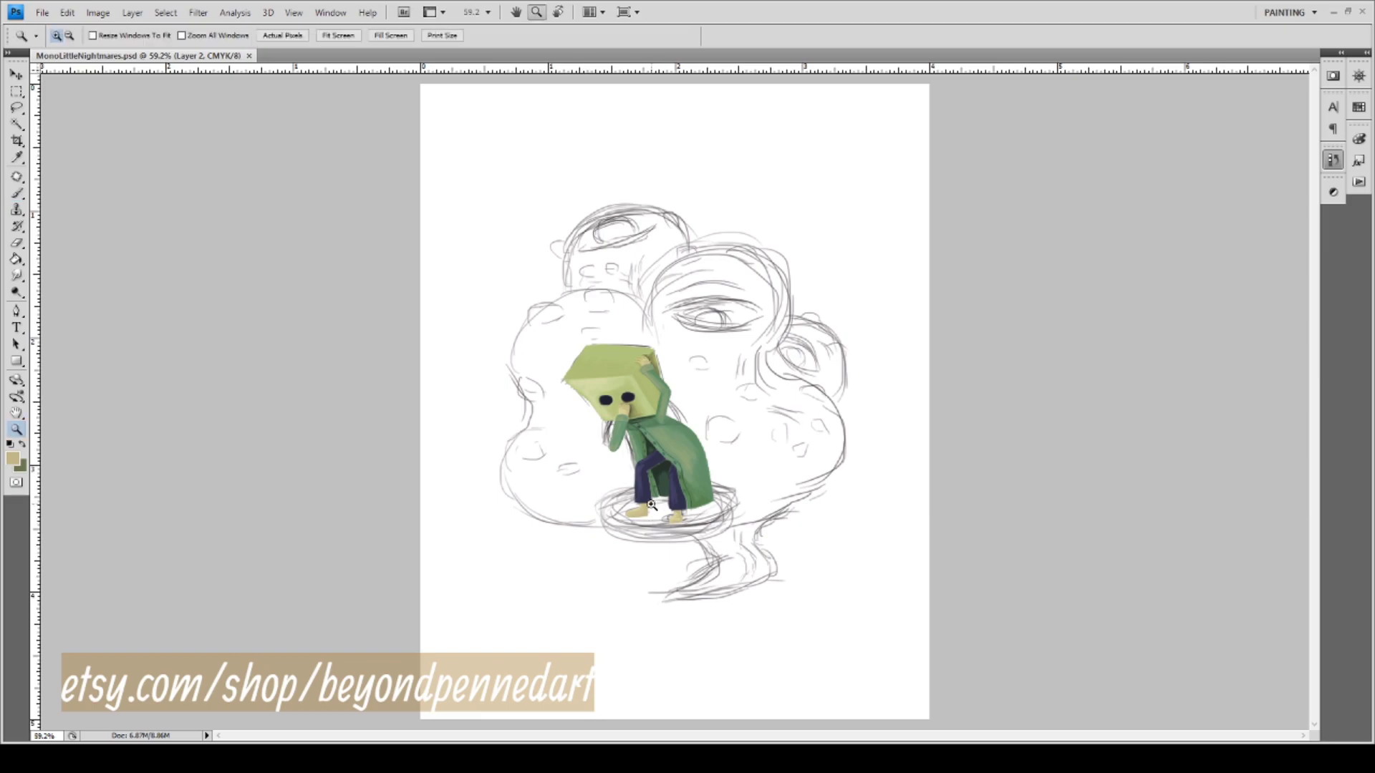
{"action": "left_click", "coordinate": [660, 517]}
{"action": "left_click", "coordinate": [659, 517]}
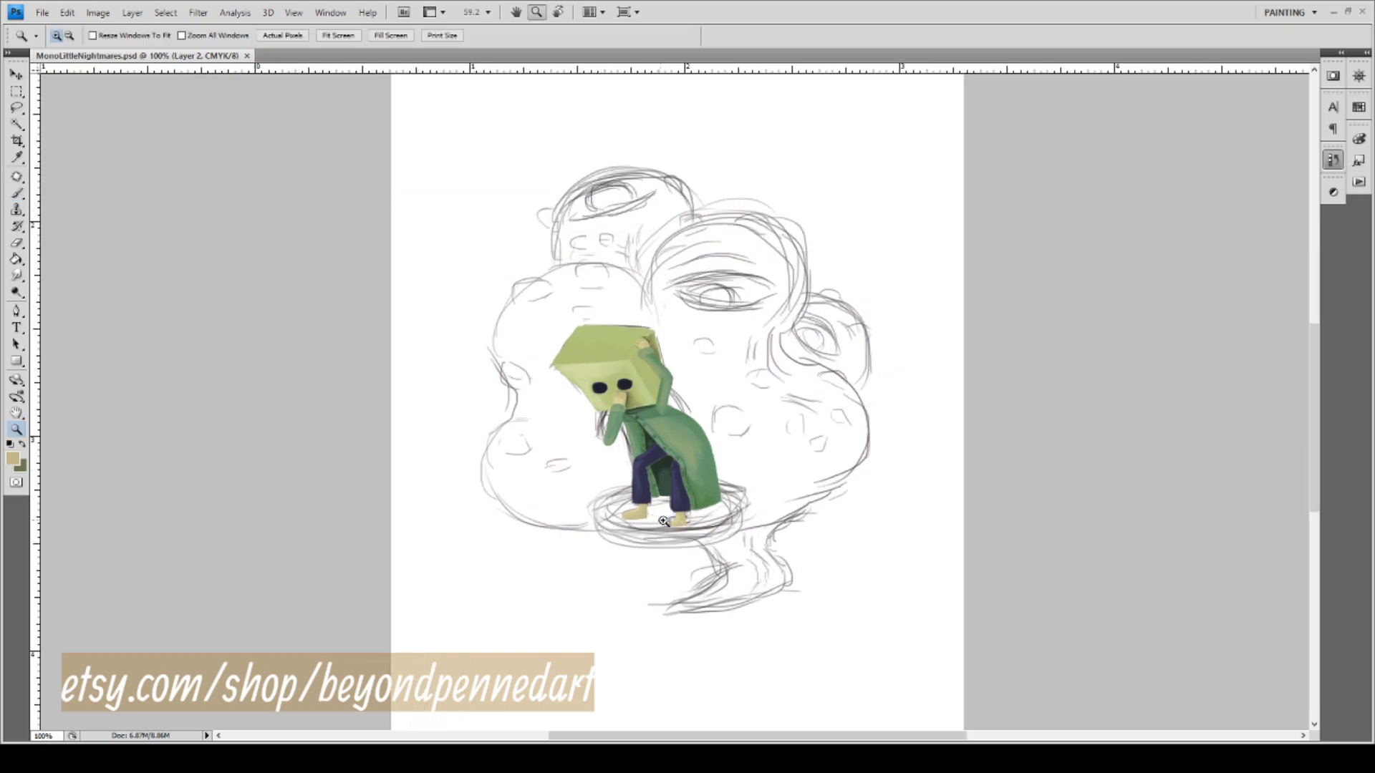
{"action": "left_click", "coordinate": [628, 514]}
{"action": "left_click", "coordinate": [669, 523]}
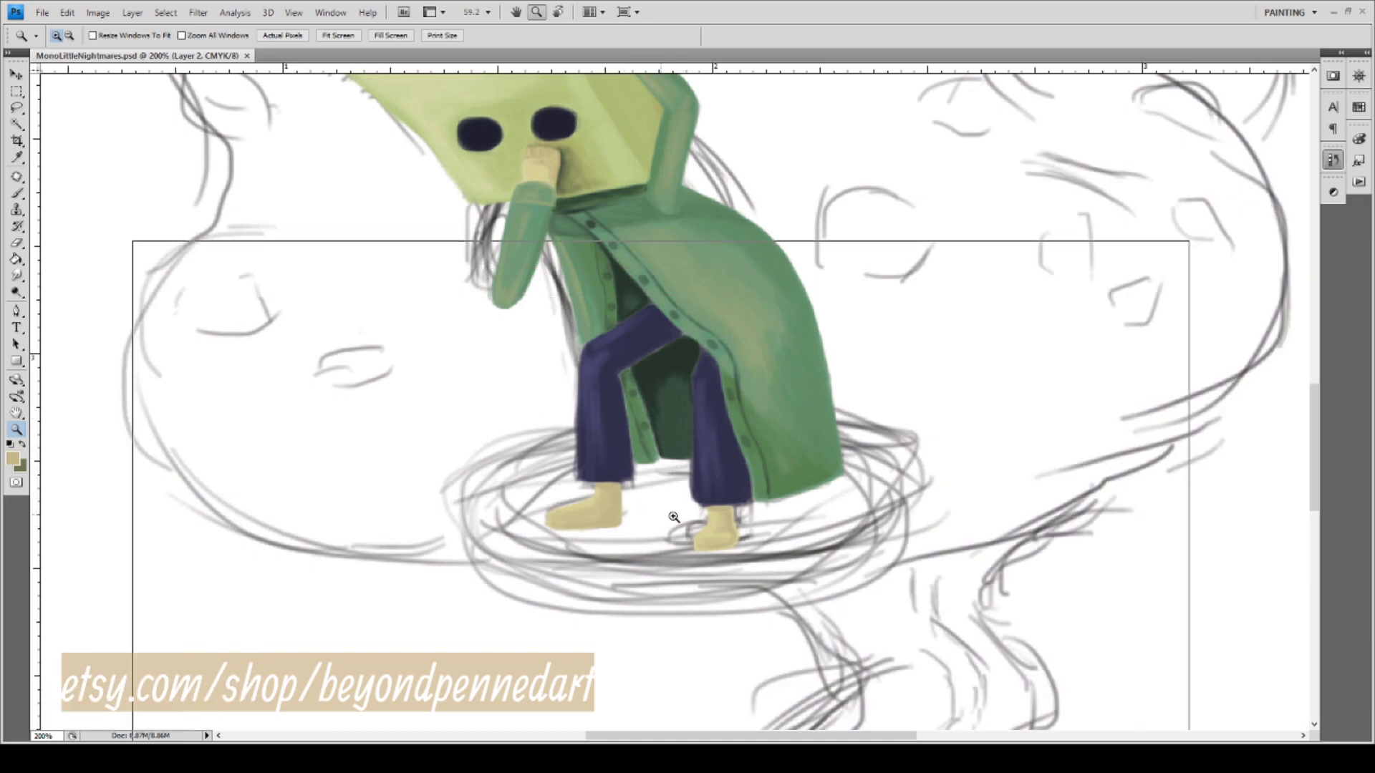
{"action": "left_click_drag", "start_coordinate": [701, 510], "coordinate": [507, 501]}
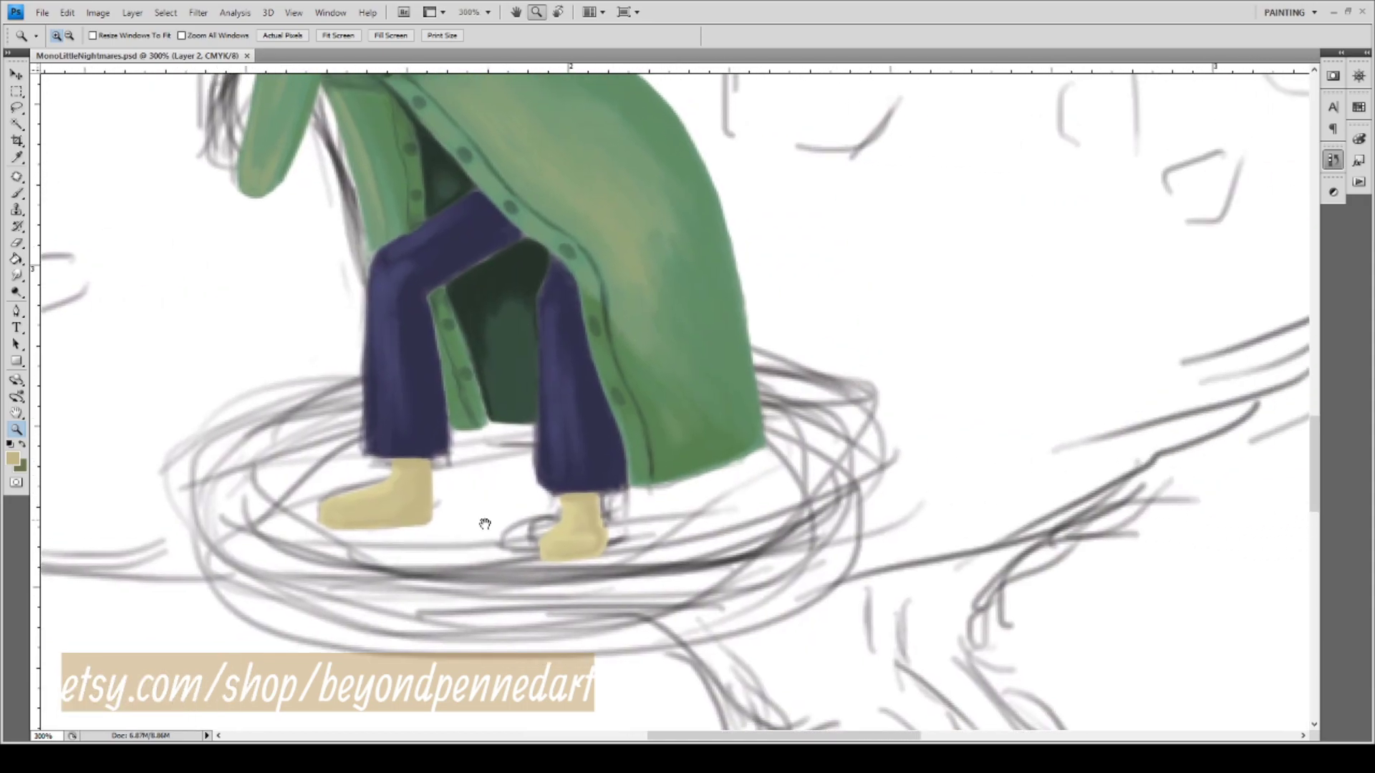
{"action": "left_click", "coordinate": [543, 493], "text": "alt"}
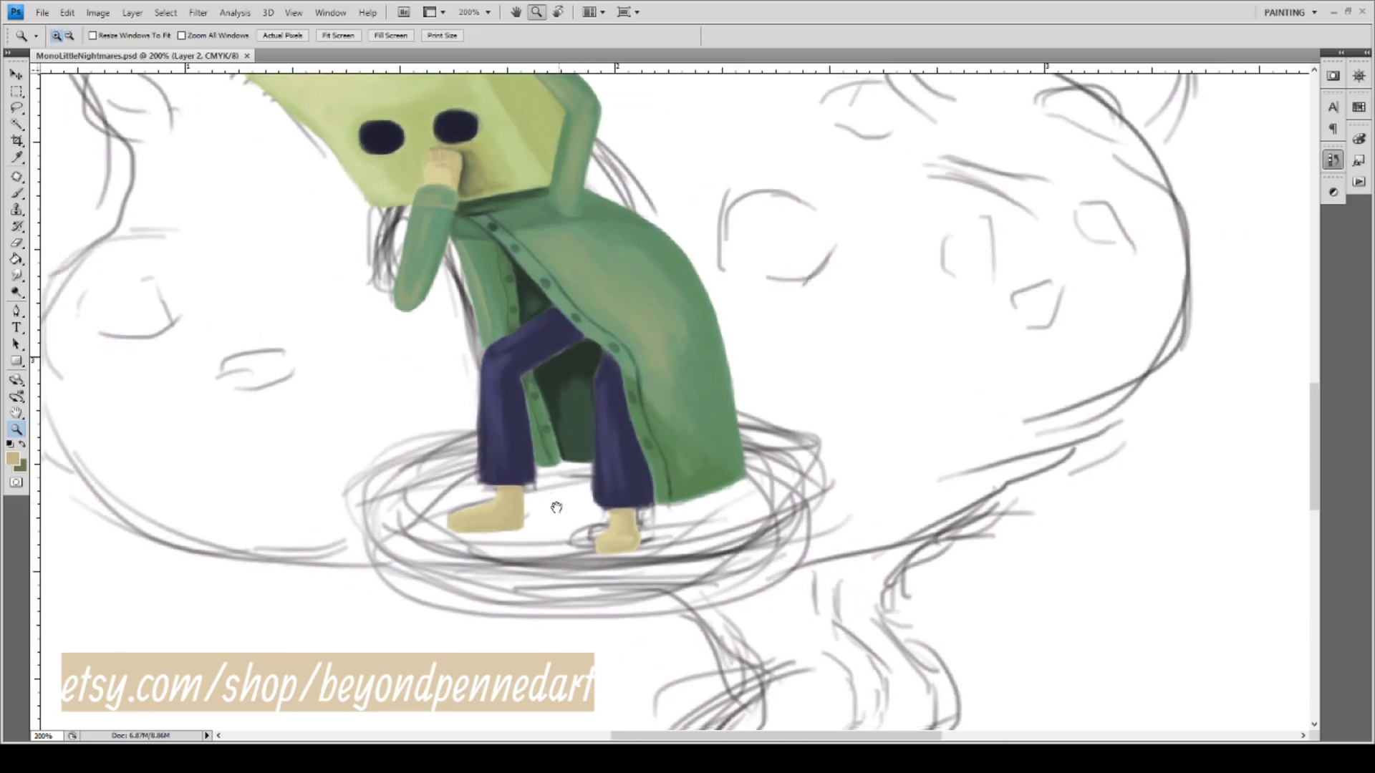
{"action": "key", "text": "i"}
{"action": "left_click", "coordinate": [643, 472]}
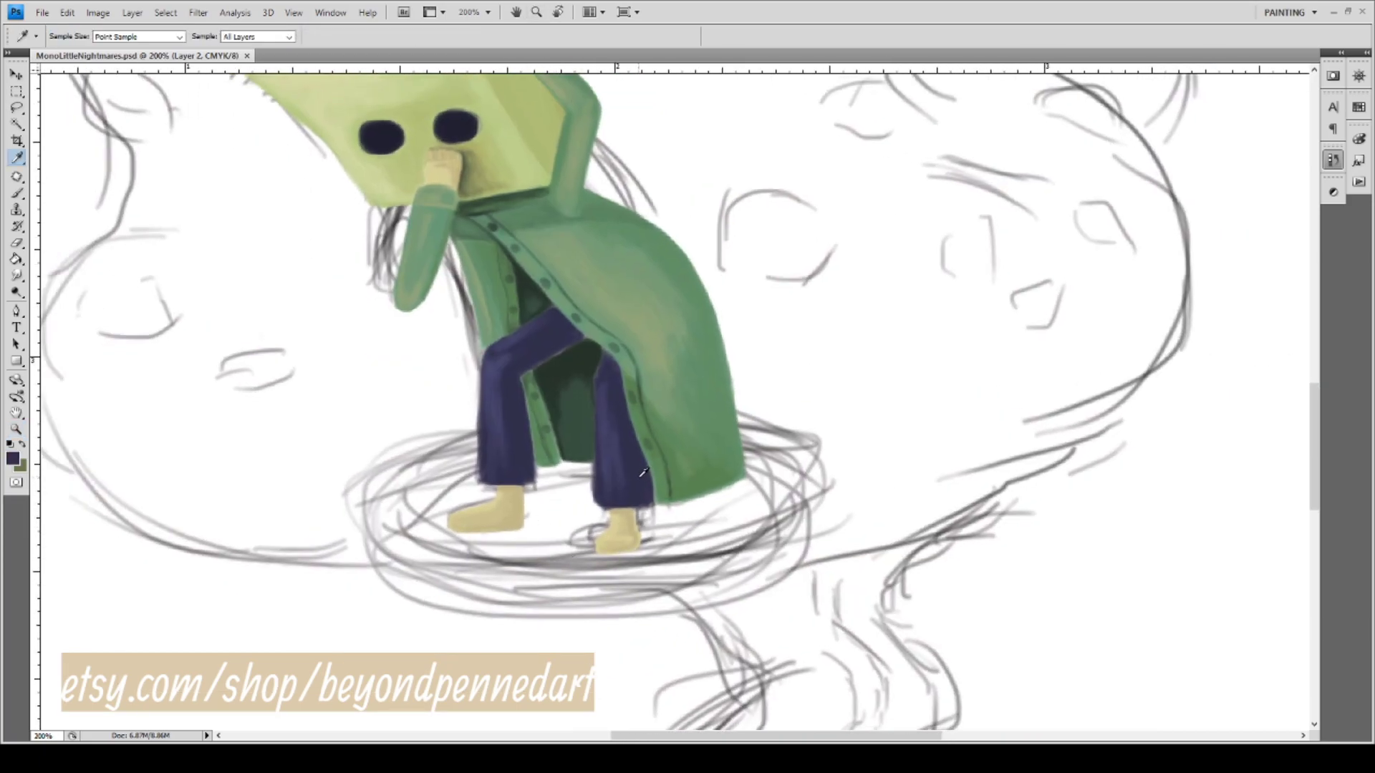
{"action": "key", "text": "b"}
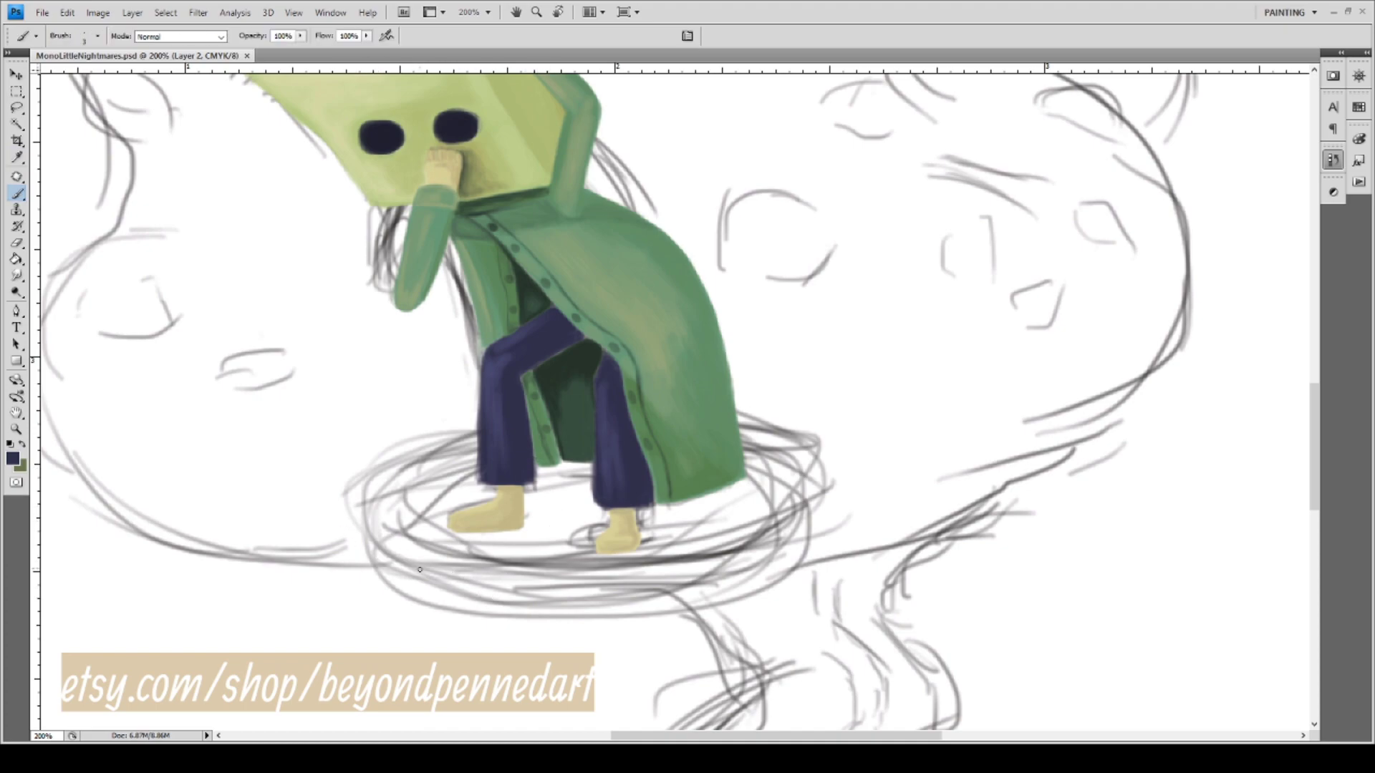
{"action": "left_click_drag", "start_coordinate": [375, 549], "coordinate": [505, 582]}
{"action": "mouse_move", "coordinate": [392, 573]}
{"action": "left_mouse_down"}
{"action": "mouse_move", "coordinate": [485, 587]}
{"action": "mouse_move", "coordinate": [403, 559]}
{"action": "mouse_move", "coordinate": [503, 583]}
{"action": "left_mouse_up"}
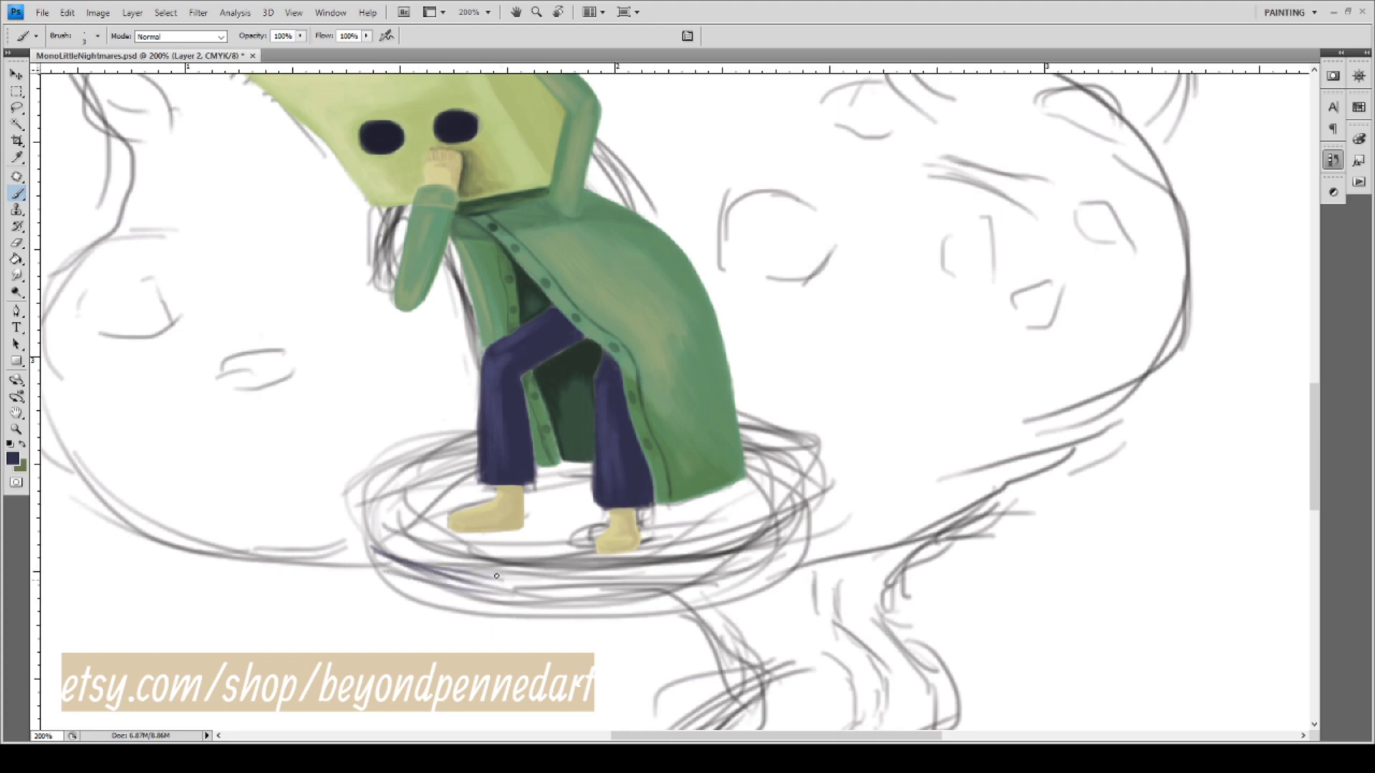
Block in the front of the round platform with sweeping navy strokes beneath the feet, using a larger brush.
{"action": "mouse_move", "coordinate": [376, 550]}
{"action": "left_mouse_down"}
{"action": "mouse_move", "coordinate": [487, 583]}
{"action": "mouse_move", "coordinate": [580, 586]}
{"action": "left_mouse_up"}
{"action": "left_click_drag", "start_coordinate": [438, 571], "coordinate": [609, 580]}
{"action": "left_click_drag", "start_coordinate": [482, 583], "coordinate": [657, 570]}
{"action": "mouse_move", "coordinate": [562, 581]}
{"action": "left_mouse_down"}
{"action": "mouse_move", "coordinate": [689, 562]}
{"action": "mouse_move", "coordinate": [553, 578]}
{"action": "mouse_move", "coordinate": [715, 563]}
{"action": "left_mouse_up"}
{"action": "left_click_drag", "start_coordinate": [622, 579], "coordinate": [763, 533]}
{"action": "left_click_drag", "start_coordinate": [687, 578], "coordinate": [754, 540]}
{"action": "mouse_move", "coordinate": [365, 549]}
{"action": "left_mouse_down"}
{"action": "mouse_move", "coordinate": [445, 579]}
{"action": "mouse_move", "coordinate": [359, 549]}
{"action": "mouse_move", "coordinate": [536, 590]}
{"action": "mouse_move", "coordinate": [583, 574]}
{"action": "mouse_move", "coordinate": [482, 590]}
{"action": "mouse_move", "coordinate": [480, 580]}
{"action": "mouse_move", "coordinate": [617, 588]}
{"action": "left_mouse_up"}
{"action": "mouse_move", "coordinate": [529, 587]}
{"action": "left_mouse_down"}
{"action": "mouse_move", "coordinate": [604, 583]}
{"action": "mouse_move", "coordinate": [487, 581]}
{"action": "mouse_move", "coordinate": [644, 589]}
{"action": "mouse_move", "coordinate": [586, 587]}
{"action": "mouse_move", "coordinate": [745, 565]}
{"action": "mouse_move", "coordinate": [700, 571]}
{"action": "mouse_move", "coordinate": [776, 524]}
{"action": "mouse_move", "coordinate": [699, 558]}
{"action": "mouse_move", "coordinate": [752, 536]}
{"action": "left_mouse_up"}
{"action": "mouse_move", "coordinate": [356, 526]}
{"action": "left_mouse_down"}
{"action": "mouse_move", "coordinate": [457, 565]}
{"action": "mouse_move", "coordinate": [430, 561]}
{"action": "mouse_move", "coordinate": [398, 549]}
{"action": "mouse_move", "coordinate": [488, 566]}
{"action": "mouse_move", "coordinate": [427, 561]}
{"action": "mouse_move", "coordinate": [546, 572]}
{"action": "mouse_move", "coordinate": [479, 569]}
{"action": "mouse_move", "coordinate": [441, 558]}
{"action": "mouse_move", "coordinate": [526, 563]}
{"action": "mouse_move", "coordinate": [399, 539]}
{"action": "mouse_move", "coordinate": [568, 574]}
{"action": "mouse_move", "coordinate": [580, 553]}
{"action": "mouse_move", "coordinate": [548, 574]}
{"action": "mouse_move", "coordinate": [530, 570]}
{"action": "mouse_move", "coordinate": [618, 568]}
{"action": "mouse_move", "coordinate": [544, 575]}
{"action": "mouse_move", "coordinate": [552, 567]}
{"action": "mouse_move", "coordinate": [537, 563]}
{"action": "mouse_move", "coordinate": [567, 558]}
{"action": "mouse_move", "coordinate": [483, 545]}
{"action": "mouse_move", "coordinate": [554, 547]}
{"action": "mouse_move", "coordinate": [572, 569]}
{"action": "mouse_move", "coordinate": [552, 564]}
{"action": "mouse_move", "coordinate": [679, 564]}
{"action": "mouse_move", "coordinate": [621, 571]}
{"action": "mouse_move", "coordinate": [706, 562]}
{"action": "mouse_move", "coordinate": [664, 556]}
{"action": "mouse_move", "coordinate": [752, 533]}
{"action": "mouse_move", "coordinate": [699, 523]}
{"action": "mouse_move", "coordinate": [745, 528]}
{"action": "mouse_move", "coordinate": [712, 540]}
{"action": "left_mouse_up"}
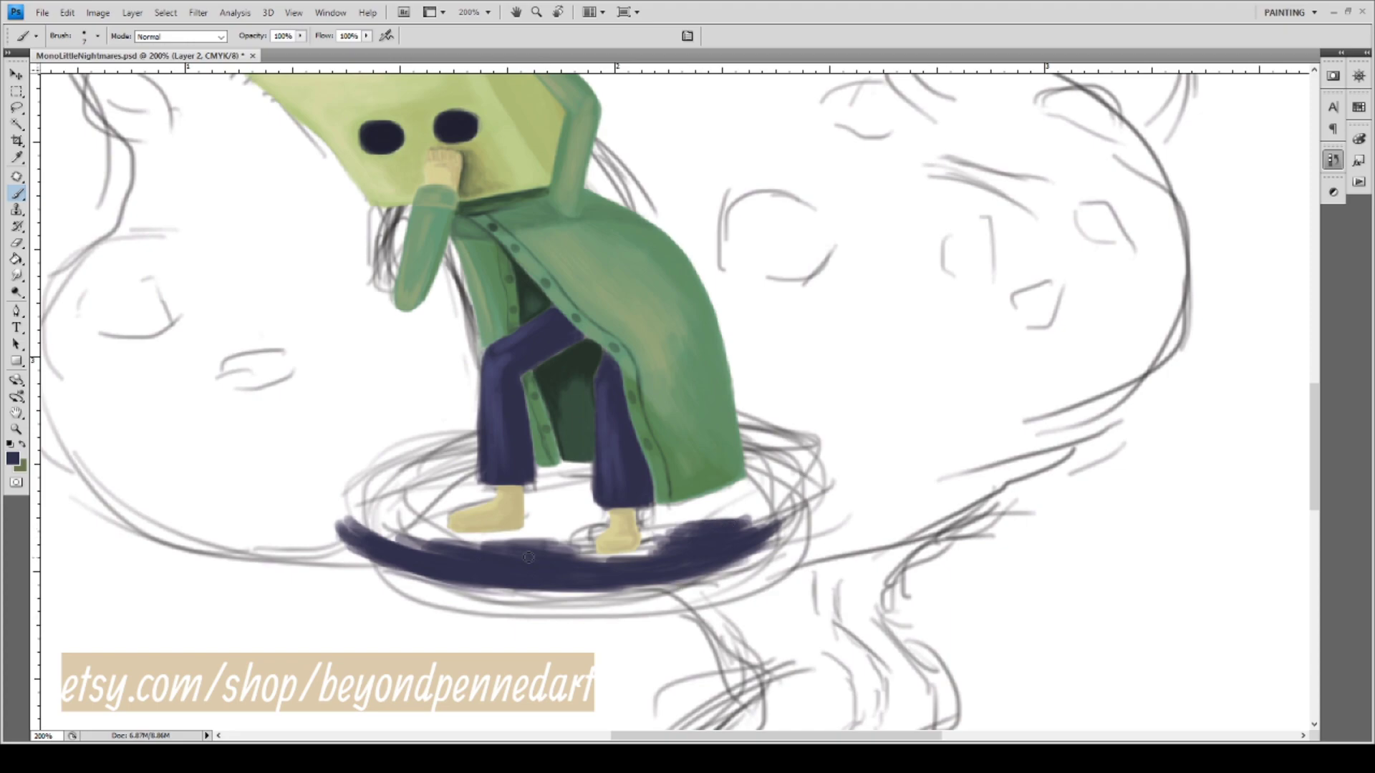
Fill in navy around the feet and carry the platform's rim up both sides toward the back.
{"action": "mouse_move", "coordinate": [539, 556]}
{"action": "left_mouse_down"}
{"action": "mouse_move", "coordinate": [580, 526]}
{"action": "mouse_move", "coordinate": [550, 535]}
{"action": "mouse_move", "coordinate": [571, 544]}
{"action": "mouse_move", "coordinate": [542, 557]}
{"action": "mouse_move", "coordinate": [459, 555]}
{"action": "mouse_move", "coordinate": [399, 534]}
{"action": "mouse_move", "coordinate": [495, 551]}
{"action": "left_mouse_up"}
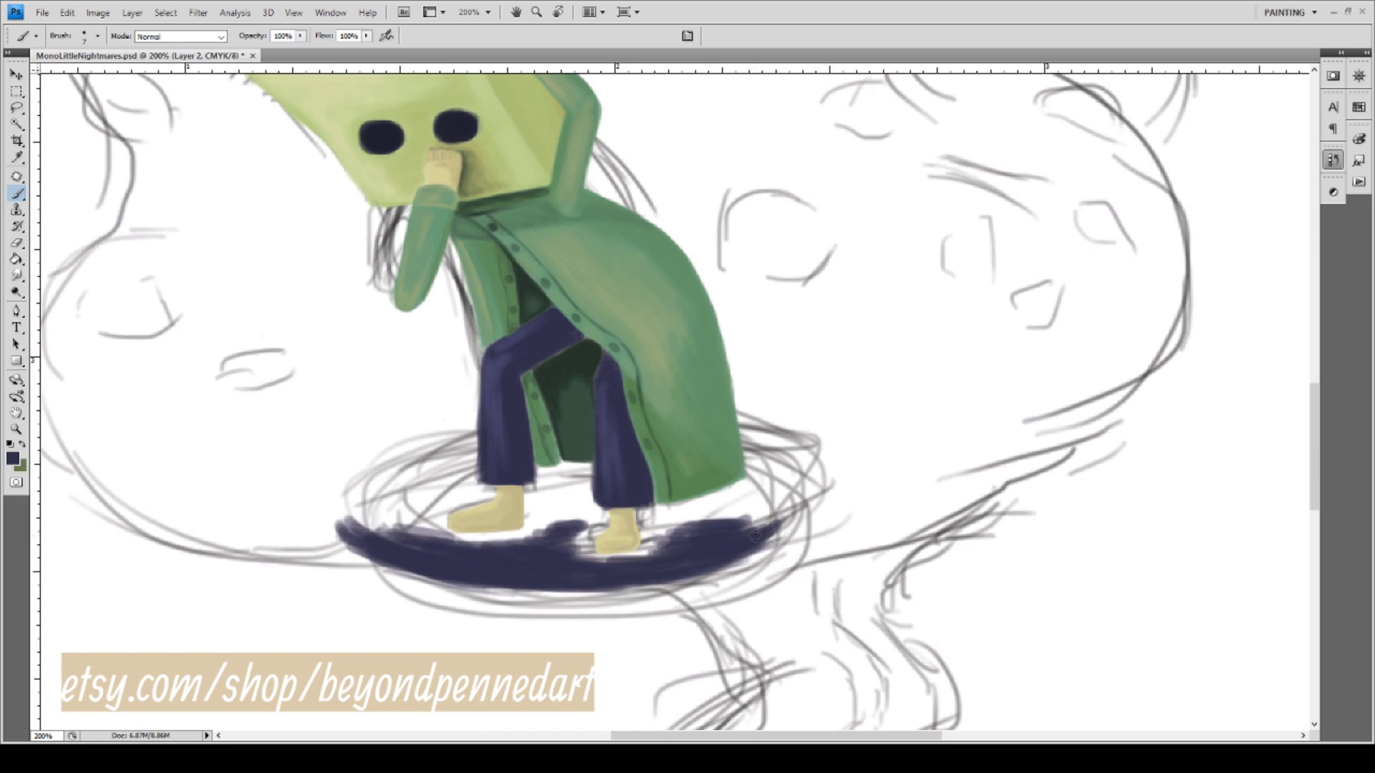
{"action": "mouse_move", "coordinate": [770, 530]}
{"action": "left_mouse_down"}
{"action": "mouse_move", "coordinate": [789, 498]}
{"action": "mouse_move", "coordinate": [753, 537]}
{"action": "left_mouse_up"}
{"action": "mouse_move", "coordinate": [326, 533]}
{"action": "left_mouse_down"}
{"action": "mouse_move", "coordinate": [337, 500]}
{"action": "mouse_move", "coordinate": [334, 519]}
{"action": "mouse_move", "coordinate": [362, 528]}
{"action": "mouse_move", "coordinate": [355, 493]}
{"action": "mouse_move", "coordinate": [366, 512]}
{"action": "mouse_move", "coordinate": [394, 473]}
{"action": "mouse_move", "coordinate": [348, 498]}
{"action": "mouse_move", "coordinate": [420, 457]}
{"action": "mouse_move", "coordinate": [376, 476]}
{"action": "mouse_move", "coordinate": [459, 450]}
{"action": "left_mouse_up"}
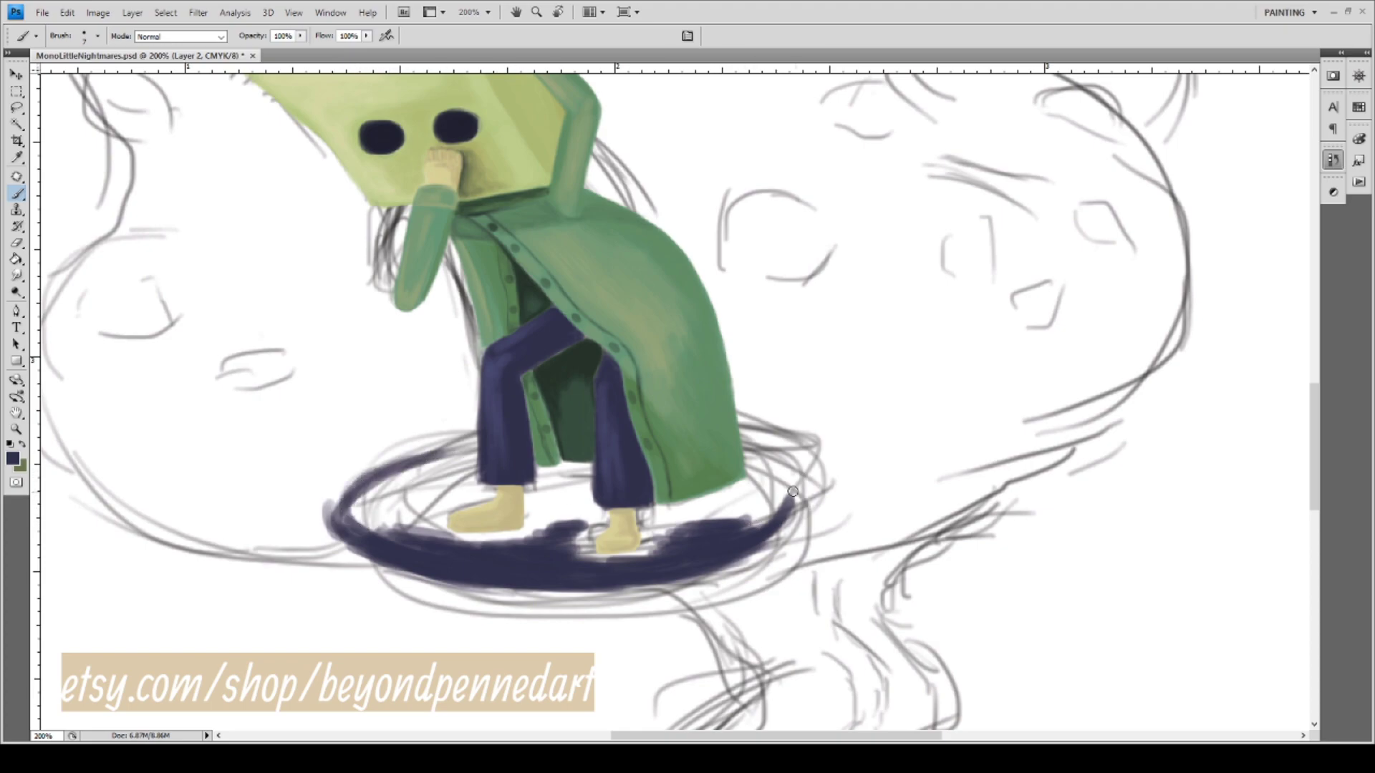
{"action": "mouse_move", "coordinate": [793, 491]}
{"action": "left_mouse_down"}
{"action": "mouse_move", "coordinate": [787, 467]}
{"action": "mouse_move", "coordinate": [751, 459]}
{"action": "left_mouse_up"}
Sample the near-black color of the box's eye hole and darken the left side of the platform with it.
{"action": "left_click_drag", "start_coordinate": [381, 414], "coordinate": [267, 500]}
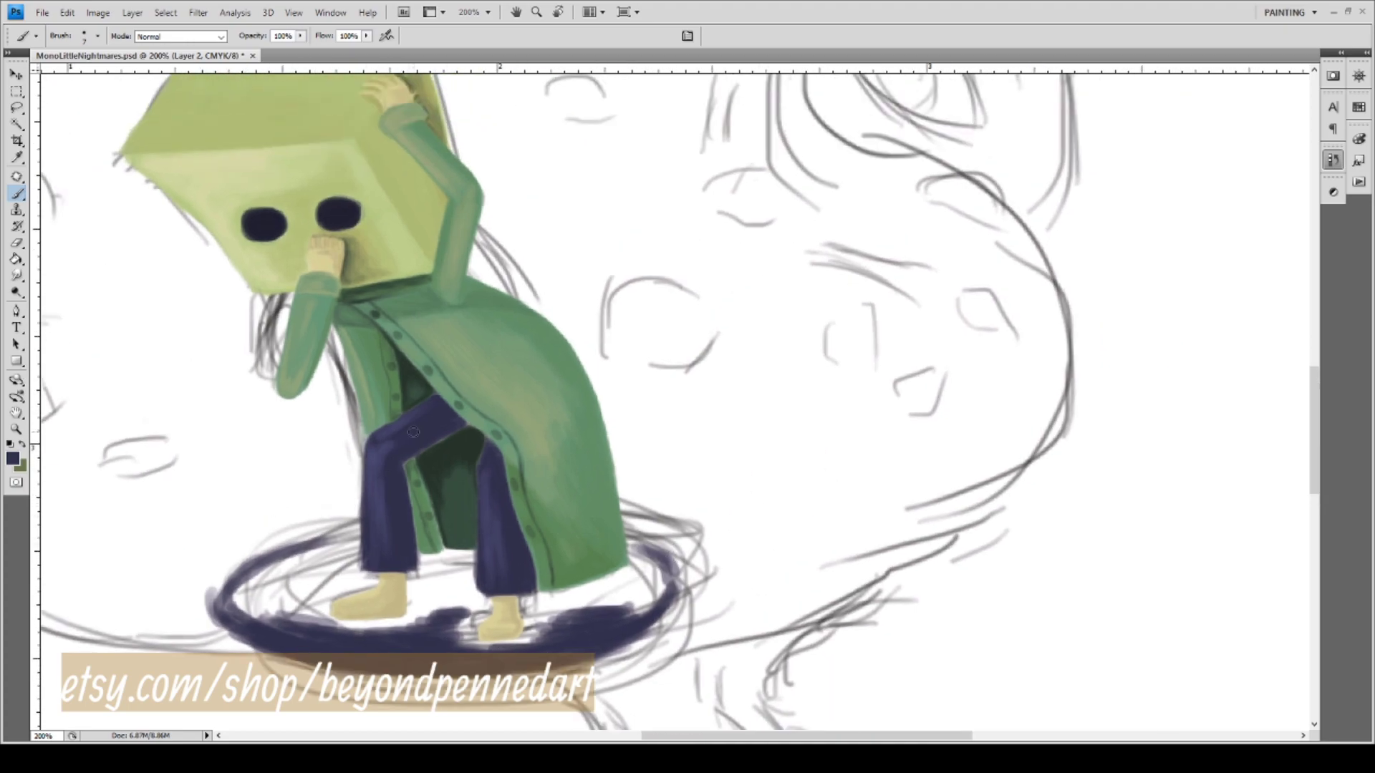
{"action": "key", "text": "i"}
{"action": "left_click", "coordinate": [340, 219]}
{"action": "key", "text": "b"}
{"action": "mouse_move", "coordinate": [252, 572]}
{"action": "left_mouse_down"}
{"action": "mouse_move", "coordinate": [348, 538]}
{"action": "mouse_move", "coordinate": [241, 571]}
{"action": "mouse_move", "coordinate": [301, 544]}
{"action": "mouse_move", "coordinate": [225, 592]}
{"action": "mouse_move", "coordinate": [238, 574]}
{"action": "mouse_move", "coordinate": [246, 590]}
{"action": "mouse_move", "coordinate": [230, 587]}
{"action": "mouse_move", "coordinate": [227, 604]}
{"action": "mouse_move", "coordinate": [263, 568]}
{"action": "mouse_move", "coordinate": [229, 598]}
{"action": "mouse_move", "coordinate": [334, 552]}
{"action": "mouse_move", "coordinate": [290, 561]}
{"action": "mouse_move", "coordinate": [225, 594]}
{"action": "left_mouse_up"}
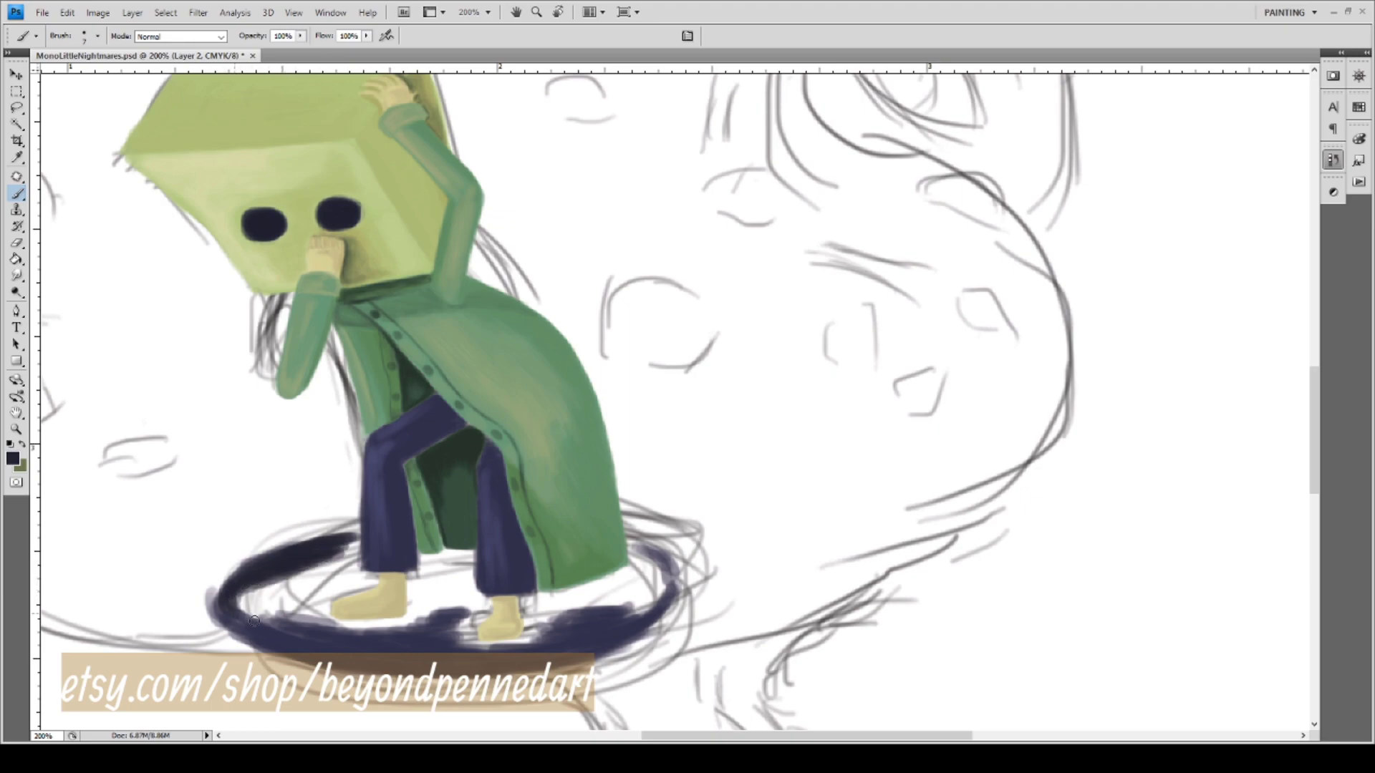
{"action": "mouse_move", "coordinate": [226, 609]}
{"action": "left_mouse_down"}
{"action": "mouse_move", "coordinate": [262, 623]}
{"action": "mouse_move", "coordinate": [233, 612]}
{"action": "mouse_move", "coordinate": [242, 584]}
{"action": "mouse_move", "coordinate": [219, 607]}
{"action": "mouse_move", "coordinate": [246, 601]}
{"action": "left_mouse_up"}
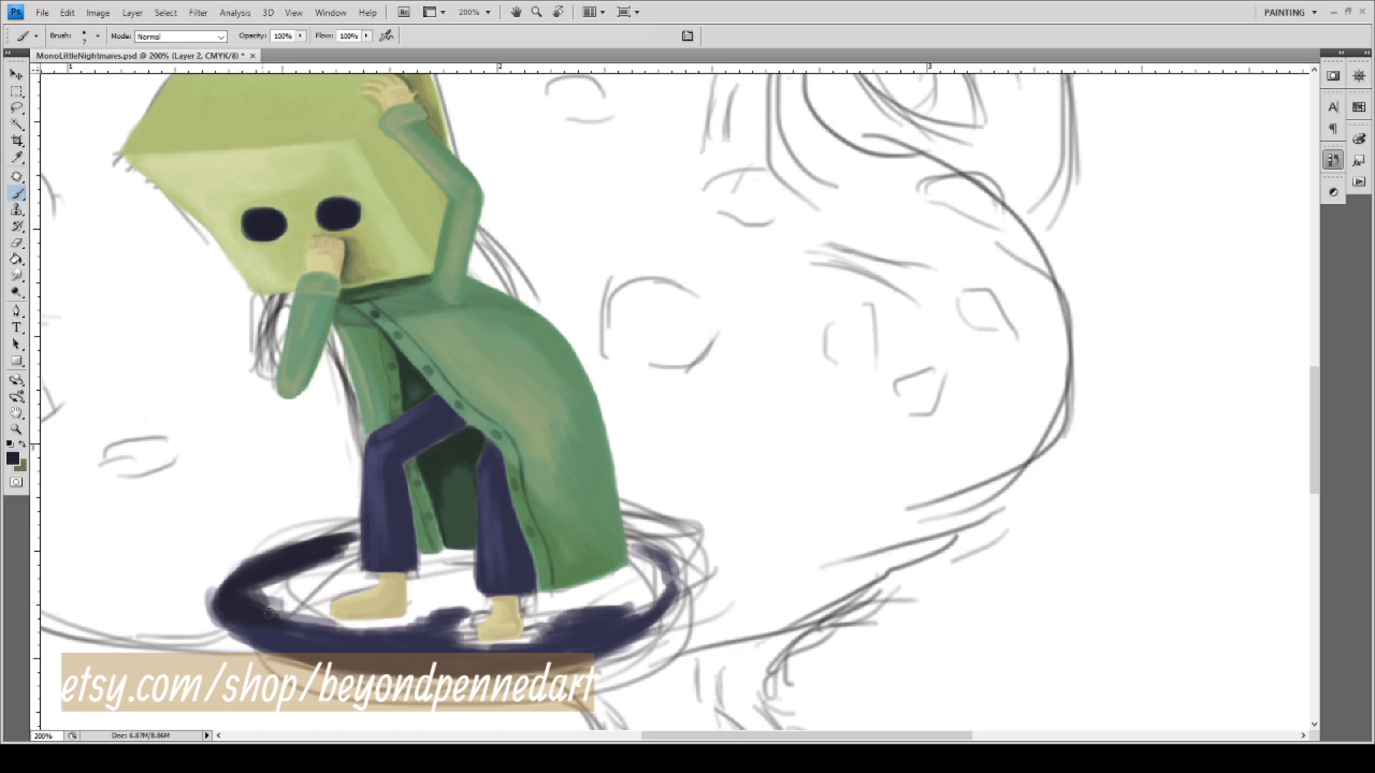
{"action": "mouse_move", "coordinate": [247, 587]}
{"action": "left_mouse_down"}
{"action": "mouse_move", "coordinate": [275, 609]}
{"action": "mouse_move", "coordinate": [283, 584]}
{"action": "mouse_move", "coordinate": [262, 598]}
{"action": "mouse_move", "coordinate": [288, 582]}
{"action": "mouse_move", "coordinate": [301, 616]}
{"action": "mouse_move", "coordinate": [271, 603]}
{"action": "mouse_move", "coordinate": [329, 566]}
{"action": "mouse_move", "coordinate": [287, 587]}
{"action": "mouse_move", "coordinate": [322, 609]}
{"action": "left_mouse_up"}
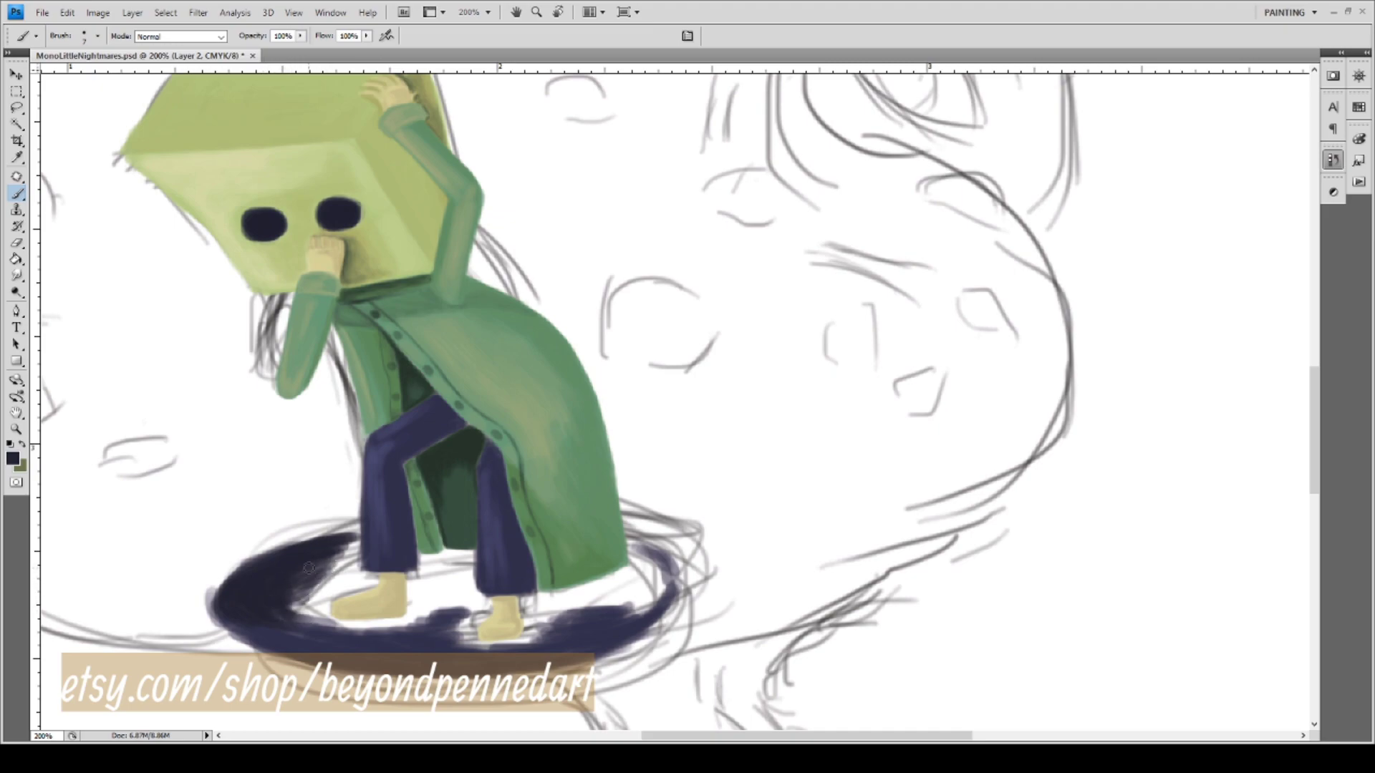
Touch up the platform's dark left area and outline the left trouser leg and left foot in near-black with a finer brush.
{"action": "key", "text": "z"}
{"action": "left_click", "coordinate": [334, 571]}
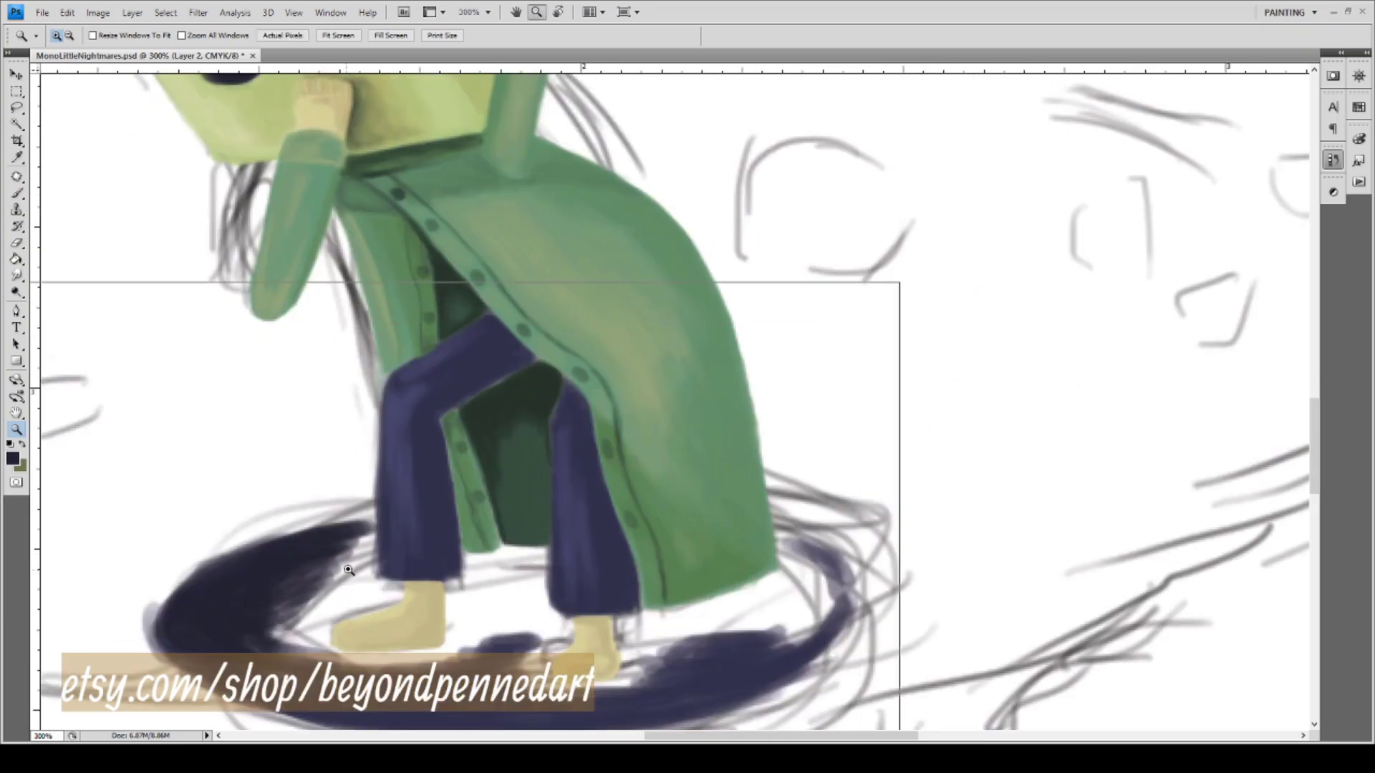
{"action": "left_click", "coordinate": [337, 569]}
{"action": "left_click_drag", "start_coordinate": [337, 568], "coordinate": [486, 421]}
{"action": "key", "text": "b"}
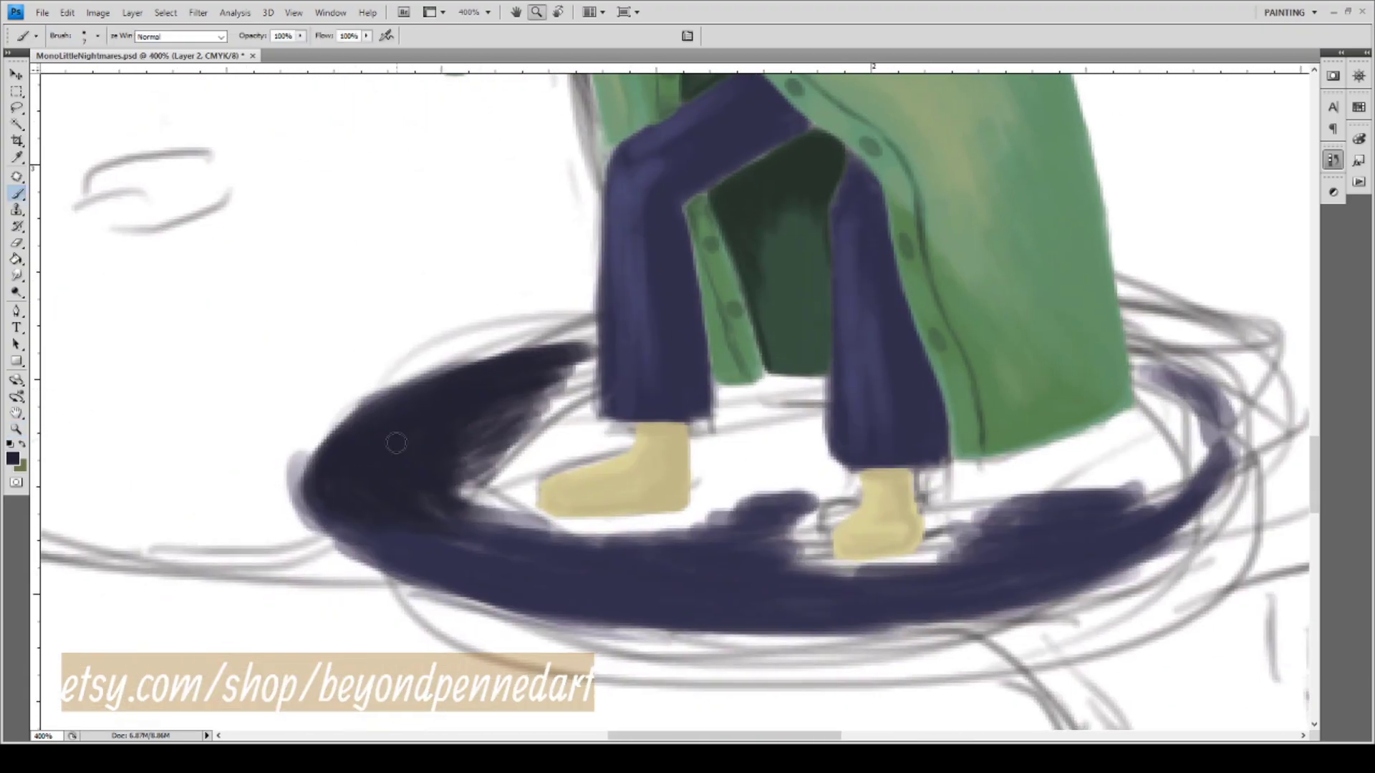
{"action": "mouse_move", "coordinate": [410, 405]}
{"action": "left_mouse_down"}
{"action": "mouse_move", "coordinate": [459, 369]}
{"action": "mouse_move", "coordinate": [358, 422]}
{"action": "mouse_move", "coordinate": [576, 351]}
{"action": "mouse_move", "coordinate": [446, 442]}
{"action": "left_mouse_up"}
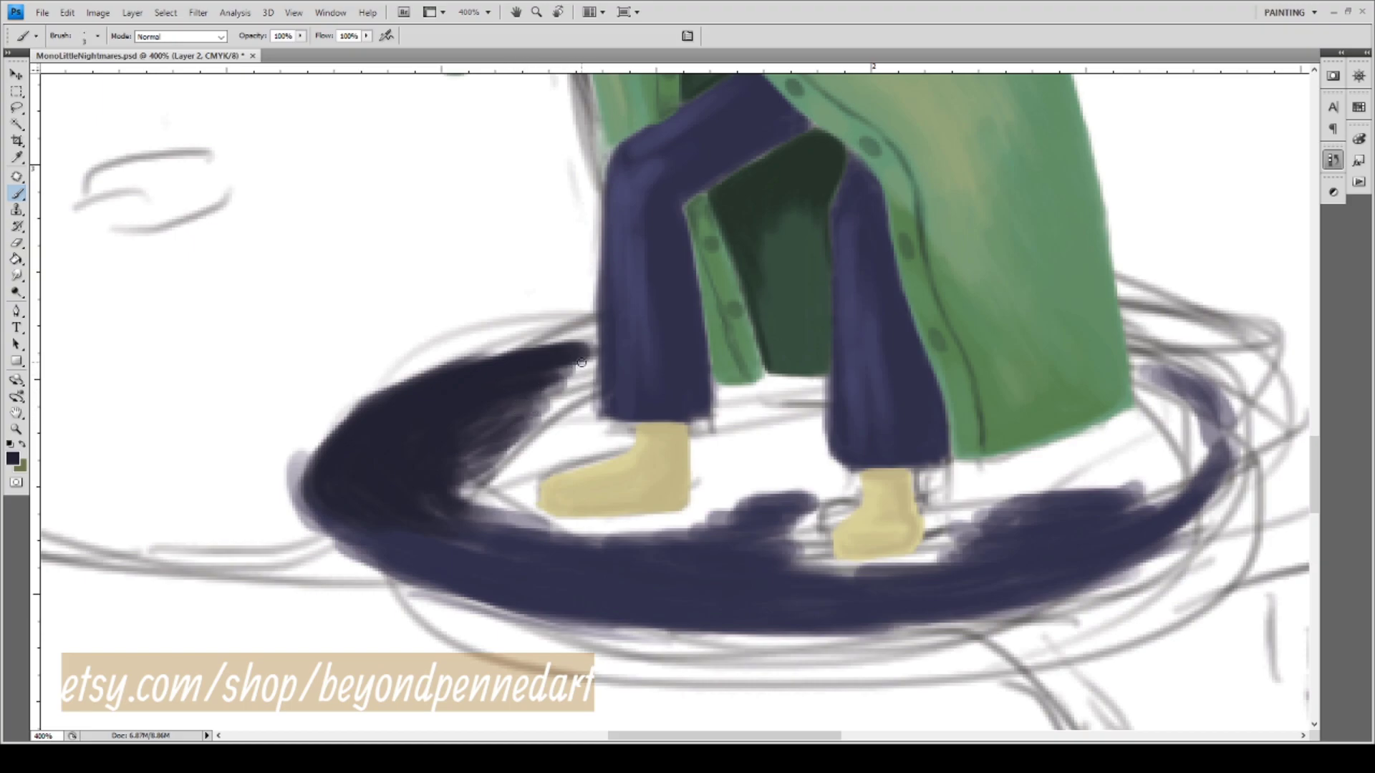
{"action": "mouse_move", "coordinate": [588, 344]}
{"action": "left_mouse_down"}
{"action": "mouse_move", "coordinate": [595, 399]}
{"action": "mouse_move", "coordinate": [573, 351]}
{"action": "mouse_move", "coordinate": [588, 351]}
{"action": "mouse_move", "coordinate": [574, 408]}
{"action": "mouse_move", "coordinate": [596, 422]}
{"action": "mouse_move", "coordinate": [595, 385]}
{"action": "mouse_move", "coordinate": [603, 426]}
{"action": "left_mouse_up"}
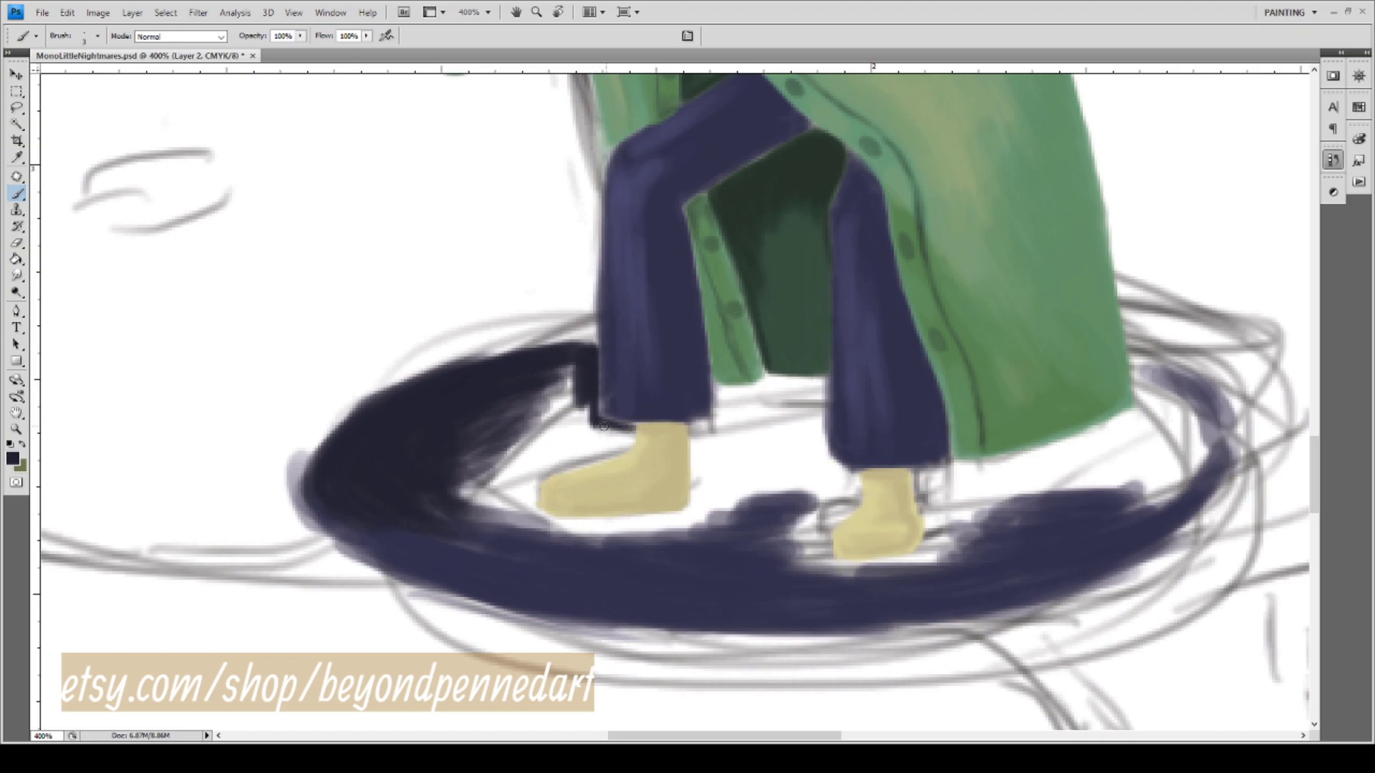
{"action": "mouse_move", "coordinate": [627, 435]}
{"action": "left_mouse_down"}
{"action": "mouse_move", "coordinate": [527, 490]}
{"action": "mouse_move", "coordinate": [544, 466]}
{"action": "mouse_move", "coordinate": [533, 506]}
{"action": "mouse_move", "coordinate": [581, 539]}
{"action": "mouse_move", "coordinate": [566, 435]}
{"action": "mouse_move", "coordinate": [521, 428]}
{"action": "mouse_move", "coordinate": [538, 522]}
{"action": "mouse_move", "coordinate": [533, 512]}
{"action": "mouse_move", "coordinate": [553, 525]}
{"action": "mouse_move", "coordinate": [537, 510]}
{"action": "mouse_move", "coordinate": [568, 521]}
{"action": "mouse_move", "coordinate": [537, 510]}
{"action": "mouse_move", "coordinate": [619, 519]}
{"action": "mouse_move", "coordinate": [574, 524]}
{"action": "mouse_move", "coordinate": [638, 516]}
{"action": "mouse_move", "coordinate": [694, 486]}
{"action": "mouse_move", "coordinate": [619, 514]}
{"action": "mouse_move", "coordinate": [680, 518]}
{"action": "mouse_move", "coordinate": [704, 510]}
{"action": "left_mouse_up"}
{"action": "left_click_drag", "start_coordinate": [531, 494], "coordinate": [538, 517]}
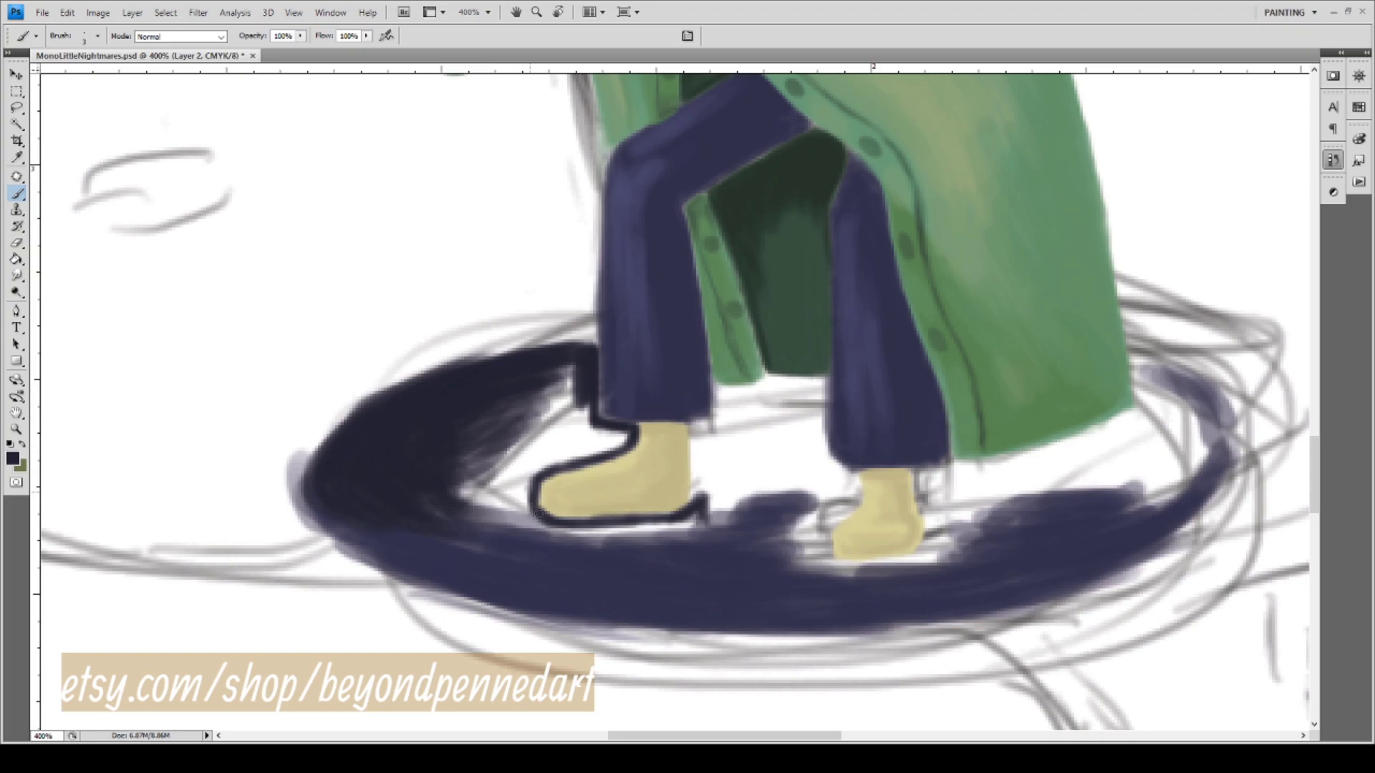
Fill the platform's surface left of and beneath the left foot with solid near-black, covering the remaining white gaps.
{"action": "mouse_move", "coordinate": [544, 406]}
{"action": "left_mouse_down"}
{"action": "mouse_move", "coordinate": [566, 415]}
{"action": "mouse_move", "coordinate": [573, 372]}
{"action": "mouse_move", "coordinate": [575, 410]}
{"action": "mouse_move", "coordinate": [530, 401]}
{"action": "mouse_move", "coordinate": [560, 405]}
{"action": "left_mouse_up"}
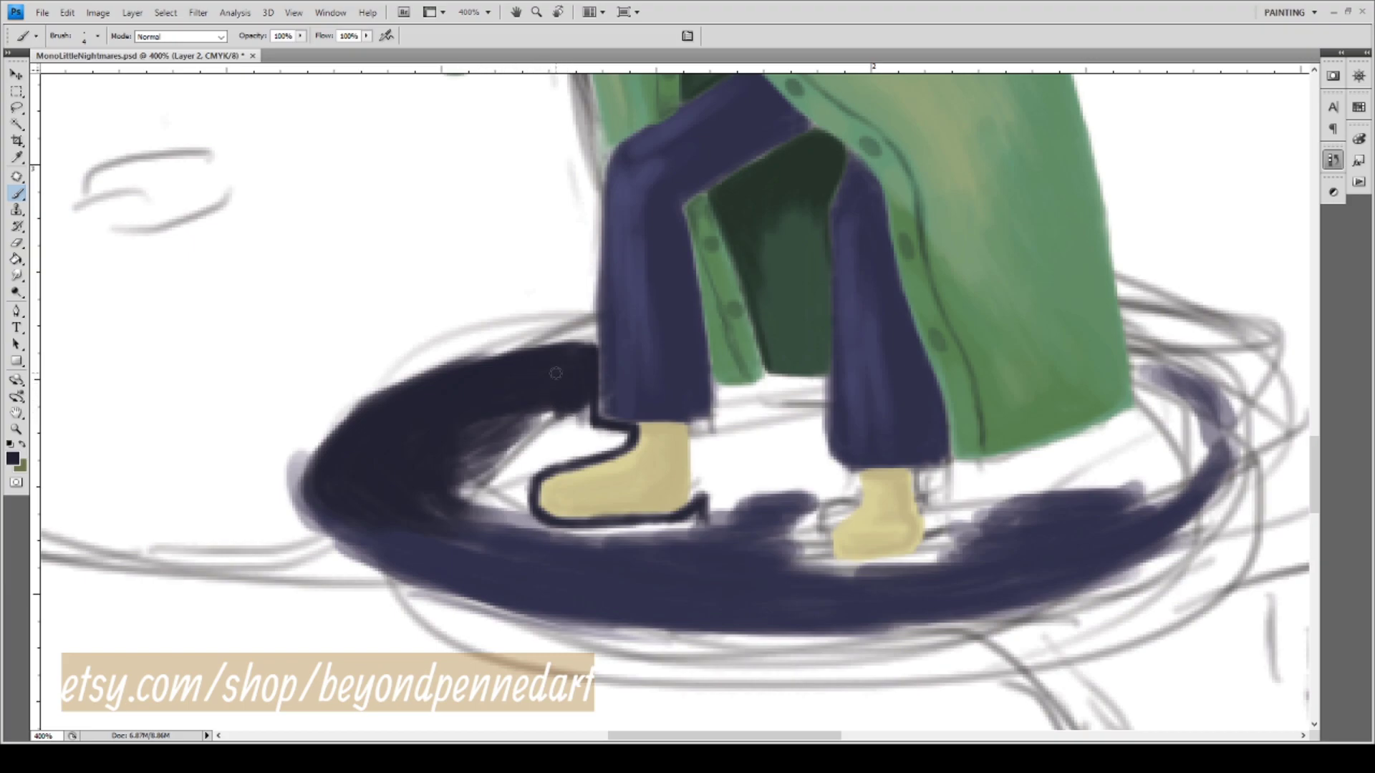
{"action": "mouse_move", "coordinate": [454, 419]}
{"action": "left_mouse_down"}
{"action": "mouse_move", "coordinate": [572, 413]}
{"action": "mouse_move", "coordinate": [505, 436]}
{"action": "mouse_move", "coordinate": [561, 416]}
{"action": "mouse_move", "coordinate": [573, 435]}
{"action": "mouse_move", "coordinate": [583, 428]}
{"action": "mouse_move", "coordinate": [568, 447]}
{"action": "mouse_move", "coordinate": [602, 436]}
{"action": "mouse_move", "coordinate": [576, 431]}
{"action": "mouse_move", "coordinate": [623, 434]}
{"action": "mouse_move", "coordinate": [533, 455]}
{"action": "mouse_move", "coordinate": [607, 444]}
{"action": "mouse_move", "coordinate": [560, 449]}
{"action": "mouse_move", "coordinate": [573, 459]}
{"action": "mouse_move", "coordinate": [623, 436]}
{"action": "mouse_move", "coordinate": [537, 457]}
{"action": "mouse_move", "coordinate": [632, 433]}
{"action": "mouse_move", "coordinate": [513, 480]}
{"action": "mouse_move", "coordinate": [580, 450]}
{"action": "mouse_move", "coordinate": [557, 445]}
{"action": "mouse_move", "coordinate": [591, 446]}
{"action": "mouse_move", "coordinate": [520, 427]}
{"action": "left_mouse_up"}
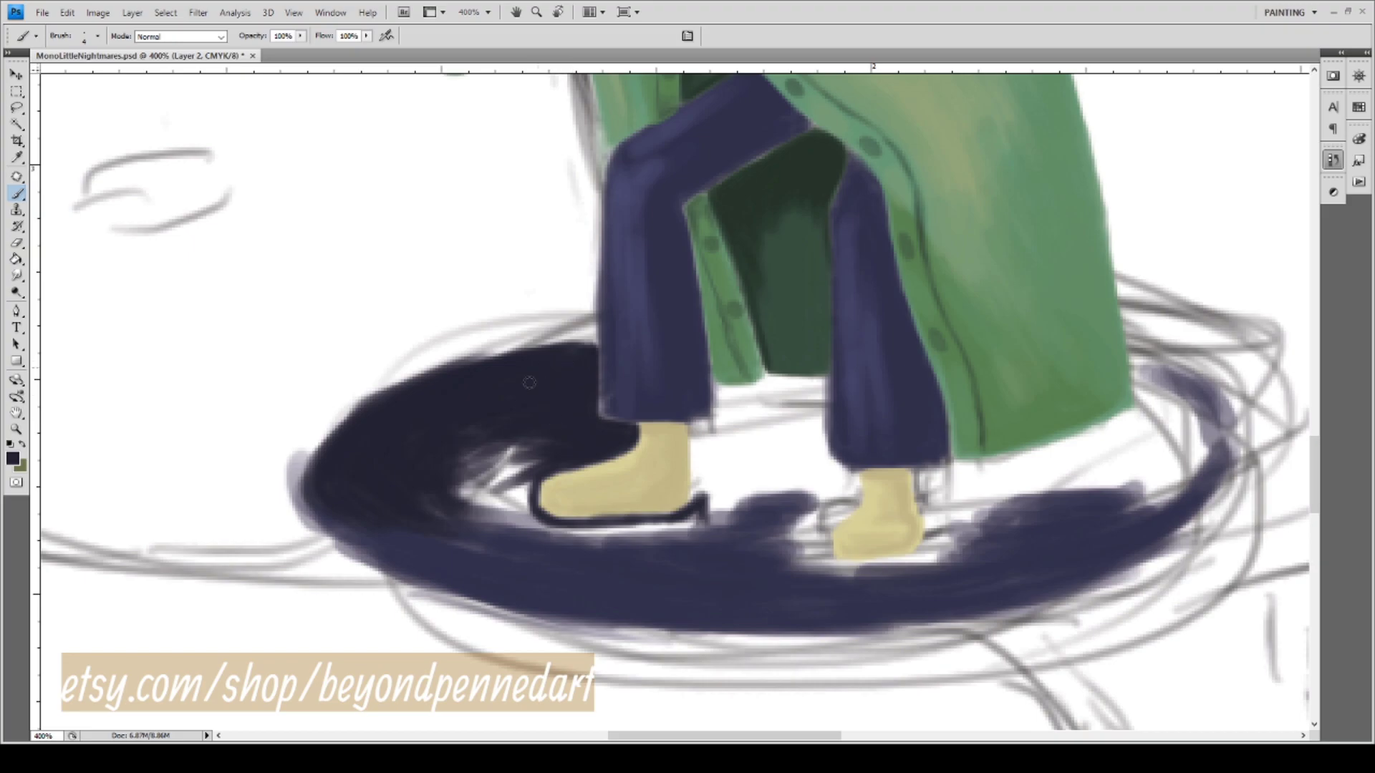
{"action": "mouse_move", "coordinate": [486, 431]}
{"action": "left_mouse_down"}
{"action": "mouse_move", "coordinate": [538, 445]}
{"action": "mouse_move", "coordinate": [548, 425]}
{"action": "mouse_move", "coordinate": [519, 465]}
{"action": "mouse_move", "coordinate": [444, 457]}
{"action": "mouse_move", "coordinate": [469, 456]}
{"action": "mouse_move", "coordinate": [463, 447]}
{"action": "mouse_move", "coordinate": [435, 455]}
{"action": "mouse_move", "coordinate": [543, 456]}
{"action": "left_mouse_up"}
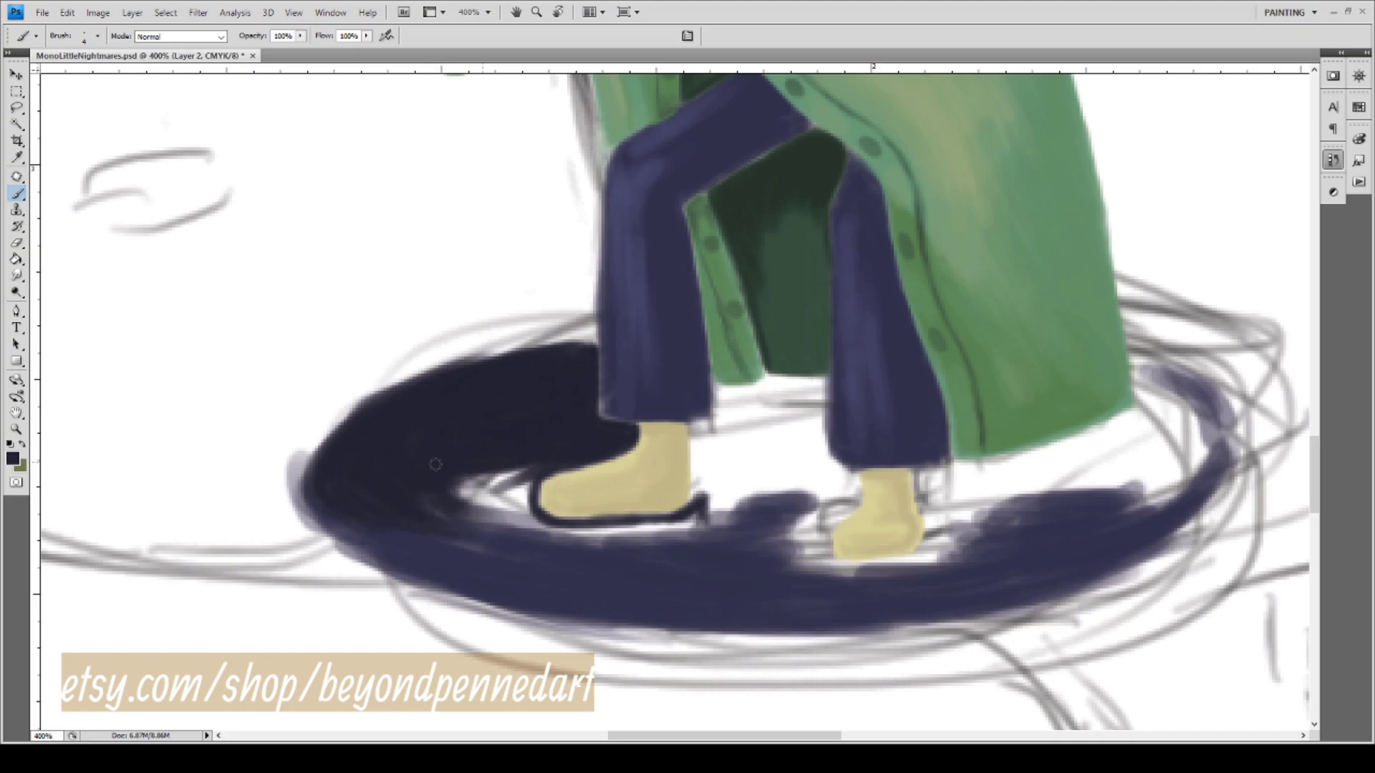
{"action": "mouse_move", "coordinate": [448, 462]}
{"action": "left_mouse_down"}
{"action": "mouse_move", "coordinate": [421, 489]}
{"action": "mouse_move", "coordinate": [440, 485]}
{"action": "mouse_move", "coordinate": [407, 477]}
{"action": "mouse_move", "coordinate": [452, 489]}
{"action": "mouse_move", "coordinate": [551, 465]}
{"action": "mouse_move", "coordinate": [514, 468]}
{"action": "mouse_move", "coordinate": [486, 507]}
{"action": "mouse_move", "coordinate": [534, 480]}
{"action": "mouse_move", "coordinate": [530, 519]}
{"action": "mouse_move", "coordinate": [522, 475]}
{"action": "mouse_move", "coordinate": [518, 520]}
{"action": "mouse_move", "coordinate": [492, 477]}
{"action": "mouse_move", "coordinate": [516, 512]}
{"action": "mouse_move", "coordinate": [522, 498]}
{"action": "mouse_move", "coordinate": [497, 487]}
{"action": "mouse_move", "coordinate": [508, 520]}
{"action": "mouse_move", "coordinate": [520, 517]}
{"action": "mouse_move", "coordinate": [510, 524]}
{"action": "mouse_move", "coordinate": [467, 476]}
{"action": "mouse_move", "coordinate": [517, 522]}
{"action": "left_mouse_up"}
{"action": "mouse_move", "coordinate": [445, 489]}
{"action": "left_mouse_down"}
{"action": "mouse_move", "coordinate": [525, 527]}
{"action": "mouse_move", "coordinate": [452, 495]}
{"action": "mouse_move", "coordinate": [506, 538]}
{"action": "left_mouse_up"}
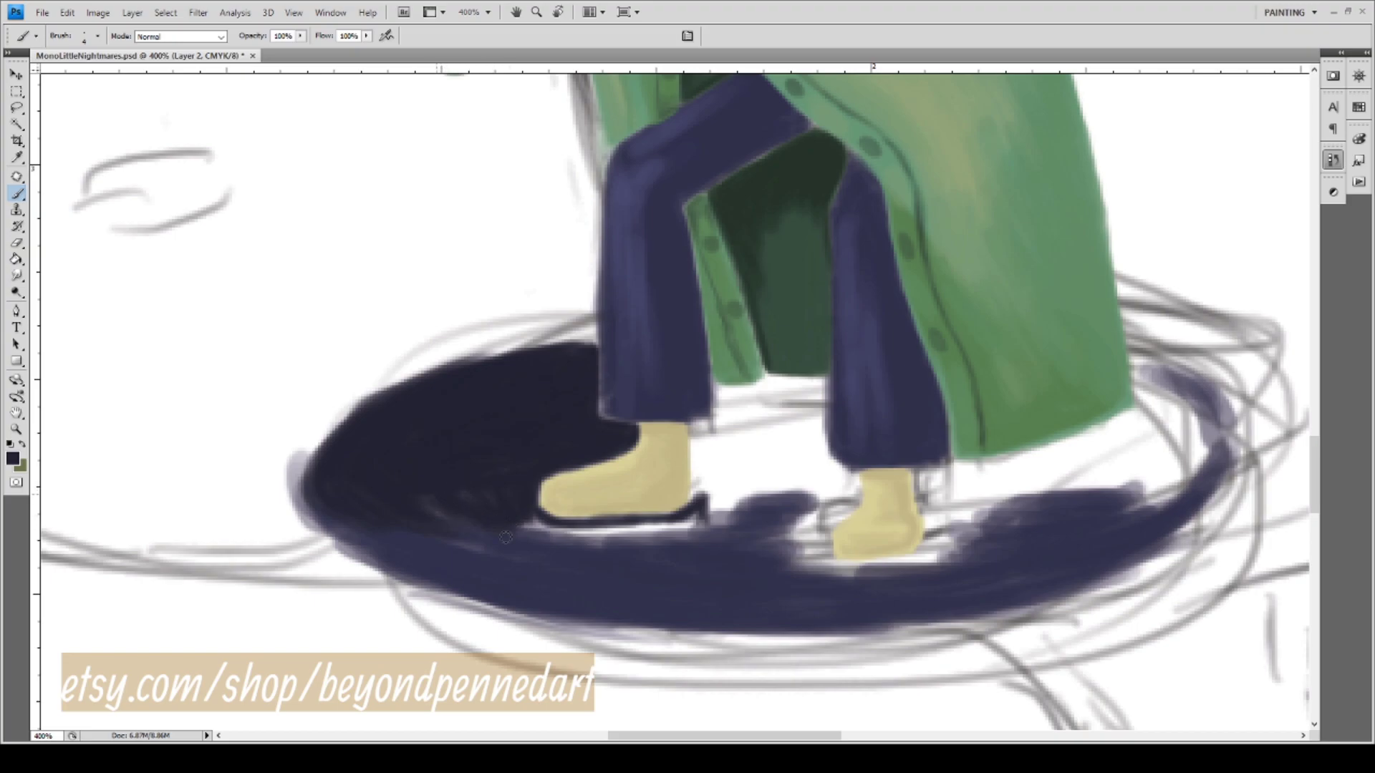
{"action": "left_click_drag", "start_coordinate": [419, 515], "coordinate": [513, 561]}
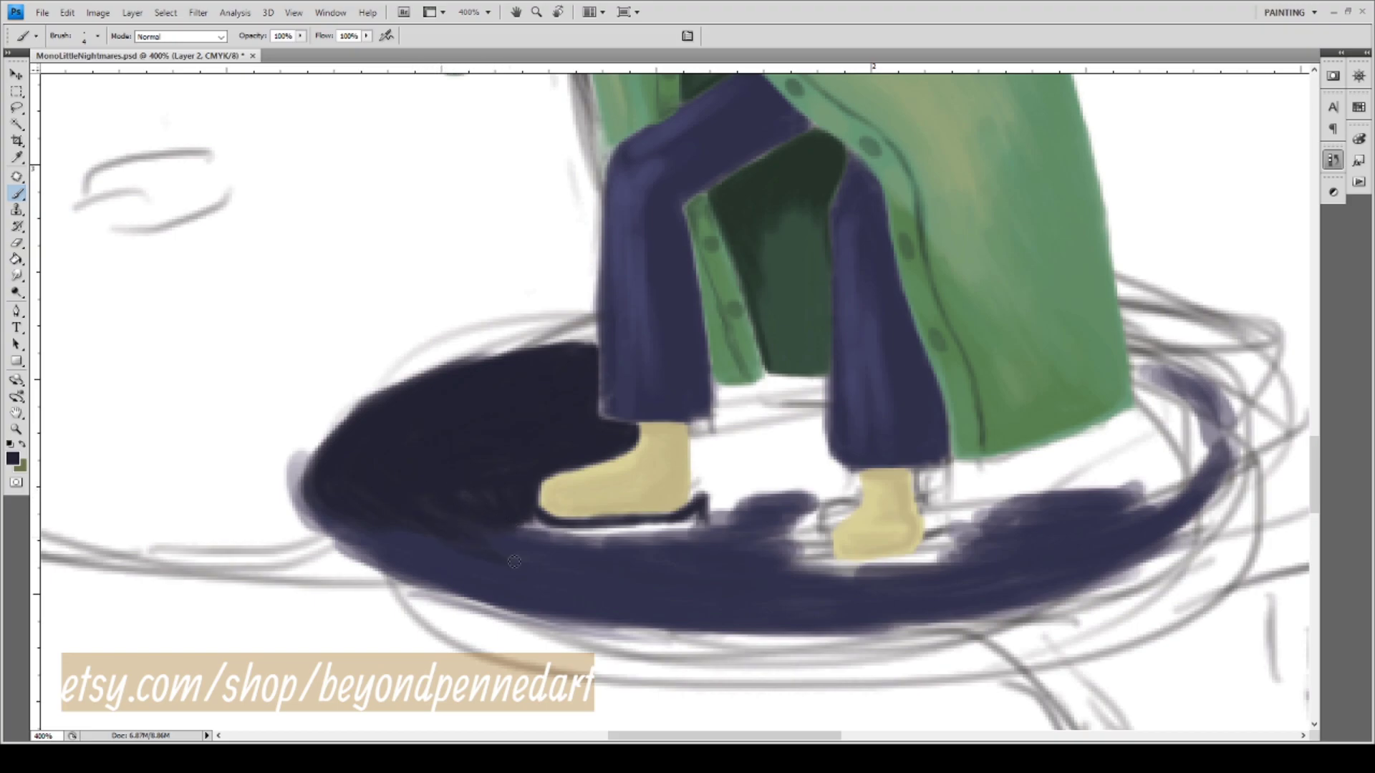
{"action": "left_click_drag", "start_coordinate": [444, 506], "coordinate": [520, 521]}
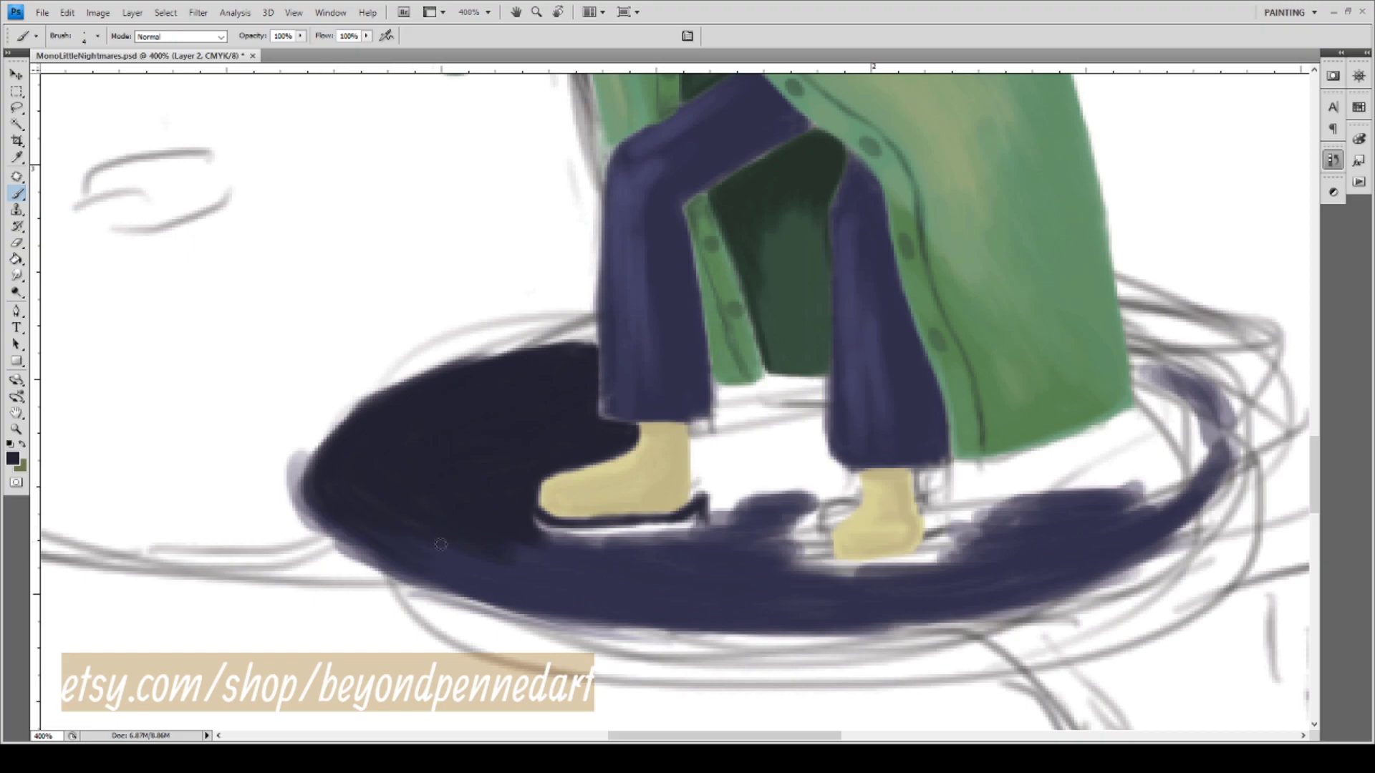
{"action": "mouse_move", "coordinate": [522, 531]}
{"action": "left_mouse_down"}
{"action": "mouse_move", "coordinate": [598, 539]}
{"action": "mouse_move", "coordinate": [520, 514]}
{"action": "mouse_move", "coordinate": [591, 542]}
{"action": "mouse_move", "coordinate": [525, 519]}
{"action": "mouse_move", "coordinate": [660, 535]}
{"action": "mouse_move", "coordinate": [531, 533]}
{"action": "mouse_move", "coordinate": [565, 540]}
{"action": "mouse_move", "coordinate": [664, 542]}
{"action": "mouse_move", "coordinate": [671, 525]}
{"action": "mouse_move", "coordinate": [607, 533]}
{"action": "mouse_move", "coordinate": [697, 521]}
{"action": "mouse_move", "coordinate": [613, 530]}
{"action": "mouse_move", "coordinate": [677, 539]}
{"action": "mouse_move", "coordinate": [616, 544]}
{"action": "mouse_move", "coordinate": [729, 517]}
{"action": "mouse_move", "coordinate": [717, 504]}
{"action": "mouse_move", "coordinate": [684, 528]}
{"action": "mouse_move", "coordinate": [568, 543]}
{"action": "mouse_move", "coordinate": [726, 540]}
{"action": "mouse_move", "coordinate": [712, 519]}
{"action": "mouse_move", "coordinate": [727, 498]}
{"action": "mouse_move", "coordinate": [748, 544]}
{"action": "left_mouse_up"}
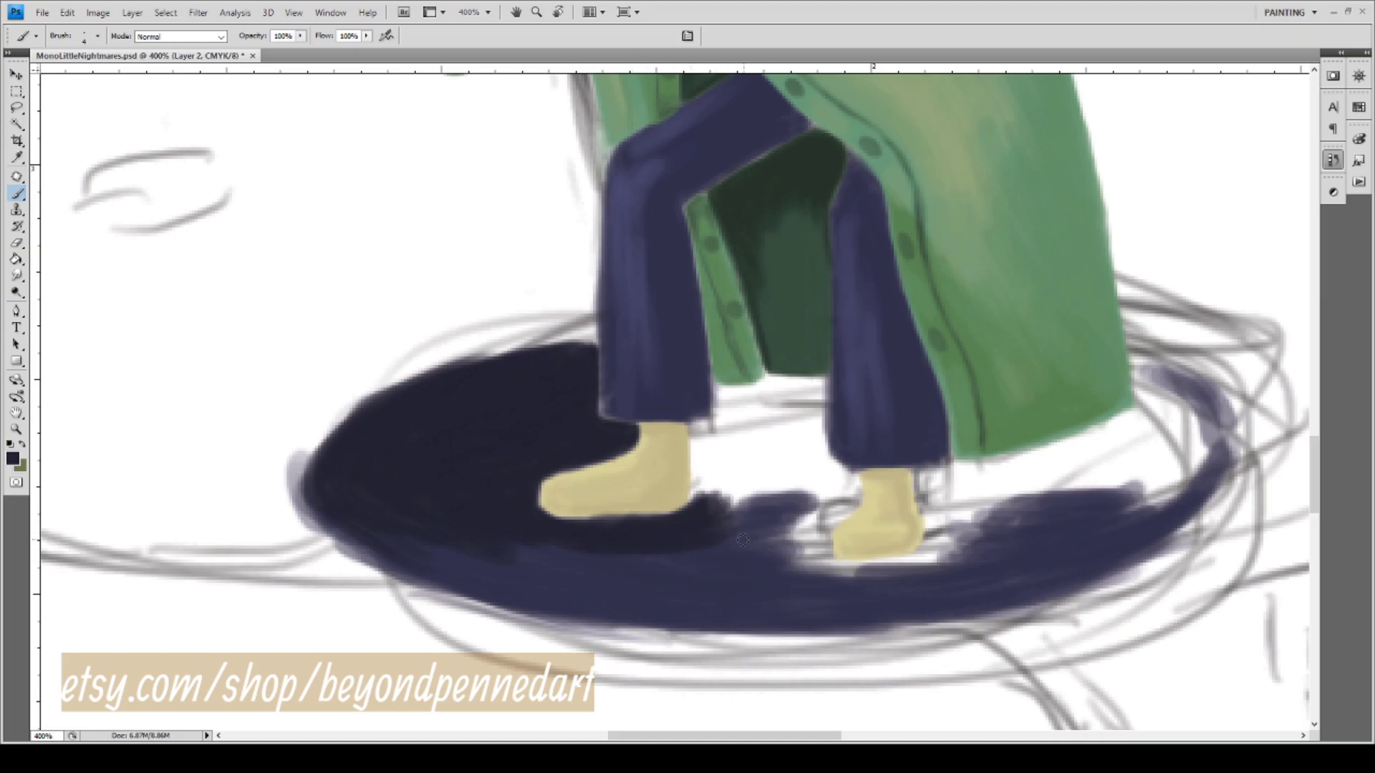
{"action": "mouse_move", "coordinate": [701, 500]}
{"action": "left_mouse_down"}
{"action": "mouse_move", "coordinate": [546, 498]}
{"action": "mouse_move", "coordinate": [573, 530]}
{"action": "mouse_move", "coordinate": [639, 550]}
{"action": "mouse_move", "coordinate": [604, 522]}
{"action": "left_mouse_up"}
Erase the ragged paint spill outside the platform's left rim to leave a clean curved edge.
{"action": "key", "text": "e"}
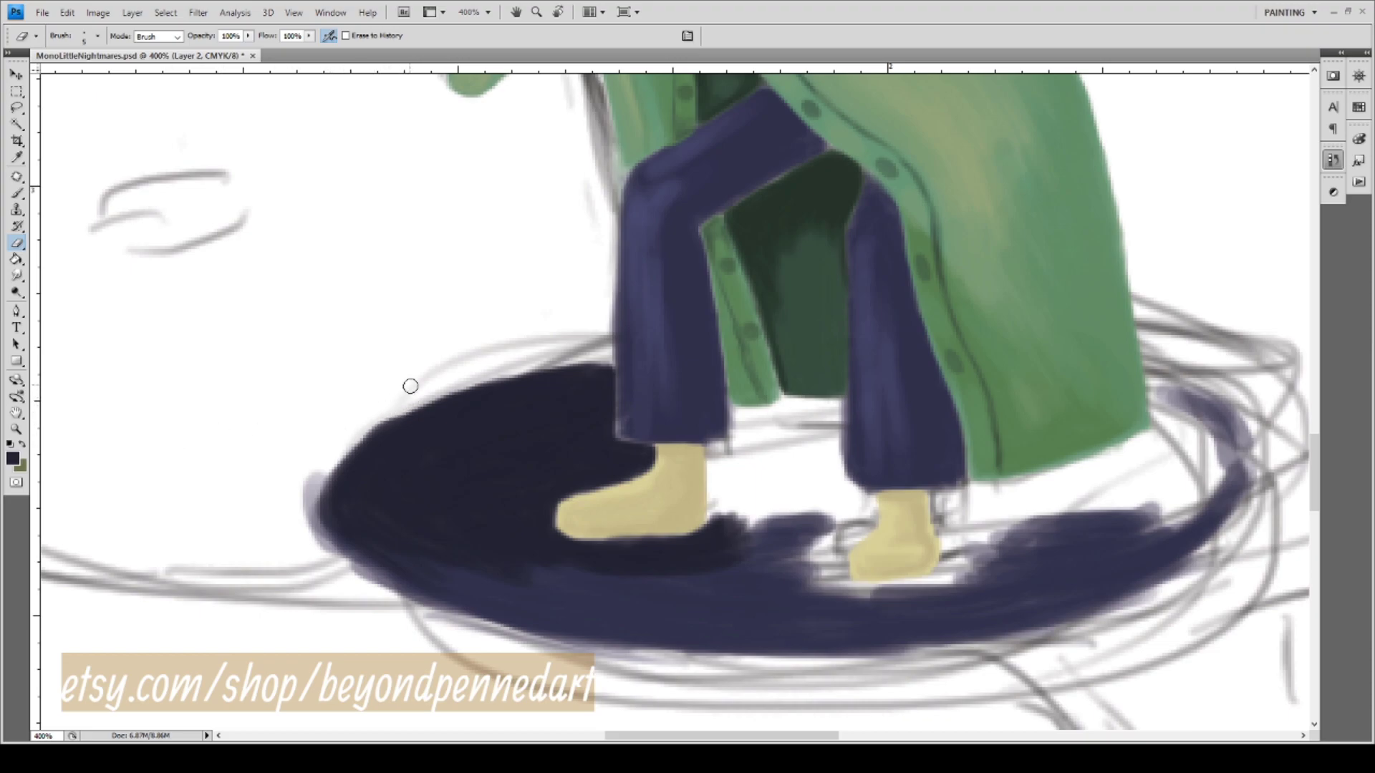
{"action": "mouse_move", "coordinate": [389, 407]}
{"action": "left_mouse_down"}
{"action": "mouse_move", "coordinate": [341, 449]}
{"action": "mouse_move", "coordinate": [313, 504]}
{"action": "mouse_move", "coordinate": [321, 542]}
{"action": "mouse_move", "coordinate": [367, 579]}
{"action": "left_mouse_up"}
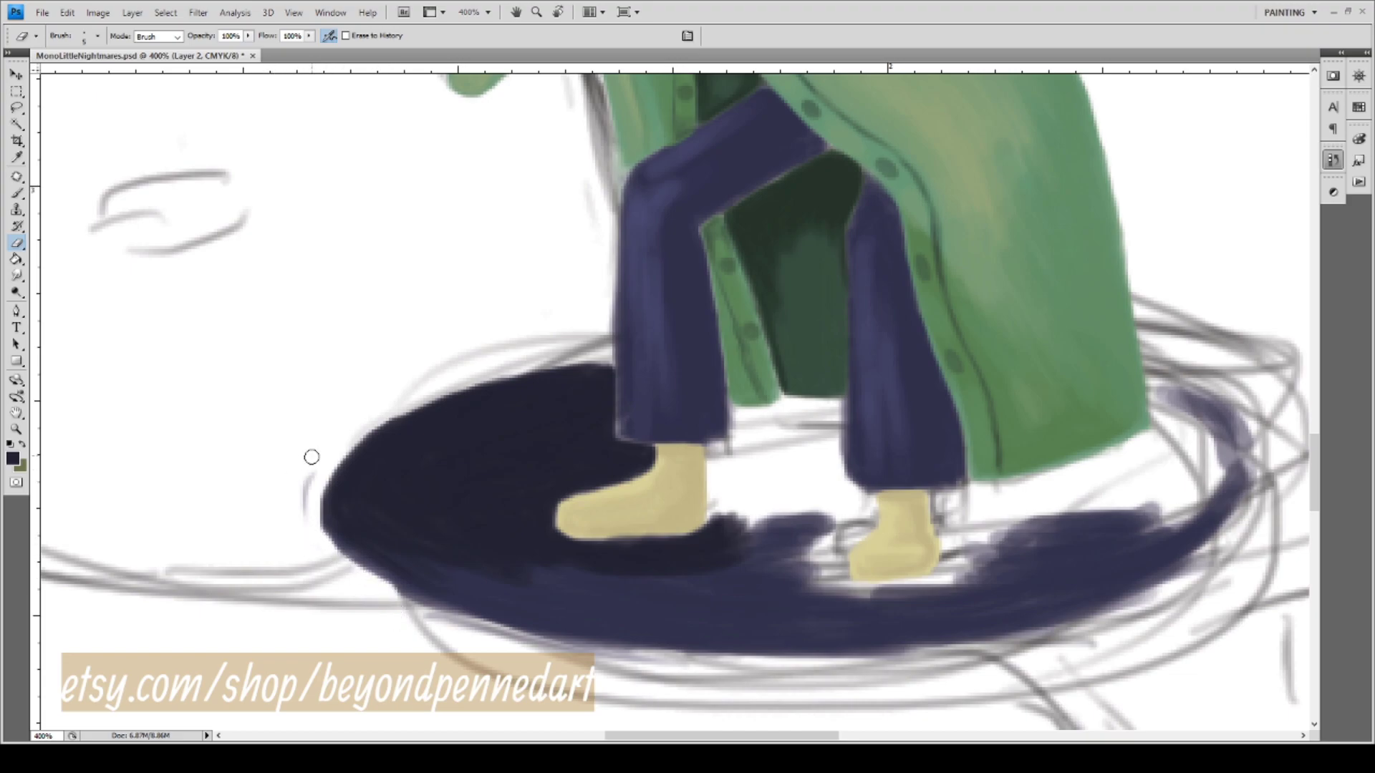
{"action": "left_click_drag", "start_coordinate": [310, 458], "coordinate": [303, 528]}
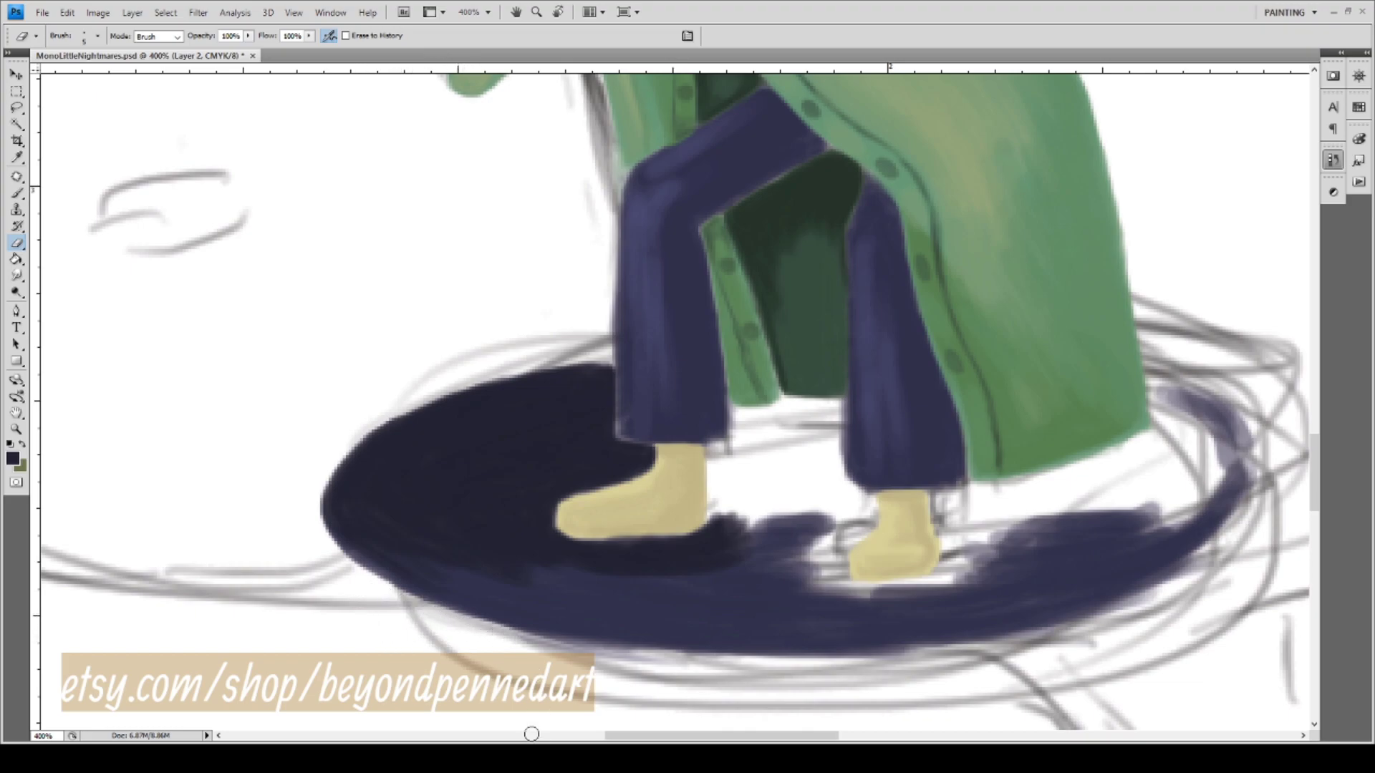
Outline in near-black the gap between the legs, following the left heel, trouser hems, coat bottom and inner side of the right foot.
{"action": "left_click_drag", "start_coordinate": [694, 595], "coordinate": [451, 571]}
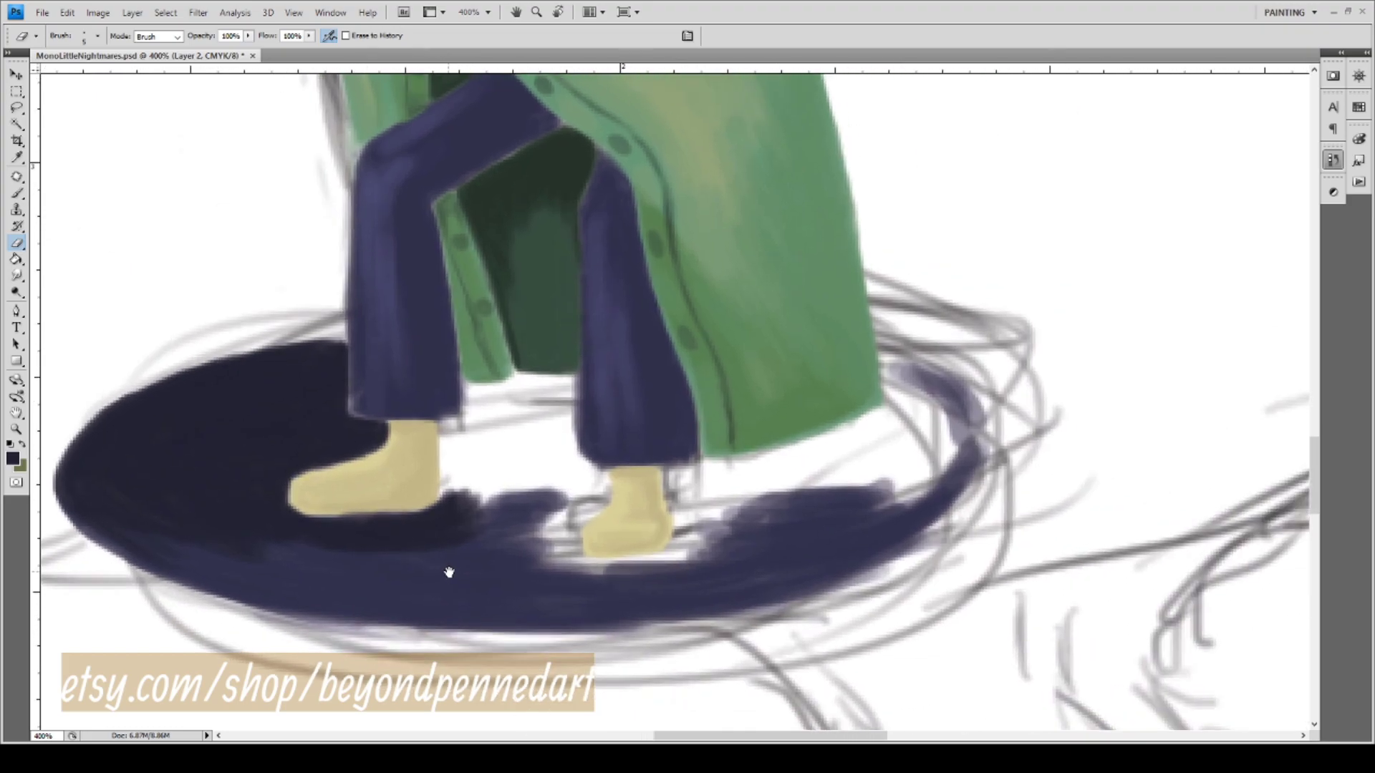
{"action": "left_click_drag", "start_coordinate": [576, 535], "coordinate": [539, 588]}
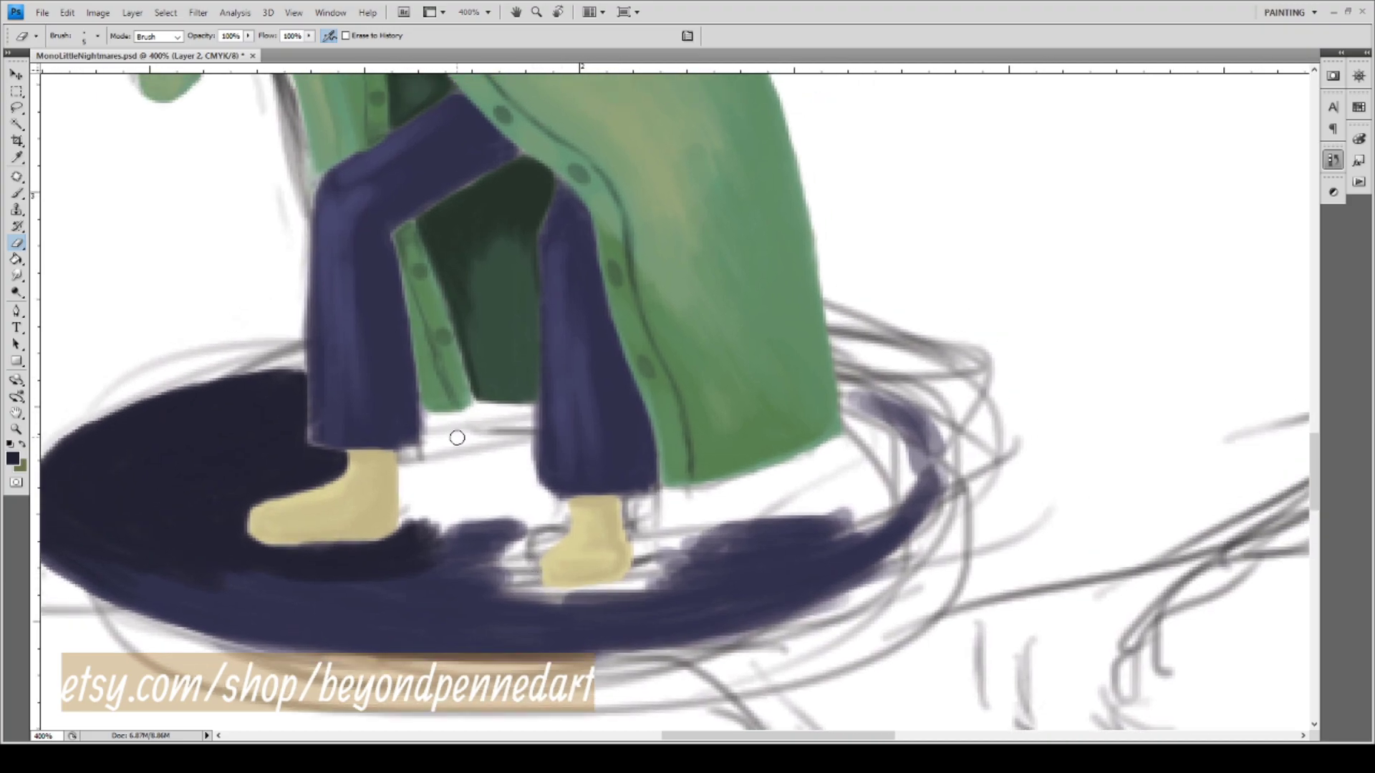
{"action": "key", "text": "b"}
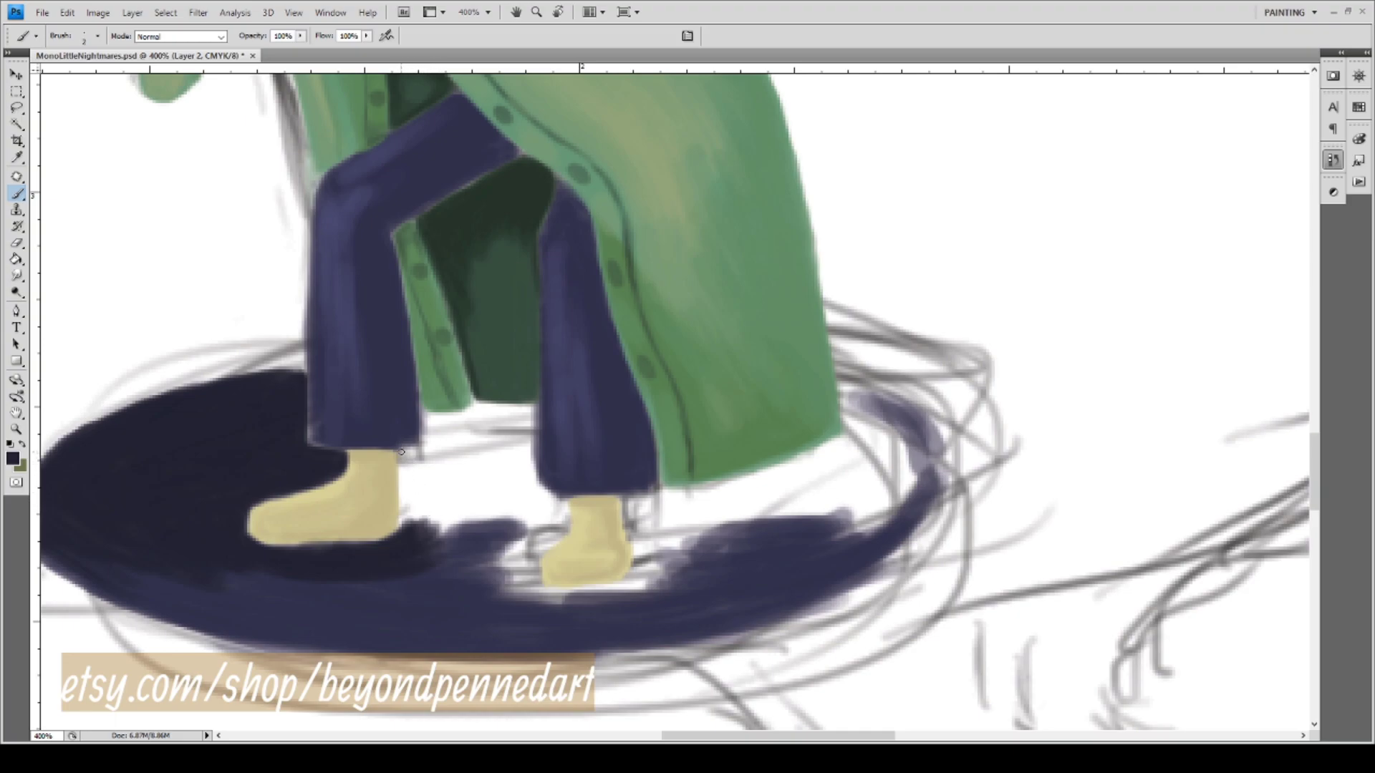
{"action": "left_click_drag", "start_coordinate": [401, 452], "coordinate": [432, 444]}
{"action": "left_click_drag", "start_coordinate": [401, 454], "coordinate": [403, 522]}
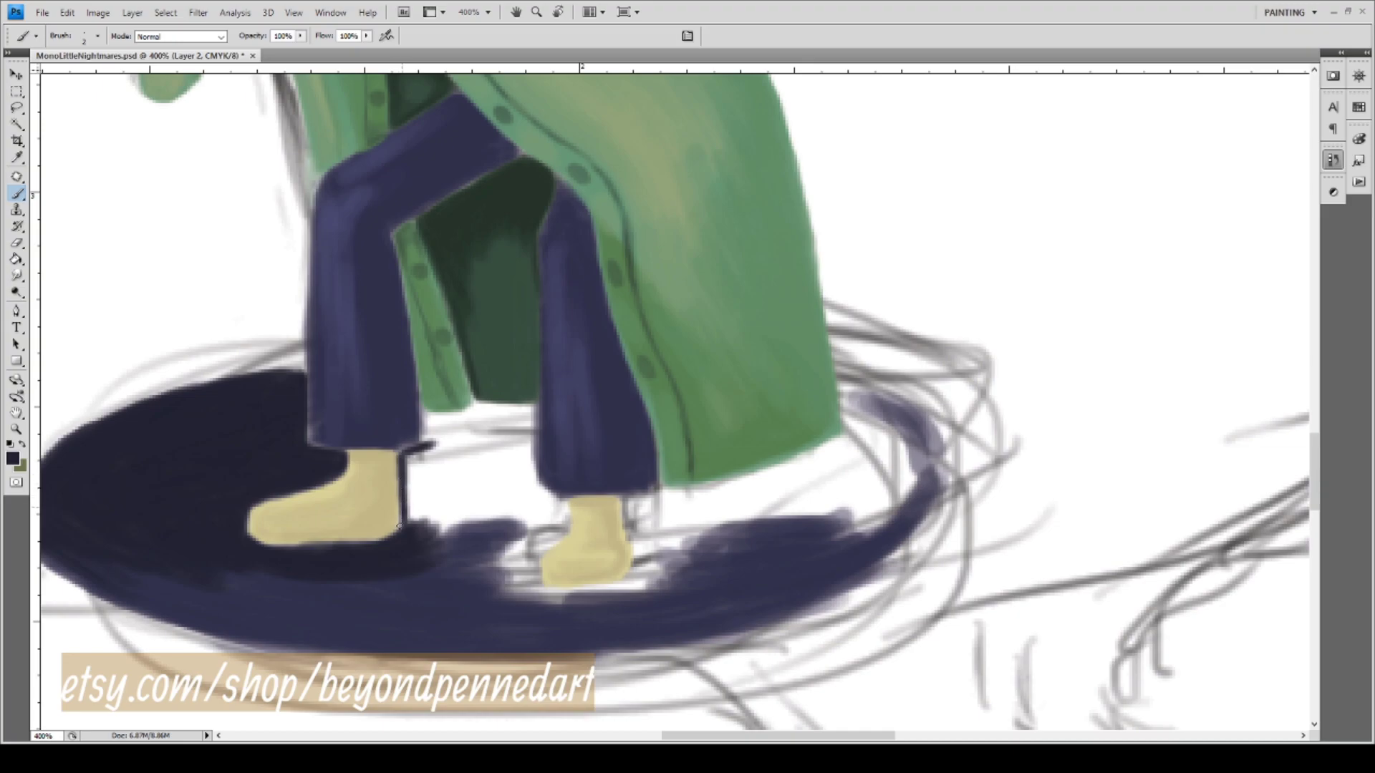
{"action": "left_click_drag", "start_coordinate": [398, 538], "coordinate": [405, 498]}
{"action": "left_click_drag", "start_coordinate": [414, 507], "coordinate": [440, 528]}
{"action": "mouse_move", "coordinate": [422, 434]}
{"action": "left_mouse_down"}
{"action": "mouse_move", "coordinate": [527, 407]}
{"action": "mouse_move", "coordinate": [474, 404]}
{"action": "mouse_move", "coordinate": [507, 408]}
{"action": "left_mouse_up"}
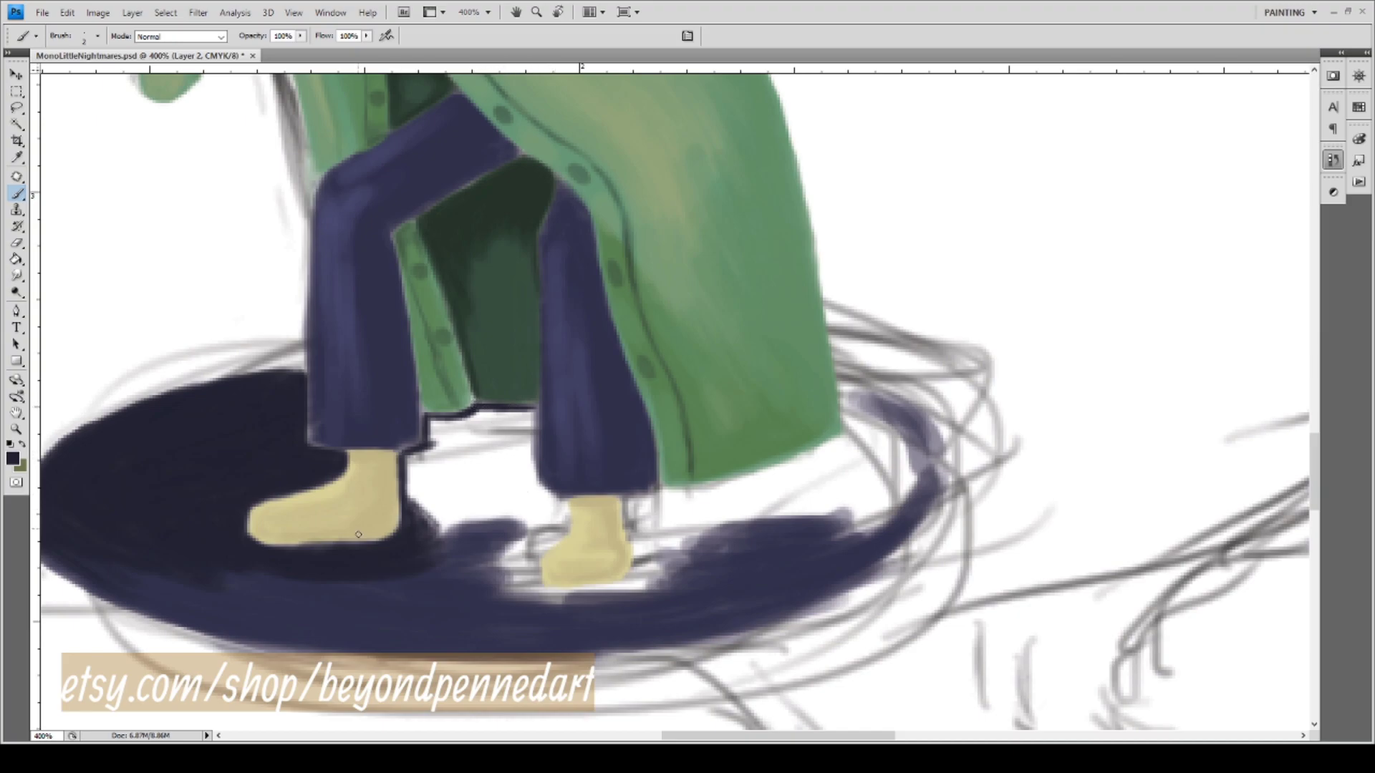
{"action": "mouse_move", "coordinate": [532, 409]}
{"action": "left_mouse_down"}
{"action": "mouse_move", "coordinate": [531, 488]}
{"action": "mouse_move", "coordinate": [550, 499]}
{"action": "left_mouse_up"}
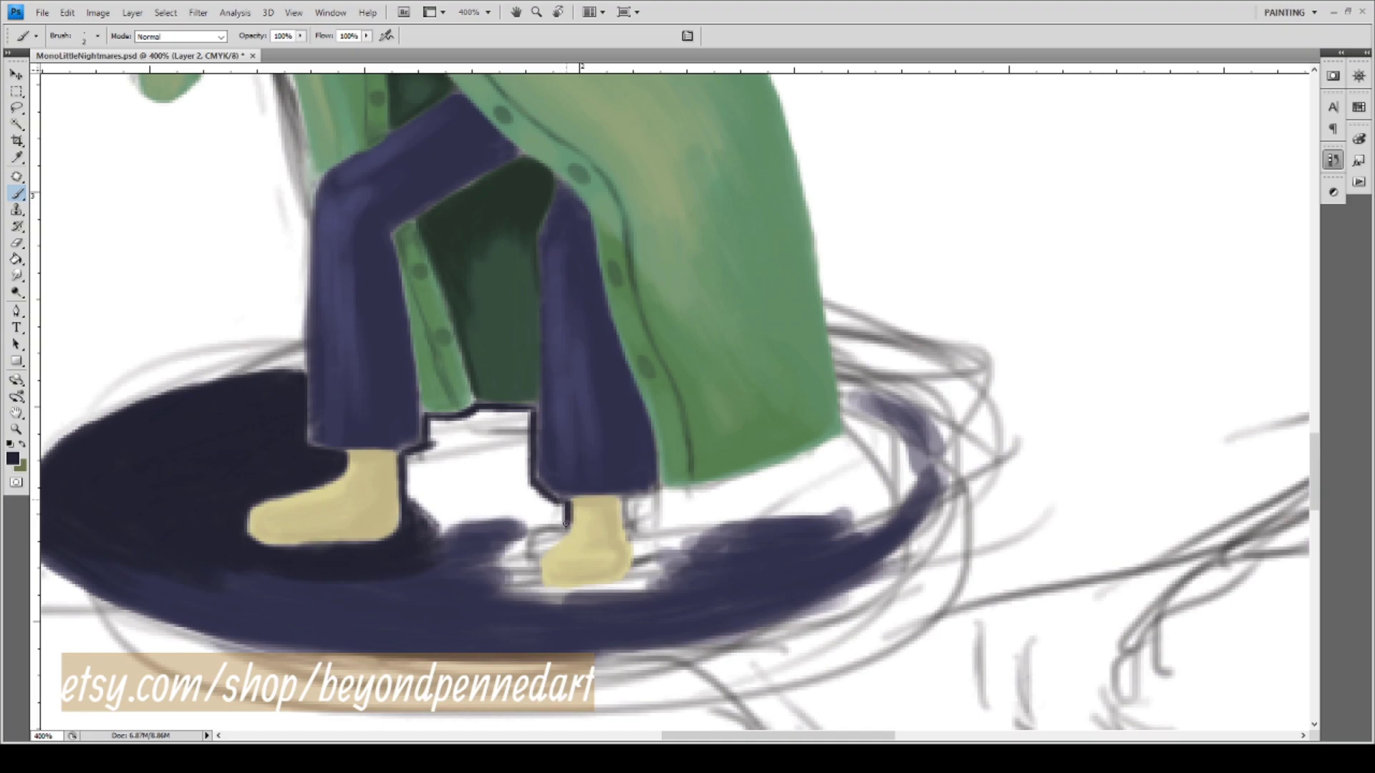
{"action": "mouse_move", "coordinate": [566, 514]}
{"action": "left_mouse_down"}
{"action": "mouse_move", "coordinate": [531, 590]}
{"action": "mouse_move", "coordinate": [528, 560]}
{"action": "left_mouse_up"}
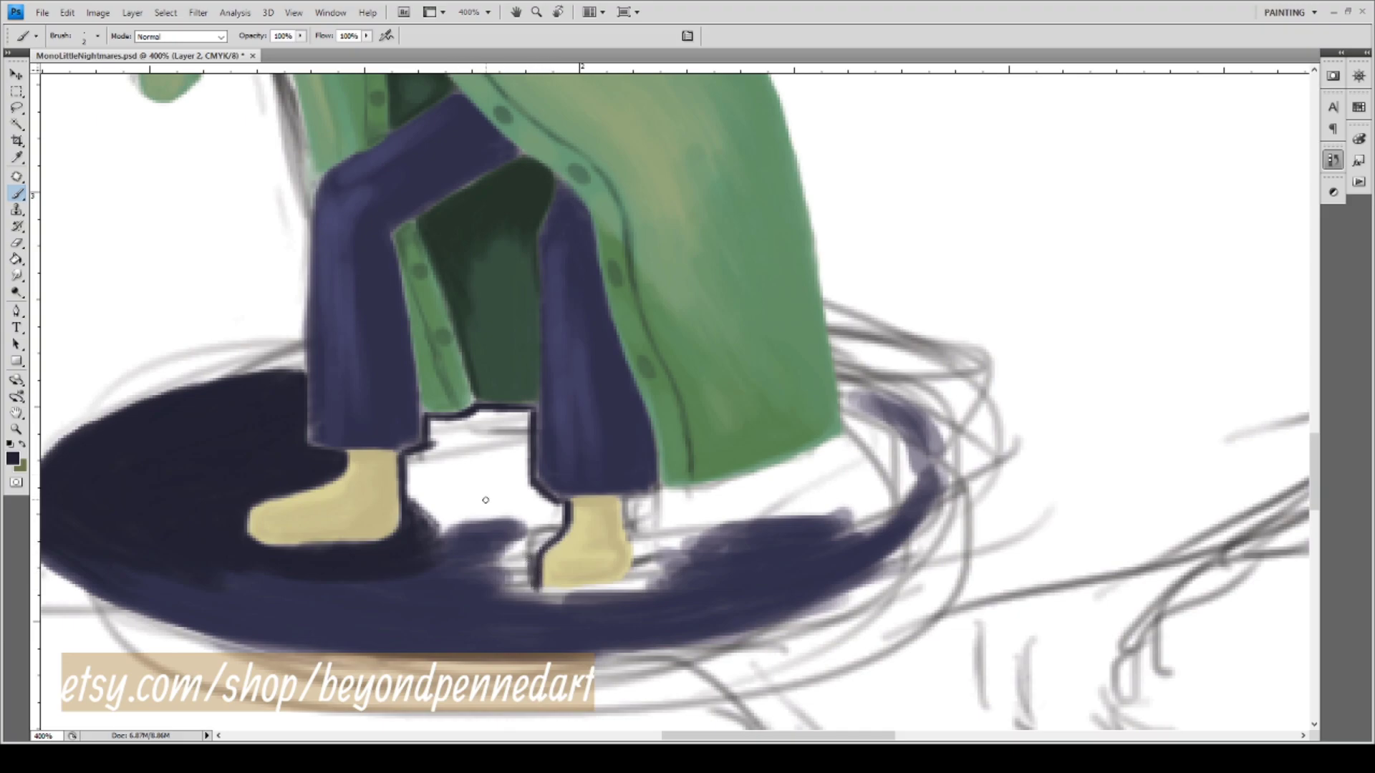
Fill the platform's surface between the two legs and feet with near-black, using a larger brush.
{"action": "mouse_move", "coordinate": [458, 446]}
{"action": "left_mouse_down"}
{"action": "mouse_move", "coordinate": [435, 423]}
{"action": "mouse_move", "coordinate": [430, 448]}
{"action": "mouse_move", "coordinate": [429, 425]}
{"action": "mouse_move", "coordinate": [470, 419]}
{"action": "mouse_move", "coordinate": [450, 444]}
{"action": "mouse_move", "coordinate": [440, 426]}
{"action": "mouse_move", "coordinate": [469, 421]}
{"action": "mouse_move", "coordinate": [448, 424]}
{"action": "mouse_move", "coordinate": [441, 444]}
{"action": "mouse_move", "coordinate": [461, 441]}
{"action": "mouse_move", "coordinate": [435, 446]}
{"action": "mouse_move", "coordinate": [487, 417]}
{"action": "mouse_move", "coordinate": [473, 415]}
{"action": "mouse_move", "coordinate": [514, 423]}
{"action": "mouse_move", "coordinate": [519, 412]}
{"action": "mouse_move", "coordinate": [523, 444]}
{"action": "mouse_move", "coordinate": [524, 414]}
{"action": "mouse_move", "coordinate": [524, 481]}
{"action": "mouse_move", "coordinate": [504, 480]}
{"action": "mouse_move", "coordinate": [507, 422]}
{"action": "mouse_move", "coordinate": [497, 438]}
{"action": "mouse_move", "coordinate": [492, 425]}
{"action": "mouse_move", "coordinate": [501, 446]}
{"action": "mouse_move", "coordinate": [504, 423]}
{"action": "mouse_move", "coordinate": [498, 476]}
{"action": "mouse_move", "coordinate": [502, 422]}
{"action": "mouse_move", "coordinate": [482, 462]}
{"action": "mouse_move", "coordinate": [472, 444]}
{"action": "mouse_move", "coordinate": [502, 491]}
{"action": "mouse_move", "coordinate": [503, 477]}
{"action": "mouse_move", "coordinate": [466, 484]}
{"action": "mouse_move", "coordinate": [534, 494]}
{"action": "mouse_move", "coordinate": [545, 519]}
{"action": "left_mouse_up"}
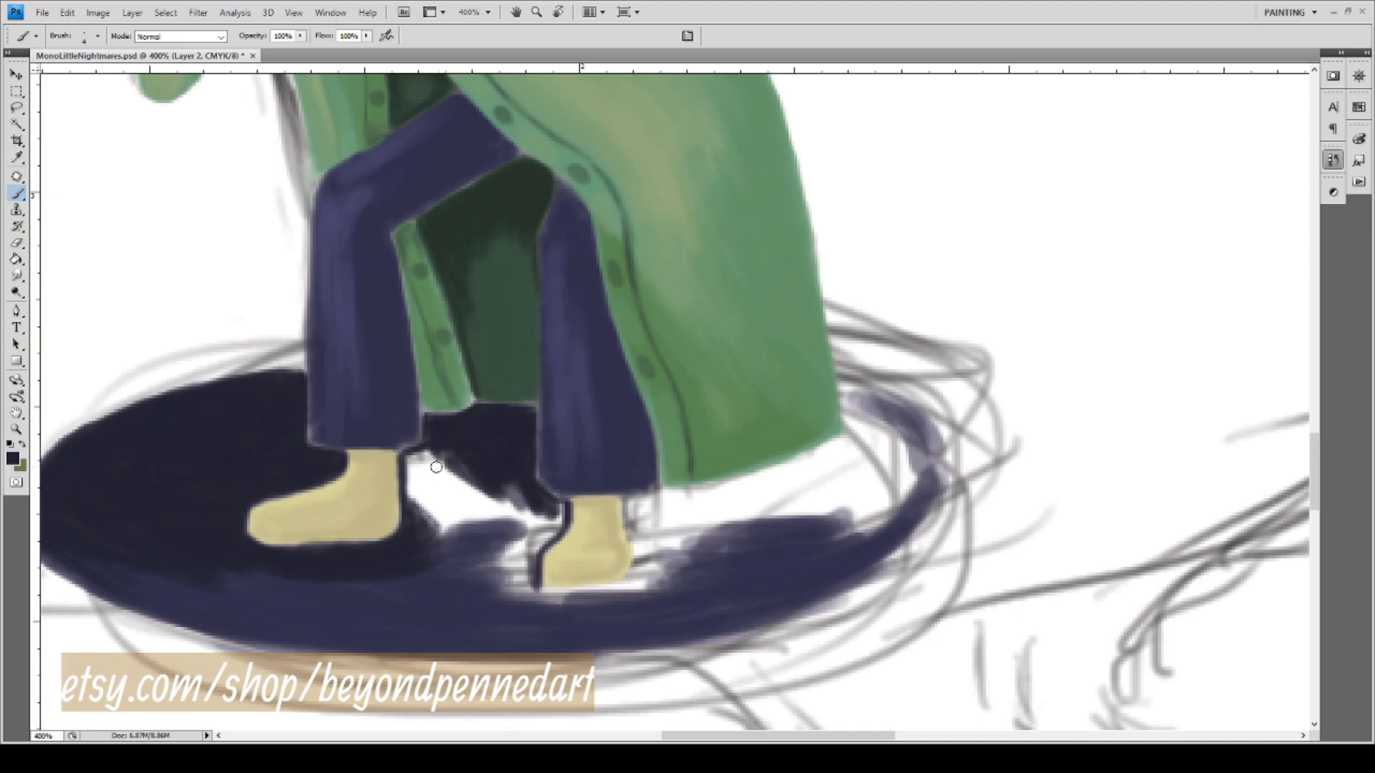
{"action": "mouse_move", "coordinate": [415, 475]}
{"action": "left_mouse_down"}
{"action": "mouse_move", "coordinate": [467, 440]}
{"action": "mouse_move", "coordinate": [414, 460]}
{"action": "mouse_move", "coordinate": [445, 446]}
{"action": "left_mouse_up"}
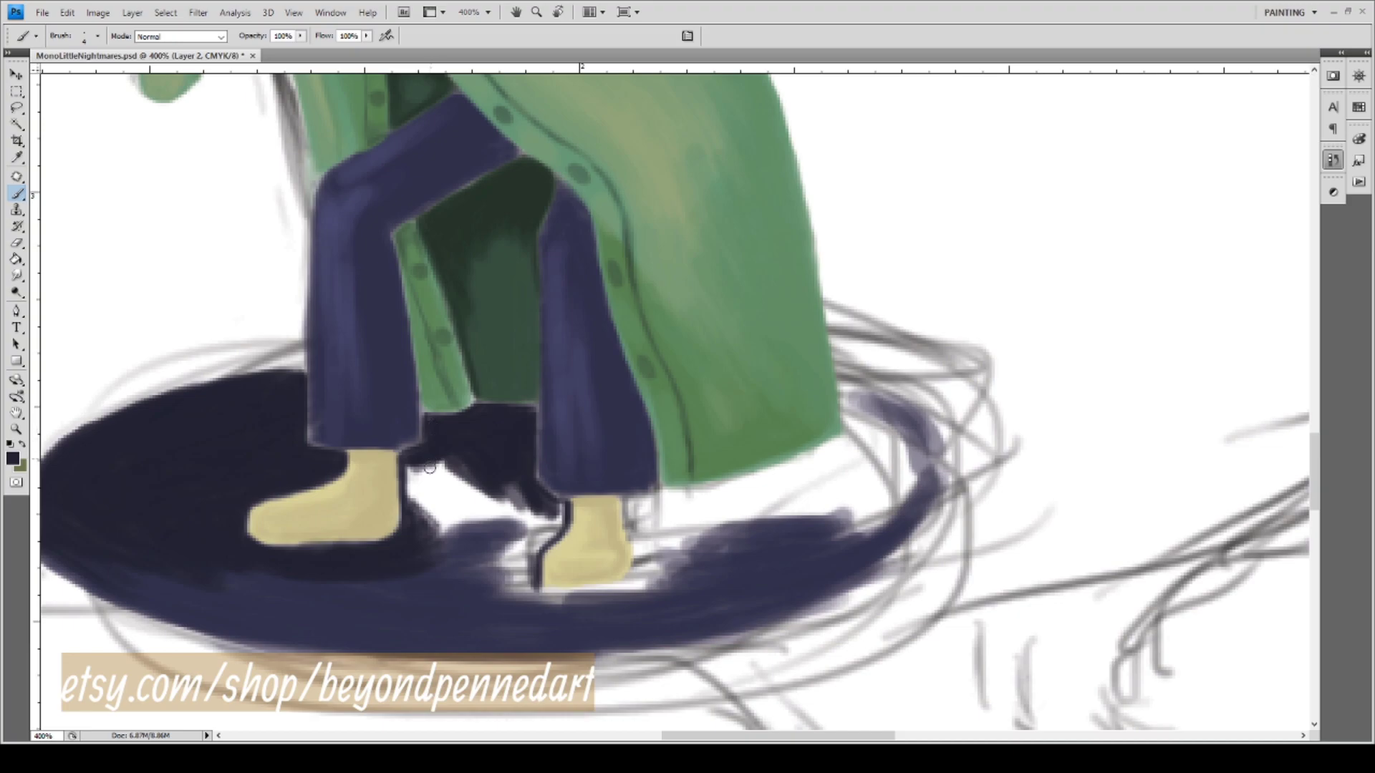
{"action": "mouse_move", "coordinate": [421, 462]}
{"action": "left_mouse_down"}
{"action": "mouse_move", "coordinate": [417, 509]}
{"action": "mouse_move", "coordinate": [414, 468]}
{"action": "mouse_move", "coordinate": [410, 526]}
{"action": "mouse_move", "coordinate": [409, 468]}
{"action": "mouse_move", "coordinate": [410, 517]}
{"action": "mouse_move", "coordinate": [427, 469]}
{"action": "mouse_move", "coordinate": [424, 543]}
{"action": "mouse_move", "coordinate": [419, 498]}
{"action": "mouse_move", "coordinate": [439, 554]}
{"action": "mouse_move", "coordinate": [443, 454]}
{"action": "mouse_move", "coordinate": [436, 480]}
{"action": "mouse_move", "coordinate": [460, 506]}
{"action": "mouse_move", "coordinate": [462, 547]}
{"action": "mouse_move", "coordinate": [466, 467]}
{"action": "mouse_move", "coordinate": [447, 490]}
{"action": "mouse_move", "coordinate": [463, 465]}
{"action": "mouse_move", "coordinate": [484, 507]}
{"action": "mouse_move", "coordinate": [476, 521]}
{"action": "mouse_move", "coordinate": [477, 496]}
{"action": "mouse_move", "coordinate": [496, 514]}
{"action": "mouse_move", "coordinate": [501, 470]}
{"action": "mouse_move", "coordinate": [458, 437]}
{"action": "mouse_move", "coordinate": [445, 447]}
{"action": "mouse_move", "coordinate": [471, 458]}
{"action": "mouse_move", "coordinate": [476, 480]}
{"action": "mouse_move", "coordinate": [489, 447]}
{"action": "mouse_move", "coordinate": [514, 505]}
{"action": "left_mouse_up"}
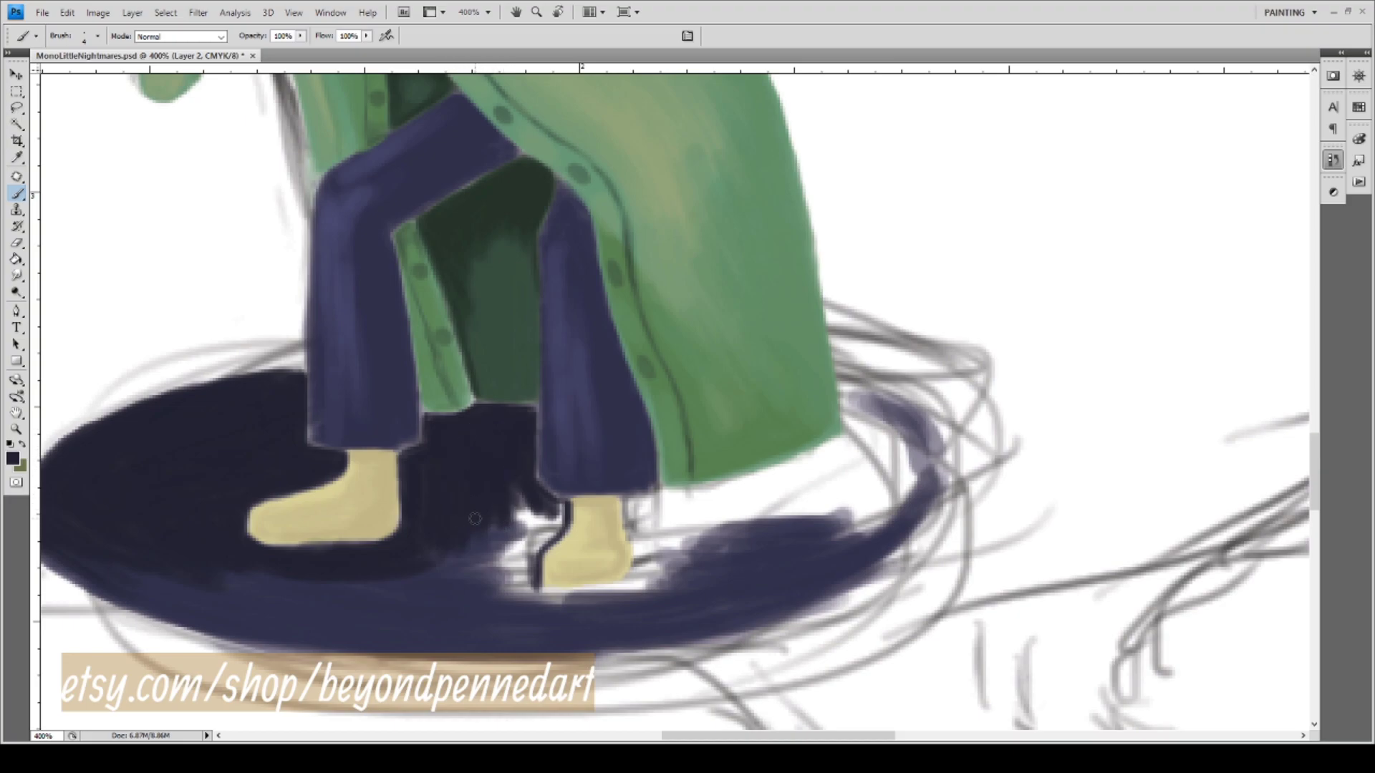
{"action": "mouse_move", "coordinate": [505, 506]}
{"action": "left_mouse_down"}
{"action": "mouse_move", "coordinate": [514, 478]}
{"action": "mouse_move", "coordinate": [524, 536]}
{"action": "mouse_move", "coordinate": [548, 521]}
{"action": "mouse_move", "coordinate": [545, 503]}
{"action": "mouse_move", "coordinate": [539, 543]}
{"action": "mouse_move", "coordinate": [556, 510]}
{"action": "mouse_move", "coordinate": [538, 543]}
{"action": "mouse_move", "coordinate": [556, 525]}
{"action": "mouse_move", "coordinate": [521, 551]}
{"action": "mouse_move", "coordinate": [539, 539]}
{"action": "mouse_move", "coordinate": [540, 507]}
{"action": "mouse_move", "coordinate": [528, 534]}
{"action": "mouse_move", "coordinate": [511, 527]}
{"action": "mouse_move", "coordinate": [535, 552]}
{"action": "mouse_move", "coordinate": [524, 592]}
{"action": "mouse_move", "coordinate": [508, 553]}
{"action": "mouse_move", "coordinate": [498, 558]}
{"action": "mouse_move", "coordinate": [507, 540]}
{"action": "mouse_move", "coordinate": [484, 586]}
{"action": "mouse_move", "coordinate": [474, 571]}
{"action": "mouse_move", "coordinate": [499, 586]}
{"action": "left_mouse_up"}
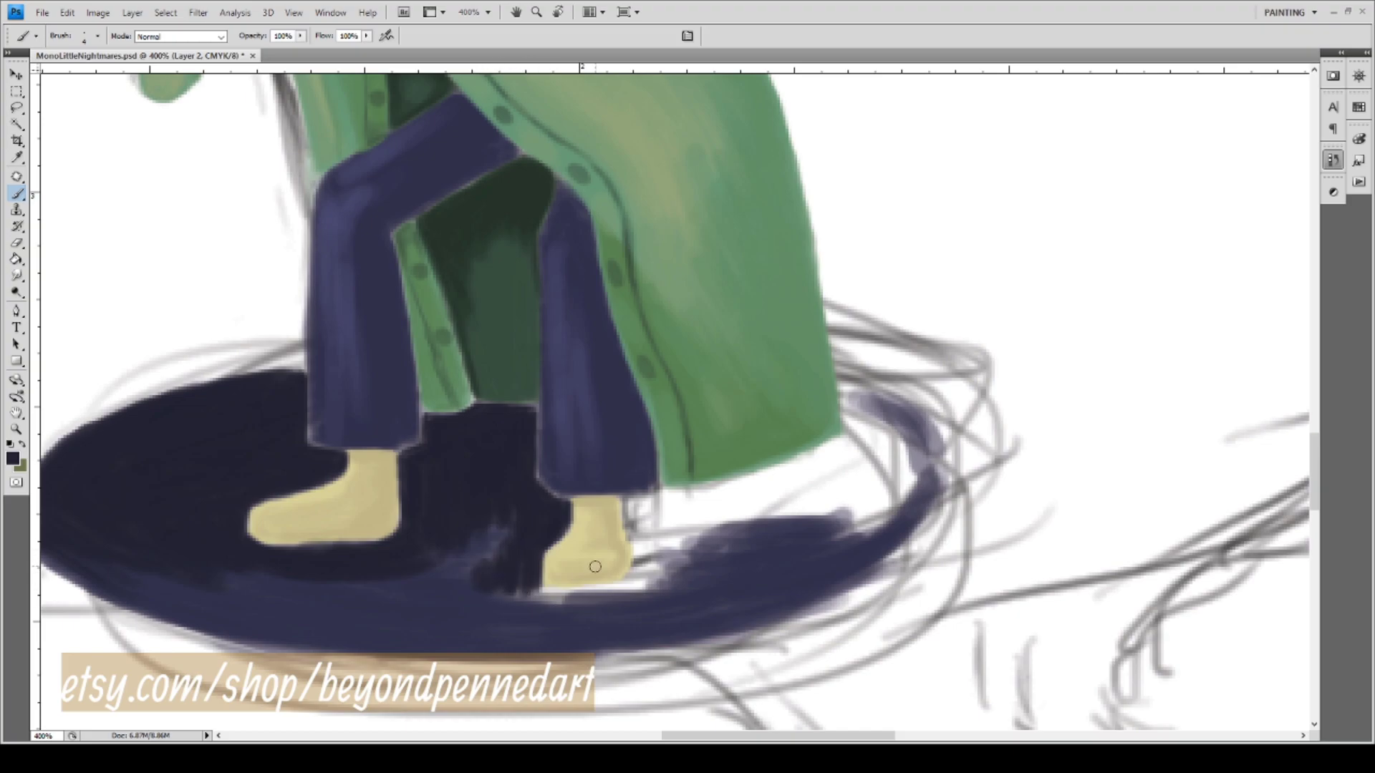
Paint near-black around the toe and underside of the right foot with a smaller brush.
{"action": "left_click_drag", "start_coordinate": [592, 604], "coordinate": [380, 548]}
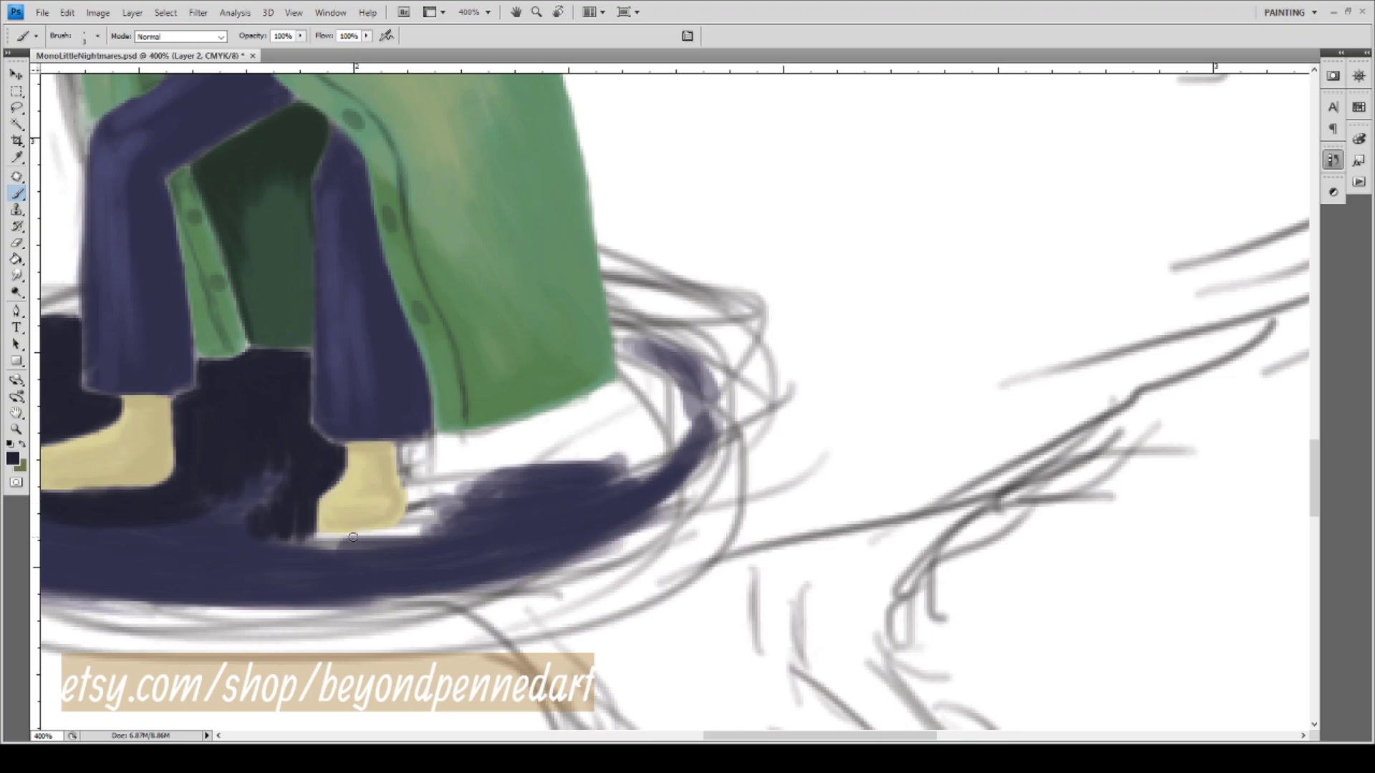
{"action": "mouse_move", "coordinate": [310, 538]}
{"action": "left_mouse_down"}
{"action": "mouse_move", "coordinate": [469, 521]}
{"action": "mouse_move", "coordinate": [459, 511]}
{"action": "mouse_move", "coordinate": [389, 535]}
{"action": "mouse_move", "coordinate": [410, 518]}
{"action": "mouse_move", "coordinate": [380, 537]}
{"action": "mouse_move", "coordinate": [410, 518]}
{"action": "mouse_move", "coordinate": [408, 491]}
{"action": "mouse_move", "coordinate": [416, 523]}
{"action": "mouse_move", "coordinate": [417, 509]}
{"action": "mouse_move", "coordinate": [404, 530]}
{"action": "mouse_move", "coordinate": [408, 516]}
{"action": "mouse_move", "coordinate": [442, 553]}
{"action": "left_mouse_up"}
{"action": "mouse_move", "coordinate": [308, 544]}
{"action": "left_mouse_down"}
{"action": "mouse_move", "coordinate": [368, 545]}
{"action": "mouse_move", "coordinate": [290, 535]}
{"action": "mouse_move", "coordinate": [411, 538]}
{"action": "mouse_move", "coordinate": [329, 552]}
{"action": "left_mouse_up"}
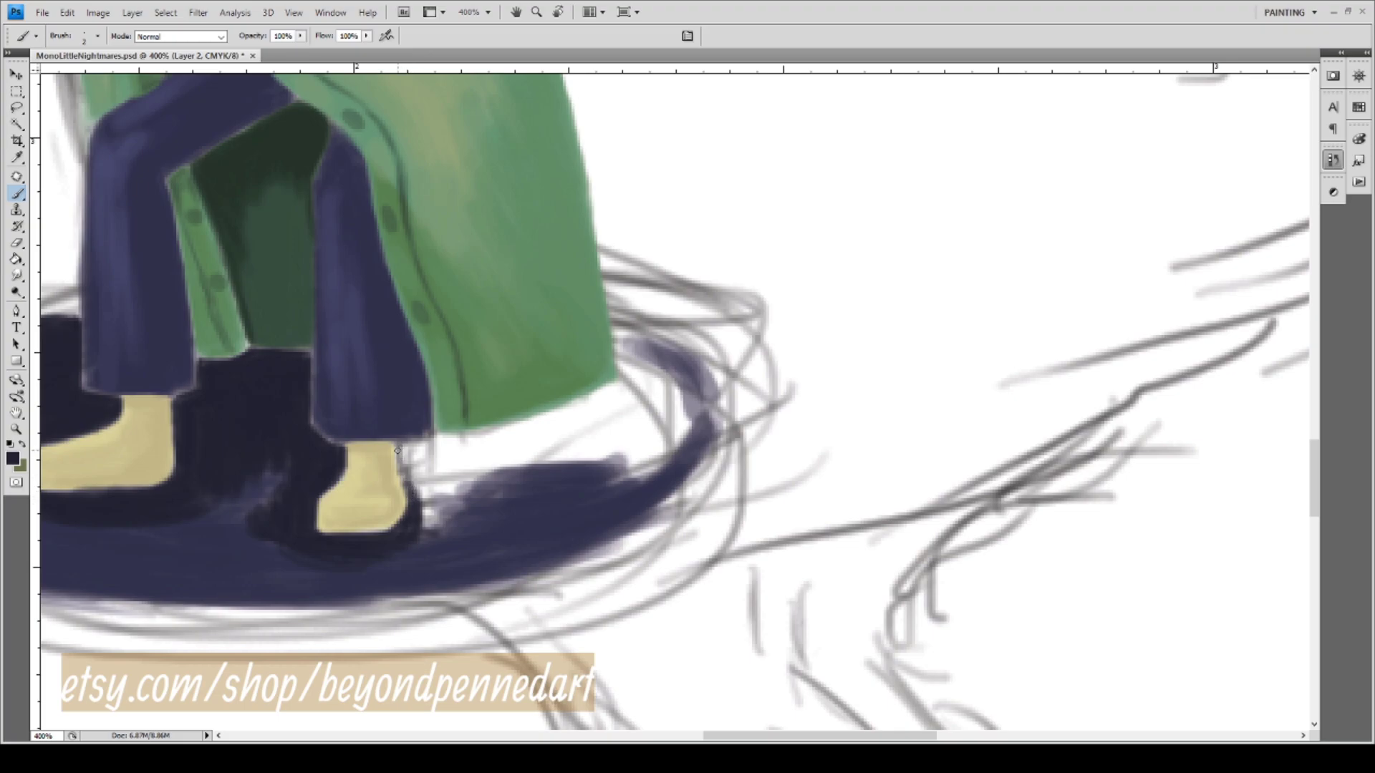
Trace near-black edges along the right heel, the trouser hem, the coat's bottom hem and the coat's right corner.
{"action": "mouse_move", "coordinate": [396, 459]}
{"action": "left_mouse_down"}
{"action": "mouse_move", "coordinate": [397, 448]}
{"action": "mouse_move", "coordinate": [403, 491]}
{"action": "mouse_move", "coordinate": [408, 444]}
{"action": "mouse_move", "coordinate": [426, 440]}
{"action": "mouse_move", "coordinate": [400, 460]}
{"action": "mouse_move", "coordinate": [412, 484]}
{"action": "mouse_move", "coordinate": [413, 450]}
{"action": "mouse_move", "coordinate": [417, 486]}
{"action": "mouse_move", "coordinate": [422, 448]}
{"action": "mouse_move", "coordinate": [486, 435]}
{"action": "mouse_move", "coordinate": [444, 434]}
{"action": "left_mouse_up"}
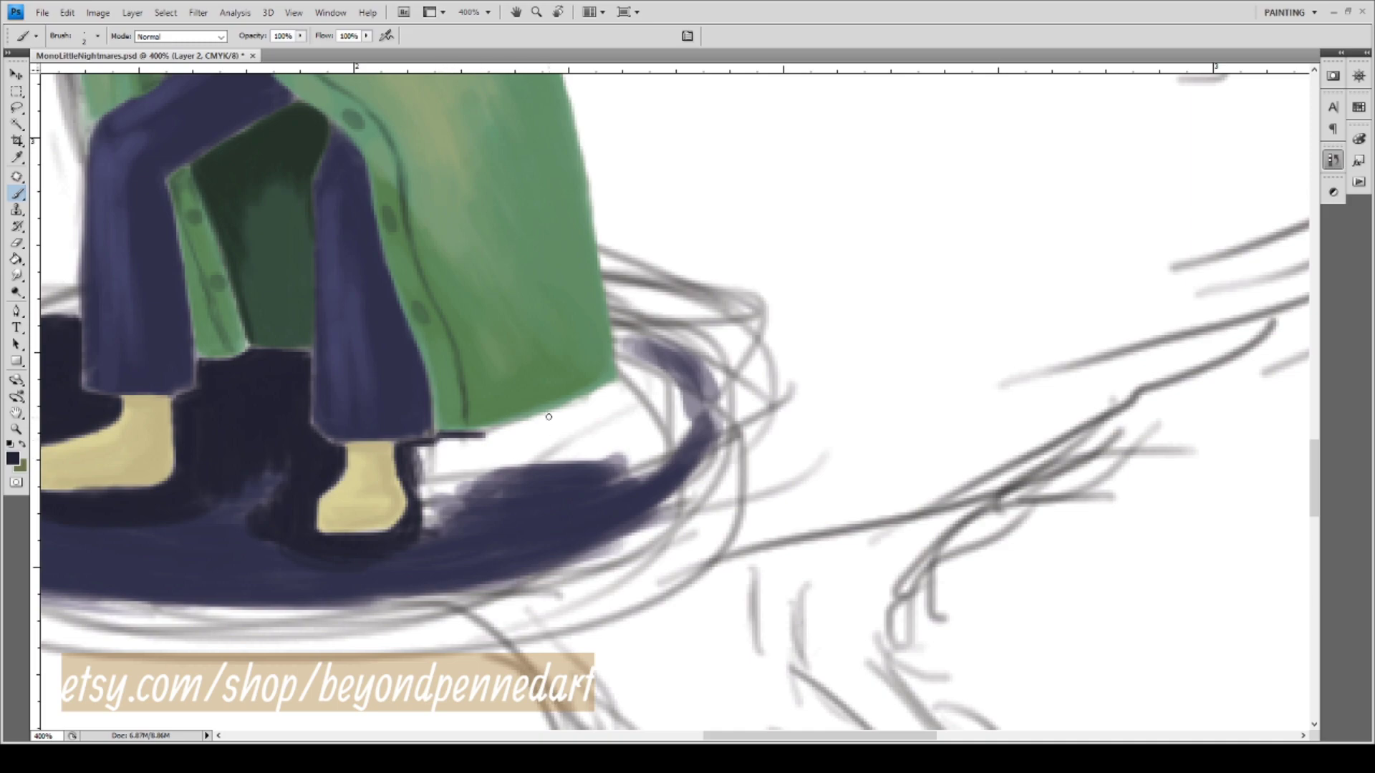
{"action": "mouse_move", "coordinate": [480, 434]}
{"action": "left_mouse_down"}
{"action": "mouse_move", "coordinate": [600, 392]}
{"action": "mouse_move", "coordinate": [555, 417]}
{"action": "mouse_move", "coordinate": [616, 380]}
{"action": "left_mouse_up"}
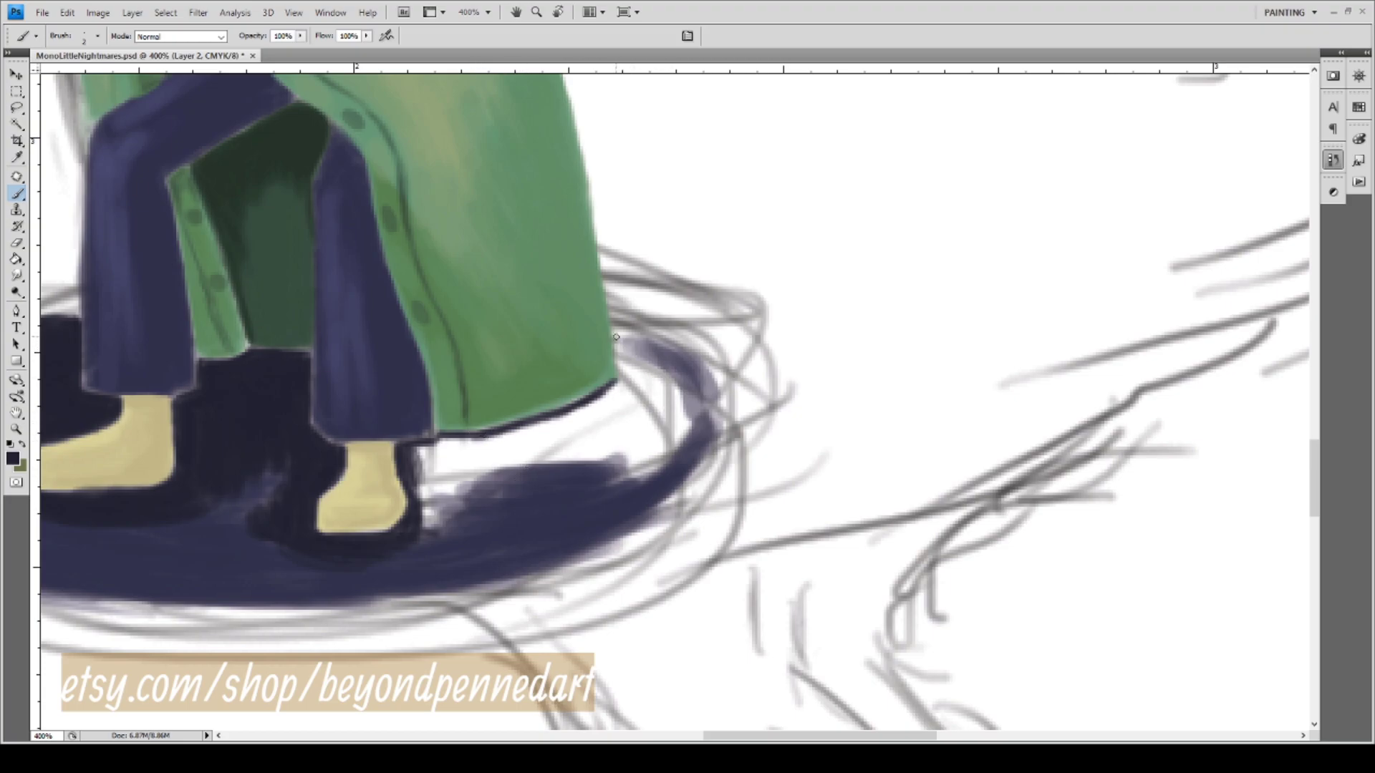
{"action": "mouse_move", "coordinate": [622, 338]}
{"action": "left_mouse_down"}
{"action": "mouse_move", "coordinate": [659, 344]}
{"action": "mouse_move", "coordinate": [614, 338]}
{"action": "mouse_move", "coordinate": [658, 346]}
{"action": "mouse_move", "coordinate": [635, 343]}
{"action": "mouse_move", "coordinate": [667, 360]}
{"action": "mouse_move", "coordinate": [626, 346]}
{"action": "mouse_move", "coordinate": [687, 372]}
{"action": "mouse_move", "coordinate": [634, 343]}
{"action": "left_mouse_up"}
{"action": "left_click_drag", "start_coordinate": [325, 434], "coordinate": [397, 457]}
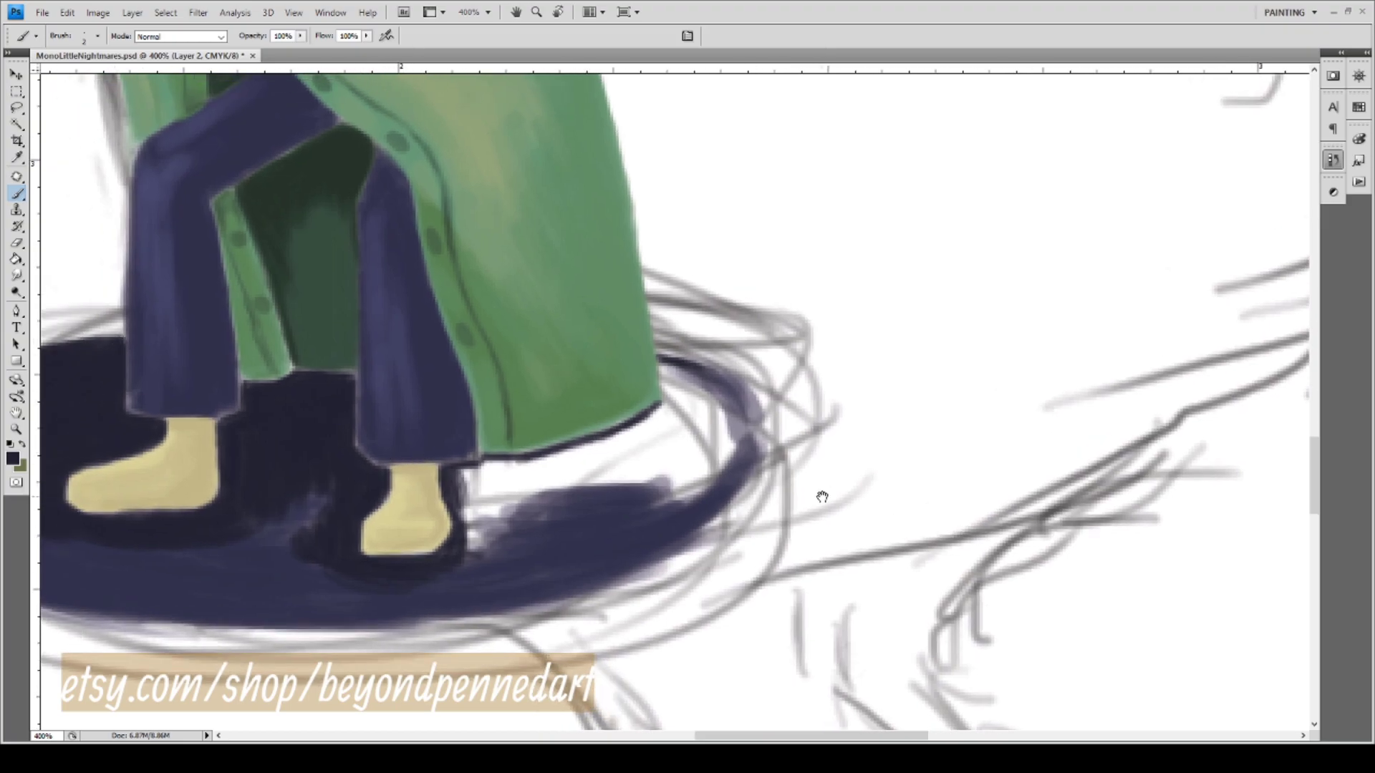
{"action": "left_click_drag", "start_coordinate": [700, 462], "coordinate": [765, 408]}
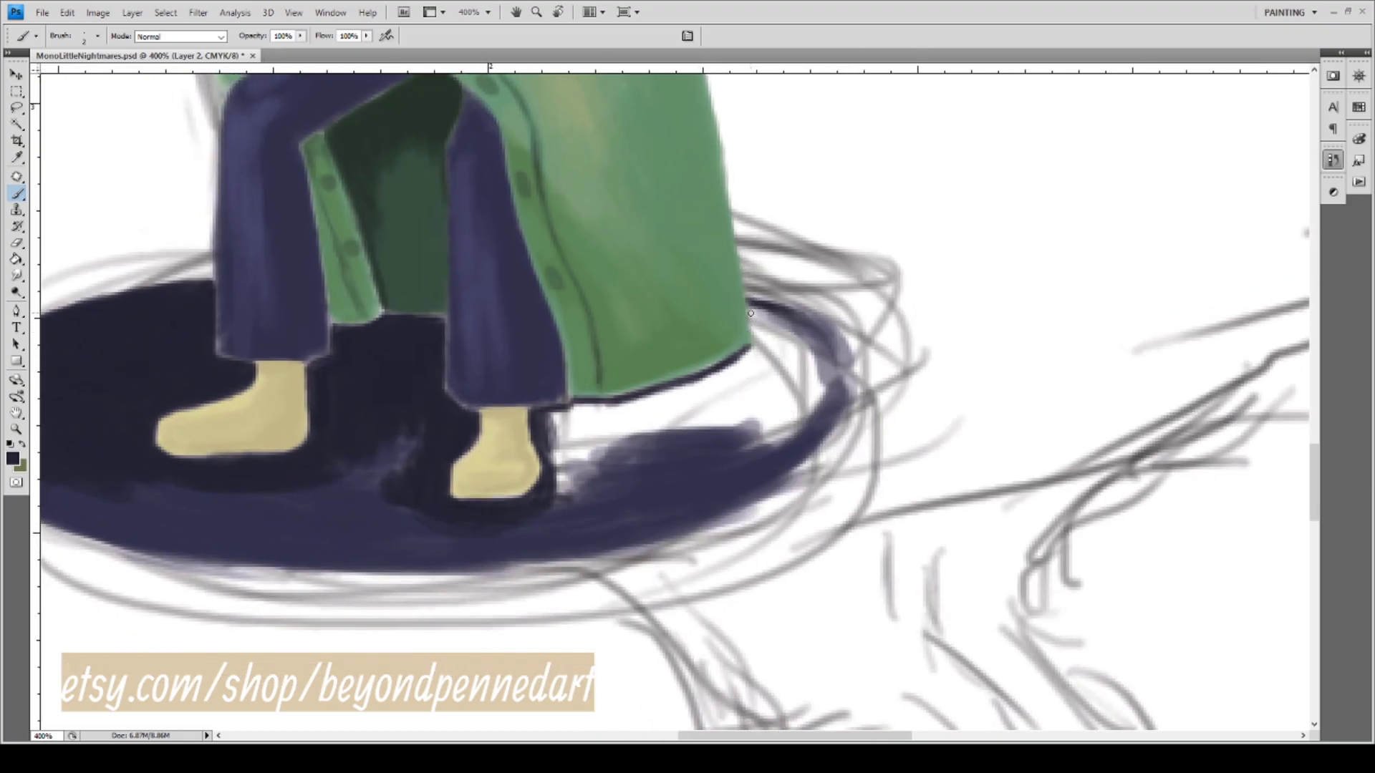
{"action": "left_click_drag", "start_coordinate": [747, 307], "coordinate": [755, 346]}
Paint near-black beside the right heel and through the white gap below the coat's hem towards the platform's right end.
{"action": "mouse_move", "coordinate": [566, 477]}
{"action": "left_mouse_down"}
{"action": "mouse_move", "coordinate": [582, 474]}
{"action": "mouse_move", "coordinate": [548, 508]}
{"action": "left_mouse_up"}
{"action": "mouse_move", "coordinate": [598, 475]}
{"action": "left_mouse_down"}
{"action": "mouse_move", "coordinate": [596, 459]}
{"action": "mouse_move", "coordinate": [568, 480]}
{"action": "mouse_move", "coordinate": [573, 452]}
{"action": "mouse_move", "coordinate": [557, 481]}
{"action": "mouse_move", "coordinate": [598, 452]}
{"action": "mouse_move", "coordinate": [566, 479]}
{"action": "mouse_move", "coordinate": [562, 441]}
{"action": "mouse_move", "coordinate": [563, 463]}
{"action": "left_mouse_up"}
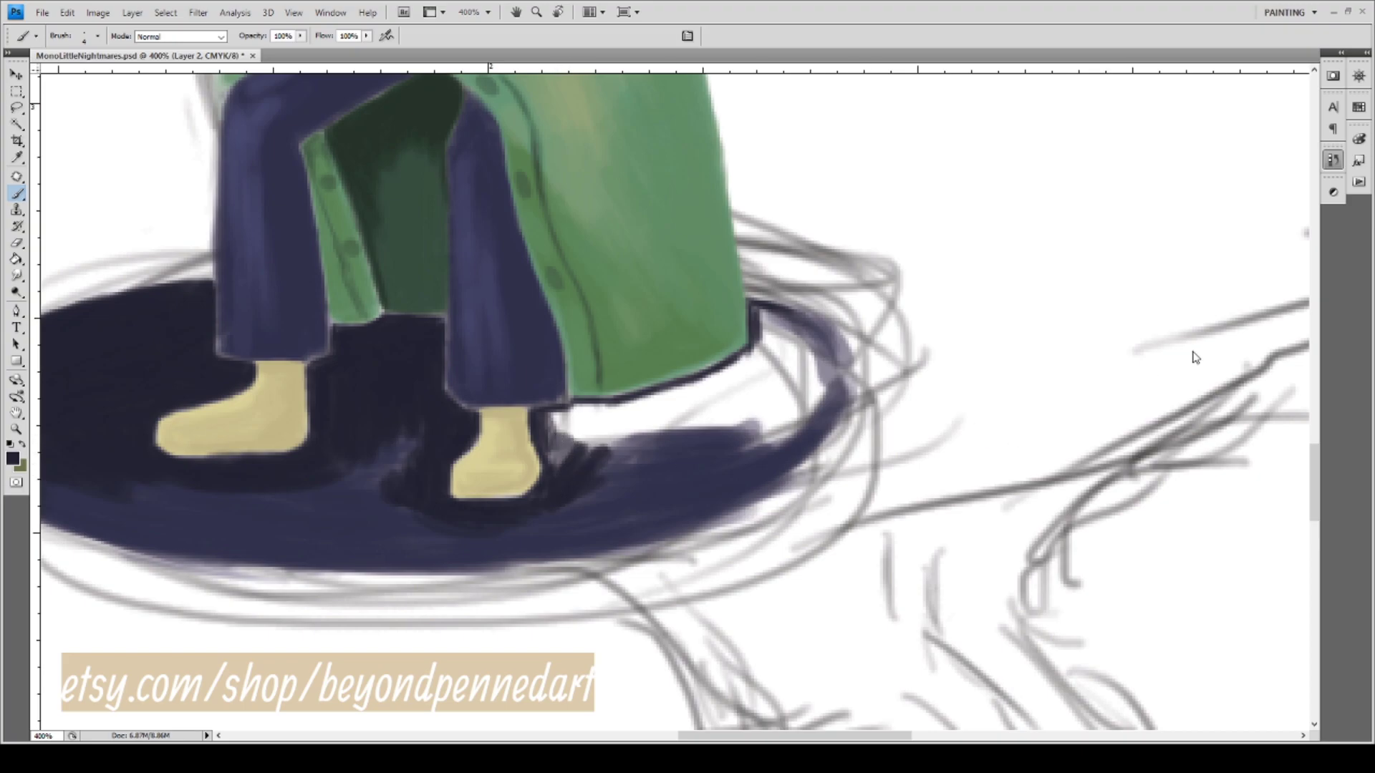
{"action": "mouse_move", "coordinate": [562, 444]}
{"action": "left_mouse_down"}
{"action": "mouse_move", "coordinate": [559, 462]}
{"action": "mouse_move", "coordinate": [552, 428]}
{"action": "mouse_move", "coordinate": [570, 418]}
{"action": "mouse_move", "coordinate": [648, 416]}
{"action": "mouse_move", "coordinate": [759, 369]}
{"action": "mouse_move", "coordinate": [786, 330]}
{"action": "mouse_move", "coordinate": [811, 386]}
{"action": "mouse_move", "coordinate": [763, 433]}
{"action": "mouse_move", "coordinate": [758, 393]}
{"action": "mouse_move", "coordinate": [781, 358]}
{"action": "mouse_move", "coordinate": [785, 406]}
{"action": "left_mouse_up"}
{"action": "left_click", "coordinate": [677, 418], "text": "shift"}
{"action": "mouse_move", "coordinate": [699, 410]}
{"action": "left_mouse_down"}
{"action": "mouse_move", "coordinate": [754, 392]}
{"action": "mouse_move", "coordinate": [732, 393]}
{"action": "mouse_move", "coordinate": [735, 409]}
{"action": "mouse_move", "coordinate": [692, 413]}
{"action": "mouse_move", "coordinate": [732, 397]}
{"action": "mouse_move", "coordinate": [579, 448]}
{"action": "left_mouse_up"}
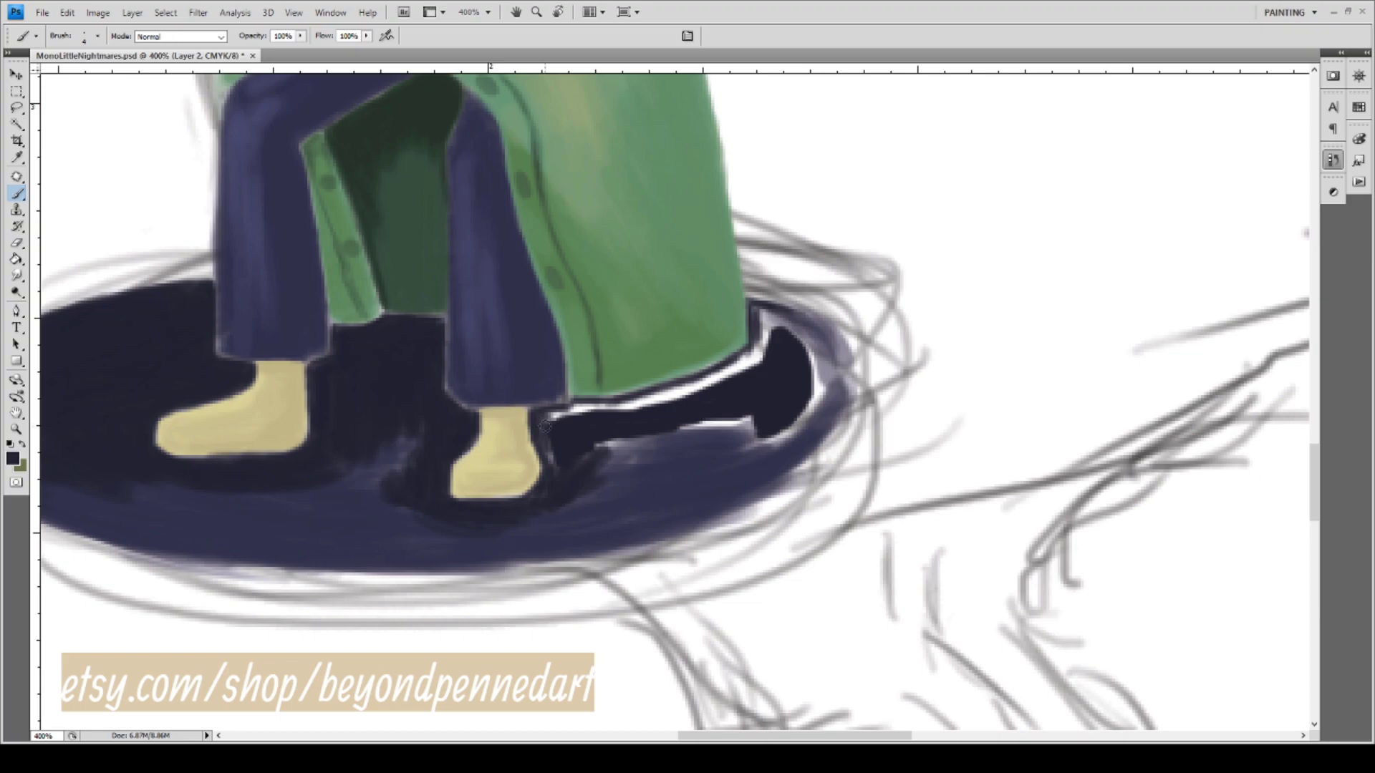
Cover the remaining white slivers around the coat's hem, right heel and platform's right end with near-black.
{"action": "left_click_drag", "start_coordinate": [547, 429], "coordinate": [565, 481]}
{"action": "mouse_move", "coordinate": [544, 423]}
{"action": "left_mouse_down"}
{"action": "mouse_move", "coordinate": [550, 415]}
{"action": "mouse_move", "coordinate": [721, 392]}
{"action": "mouse_move", "coordinate": [706, 398]}
{"action": "mouse_move", "coordinate": [650, 405]}
{"action": "mouse_move", "coordinate": [697, 386]}
{"action": "mouse_move", "coordinate": [644, 402]}
{"action": "mouse_move", "coordinate": [722, 375]}
{"action": "mouse_move", "coordinate": [658, 405]}
{"action": "mouse_move", "coordinate": [722, 376]}
{"action": "mouse_move", "coordinate": [753, 385]}
{"action": "mouse_move", "coordinate": [660, 401]}
{"action": "mouse_move", "coordinate": [720, 376]}
{"action": "mouse_move", "coordinate": [612, 406]}
{"action": "left_mouse_up"}
{"action": "mouse_move", "coordinate": [699, 378]}
{"action": "left_mouse_down"}
{"action": "mouse_move", "coordinate": [771, 355]}
{"action": "mouse_move", "coordinate": [724, 374]}
{"action": "mouse_move", "coordinate": [761, 348]}
{"action": "mouse_move", "coordinate": [741, 366]}
{"action": "mouse_move", "coordinate": [758, 366]}
{"action": "mouse_move", "coordinate": [773, 342]}
{"action": "mouse_move", "coordinate": [757, 313]}
{"action": "mouse_move", "coordinate": [755, 343]}
{"action": "mouse_move", "coordinate": [763, 312]}
{"action": "mouse_move", "coordinate": [766, 368]}
{"action": "mouse_move", "coordinate": [753, 309]}
{"action": "mouse_move", "coordinate": [756, 345]}
{"action": "mouse_move", "coordinate": [772, 321]}
{"action": "mouse_move", "coordinate": [820, 363]}
{"action": "mouse_move", "coordinate": [773, 315]}
{"action": "mouse_move", "coordinate": [803, 364]}
{"action": "mouse_move", "coordinate": [816, 352]}
{"action": "mouse_move", "coordinate": [790, 323]}
{"action": "mouse_move", "coordinate": [822, 363]}
{"action": "mouse_move", "coordinate": [796, 323]}
{"action": "mouse_move", "coordinate": [820, 390]}
{"action": "mouse_move", "coordinate": [793, 323]}
{"action": "mouse_move", "coordinate": [823, 409]}
{"action": "mouse_move", "coordinate": [816, 334]}
{"action": "mouse_move", "coordinate": [829, 395]}
{"action": "mouse_move", "coordinate": [780, 453]}
{"action": "mouse_move", "coordinate": [838, 364]}
{"action": "mouse_move", "coordinate": [762, 461]}
{"action": "mouse_move", "coordinate": [803, 342]}
{"action": "mouse_move", "coordinate": [818, 338]}
{"action": "mouse_move", "coordinate": [823, 377]}
{"action": "mouse_move", "coordinate": [832, 353]}
{"action": "mouse_move", "coordinate": [790, 438]}
{"action": "mouse_move", "coordinate": [822, 374]}
{"action": "mouse_move", "coordinate": [811, 362]}
{"action": "mouse_move", "coordinate": [798, 405]}
{"action": "left_mouse_up"}
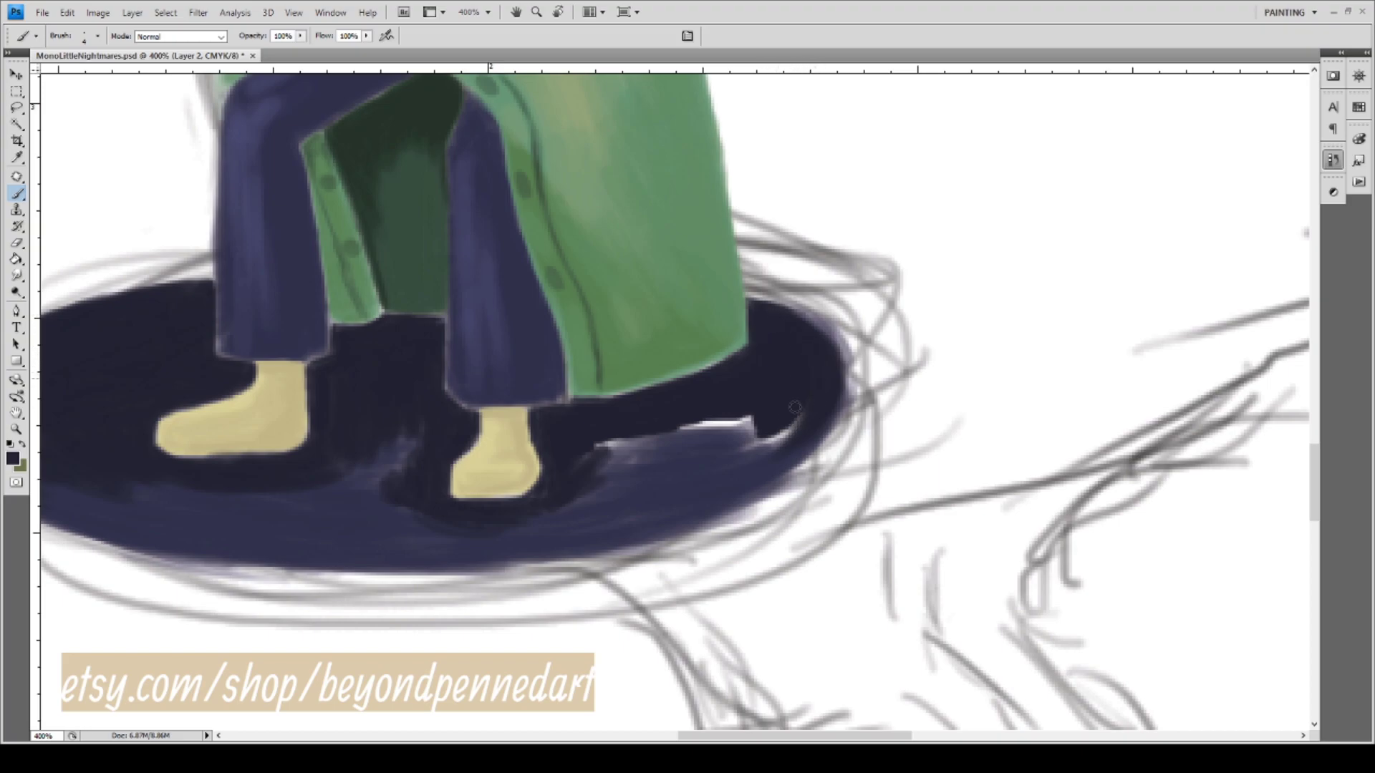
{"action": "mouse_move", "coordinate": [795, 407]}
{"action": "left_mouse_down"}
{"action": "mouse_move", "coordinate": [763, 437]}
{"action": "mouse_move", "coordinate": [764, 410]}
{"action": "mouse_move", "coordinate": [737, 454]}
{"action": "mouse_move", "coordinate": [701, 475]}
{"action": "mouse_move", "coordinate": [812, 417]}
{"action": "mouse_move", "coordinate": [785, 436]}
{"action": "left_mouse_up"}
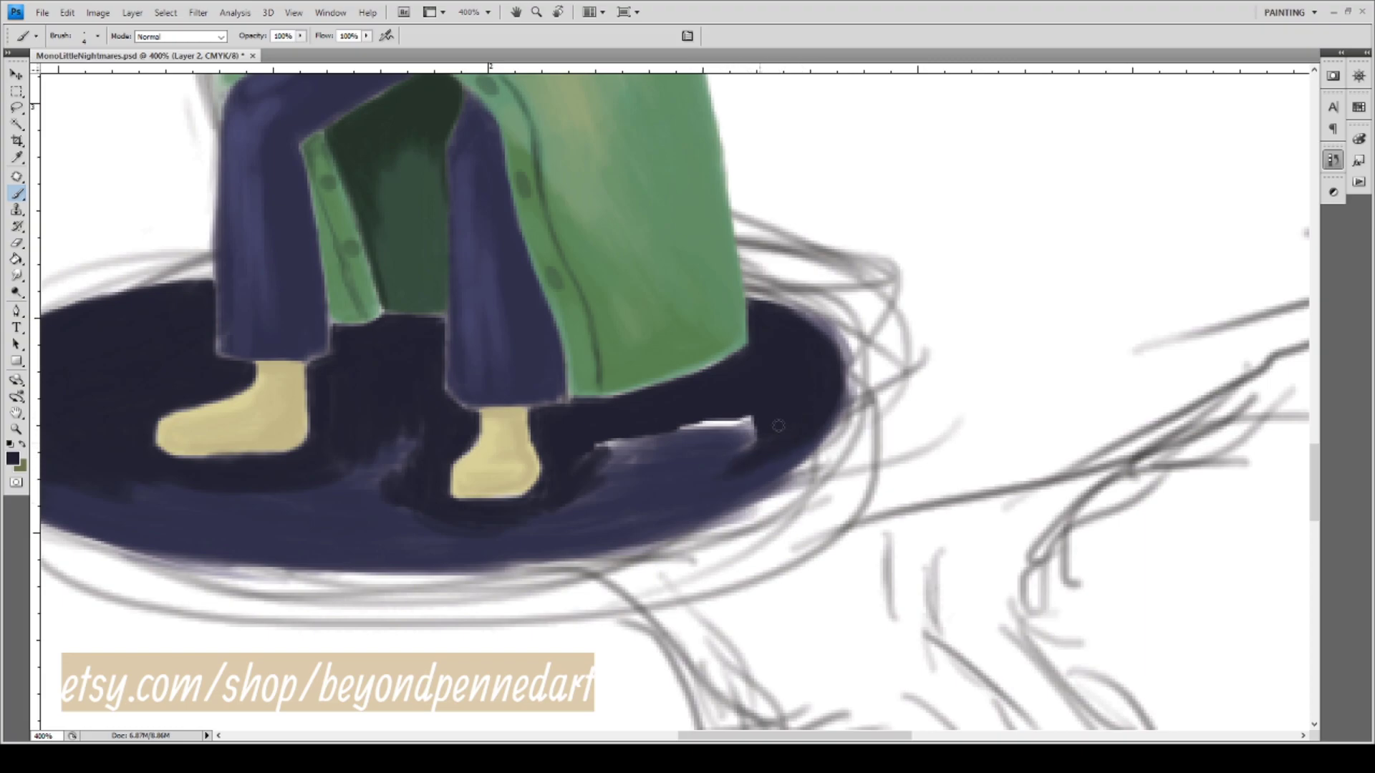
{"action": "left_click_drag", "start_coordinate": [748, 438], "coordinate": [741, 448]}
{"action": "mouse_move", "coordinate": [760, 414]}
{"action": "left_mouse_down"}
{"action": "mouse_move", "coordinate": [785, 401]}
{"action": "mouse_move", "coordinate": [747, 447]}
{"action": "mouse_move", "coordinate": [811, 402]}
{"action": "mouse_move", "coordinate": [654, 434]}
{"action": "mouse_move", "coordinate": [736, 415]}
{"action": "mouse_move", "coordinate": [698, 439]}
{"action": "mouse_move", "coordinate": [770, 412]}
{"action": "mouse_move", "coordinate": [704, 426]}
{"action": "mouse_move", "coordinate": [755, 402]}
{"action": "mouse_move", "coordinate": [770, 410]}
{"action": "mouse_move", "coordinate": [616, 442]}
{"action": "mouse_move", "coordinate": [710, 411]}
{"action": "mouse_move", "coordinate": [650, 427]}
{"action": "left_mouse_up"}
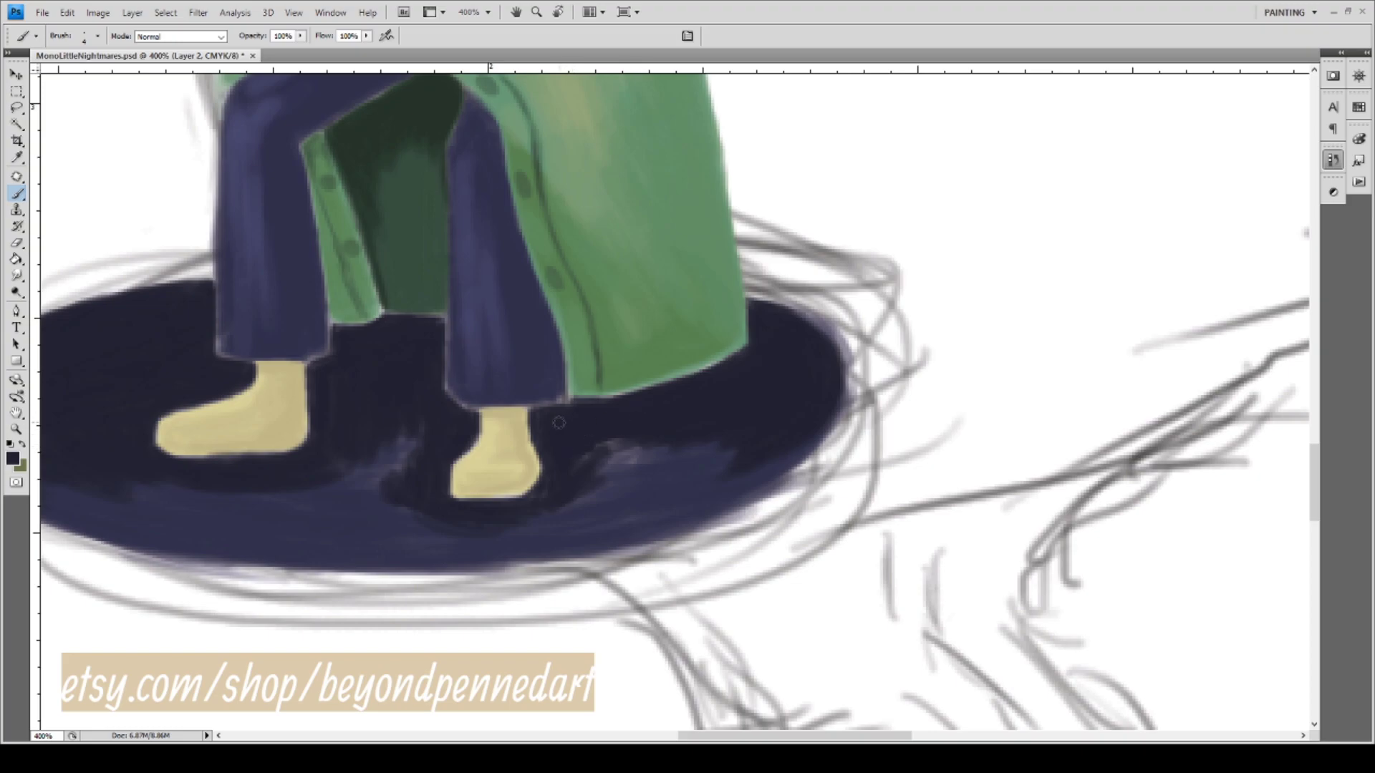
{"action": "mouse_move", "coordinate": [574, 464]}
{"action": "left_mouse_down"}
{"action": "mouse_move", "coordinate": [624, 442]}
{"action": "mouse_move", "coordinate": [586, 462]}
{"action": "mouse_move", "coordinate": [666, 459]}
{"action": "mouse_move", "coordinate": [616, 471]}
{"action": "left_mouse_up"}
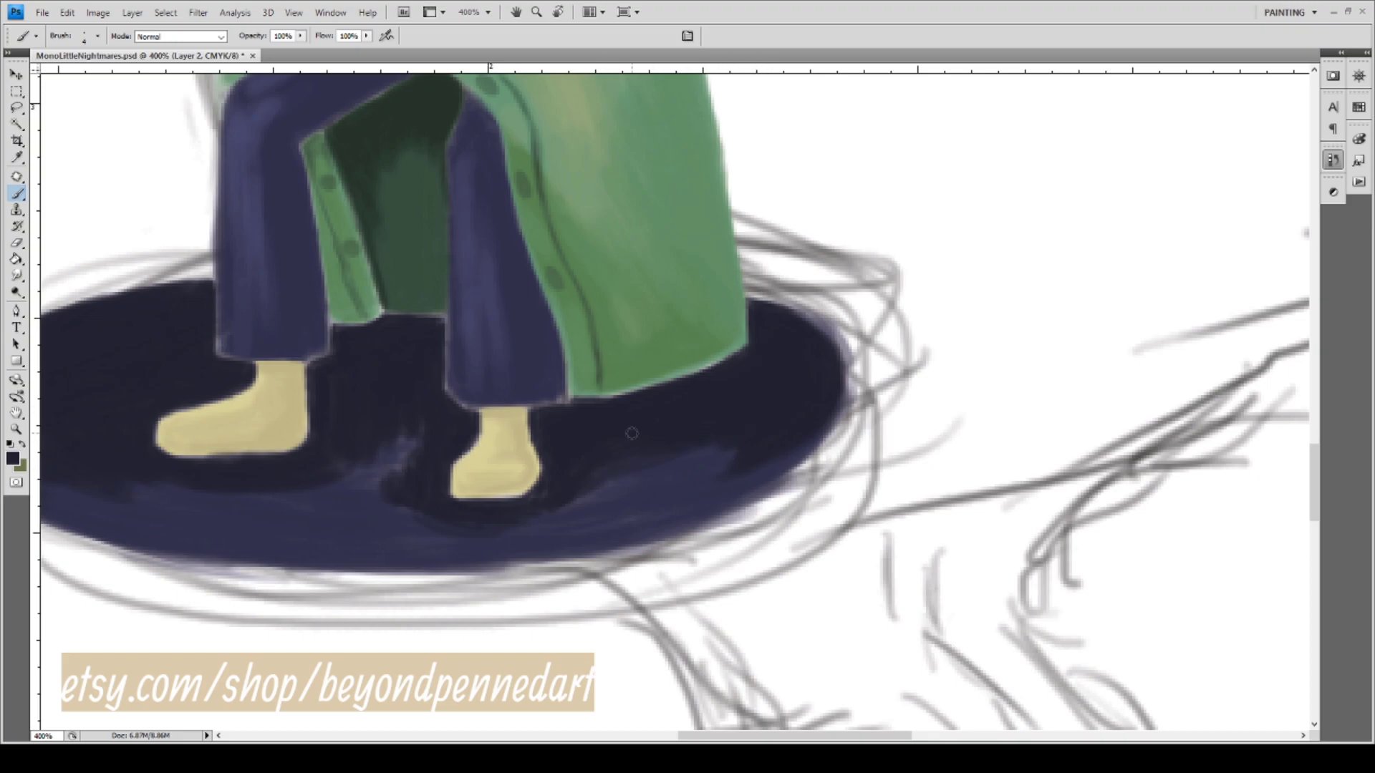
Sample a dark navy from the platform and blend the bluish patch beyond the right foot into the dark surface.
{"action": "key", "text": "i"}
{"action": "mouse_move", "coordinate": [654, 446]}
{"action": "left_mouse_down"}
{"action": "mouse_move", "coordinate": [795, 444]}
{"action": "mouse_move", "coordinate": [645, 436]}
{"action": "mouse_move", "coordinate": [614, 454]}
{"action": "left_mouse_up"}
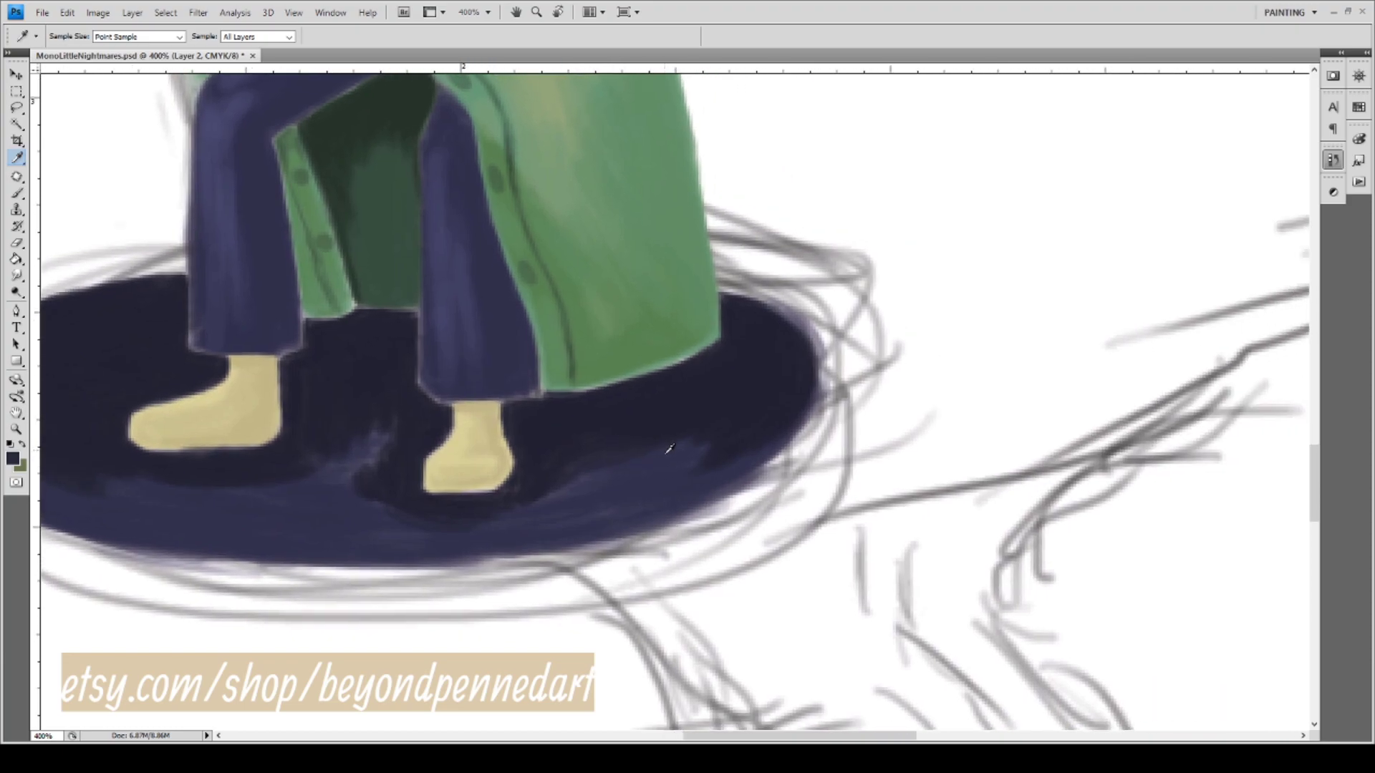
{"action": "key", "text": "b"}
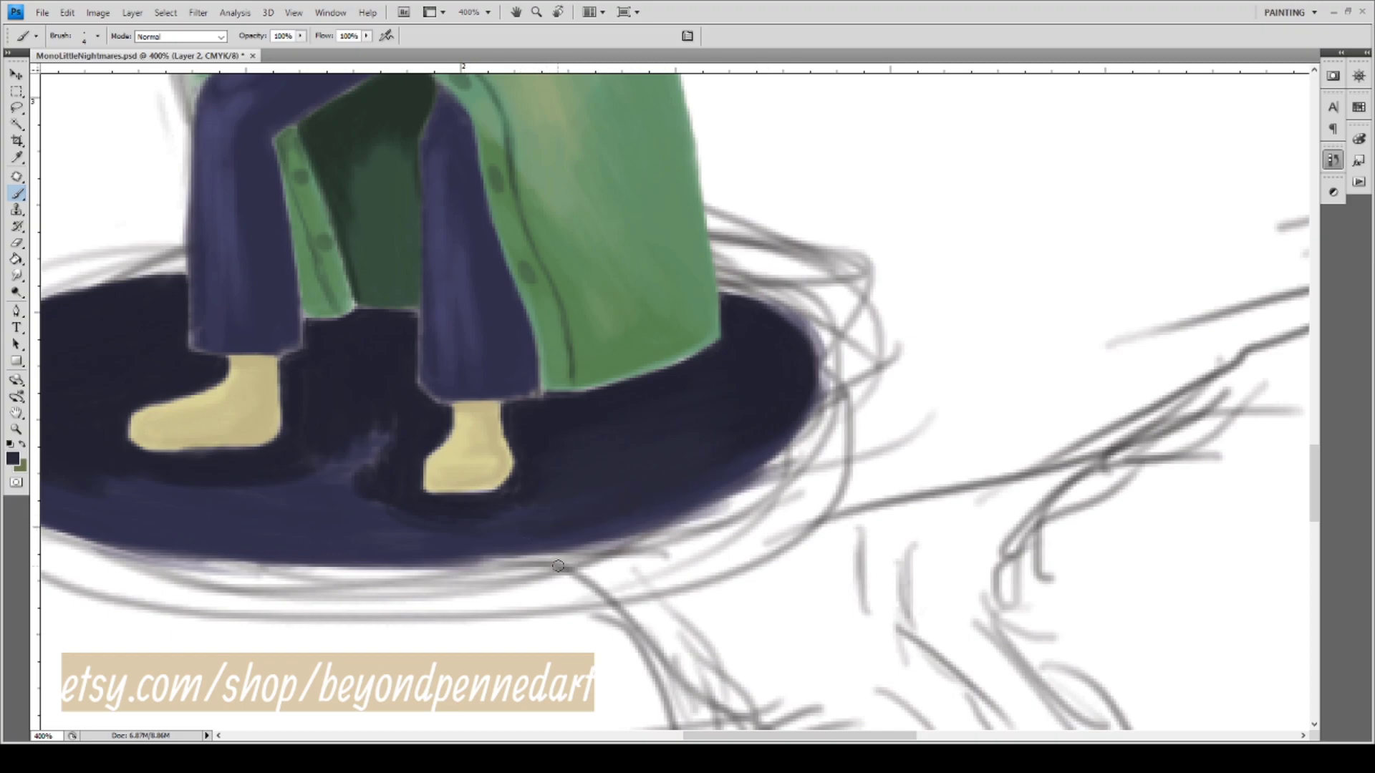
{"action": "mouse_move", "coordinate": [619, 496]}
{"action": "left_mouse_down"}
{"action": "mouse_move", "coordinate": [802, 429]}
{"action": "mouse_move", "coordinate": [711, 415]}
{"action": "left_mouse_up"}
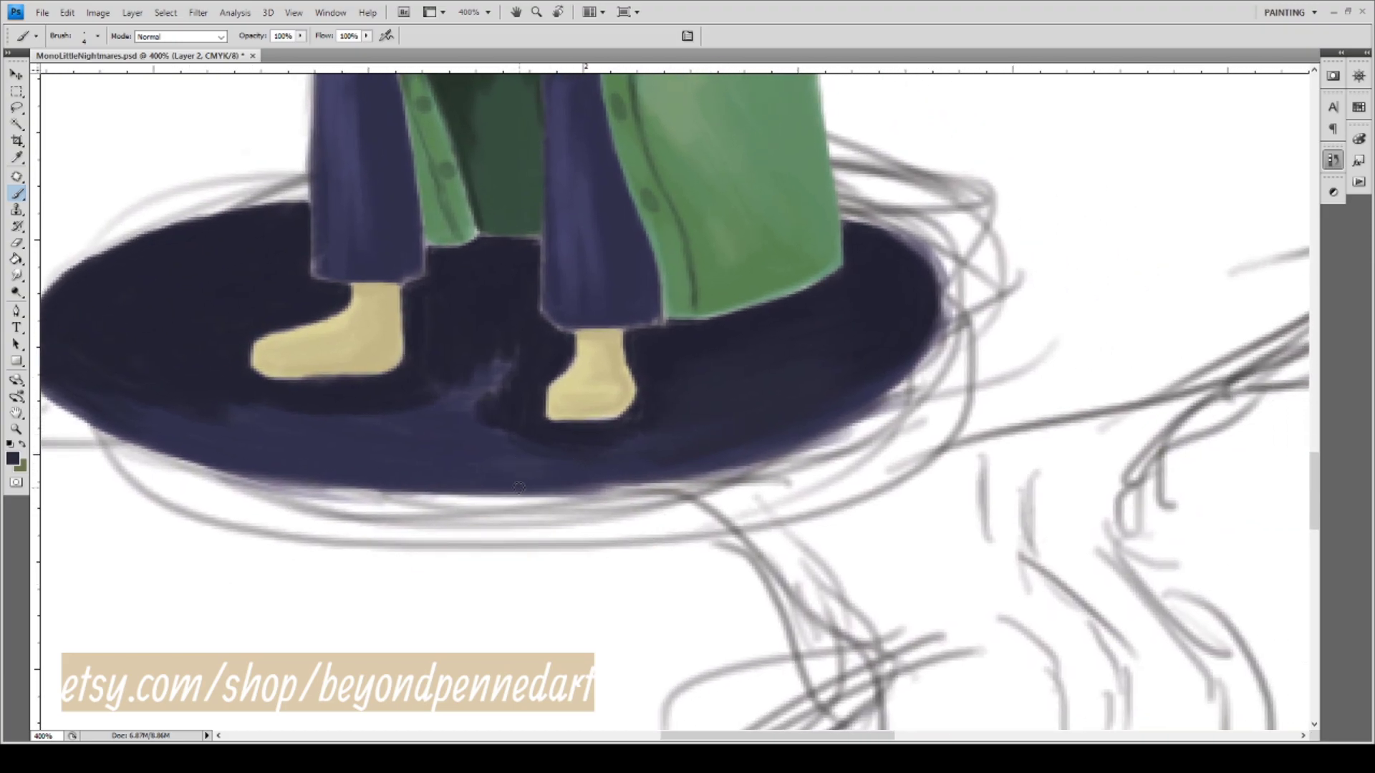
Sample near-black beside the right foot and darken the platform beneath that foot towards the front rim.
{"action": "key", "text": "i"}
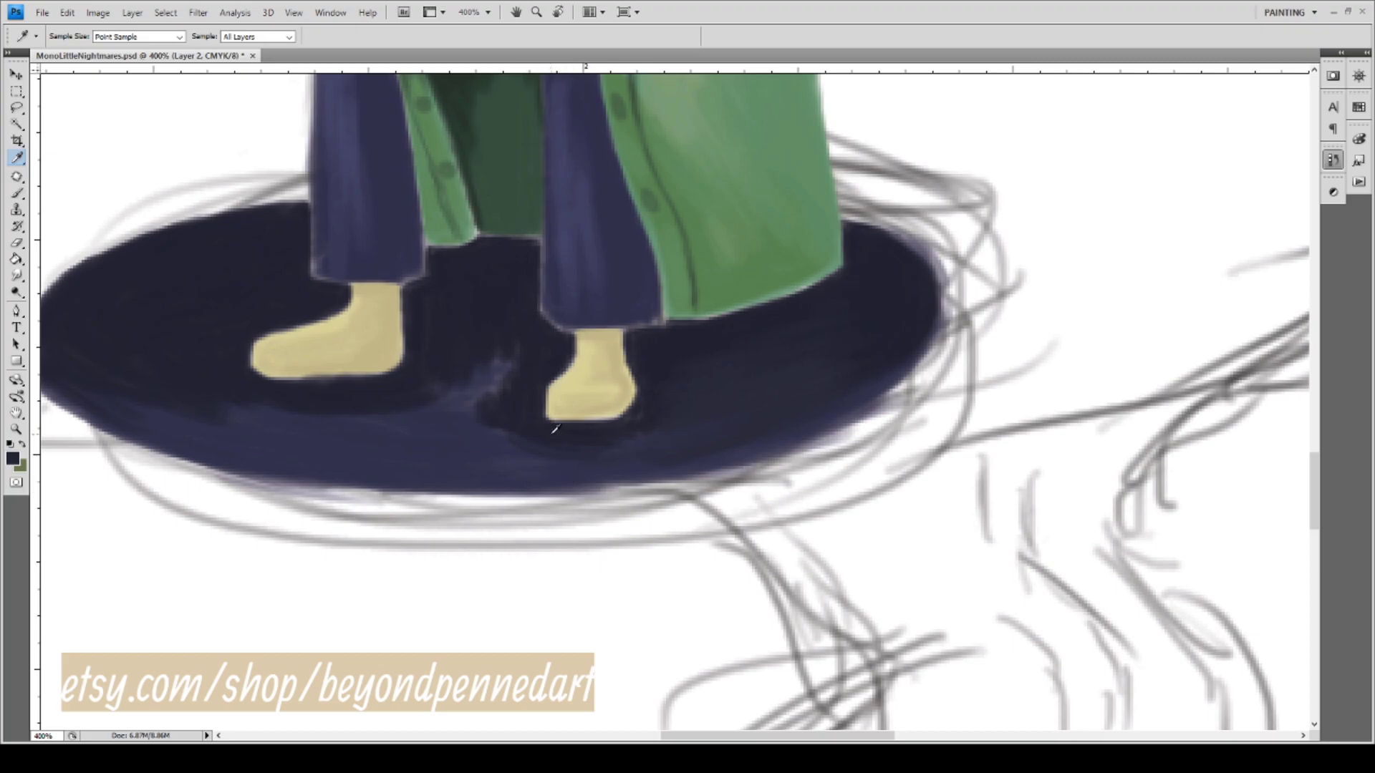
{"action": "key", "text": "b"}
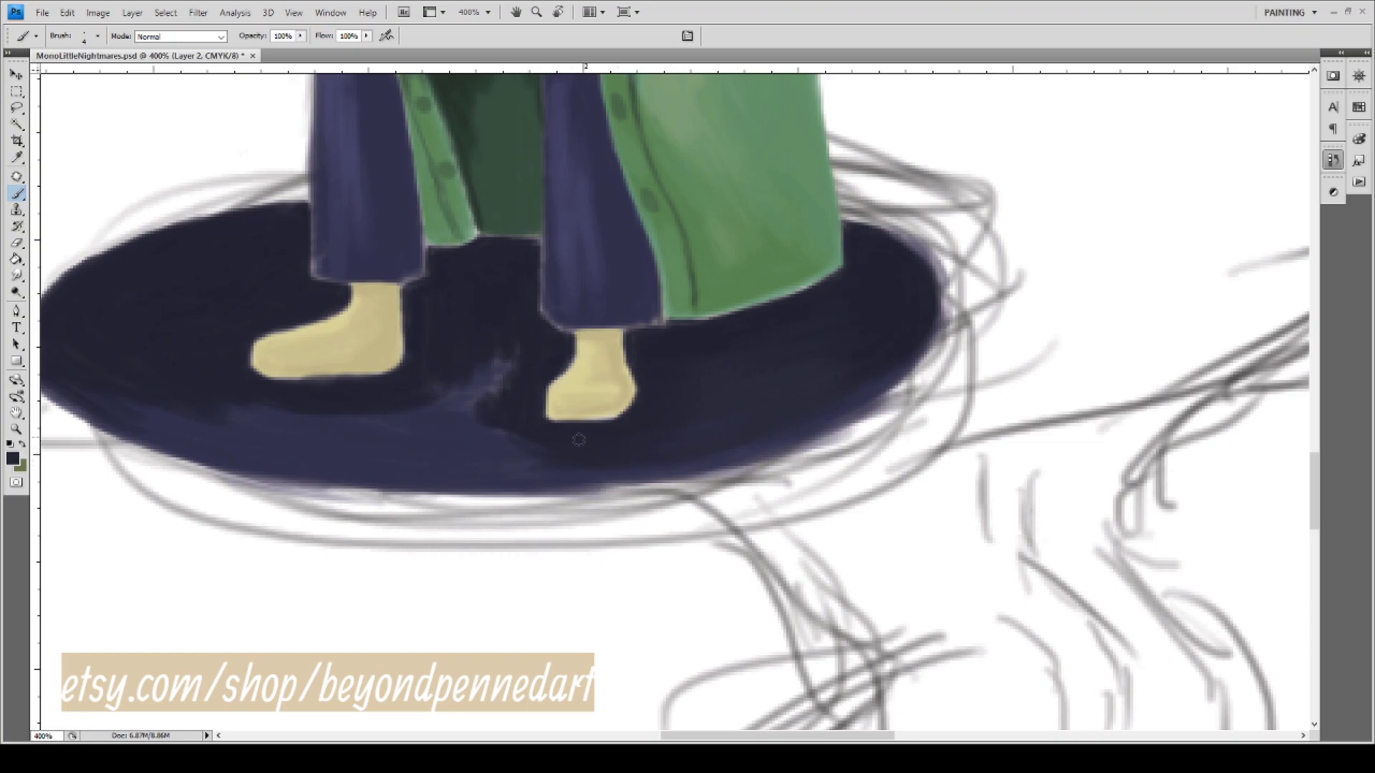
{"action": "mouse_move", "coordinate": [515, 467]}
{"action": "left_mouse_down"}
{"action": "mouse_move", "coordinate": [564, 460]}
{"action": "mouse_move", "coordinate": [528, 477]}
{"action": "left_mouse_up"}
{"action": "mouse_move", "coordinate": [500, 509]}
{"action": "left_mouse_down"}
{"action": "mouse_move", "coordinate": [601, 543]}
{"action": "mouse_move", "coordinate": [685, 546]}
{"action": "left_mouse_up"}
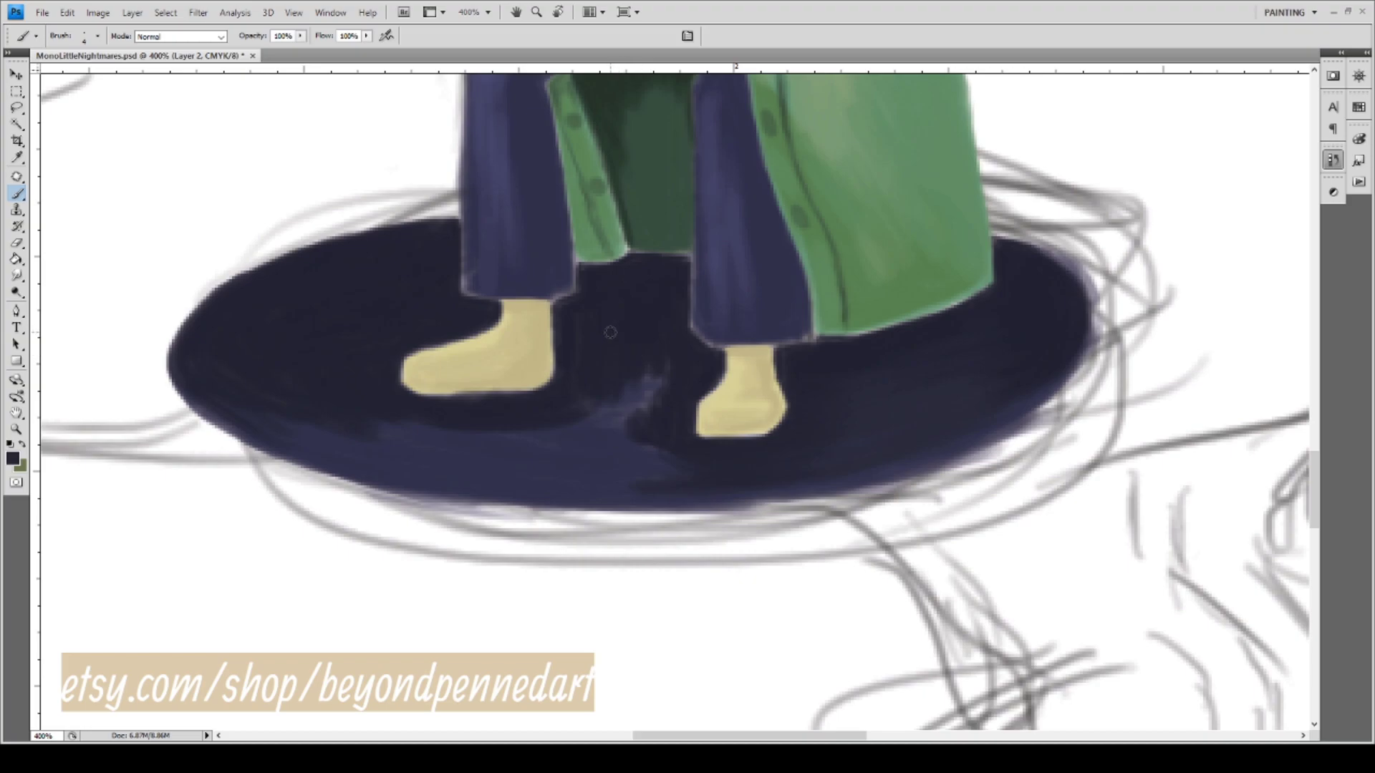
Sample dark tones from the platform and paint over the lighter purple patch between the feet and the front area below it.
{"action": "key", "text": "i"}
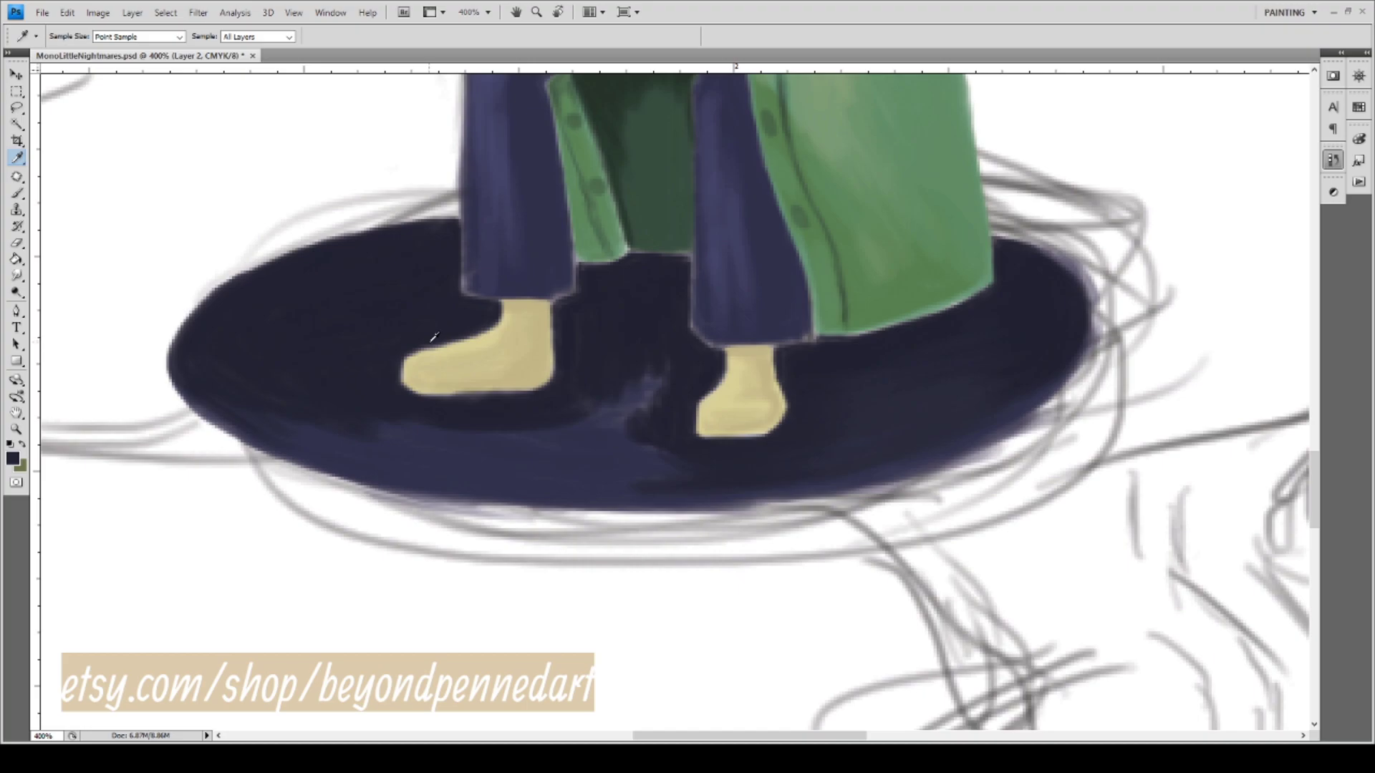
{"action": "key", "text": "b"}
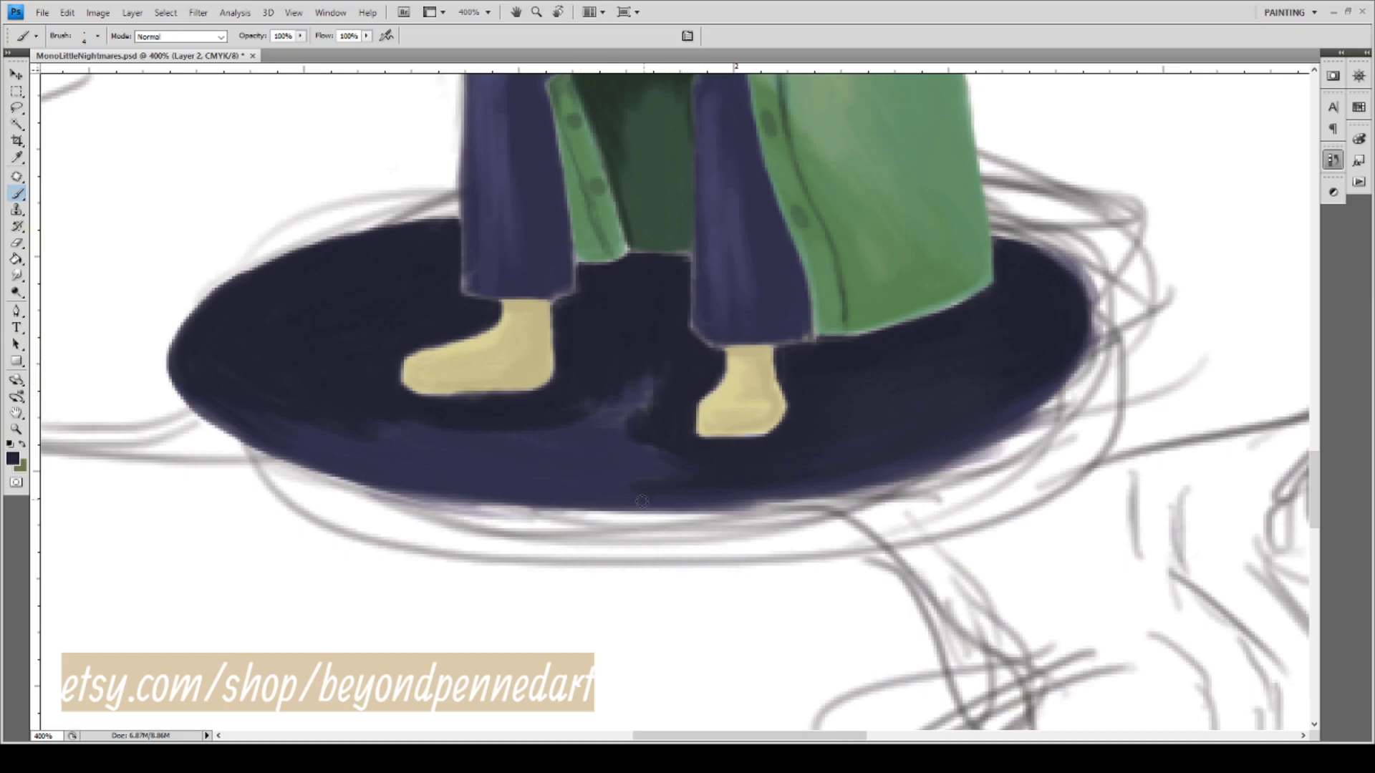
{"action": "key", "text": "i"}
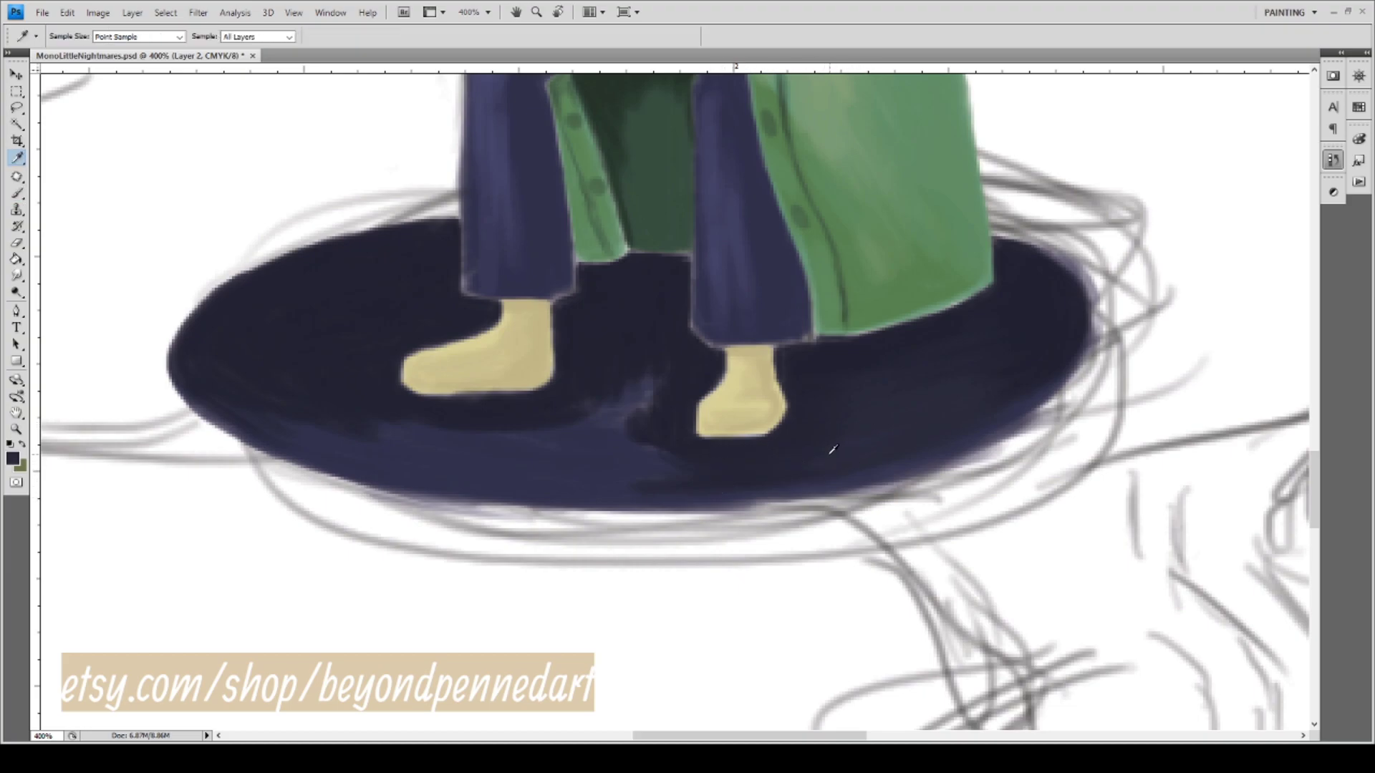
{"action": "key", "text": "b"}
{"action": "key", "text": "b"}
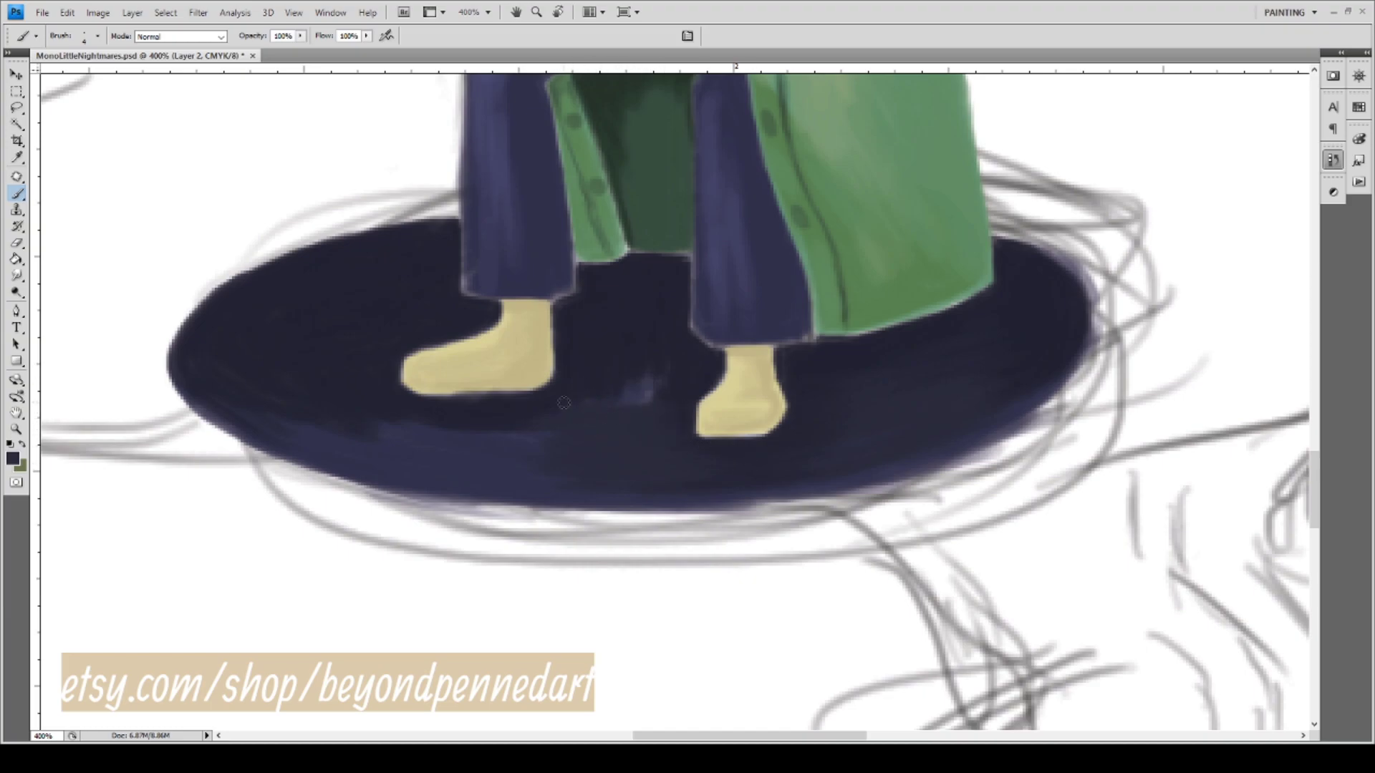
{"action": "left_click_drag", "start_coordinate": [592, 390], "coordinate": [682, 390]}
{"action": "mouse_move", "coordinate": [639, 451]}
{"action": "left_mouse_down"}
{"action": "mouse_move", "coordinate": [486, 461]}
{"action": "mouse_move", "coordinate": [701, 511]}
{"action": "mouse_move", "coordinate": [583, 470]}
{"action": "left_mouse_up"}
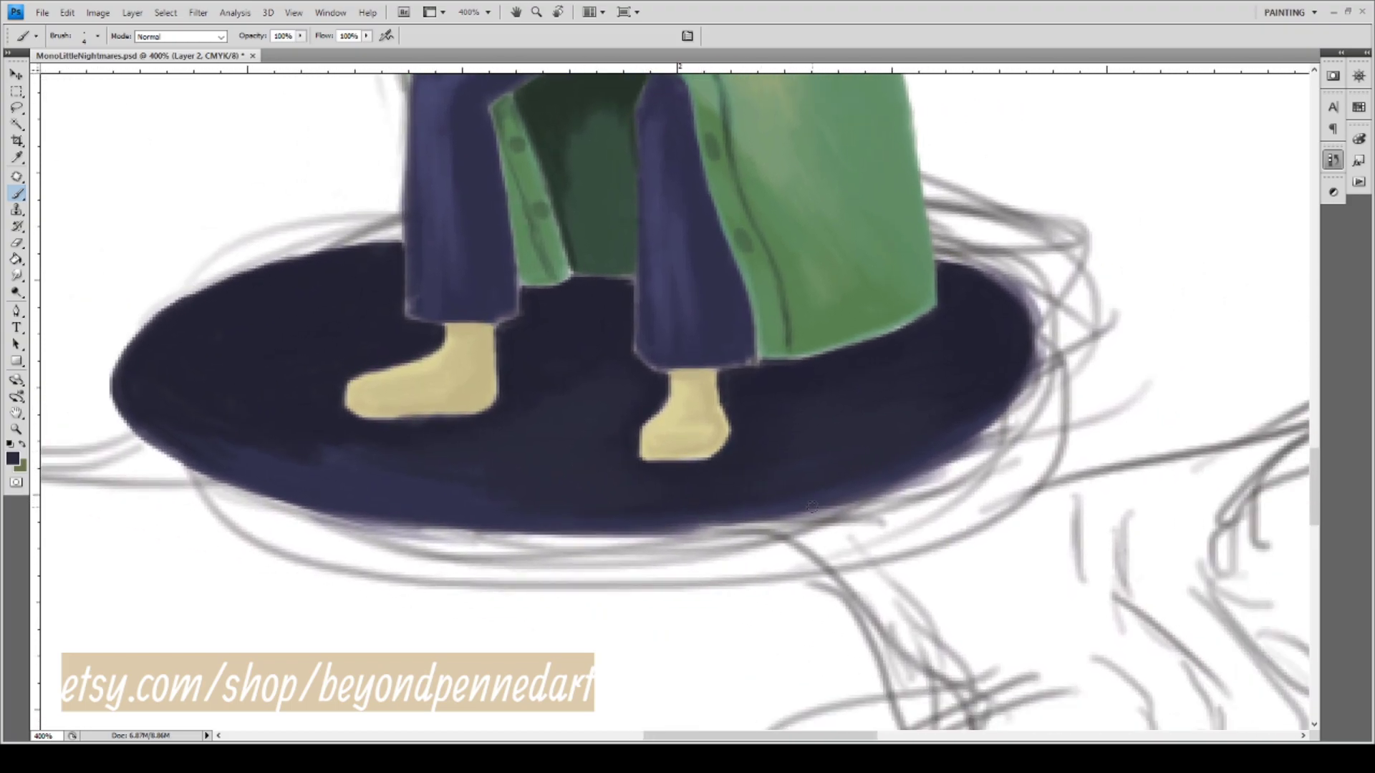
Sample a dark navy right of the feet and soften the tone transition along the platform's front.
{"action": "key", "text": "i"}
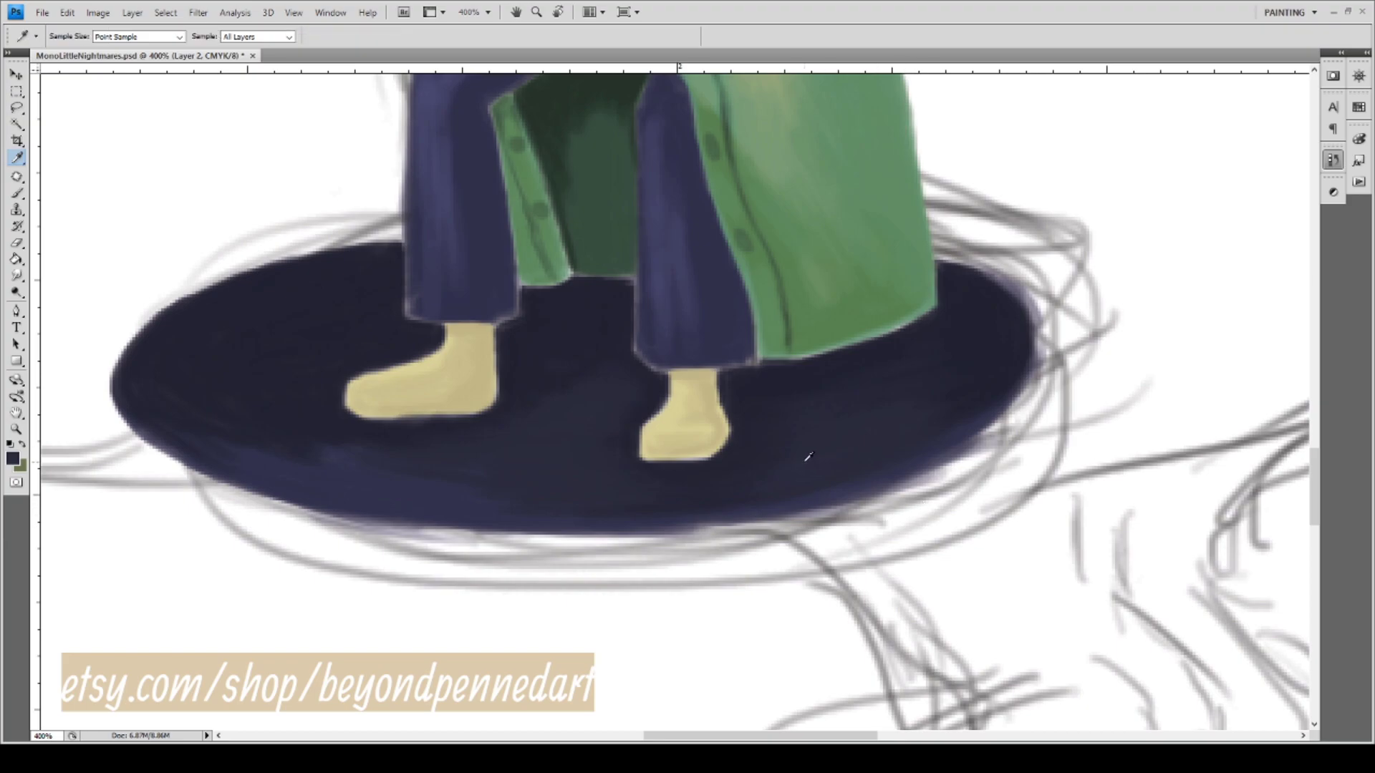
{"action": "key", "text": "b"}
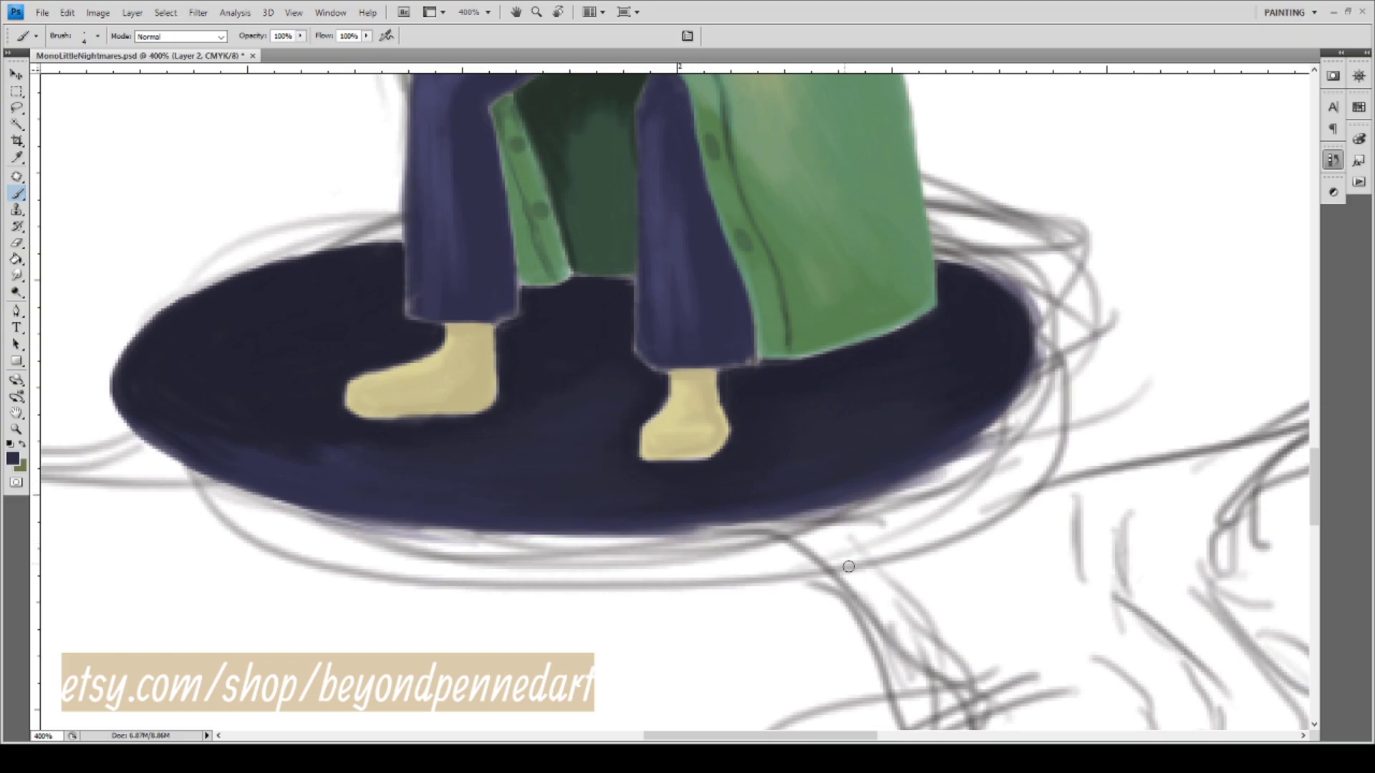
{"action": "left_click_drag", "start_coordinate": [461, 475], "coordinate": [645, 546]}
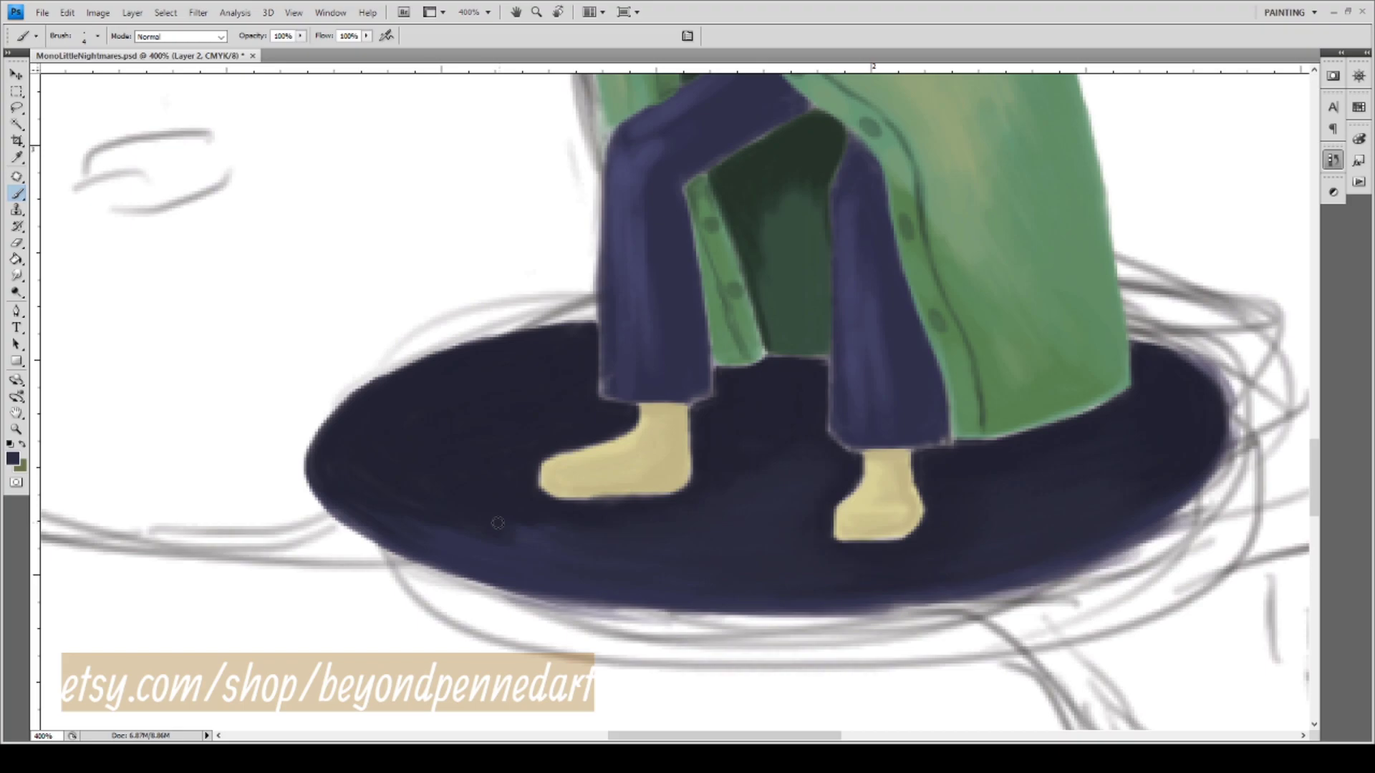
Sample near-black tones and even out the platform's left half, darkening the purple band along its front-left edge.
{"action": "key", "text": "i"}
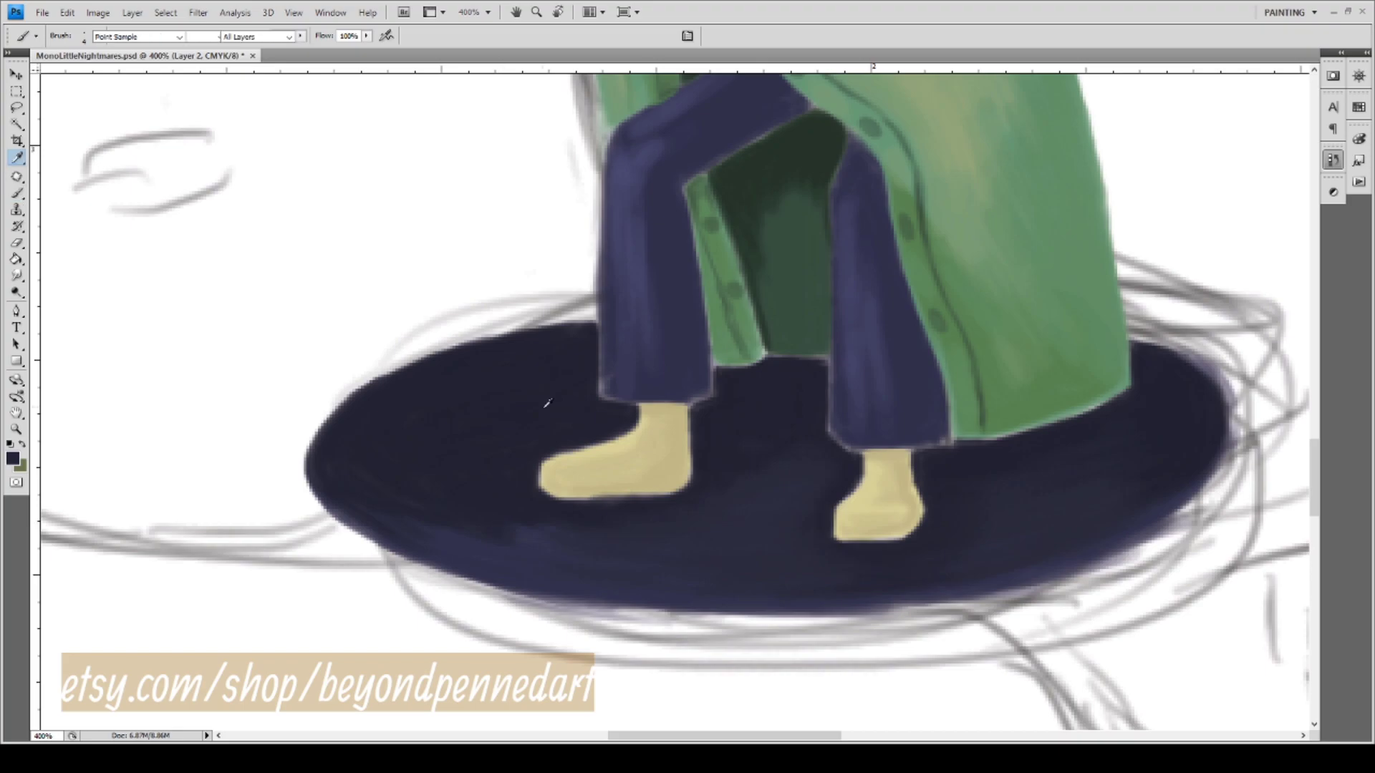
{"action": "key", "text": "b"}
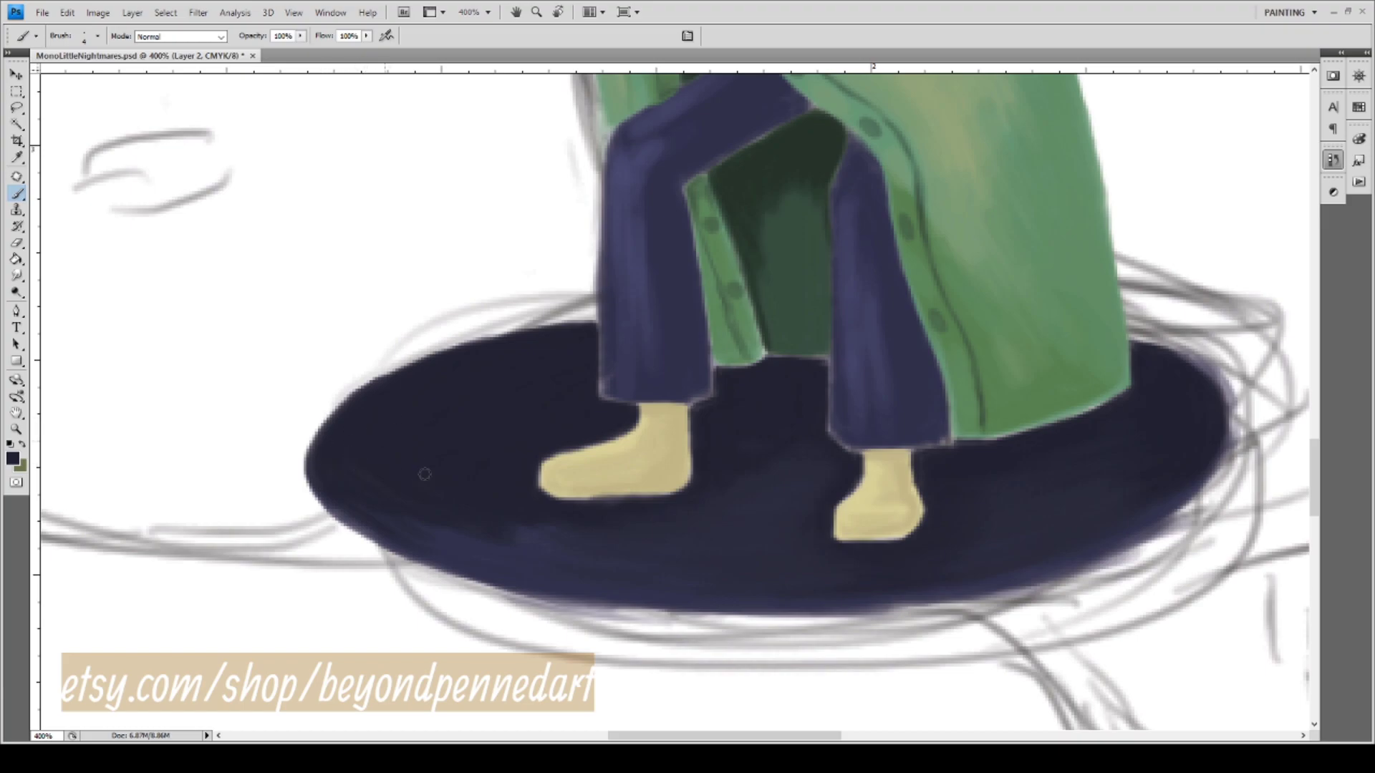
{"action": "key", "text": "i"}
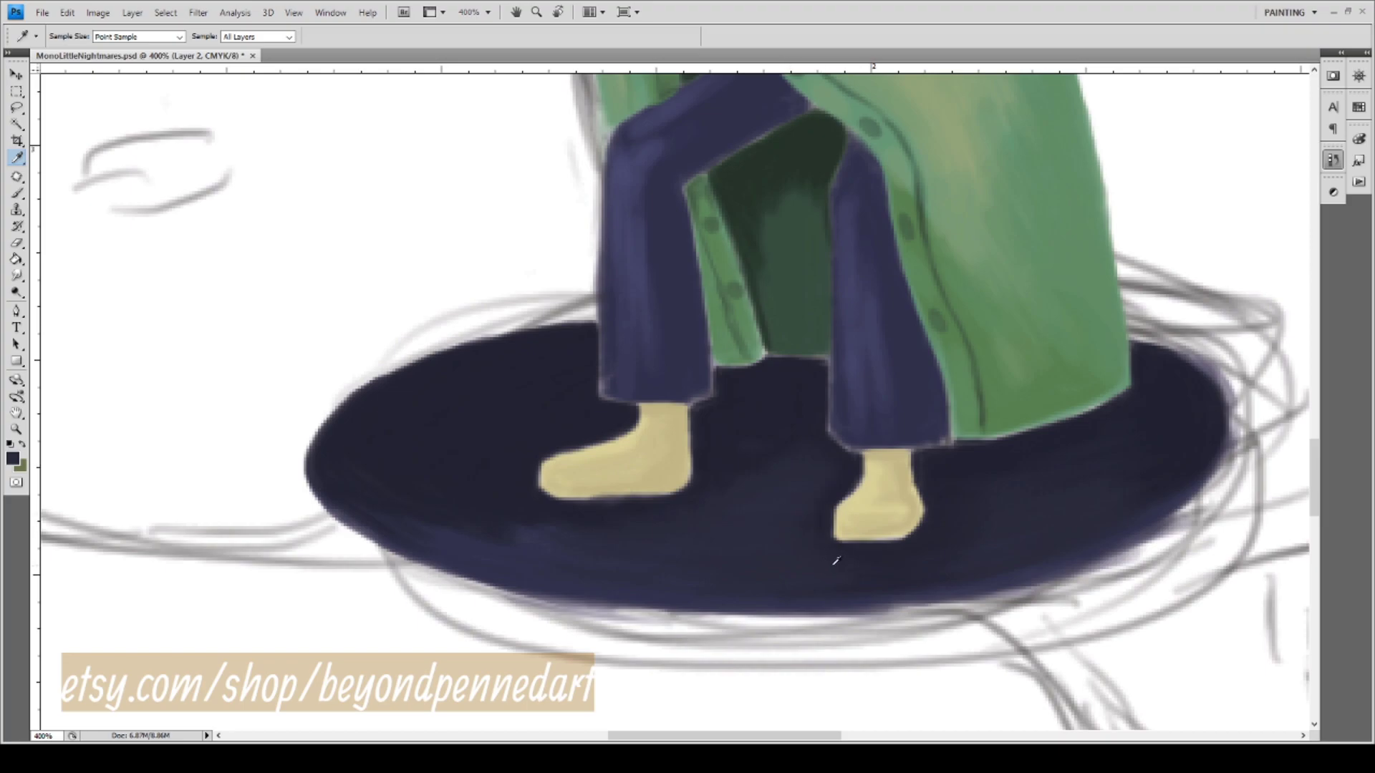
{"action": "key", "text": "b"}
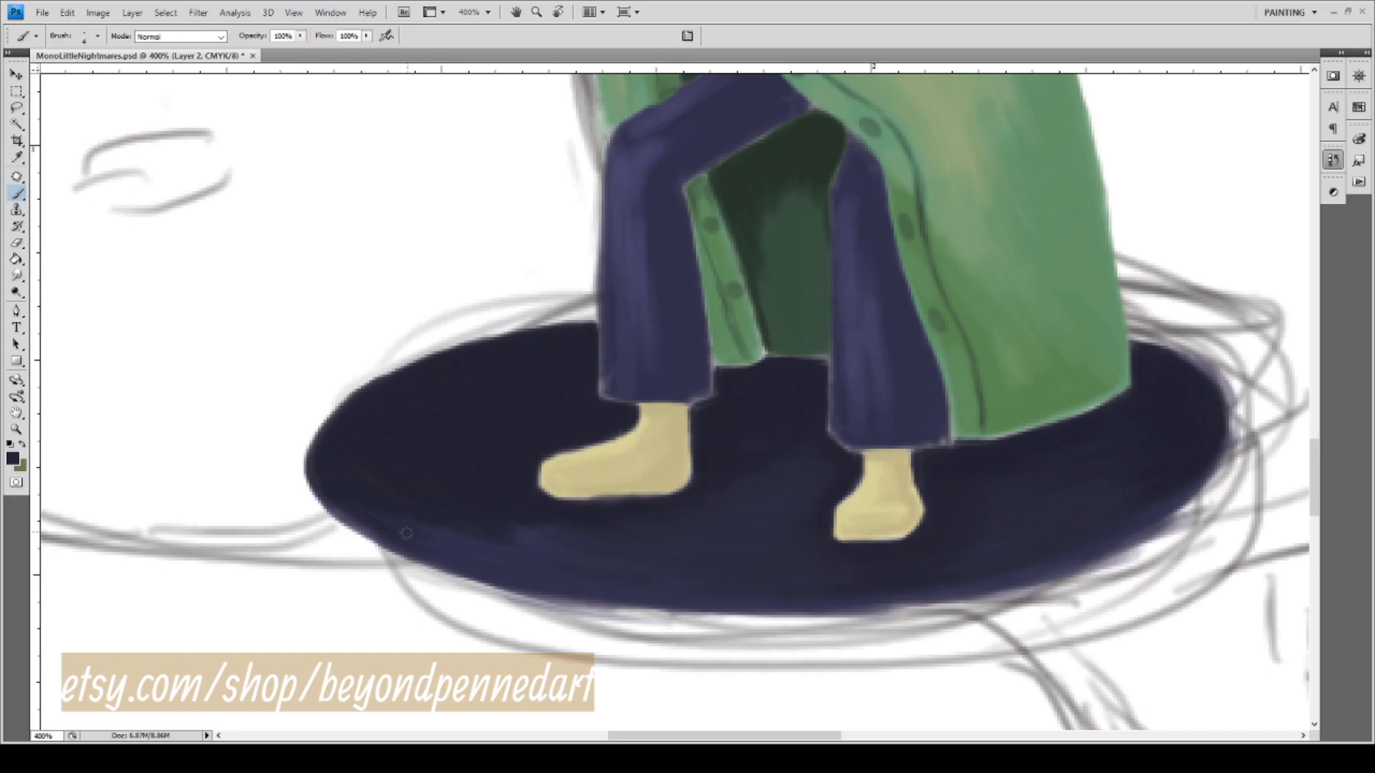
{"action": "left_click_drag", "start_coordinate": [423, 546], "coordinate": [441, 549]}
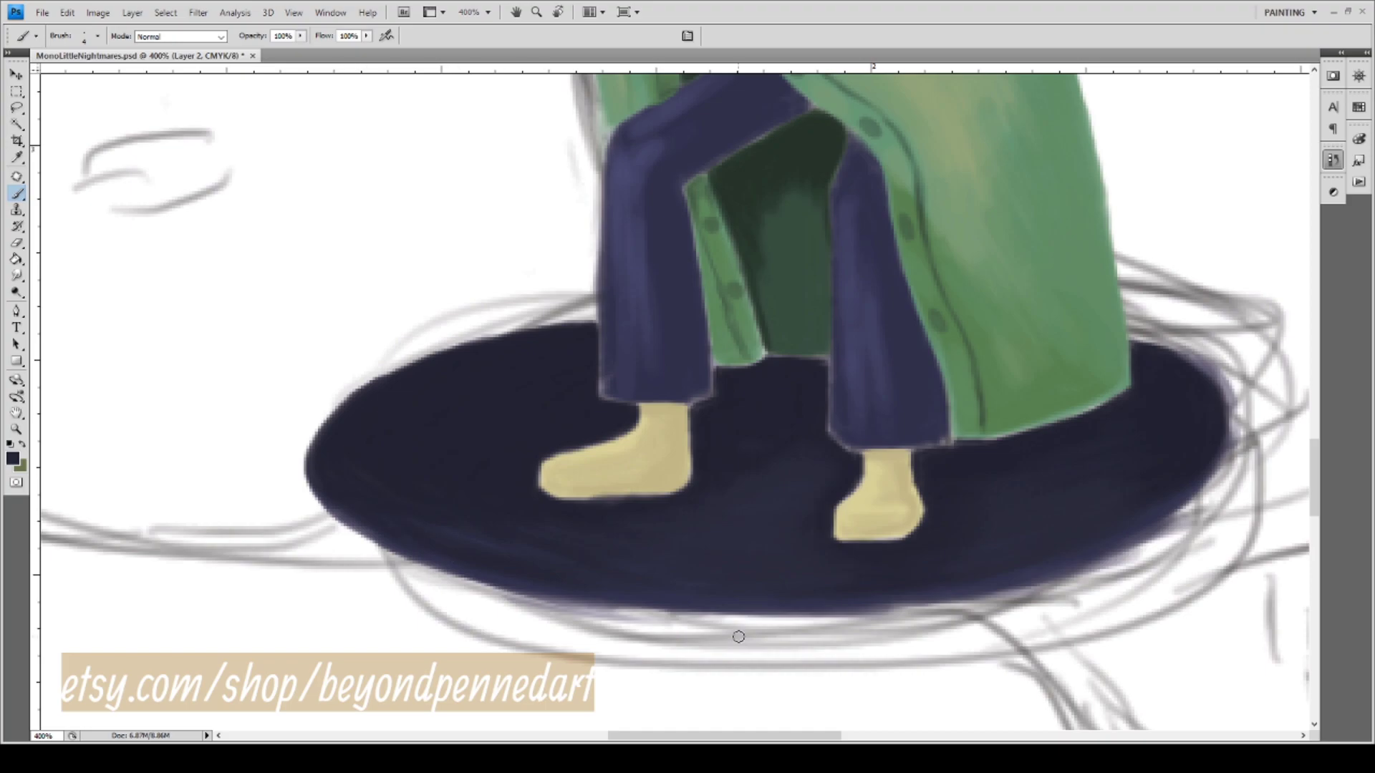
Erase the stray purple paint around the platform's right end and lower-right rim for a clean curved edge.
{"action": "mouse_move", "coordinate": [749, 516]}
{"action": "left_mouse_down"}
{"action": "mouse_move", "coordinate": [491, 415]}
{"action": "mouse_move", "coordinate": [567, 411]}
{"action": "left_mouse_up"}
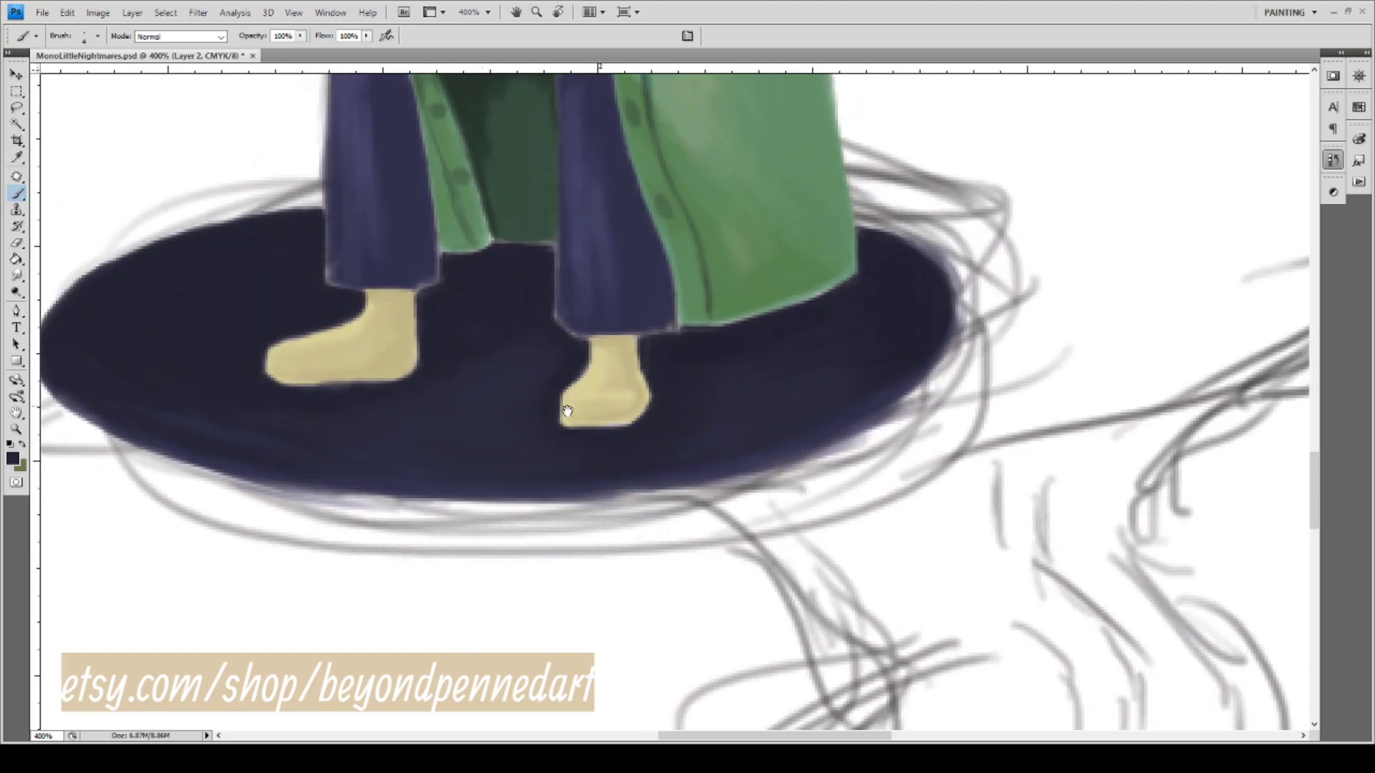
{"action": "mouse_move", "coordinate": [780, 434]}
{"action": "left_mouse_down"}
{"action": "mouse_move", "coordinate": [737, 454]}
{"action": "mouse_move", "coordinate": [746, 476]}
{"action": "left_mouse_up"}
{"action": "key", "text": "e"}
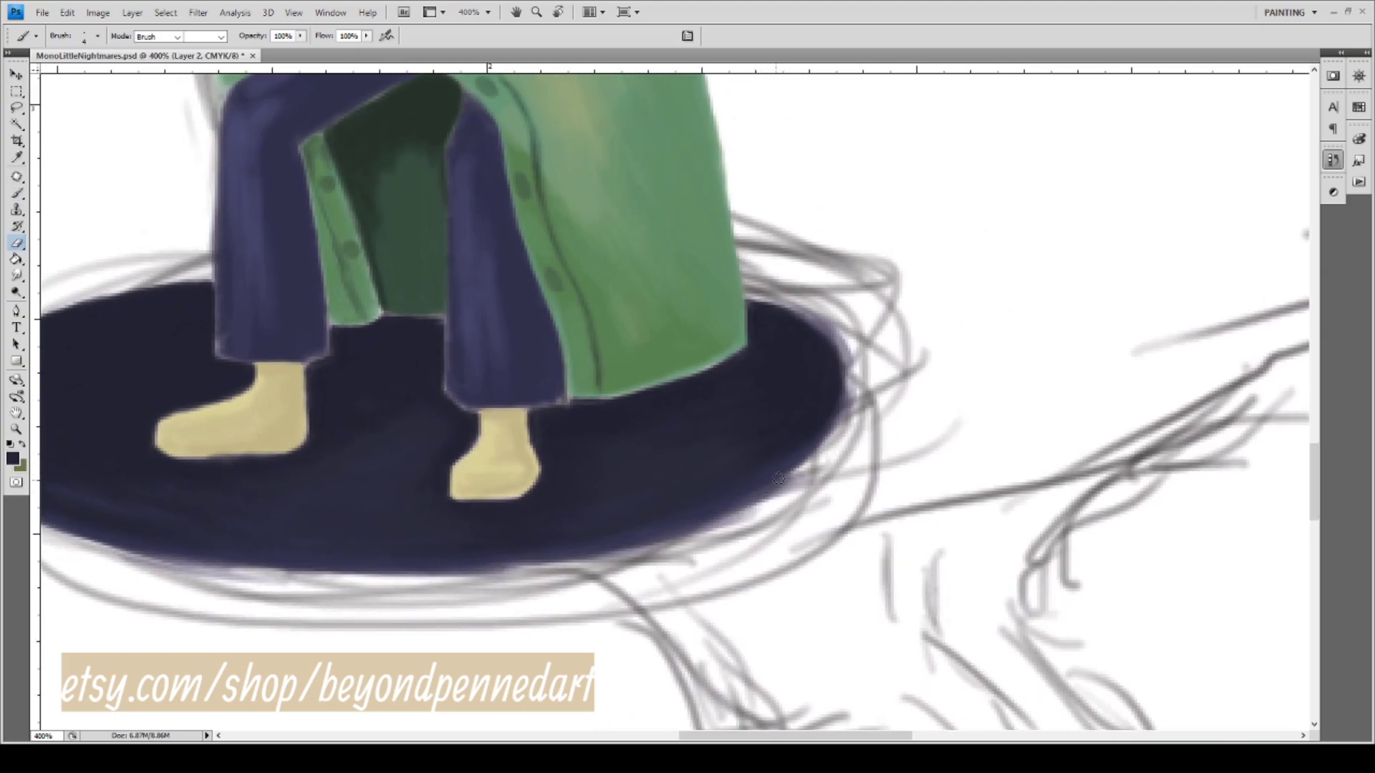
{"action": "mouse_move", "coordinate": [789, 300]}
{"action": "left_mouse_down"}
{"action": "mouse_move", "coordinate": [841, 339]}
{"action": "mouse_move", "coordinate": [851, 405]}
{"action": "left_mouse_up"}
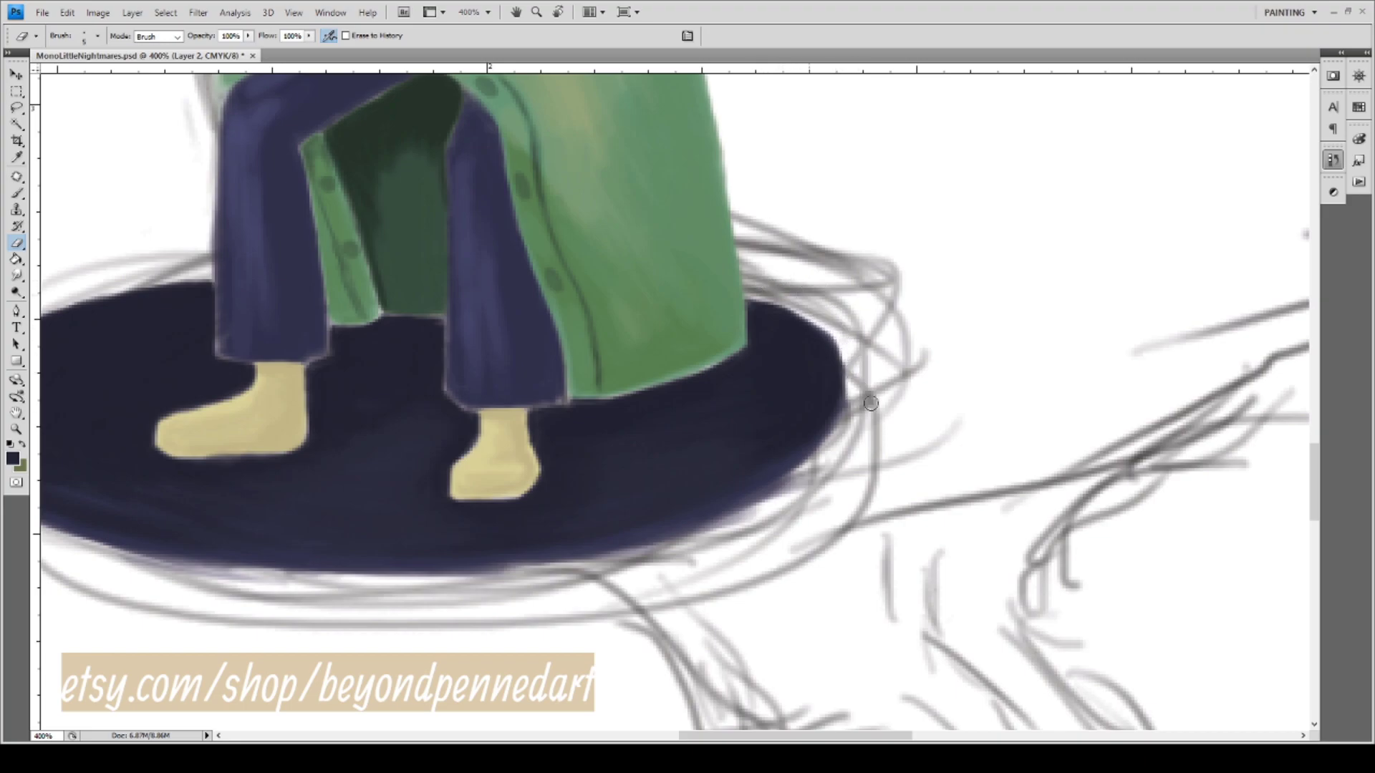
{"action": "mouse_move", "coordinate": [857, 387]}
{"action": "left_mouse_down"}
{"action": "mouse_move", "coordinate": [805, 457]}
{"action": "mouse_move", "coordinate": [675, 550]}
{"action": "mouse_move", "coordinate": [811, 467]}
{"action": "mouse_move", "coordinate": [758, 506]}
{"action": "left_mouse_up"}
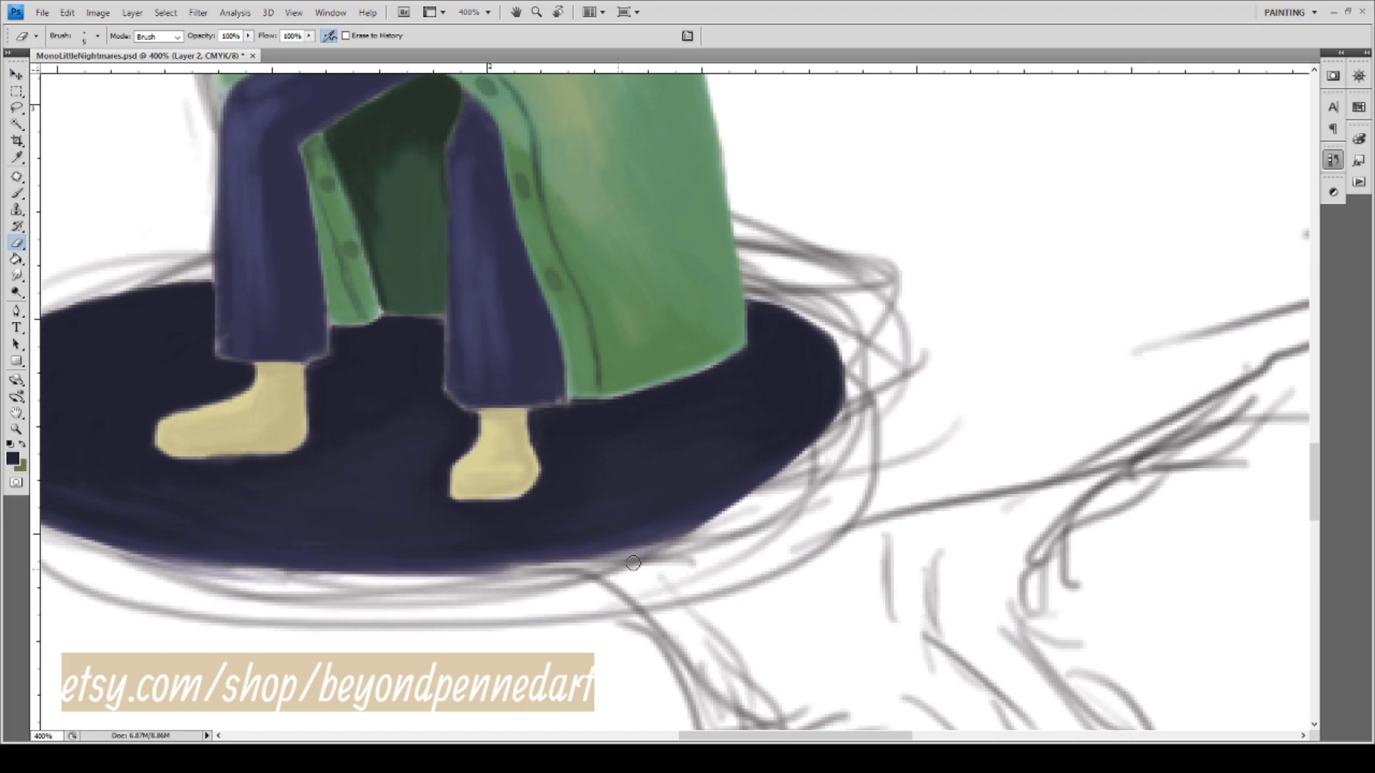
{"action": "left_click_drag", "start_coordinate": [577, 568], "coordinate": [686, 540]}
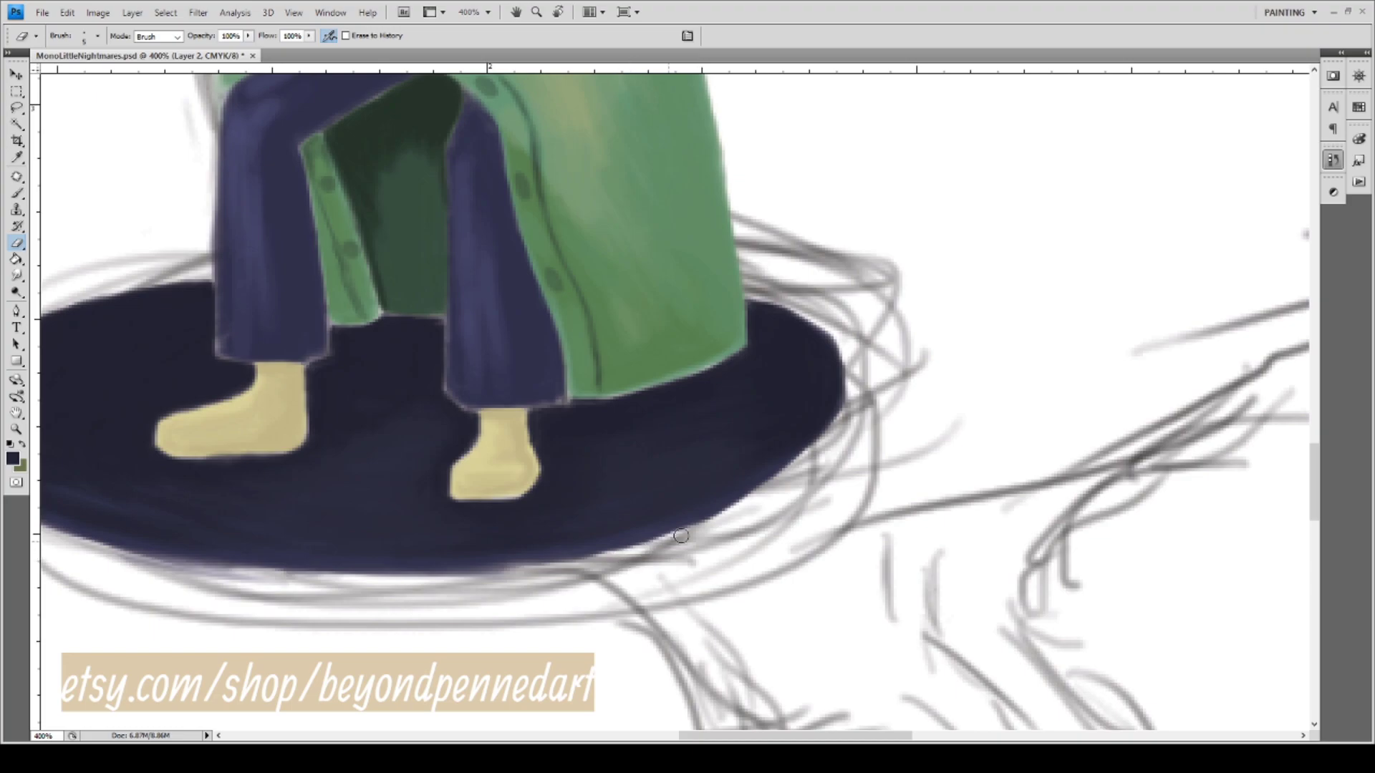
Erase the stray purple paint along the platform's front-left rim, save the document and fit the whole drawing on screen.
{"action": "mouse_move", "coordinate": [691, 584]}
{"action": "left_mouse_down"}
{"action": "mouse_move", "coordinate": [730, 574]}
{"action": "mouse_move", "coordinate": [833, 461]}
{"action": "mouse_move", "coordinate": [814, 461]}
{"action": "left_mouse_up"}
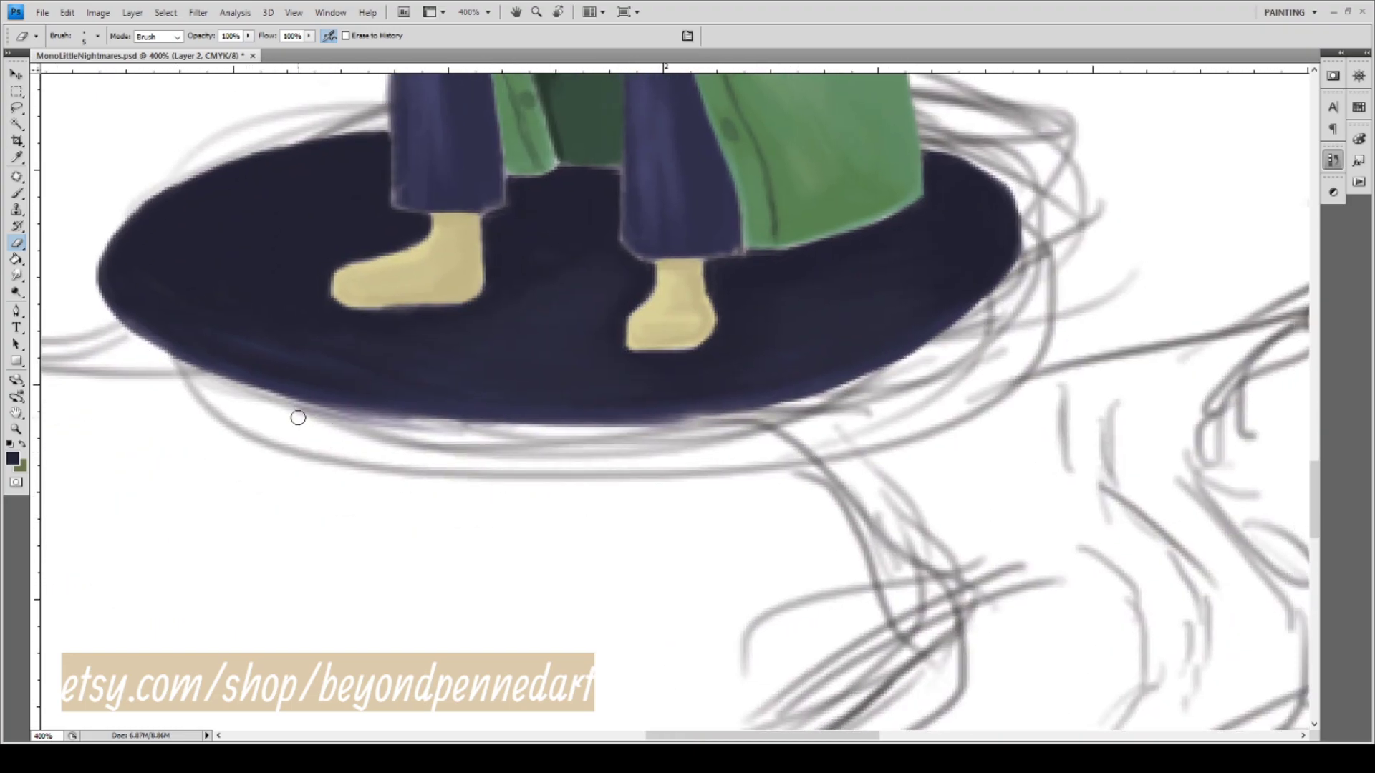
{"action": "mouse_move", "coordinate": [335, 430]}
{"action": "left_mouse_down"}
{"action": "mouse_move", "coordinate": [473, 433]}
{"action": "mouse_move", "coordinate": [414, 455]}
{"action": "mouse_move", "coordinate": [289, 415]}
{"action": "mouse_move", "coordinate": [459, 446]}
{"action": "mouse_move", "coordinate": [567, 450]}
{"action": "mouse_move", "coordinate": [435, 428]}
{"action": "mouse_move", "coordinate": [620, 434]}
{"action": "left_mouse_up"}
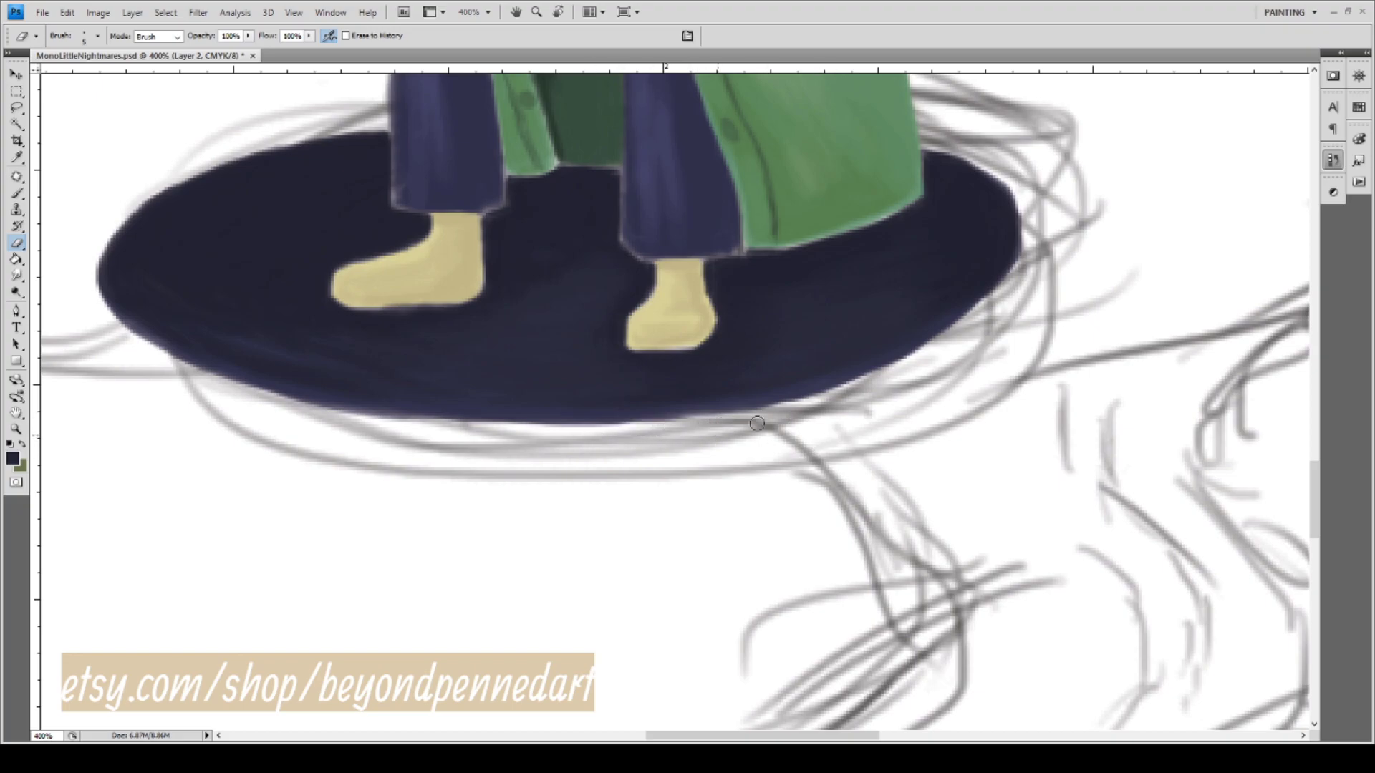
{"action": "left_click_drag", "start_coordinate": [764, 479], "coordinate": [657, 540]}
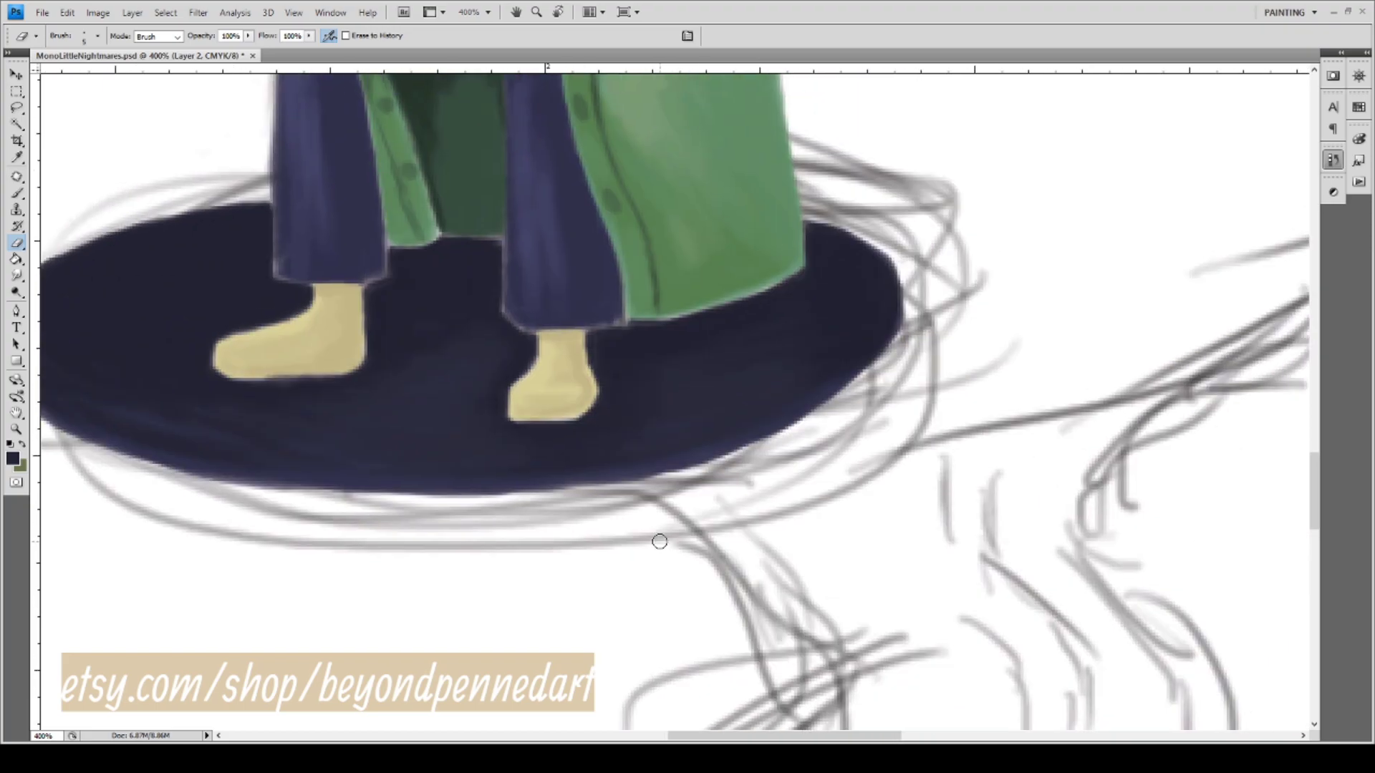
{"action": "key", "text": "alt"}
{"action": "key", "text": "ctrl+0"}
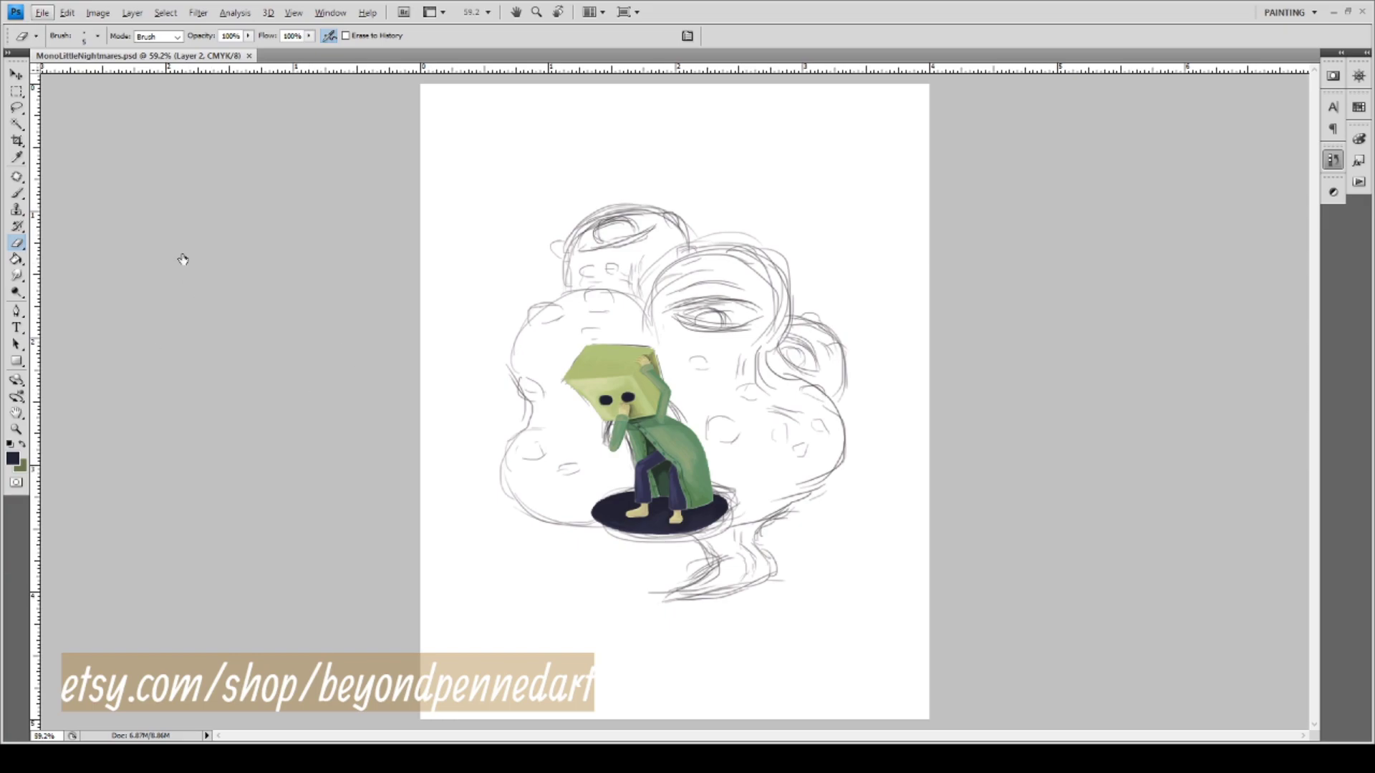
On a new layer, sample the trousers' navy and outline the creature's lower-left lobe and curved tail over the sketch.
{"action": "key", "text": "ctrl+shift+alt+n"}
{"action": "key", "text": "i"}
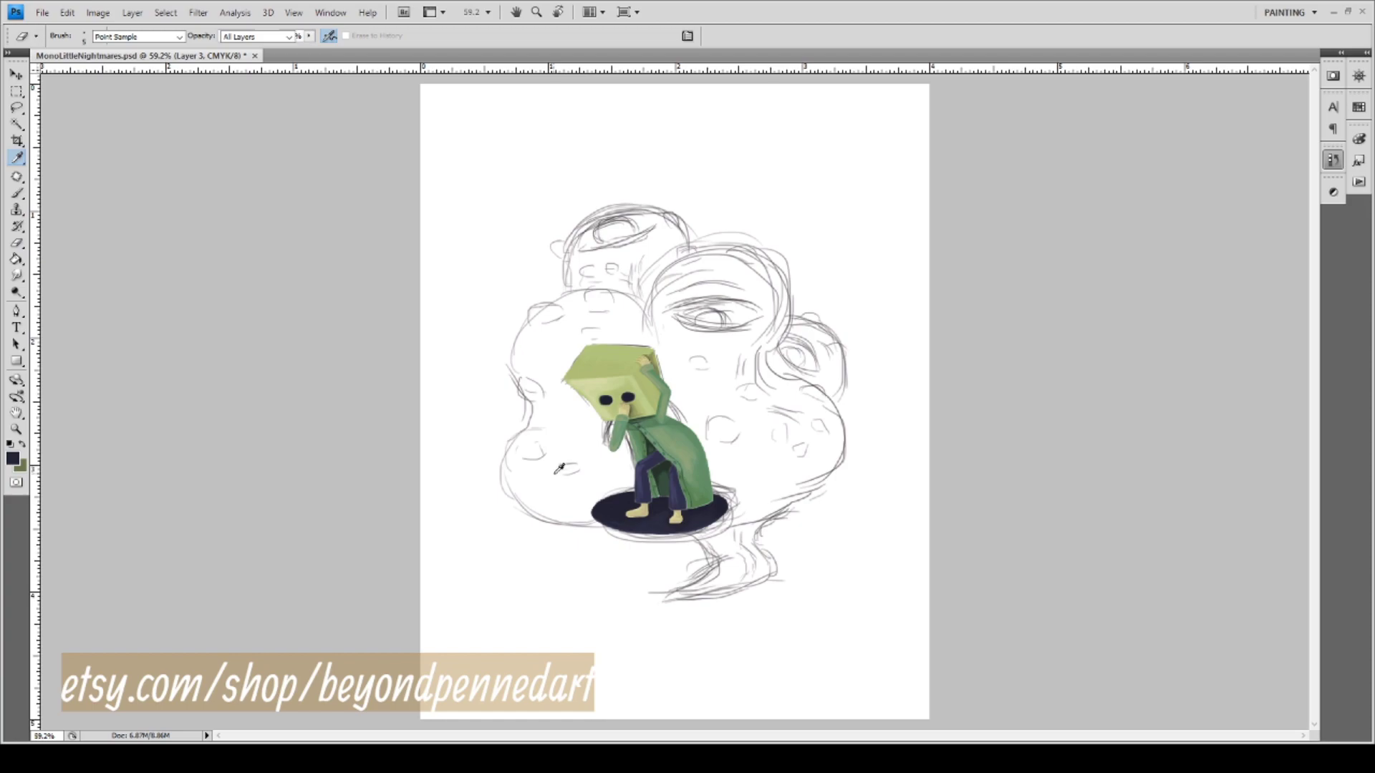
{"action": "left_click", "coordinate": [650, 488]}
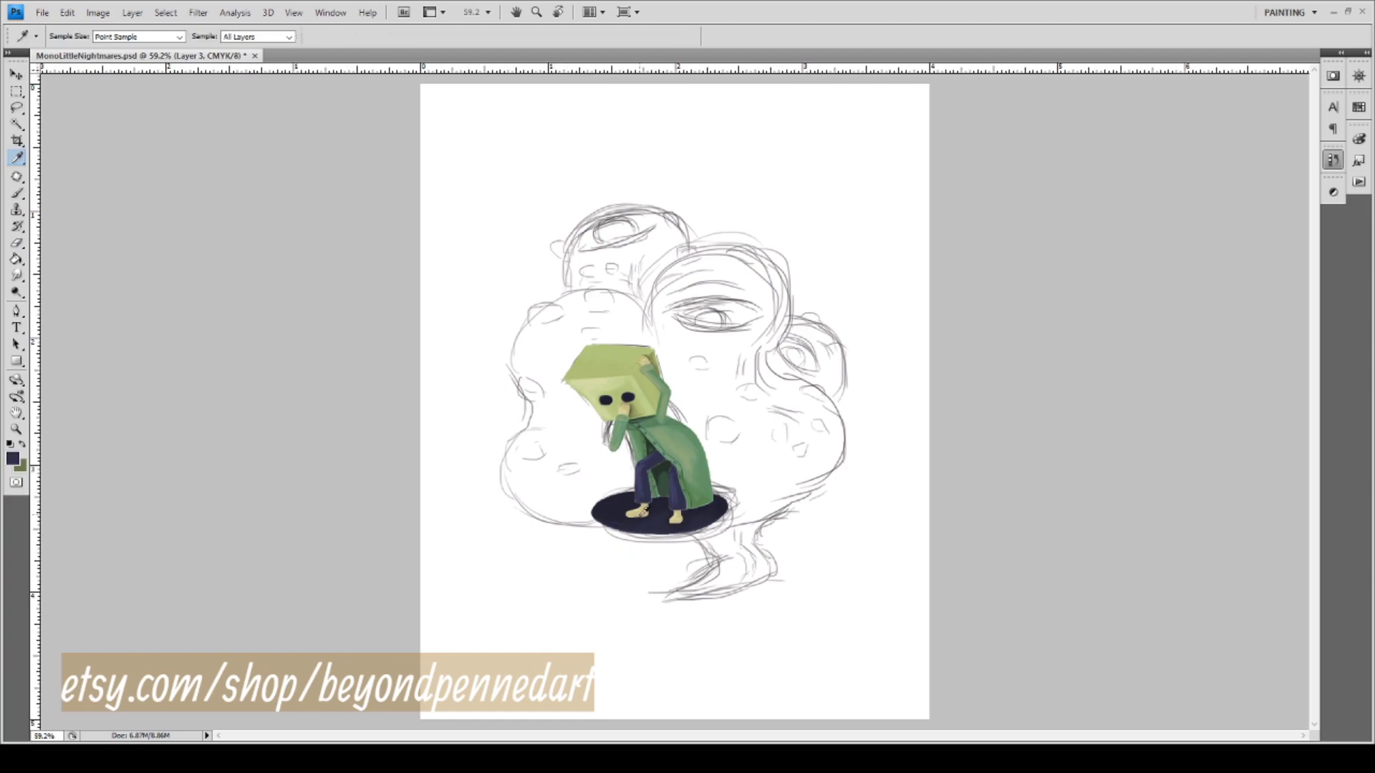
{"action": "key", "text": "b"}
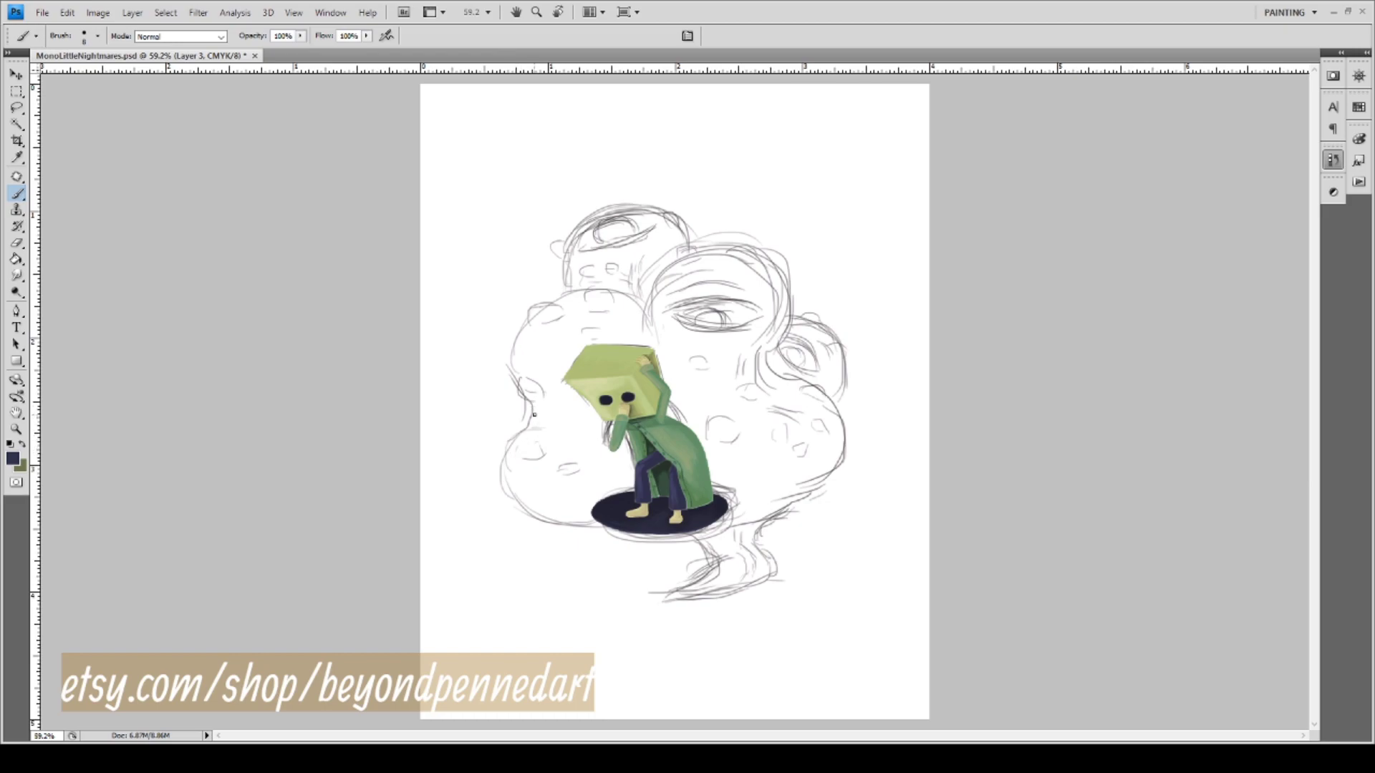
{"action": "mouse_move", "coordinate": [534, 411]}
{"action": "left_mouse_down"}
{"action": "mouse_move", "coordinate": [499, 481]}
{"action": "mouse_move", "coordinate": [503, 457]}
{"action": "mouse_move", "coordinate": [500, 473]}
{"action": "mouse_move", "coordinate": [549, 513]}
{"action": "mouse_move", "coordinate": [512, 490]}
{"action": "mouse_move", "coordinate": [565, 520]}
{"action": "mouse_move", "coordinate": [519, 497]}
{"action": "mouse_move", "coordinate": [588, 522]}
{"action": "mouse_move", "coordinate": [534, 509]}
{"action": "mouse_move", "coordinate": [613, 524]}
{"action": "left_mouse_up"}
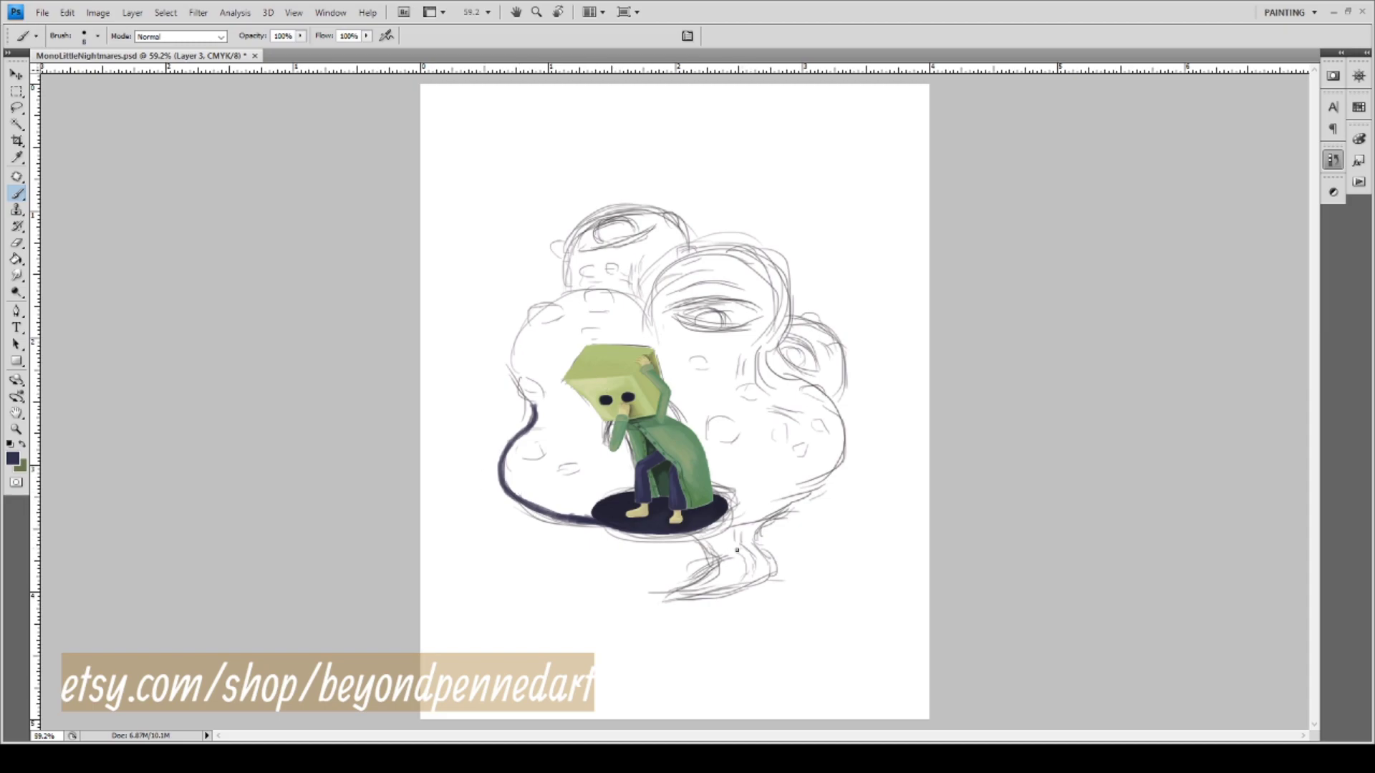
{"action": "mouse_move", "coordinate": [689, 531]}
{"action": "left_mouse_down"}
{"action": "mouse_move", "coordinate": [714, 568]}
{"action": "mouse_move", "coordinate": [661, 599]}
{"action": "mouse_move", "coordinate": [760, 591]}
{"action": "mouse_move", "coordinate": [777, 577]}
{"action": "mouse_move", "coordinate": [773, 553]}
{"action": "mouse_move", "coordinate": [767, 573]}
{"action": "mouse_move", "coordinate": [732, 591]}
{"action": "left_mouse_up"}
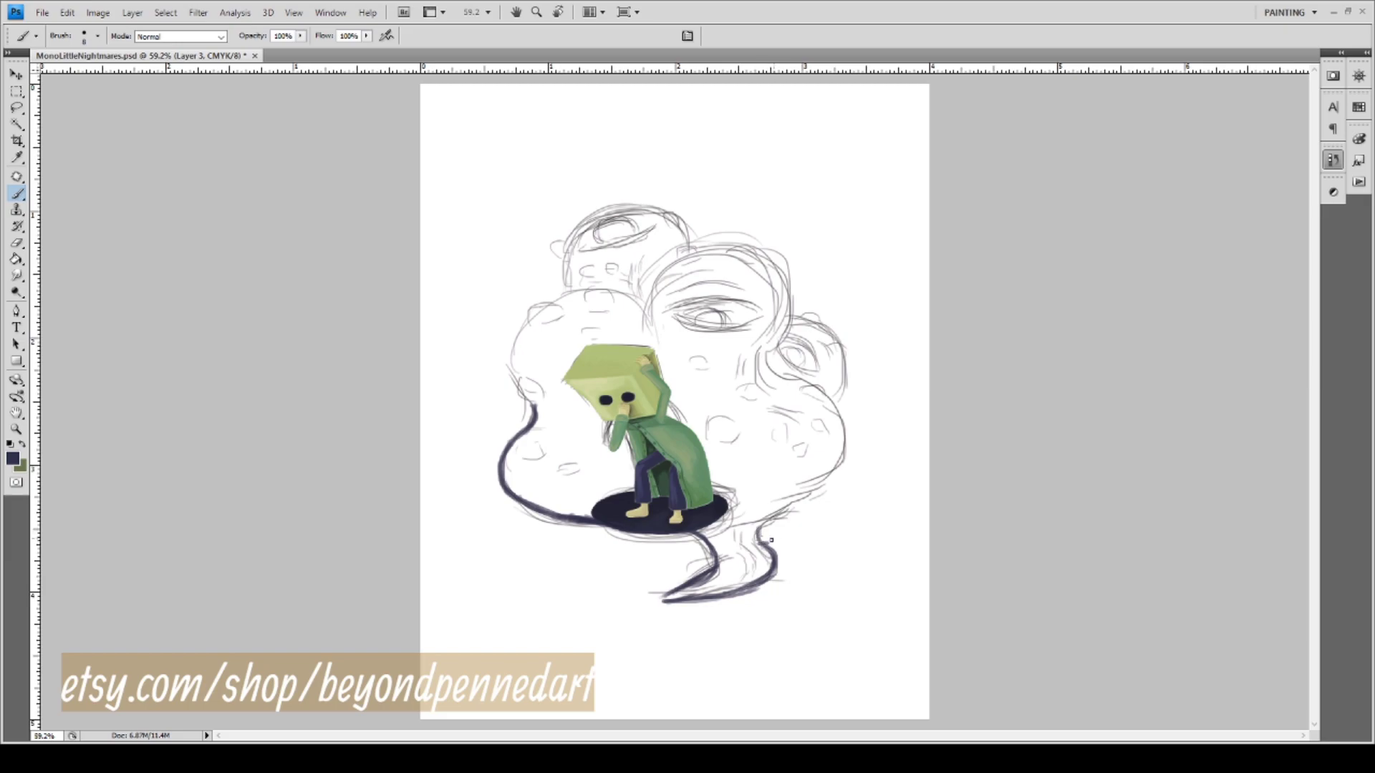
Outline the creature's right side in navy, from the base of the tail up past the small eye lobe.
{"action": "mouse_move", "coordinate": [764, 534]}
{"action": "left_mouse_down"}
{"action": "mouse_move", "coordinate": [828, 482]}
{"action": "mouse_move", "coordinate": [836, 398]}
{"action": "mouse_move", "coordinate": [844, 437]}
{"action": "left_mouse_up"}
{"action": "left_click_drag", "start_coordinate": [819, 380], "coordinate": [852, 464]}
{"action": "left_click_drag", "start_coordinate": [847, 342], "coordinate": [850, 393]}
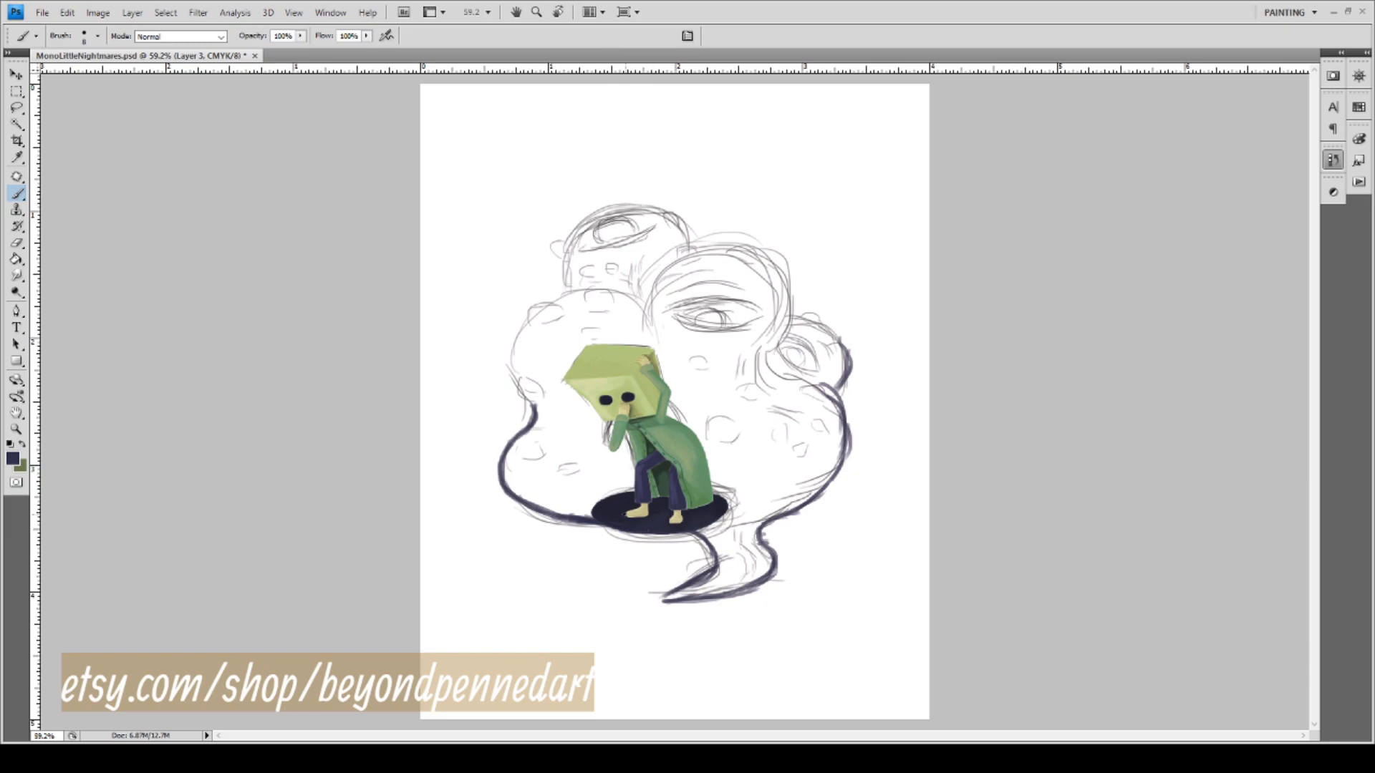
Go over the navy outline of the lower-left lobe up to the platform, making it solid and smooth.
{"action": "key", "text": "z"}
{"action": "left_click", "coordinate": [585, 486]}
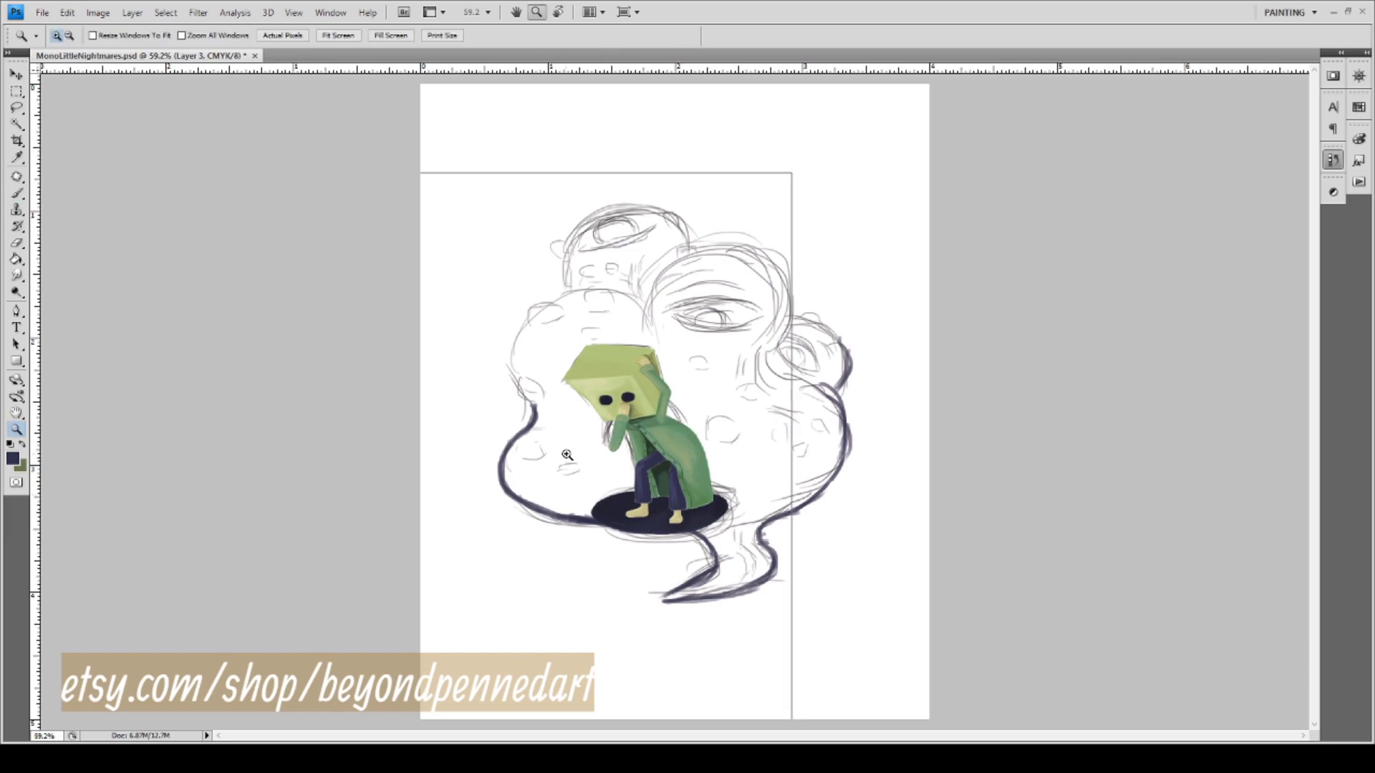
{"action": "left_click", "coordinate": [585, 486]}
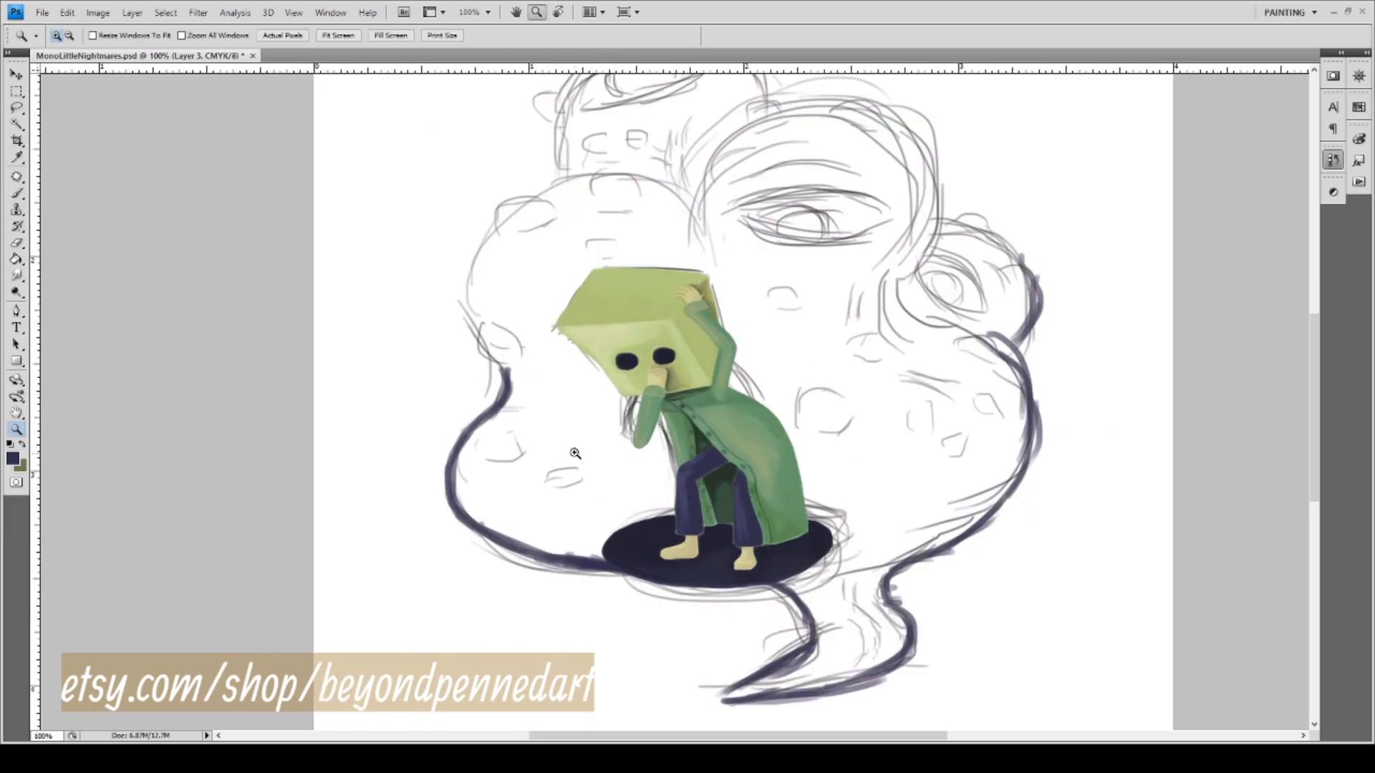
{"action": "left_click", "coordinate": [569, 472]}
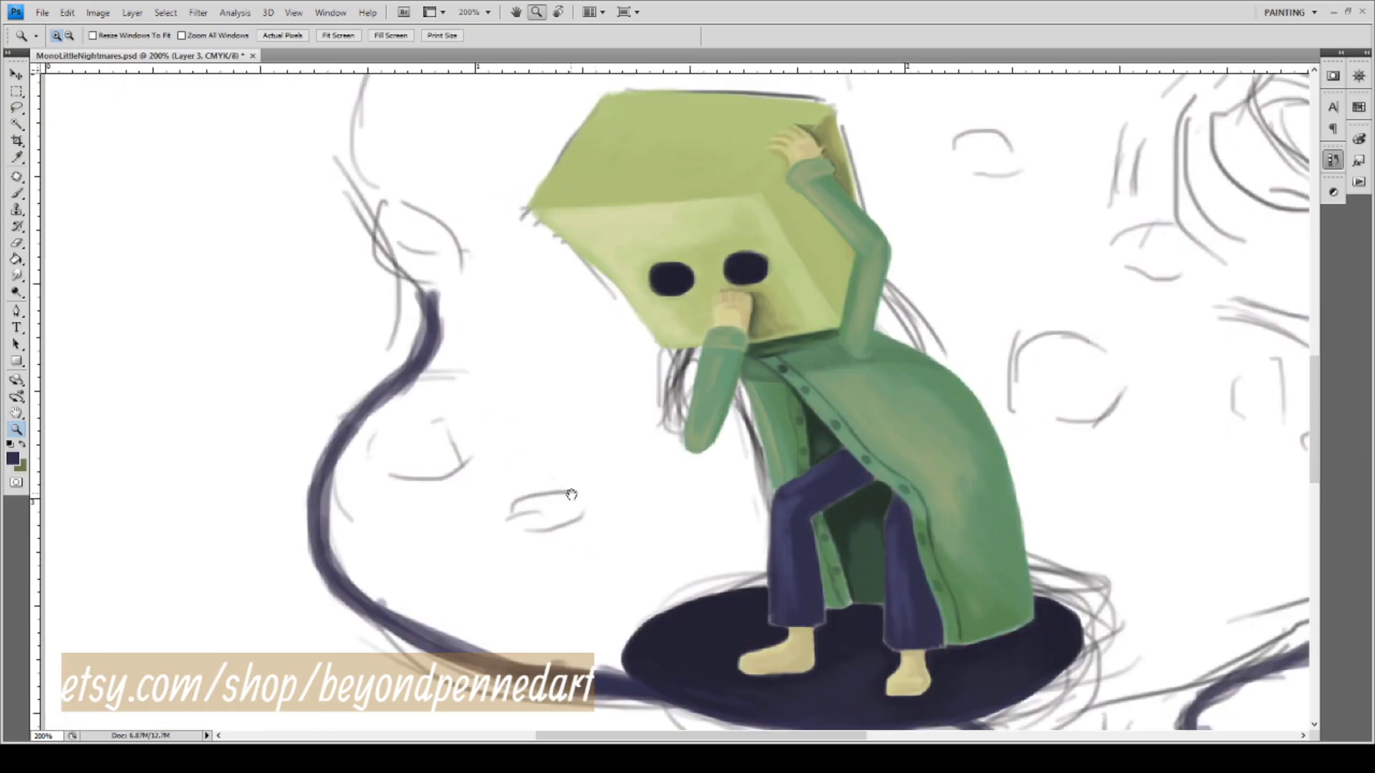
{"action": "left_click_drag", "start_coordinate": [572, 494], "coordinate": [470, 377]}
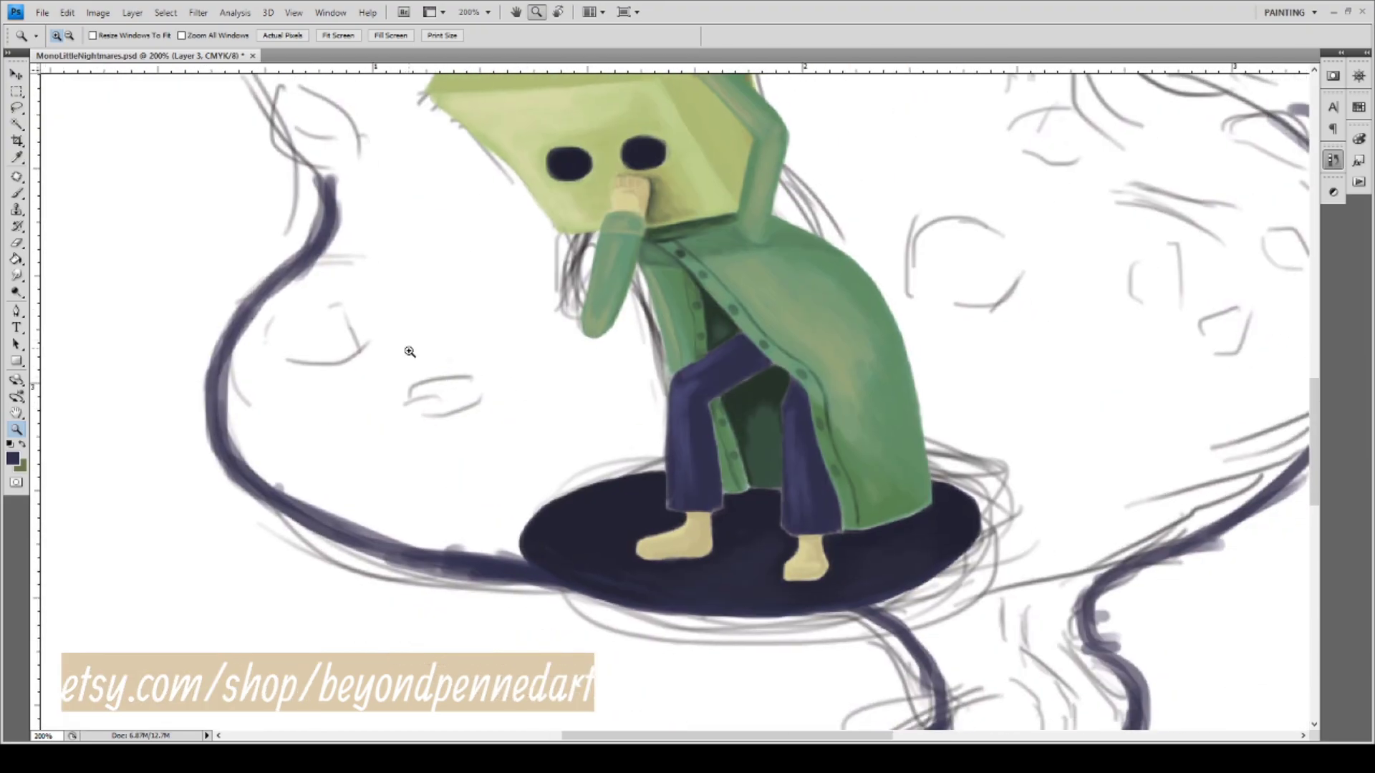
{"action": "key", "text": "b"}
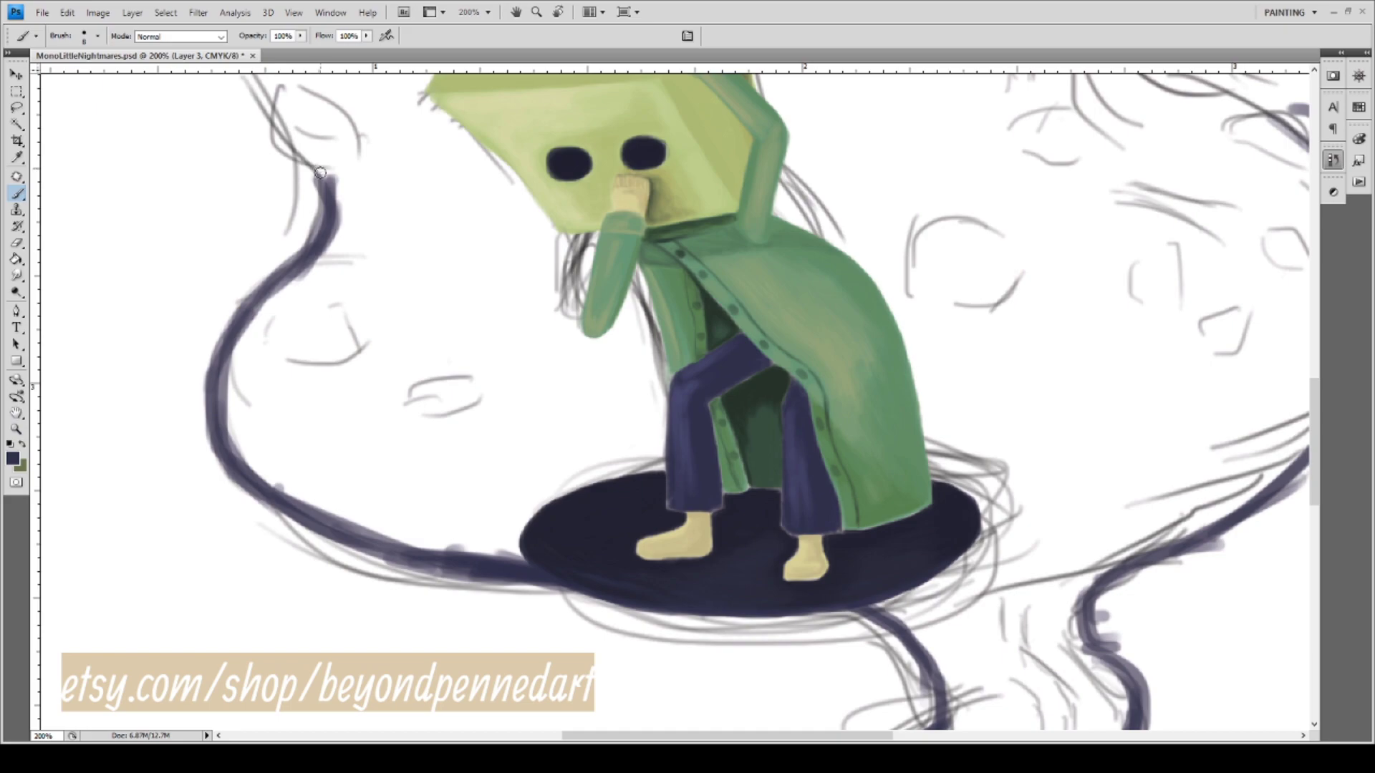
{"action": "mouse_move", "coordinate": [320, 173]}
{"action": "left_mouse_down"}
{"action": "mouse_move", "coordinate": [312, 242]}
{"action": "mouse_move", "coordinate": [324, 192]}
{"action": "mouse_move", "coordinate": [301, 258]}
{"action": "mouse_move", "coordinate": [261, 290]}
{"action": "mouse_move", "coordinate": [320, 235]}
{"action": "mouse_move", "coordinate": [286, 270]}
{"action": "mouse_move", "coordinate": [313, 249]}
{"action": "mouse_move", "coordinate": [216, 360]}
{"action": "mouse_move", "coordinate": [251, 306]}
{"action": "mouse_move", "coordinate": [213, 381]}
{"action": "mouse_move", "coordinate": [236, 336]}
{"action": "mouse_move", "coordinate": [215, 410]}
{"action": "mouse_move", "coordinate": [248, 464]}
{"action": "left_mouse_up"}
{"action": "mouse_move", "coordinate": [217, 406]}
{"action": "left_mouse_down"}
{"action": "mouse_move", "coordinate": [239, 453]}
{"action": "mouse_move", "coordinate": [223, 446]}
{"action": "mouse_move", "coordinate": [298, 498]}
{"action": "mouse_move", "coordinate": [243, 472]}
{"action": "mouse_move", "coordinate": [304, 505]}
{"action": "mouse_move", "coordinate": [260, 495]}
{"action": "mouse_move", "coordinate": [418, 566]}
{"action": "mouse_move", "coordinate": [337, 531]}
{"action": "mouse_move", "coordinate": [473, 573]}
{"action": "left_mouse_up"}
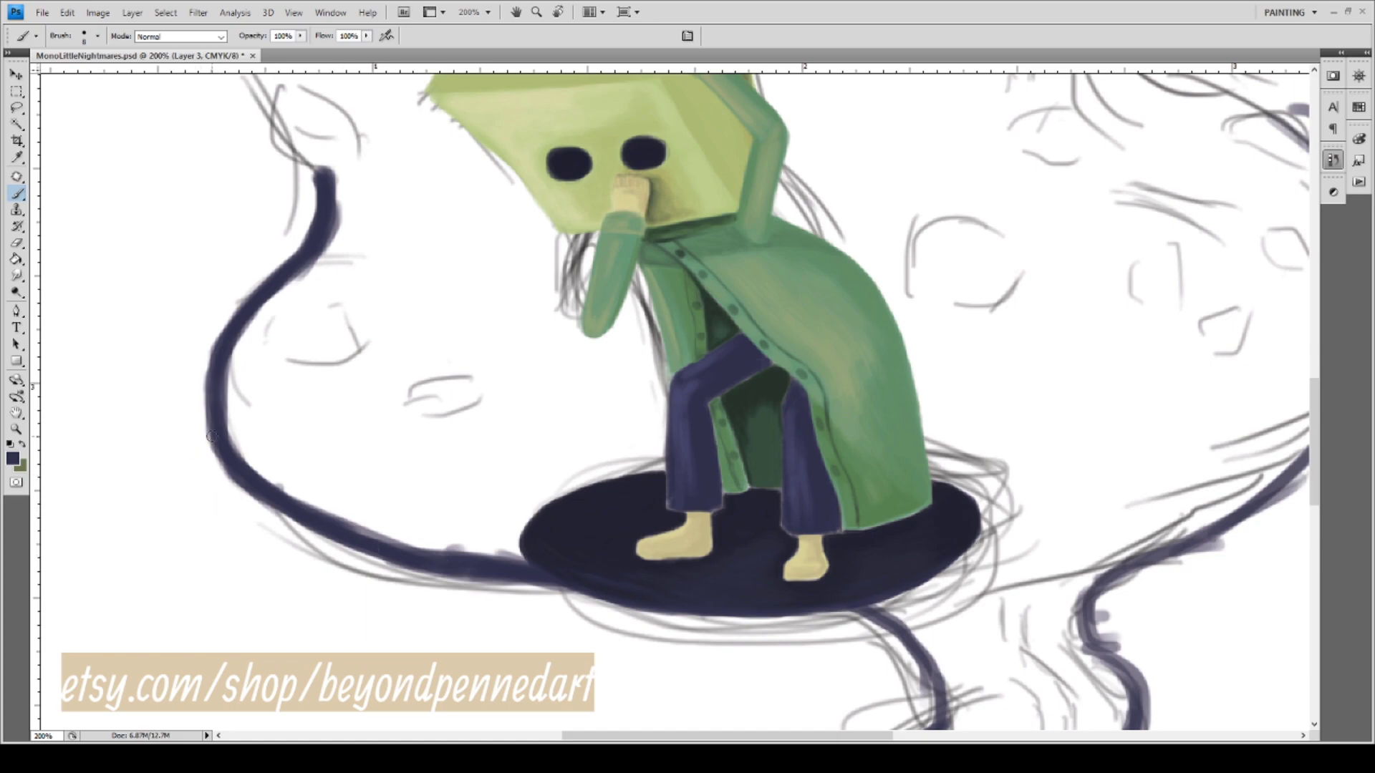
{"action": "mouse_move", "coordinate": [311, 511]}
{"action": "left_mouse_down"}
{"action": "mouse_move", "coordinate": [409, 547]}
{"action": "mouse_move", "coordinate": [379, 551]}
{"action": "mouse_move", "coordinate": [359, 539]}
{"action": "mouse_move", "coordinate": [608, 592]}
{"action": "left_mouse_up"}
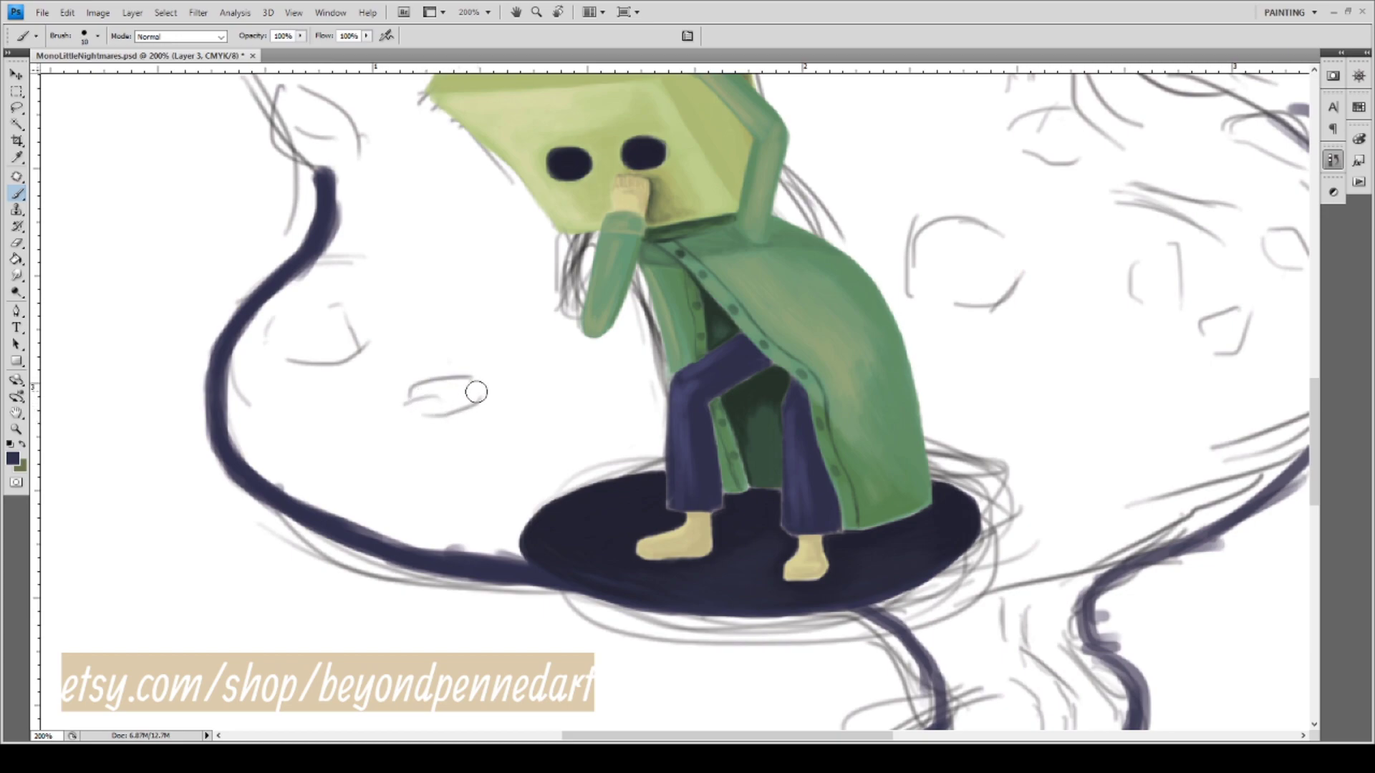
With a larger brush, fill the area behind Mono's legs and raised arm with navy, down to the platform.
{"action": "key", "text": "bracketright"}
{"action": "mouse_move", "coordinate": [522, 547]}
{"action": "left_mouse_down"}
{"action": "mouse_move", "coordinate": [523, 512]}
{"action": "mouse_move", "coordinate": [518, 543]}
{"action": "mouse_move", "coordinate": [536, 546]}
{"action": "mouse_move", "coordinate": [562, 505]}
{"action": "mouse_move", "coordinate": [557, 479]}
{"action": "mouse_move", "coordinate": [542, 555]}
{"action": "mouse_move", "coordinate": [557, 540]}
{"action": "mouse_move", "coordinate": [554, 490]}
{"action": "mouse_move", "coordinate": [515, 538]}
{"action": "mouse_move", "coordinate": [519, 515]}
{"action": "mouse_move", "coordinate": [633, 466]}
{"action": "mouse_move", "coordinate": [539, 489]}
{"action": "mouse_move", "coordinate": [673, 459]}
{"action": "mouse_move", "coordinate": [595, 479]}
{"action": "mouse_move", "coordinate": [655, 415]}
{"action": "mouse_move", "coordinate": [661, 368]}
{"action": "mouse_move", "coordinate": [651, 439]}
{"action": "mouse_move", "coordinate": [658, 370]}
{"action": "mouse_move", "coordinate": [642, 407]}
{"action": "mouse_move", "coordinate": [651, 461]}
{"action": "mouse_move", "coordinate": [592, 475]}
{"action": "mouse_move", "coordinate": [643, 426]}
{"action": "mouse_move", "coordinate": [659, 390]}
{"action": "mouse_move", "coordinate": [626, 445]}
{"action": "mouse_move", "coordinate": [661, 350]}
{"action": "mouse_move", "coordinate": [655, 417]}
{"action": "mouse_move", "coordinate": [629, 420]}
{"action": "mouse_move", "coordinate": [619, 454]}
{"action": "mouse_move", "coordinate": [607, 437]}
{"action": "mouse_move", "coordinate": [646, 409]}
{"action": "mouse_move", "coordinate": [597, 500]}
{"action": "left_mouse_up"}
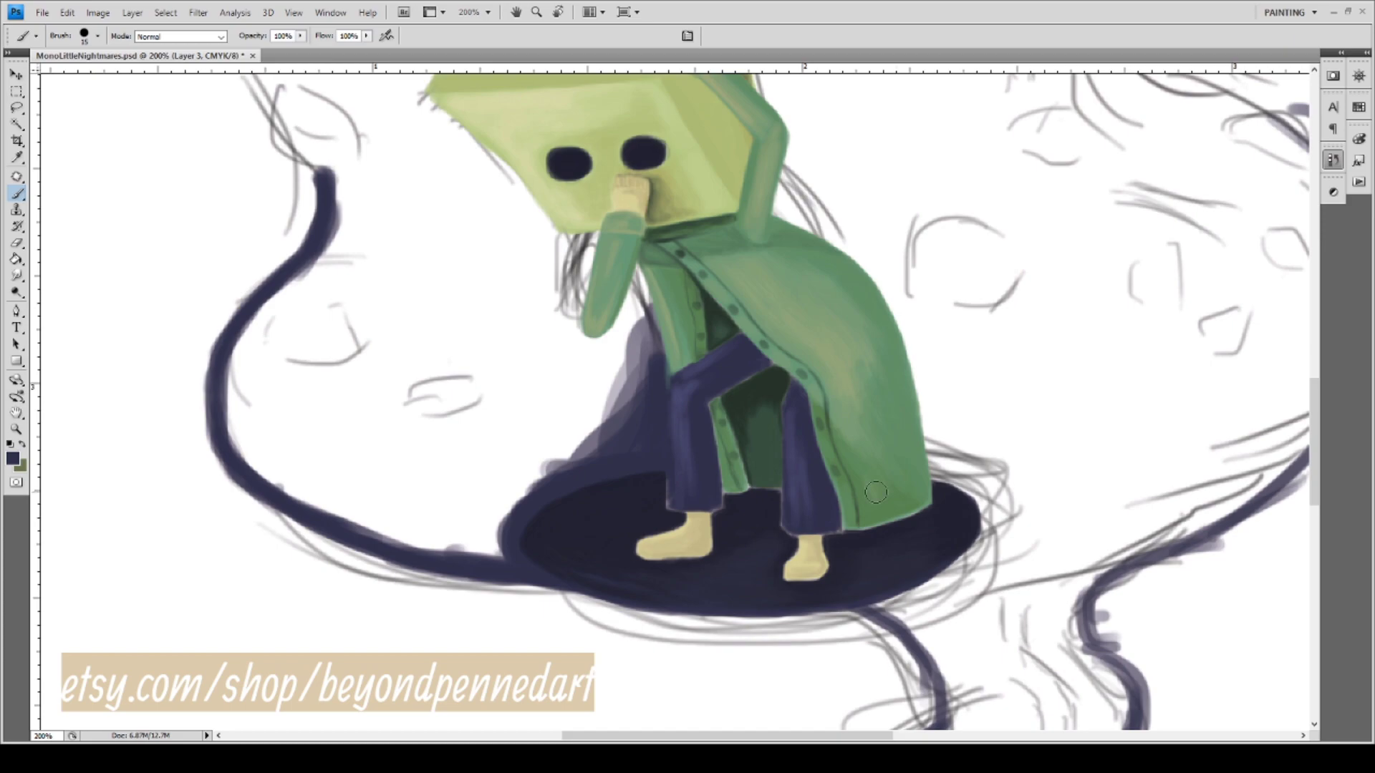
{"action": "mouse_move", "coordinate": [470, 525]}
{"action": "left_mouse_down"}
{"action": "mouse_move", "coordinate": [483, 487]}
{"action": "mouse_move", "coordinate": [473, 524]}
{"action": "mouse_move", "coordinate": [502, 476]}
{"action": "mouse_move", "coordinate": [499, 488]}
{"action": "mouse_move", "coordinate": [538, 455]}
{"action": "mouse_move", "coordinate": [496, 492]}
{"action": "mouse_move", "coordinate": [589, 425]}
{"action": "mouse_move", "coordinate": [521, 475]}
{"action": "mouse_move", "coordinate": [603, 374]}
{"action": "mouse_move", "coordinate": [611, 399]}
{"action": "mouse_move", "coordinate": [619, 314]}
{"action": "mouse_move", "coordinate": [510, 470]}
{"action": "mouse_move", "coordinate": [560, 386]}
{"action": "mouse_move", "coordinate": [524, 392]}
{"action": "mouse_move", "coordinate": [438, 459]}
{"action": "mouse_move", "coordinate": [434, 509]}
{"action": "mouse_move", "coordinate": [470, 549]}
{"action": "mouse_move", "coordinate": [326, 496]}
{"action": "mouse_move", "coordinate": [394, 519]}
{"action": "mouse_move", "coordinate": [302, 442]}
{"action": "mouse_move", "coordinate": [307, 469]}
{"action": "mouse_move", "coordinate": [349, 407]}
{"action": "mouse_move", "coordinate": [417, 403]}
{"action": "mouse_move", "coordinate": [307, 418]}
{"action": "mouse_move", "coordinate": [432, 433]}
{"action": "mouse_move", "coordinate": [411, 425]}
{"action": "mouse_move", "coordinate": [442, 424]}
{"action": "mouse_move", "coordinate": [500, 368]}
{"action": "mouse_move", "coordinate": [508, 328]}
{"action": "mouse_move", "coordinate": [513, 392]}
{"action": "mouse_move", "coordinate": [554, 381]}
{"action": "mouse_move", "coordinate": [559, 343]}
{"action": "mouse_move", "coordinate": [540, 295]}
{"action": "mouse_move", "coordinate": [514, 317]}
{"action": "mouse_move", "coordinate": [569, 290]}
{"action": "mouse_move", "coordinate": [594, 299]}
{"action": "mouse_move", "coordinate": [623, 237]}
{"action": "mouse_move", "coordinate": [619, 284]}
{"action": "mouse_move", "coordinate": [627, 250]}
{"action": "mouse_move", "coordinate": [639, 316]}
{"action": "mouse_move", "coordinate": [595, 266]}
{"action": "mouse_move", "coordinate": [553, 272]}
{"action": "mouse_move", "coordinate": [589, 231]}
{"action": "mouse_move", "coordinate": [555, 217]}
{"action": "mouse_move", "coordinate": [545, 286]}
{"action": "mouse_move", "coordinate": [528, 267]}
{"action": "mouse_move", "coordinate": [462, 397]}
{"action": "mouse_move", "coordinate": [514, 335]}
{"action": "mouse_move", "coordinate": [404, 422]}
{"action": "mouse_move", "coordinate": [461, 423]}
{"action": "mouse_move", "coordinate": [387, 462]}
{"action": "mouse_move", "coordinate": [466, 526]}
{"action": "left_mouse_up"}
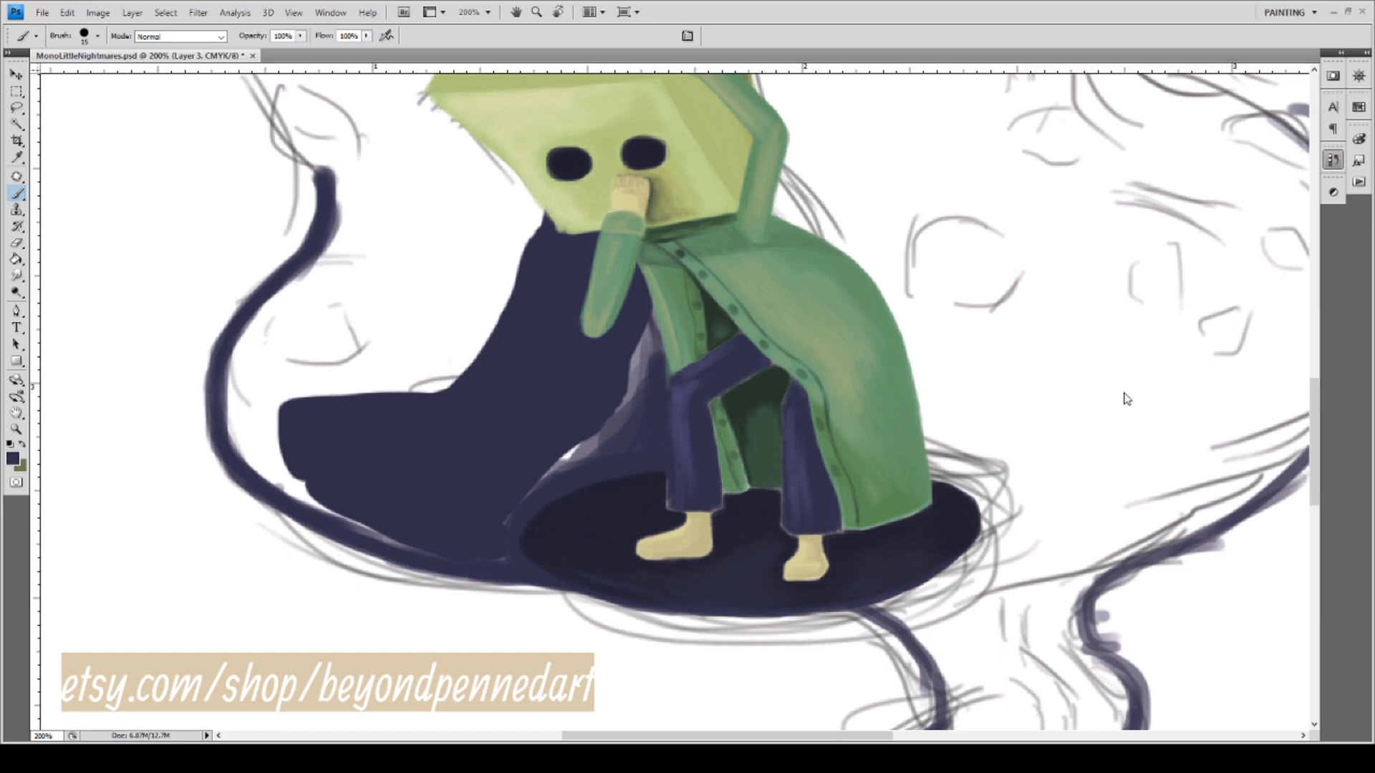
{"action": "mouse_move", "coordinate": [490, 468]}
{"action": "left_mouse_down"}
{"action": "mouse_move", "coordinate": [562, 459]}
{"action": "mouse_move", "coordinate": [524, 512]}
{"action": "left_mouse_up"}
{"action": "mouse_move", "coordinate": [530, 499]}
{"action": "left_mouse_down"}
{"action": "mouse_move", "coordinate": [548, 453]}
{"action": "mouse_move", "coordinate": [502, 533]}
{"action": "mouse_move", "coordinate": [539, 512]}
{"action": "mouse_move", "coordinate": [605, 415]}
{"action": "mouse_move", "coordinate": [562, 478]}
{"action": "mouse_move", "coordinate": [681, 384]}
{"action": "mouse_move", "coordinate": [562, 460]}
{"action": "mouse_move", "coordinate": [591, 460]}
{"action": "left_mouse_up"}
{"action": "mouse_move", "coordinate": [669, 363]}
{"action": "left_mouse_down"}
{"action": "mouse_move", "coordinate": [647, 388]}
{"action": "mouse_move", "coordinate": [671, 302]}
{"action": "mouse_move", "coordinate": [655, 387]}
{"action": "mouse_move", "coordinate": [648, 354]}
{"action": "mouse_move", "coordinate": [619, 414]}
{"action": "left_mouse_up"}
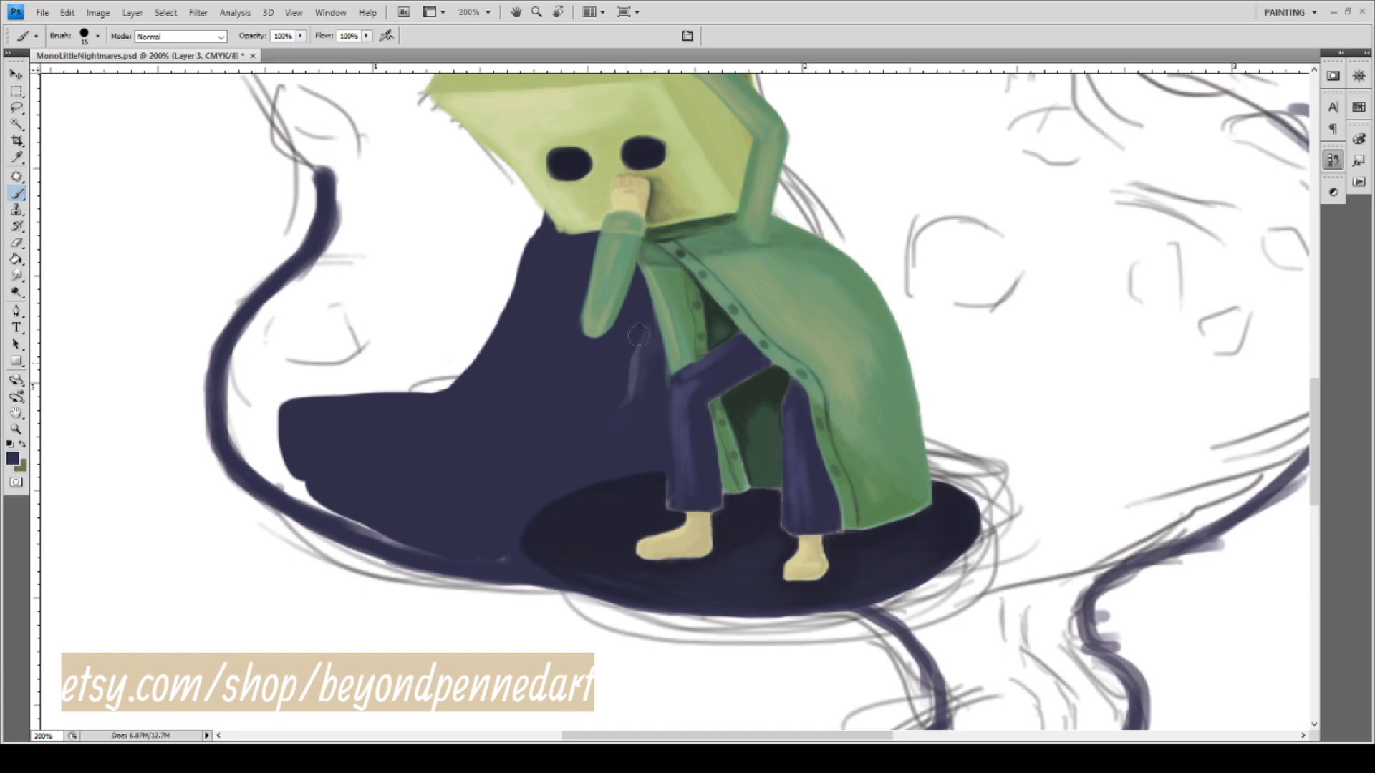
{"action": "mouse_move", "coordinate": [641, 347]}
{"action": "left_mouse_down"}
{"action": "mouse_move", "coordinate": [617, 401]}
{"action": "mouse_move", "coordinate": [657, 323]}
{"action": "left_mouse_up"}
Extend the navy fill to the lower-left lobe's outline and up its inner curve beneath the box head.
{"action": "mouse_move", "coordinate": [428, 549]}
{"action": "left_mouse_down"}
{"action": "mouse_move", "coordinate": [390, 543]}
{"action": "mouse_move", "coordinate": [531, 560]}
{"action": "mouse_move", "coordinate": [454, 517]}
{"action": "mouse_move", "coordinate": [465, 560]}
{"action": "mouse_move", "coordinate": [217, 454]}
{"action": "mouse_move", "coordinate": [386, 539]}
{"action": "mouse_move", "coordinate": [239, 431]}
{"action": "mouse_move", "coordinate": [308, 506]}
{"action": "mouse_move", "coordinate": [228, 414]}
{"action": "mouse_move", "coordinate": [243, 439]}
{"action": "mouse_move", "coordinate": [253, 366]}
{"action": "mouse_move", "coordinate": [236, 345]}
{"action": "mouse_move", "coordinate": [287, 484]}
{"action": "mouse_move", "coordinate": [232, 382]}
{"action": "mouse_move", "coordinate": [328, 481]}
{"action": "mouse_move", "coordinate": [303, 488]}
{"action": "mouse_move", "coordinate": [258, 393]}
{"action": "mouse_move", "coordinate": [321, 492]}
{"action": "mouse_move", "coordinate": [263, 409]}
{"action": "mouse_move", "coordinate": [301, 489]}
{"action": "left_mouse_up"}
{"action": "mouse_move", "coordinate": [301, 441]}
{"action": "left_mouse_down"}
{"action": "mouse_move", "coordinate": [342, 486]}
{"action": "mouse_move", "coordinate": [315, 404]}
{"action": "mouse_move", "coordinate": [248, 376]}
{"action": "mouse_move", "coordinate": [354, 413]}
{"action": "left_mouse_up"}
{"action": "mouse_move", "coordinate": [330, 497]}
{"action": "left_mouse_down"}
{"action": "mouse_move", "coordinate": [318, 405]}
{"action": "mouse_move", "coordinate": [240, 419]}
{"action": "left_mouse_up"}
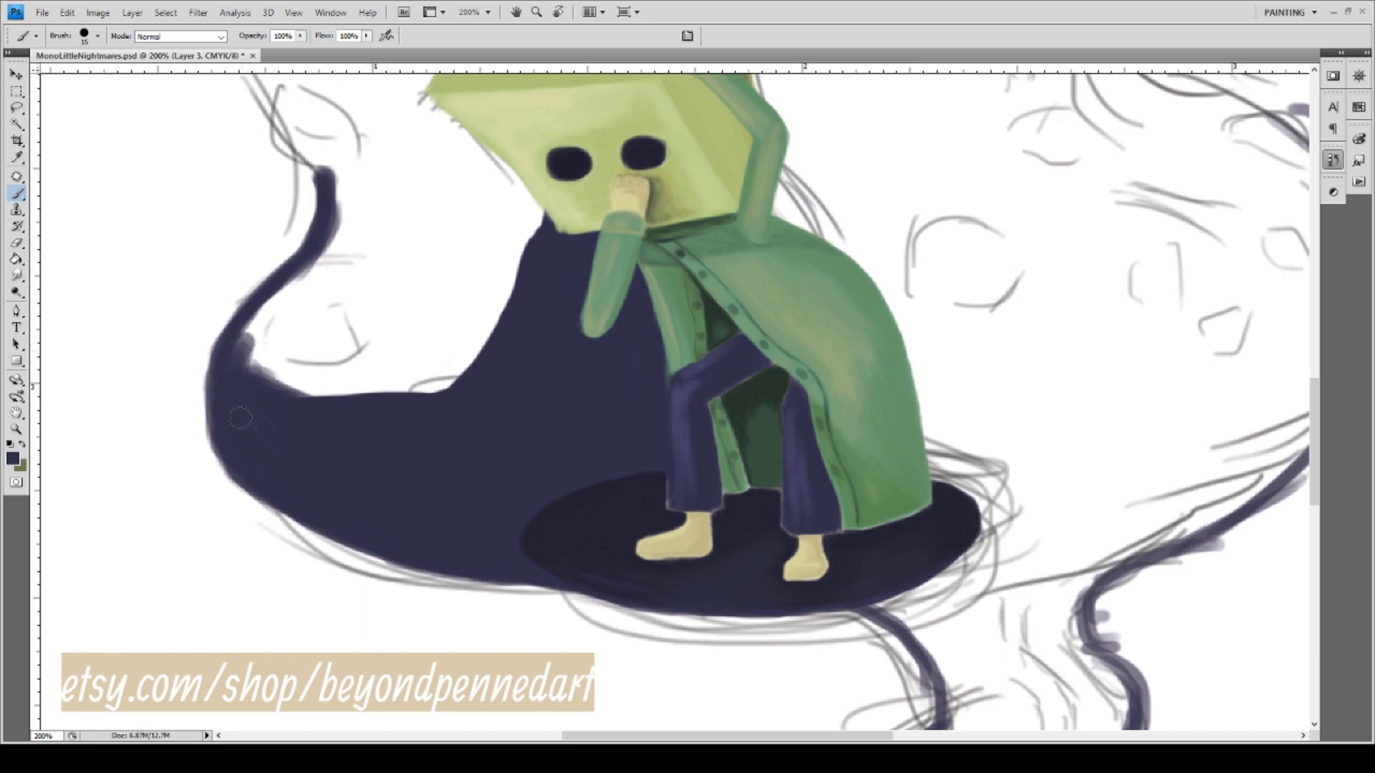
{"action": "mouse_move", "coordinate": [497, 401]}
{"action": "left_mouse_down"}
{"action": "mouse_move", "coordinate": [415, 397]}
{"action": "mouse_move", "coordinate": [531, 281]}
{"action": "mouse_move", "coordinate": [456, 368]}
{"action": "mouse_move", "coordinate": [523, 280]}
{"action": "mouse_move", "coordinate": [533, 222]}
{"action": "mouse_move", "coordinate": [498, 230]}
{"action": "mouse_move", "coordinate": [498, 351]}
{"action": "mouse_move", "coordinate": [510, 218]}
{"action": "mouse_move", "coordinate": [493, 226]}
{"action": "mouse_move", "coordinate": [536, 291]}
{"action": "mouse_move", "coordinate": [558, 286]}
{"action": "mouse_move", "coordinate": [566, 247]}
{"action": "mouse_move", "coordinate": [491, 209]}
{"action": "mouse_move", "coordinate": [502, 205]}
{"action": "mouse_move", "coordinate": [542, 222]}
{"action": "mouse_move", "coordinate": [531, 247]}
{"action": "mouse_move", "coordinate": [503, 224]}
{"action": "mouse_move", "coordinate": [510, 290]}
{"action": "left_mouse_up"}
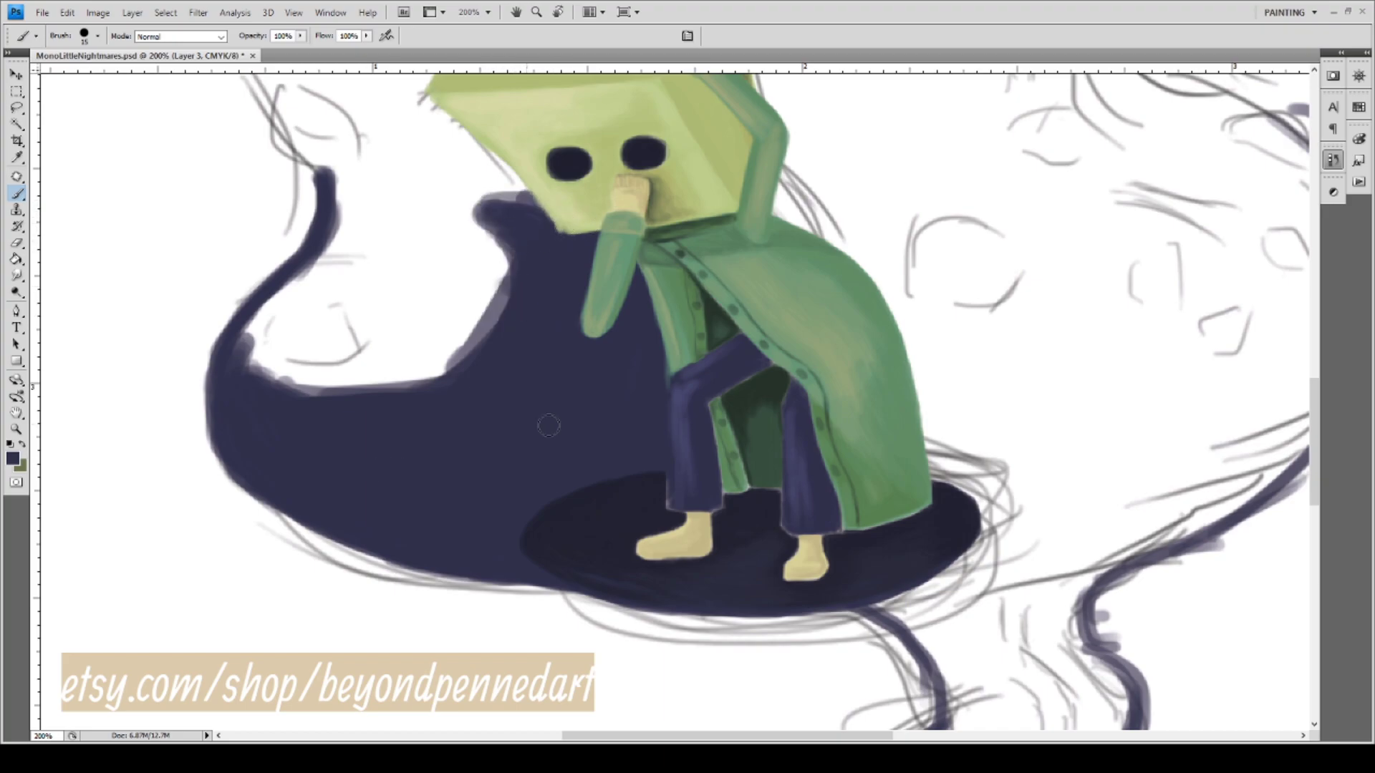
Switch to dark red and paint a band along the inside of the left lobe's outline, overlapping the navy.
{"action": "mouse_move", "coordinate": [581, 368]}
{"action": "left_mouse_down"}
{"action": "mouse_move", "coordinate": [466, 552]}
{"action": "mouse_move", "coordinate": [501, 498]}
{"action": "left_mouse_up"}
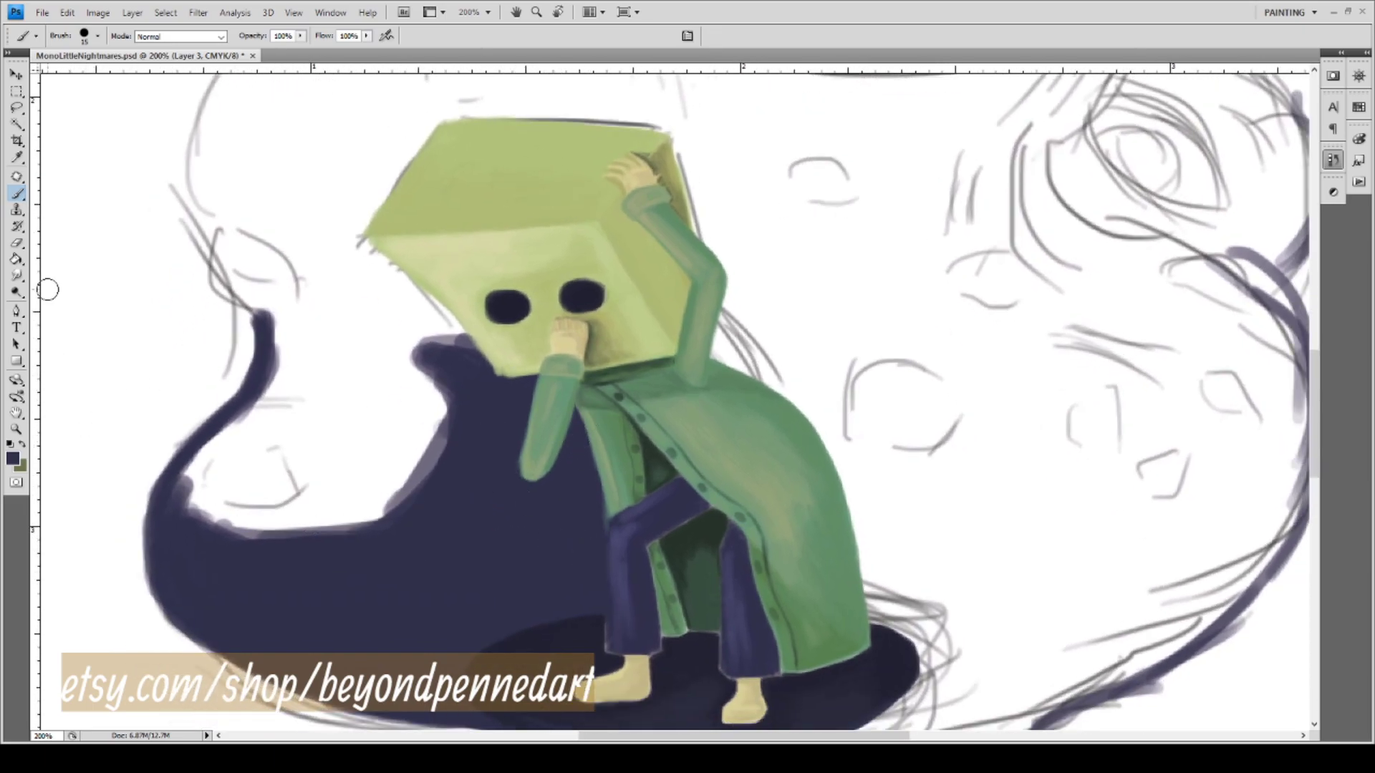
{"action": "key", "text": "i"}
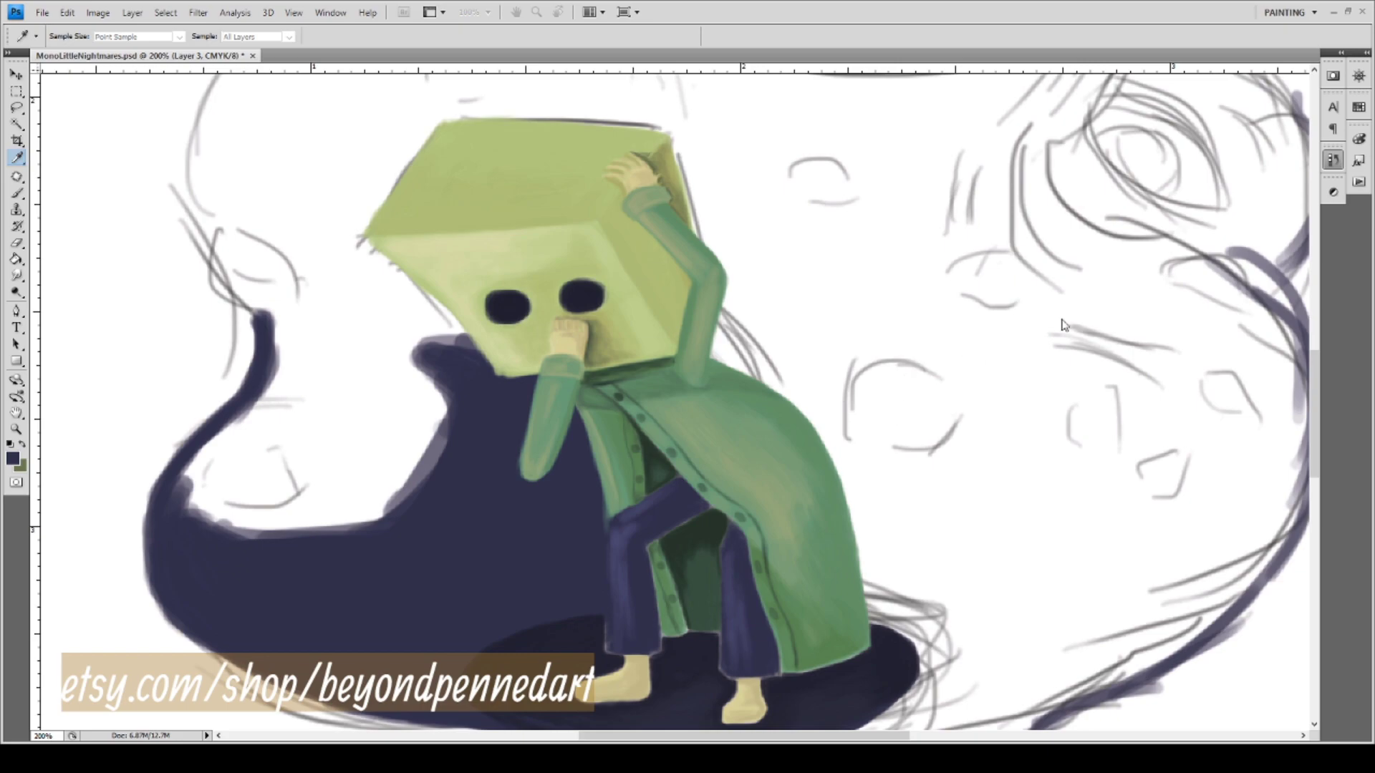
{"action": "key", "text": "b"}
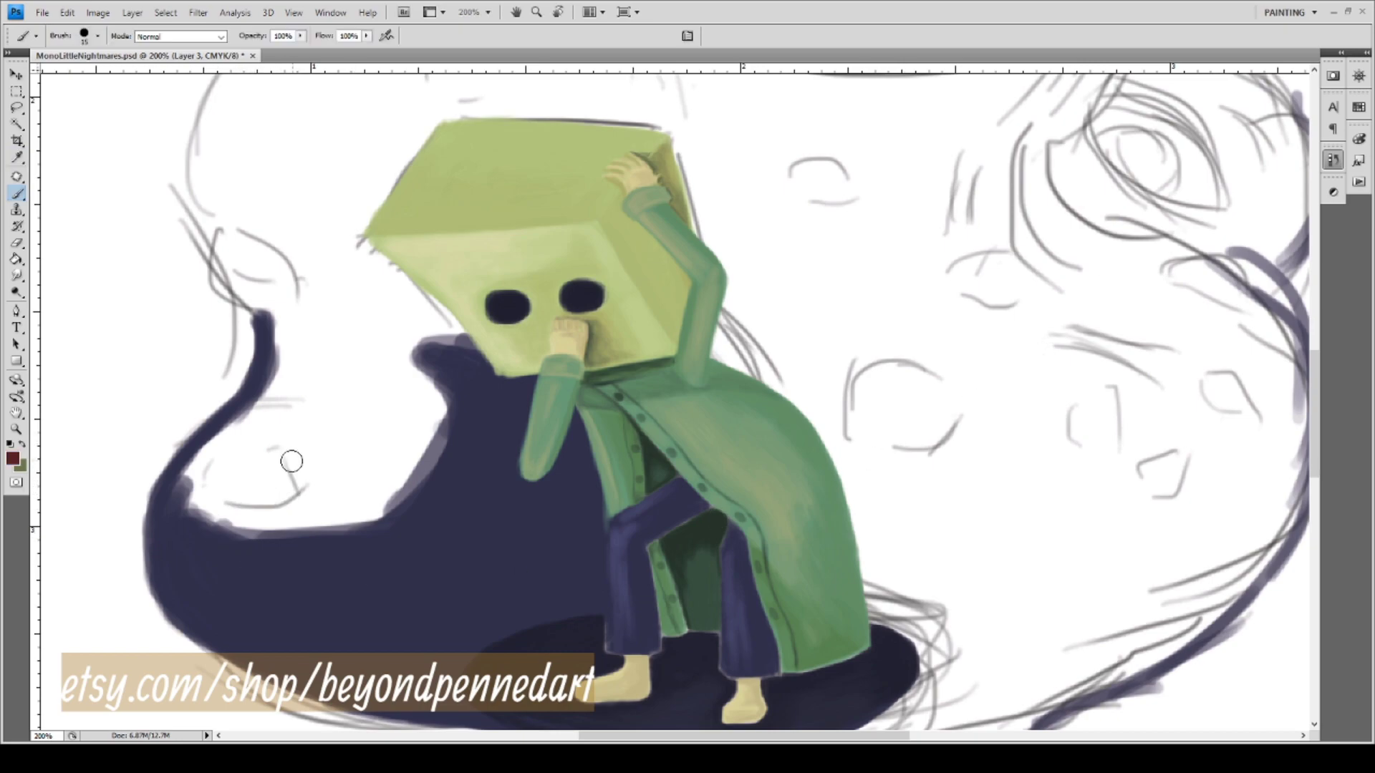
{"action": "mouse_move", "coordinate": [216, 482]}
{"action": "left_mouse_down"}
{"action": "mouse_move", "coordinate": [297, 408]}
{"action": "mouse_move", "coordinate": [241, 429]}
{"action": "mouse_move", "coordinate": [189, 474]}
{"action": "mouse_move", "coordinate": [290, 379]}
{"action": "mouse_move", "coordinate": [270, 393]}
{"action": "mouse_move", "coordinate": [285, 329]}
{"action": "mouse_move", "coordinate": [287, 383]}
{"action": "mouse_move", "coordinate": [283, 315]}
{"action": "mouse_move", "coordinate": [270, 414]}
{"action": "mouse_move", "coordinate": [274, 369]}
{"action": "left_mouse_up"}
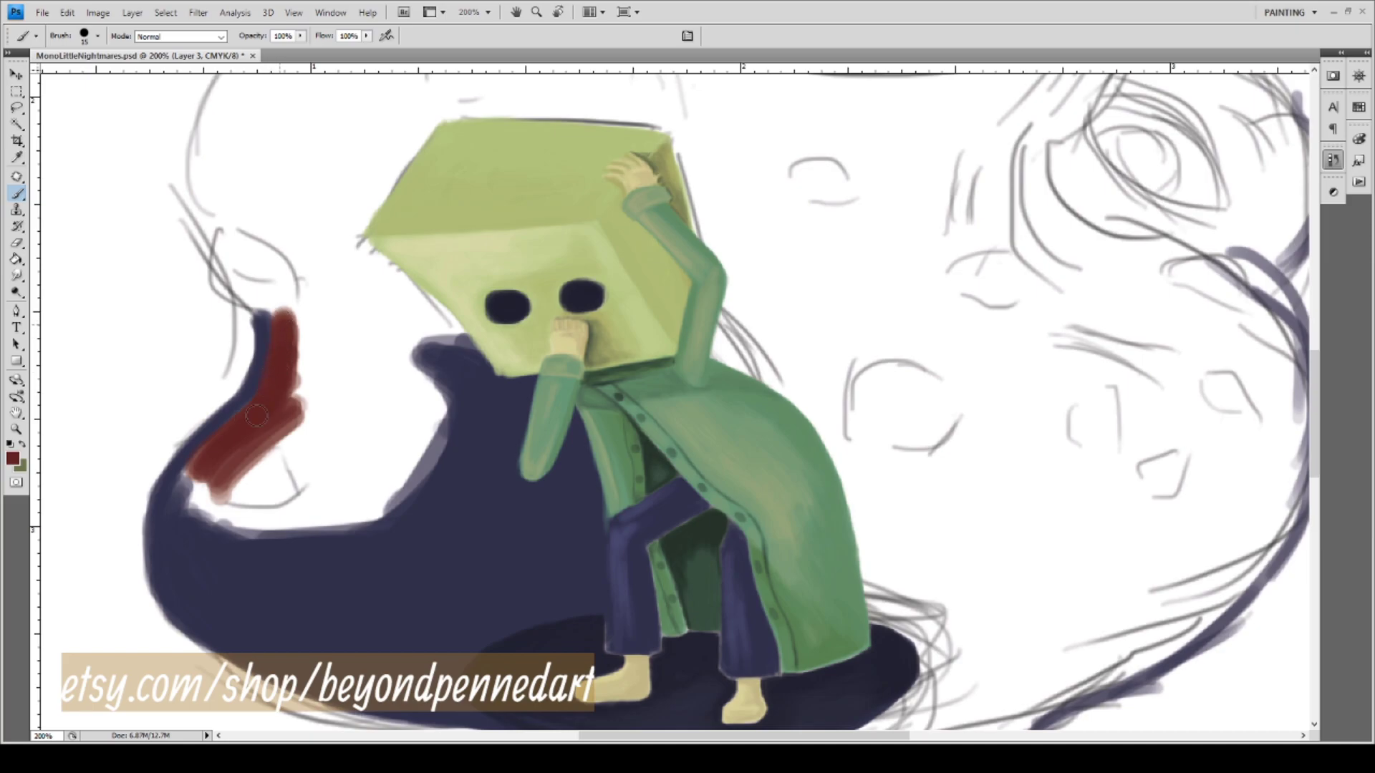
{"action": "mouse_move", "coordinate": [270, 317]}
{"action": "left_mouse_down"}
{"action": "mouse_move", "coordinate": [241, 433]}
{"action": "mouse_move", "coordinate": [278, 317]}
{"action": "mouse_move", "coordinate": [260, 374]}
{"action": "left_mouse_up"}
{"action": "mouse_move", "coordinate": [209, 453]}
{"action": "left_mouse_down"}
{"action": "mouse_move", "coordinate": [188, 508]}
{"action": "mouse_move", "coordinate": [228, 442]}
{"action": "mouse_move", "coordinate": [208, 537]}
{"action": "mouse_move", "coordinate": [214, 442]}
{"action": "mouse_move", "coordinate": [192, 501]}
{"action": "left_mouse_up"}
{"action": "mouse_move", "coordinate": [216, 584]}
{"action": "left_mouse_down"}
{"action": "mouse_move", "coordinate": [199, 469]}
{"action": "mouse_move", "coordinate": [219, 561]}
{"action": "mouse_move", "coordinate": [217, 462]}
{"action": "mouse_move", "coordinate": [241, 567]}
{"action": "mouse_move", "coordinate": [195, 471]}
{"action": "mouse_move", "coordinate": [232, 575]}
{"action": "mouse_move", "coordinate": [209, 485]}
{"action": "mouse_move", "coordinate": [250, 576]}
{"action": "mouse_move", "coordinate": [225, 466]}
{"action": "mouse_move", "coordinate": [285, 577]}
{"action": "mouse_move", "coordinate": [229, 477]}
{"action": "mouse_move", "coordinate": [262, 559]}
{"action": "mouse_move", "coordinate": [209, 491]}
{"action": "mouse_move", "coordinate": [227, 498]}
{"action": "mouse_move", "coordinate": [224, 526]}
{"action": "mouse_move", "coordinate": [237, 463]}
{"action": "left_mouse_up"}
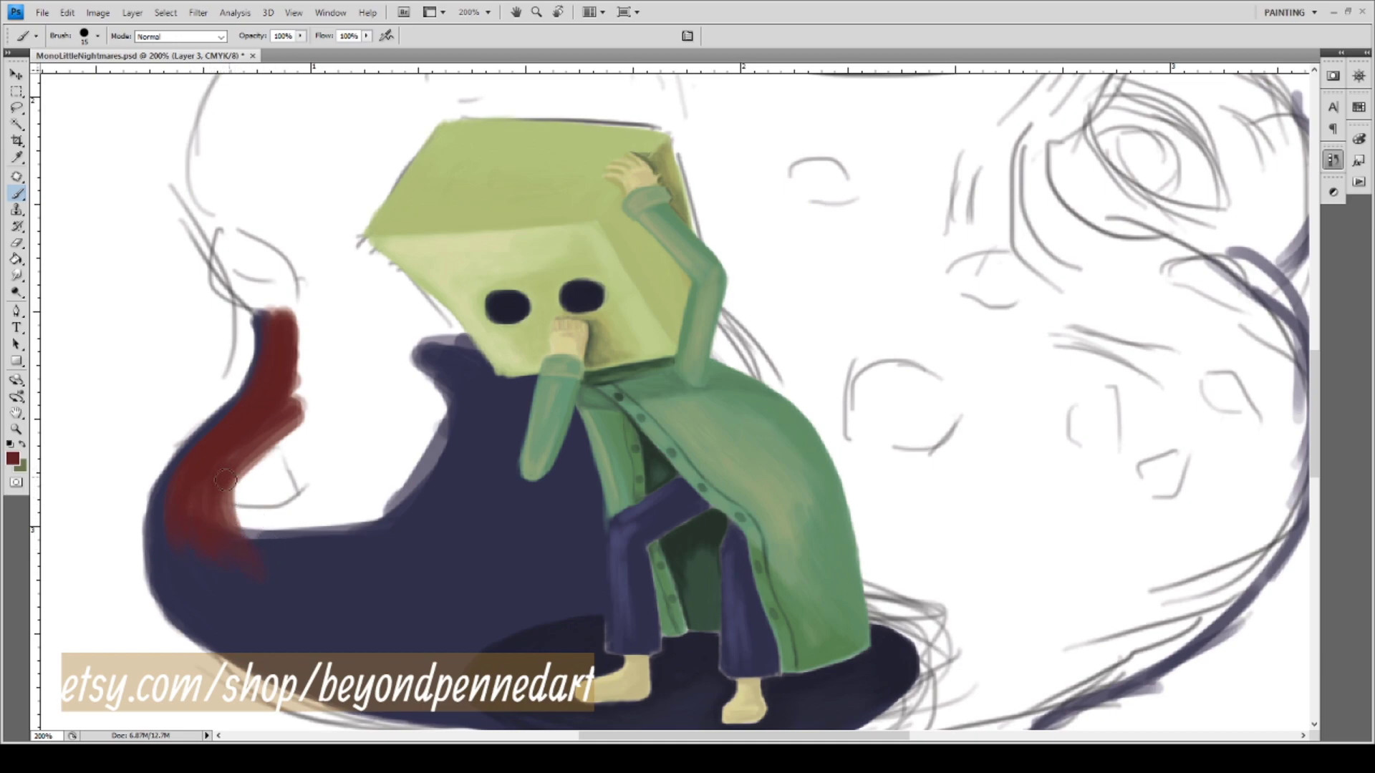
Continue the dark red across the top of the left lobe and down its right side over the navy.
{"action": "mouse_move", "coordinate": [306, 344]}
{"action": "left_mouse_down"}
{"action": "mouse_move", "coordinate": [313, 423]}
{"action": "mouse_move", "coordinate": [310, 325]}
{"action": "mouse_move", "coordinate": [298, 358]}
{"action": "mouse_move", "coordinate": [298, 321]}
{"action": "mouse_move", "coordinate": [327, 393]}
{"action": "mouse_move", "coordinate": [334, 353]}
{"action": "mouse_move", "coordinate": [351, 399]}
{"action": "mouse_move", "coordinate": [327, 421]}
{"action": "mouse_move", "coordinate": [381, 423]}
{"action": "mouse_move", "coordinate": [371, 349]}
{"action": "mouse_move", "coordinate": [424, 429]}
{"action": "mouse_move", "coordinate": [377, 337]}
{"action": "mouse_move", "coordinate": [442, 435]}
{"action": "mouse_move", "coordinate": [399, 350]}
{"action": "mouse_move", "coordinate": [443, 425]}
{"action": "mouse_move", "coordinate": [411, 351]}
{"action": "mouse_move", "coordinate": [442, 466]}
{"action": "left_mouse_up"}
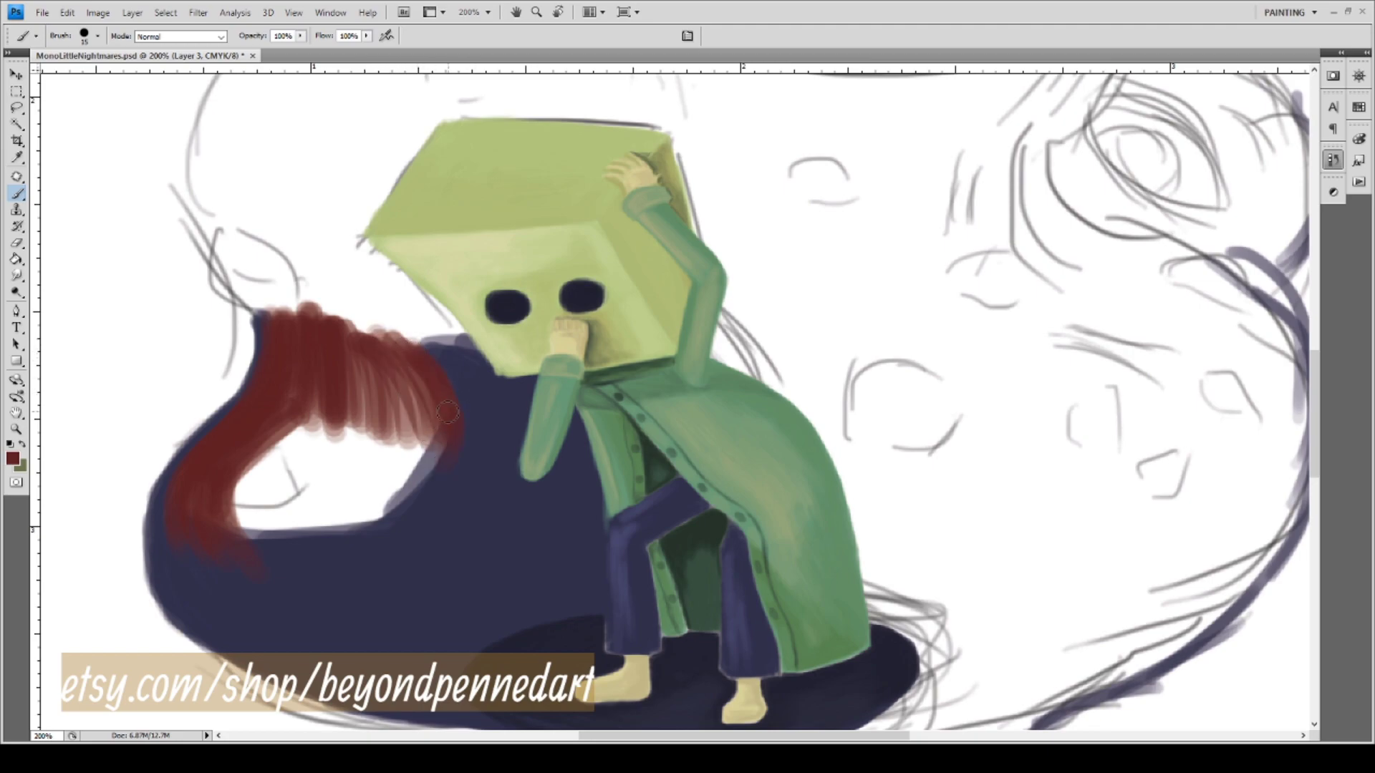
{"action": "mouse_move", "coordinate": [452, 382]}
{"action": "left_mouse_down"}
{"action": "mouse_move", "coordinate": [466, 421]}
{"action": "mouse_move", "coordinate": [441, 393]}
{"action": "mouse_move", "coordinate": [466, 388]}
{"action": "mouse_move", "coordinate": [455, 485]}
{"action": "mouse_move", "coordinate": [442, 348]}
{"action": "left_mouse_up"}
{"action": "mouse_move", "coordinate": [441, 408]}
{"action": "left_mouse_down"}
{"action": "mouse_move", "coordinate": [372, 544]}
{"action": "mouse_move", "coordinate": [433, 409]}
{"action": "mouse_move", "coordinate": [375, 522]}
{"action": "mouse_move", "coordinate": [430, 408]}
{"action": "mouse_move", "coordinate": [391, 512]}
{"action": "left_mouse_up"}
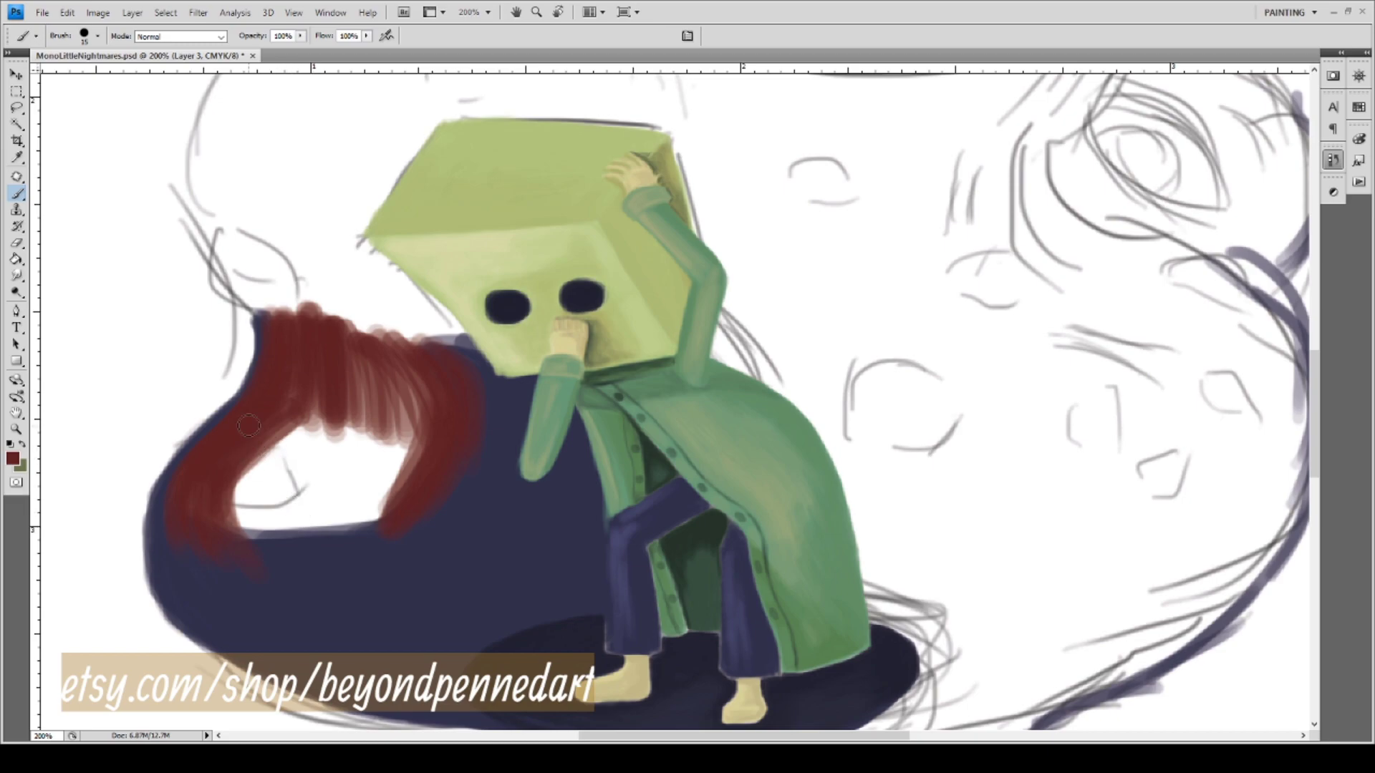
Fill the left half of the lobe's white gap with vertical dark red strokes reaching into the navy.
{"action": "left_click_drag", "start_coordinate": [326, 395], "coordinate": [247, 501]}
{"action": "left_click_drag", "start_coordinate": [291, 391], "coordinate": [229, 537]}
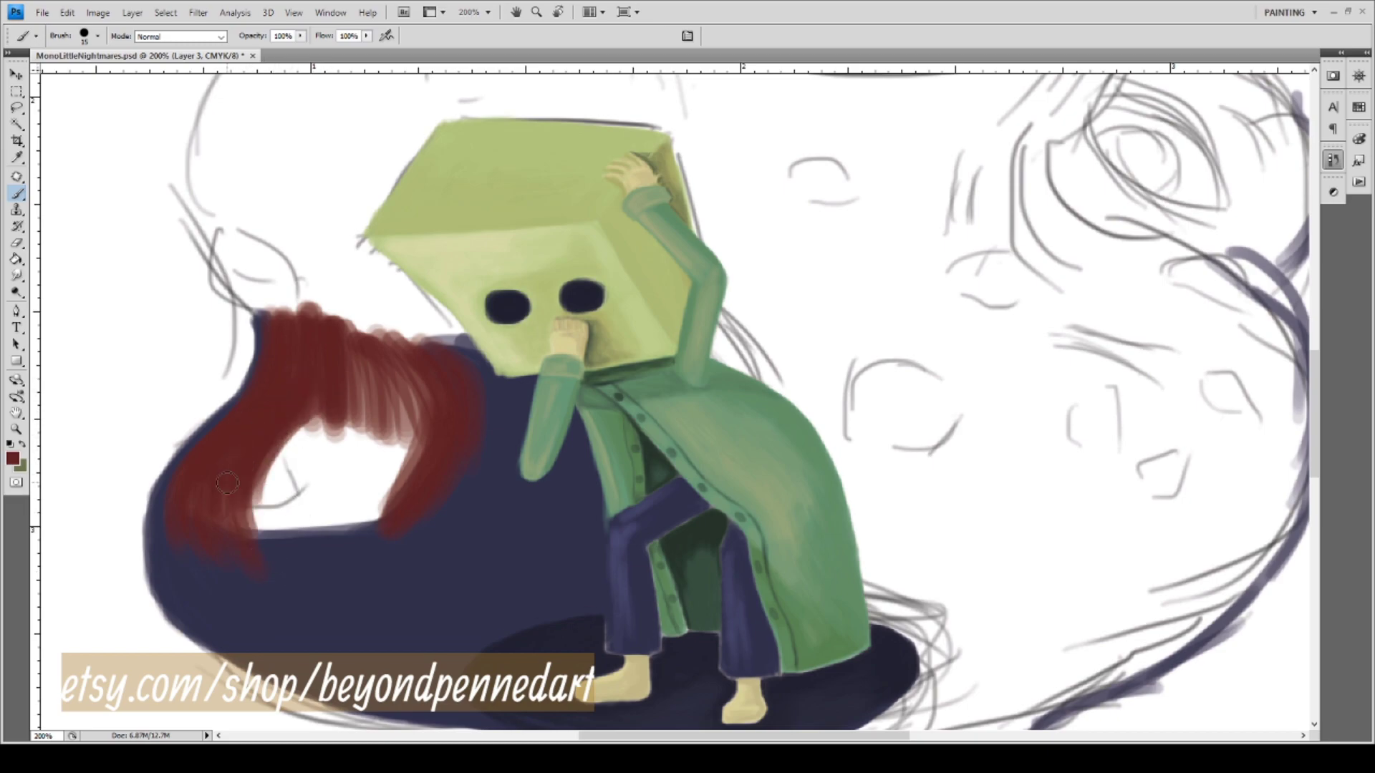
{"action": "mouse_move", "coordinate": [272, 439]}
{"action": "left_mouse_down"}
{"action": "mouse_move", "coordinate": [304, 575]}
{"action": "mouse_move", "coordinate": [280, 448]}
{"action": "mouse_move", "coordinate": [260, 514]}
{"action": "mouse_move", "coordinate": [293, 467]}
{"action": "mouse_move", "coordinate": [258, 511]}
{"action": "mouse_move", "coordinate": [281, 432]}
{"action": "mouse_move", "coordinate": [251, 530]}
{"action": "left_mouse_up"}
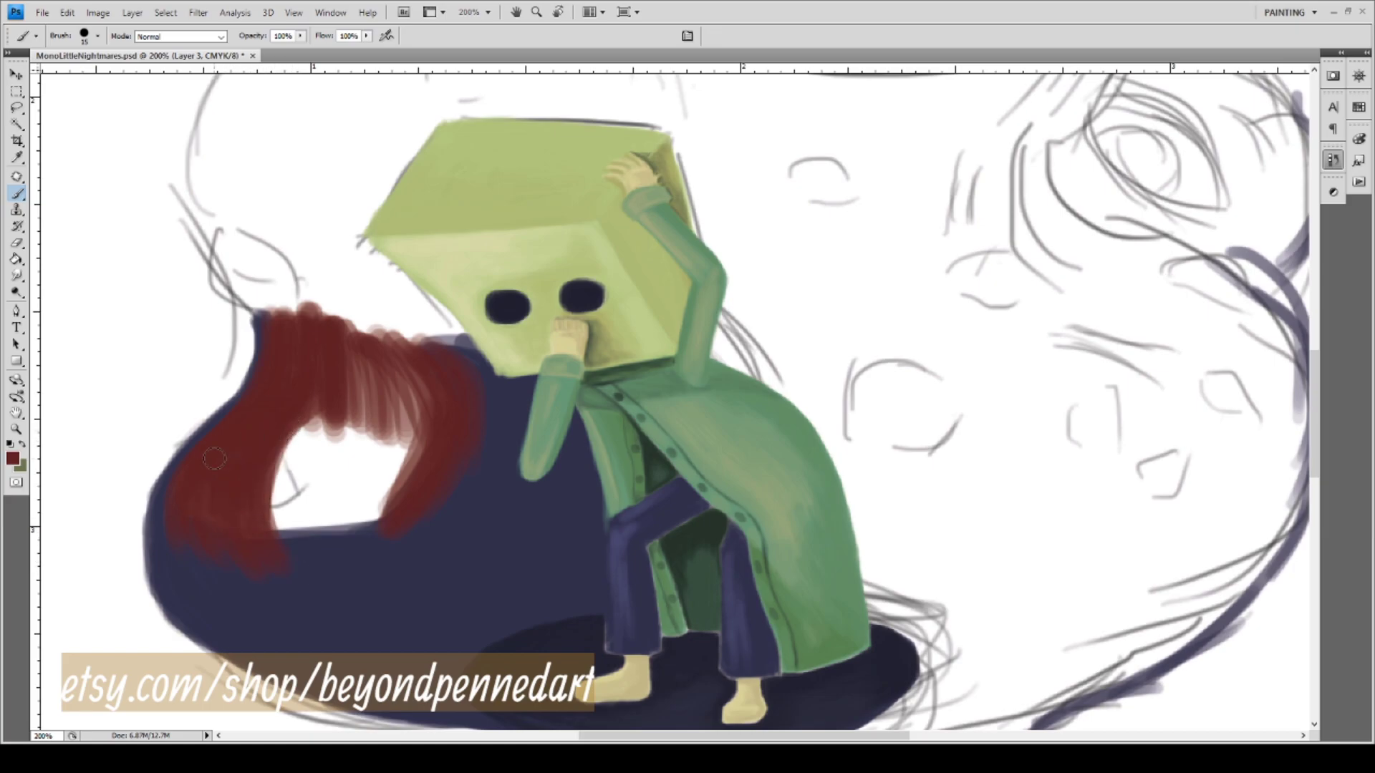
{"action": "mouse_move", "coordinate": [290, 433]}
{"action": "left_mouse_down"}
{"action": "mouse_move", "coordinate": [284, 545]}
{"action": "mouse_move", "coordinate": [284, 443]}
{"action": "mouse_move", "coordinate": [276, 476]}
{"action": "mouse_move", "coordinate": [307, 443]}
{"action": "mouse_move", "coordinate": [276, 521]}
{"action": "mouse_move", "coordinate": [296, 433]}
{"action": "mouse_move", "coordinate": [307, 459]}
{"action": "mouse_move", "coordinate": [286, 530]}
{"action": "left_mouse_up"}
{"action": "mouse_move", "coordinate": [319, 419]}
{"action": "left_mouse_down"}
{"action": "mouse_move", "coordinate": [290, 527]}
{"action": "mouse_move", "coordinate": [297, 505]}
{"action": "left_mouse_up"}
{"action": "left_click_drag", "start_coordinate": [321, 416], "coordinate": [295, 530]}
{"action": "left_click_drag", "start_coordinate": [319, 442], "coordinate": [295, 531]}
{"action": "mouse_move", "coordinate": [312, 455]}
{"action": "left_mouse_down"}
{"action": "mouse_move", "coordinate": [338, 559]}
{"action": "mouse_move", "coordinate": [310, 437]}
{"action": "mouse_move", "coordinate": [351, 558]}
{"action": "mouse_move", "coordinate": [319, 436]}
{"action": "mouse_move", "coordinate": [337, 502]}
{"action": "mouse_move", "coordinate": [308, 530]}
{"action": "left_mouse_up"}
{"action": "mouse_move", "coordinate": [333, 431]}
{"action": "left_mouse_down"}
{"action": "mouse_move", "coordinate": [320, 527]}
{"action": "mouse_move", "coordinate": [338, 416]}
{"action": "mouse_move", "coordinate": [327, 491]}
{"action": "mouse_move", "coordinate": [302, 531]}
{"action": "left_mouse_up"}
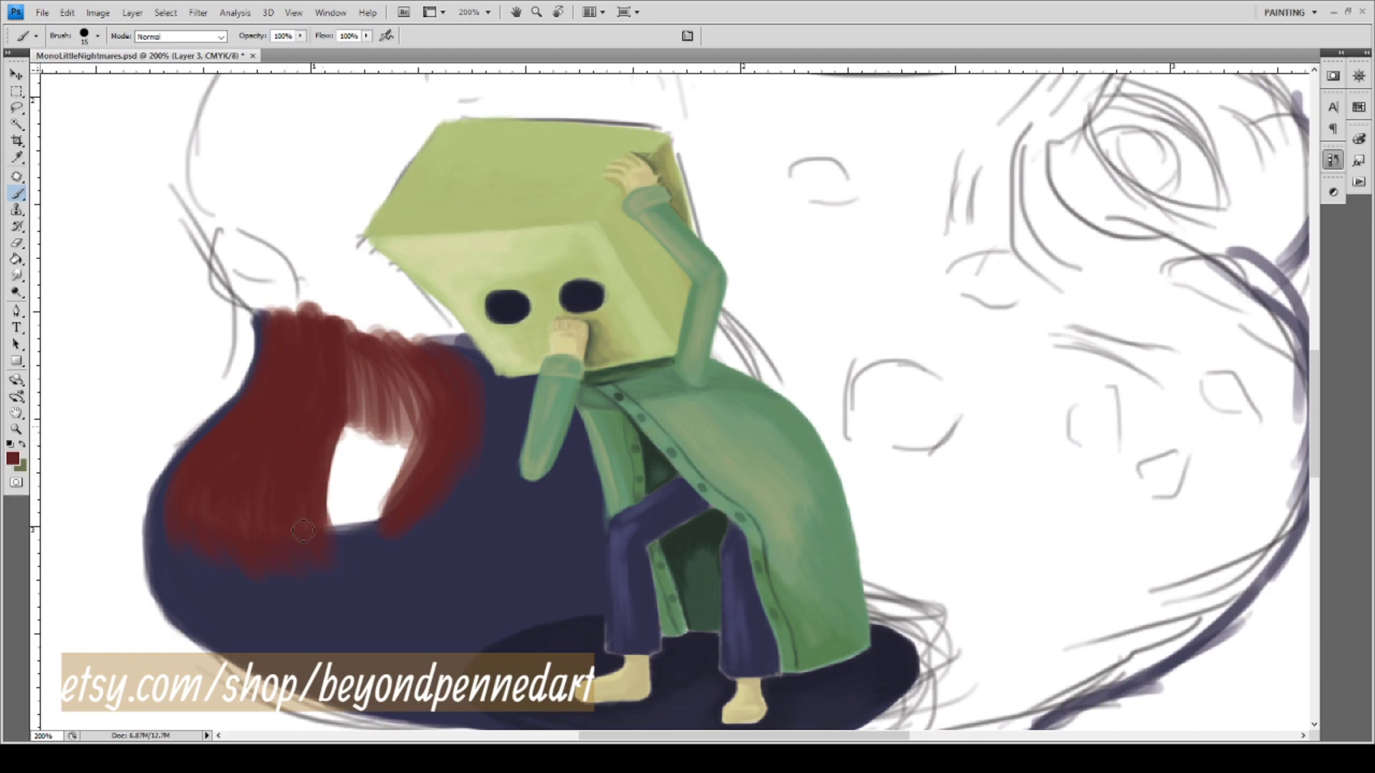
Fill the rest of the lobe's white gap with dark red and cover the pale streaks near its top.
{"action": "left_click_drag", "start_coordinate": [332, 442], "coordinate": [342, 530]}
{"action": "mouse_move", "coordinate": [347, 412]}
{"action": "left_mouse_down"}
{"action": "mouse_move", "coordinate": [359, 489]}
{"action": "mouse_move", "coordinate": [332, 513]}
{"action": "mouse_move", "coordinate": [358, 405]}
{"action": "mouse_move", "coordinate": [343, 541]}
{"action": "mouse_move", "coordinate": [336, 511]}
{"action": "mouse_move", "coordinate": [359, 430]}
{"action": "mouse_move", "coordinate": [345, 519]}
{"action": "mouse_move", "coordinate": [368, 414]}
{"action": "mouse_move", "coordinate": [356, 527]}
{"action": "left_mouse_up"}
{"action": "mouse_move", "coordinate": [369, 434]}
{"action": "left_mouse_down"}
{"action": "mouse_move", "coordinate": [362, 523]}
{"action": "mouse_move", "coordinate": [387, 494]}
{"action": "left_mouse_up"}
{"action": "mouse_move", "coordinate": [405, 413]}
{"action": "left_mouse_down"}
{"action": "mouse_move", "coordinate": [394, 473]}
{"action": "mouse_move", "coordinate": [400, 459]}
{"action": "left_mouse_up"}
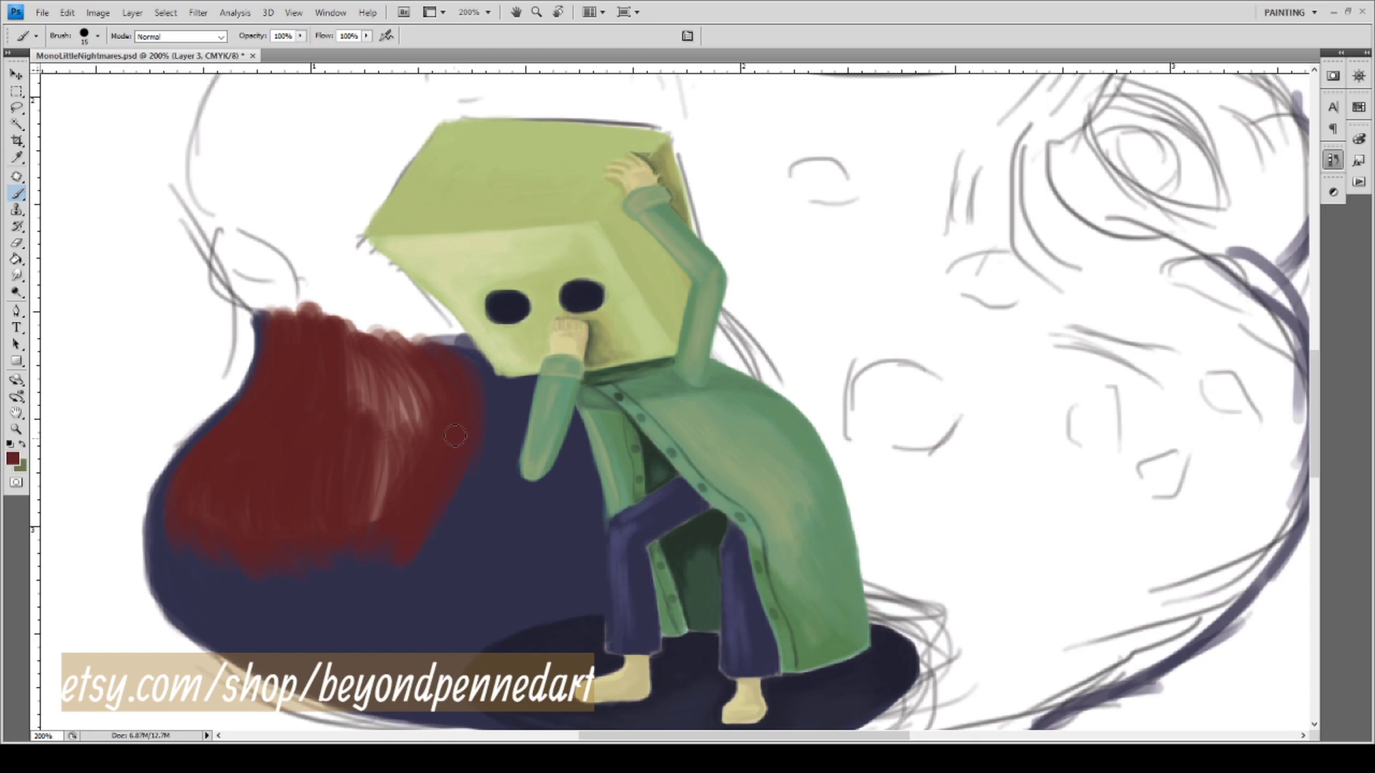
{"action": "mouse_move", "coordinate": [419, 416]}
{"action": "left_mouse_down"}
{"action": "mouse_move", "coordinate": [369, 533]}
{"action": "mouse_move", "coordinate": [366, 516]}
{"action": "left_mouse_up"}
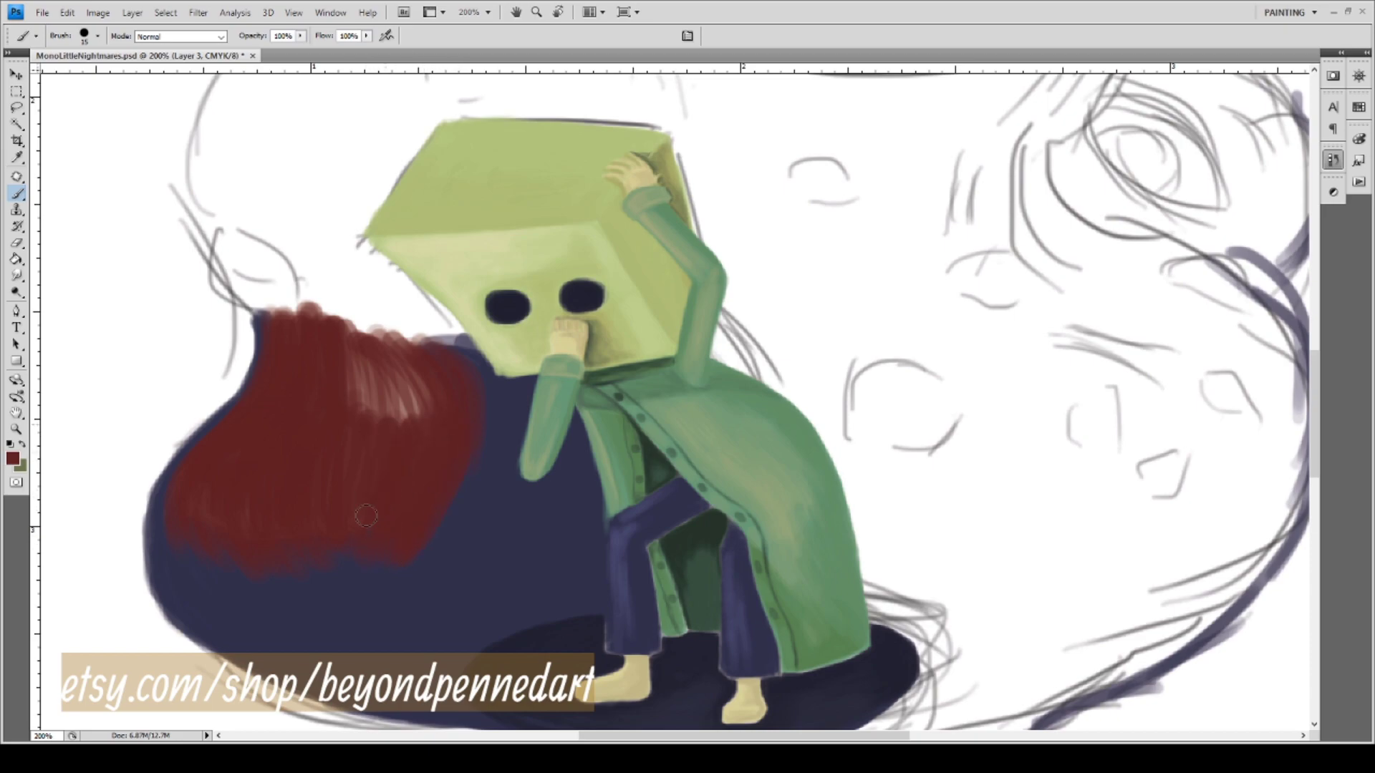
{"action": "mouse_move", "coordinate": [340, 362]}
{"action": "left_mouse_down"}
{"action": "mouse_move", "coordinate": [359, 411]}
{"action": "mouse_move", "coordinate": [379, 417]}
{"action": "left_mouse_up"}
{"action": "left_click_drag", "start_coordinate": [383, 366], "coordinate": [362, 426]}
{"action": "mouse_move", "coordinate": [393, 374]}
{"action": "left_mouse_down"}
{"action": "mouse_move", "coordinate": [390, 423]}
{"action": "mouse_move", "coordinate": [413, 423]}
{"action": "left_mouse_up"}
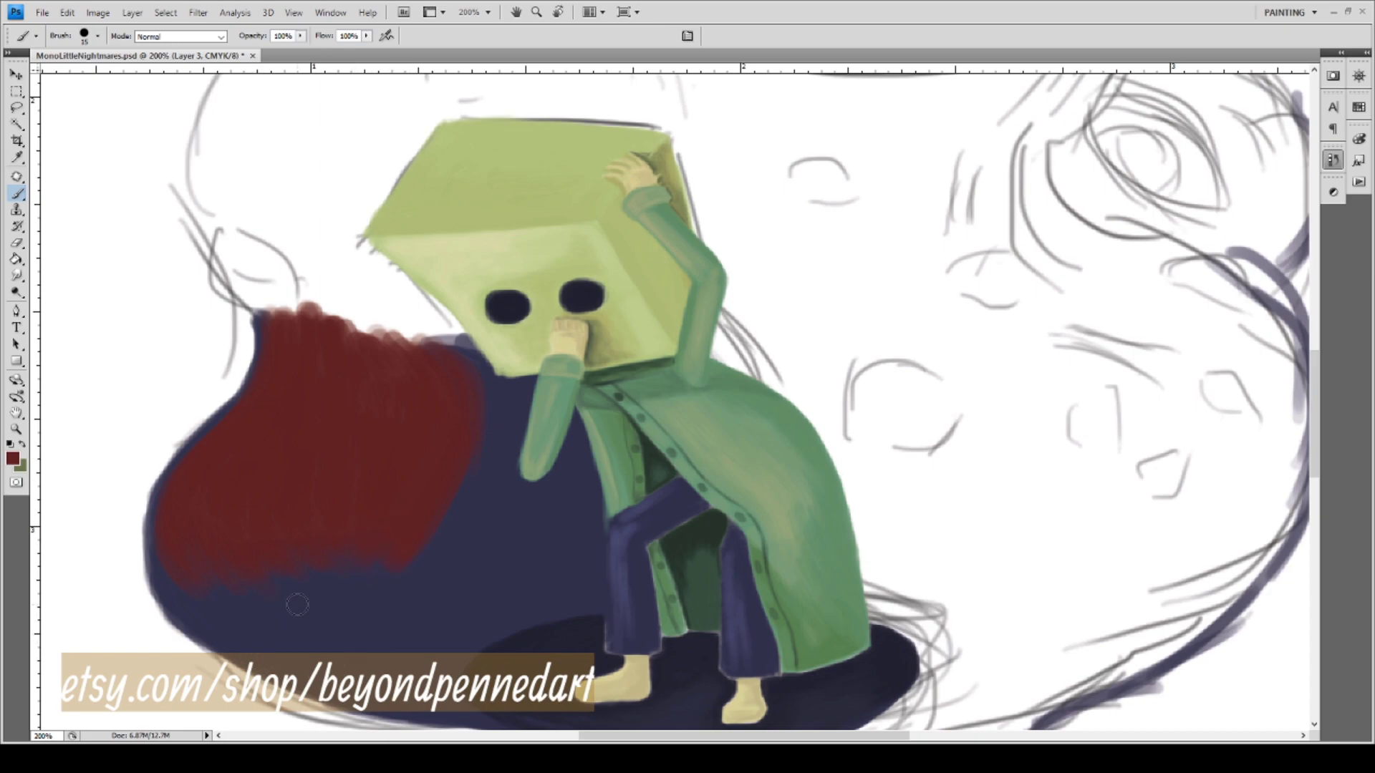
Sample maroon and red tones from the lobe and blend its lower edge softly into the navy.
{"action": "key", "text": "i"}
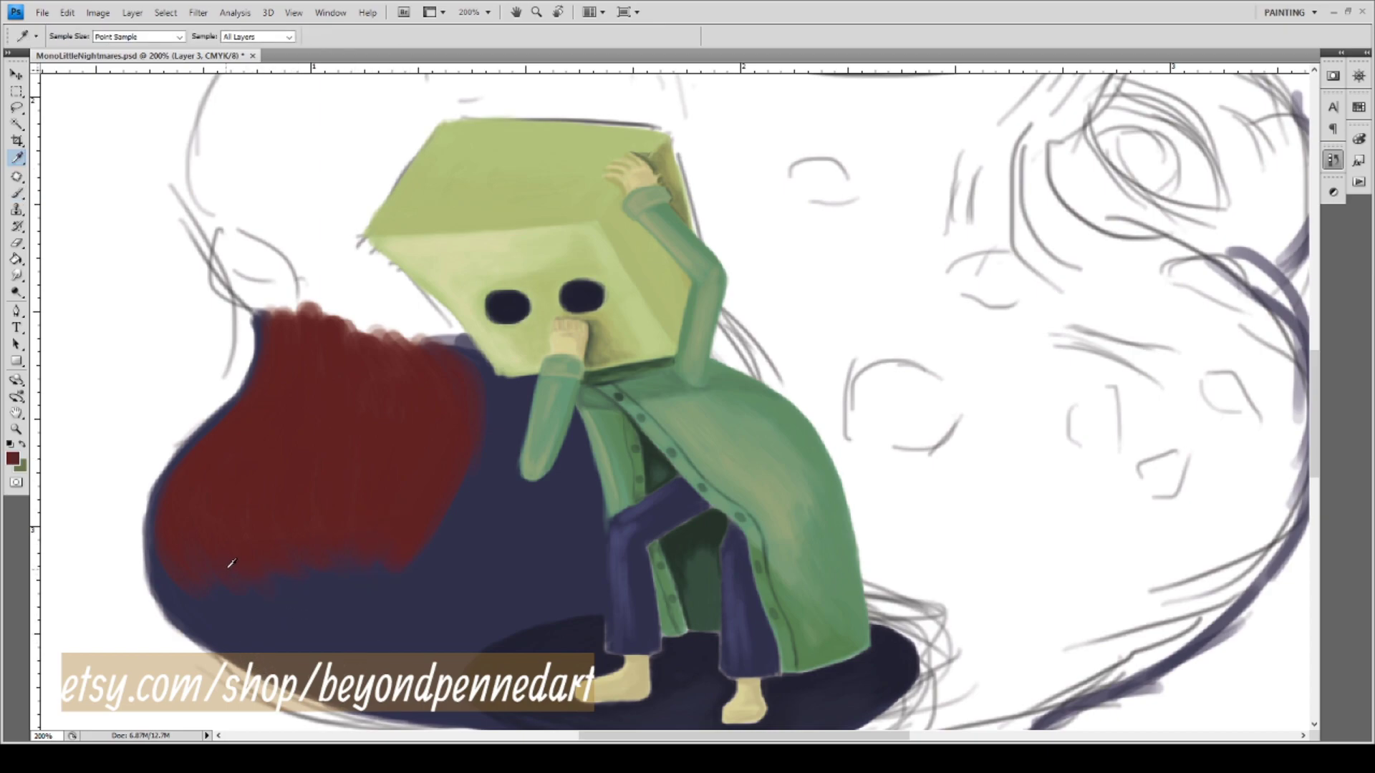
{"action": "key", "text": "b"}
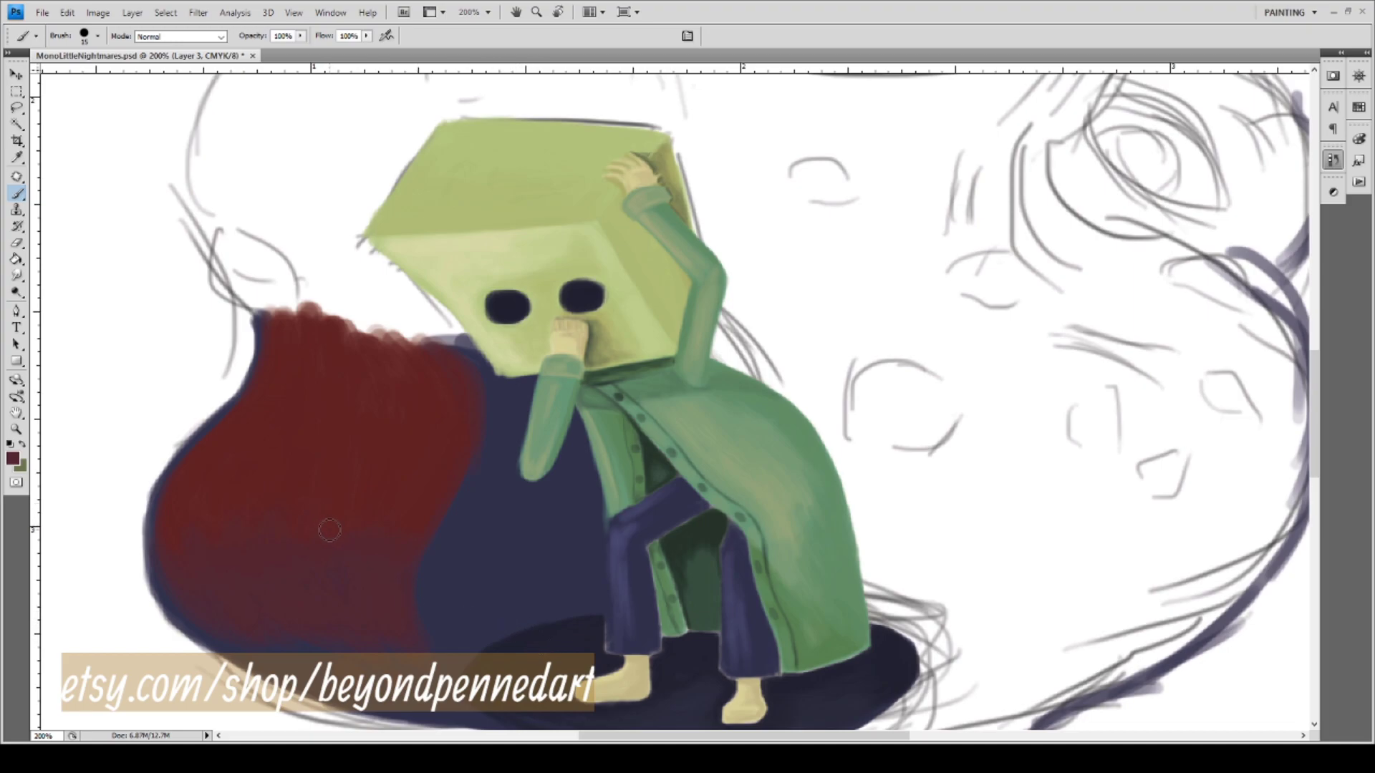
{"action": "key", "text": "i"}
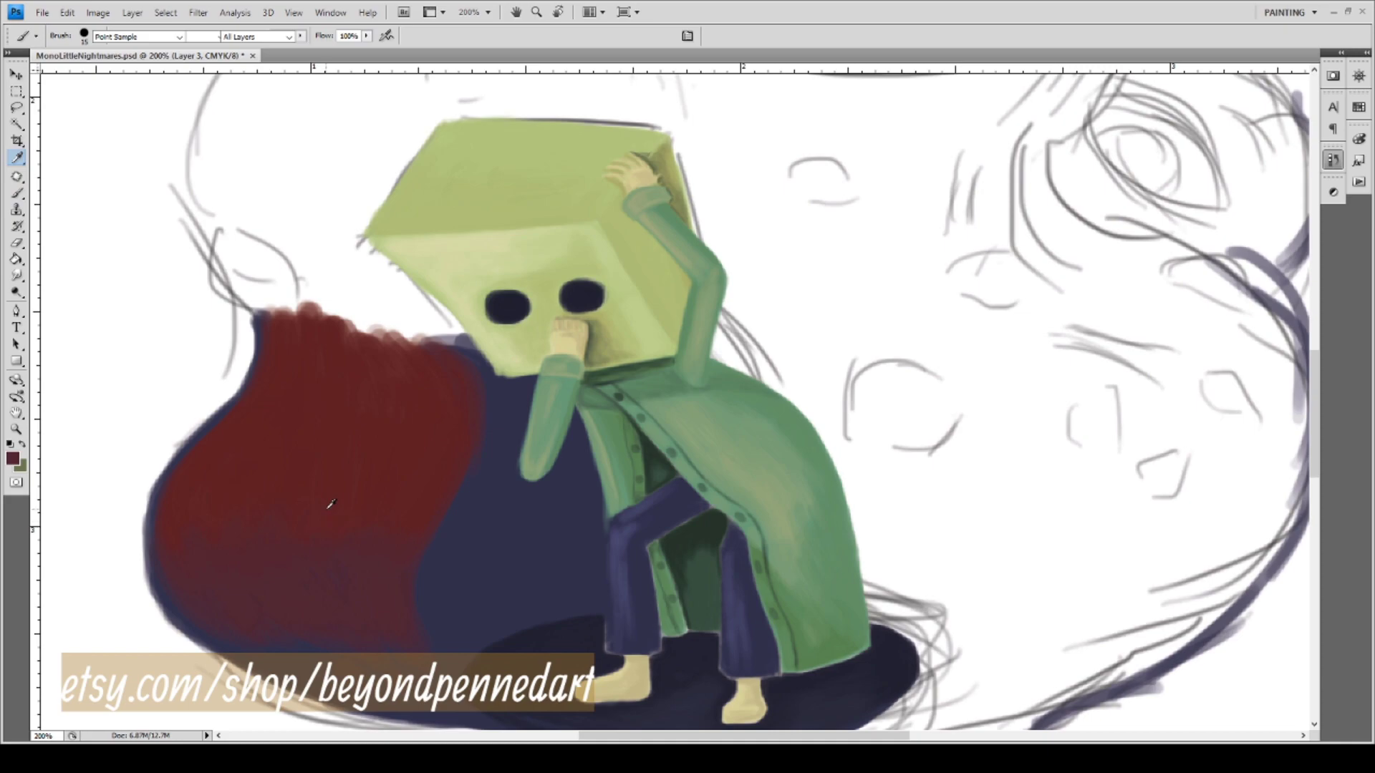
{"action": "key", "text": "b"}
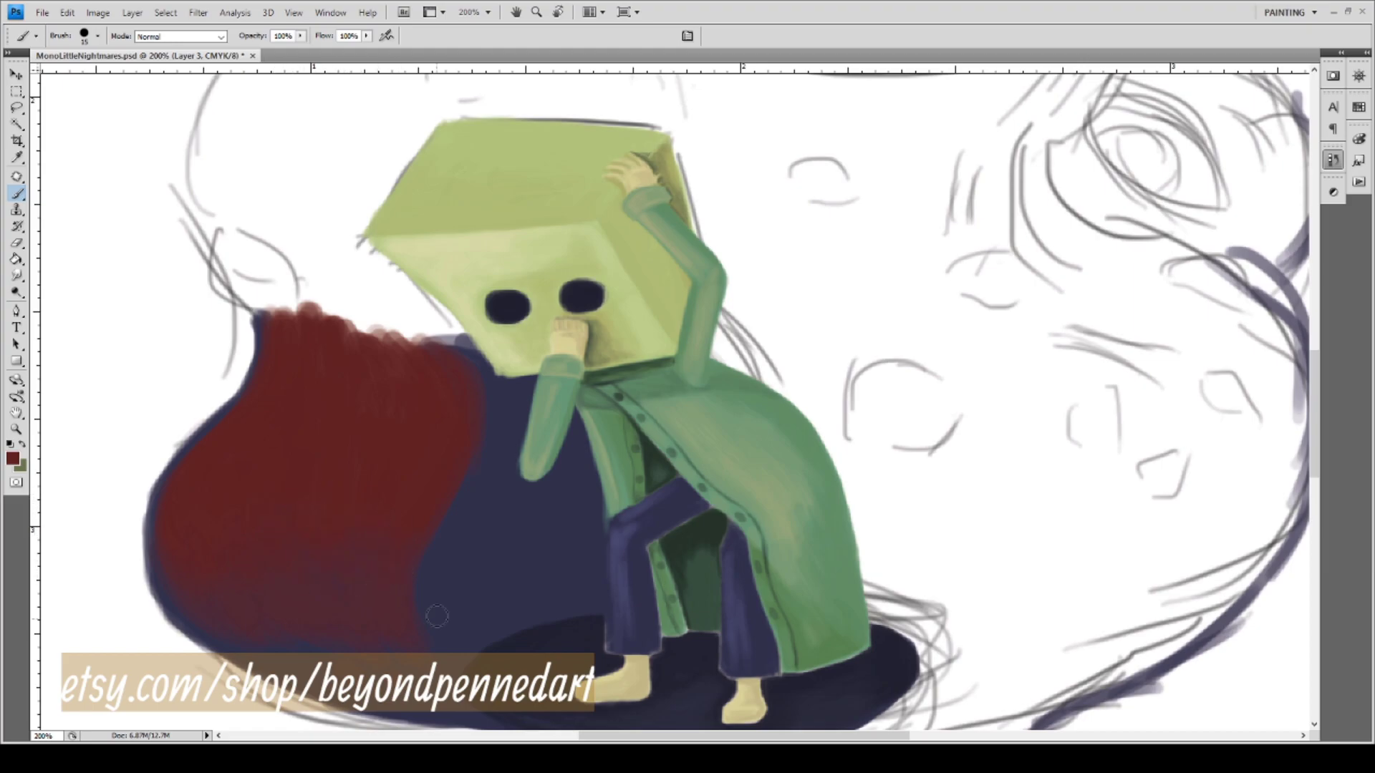
Sample the navy beside the dark red lobe and paint the left edge of the lobe above it.
{"action": "left_click_drag", "start_coordinate": [505, 583], "coordinate": [467, 611]}
{"action": "mouse_move", "coordinate": [418, 509]}
{"action": "left_mouse_down"}
{"action": "mouse_move", "coordinate": [465, 569]}
{"action": "mouse_move", "coordinate": [475, 500]}
{"action": "mouse_move", "coordinate": [454, 516]}
{"action": "mouse_move", "coordinate": [467, 528]}
{"action": "mouse_move", "coordinate": [447, 496]}
{"action": "mouse_move", "coordinate": [423, 492]}
{"action": "left_mouse_up"}
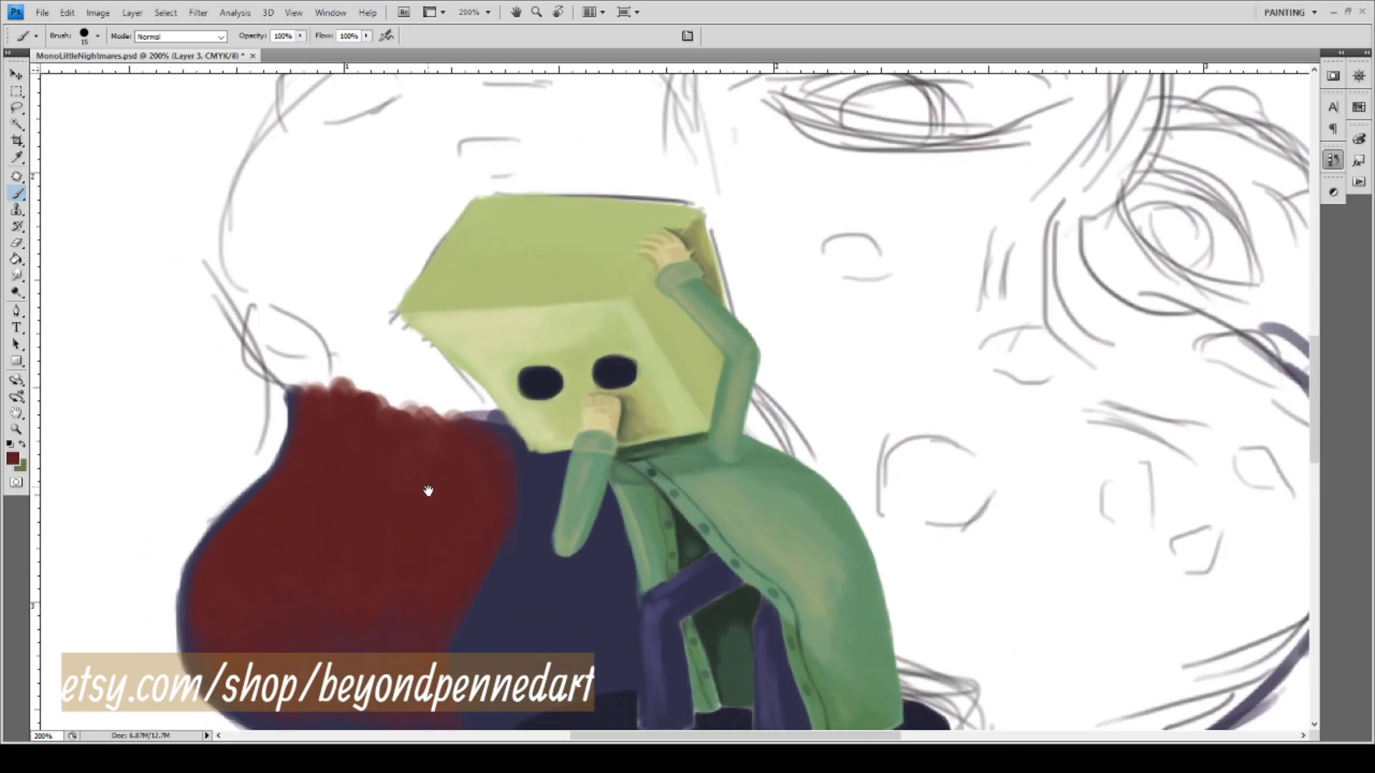
{"action": "key", "text": "i"}
{"action": "left_click", "coordinate": [542, 589]}
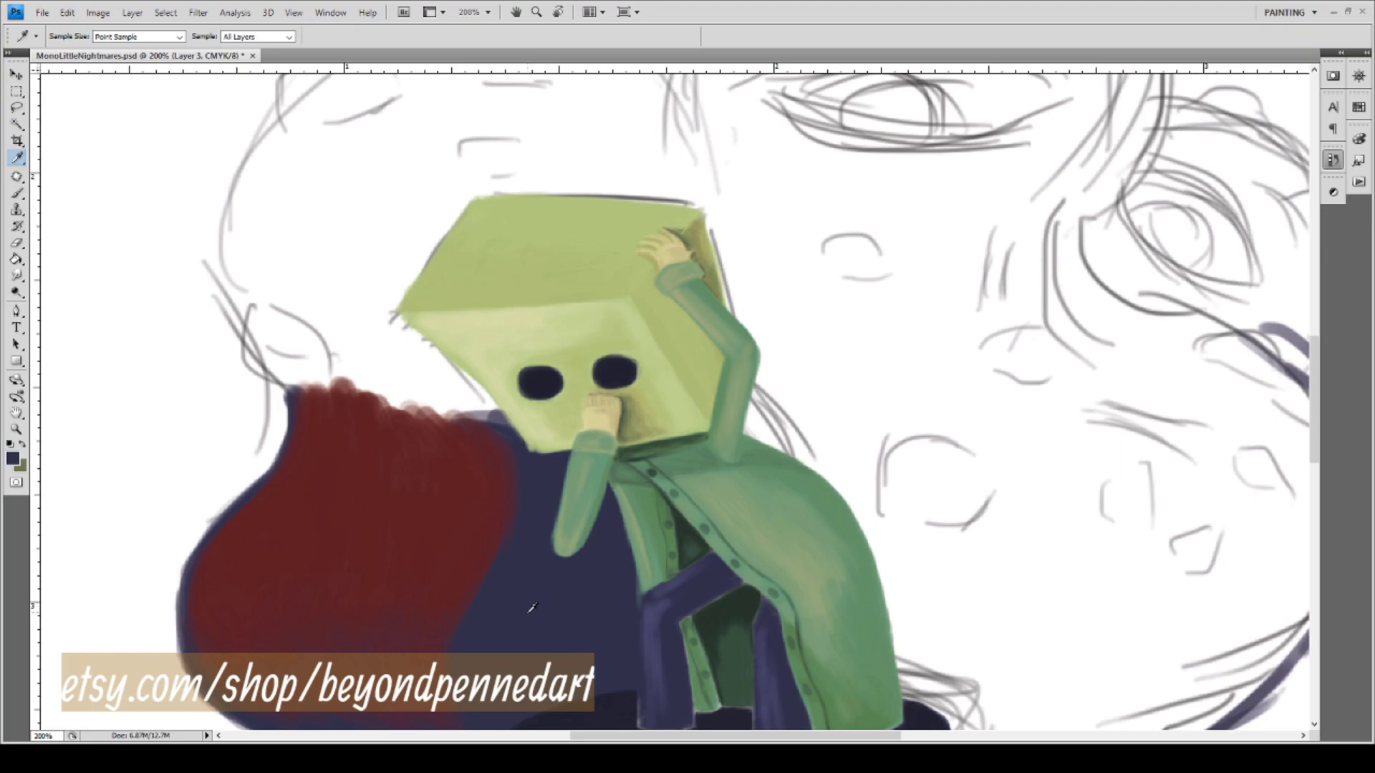
{"action": "key", "text": "b"}
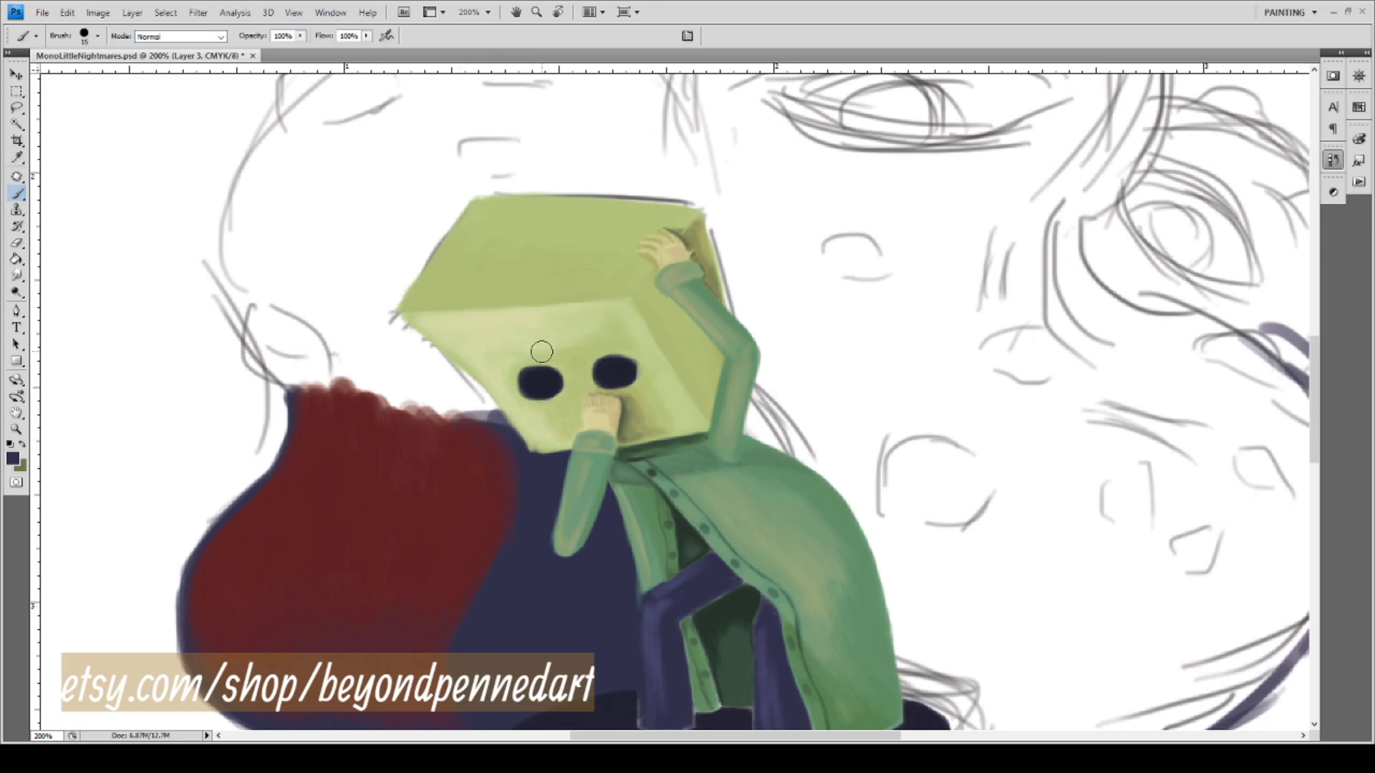
{"action": "mouse_move", "coordinate": [383, 406]}
{"action": "left_mouse_down"}
{"action": "mouse_move", "coordinate": [389, 467]}
{"action": "mouse_move", "coordinate": [369, 545]}
{"action": "mouse_move", "coordinate": [386, 605]}
{"action": "mouse_move", "coordinate": [364, 399]}
{"action": "mouse_move", "coordinate": [419, 455]}
{"action": "left_mouse_up"}
{"action": "mouse_move", "coordinate": [263, 272]}
{"action": "left_mouse_down"}
{"action": "mouse_move", "coordinate": [271, 244]}
{"action": "mouse_move", "coordinate": [280, 301]}
{"action": "mouse_move", "coordinate": [271, 242]}
{"action": "mouse_move", "coordinate": [279, 327]}
{"action": "mouse_move", "coordinate": [274, 264]}
{"action": "mouse_move", "coordinate": [269, 288]}
{"action": "mouse_move", "coordinate": [289, 314]}
{"action": "mouse_move", "coordinate": [277, 250]}
{"action": "mouse_move", "coordinate": [270, 270]}
{"action": "mouse_move", "coordinate": [314, 371]}
{"action": "mouse_move", "coordinate": [281, 308]}
{"action": "mouse_move", "coordinate": [338, 436]}
{"action": "mouse_move", "coordinate": [294, 334]}
{"action": "mouse_move", "coordinate": [278, 242]}
{"action": "mouse_move", "coordinate": [273, 279]}
{"action": "mouse_move", "coordinate": [337, 404]}
{"action": "mouse_move", "coordinate": [315, 356]}
{"action": "left_mouse_up"}
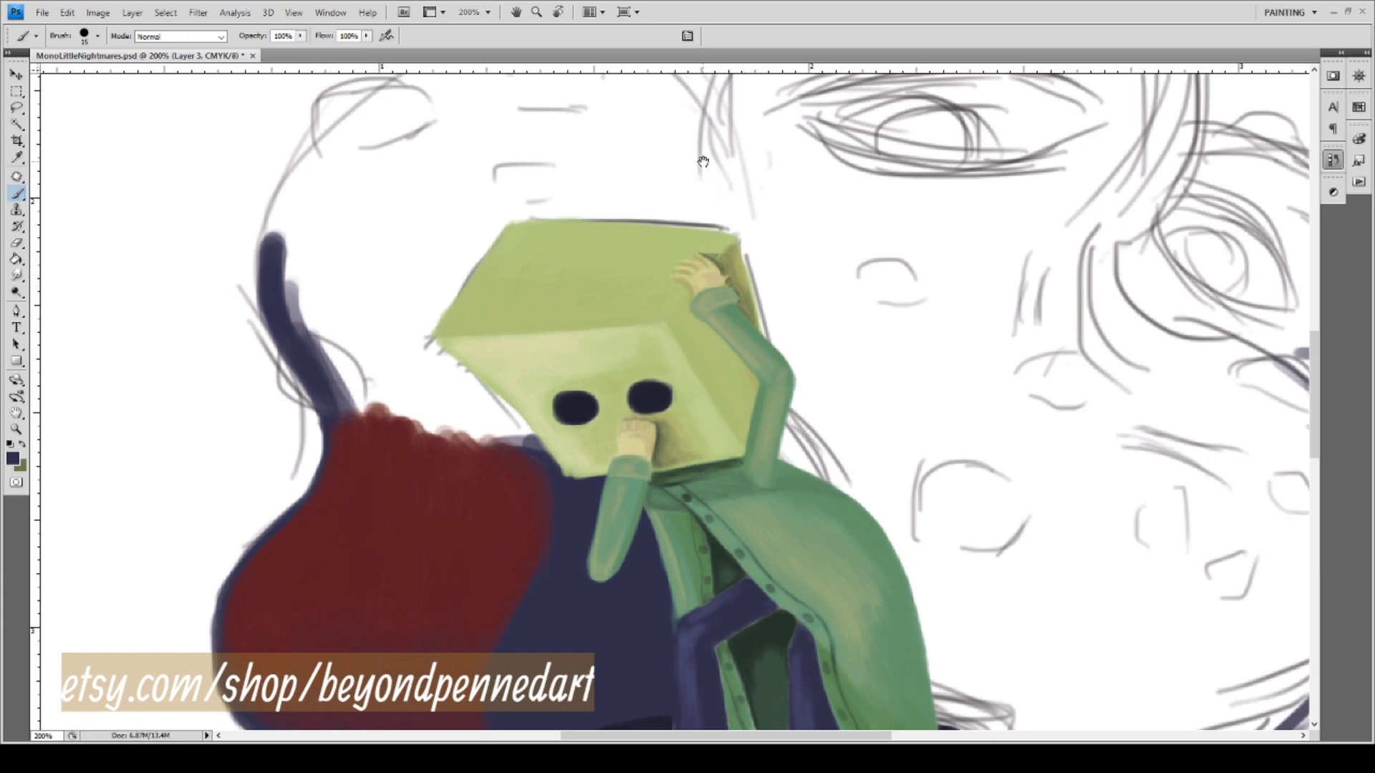
Paint navy along the upper lobe's right edge and the box's left edge, and mark the navy band's upper limit with lighter strokes.
{"action": "scroll", "coordinate": [720, 168], "scroll_direction": "up", "scroll_amount": 2}
{"action": "mouse_move", "coordinate": [725, 155]}
{"action": "left_mouse_down"}
{"action": "mouse_move", "coordinate": [747, 230]}
{"action": "mouse_move", "coordinate": [723, 153]}
{"action": "mouse_move", "coordinate": [745, 215]}
{"action": "mouse_move", "coordinate": [738, 195]}
{"action": "mouse_move", "coordinate": [737, 260]}
{"action": "mouse_move", "coordinate": [717, 139]}
{"action": "mouse_move", "coordinate": [697, 129]}
{"action": "mouse_move", "coordinate": [737, 184]}
{"action": "mouse_move", "coordinate": [704, 126]}
{"action": "mouse_move", "coordinate": [736, 207]}
{"action": "mouse_move", "coordinate": [708, 140]}
{"action": "mouse_move", "coordinate": [736, 270]}
{"action": "mouse_move", "coordinate": [738, 217]}
{"action": "mouse_move", "coordinate": [734, 297]}
{"action": "mouse_move", "coordinate": [747, 249]}
{"action": "mouse_move", "coordinate": [730, 328]}
{"action": "mouse_move", "coordinate": [740, 199]}
{"action": "mouse_move", "coordinate": [731, 279]}
{"action": "left_mouse_up"}
{"action": "mouse_move", "coordinate": [494, 546]}
{"action": "left_mouse_down"}
{"action": "mouse_move", "coordinate": [502, 442]}
{"action": "mouse_move", "coordinate": [516, 459]}
{"action": "mouse_move", "coordinate": [477, 404]}
{"action": "left_mouse_up"}
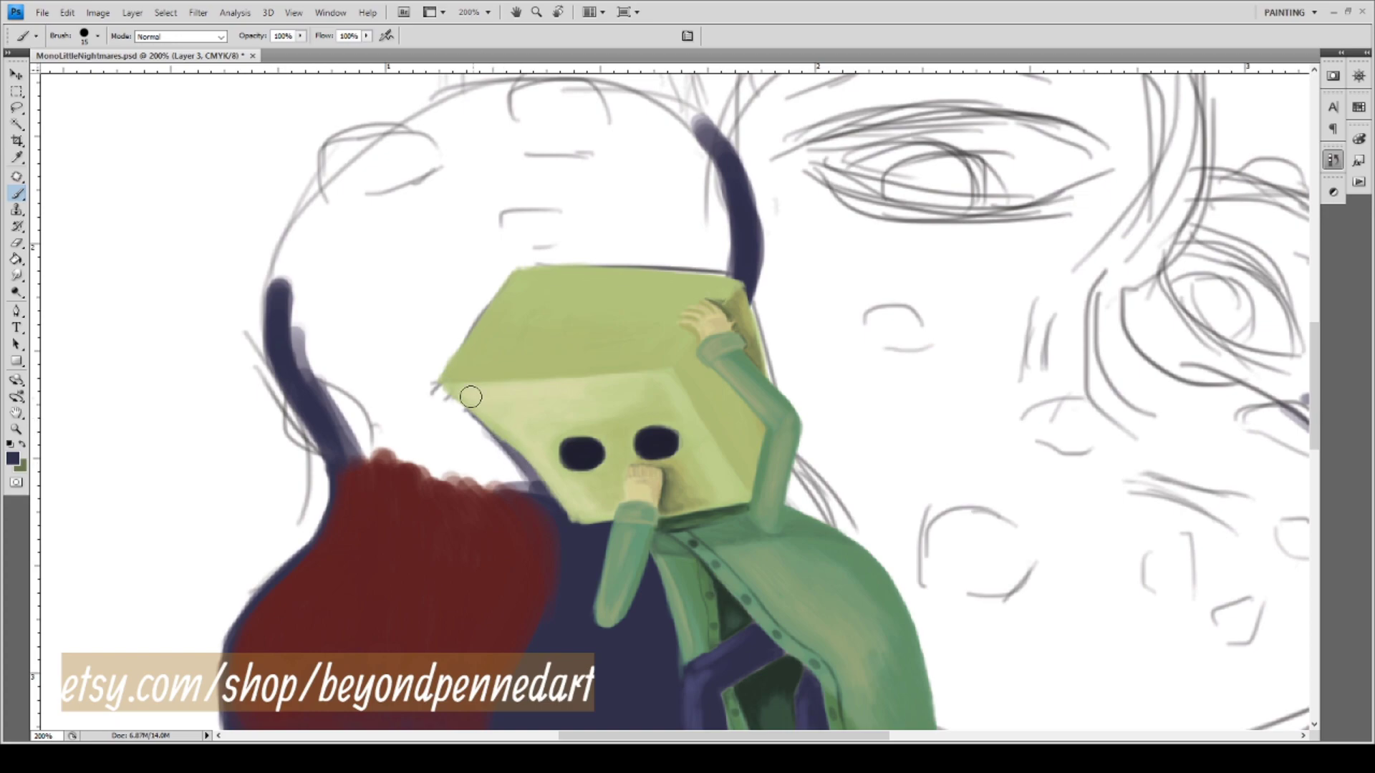
{"action": "left_click_drag", "start_coordinate": [325, 313], "coordinate": [469, 337]}
{"action": "mouse_move", "coordinate": [638, 266]}
{"action": "left_mouse_down"}
{"action": "mouse_move", "coordinate": [700, 214]}
{"action": "mouse_move", "coordinate": [700, 232]}
{"action": "left_mouse_up"}
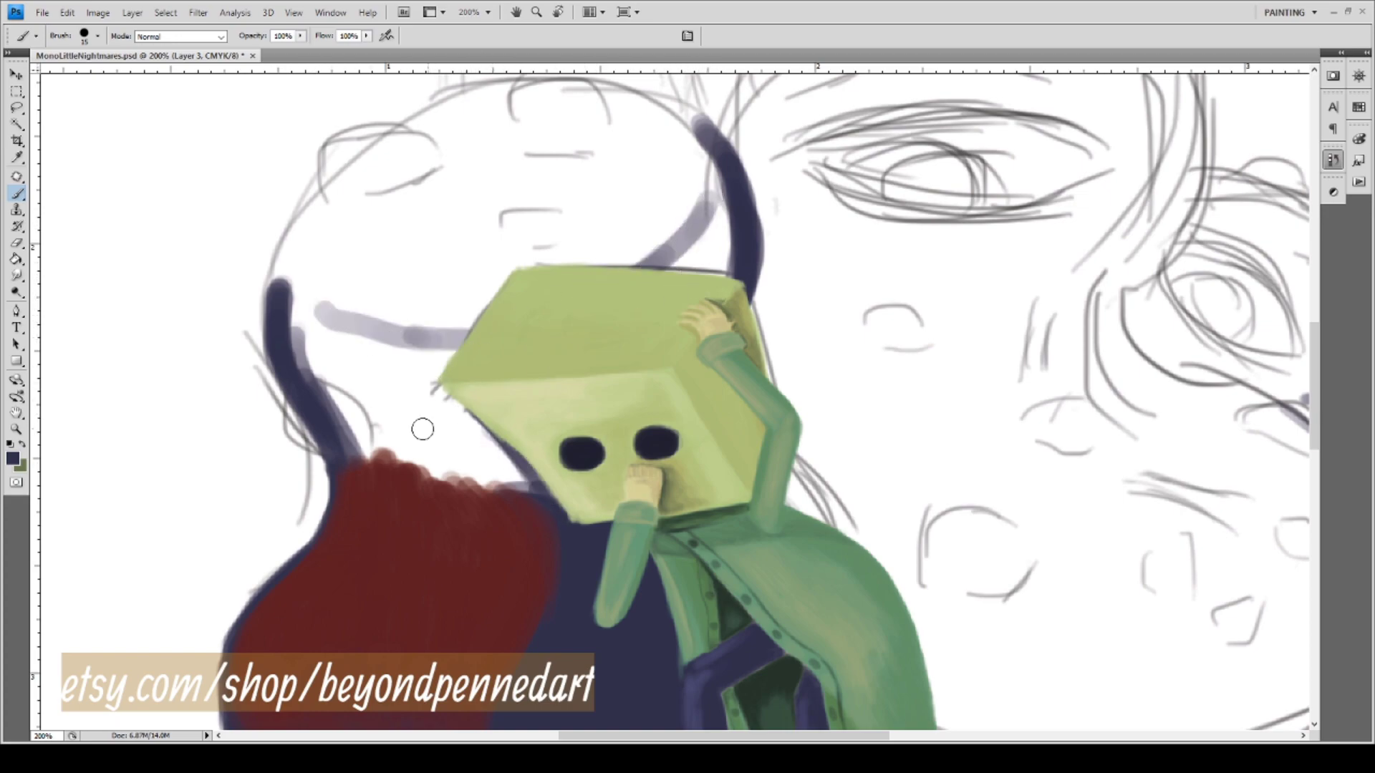
Fill the band below the marked limit with navy on both sides of the box, covering the white gap above the lower red area.
{"action": "left_click_drag", "start_coordinate": [497, 414], "coordinate": [476, 356]}
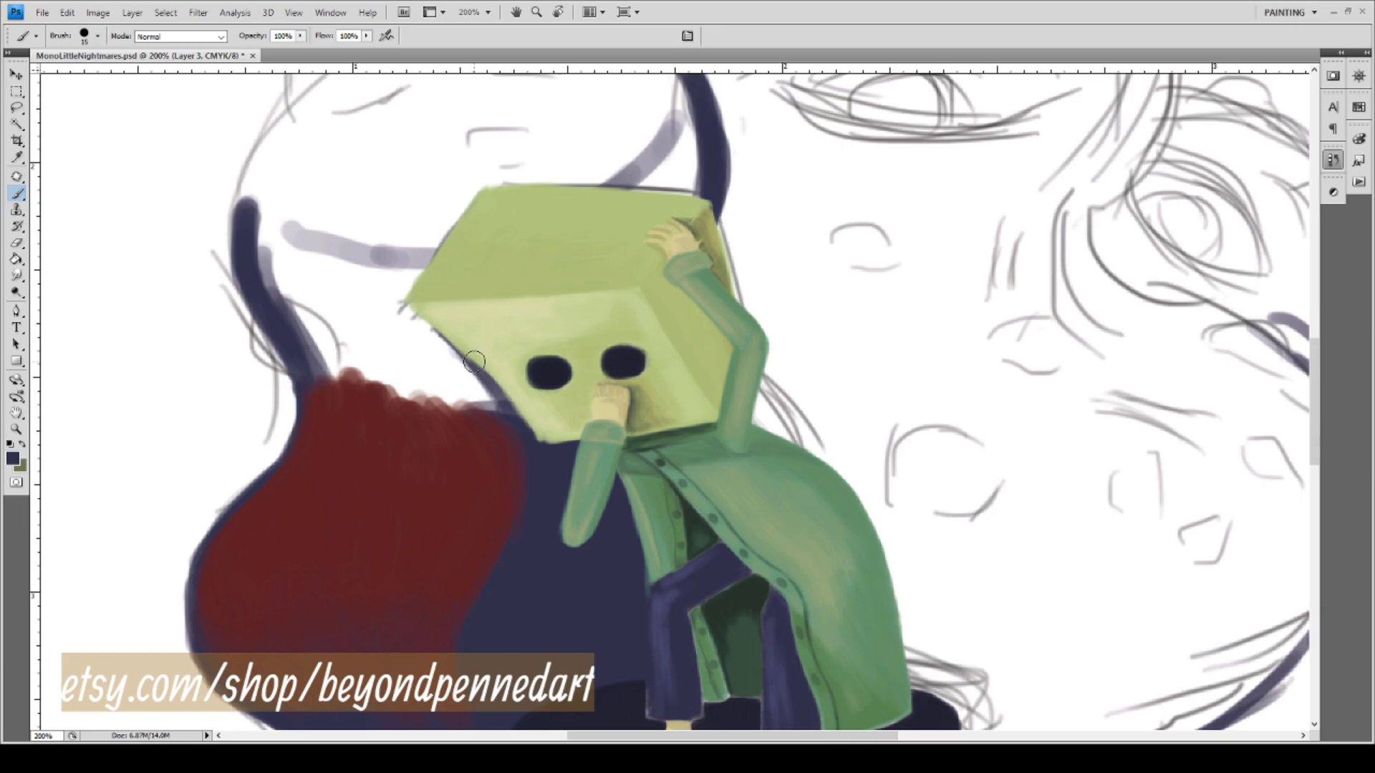
{"action": "mouse_move", "coordinate": [278, 309]}
{"action": "left_mouse_down"}
{"action": "mouse_move", "coordinate": [266, 224]}
{"action": "mouse_move", "coordinate": [274, 296]}
{"action": "mouse_move", "coordinate": [290, 299]}
{"action": "mouse_move", "coordinate": [264, 278]}
{"action": "left_mouse_up"}
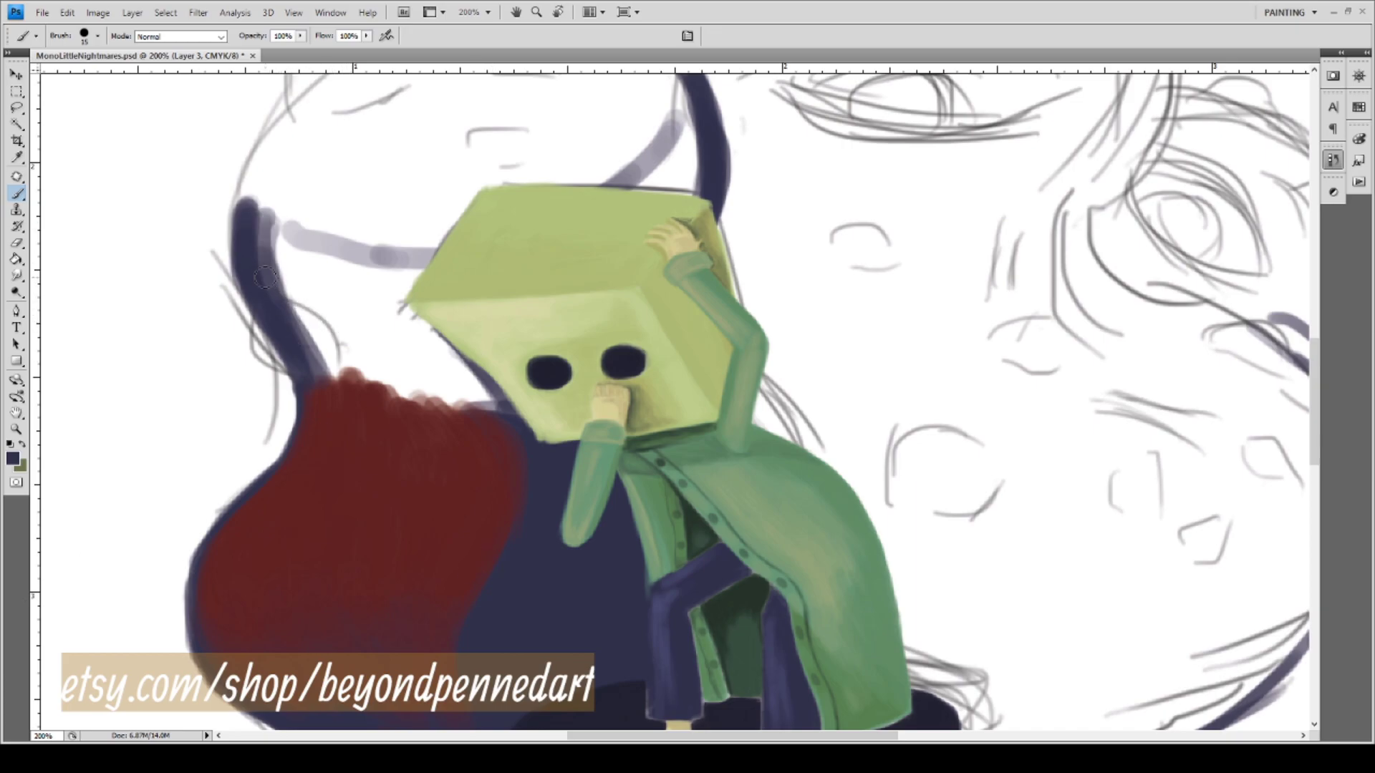
{"action": "mouse_move", "coordinate": [258, 216]}
{"action": "left_mouse_down"}
{"action": "mouse_move", "coordinate": [298, 322]}
{"action": "mouse_move", "coordinate": [263, 221]}
{"action": "mouse_move", "coordinate": [289, 337]}
{"action": "mouse_move", "coordinate": [259, 215]}
{"action": "mouse_move", "coordinate": [311, 353]}
{"action": "mouse_move", "coordinate": [268, 238]}
{"action": "mouse_move", "coordinate": [301, 276]}
{"action": "mouse_move", "coordinate": [333, 365]}
{"action": "mouse_move", "coordinate": [279, 235]}
{"action": "mouse_move", "coordinate": [325, 340]}
{"action": "mouse_move", "coordinate": [289, 242]}
{"action": "mouse_move", "coordinate": [337, 369]}
{"action": "mouse_move", "coordinate": [298, 246]}
{"action": "mouse_move", "coordinate": [311, 255]}
{"action": "mouse_move", "coordinate": [357, 372]}
{"action": "mouse_move", "coordinate": [320, 265]}
{"action": "mouse_move", "coordinate": [363, 372]}
{"action": "mouse_move", "coordinate": [309, 249]}
{"action": "mouse_move", "coordinate": [338, 375]}
{"action": "mouse_move", "coordinate": [350, 342]}
{"action": "mouse_move", "coordinate": [332, 270]}
{"action": "mouse_move", "coordinate": [409, 398]}
{"action": "left_mouse_up"}
{"action": "mouse_move", "coordinate": [351, 259]}
{"action": "left_mouse_down"}
{"action": "mouse_move", "coordinate": [412, 370]}
{"action": "mouse_move", "coordinate": [353, 265]}
{"action": "mouse_move", "coordinate": [390, 371]}
{"action": "mouse_move", "coordinate": [328, 237]}
{"action": "mouse_move", "coordinate": [354, 328]}
{"action": "mouse_move", "coordinate": [406, 389]}
{"action": "mouse_move", "coordinate": [354, 250]}
{"action": "mouse_move", "coordinate": [429, 380]}
{"action": "mouse_move", "coordinate": [372, 268]}
{"action": "mouse_move", "coordinate": [401, 368]}
{"action": "mouse_move", "coordinate": [431, 391]}
{"action": "mouse_move", "coordinate": [394, 284]}
{"action": "mouse_move", "coordinate": [449, 401]}
{"action": "mouse_move", "coordinate": [400, 267]}
{"action": "mouse_move", "coordinate": [467, 405]}
{"action": "mouse_move", "coordinate": [419, 259]}
{"action": "mouse_move", "coordinate": [481, 409]}
{"action": "mouse_move", "coordinate": [427, 266]}
{"action": "mouse_move", "coordinate": [502, 422]}
{"action": "mouse_move", "coordinate": [409, 295]}
{"action": "left_mouse_up"}
{"action": "mouse_move", "coordinate": [622, 232]}
{"action": "left_mouse_down"}
{"action": "mouse_move", "coordinate": [626, 189]}
{"action": "mouse_move", "coordinate": [670, 235]}
{"action": "mouse_move", "coordinate": [659, 162]}
{"action": "mouse_move", "coordinate": [682, 223]}
{"action": "mouse_move", "coordinate": [681, 192]}
{"action": "mouse_move", "coordinate": [691, 210]}
{"action": "mouse_move", "coordinate": [699, 191]}
{"action": "mouse_move", "coordinate": [682, 91]}
{"action": "mouse_move", "coordinate": [680, 228]}
{"action": "mouse_move", "coordinate": [679, 152]}
{"action": "mouse_move", "coordinate": [662, 202]}
{"action": "left_mouse_up"}
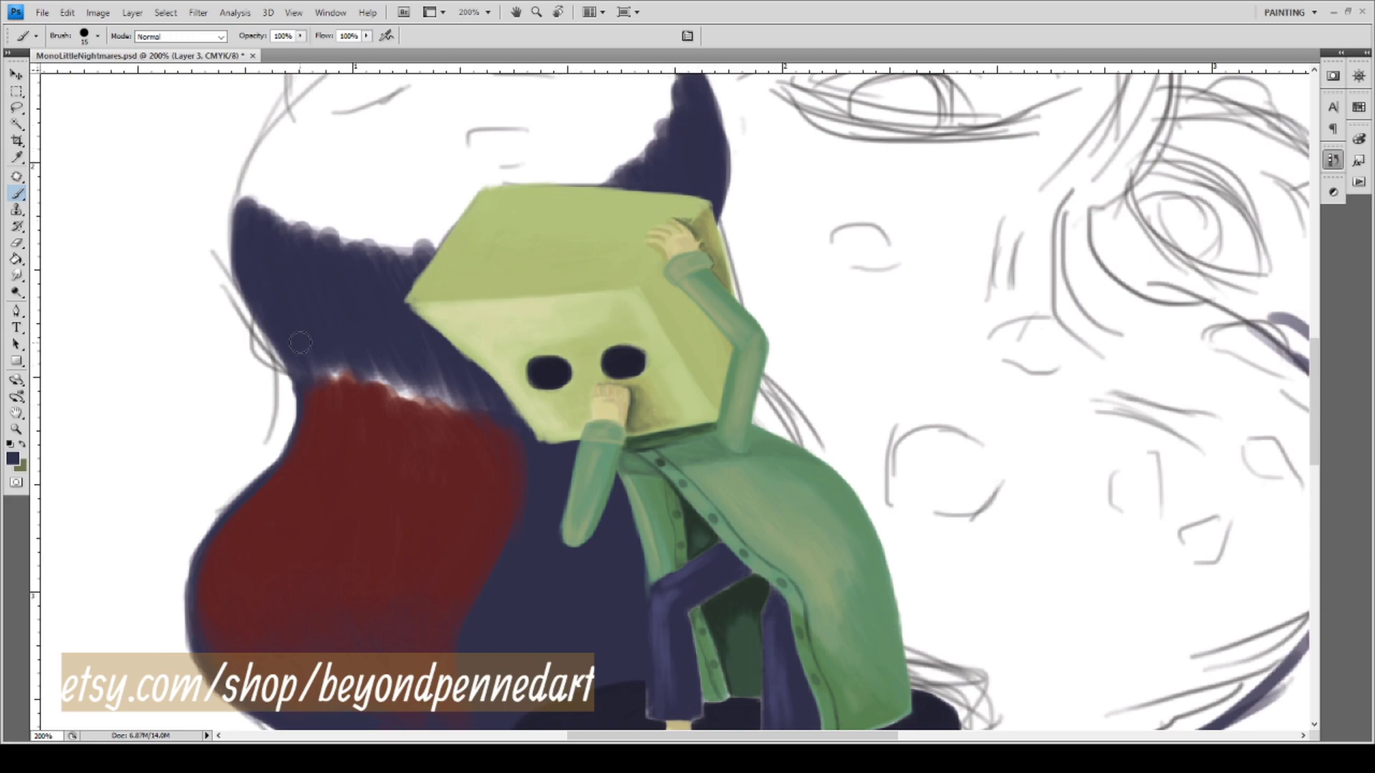
{"action": "mouse_move", "coordinate": [322, 402]}
{"action": "left_mouse_down"}
{"action": "mouse_move", "coordinate": [331, 439]}
{"action": "mouse_move", "coordinate": [294, 342]}
{"action": "mouse_move", "coordinate": [317, 432]}
{"action": "mouse_move", "coordinate": [307, 336]}
{"action": "mouse_move", "coordinate": [338, 432]}
{"action": "mouse_move", "coordinate": [311, 335]}
{"action": "mouse_move", "coordinate": [343, 419]}
{"action": "mouse_move", "coordinate": [290, 295]}
{"action": "mouse_move", "coordinate": [353, 411]}
{"action": "mouse_move", "coordinate": [285, 255]}
{"action": "mouse_move", "coordinate": [341, 363]}
{"action": "mouse_move", "coordinate": [326, 307]}
{"action": "mouse_move", "coordinate": [362, 436]}
{"action": "mouse_move", "coordinate": [347, 327]}
{"action": "mouse_move", "coordinate": [358, 450]}
{"action": "mouse_move", "coordinate": [346, 318]}
{"action": "mouse_move", "coordinate": [363, 445]}
{"action": "mouse_move", "coordinate": [354, 351]}
{"action": "mouse_move", "coordinate": [360, 378]}
{"action": "mouse_move", "coordinate": [369, 346]}
{"action": "mouse_move", "coordinate": [385, 434]}
{"action": "mouse_move", "coordinate": [374, 338]}
{"action": "mouse_move", "coordinate": [387, 439]}
{"action": "mouse_move", "coordinate": [370, 340]}
{"action": "mouse_move", "coordinate": [395, 433]}
{"action": "mouse_move", "coordinate": [387, 347]}
{"action": "mouse_move", "coordinate": [392, 425]}
{"action": "mouse_move", "coordinate": [397, 355]}
{"action": "mouse_move", "coordinate": [395, 386]}
{"action": "mouse_move", "coordinate": [414, 405]}
{"action": "mouse_move", "coordinate": [401, 405]}
{"action": "mouse_move", "coordinate": [399, 348]}
{"action": "mouse_move", "coordinate": [398, 441]}
{"action": "mouse_move", "coordinate": [399, 342]}
{"action": "mouse_move", "coordinate": [389, 416]}
{"action": "mouse_move", "coordinate": [354, 348]}
{"action": "mouse_move", "coordinate": [333, 343]}
{"action": "mouse_move", "coordinate": [418, 423]}
{"action": "mouse_move", "coordinate": [412, 346]}
{"action": "mouse_move", "coordinate": [424, 441]}
{"action": "mouse_move", "coordinate": [409, 343]}
{"action": "mouse_move", "coordinate": [434, 440]}
{"action": "mouse_move", "coordinate": [433, 357]}
{"action": "mouse_move", "coordinate": [447, 445]}
{"action": "mouse_move", "coordinate": [437, 343]}
{"action": "mouse_move", "coordinate": [466, 415]}
{"action": "mouse_move", "coordinate": [482, 436]}
{"action": "mouse_move", "coordinate": [471, 367]}
{"action": "mouse_move", "coordinate": [518, 457]}
{"action": "mouse_move", "coordinate": [499, 383]}
{"action": "left_mouse_up"}
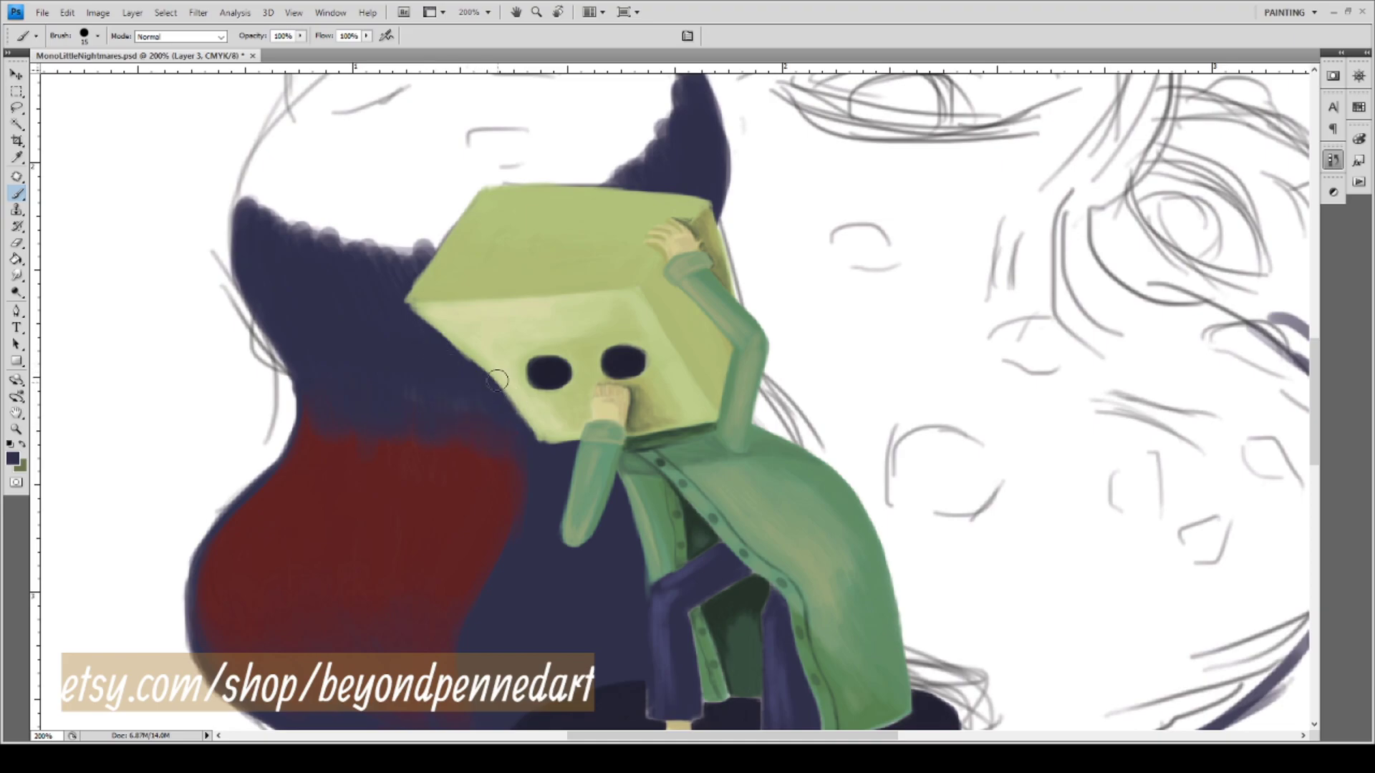
{"action": "left_click_drag", "start_coordinate": [508, 445], "coordinate": [528, 479]}
Sample maroon tones from the lower lobe and blend its top edge softly into the navy neck.
{"action": "key", "text": "i"}
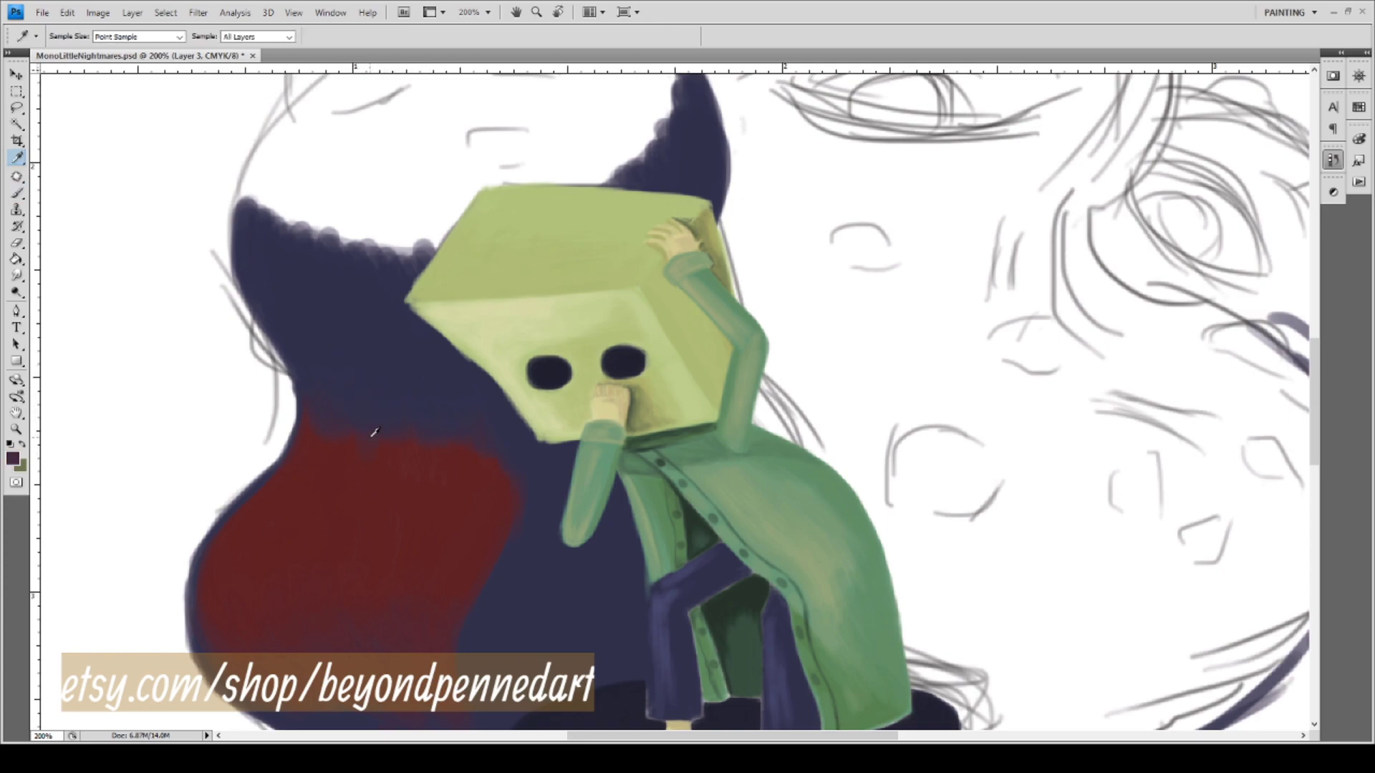
{"action": "key", "text": "b"}
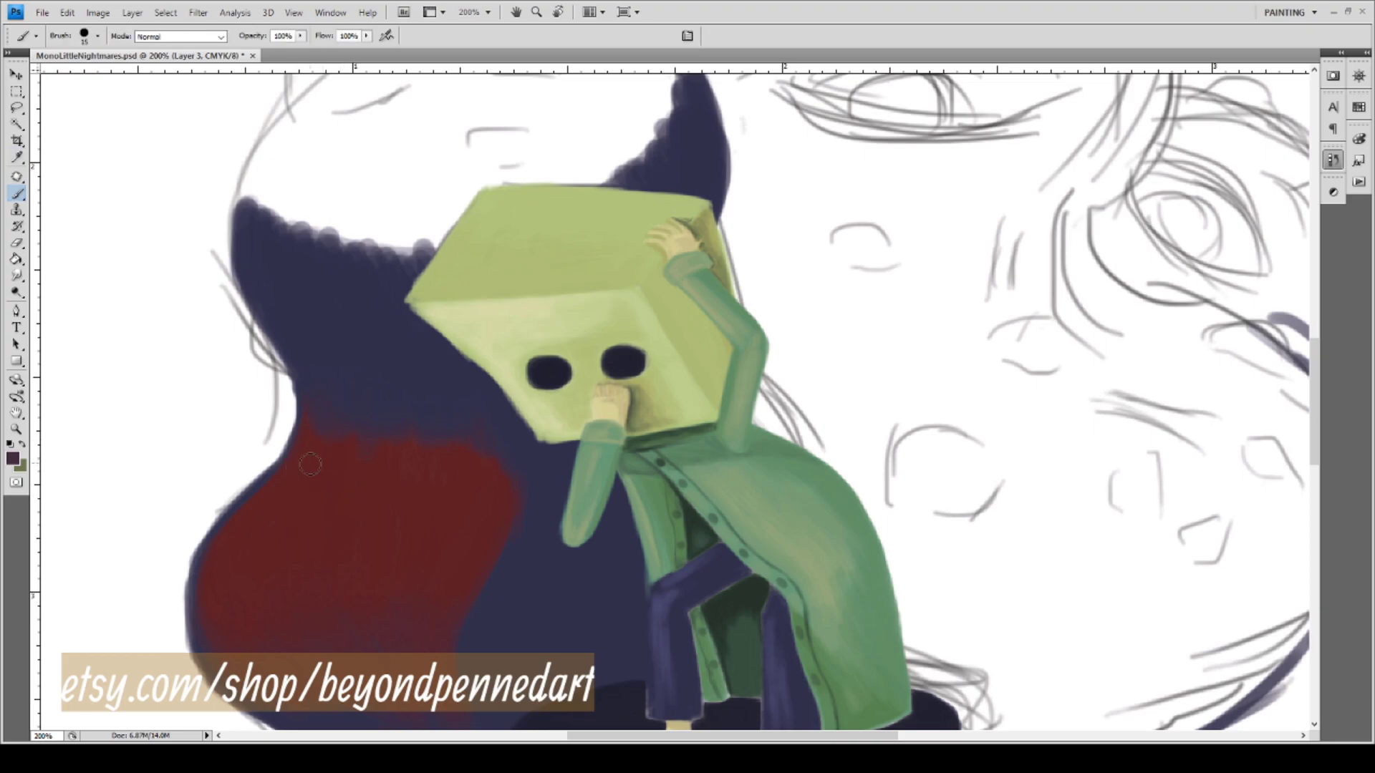
{"action": "mouse_move", "coordinate": [287, 462]}
{"action": "left_mouse_down"}
{"action": "mouse_move", "coordinate": [310, 404]}
{"action": "mouse_move", "coordinate": [310, 434]}
{"action": "mouse_move", "coordinate": [293, 454]}
{"action": "mouse_move", "coordinate": [300, 376]}
{"action": "mouse_move", "coordinate": [318, 414]}
{"action": "mouse_move", "coordinate": [312, 399]}
{"action": "mouse_move", "coordinate": [300, 456]}
{"action": "mouse_move", "coordinate": [300, 370]}
{"action": "left_mouse_up"}
{"action": "key", "text": "i"}
{"action": "key", "text": "b"}
{"action": "mouse_move", "coordinate": [542, 539]}
{"action": "left_mouse_down"}
{"action": "mouse_move", "coordinate": [409, 466]}
{"action": "mouse_move", "coordinate": [372, 417]}
{"action": "mouse_move", "coordinate": [346, 436]}
{"action": "mouse_move", "coordinate": [298, 600]}
{"action": "mouse_move", "coordinate": [291, 521]}
{"action": "mouse_move", "coordinate": [325, 387]}
{"action": "mouse_move", "coordinate": [387, 265]}
{"action": "mouse_move", "coordinate": [409, 425]}
{"action": "mouse_move", "coordinate": [335, 393]}
{"action": "mouse_move", "coordinate": [270, 540]}
{"action": "mouse_move", "coordinate": [292, 477]}
{"action": "mouse_move", "coordinate": [363, 522]}
{"action": "mouse_move", "coordinate": [356, 599]}
{"action": "mouse_move", "coordinate": [336, 421]}
{"action": "left_mouse_up"}
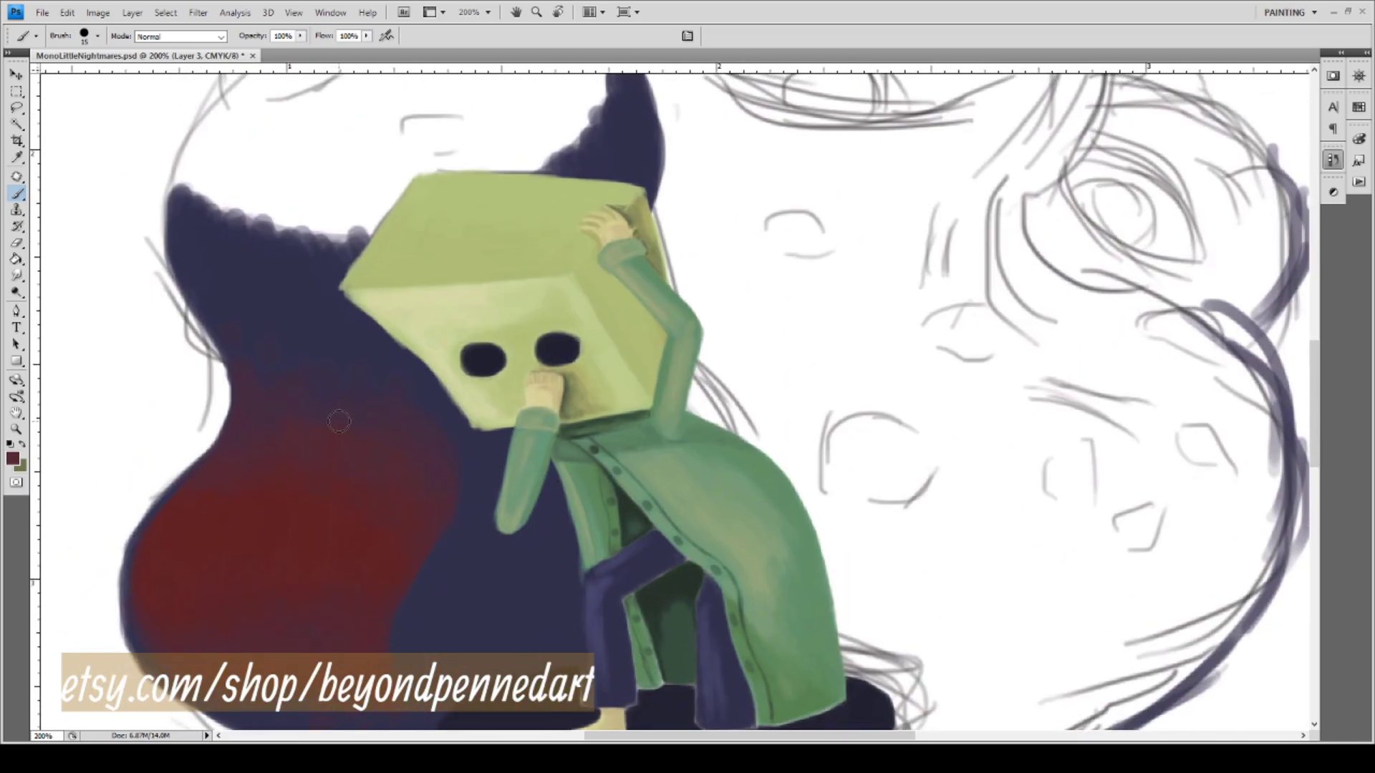
Sample dark red from the lower lobe and paint the upper lobe's outline over its top and down the inner right side.
{"action": "key", "text": "i"}
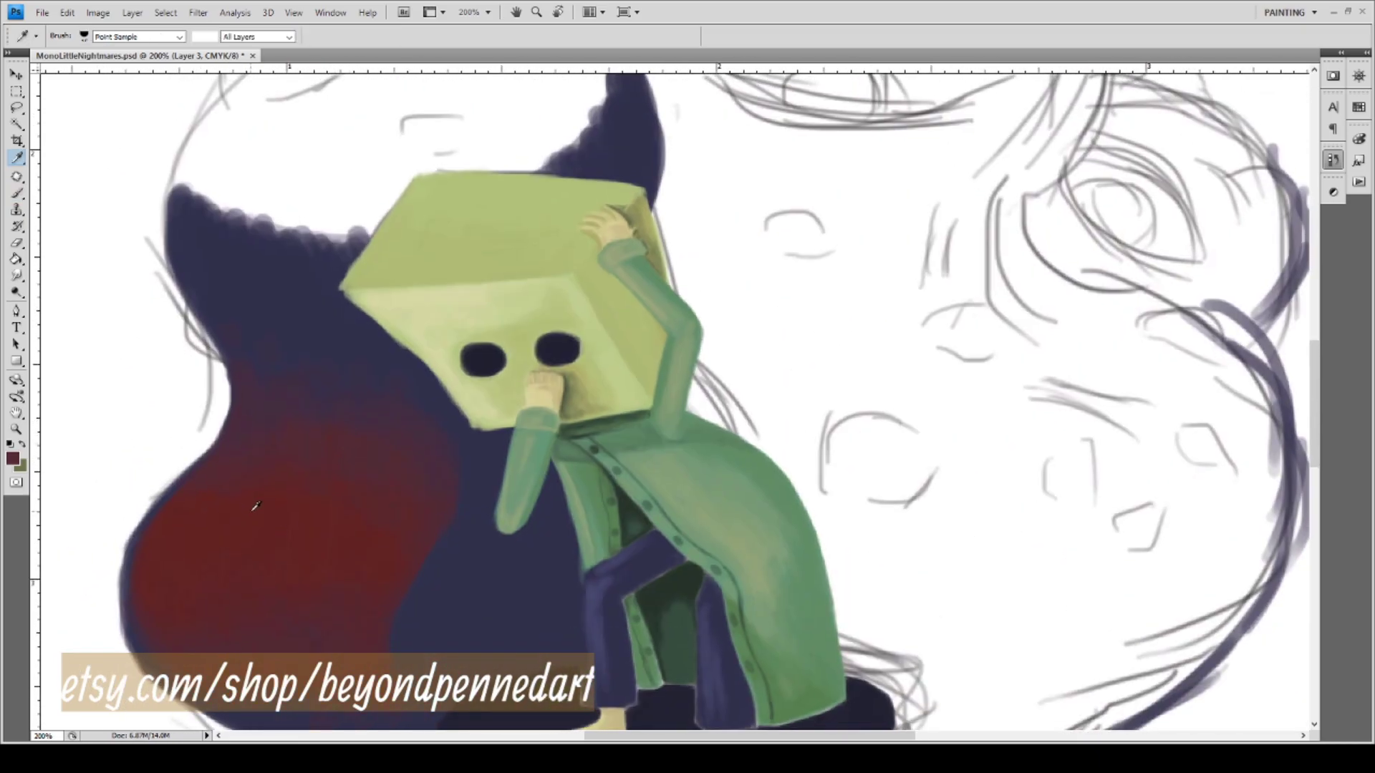
{"action": "left_click_drag", "start_coordinate": [374, 429], "coordinate": [336, 630]}
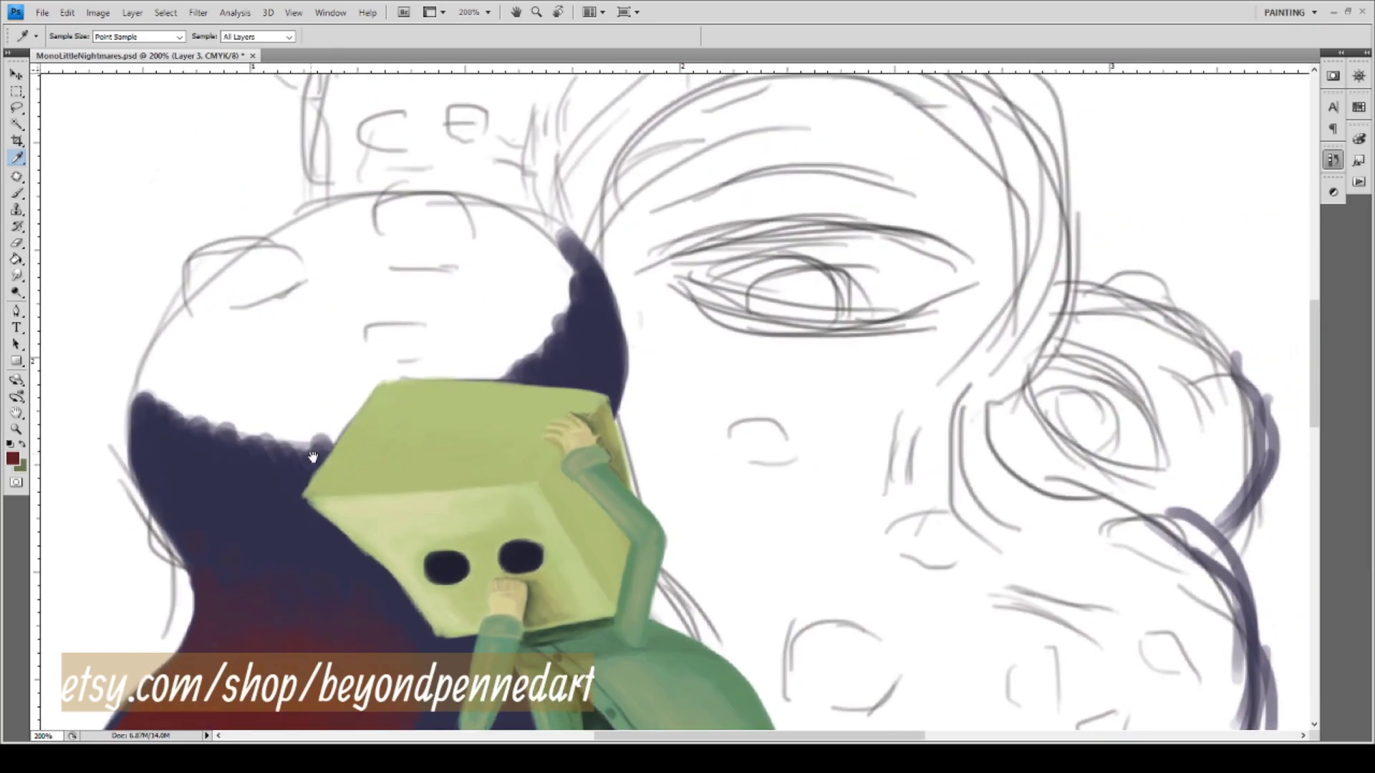
{"action": "left_click_drag", "start_coordinate": [308, 412], "coordinate": [332, 452]}
{"action": "key", "text": "b"}
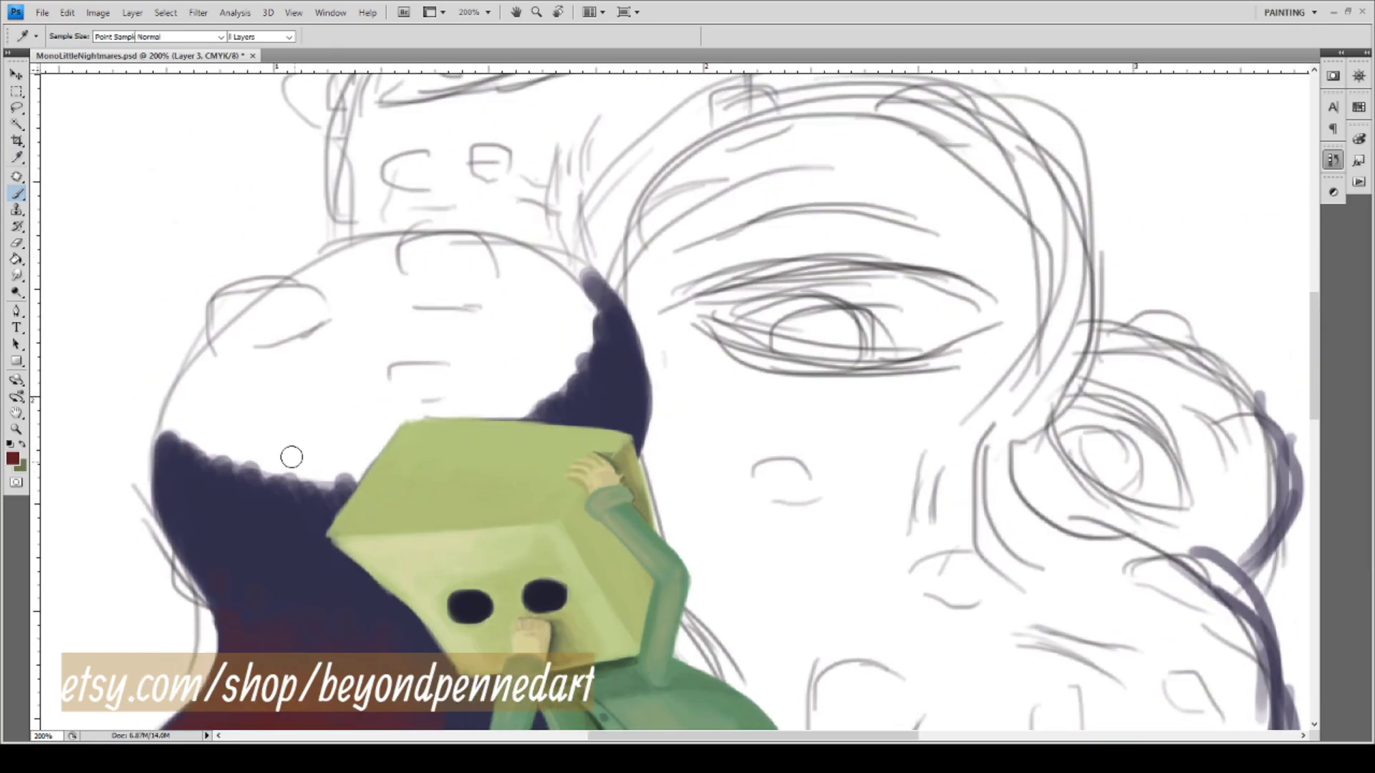
{"action": "mouse_move", "coordinate": [174, 423]}
{"action": "left_mouse_down"}
{"action": "mouse_move", "coordinate": [254, 322]}
{"action": "mouse_move", "coordinate": [182, 409]}
{"action": "mouse_move", "coordinate": [276, 310]}
{"action": "mouse_move", "coordinate": [168, 422]}
{"action": "mouse_move", "coordinate": [350, 261]}
{"action": "left_mouse_up"}
{"action": "left_click_drag", "start_coordinate": [201, 358], "coordinate": [344, 254]}
{"action": "left_click_drag", "start_coordinate": [179, 401], "coordinate": [337, 254]}
{"action": "mouse_move", "coordinate": [265, 297]}
{"action": "left_mouse_down"}
{"action": "mouse_move", "coordinate": [401, 241]}
{"action": "mouse_move", "coordinate": [450, 240]}
{"action": "left_mouse_up"}
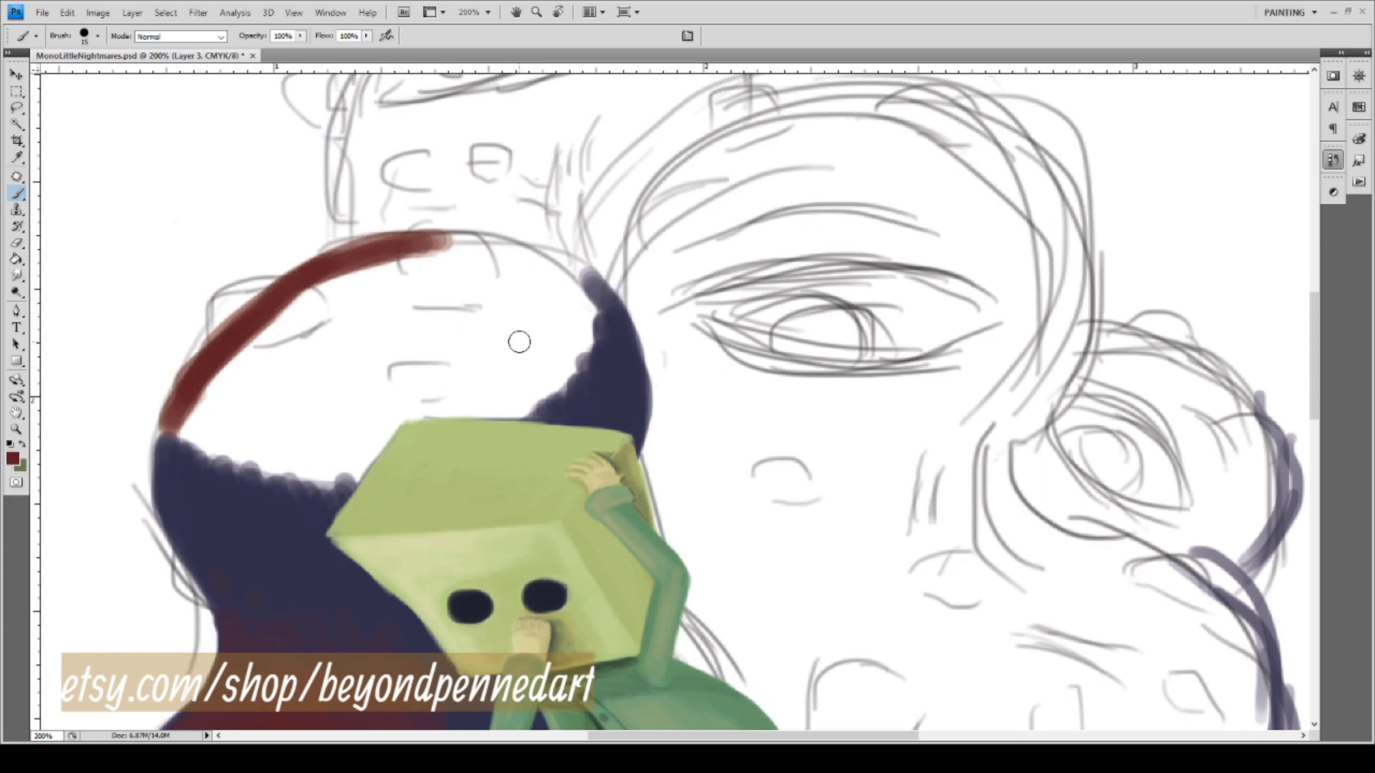
{"action": "mouse_move", "coordinate": [423, 241]}
{"action": "left_mouse_down"}
{"action": "mouse_move", "coordinate": [565, 272]}
{"action": "mouse_move", "coordinate": [493, 248]}
{"action": "mouse_move", "coordinate": [594, 299]}
{"action": "mouse_move", "coordinate": [573, 279]}
{"action": "mouse_move", "coordinate": [590, 323]}
{"action": "mouse_move", "coordinate": [586, 343]}
{"action": "mouse_move", "coordinate": [569, 287]}
{"action": "mouse_move", "coordinate": [581, 361]}
{"action": "mouse_move", "coordinate": [552, 280]}
{"action": "mouse_move", "coordinate": [576, 362]}
{"action": "mouse_move", "coordinate": [523, 266]}
{"action": "mouse_move", "coordinate": [556, 279]}
{"action": "mouse_move", "coordinate": [569, 336]}
{"action": "mouse_move", "coordinate": [510, 270]}
{"action": "mouse_move", "coordinate": [566, 362]}
{"action": "mouse_move", "coordinate": [492, 270]}
{"action": "mouse_move", "coordinate": [544, 340]}
{"action": "left_mouse_up"}
{"action": "mouse_move", "coordinate": [194, 419]}
{"action": "left_mouse_down"}
{"action": "mouse_move", "coordinate": [236, 355]}
{"action": "mouse_move", "coordinate": [168, 417]}
{"action": "left_mouse_up"}
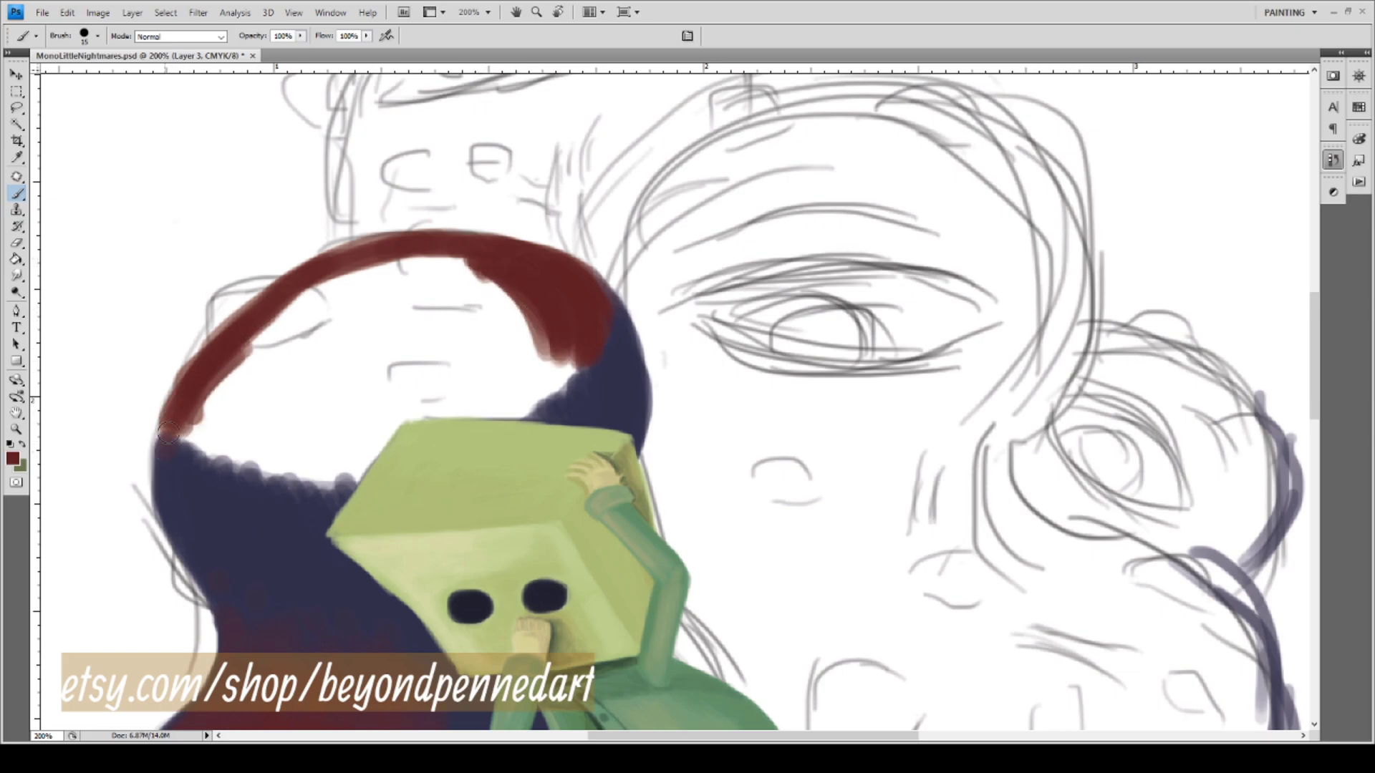
Extend the dark red down the upper lobe's left edge and fill the white interior with broad strokes.
{"action": "mouse_move", "coordinate": [160, 458]}
{"action": "left_mouse_down"}
{"action": "mouse_move", "coordinate": [200, 378]}
{"action": "mouse_move", "coordinate": [159, 474]}
{"action": "mouse_move", "coordinate": [222, 350]}
{"action": "left_mouse_up"}
{"action": "mouse_move", "coordinate": [167, 492]}
{"action": "left_mouse_down"}
{"action": "mouse_move", "coordinate": [183, 401]}
{"action": "mouse_move", "coordinate": [159, 472]}
{"action": "mouse_move", "coordinate": [229, 354]}
{"action": "mouse_move", "coordinate": [183, 395]}
{"action": "left_mouse_up"}
{"action": "mouse_move", "coordinate": [243, 320]}
{"action": "left_mouse_down"}
{"action": "mouse_move", "coordinate": [225, 402]}
{"action": "mouse_move", "coordinate": [210, 390]}
{"action": "mouse_move", "coordinate": [195, 439]}
{"action": "mouse_move", "coordinate": [228, 363]}
{"action": "mouse_move", "coordinate": [200, 426]}
{"action": "mouse_move", "coordinate": [291, 309]}
{"action": "mouse_move", "coordinate": [225, 407]}
{"action": "mouse_move", "coordinate": [358, 272]}
{"action": "mouse_move", "coordinate": [389, 269]}
{"action": "mouse_move", "coordinate": [350, 273]}
{"action": "mouse_move", "coordinate": [521, 297]}
{"action": "mouse_move", "coordinate": [385, 274]}
{"action": "mouse_move", "coordinate": [356, 290]}
{"action": "mouse_move", "coordinate": [400, 290]}
{"action": "mouse_move", "coordinate": [478, 259]}
{"action": "left_mouse_up"}
{"action": "mouse_move", "coordinate": [377, 259]}
{"action": "left_mouse_down"}
{"action": "mouse_move", "coordinate": [405, 272]}
{"action": "mouse_move", "coordinate": [271, 336]}
{"action": "mouse_move", "coordinate": [390, 276]}
{"action": "mouse_move", "coordinate": [379, 254]}
{"action": "mouse_move", "coordinate": [311, 304]}
{"action": "mouse_move", "coordinate": [311, 326]}
{"action": "mouse_move", "coordinate": [247, 390]}
{"action": "mouse_move", "coordinate": [236, 368]}
{"action": "mouse_move", "coordinate": [226, 383]}
{"action": "mouse_move", "coordinate": [351, 423]}
{"action": "mouse_move", "coordinate": [345, 434]}
{"action": "mouse_move", "coordinate": [201, 415]}
{"action": "mouse_move", "coordinate": [318, 439]}
{"action": "mouse_move", "coordinate": [254, 407]}
{"action": "mouse_move", "coordinate": [257, 426]}
{"action": "mouse_move", "coordinate": [250, 396]}
{"action": "mouse_move", "coordinate": [275, 338]}
{"action": "mouse_move", "coordinate": [261, 328]}
{"action": "mouse_move", "coordinate": [260, 360]}
{"action": "mouse_move", "coordinate": [293, 360]}
{"action": "mouse_move", "coordinate": [265, 418]}
{"action": "mouse_move", "coordinate": [210, 435]}
{"action": "mouse_move", "coordinate": [306, 361]}
{"action": "mouse_move", "coordinate": [309, 394]}
{"action": "mouse_move", "coordinate": [285, 431]}
{"action": "mouse_move", "coordinate": [280, 412]}
{"action": "mouse_move", "coordinate": [279, 431]}
{"action": "mouse_move", "coordinate": [299, 427]}
{"action": "mouse_move", "coordinate": [326, 325]}
{"action": "mouse_move", "coordinate": [330, 412]}
{"action": "mouse_move", "coordinate": [327, 325]}
{"action": "mouse_move", "coordinate": [353, 359]}
{"action": "mouse_move", "coordinate": [337, 381]}
{"action": "mouse_move", "coordinate": [330, 360]}
{"action": "mouse_move", "coordinate": [364, 374]}
{"action": "mouse_move", "coordinate": [339, 358]}
{"action": "mouse_move", "coordinate": [378, 312]}
{"action": "mouse_move", "coordinate": [352, 414]}
{"action": "mouse_move", "coordinate": [325, 348]}
{"action": "mouse_move", "coordinate": [365, 317]}
{"action": "mouse_move", "coordinate": [342, 411]}
{"action": "mouse_move", "coordinate": [306, 419]}
{"action": "mouse_move", "coordinate": [280, 396]}
{"action": "mouse_move", "coordinate": [391, 415]}
{"action": "left_mouse_up"}
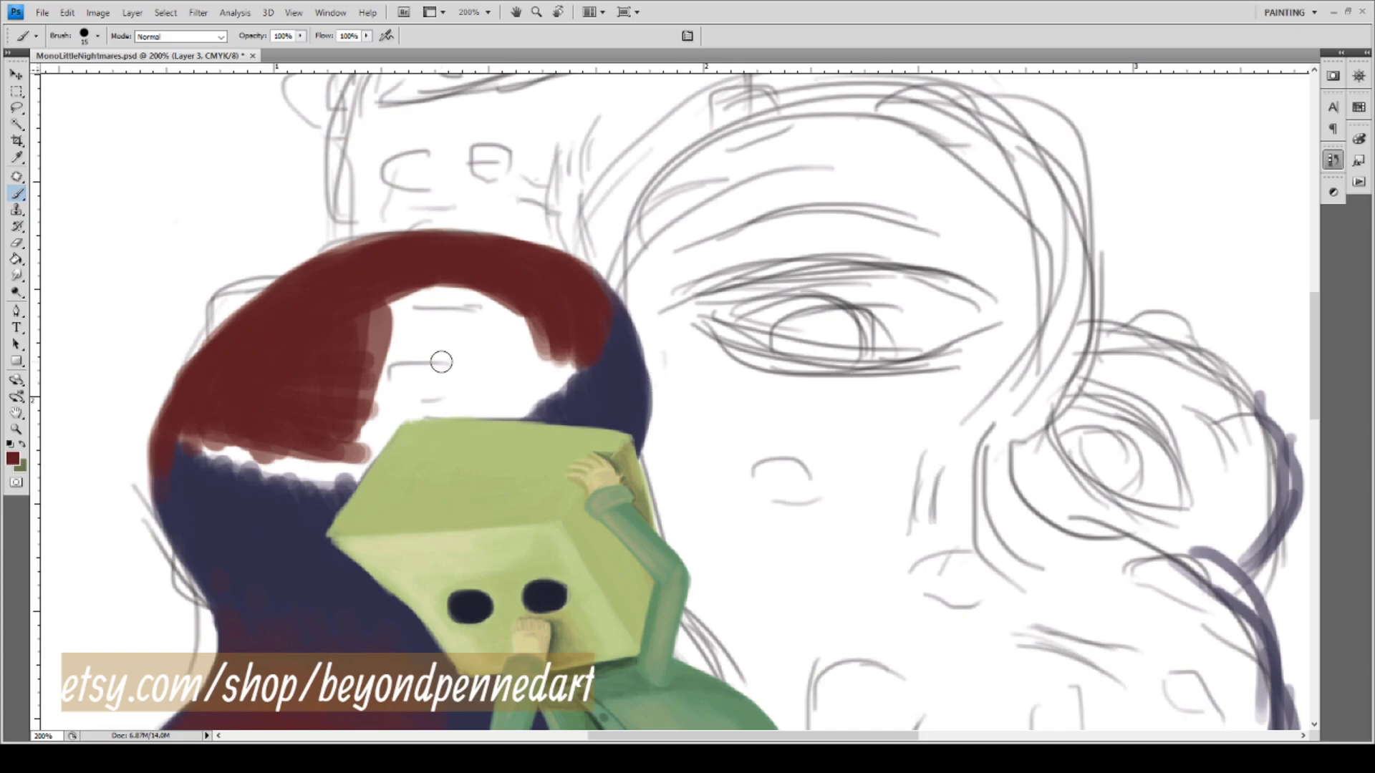
{"action": "mouse_move", "coordinate": [295, 420]}
{"action": "left_mouse_down"}
{"action": "mouse_move", "coordinate": [454, 397]}
{"action": "mouse_move", "coordinate": [416, 412]}
{"action": "mouse_move", "coordinate": [473, 384]}
{"action": "mouse_move", "coordinate": [484, 403]}
{"action": "mouse_move", "coordinate": [572, 343]}
{"action": "mouse_move", "coordinate": [555, 347]}
{"action": "mouse_move", "coordinate": [554, 315]}
{"action": "mouse_move", "coordinate": [498, 363]}
{"action": "mouse_move", "coordinate": [503, 311]}
{"action": "mouse_move", "coordinate": [483, 363]}
{"action": "mouse_move", "coordinate": [501, 335]}
{"action": "mouse_move", "coordinate": [459, 376]}
{"action": "mouse_move", "coordinate": [440, 339]}
{"action": "mouse_move", "coordinate": [450, 276]}
{"action": "mouse_move", "coordinate": [424, 369]}
{"action": "mouse_move", "coordinate": [397, 363]}
{"action": "mouse_move", "coordinate": [375, 397]}
{"action": "mouse_move", "coordinate": [391, 396]}
{"action": "mouse_move", "coordinate": [363, 398]}
{"action": "mouse_move", "coordinate": [339, 341]}
{"action": "mouse_move", "coordinate": [361, 346]}
{"action": "mouse_move", "coordinate": [377, 403]}
{"action": "mouse_move", "coordinate": [295, 405]}
{"action": "mouse_move", "coordinate": [266, 383]}
{"action": "mouse_move", "coordinate": [383, 281]}
{"action": "mouse_move", "coordinate": [328, 305]}
{"action": "mouse_move", "coordinate": [251, 374]}
{"action": "left_mouse_up"}
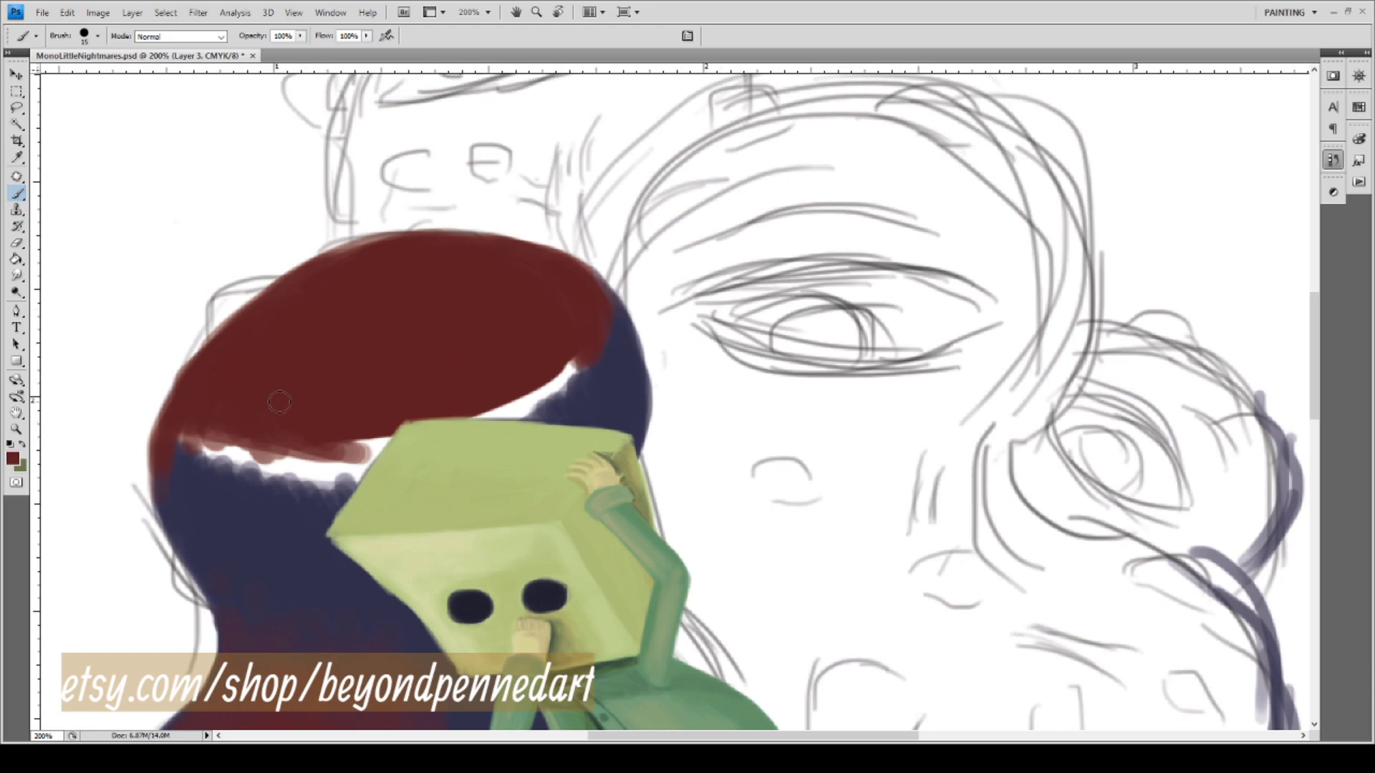
Cover the white gaps between the upper lobe's dark red and the navy on both sides of the box.
{"action": "left_click_drag", "start_coordinate": [215, 449], "coordinate": [205, 404]}
{"action": "mouse_move", "coordinate": [179, 453]}
{"action": "left_mouse_down"}
{"action": "mouse_move", "coordinate": [232, 452]}
{"action": "mouse_move", "coordinate": [247, 411]}
{"action": "mouse_move", "coordinate": [250, 456]}
{"action": "mouse_move", "coordinate": [280, 474]}
{"action": "mouse_move", "coordinate": [280, 498]}
{"action": "mouse_move", "coordinate": [306, 417]}
{"action": "mouse_move", "coordinate": [330, 437]}
{"action": "mouse_move", "coordinate": [314, 470]}
{"action": "mouse_move", "coordinate": [318, 436]}
{"action": "mouse_move", "coordinate": [331, 424]}
{"action": "mouse_move", "coordinate": [344, 437]}
{"action": "mouse_move", "coordinate": [341, 419]}
{"action": "mouse_move", "coordinate": [348, 435]}
{"action": "mouse_move", "coordinate": [370, 418]}
{"action": "mouse_move", "coordinate": [392, 451]}
{"action": "mouse_move", "coordinate": [368, 407]}
{"action": "mouse_move", "coordinate": [338, 461]}
{"action": "mouse_move", "coordinate": [368, 439]}
{"action": "mouse_move", "coordinate": [372, 498]}
{"action": "left_mouse_up"}
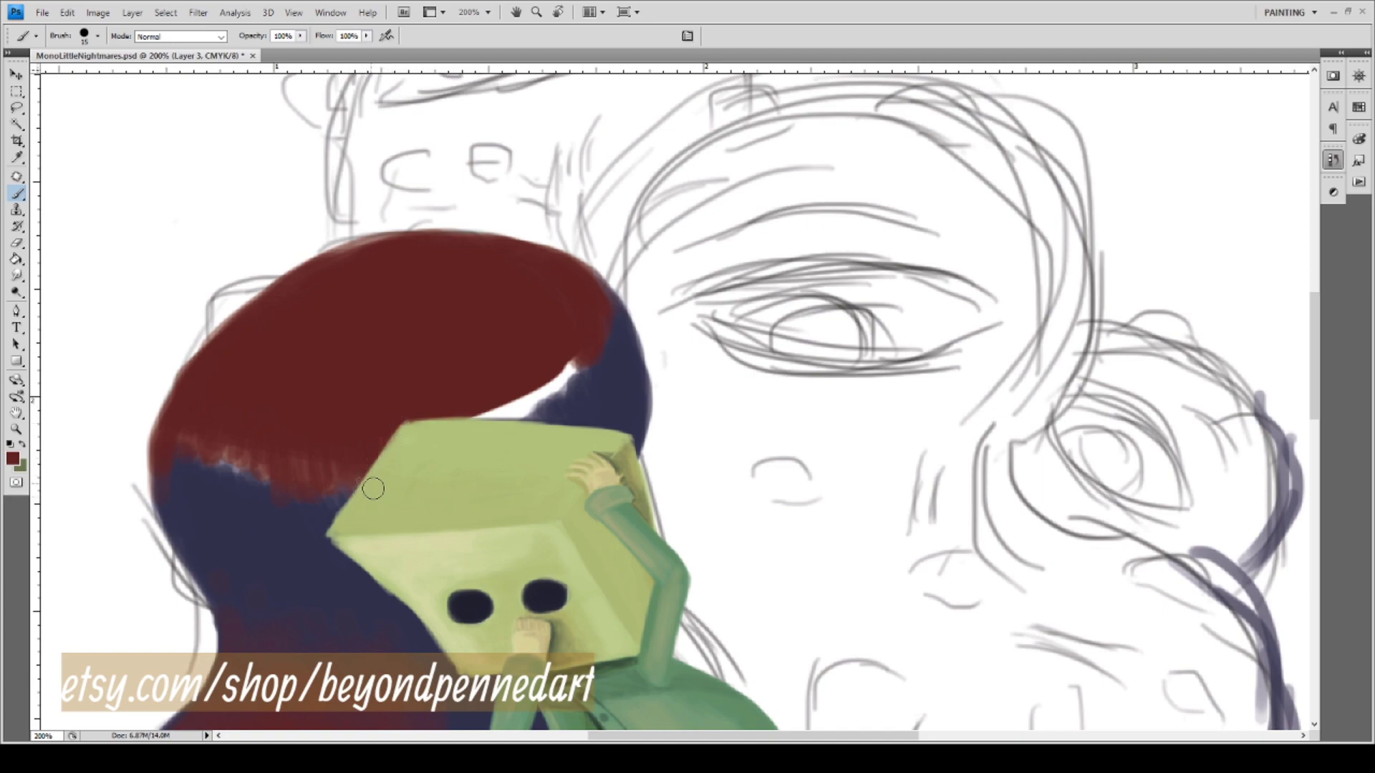
{"action": "mouse_move", "coordinate": [450, 416]}
{"action": "left_mouse_down"}
{"action": "mouse_move", "coordinate": [492, 414]}
{"action": "mouse_move", "coordinate": [474, 390]}
{"action": "mouse_move", "coordinate": [488, 389]}
{"action": "mouse_move", "coordinate": [527, 422]}
{"action": "mouse_move", "coordinate": [513, 385]}
{"action": "mouse_move", "coordinate": [519, 375]}
{"action": "mouse_move", "coordinate": [538, 390]}
{"action": "mouse_move", "coordinate": [533, 356]}
{"action": "mouse_move", "coordinate": [551, 343]}
{"action": "mouse_move", "coordinate": [575, 362]}
{"action": "mouse_move", "coordinate": [556, 349]}
{"action": "mouse_move", "coordinate": [562, 380]}
{"action": "mouse_move", "coordinate": [543, 387]}
{"action": "mouse_move", "coordinate": [559, 349]}
{"action": "mouse_move", "coordinate": [562, 391]}
{"action": "mouse_move", "coordinate": [535, 377]}
{"action": "mouse_move", "coordinate": [523, 410]}
{"action": "left_mouse_up"}
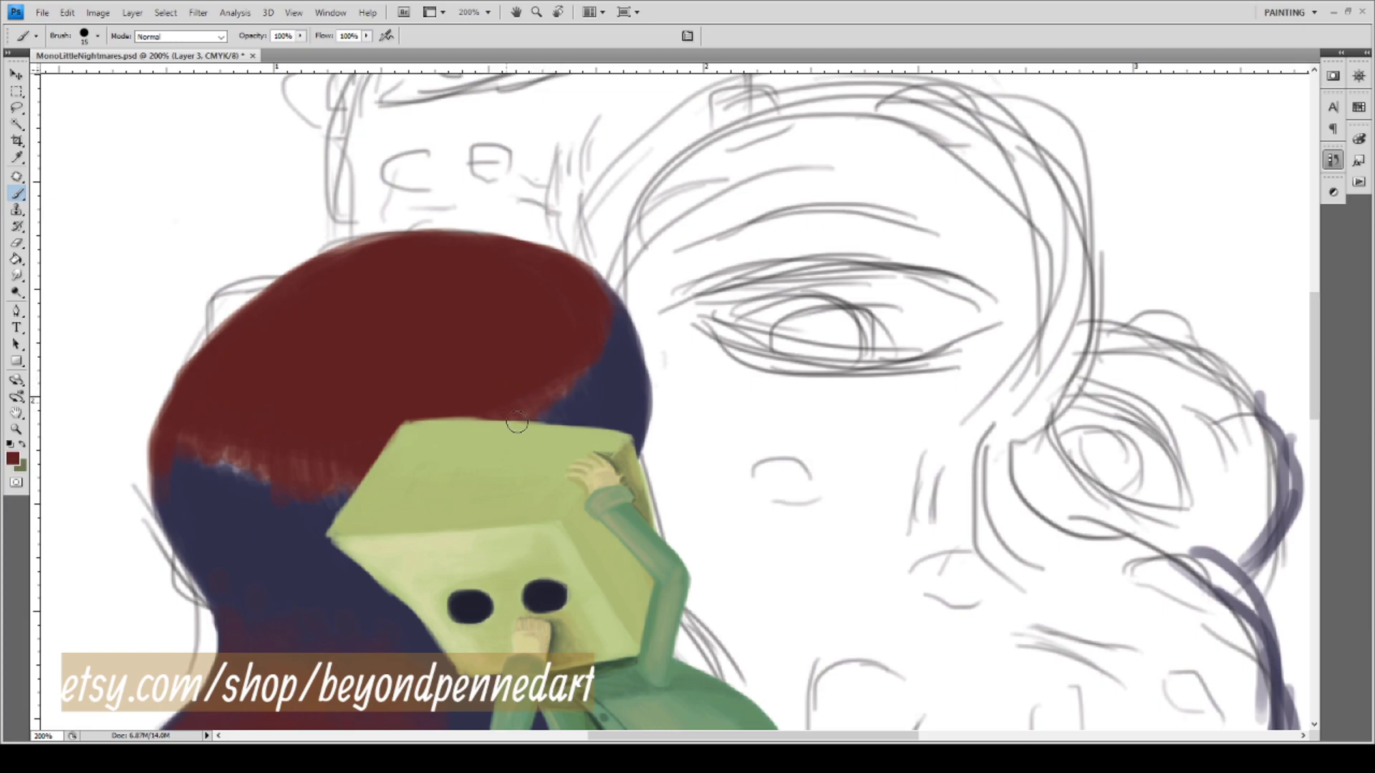
{"action": "mouse_move", "coordinate": [213, 457]}
{"action": "left_mouse_down"}
{"action": "mouse_move", "coordinate": [245, 468]}
{"action": "mouse_move", "coordinate": [219, 454]}
{"action": "mouse_move", "coordinate": [234, 433]}
{"action": "mouse_move", "coordinate": [271, 457]}
{"action": "mouse_move", "coordinate": [328, 450]}
{"action": "mouse_move", "coordinate": [361, 475]}
{"action": "left_mouse_up"}
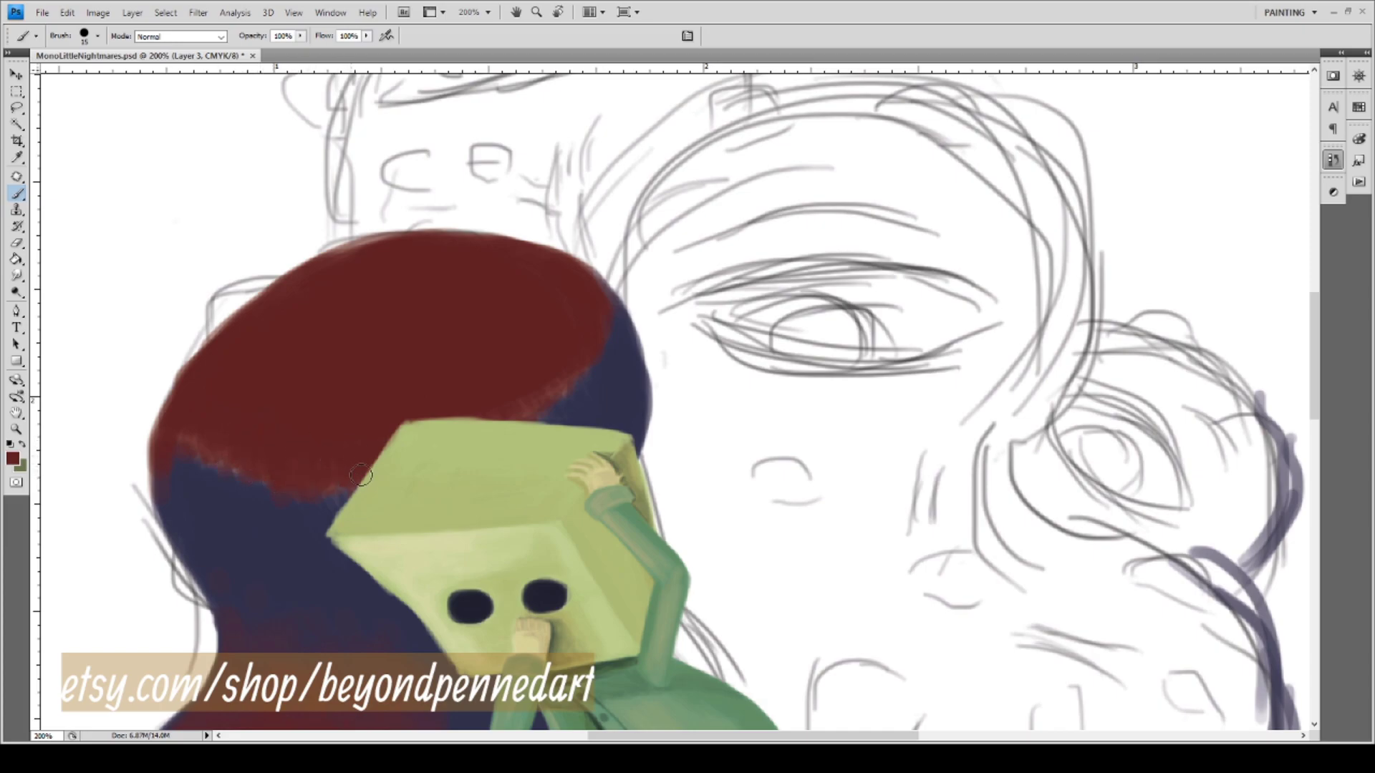
{"action": "left_click_drag", "start_coordinate": [199, 438], "coordinate": [176, 445]}
Sample maroon tones from the lower lobe and blend the upper lobe's dark red softly into the navy below and beside it.
{"action": "mouse_move", "coordinate": [444, 562]}
{"action": "left_mouse_down"}
{"action": "mouse_move", "coordinate": [522, 393]}
{"action": "mouse_move", "coordinate": [528, 304]}
{"action": "left_mouse_up"}
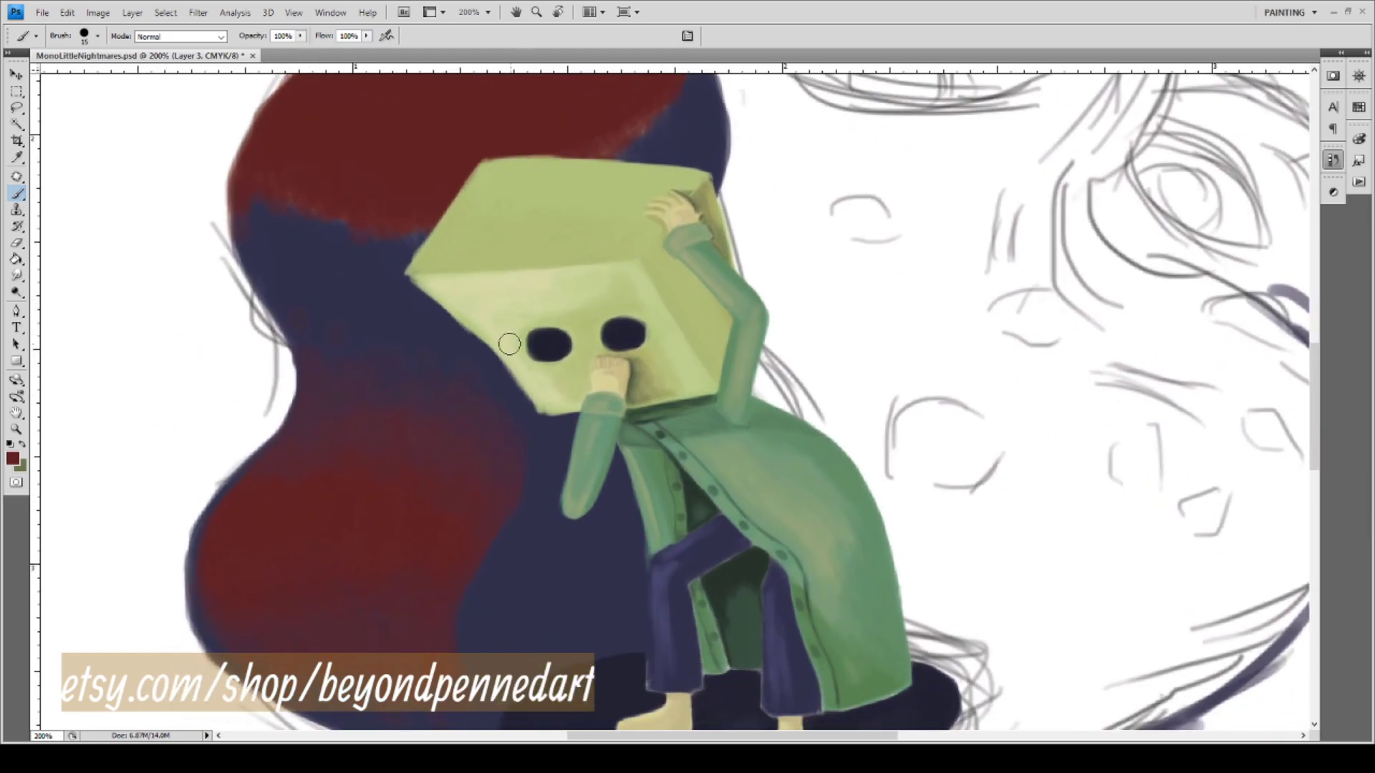
{"action": "key", "text": "i"}
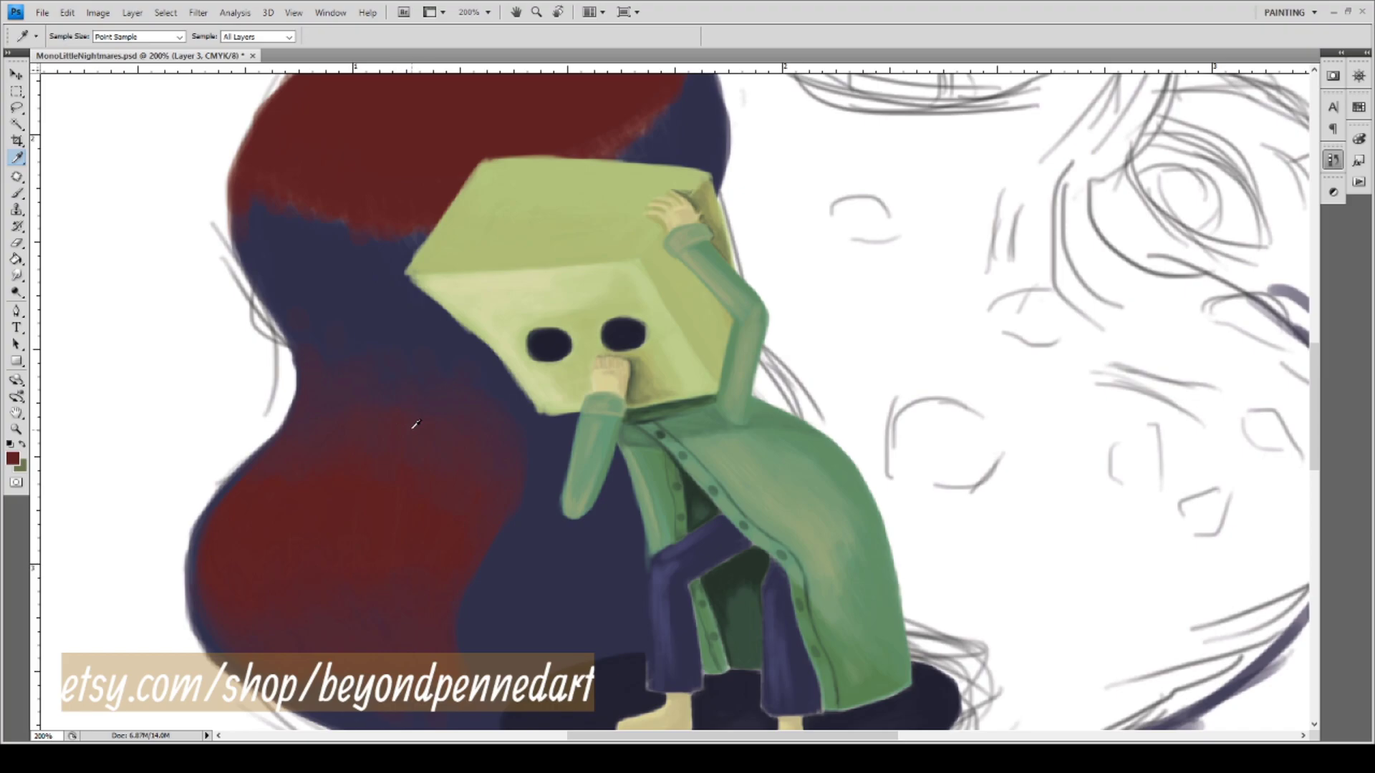
{"action": "left_click_drag", "start_coordinate": [445, 393], "coordinate": [436, 537]}
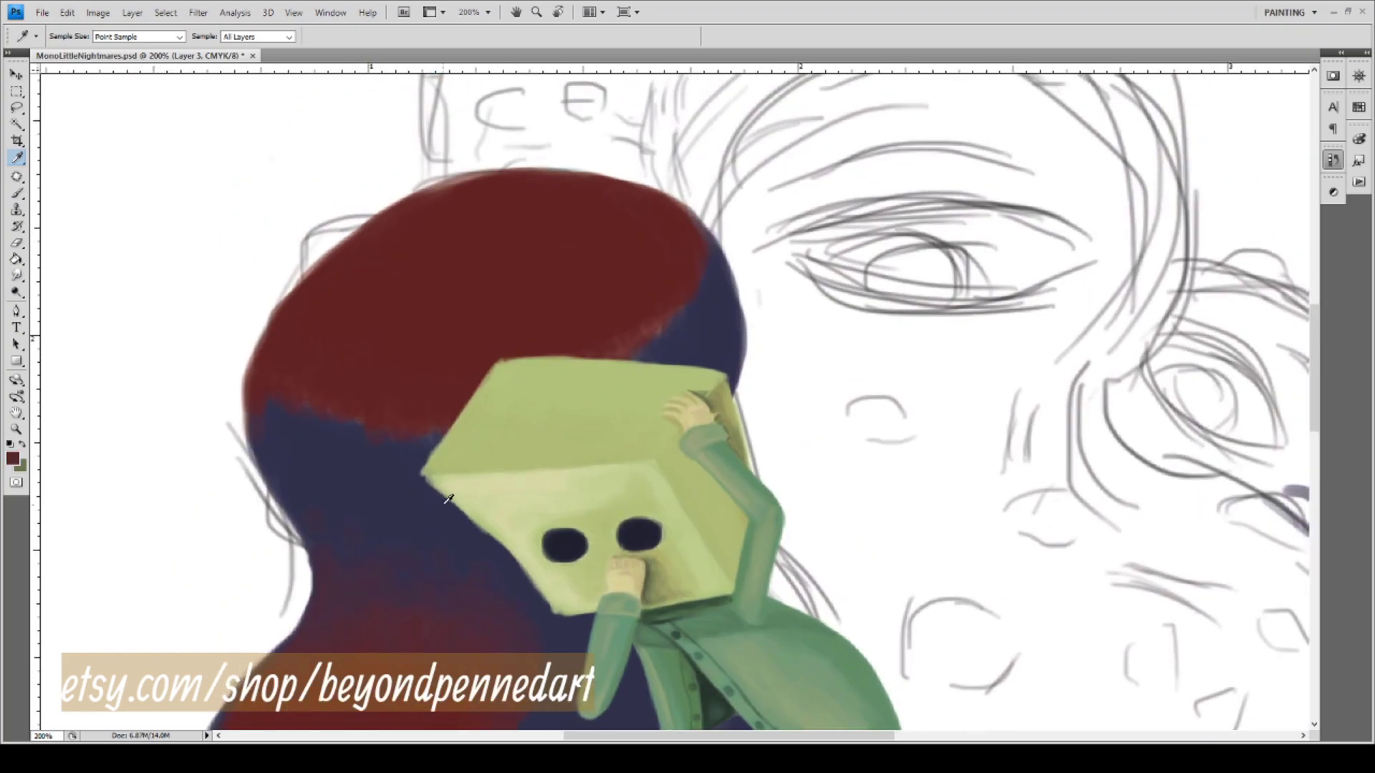
{"action": "key", "text": "b"}
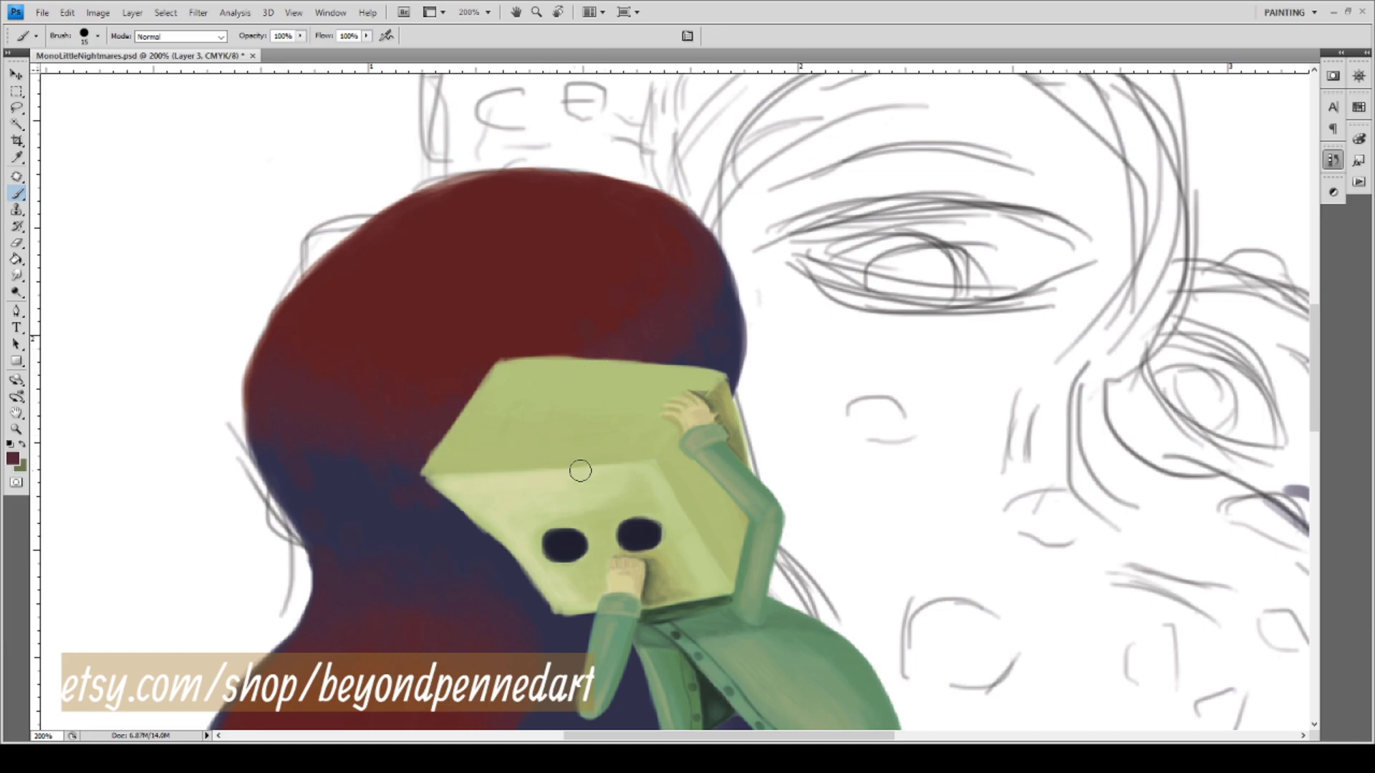
{"action": "left_click_drag", "start_coordinate": [539, 505], "coordinate": [577, 362]}
{"action": "key", "text": "i"}
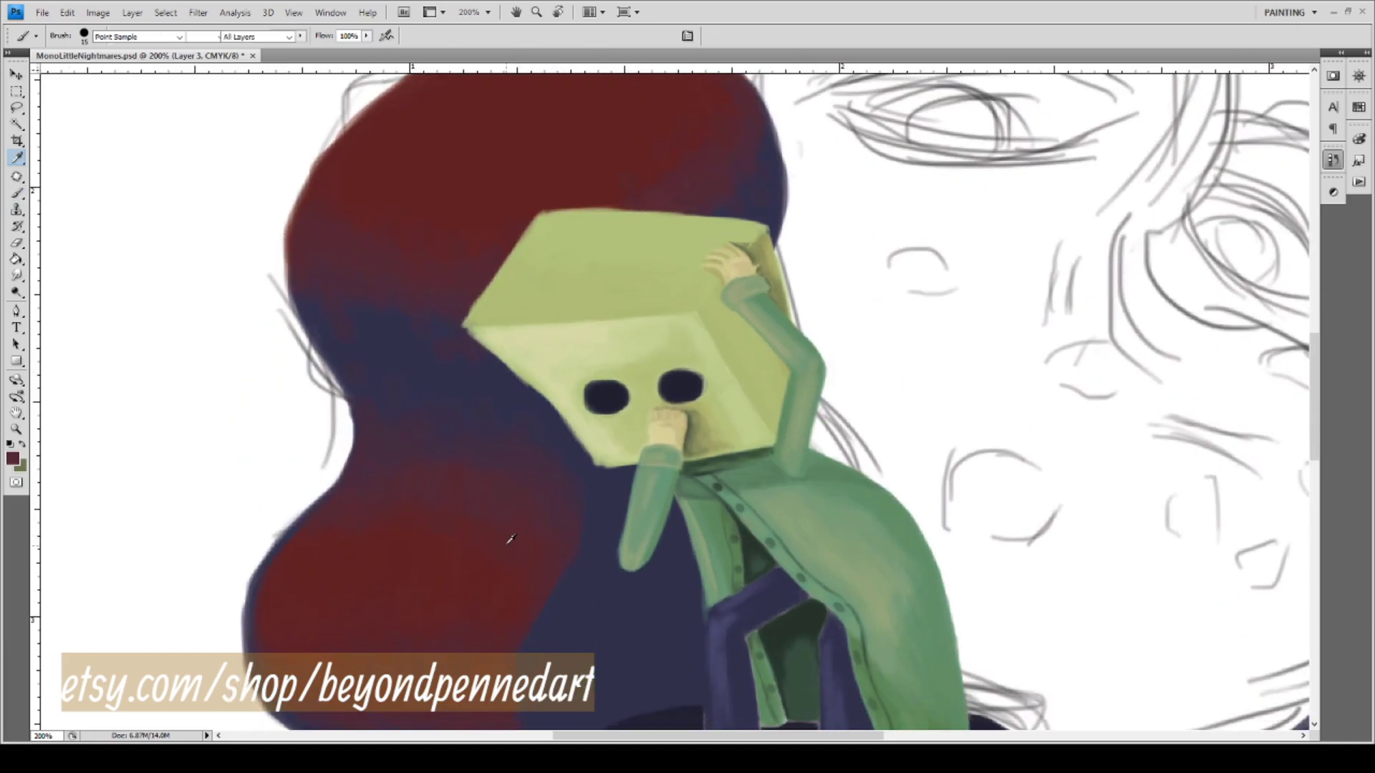
{"action": "left_click_drag", "start_coordinate": [650, 364], "coordinate": [496, 502]}
{"action": "key", "text": "b"}
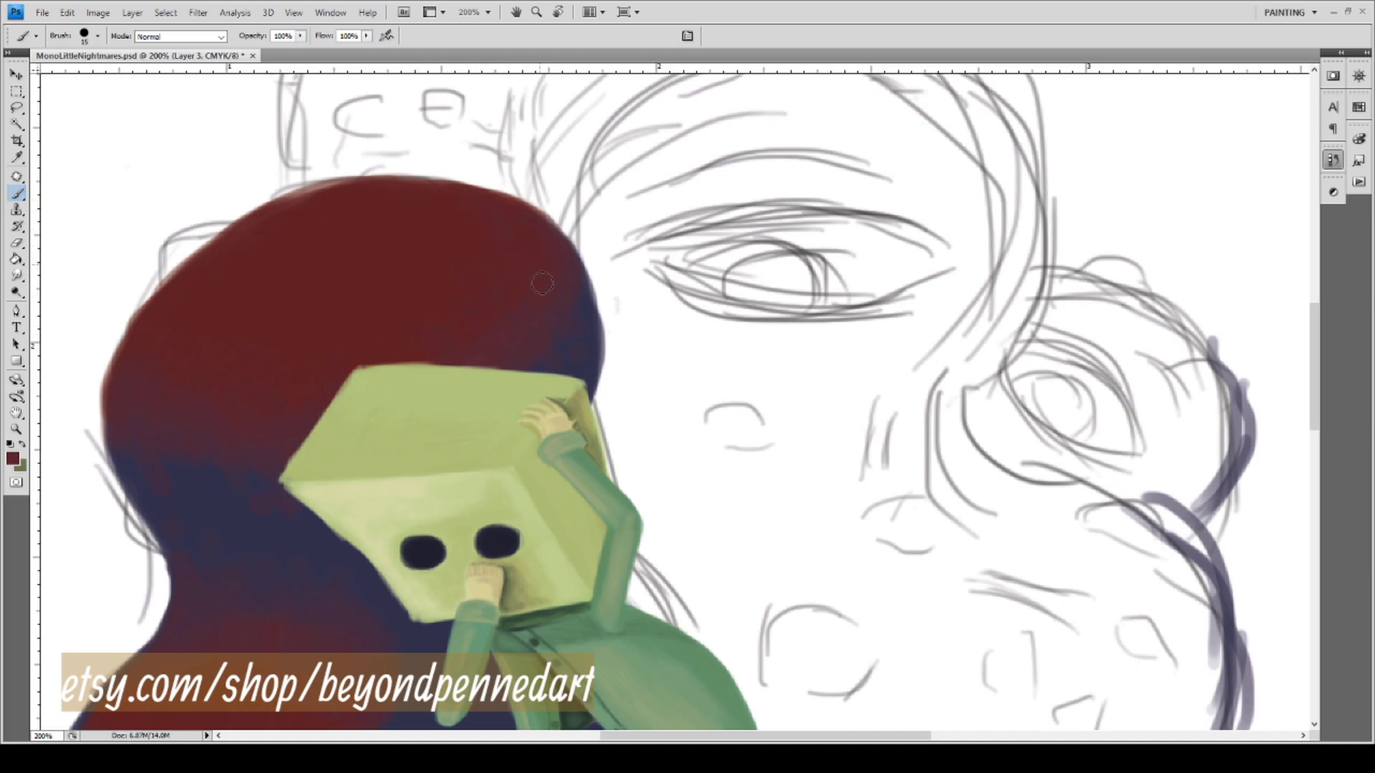
{"action": "mouse_move", "coordinate": [391, 631]}
{"action": "left_mouse_down"}
{"action": "mouse_move", "coordinate": [416, 510]}
{"action": "mouse_move", "coordinate": [502, 337]}
{"action": "mouse_move", "coordinate": [512, 438]}
{"action": "left_mouse_up"}
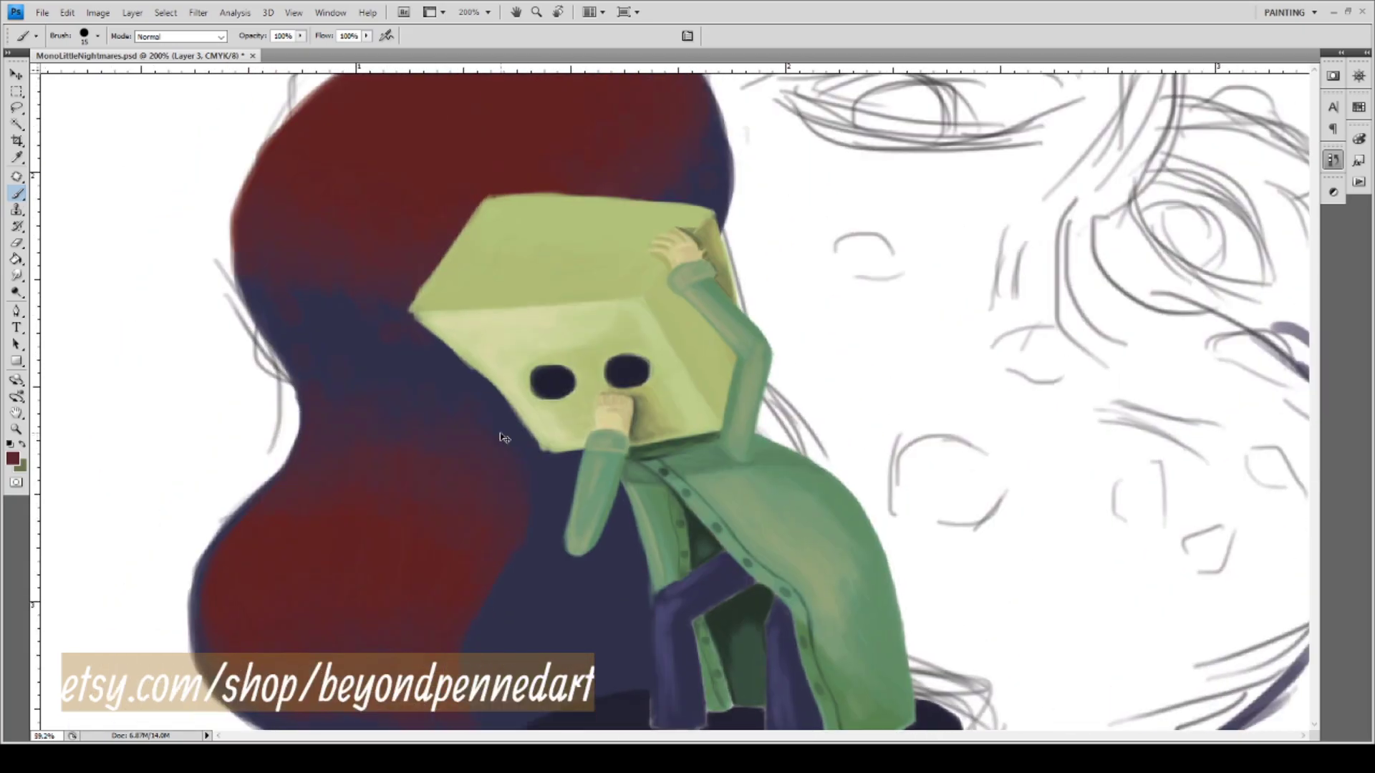
Examine the whole painting, then the still unpainted creature body and tail to the right of Mono.
{"action": "key", "text": "ctrl+0"}
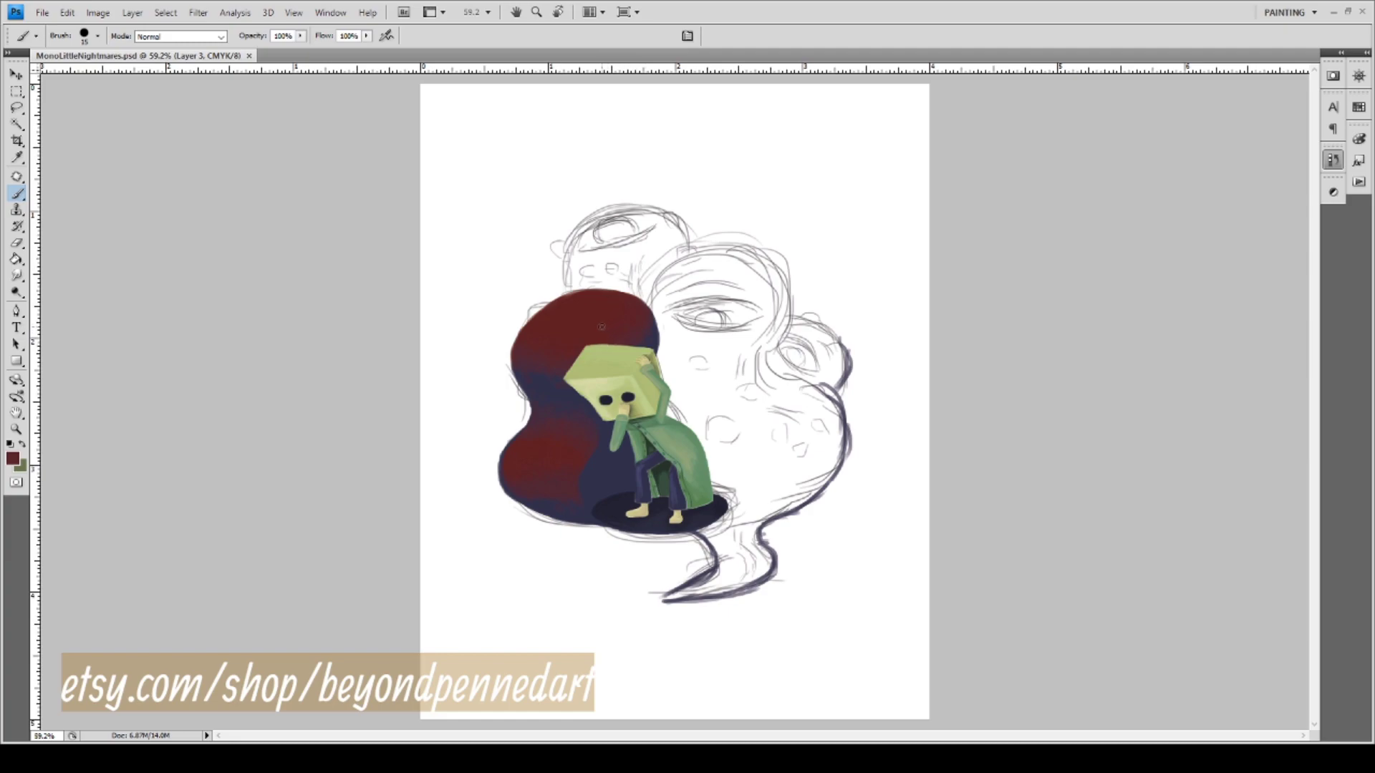
{"action": "key", "text": "z"}
{"action": "left_click_drag", "start_coordinate": [629, 269], "coordinate": [724, 374]}
{"action": "left_click_drag", "start_coordinate": [705, 507], "coordinate": [559, 249]}
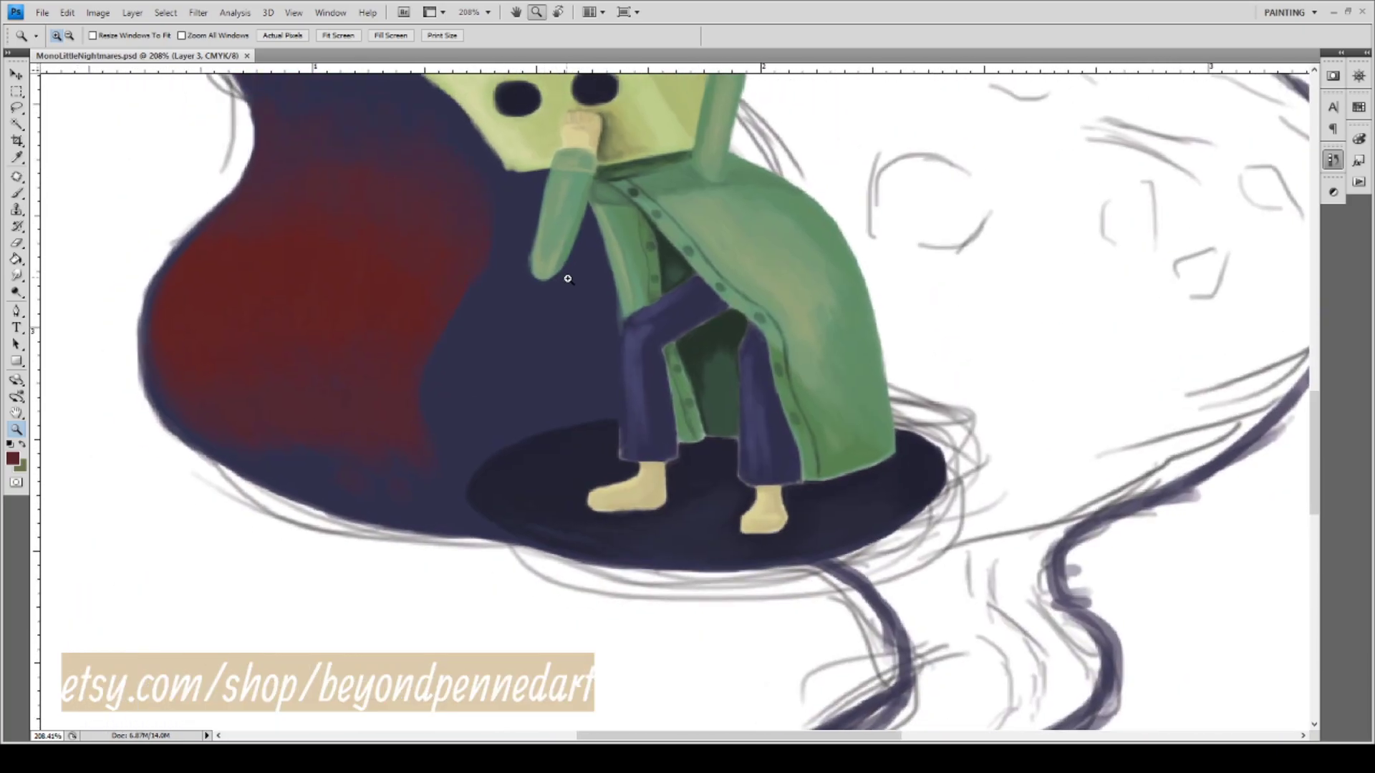
{"action": "key", "text": "i"}
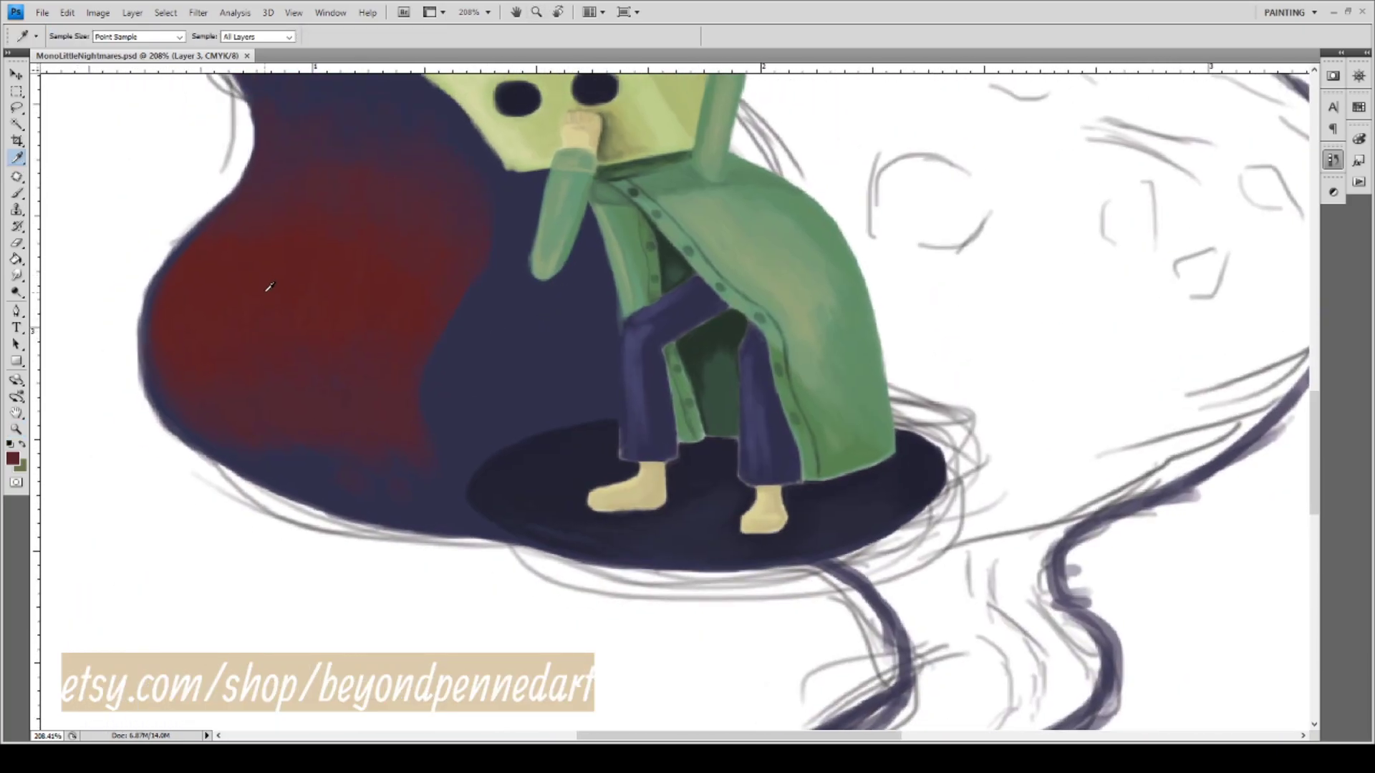
{"action": "left_click_drag", "start_coordinate": [833, 378], "coordinate": [221, 451]}
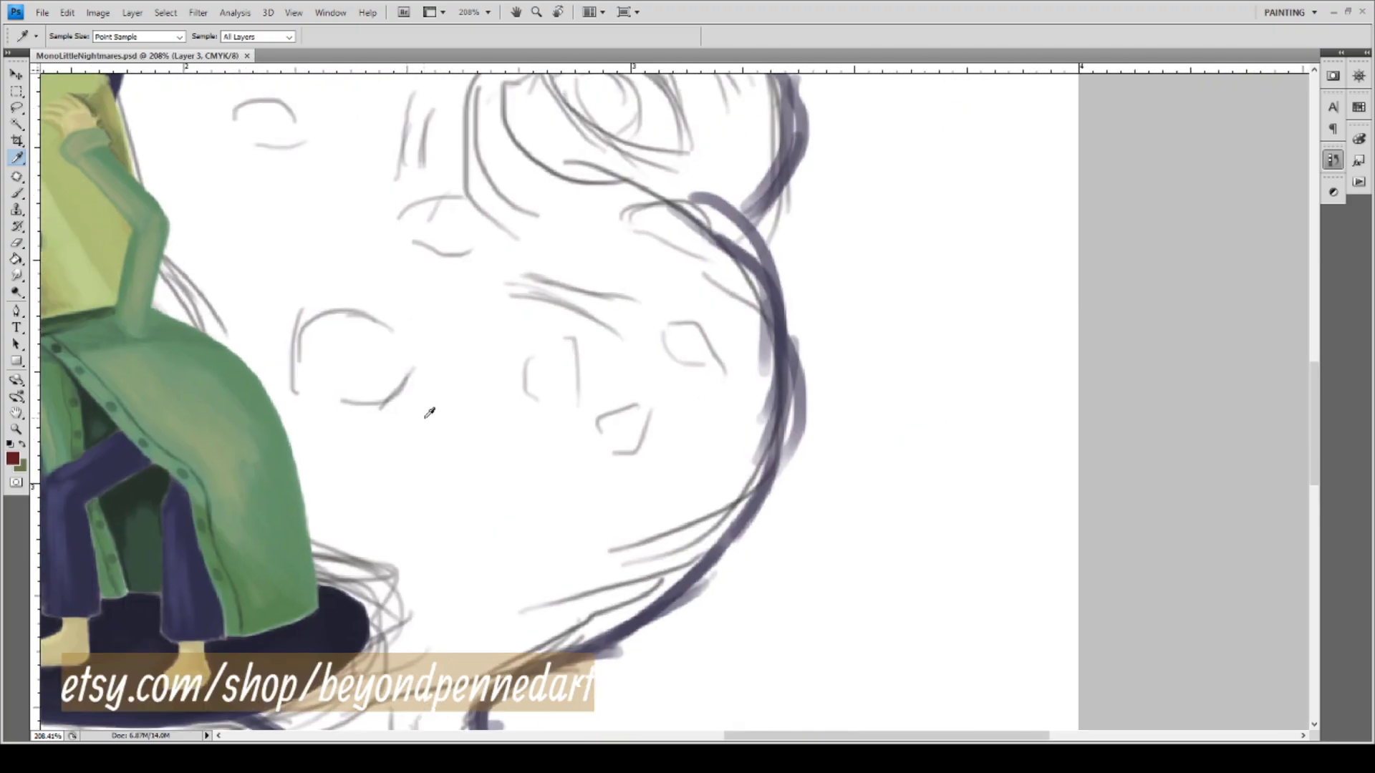
{"action": "key", "text": "z"}
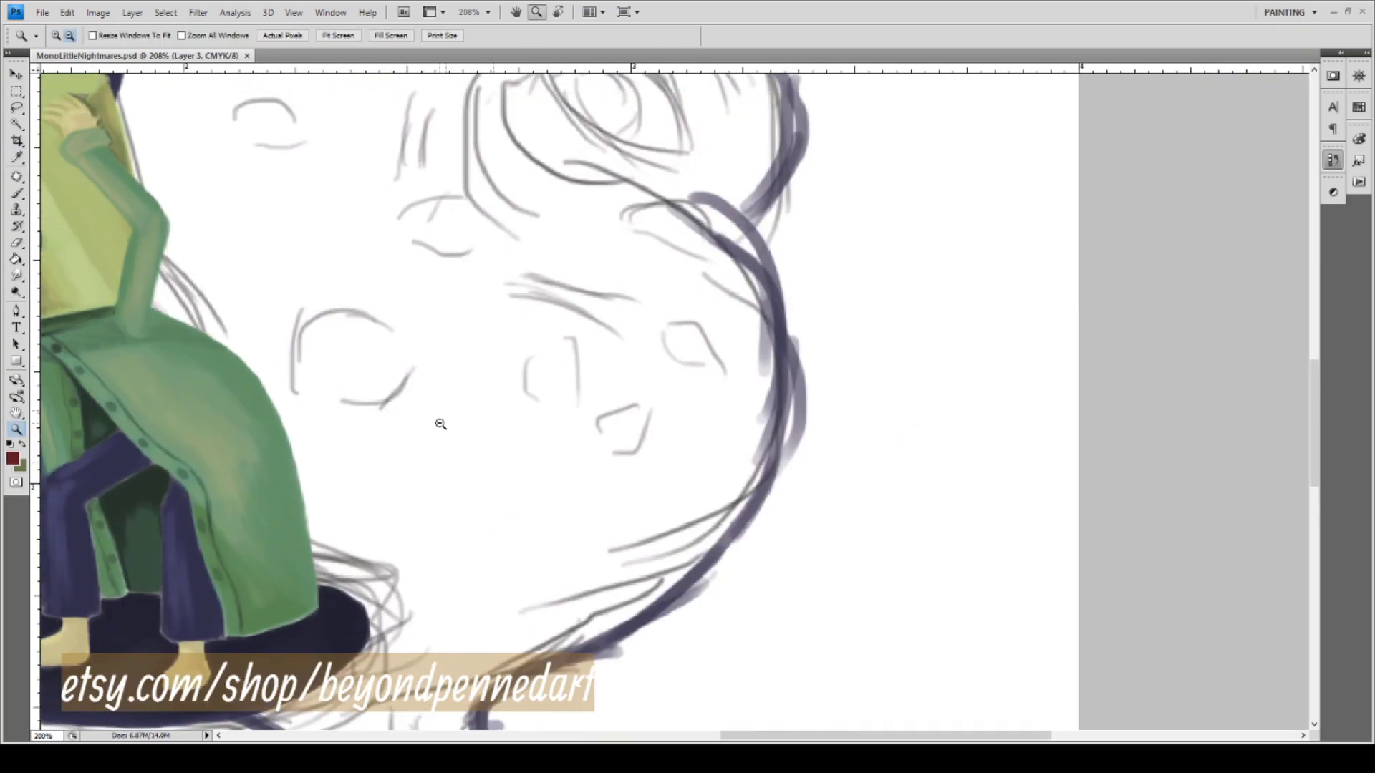
{"action": "left_click", "coordinate": [423, 421], "text": "alt"}
{"action": "left_click", "coordinate": [430, 426], "text": "alt"}
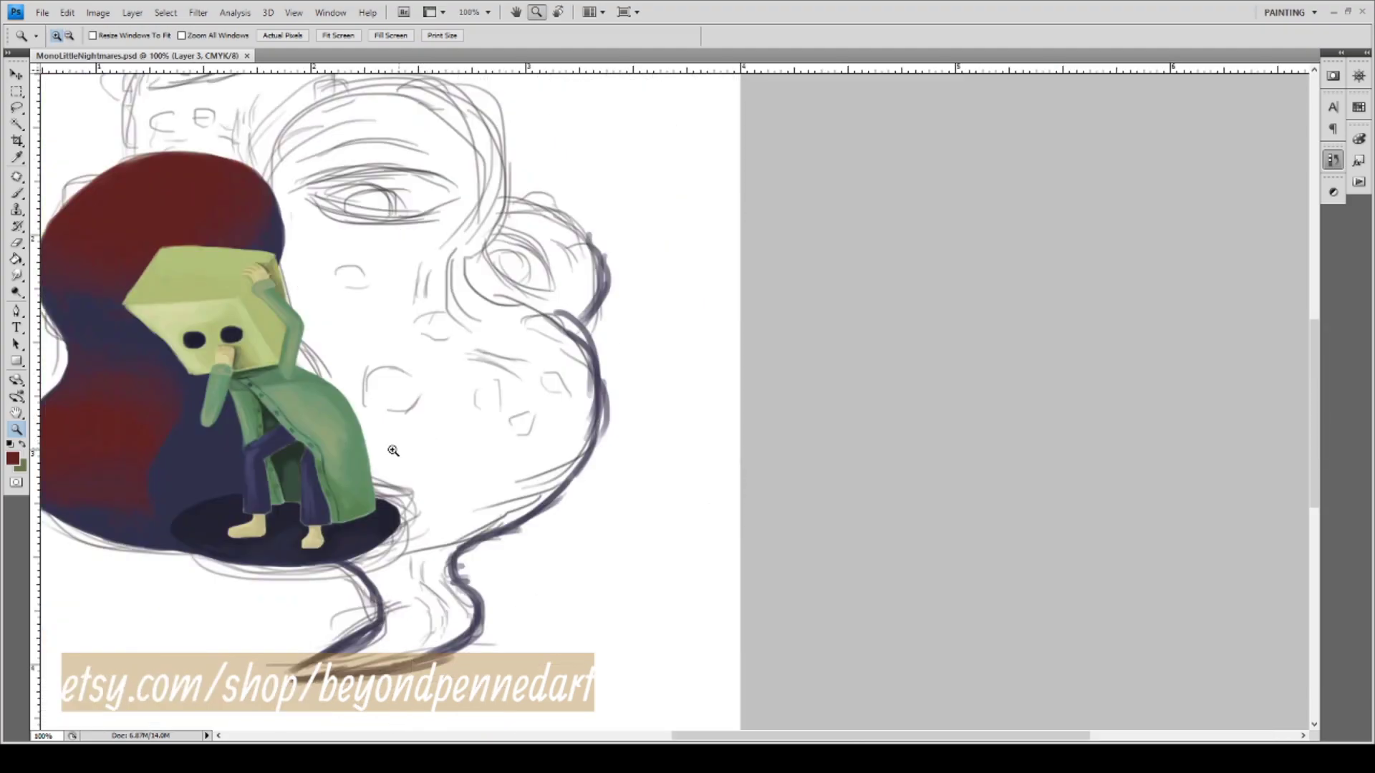
{"action": "left_click_drag", "start_coordinate": [411, 443], "coordinate": [465, 422]}
{"action": "left_click", "coordinate": [462, 422]}
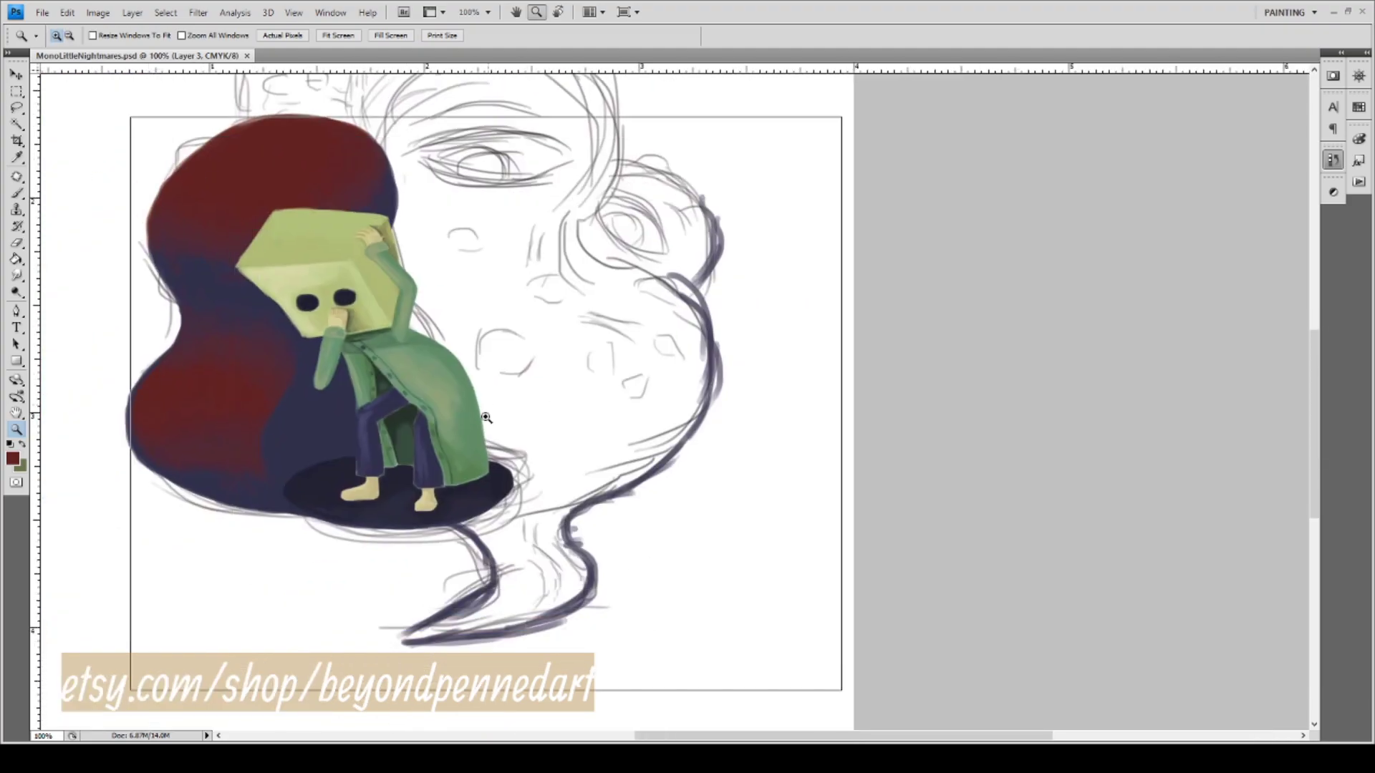
{"action": "left_click_drag", "start_coordinate": [462, 422], "coordinate": [436, 202]}
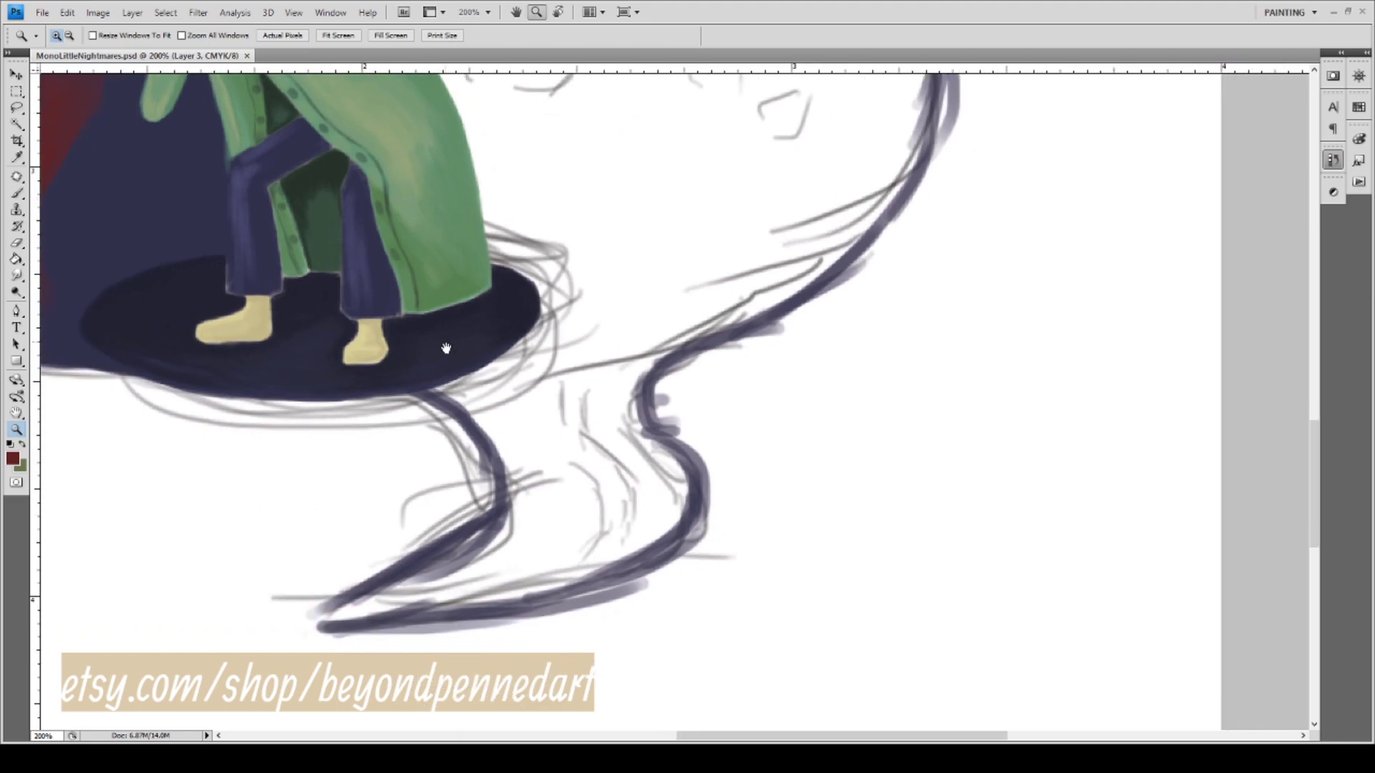
{"action": "key", "text": "b"}
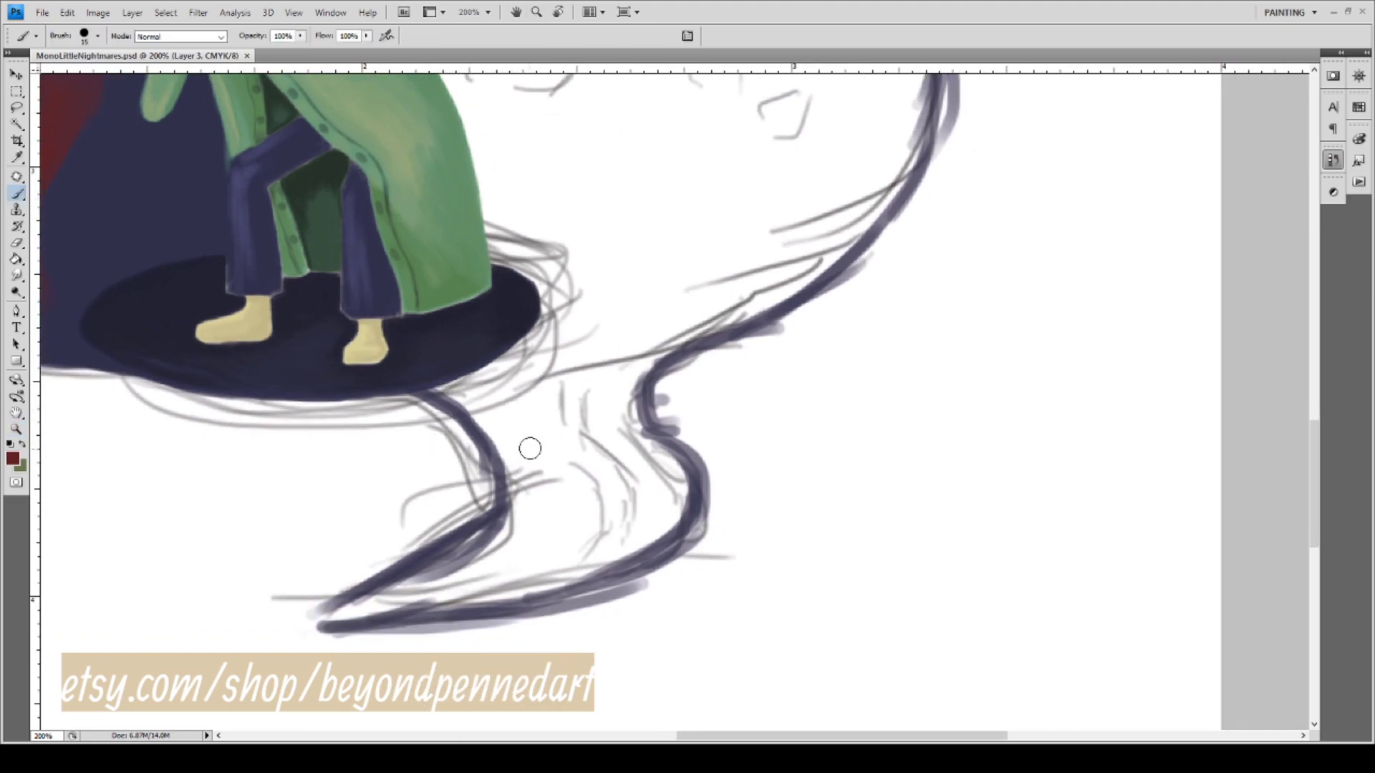
{"action": "mouse_move", "coordinate": [666, 261]}
{"action": "left_mouse_down"}
{"action": "mouse_move", "coordinate": [669, 284]}
{"action": "mouse_move", "coordinate": [678, 256]}
{"action": "mouse_move", "coordinate": [602, 384]}
{"action": "mouse_move", "coordinate": [540, 436]}
{"action": "mouse_move", "coordinate": [571, 399]}
{"action": "mouse_move", "coordinate": [563, 441]}
{"action": "left_mouse_up"}
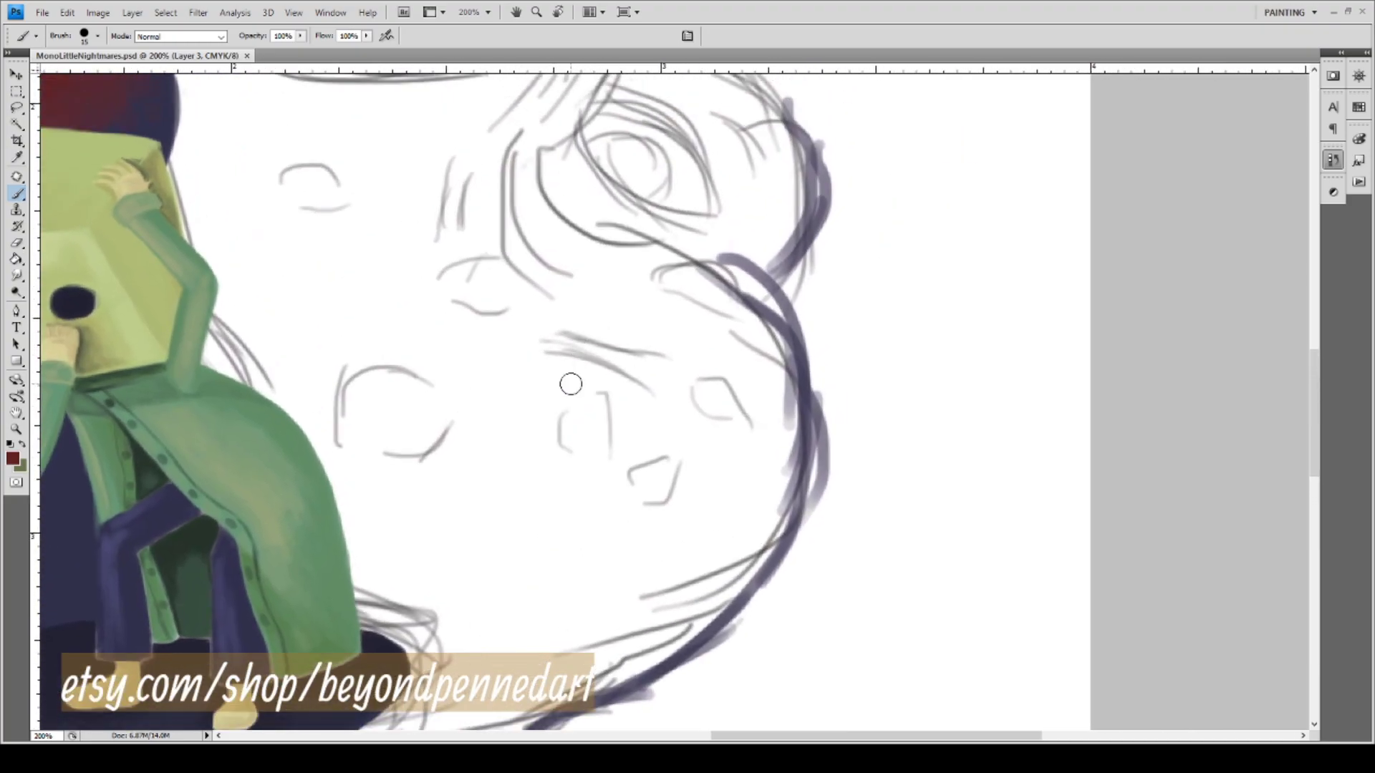
{"action": "left_click_drag", "start_coordinate": [562, 329], "coordinate": [761, 213]}
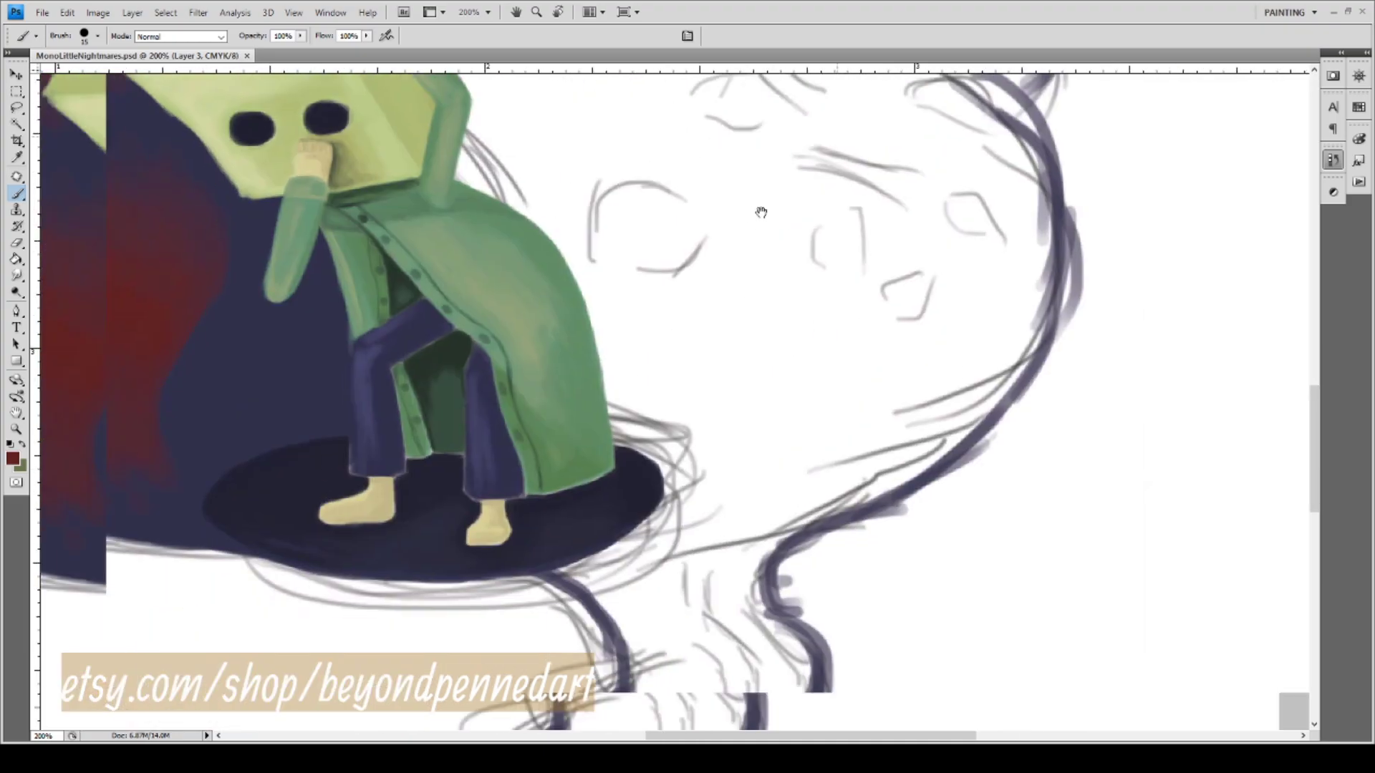
Sample navy from behind Mono and paint a thick outline along the right body bulge, from its underside up to its top.
{"action": "key", "text": "i"}
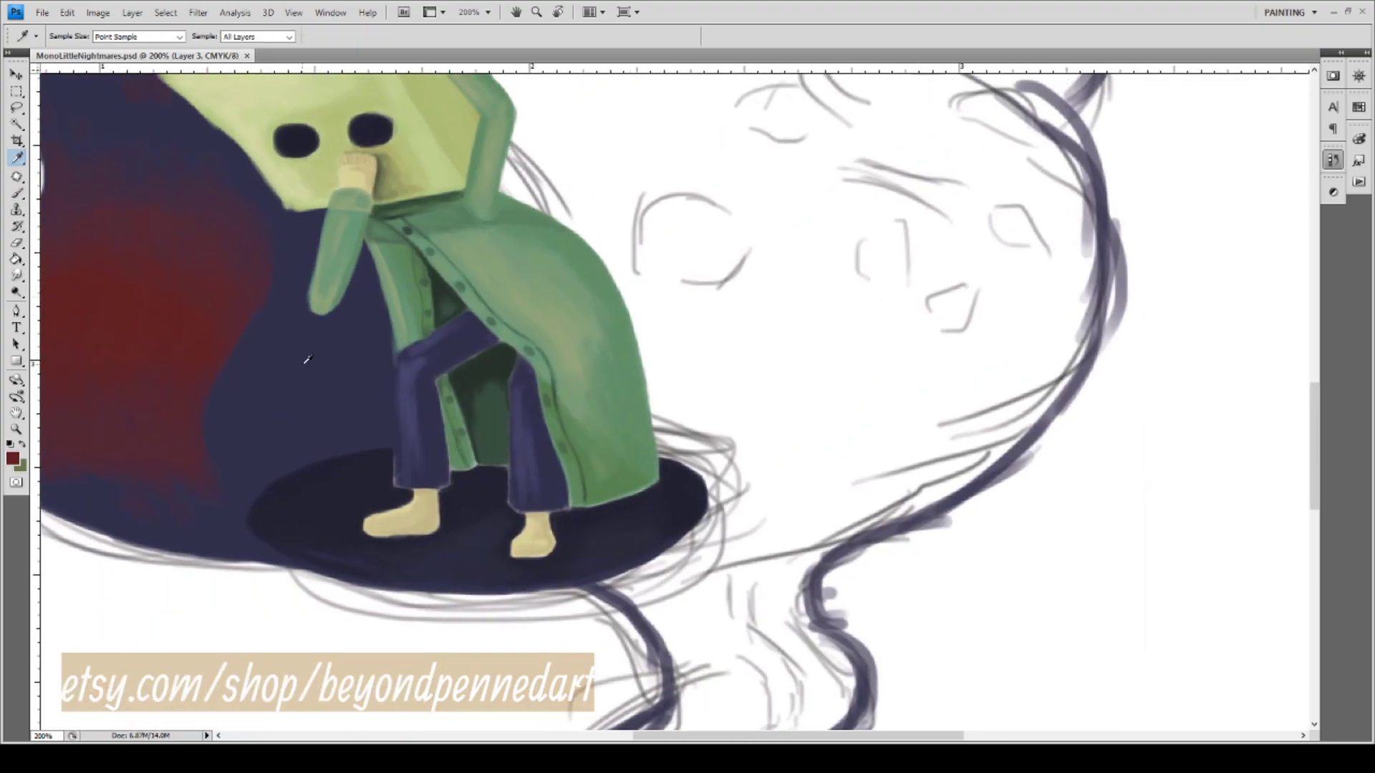
{"action": "mouse_move", "coordinate": [773, 343]}
{"action": "left_mouse_down"}
{"action": "mouse_move", "coordinate": [556, 310]}
{"action": "mouse_move", "coordinate": [522, 409]}
{"action": "left_mouse_up"}
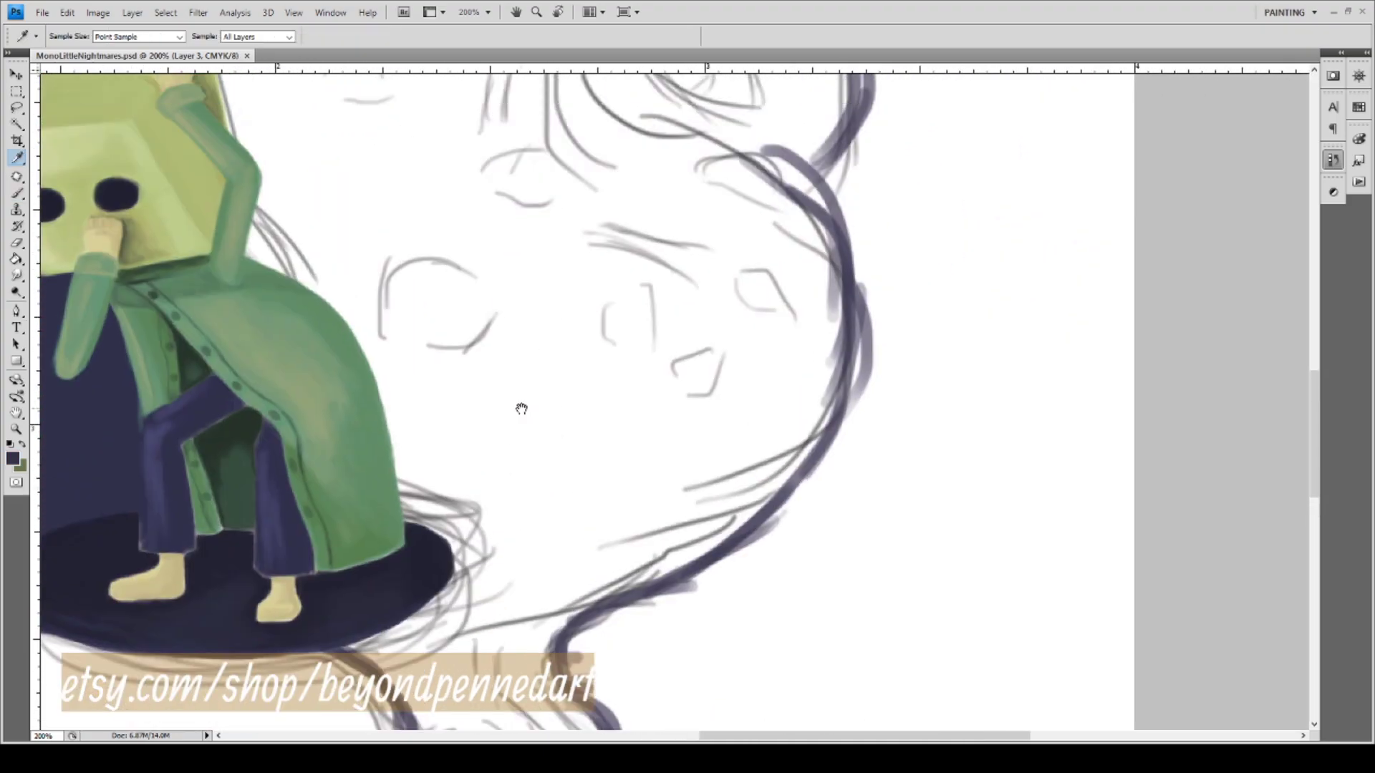
{"action": "key", "text": "b"}
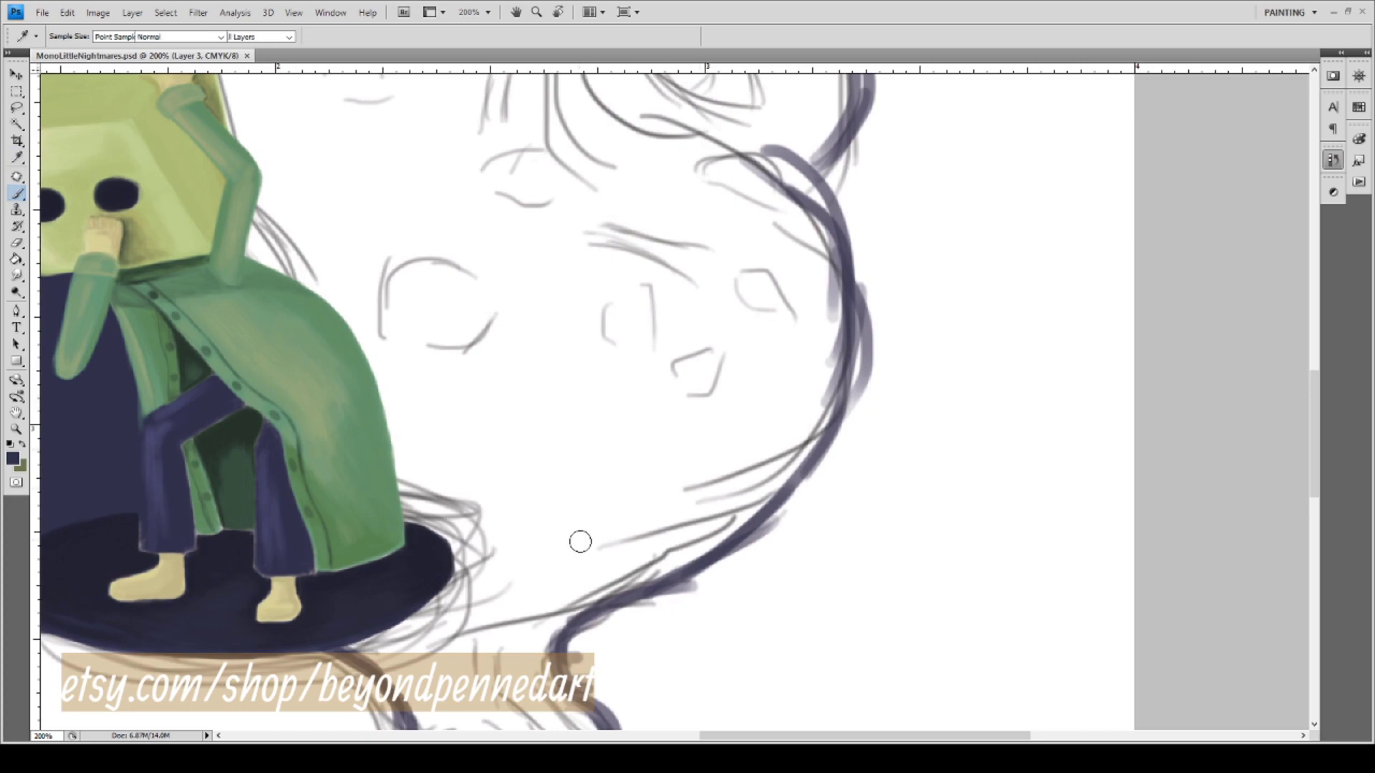
{"action": "mouse_move", "coordinate": [535, 628]}
{"action": "left_mouse_down"}
{"action": "mouse_move", "coordinate": [728, 533]}
{"action": "mouse_move", "coordinate": [596, 605]}
{"action": "mouse_move", "coordinate": [747, 517]}
{"action": "mouse_move", "coordinate": [636, 584]}
{"action": "mouse_move", "coordinate": [787, 477]}
{"action": "mouse_move", "coordinate": [747, 482]}
{"action": "mouse_move", "coordinate": [646, 567]}
{"action": "mouse_move", "coordinate": [688, 563]}
{"action": "left_mouse_up"}
{"action": "mouse_move", "coordinate": [548, 654]}
{"action": "left_mouse_down"}
{"action": "mouse_move", "coordinate": [689, 553]}
{"action": "mouse_move", "coordinate": [562, 633]}
{"action": "mouse_move", "coordinate": [718, 555]}
{"action": "mouse_move", "coordinate": [638, 593]}
{"action": "mouse_move", "coordinate": [792, 489]}
{"action": "mouse_move", "coordinate": [756, 516]}
{"action": "mouse_move", "coordinate": [828, 420]}
{"action": "mouse_move", "coordinate": [721, 525]}
{"action": "mouse_move", "coordinate": [752, 439]}
{"action": "left_mouse_up"}
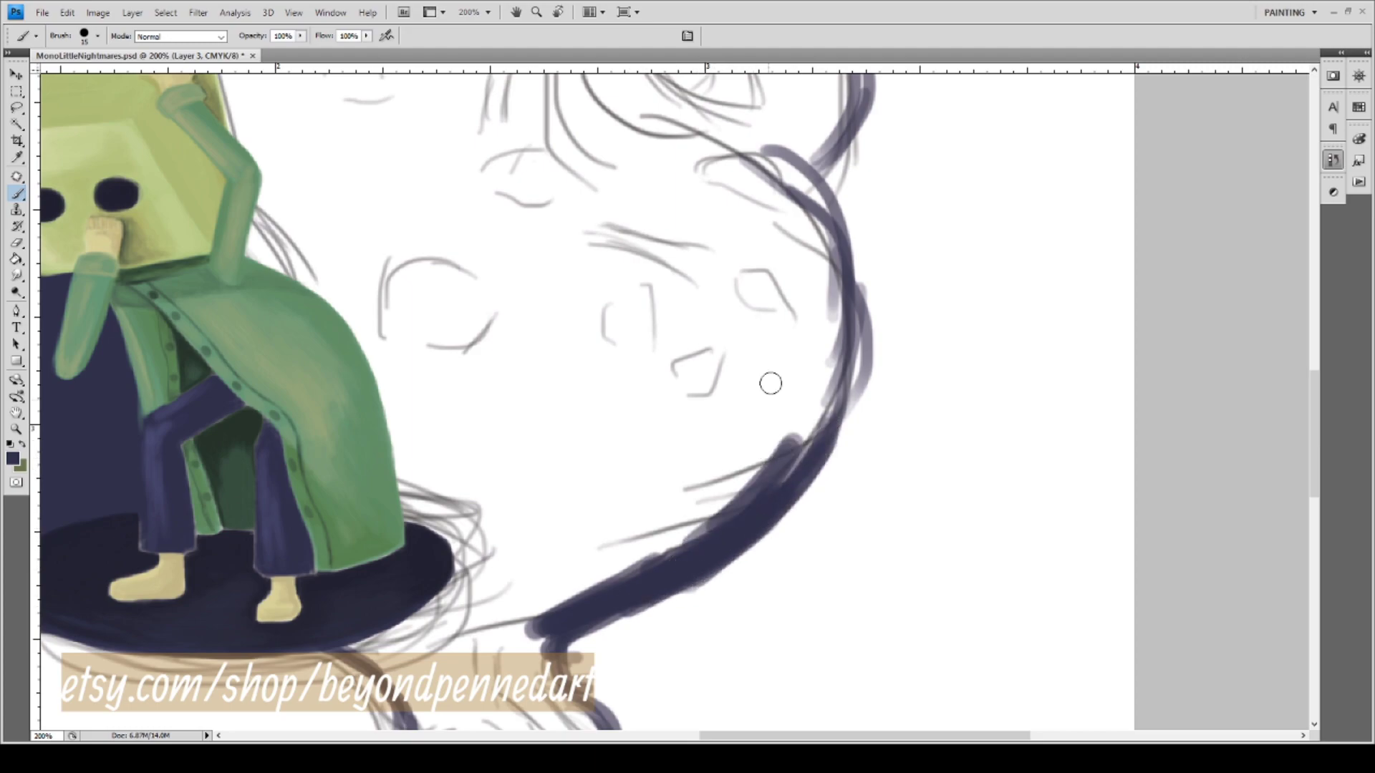
{"action": "mouse_move", "coordinate": [766, 154]}
{"action": "left_mouse_down"}
{"action": "mouse_move", "coordinate": [826, 205]}
{"action": "mouse_move", "coordinate": [841, 287]}
{"action": "left_mouse_up"}
{"action": "left_click_drag", "start_coordinate": [788, 180], "coordinate": [848, 319]}
{"action": "mouse_move", "coordinate": [824, 222]}
{"action": "left_mouse_down"}
{"action": "mouse_move", "coordinate": [850, 242]}
{"action": "mouse_move", "coordinate": [850, 337]}
{"action": "mouse_move", "coordinate": [831, 227]}
{"action": "mouse_move", "coordinate": [846, 397]}
{"action": "mouse_move", "coordinate": [841, 289]}
{"action": "mouse_move", "coordinate": [842, 408]}
{"action": "mouse_move", "coordinate": [855, 313]}
{"action": "mouse_move", "coordinate": [810, 369]}
{"action": "mouse_move", "coordinate": [836, 332]}
{"action": "mouse_move", "coordinate": [853, 337]}
{"action": "mouse_move", "coordinate": [777, 479]}
{"action": "left_mouse_up"}
{"action": "mouse_move", "coordinate": [844, 381]}
{"action": "left_mouse_down"}
{"action": "mouse_move", "coordinate": [853, 282]}
{"action": "mouse_move", "coordinate": [836, 279]}
{"action": "mouse_move", "coordinate": [859, 261]}
{"action": "mouse_move", "coordinate": [866, 352]}
{"action": "mouse_move", "coordinate": [856, 272]}
{"action": "mouse_move", "coordinate": [841, 392]}
{"action": "left_mouse_up"}
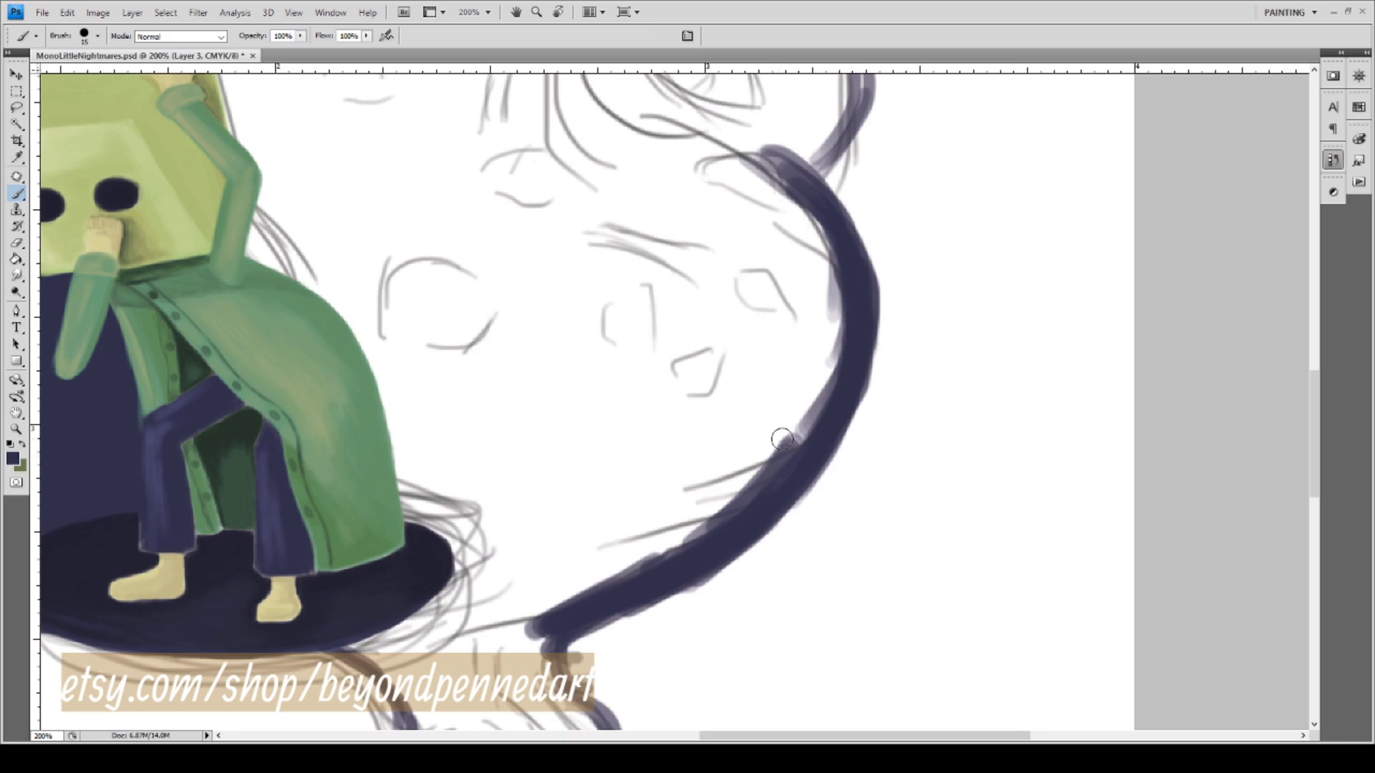
Continue the navy outline along the creature's underside to join the dark oval beneath Mono's feet.
{"action": "mouse_move", "coordinate": [567, 618]}
{"action": "left_mouse_down"}
{"action": "mouse_move", "coordinate": [508, 640]}
{"action": "mouse_move", "coordinate": [578, 622]}
{"action": "mouse_move", "coordinate": [473, 676]}
{"action": "mouse_move", "coordinate": [514, 646]}
{"action": "mouse_move", "coordinate": [479, 655]}
{"action": "left_mouse_up"}
{"action": "mouse_move", "coordinate": [346, 648]}
{"action": "left_mouse_down"}
{"action": "mouse_move", "coordinate": [429, 669]}
{"action": "mouse_move", "coordinate": [323, 636]}
{"action": "left_mouse_up"}
{"action": "mouse_move", "coordinate": [421, 700]}
{"action": "left_mouse_down"}
{"action": "mouse_move", "coordinate": [433, 689]}
{"action": "mouse_move", "coordinate": [338, 622]}
{"action": "mouse_move", "coordinate": [373, 638]}
{"action": "left_mouse_up"}
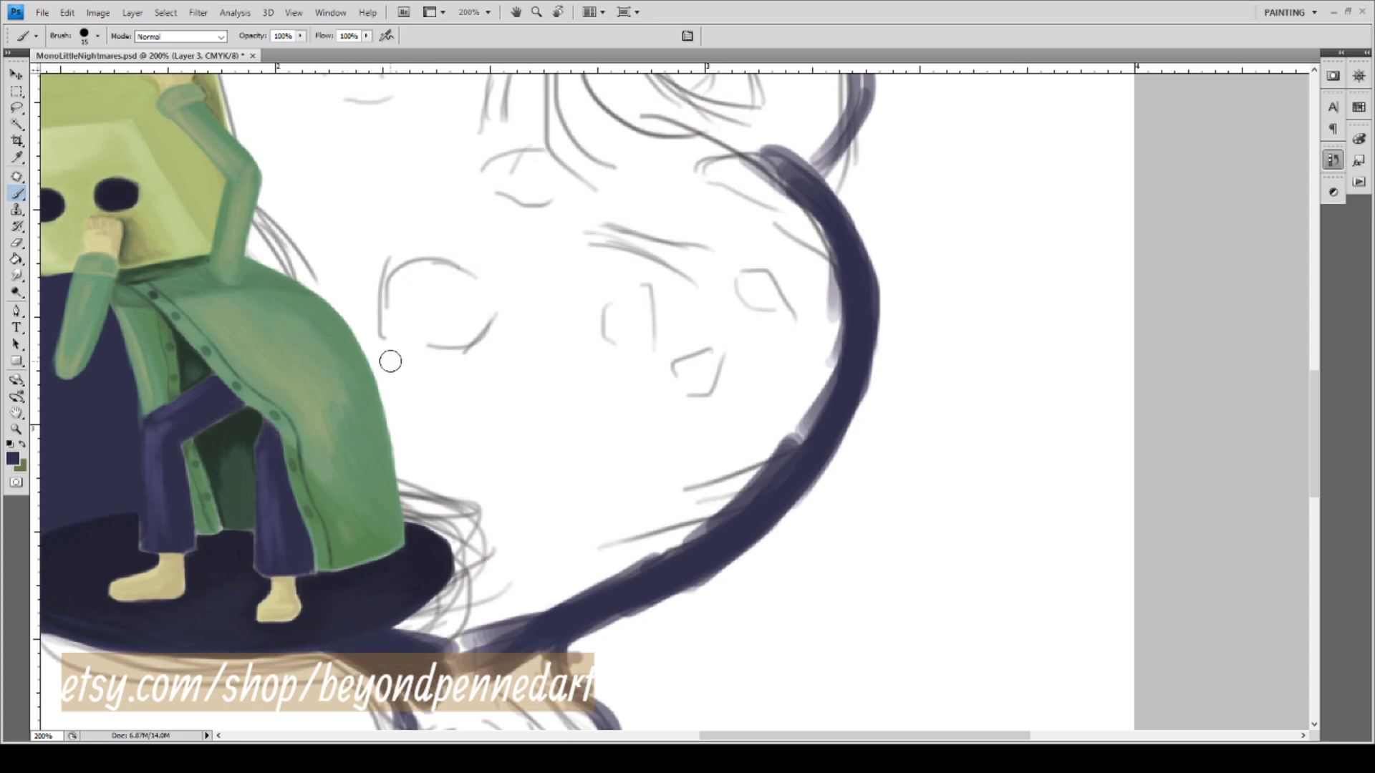
Paint a sagging navy curve across the right bulge, from its outer edge to behind Mono's raised arm.
{"action": "left_click_drag", "start_coordinate": [561, 359], "coordinate": [633, 490]}
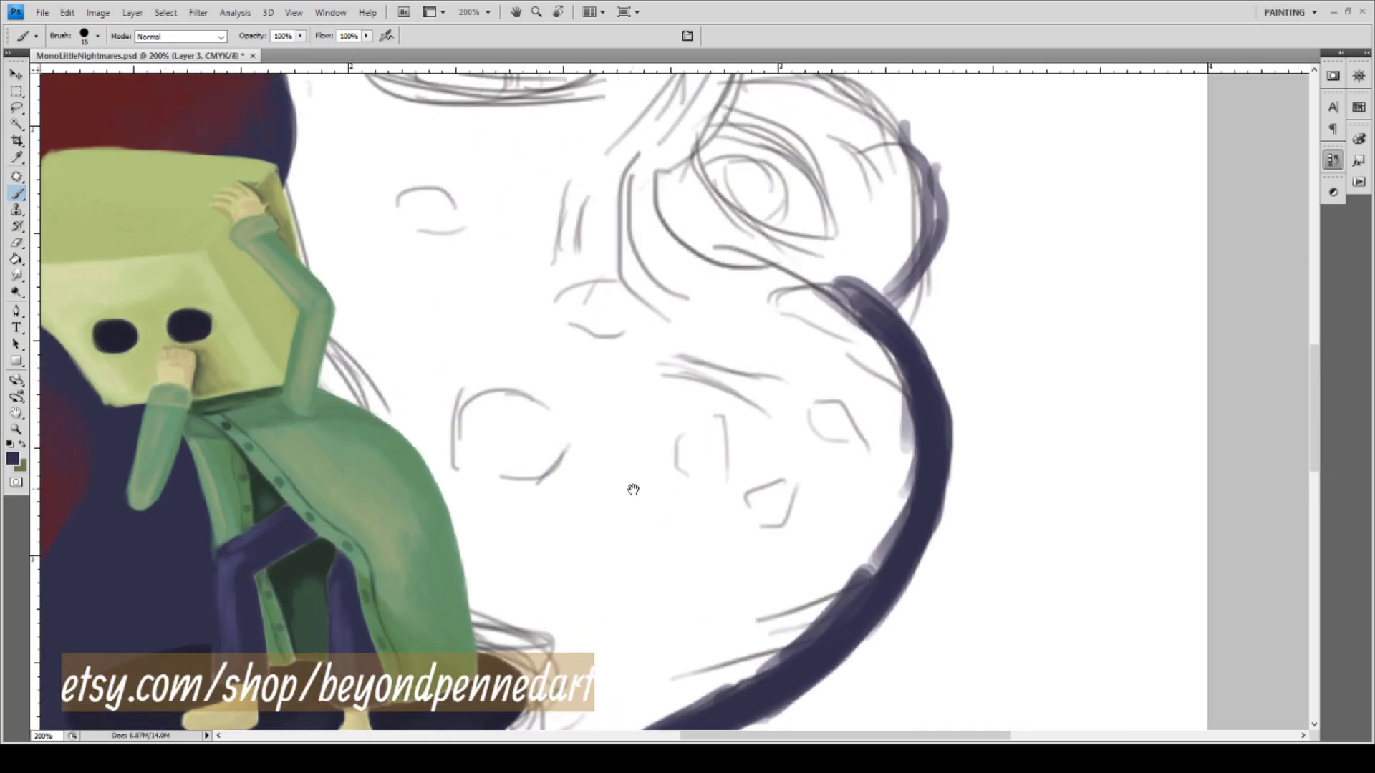
{"action": "mouse_move", "coordinate": [415, 399]}
{"action": "left_mouse_down"}
{"action": "mouse_move", "coordinate": [485, 451]}
{"action": "mouse_move", "coordinate": [825, 524]}
{"action": "mouse_move", "coordinate": [924, 470]}
{"action": "mouse_move", "coordinate": [730, 535]}
{"action": "left_mouse_up"}
{"action": "mouse_move", "coordinate": [906, 414]}
{"action": "left_mouse_down"}
{"action": "mouse_move", "coordinate": [916, 439]}
{"action": "mouse_move", "coordinate": [756, 505]}
{"action": "left_mouse_up"}
{"action": "mouse_move", "coordinate": [858, 487]}
{"action": "left_mouse_down"}
{"action": "mouse_move", "coordinate": [911, 451]}
{"action": "mouse_move", "coordinate": [859, 499]}
{"action": "mouse_move", "coordinate": [922, 422]}
{"action": "mouse_move", "coordinate": [840, 502]}
{"action": "mouse_move", "coordinate": [912, 469]}
{"action": "mouse_move", "coordinate": [906, 486]}
{"action": "mouse_move", "coordinate": [733, 535]}
{"action": "left_mouse_up"}
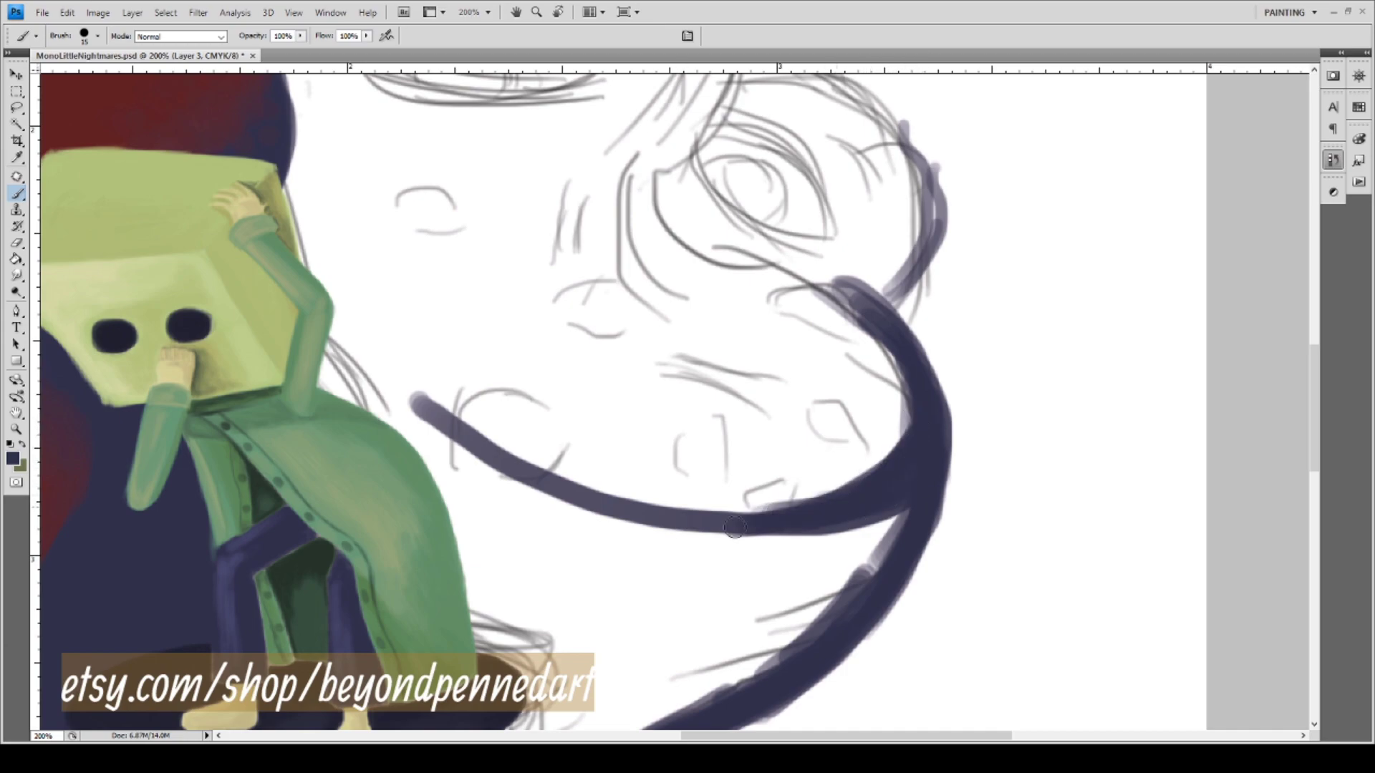
{"action": "mouse_move", "coordinate": [426, 403]}
{"action": "left_mouse_down"}
{"action": "mouse_move", "coordinate": [313, 368]}
{"action": "mouse_move", "coordinate": [435, 412]}
{"action": "mouse_move", "coordinate": [335, 368]}
{"action": "mouse_move", "coordinate": [461, 442]}
{"action": "left_mouse_up"}
{"action": "mouse_move", "coordinate": [536, 359]}
{"action": "left_mouse_down"}
{"action": "mouse_move", "coordinate": [558, 458]}
{"action": "mouse_move", "coordinate": [630, 482]}
{"action": "mouse_move", "coordinate": [755, 484]}
{"action": "mouse_move", "coordinate": [689, 520]}
{"action": "mouse_move", "coordinate": [630, 512]}
{"action": "mouse_move", "coordinate": [568, 463]}
{"action": "mouse_move", "coordinate": [592, 530]}
{"action": "mouse_move", "coordinate": [562, 257]}
{"action": "mouse_move", "coordinate": [466, 233]}
{"action": "mouse_move", "coordinate": [497, 278]}
{"action": "left_mouse_up"}
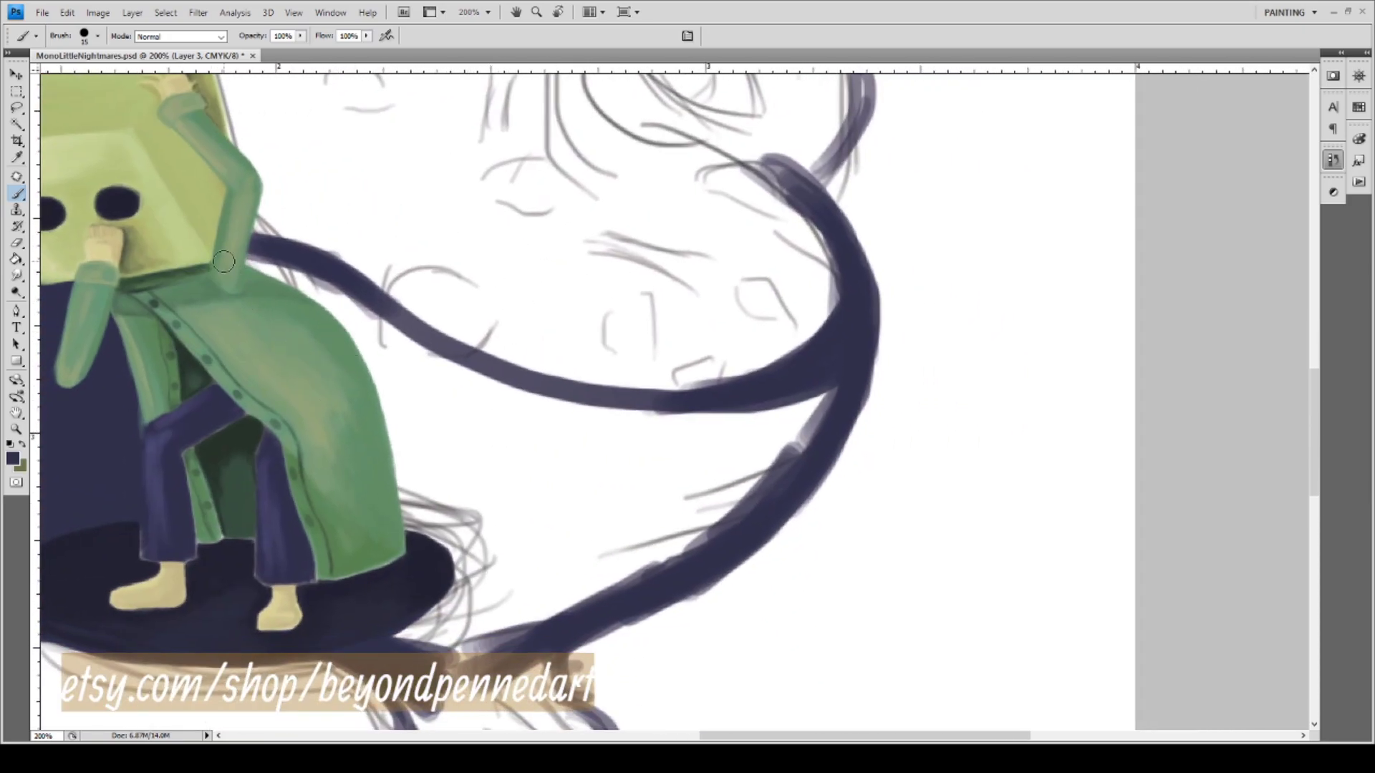
Fill navy between the curve and the back of Mono's coat, and along the edge of the dark oval.
{"action": "mouse_move", "coordinate": [223, 262]}
{"action": "left_mouse_down"}
{"action": "mouse_move", "coordinate": [344, 308]}
{"action": "mouse_move", "coordinate": [233, 262]}
{"action": "mouse_move", "coordinate": [265, 258]}
{"action": "mouse_move", "coordinate": [243, 247]}
{"action": "left_mouse_up"}
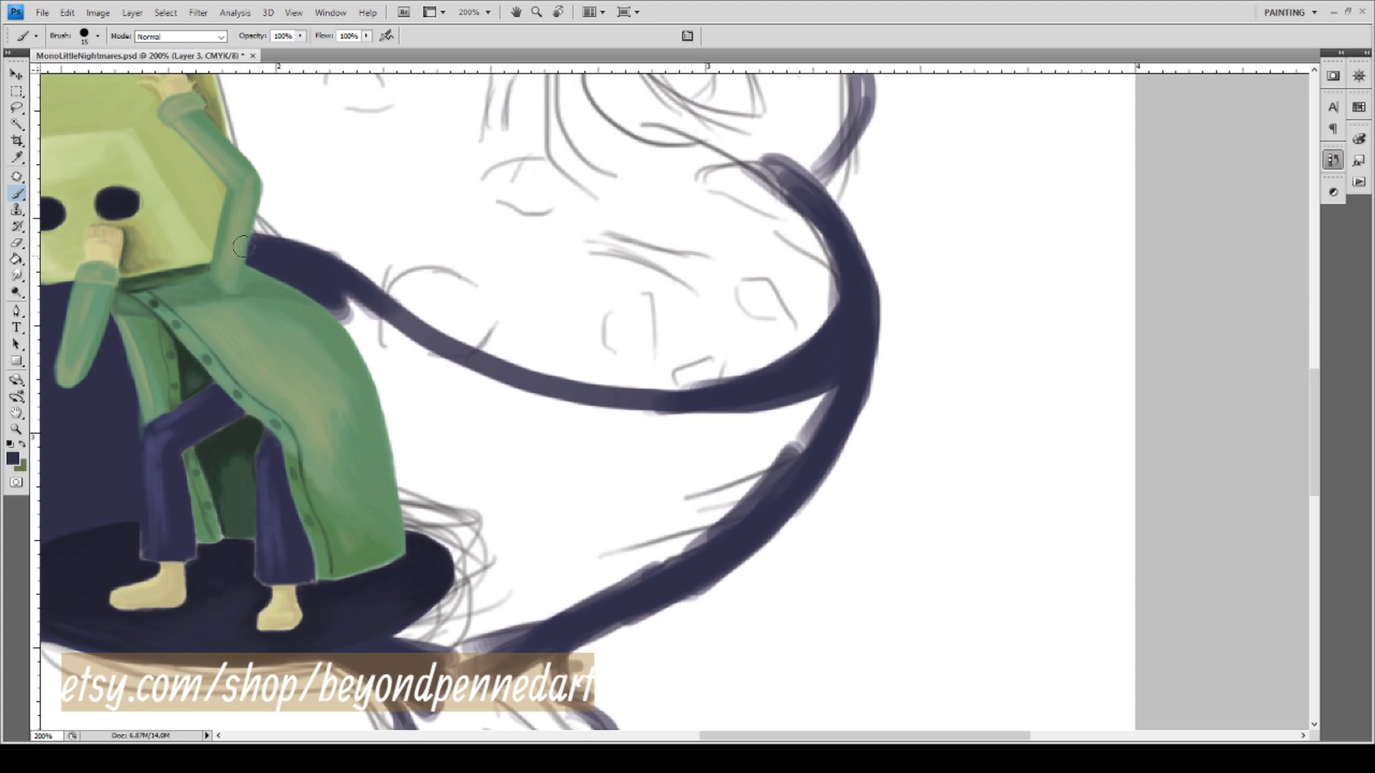
{"action": "mouse_move", "coordinate": [317, 275]}
{"action": "left_mouse_down"}
{"action": "mouse_move", "coordinate": [375, 330]}
{"action": "mouse_move", "coordinate": [340, 323]}
{"action": "mouse_move", "coordinate": [369, 361]}
{"action": "mouse_move", "coordinate": [393, 344]}
{"action": "mouse_move", "coordinate": [422, 353]}
{"action": "mouse_move", "coordinate": [348, 303]}
{"action": "mouse_move", "coordinate": [366, 387]}
{"action": "left_mouse_up"}
{"action": "mouse_move", "coordinate": [414, 621]}
{"action": "left_mouse_down"}
{"action": "mouse_move", "coordinate": [456, 670]}
{"action": "mouse_move", "coordinate": [560, 629]}
{"action": "mouse_move", "coordinate": [410, 652]}
{"action": "mouse_move", "coordinate": [388, 634]}
{"action": "mouse_move", "coordinate": [399, 620]}
{"action": "mouse_move", "coordinate": [387, 631]}
{"action": "mouse_move", "coordinate": [459, 652]}
{"action": "left_mouse_up"}
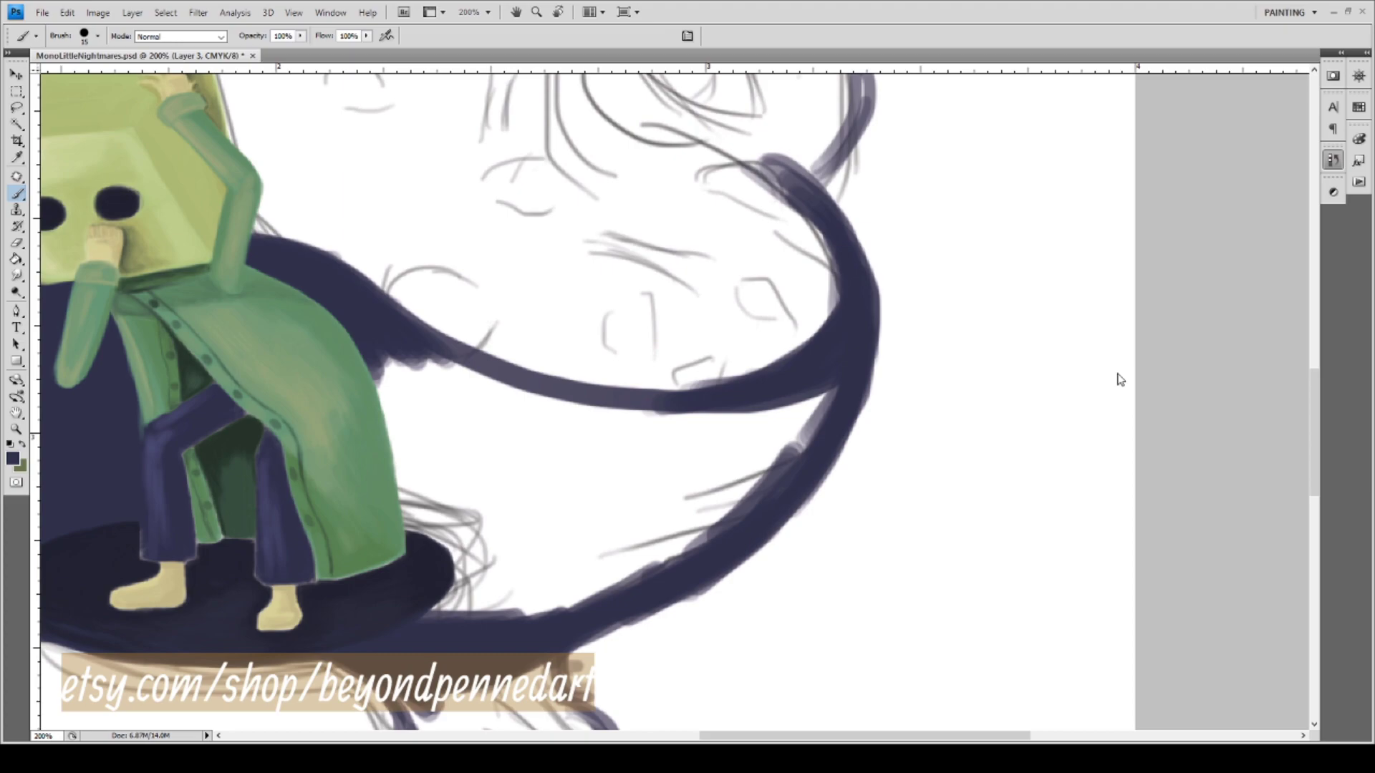
Fill the white area below the curve with navy and close the thin gap along the curve.
{"action": "mouse_move", "coordinate": [414, 390]}
{"action": "left_mouse_down"}
{"action": "mouse_move", "coordinate": [581, 424]}
{"action": "mouse_move", "coordinate": [434, 399]}
{"action": "mouse_move", "coordinate": [578, 438]}
{"action": "mouse_move", "coordinate": [424, 386]}
{"action": "mouse_move", "coordinate": [594, 441]}
{"action": "mouse_move", "coordinate": [400, 365]}
{"action": "mouse_move", "coordinate": [459, 398]}
{"action": "mouse_move", "coordinate": [436, 386]}
{"action": "mouse_move", "coordinate": [638, 428]}
{"action": "mouse_move", "coordinate": [600, 434]}
{"action": "mouse_move", "coordinate": [573, 426]}
{"action": "mouse_move", "coordinate": [755, 419]}
{"action": "mouse_move", "coordinate": [650, 434]}
{"action": "mouse_move", "coordinate": [787, 397]}
{"action": "mouse_move", "coordinate": [760, 421]}
{"action": "left_mouse_up"}
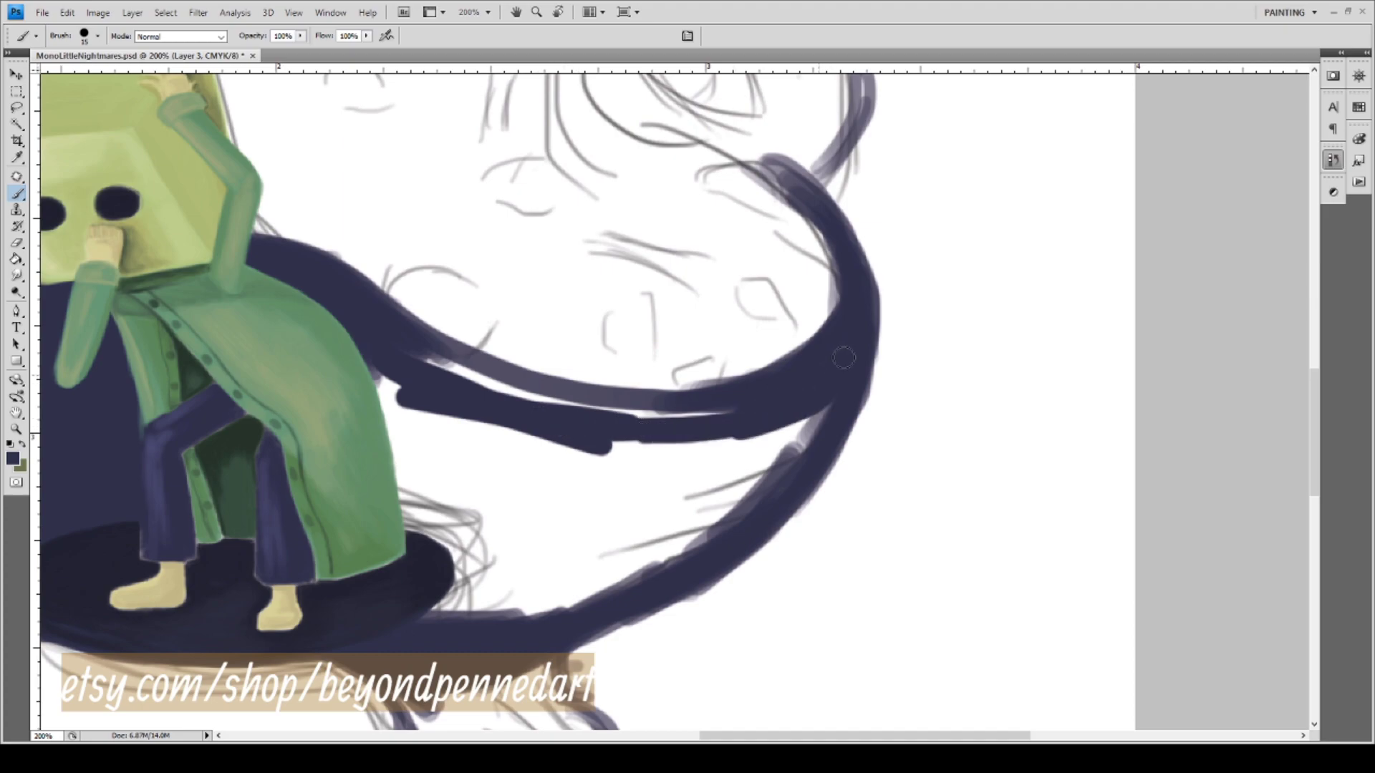
{"action": "mouse_move", "coordinate": [843, 358]}
{"action": "left_mouse_down"}
{"action": "mouse_move", "coordinate": [753, 433]}
{"action": "mouse_move", "coordinate": [744, 456]}
{"action": "mouse_move", "coordinate": [823, 404]}
{"action": "mouse_move", "coordinate": [724, 514]}
{"action": "mouse_move", "coordinate": [786, 471]}
{"action": "mouse_move", "coordinate": [703, 543]}
{"action": "mouse_move", "coordinate": [743, 492]}
{"action": "mouse_move", "coordinate": [565, 601]}
{"action": "mouse_move", "coordinate": [598, 590]}
{"action": "mouse_move", "coordinate": [638, 572]}
{"action": "mouse_move", "coordinate": [421, 630]}
{"action": "mouse_move", "coordinate": [404, 613]}
{"action": "mouse_move", "coordinate": [524, 618]}
{"action": "mouse_move", "coordinate": [479, 638]}
{"action": "mouse_move", "coordinate": [467, 603]}
{"action": "mouse_move", "coordinate": [486, 591]}
{"action": "mouse_move", "coordinate": [427, 588]}
{"action": "mouse_move", "coordinate": [644, 526]}
{"action": "mouse_move", "coordinate": [624, 573]}
{"action": "left_mouse_up"}
{"action": "mouse_move", "coordinate": [761, 467]}
{"action": "left_mouse_down"}
{"action": "mouse_move", "coordinate": [760, 430]}
{"action": "mouse_move", "coordinate": [707, 466]}
{"action": "mouse_move", "coordinate": [723, 434]}
{"action": "mouse_move", "coordinate": [615, 461]}
{"action": "mouse_move", "coordinate": [591, 437]}
{"action": "left_mouse_up"}
{"action": "mouse_move", "coordinate": [673, 475]}
{"action": "left_mouse_down"}
{"action": "mouse_move", "coordinate": [654, 499]}
{"action": "mouse_move", "coordinate": [621, 500]}
{"action": "mouse_move", "coordinate": [636, 495]}
{"action": "mouse_move", "coordinate": [582, 458]}
{"action": "mouse_move", "coordinate": [504, 434]}
{"action": "mouse_move", "coordinate": [579, 455]}
{"action": "mouse_move", "coordinate": [589, 464]}
{"action": "mouse_move", "coordinate": [348, 364]}
{"action": "mouse_move", "coordinate": [376, 396]}
{"action": "mouse_move", "coordinate": [566, 492]}
{"action": "mouse_move", "coordinate": [388, 428]}
{"action": "mouse_move", "coordinate": [466, 477]}
{"action": "mouse_move", "coordinate": [459, 505]}
{"action": "mouse_move", "coordinate": [372, 492]}
{"action": "mouse_move", "coordinate": [386, 518]}
{"action": "mouse_move", "coordinate": [365, 504]}
{"action": "mouse_move", "coordinate": [520, 545]}
{"action": "mouse_move", "coordinate": [485, 536]}
{"action": "mouse_move", "coordinate": [613, 515]}
{"action": "left_mouse_up"}
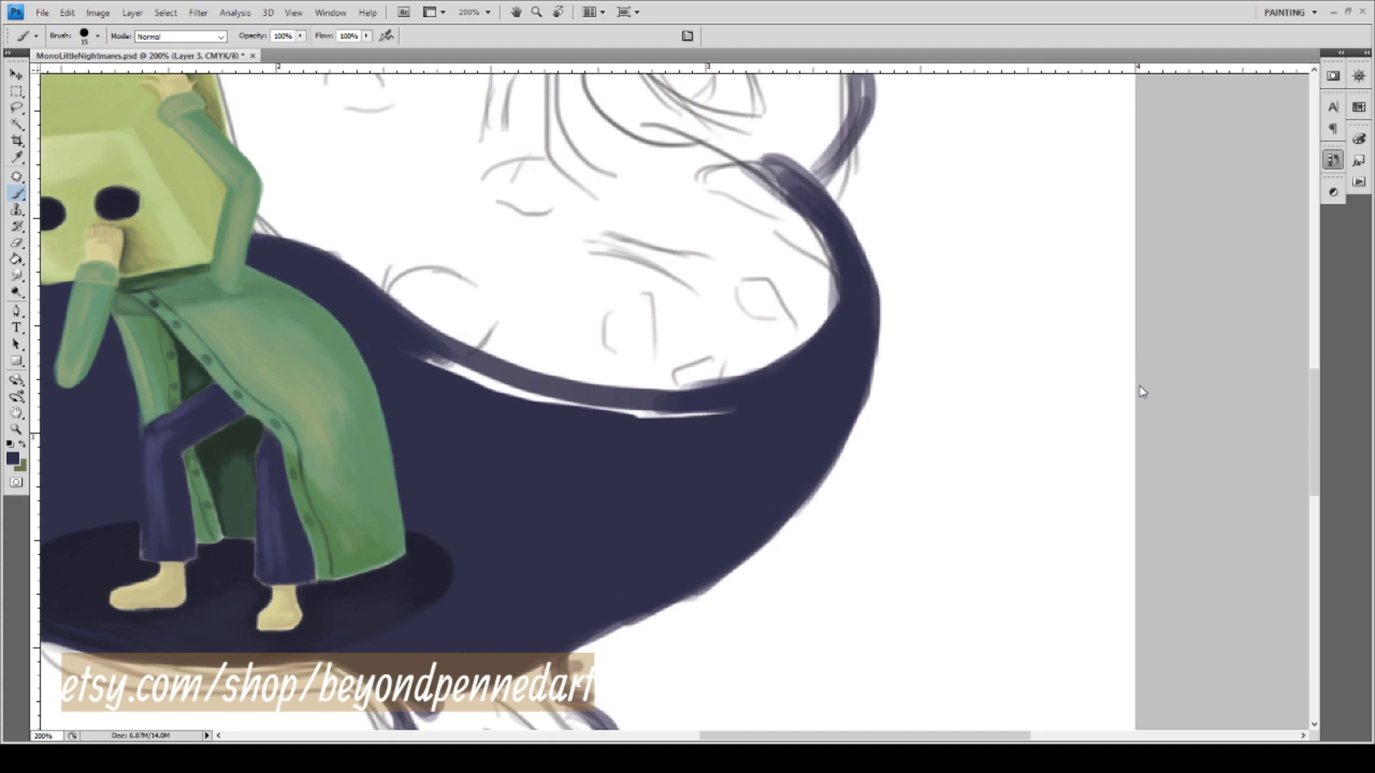
{"action": "mouse_move", "coordinate": [362, 327]}
{"action": "left_mouse_down"}
{"action": "mouse_move", "coordinate": [566, 405]}
{"action": "mouse_move", "coordinate": [403, 328]}
{"action": "mouse_move", "coordinate": [600, 417]}
{"action": "mouse_move", "coordinate": [457, 387]}
{"action": "mouse_move", "coordinate": [730, 413]}
{"action": "left_mouse_up"}
{"action": "left_click_drag", "start_coordinate": [730, 412], "coordinate": [597, 403]}
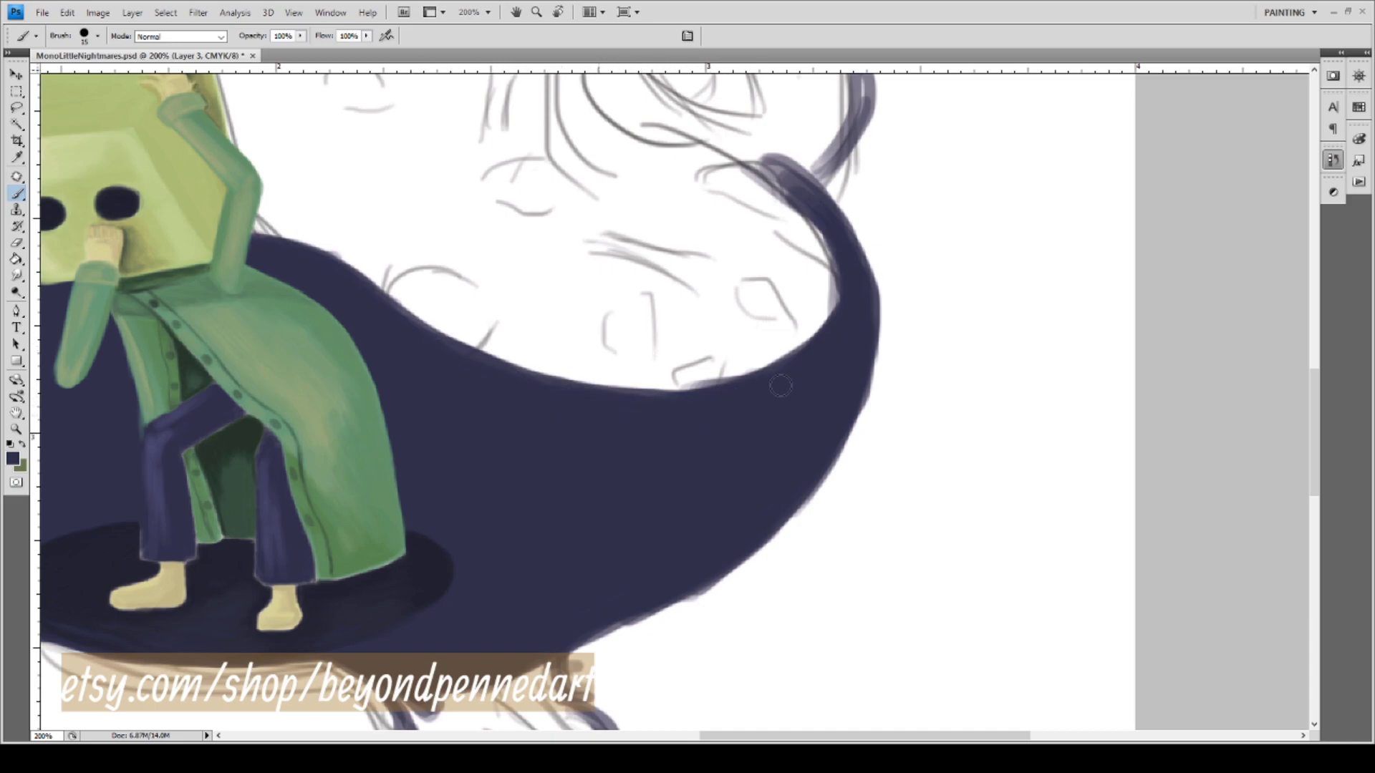
Sample dark red from the left lobe and paint an arched upper outline over the right bulge's white interior.
{"action": "mouse_move", "coordinate": [589, 471]}
{"action": "left_mouse_down"}
{"action": "mouse_move", "coordinate": [832, 635]}
{"action": "mouse_move", "coordinate": [777, 625]}
{"action": "mouse_move", "coordinate": [786, 669]}
{"action": "mouse_move", "coordinate": [592, 638]}
{"action": "mouse_move", "coordinate": [870, 627]}
{"action": "mouse_move", "coordinate": [1075, 584]}
{"action": "left_mouse_up"}
{"action": "key", "text": "i"}
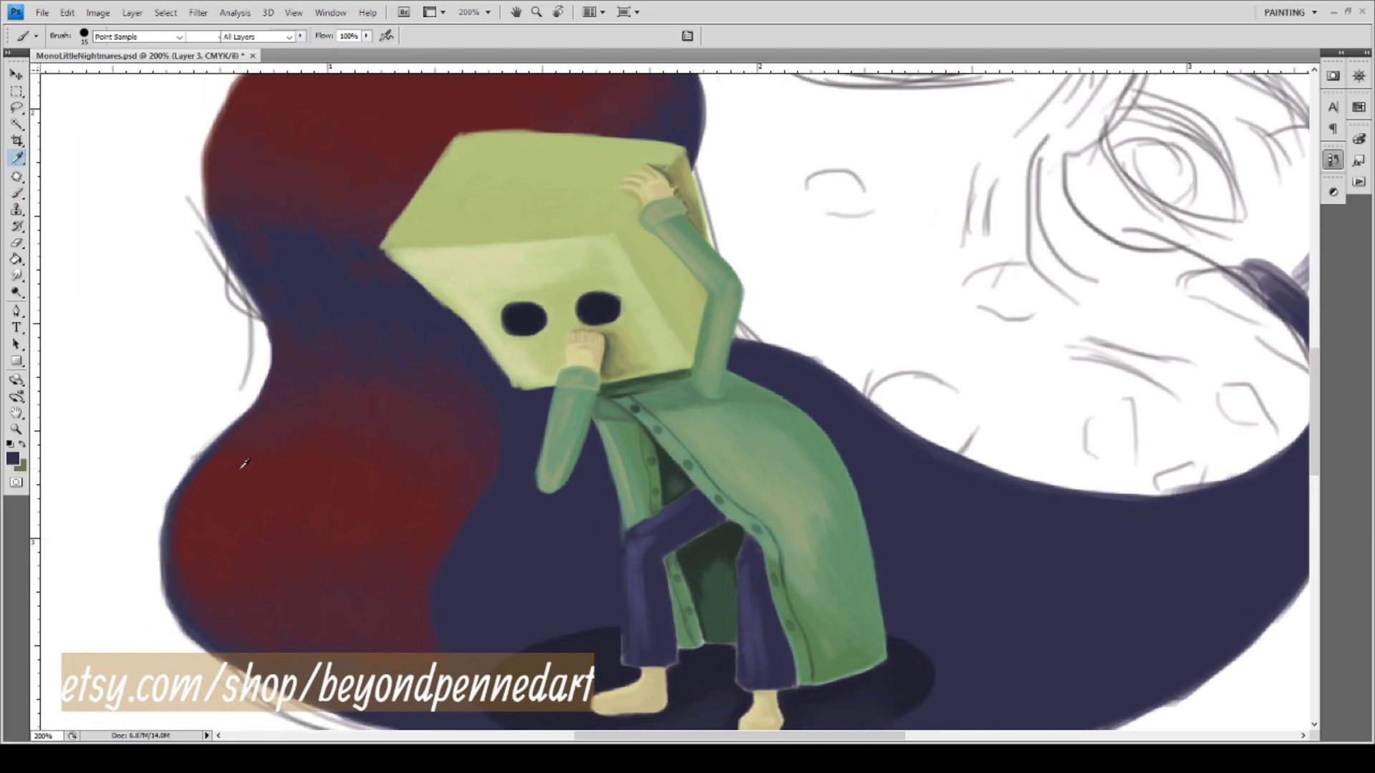
{"action": "mouse_move", "coordinate": [814, 511]}
{"action": "left_mouse_down"}
{"action": "mouse_move", "coordinate": [602, 547]}
{"action": "mouse_move", "coordinate": [353, 546]}
{"action": "mouse_move", "coordinate": [412, 540]}
{"action": "left_mouse_up"}
{"action": "key", "text": "b"}
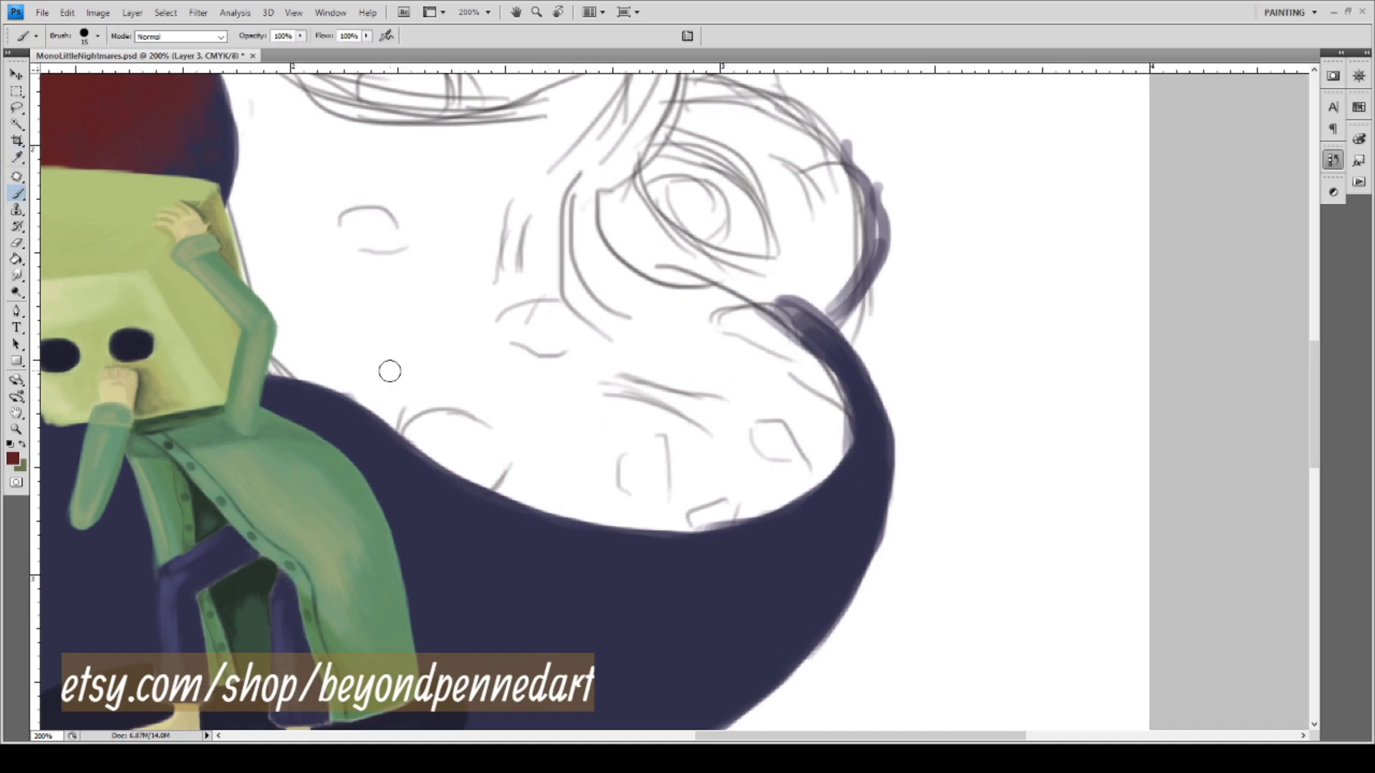
{"action": "mouse_move", "coordinate": [372, 362]}
{"action": "left_mouse_down"}
{"action": "mouse_move", "coordinate": [505, 312]}
{"action": "mouse_move", "coordinate": [695, 278]}
{"action": "mouse_move", "coordinate": [691, 290]}
{"action": "mouse_move", "coordinate": [788, 308]}
{"action": "mouse_move", "coordinate": [759, 287]}
{"action": "mouse_move", "coordinate": [817, 315]}
{"action": "mouse_move", "coordinate": [754, 293]}
{"action": "mouse_move", "coordinate": [829, 386]}
{"action": "left_mouse_up"}
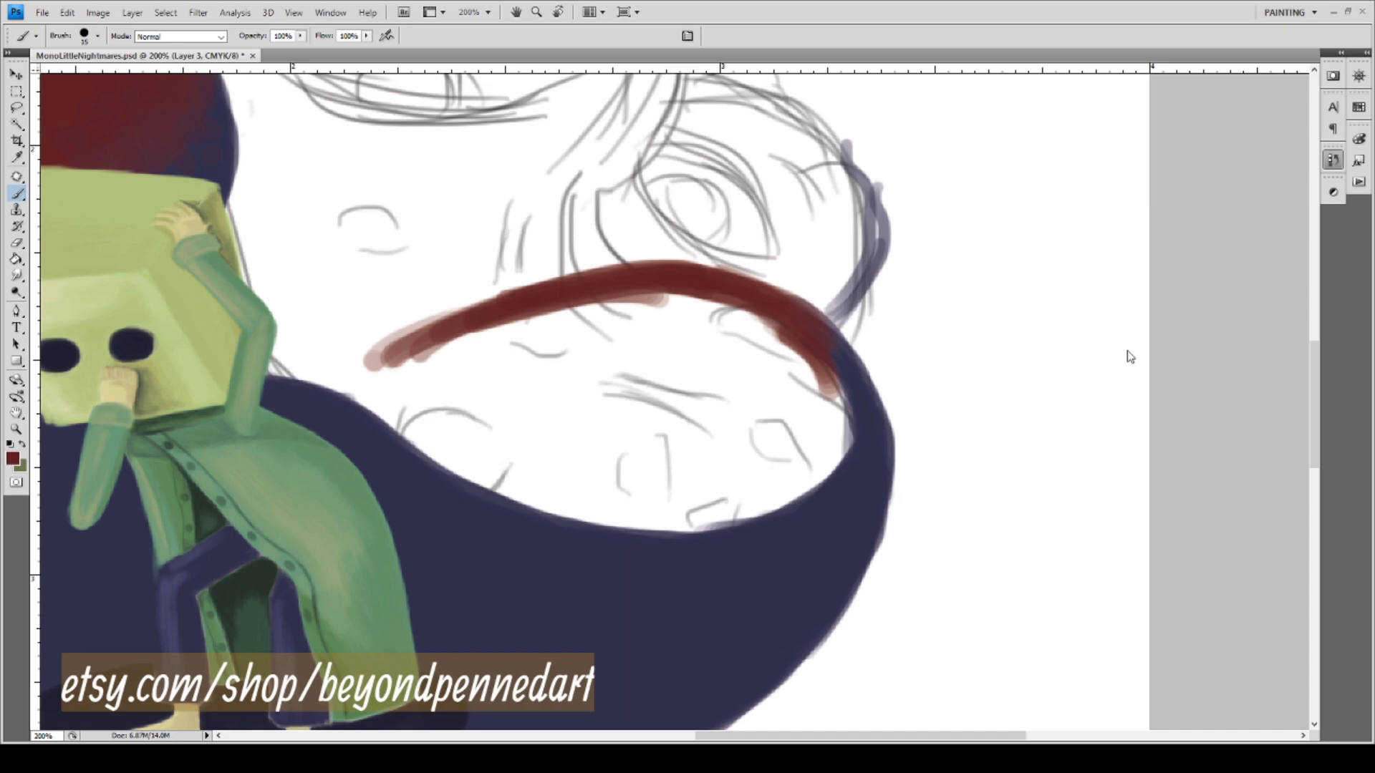
Outline the lower side of the right bulge's interior in dark red and fill the white area inside.
{"action": "mouse_move", "coordinate": [369, 386]}
{"action": "left_mouse_down"}
{"action": "mouse_move", "coordinate": [506, 458]}
{"action": "mouse_move", "coordinate": [427, 422]}
{"action": "mouse_move", "coordinate": [577, 475]}
{"action": "mouse_move", "coordinate": [451, 442]}
{"action": "mouse_move", "coordinate": [614, 490]}
{"action": "mouse_move", "coordinate": [584, 492]}
{"action": "mouse_move", "coordinate": [541, 470]}
{"action": "mouse_move", "coordinate": [694, 500]}
{"action": "mouse_move", "coordinate": [657, 488]}
{"action": "mouse_move", "coordinate": [723, 492]}
{"action": "mouse_move", "coordinate": [820, 441]}
{"action": "mouse_move", "coordinate": [827, 389]}
{"action": "mouse_move", "coordinate": [803, 372]}
{"action": "mouse_move", "coordinate": [798, 437]}
{"action": "mouse_move", "coordinate": [805, 358]}
{"action": "mouse_move", "coordinate": [788, 419]}
{"action": "mouse_move", "coordinate": [704, 474]}
{"action": "mouse_move", "coordinate": [803, 402]}
{"action": "mouse_move", "coordinate": [718, 476]}
{"action": "mouse_move", "coordinate": [801, 398]}
{"action": "mouse_move", "coordinate": [697, 469]}
{"action": "mouse_move", "coordinate": [722, 466]}
{"action": "mouse_move", "coordinate": [677, 479]}
{"action": "mouse_move", "coordinate": [659, 466]}
{"action": "mouse_move", "coordinate": [644, 479]}
{"action": "mouse_move", "coordinate": [682, 469]}
{"action": "mouse_move", "coordinate": [628, 441]}
{"action": "mouse_move", "coordinate": [682, 430]}
{"action": "mouse_move", "coordinate": [704, 376]}
{"action": "mouse_move", "coordinate": [737, 400]}
{"action": "mouse_move", "coordinate": [741, 372]}
{"action": "mouse_move", "coordinate": [792, 346]}
{"action": "left_mouse_up"}
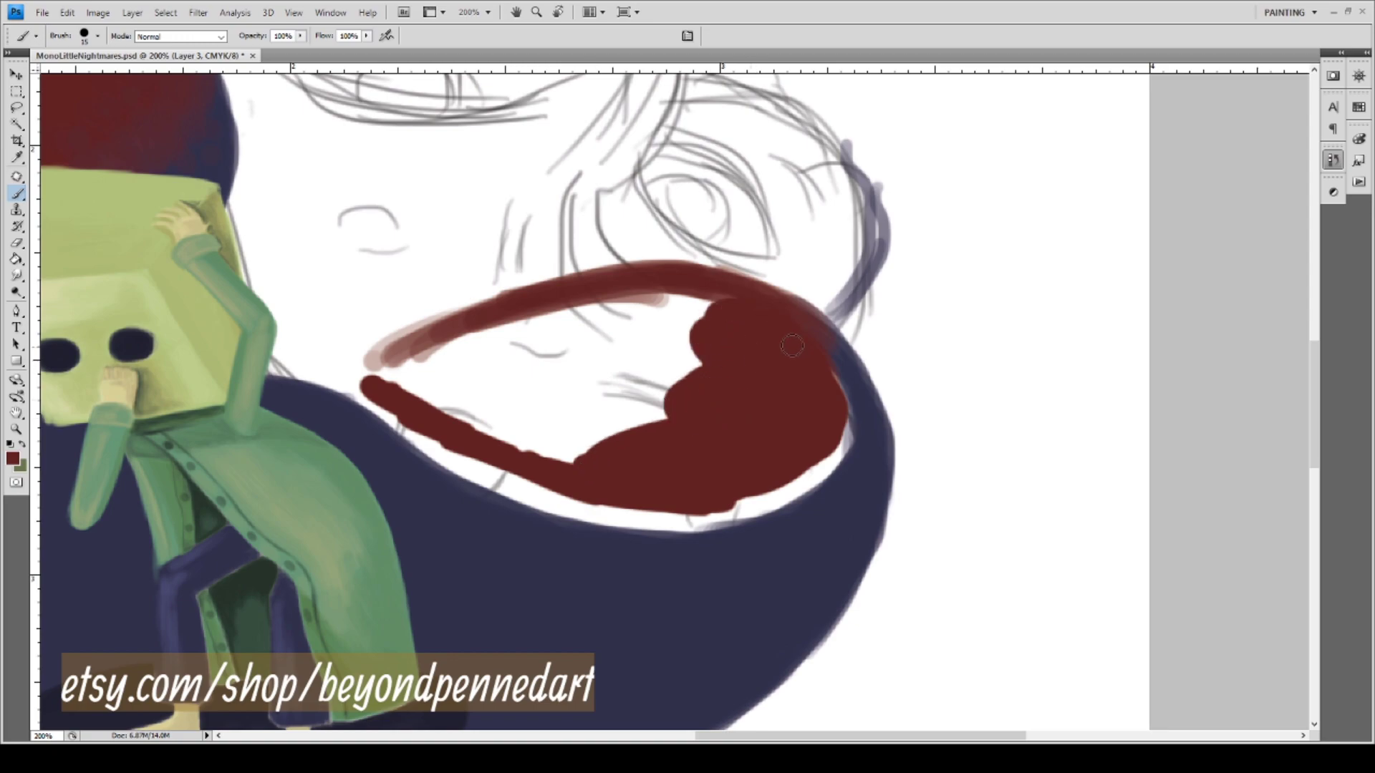
{"action": "mouse_move", "coordinate": [724, 372]}
{"action": "left_mouse_down"}
{"action": "mouse_move", "coordinate": [647, 408]}
{"action": "mouse_move", "coordinate": [637, 449]}
{"action": "mouse_move", "coordinate": [571, 454]}
{"action": "mouse_move", "coordinate": [389, 375]}
{"action": "mouse_move", "coordinate": [485, 331]}
{"action": "mouse_move", "coordinate": [480, 351]}
{"action": "mouse_move", "coordinate": [509, 342]}
{"action": "mouse_move", "coordinate": [471, 366]}
{"action": "mouse_move", "coordinate": [457, 396]}
{"action": "mouse_move", "coordinate": [420, 381]}
{"action": "mouse_move", "coordinate": [506, 389]}
{"action": "mouse_move", "coordinate": [482, 406]}
{"action": "left_mouse_up"}
{"action": "mouse_move", "coordinate": [607, 432]}
{"action": "left_mouse_down"}
{"action": "mouse_move", "coordinate": [559, 397]}
{"action": "mouse_move", "coordinate": [659, 396]}
{"action": "mouse_move", "coordinate": [589, 401]}
{"action": "mouse_move", "coordinate": [598, 384]}
{"action": "mouse_move", "coordinate": [673, 362]}
{"action": "mouse_move", "coordinate": [605, 372]}
{"action": "left_mouse_up"}
{"action": "mouse_move", "coordinate": [711, 355]}
{"action": "left_mouse_down"}
{"action": "mouse_move", "coordinate": [644, 343]}
{"action": "mouse_move", "coordinate": [546, 366]}
{"action": "mouse_move", "coordinate": [663, 338]}
{"action": "mouse_move", "coordinate": [658, 319]}
{"action": "mouse_move", "coordinate": [624, 308]}
{"action": "mouse_move", "coordinate": [535, 318]}
{"action": "mouse_move", "coordinate": [463, 348]}
{"action": "mouse_move", "coordinate": [619, 303]}
{"action": "mouse_move", "coordinate": [696, 295]}
{"action": "left_mouse_up"}
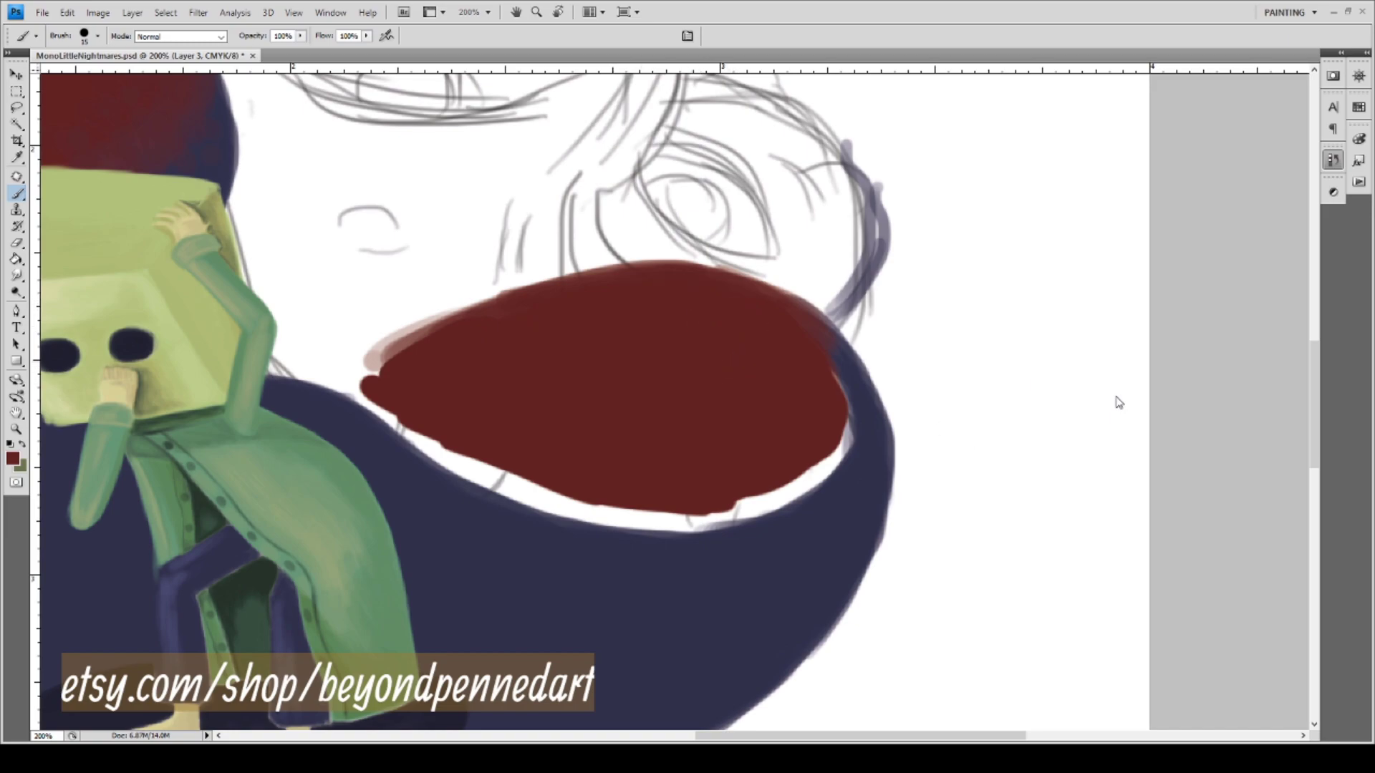
Extend the dark red to the navy along the right bulge's outer and lower edges, and taper its tip toward Mono.
{"action": "mouse_move", "coordinate": [810, 339]}
{"action": "left_mouse_down"}
{"action": "mouse_move", "coordinate": [845, 401]}
{"action": "mouse_move", "coordinate": [819, 392]}
{"action": "mouse_move", "coordinate": [821, 429]}
{"action": "mouse_move", "coordinate": [849, 433]}
{"action": "mouse_move", "coordinate": [803, 483]}
{"action": "mouse_move", "coordinate": [829, 473]}
{"action": "mouse_move", "coordinate": [713, 522]}
{"action": "left_mouse_up"}
{"action": "mouse_move", "coordinate": [823, 477]}
{"action": "left_mouse_down"}
{"action": "mouse_move", "coordinate": [688, 522]}
{"action": "mouse_move", "coordinate": [674, 521]}
{"action": "mouse_move", "coordinate": [780, 493]}
{"action": "mouse_move", "coordinate": [645, 517]}
{"action": "left_mouse_up"}
{"action": "mouse_move", "coordinate": [325, 386]}
{"action": "left_mouse_down"}
{"action": "mouse_move", "coordinate": [419, 335]}
{"action": "mouse_move", "coordinate": [356, 372]}
{"action": "mouse_move", "coordinate": [487, 320]}
{"action": "left_mouse_up"}
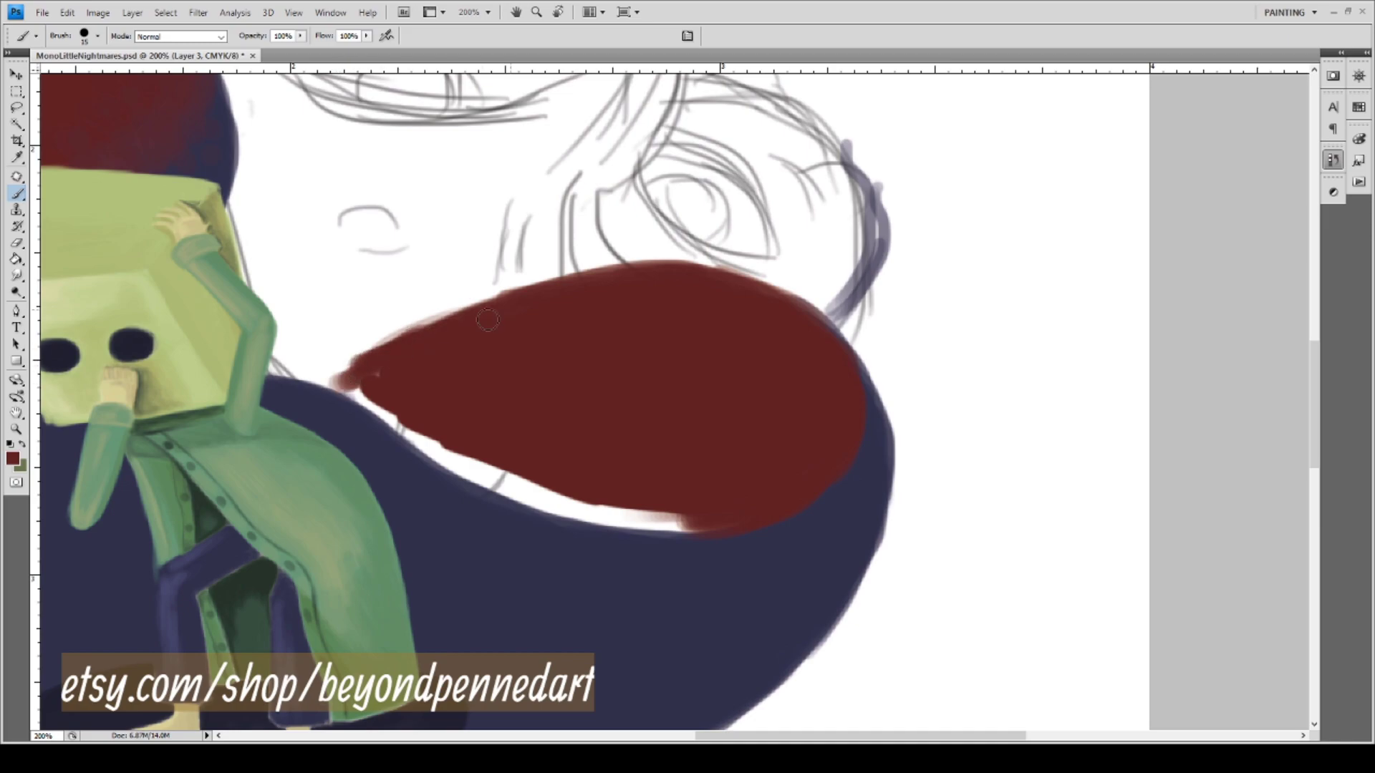
{"action": "mouse_move", "coordinate": [334, 380]}
{"action": "left_mouse_down"}
{"action": "mouse_move", "coordinate": [362, 383]}
{"action": "mouse_move", "coordinate": [410, 417]}
{"action": "mouse_move", "coordinate": [372, 414]}
{"action": "mouse_move", "coordinate": [367, 397]}
{"action": "mouse_move", "coordinate": [454, 452]}
{"action": "mouse_move", "coordinate": [367, 379]}
{"action": "mouse_move", "coordinate": [484, 478]}
{"action": "mouse_move", "coordinate": [379, 412]}
{"action": "mouse_move", "coordinate": [475, 458]}
{"action": "mouse_move", "coordinate": [457, 465]}
{"action": "mouse_move", "coordinate": [412, 440]}
{"action": "mouse_move", "coordinate": [598, 515]}
{"action": "mouse_move", "coordinate": [503, 490]}
{"action": "mouse_move", "coordinate": [584, 492]}
{"action": "mouse_move", "coordinate": [577, 479]}
{"action": "mouse_move", "coordinate": [536, 485]}
{"action": "mouse_move", "coordinate": [636, 527]}
{"action": "mouse_move", "coordinate": [493, 473]}
{"action": "mouse_move", "coordinate": [696, 523]}
{"action": "mouse_move", "coordinate": [649, 522]}
{"action": "mouse_move", "coordinate": [627, 506]}
{"action": "mouse_move", "coordinate": [703, 516]}
{"action": "left_mouse_up"}
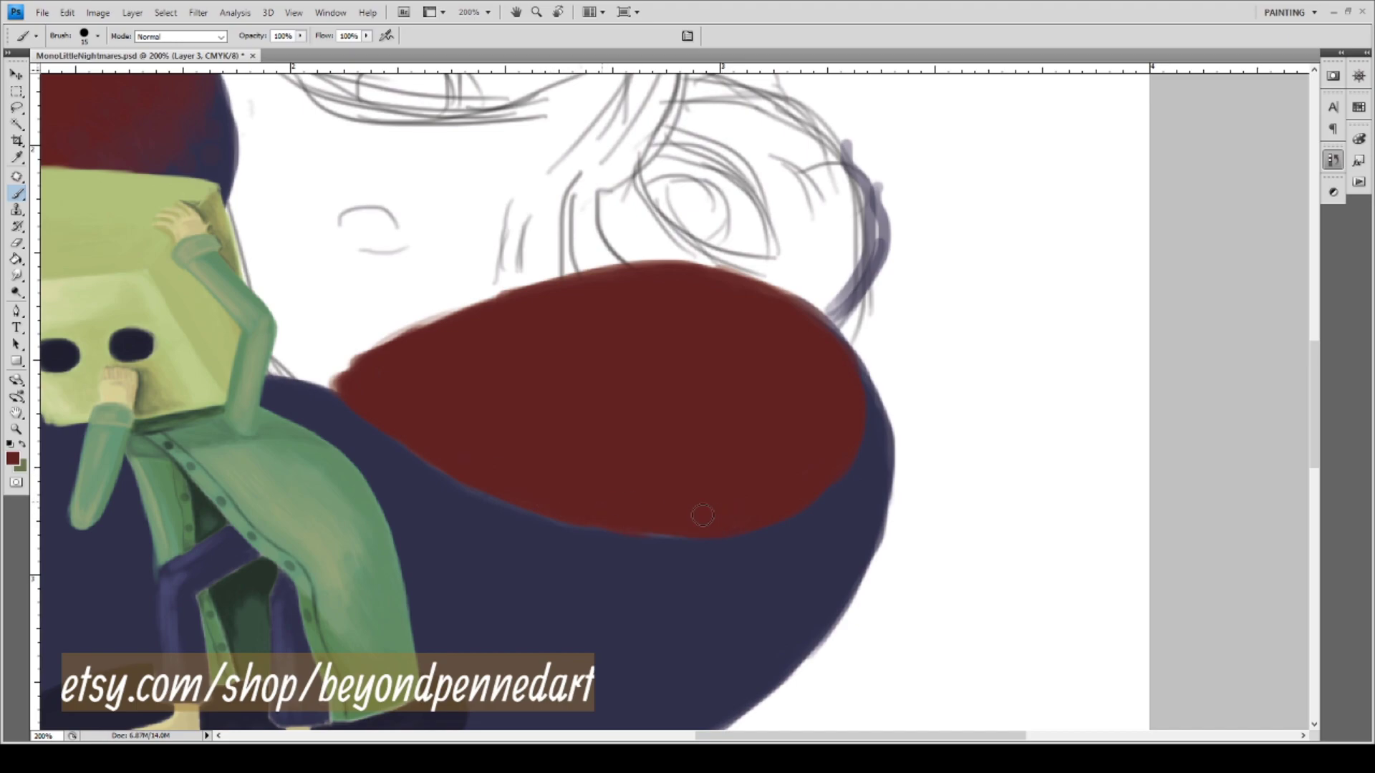
Break up the right bulge's hard lower edge with short dark red strokes reaching into the navy.
{"action": "left_click_drag", "start_coordinate": [862, 412], "coordinate": [830, 366]}
{"action": "mouse_move", "coordinate": [863, 442]}
{"action": "left_mouse_down"}
{"action": "mouse_move", "coordinate": [851, 486]}
{"action": "mouse_move", "coordinate": [843, 395]}
{"action": "mouse_move", "coordinate": [826, 494]}
{"action": "mouse_move", "coordinate": [838, 418]}
{"action": "mouse_move", "coordinate": [838, 484]}
{"action": "left_mouse_up"}
{"action": "left_click_drag", "start_coordinate": [711, 539], "coordinate": [713, 516]}
{"action": "mouse_move", "coordinate": [350, 396]}
{"action": "left_mouse_down"}
{"action": "mouse_move", "coordinate": [320, 399]}
{"action": "mouse_move", "coordinate": [349, 383]}
{"action": "mouse_move", "coordinate": [343, 429]}
{"action": "mouse_move", "coordinate": [342, 390]}
{"action": "mouse_move", "coordinate": [350, 425]}
{"action": "mouse_move", "coordinate": [359, 406]}
{"action": "mouse_move", "coordinate": [375, 440]}
{"action": "mouse_move", "coordinate": [453, 466]}
{"action": "mouse_move", "coordinate": [364, 439]}
{"action": "mouse_move", "coordinate": [411, 470]}
{"action": "mouse_move", "coordinate": [398, 440]}
{"action": "left_mouse_up"}
{"action": "left_click_drag", "start_coordinate": [458, 488], "coordinate": [457, 473]}
{"action": "left_click_drag", "start_coordinate": [532, 509], "coordinate": [552, 508]}
Sample a maroon tone from the left lobe and blend the right bulge's dark red into the navy along its lower edge.
{"action": "left_click_drag", "start_coordinate": [527, 568], "coordinate": [885, 429]}
{"action": "key", "text": "i"}
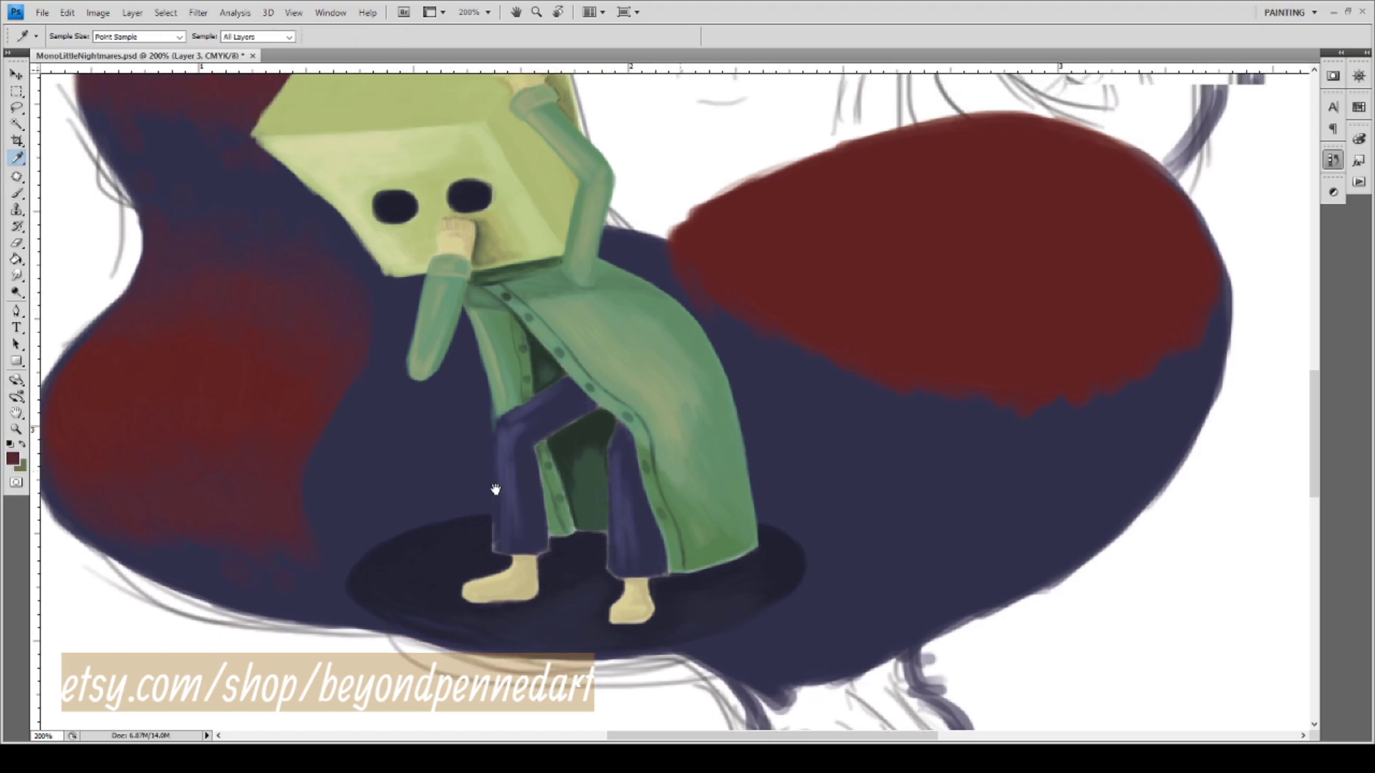
{"action": "left_click_drag", "start_coordinate": [491, 485], "coordinate": [270, 491]}
{"action": "key", "text": "b"}
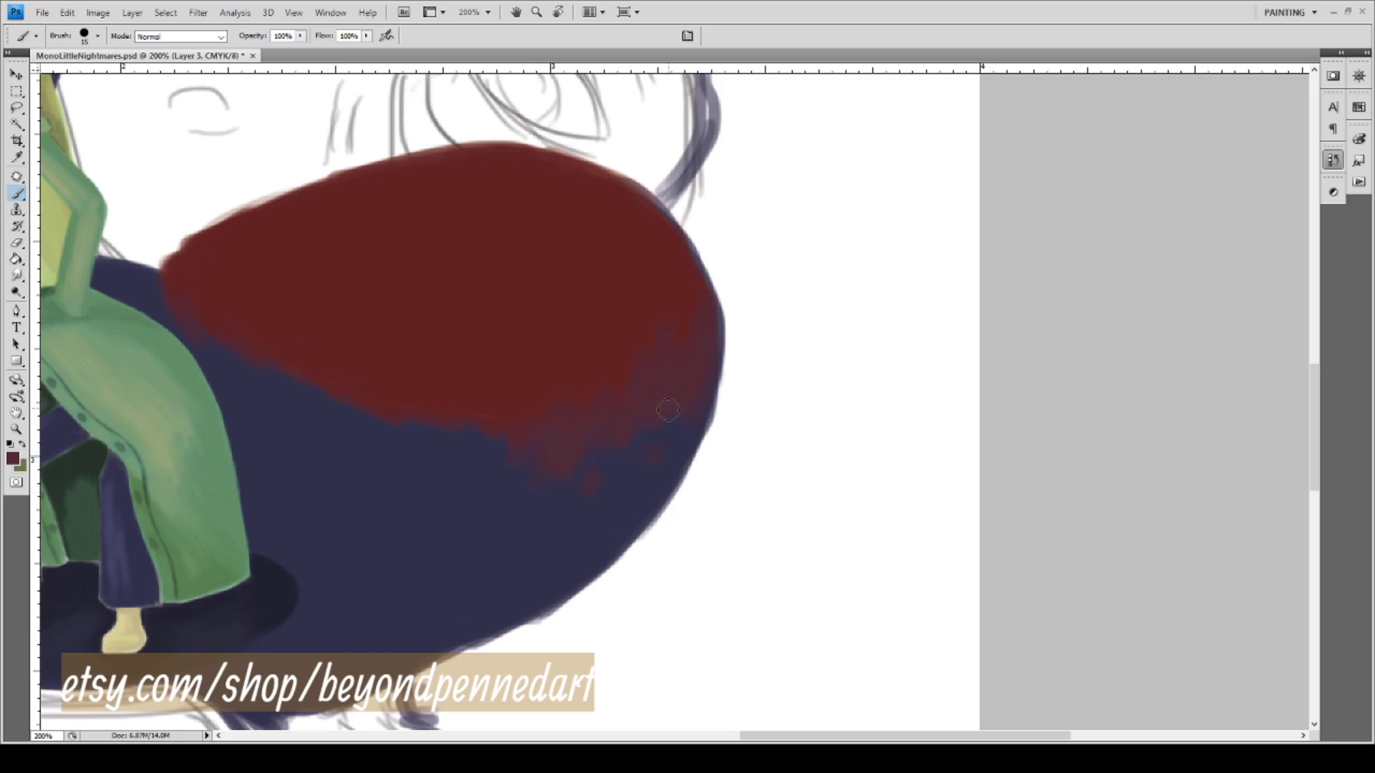
{"action": "mouse_move", "coordinate": [484, 470]}
{"action": "left_mouse_down"}
{"action": "mouse_move", "coordinate": [485, 405]}
{"action": "mouse_move", "coordinate": [450, 482]}
{"action": "left_mouse_up"}
{"action": "mouse_move", "coordinate": [490, 332]}
{"action": "left_mouse_down"}
{"action": "mouse_move", "coordinate": [592, 399]}
{"action": "mouse_move", "coordinate": [571, 298]}
{"action": "mouse_move", "coordinate": [582, 307]}
{"action": "mouse_move", "coordinate": [689, 243]}
{"action": "left_mouse_up"}
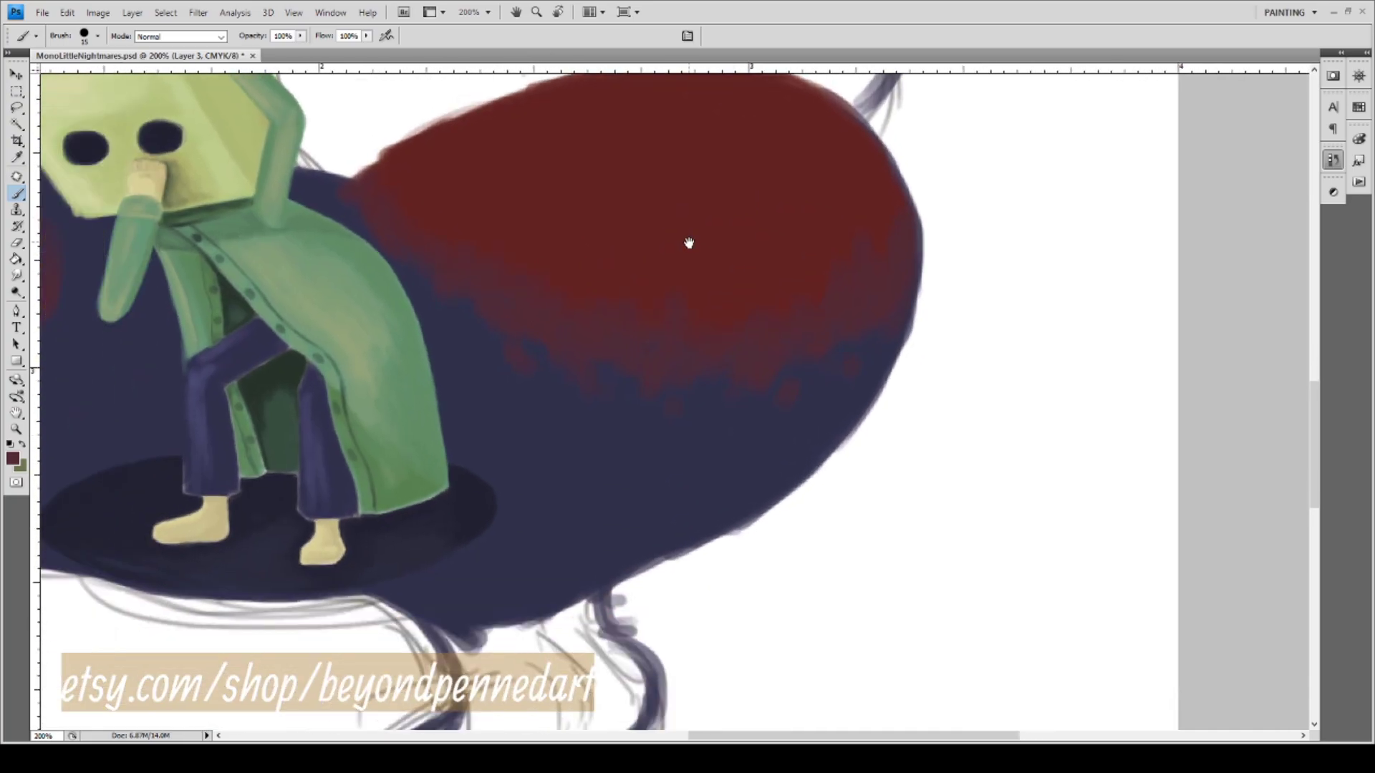
Sample a maroon tone from the creature's left side and blend the dark red into the navy across the right bulge's lower transition.
{"action": "mouse_move", "coordinate": [562, 386]}
{"action": "left_mouse_down"}
{"action": "mouse_move", "coordinate": [540, 458]}
{"action": "mouse_move", "coordinate": [767, 331]}
{"action": "mouse_move", "coordinate": [562, 384]}
{"action": "mouse_move", "coordinate": [504, 412]}
{"action": "mouse_move", "coordinate": [518, 427]}
{"action": "left_mouse_up"}
{"action": "key", "text": "i"}
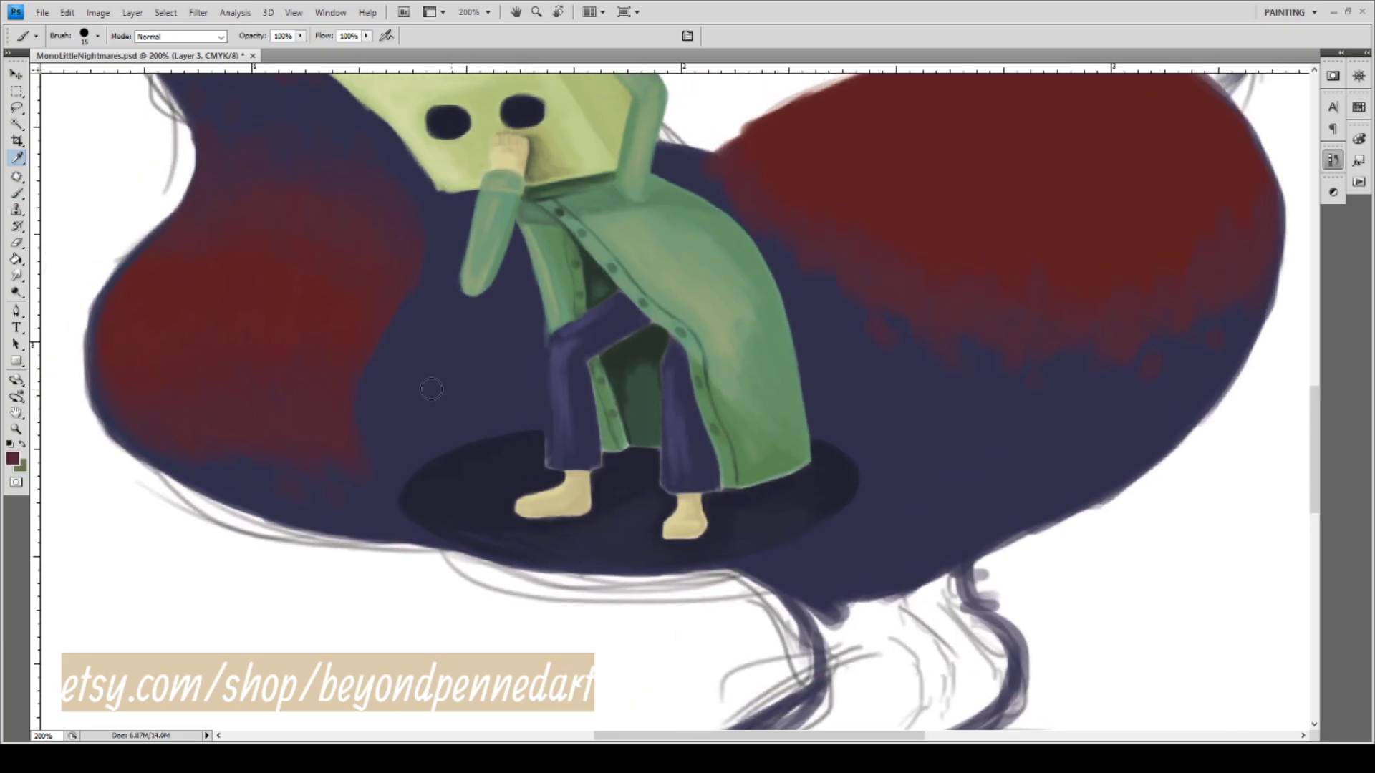
{"action": "mouse_move", "coordinate": [931, 302]}
{"action": "left_mouse_down"}
{"action": "mouse_move", "coordinate": [688, 356]}
{"action": "mouse_move", "coordinate": [531, 414]}
{"action": "mouse_move", "coordinate": [531, 464]}
{"action": "left_mouse_up"}
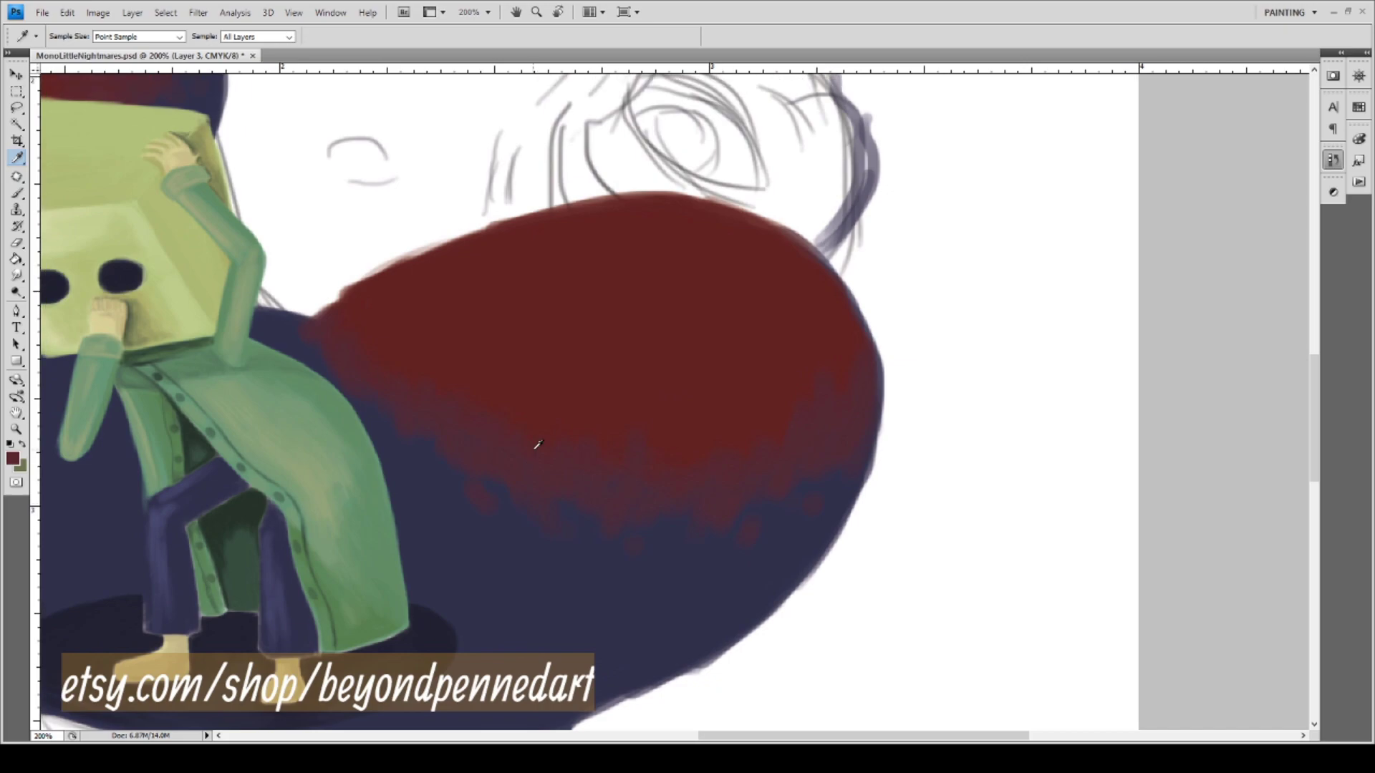
{"action": "key", "text": "b"}
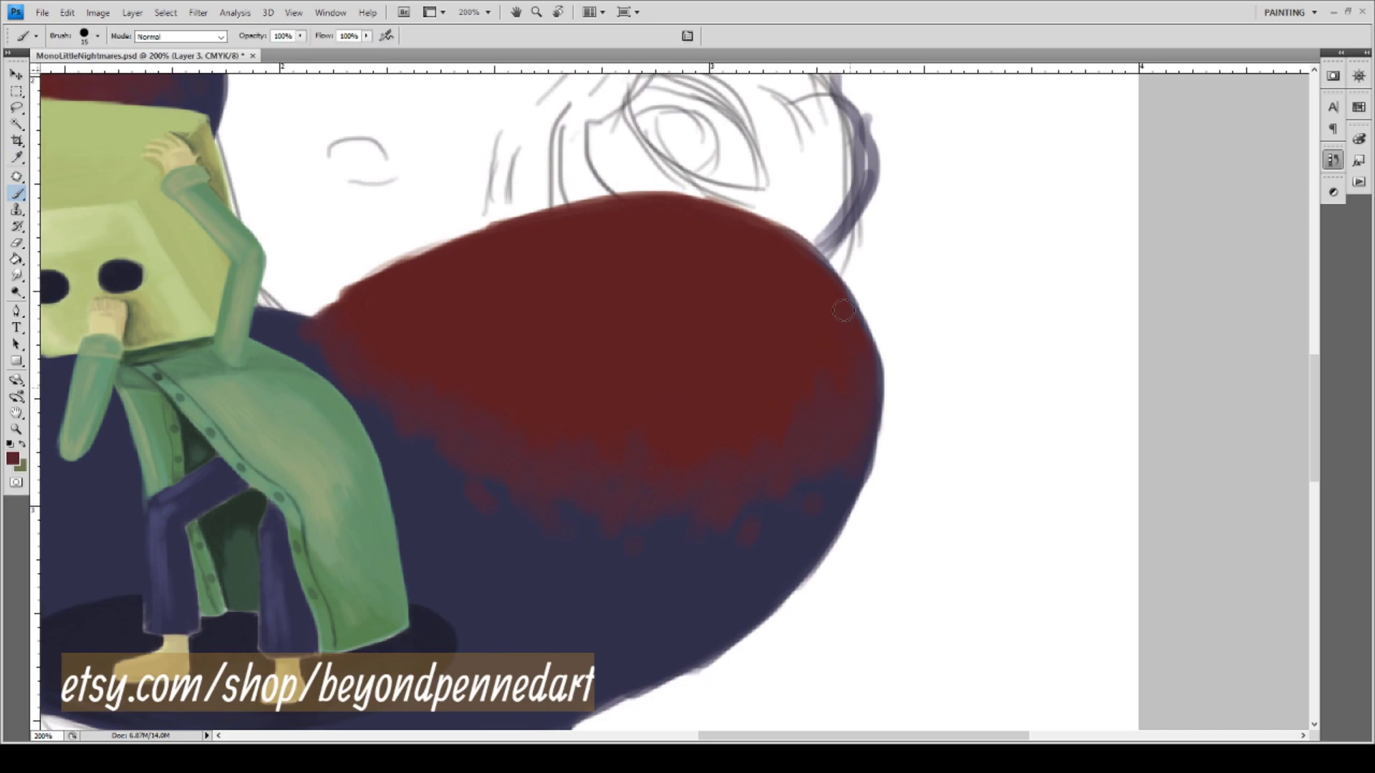
{"action": "left_click_drag", "start_coordinate": [859, 355], "coordinate": [853, 362]}
{"action": "mouse_move", "coordinate": [595, 350]}
{"action": "left_mouse_down"}
{"action": "mouse_move", "coordinate": [587, 460]}
{"action": "mouse_move", "coordinate": [617, 500]}
{"action": "mouse_move", "coordinate": [761, 467]}
{"action": "mouse_move", "coordinate": [601, 538]}
{"action": "mouse_move", "coordinate": [681, 602]}
{"action": "mouse_move", "coordinate": [630, 556]}
{"action": "mouse_move", "coordinate": [691, 510]}
{"action": "mouse_move", "coordinate": [655, 511]}
{"action": "mouse_move", "coordinate": [640, 371]}
{"action": "left_mouse_up"}
{"action": "mouse_move", "coordinate": [661, 465]}
{"action": "left_mouse_down"}
{"action": "mouse_move", "coordinate": [644, 430]}
{"action": "mouse_move", "coordinate": [685, 230]}
{"action": "mouse_move", "coordinate": [819, 200]}
{"action": "mouse_move", "coordinate": [779, 233]}
{"action": "mouse_move", "coordinate": [715, 208]}
{"action": "mouse_move", "coordinate": [845, 319]}
{"action": "mouse_move", "coordinate": [730, 512]}
{"action": "mouse_move", "coordinate": [656, 562]}
{"action": "mouse_move", "coordinate": [674, 594]}
{"action": "mouse_move", "coordinate": [626, 443]}
{"action": "mouse_move", "coordinate": [779, 227]}
{"action": "left_mouse_up"}
{"action": "left_click_drag", "start_coordinate": [617, 501], "coordinate": [694, 276]}
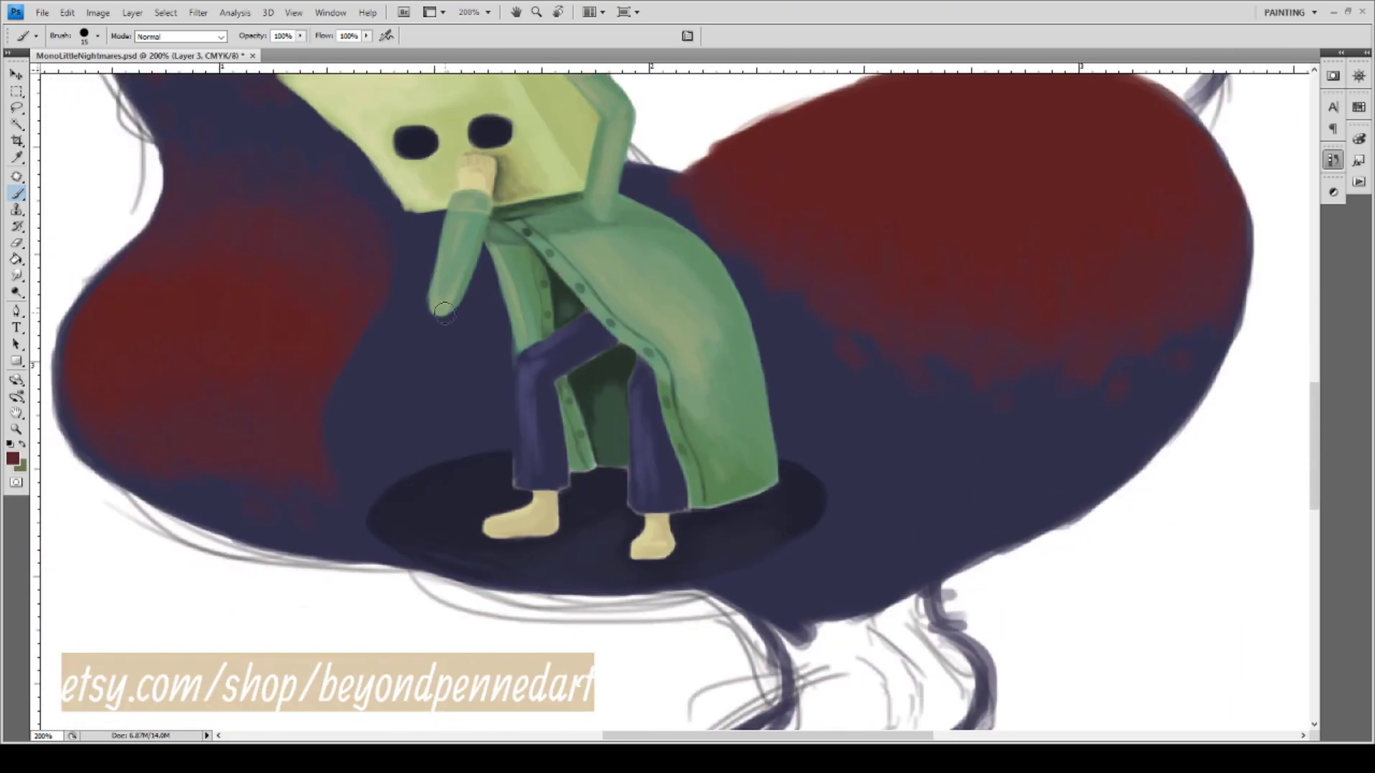
Sample the body's navy and, with a smaller brush, outline the curve between the central head and the small right head.
{"action": "key", "text": "i"}
{"action": "mouse_move", "coordinate": [760, 313]}
{"action": "left_mouse_down"}
{"action": "mouse_move", "coordinate": [691, 359]}
{"action": "mouse_move", "coordinate": [602, 451]}
{"action": "mouse_move", "coordinate": [645, 445]}
{"action": "mouse_move", "coordinate": [651, 505]}
{"action": "mouse_move", "coordinate": [670, 507]}
{"action": "left_mouse_up"}
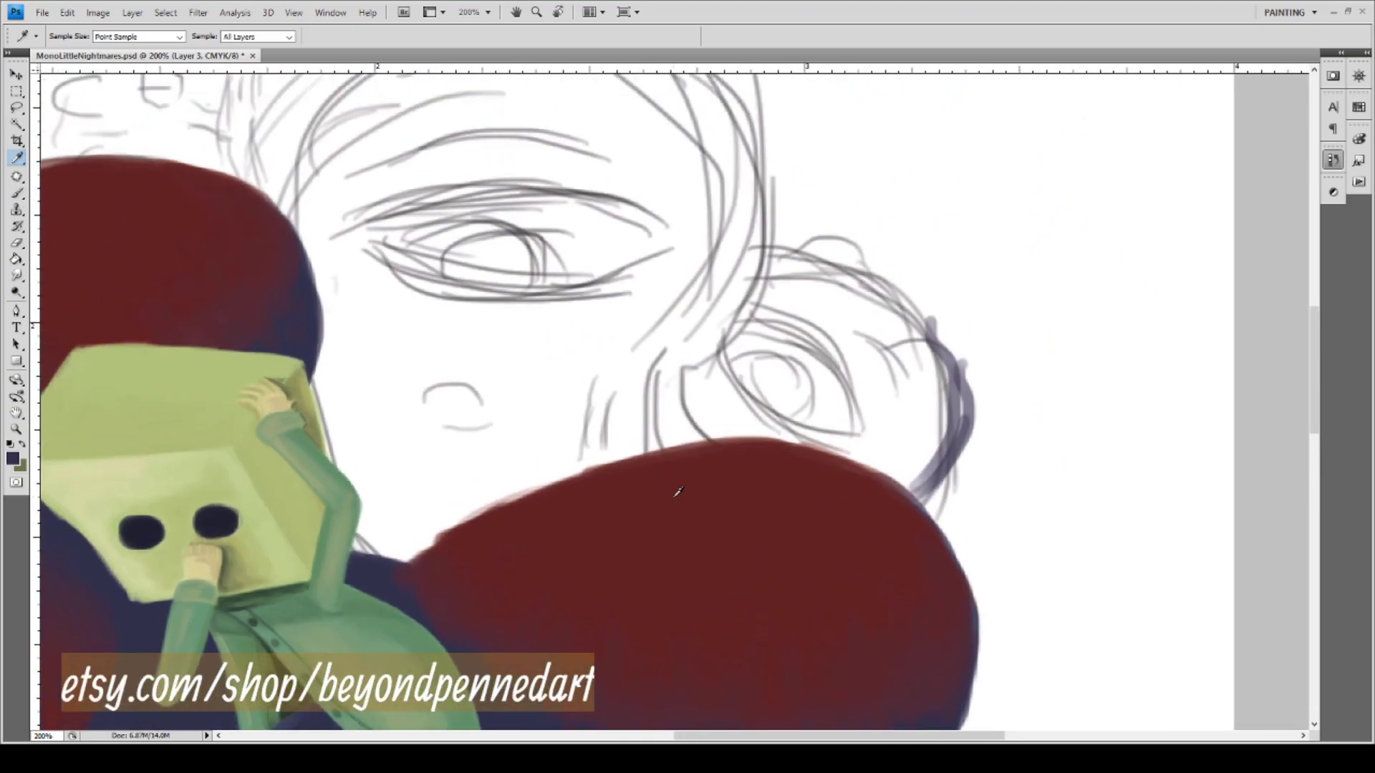
{"action": "key", "text": "b"}
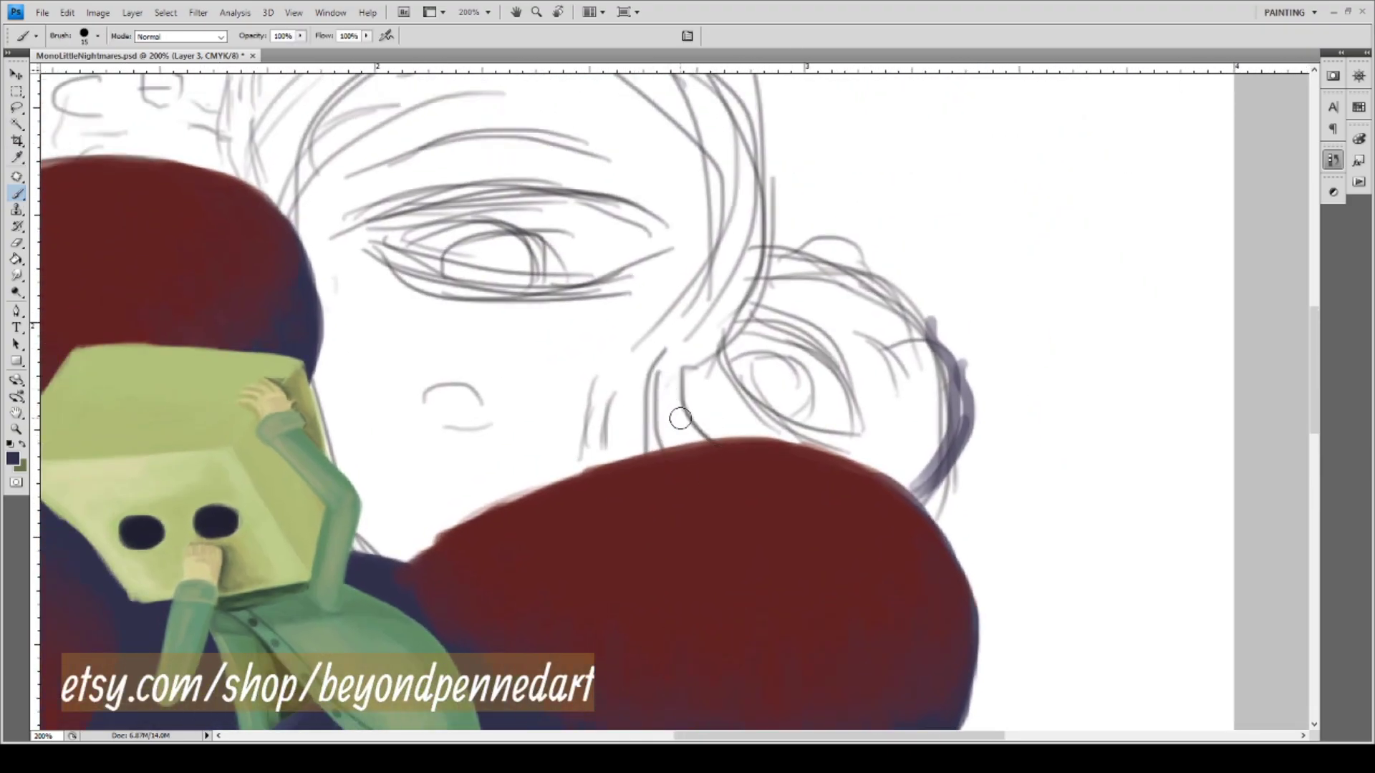
{"action": "key", "text": "bracketleft"}
{"action": "key", "text": "bracketleft"}
{"action": "mouse_move", "coordinate": [706, 441]}
{"action": "left_mouse_down"}
{"action": "mouse_move", "coordinate": [671, 388]}
{"action": "mouse_move", "coordinate": [702, 428]}
{"action": "mouse_move", "coordinate": [679, 367]}
{"action": "mouse_move", "coordinate": [703, 423]}
{"action": "mouse_move", "coordinate": [683, 385]}
{"action": "mouse_move", "coordinate": [694, 395]}
{"action": "mouse_move", "coordinate": [702, 351]}
{"action": "mouse_move", "coordinate": [737, 351]}
{"action": "mouse_move", "coordinate": [750, 290]}
{"action": "left_mouse_up"}
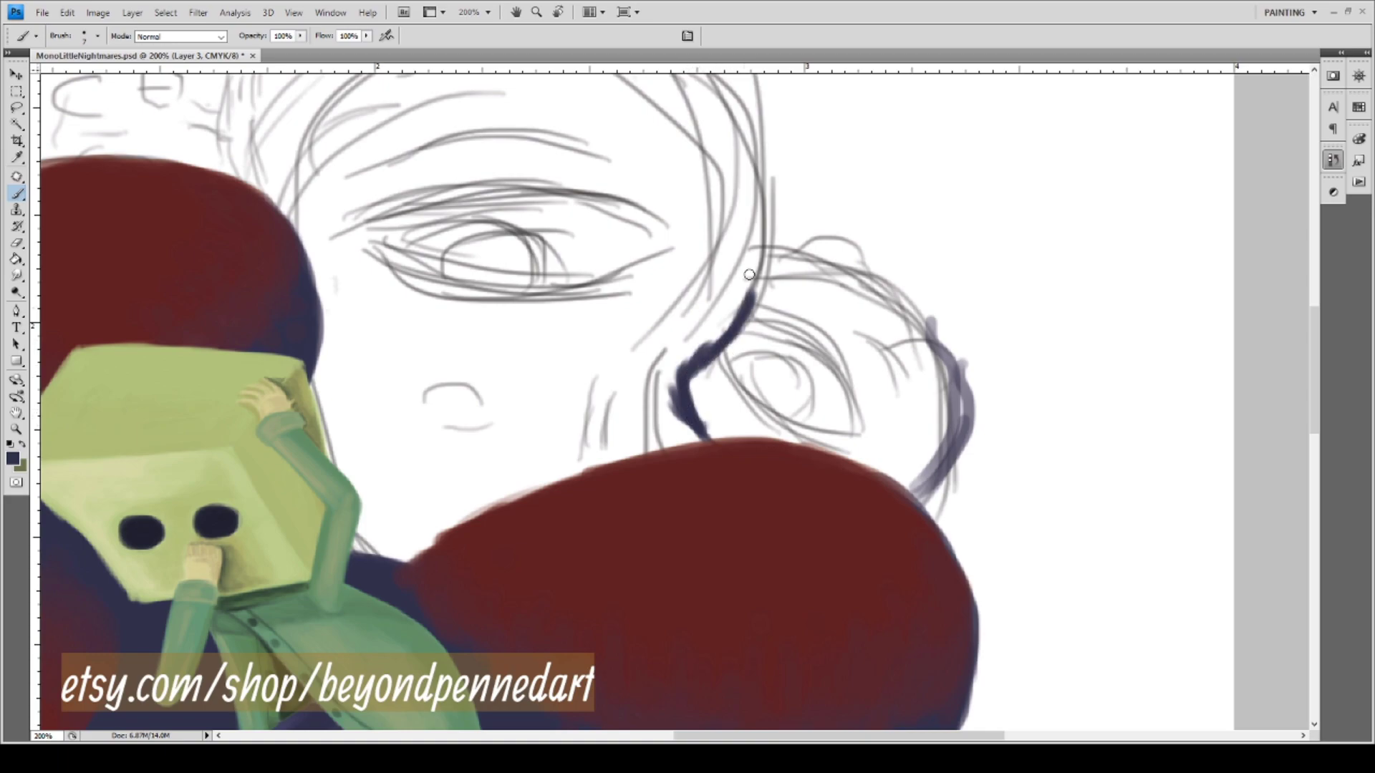
{"action": "mouse_move", "coordinate": [700, 367]}
{"action": "left_mouse_down"}
{"action": "mouse_move", "coordinate": [687, 405]}
{"action": "mouse_move", "coordinate": [704, 361]}
{"action": "mouse_move", "coordinate": [687, 403]}
{"action": "mouse_move", "coordinate": [704, 409]}
{"action": "mouse_move", "coordinate": [687, 390]}
{"action": "mouse_move", "coordinate": [709, 434]}
{"action": "left_mouse_up"}
{"action": "left_click_drag", "start_coordinate": [762, 206], "coordinate": [752, 290]}
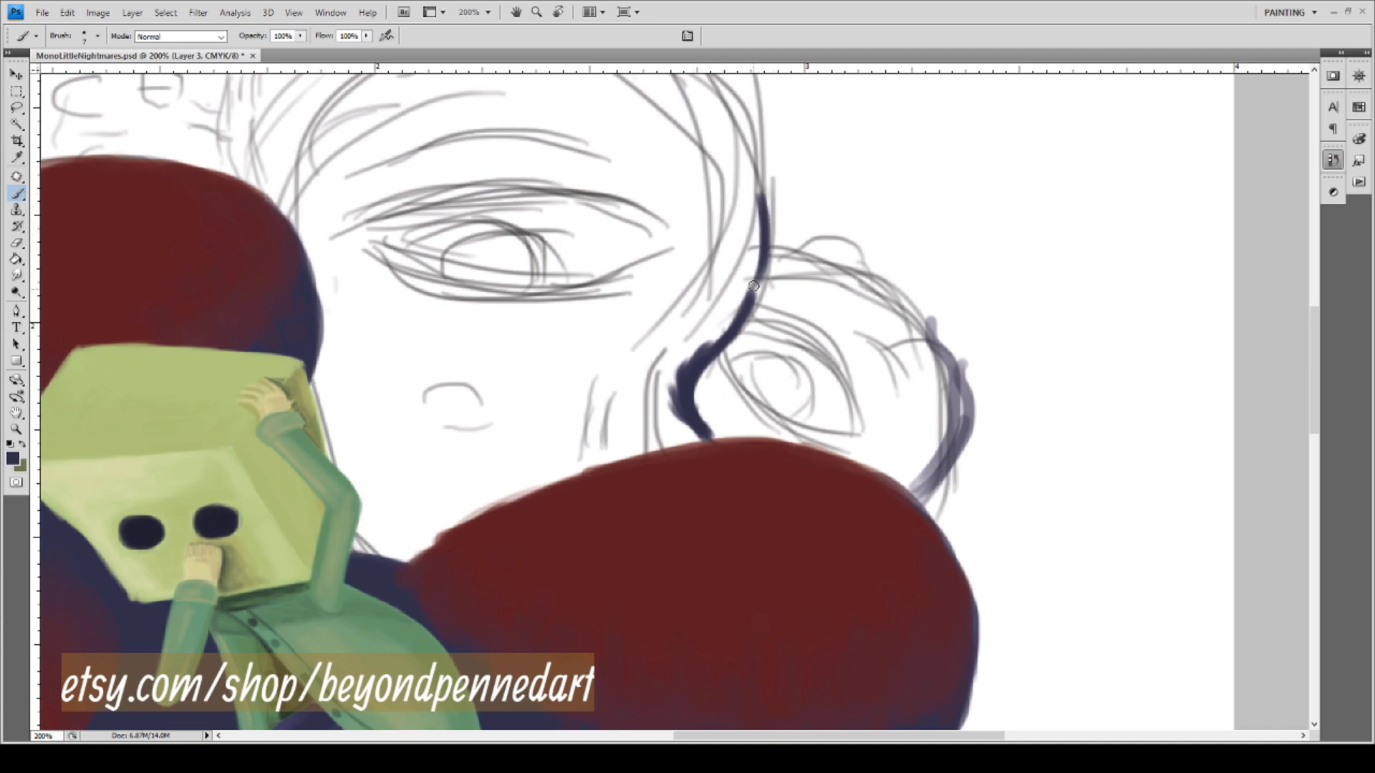
{"action": "left_click_drag", "start_coordinate": [765, 234], "coordinate": [724, 337]}
Outline the area below the central eye in navy along the head's lower edge, the upper-left lobe and the right bulge's upper edge.
{"action": "left_click_drag", "start_coordinate": [335, 290], "coordinate": [504, 341]}
{"action": "left_click_drag", "start_coordinate": [376, 309], "coordinate": [580, 333]}
{"action": "mouse_move", "coordinate": [473, 341]}
{"action": "left_mouse_down"}
{"action": "mouse_move", "coordinate": [635, 307]}
{"action": "mouse_move", "coordinate": [728, 236]}
{"action": "mouse_move", "coordinate": [580, 356]}
{"action": "left_mouse_up"}
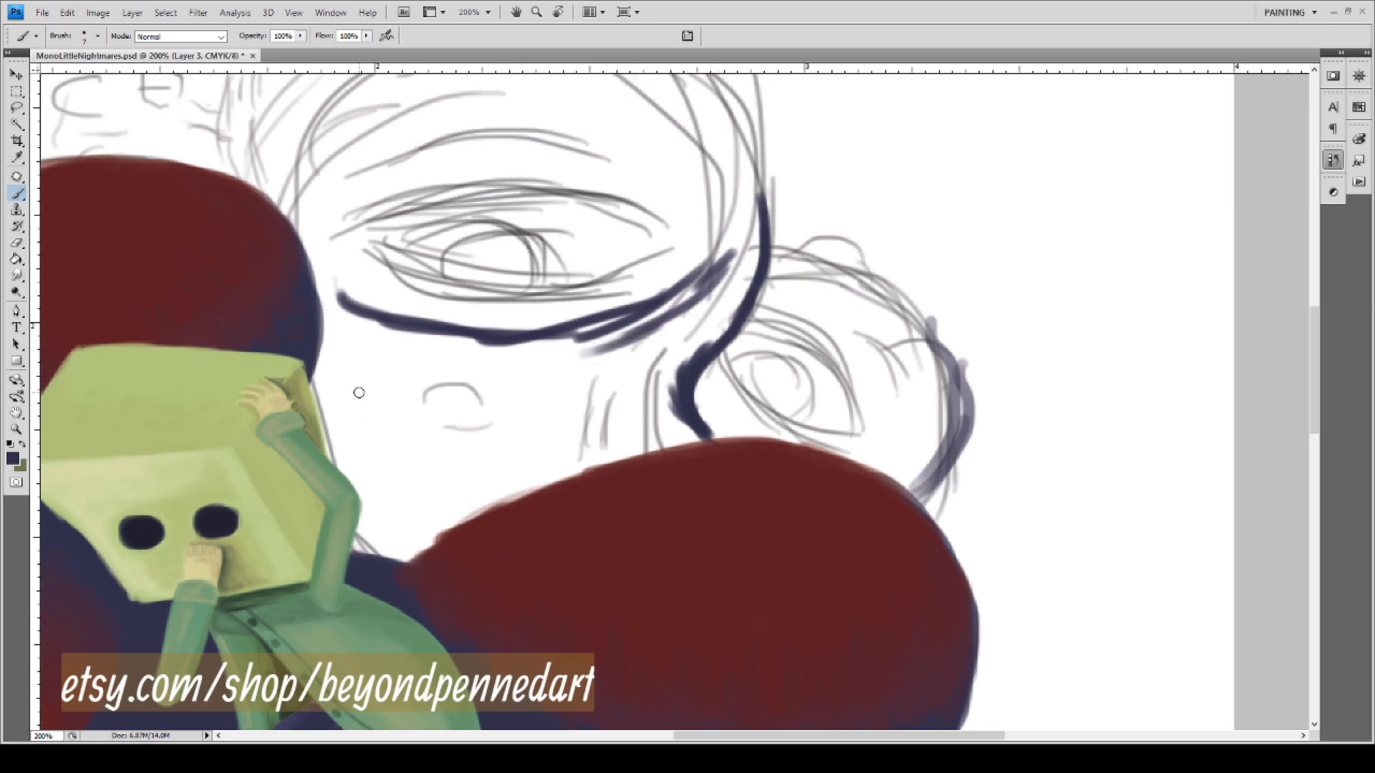
{"action": "mouse_move", "coordinate": [324, 283]}
{"action": "left_mouse_down"}
{"action": "mouse_move", "coordinate": [331, 349]}
{"action": "mouse_move", "coordinate": [333, 320]}
{"action": "mouse_move", "coordinate": [316, 391]}
{"action": "left_mouse_up"}
{"action": "left_click_drag", "start_coordinate": [334, 344], "coordinate": [314, 407]}
{"action": "left_click_drag", "start_coordinate": [350, 308], "coordinate": [357, 403]}
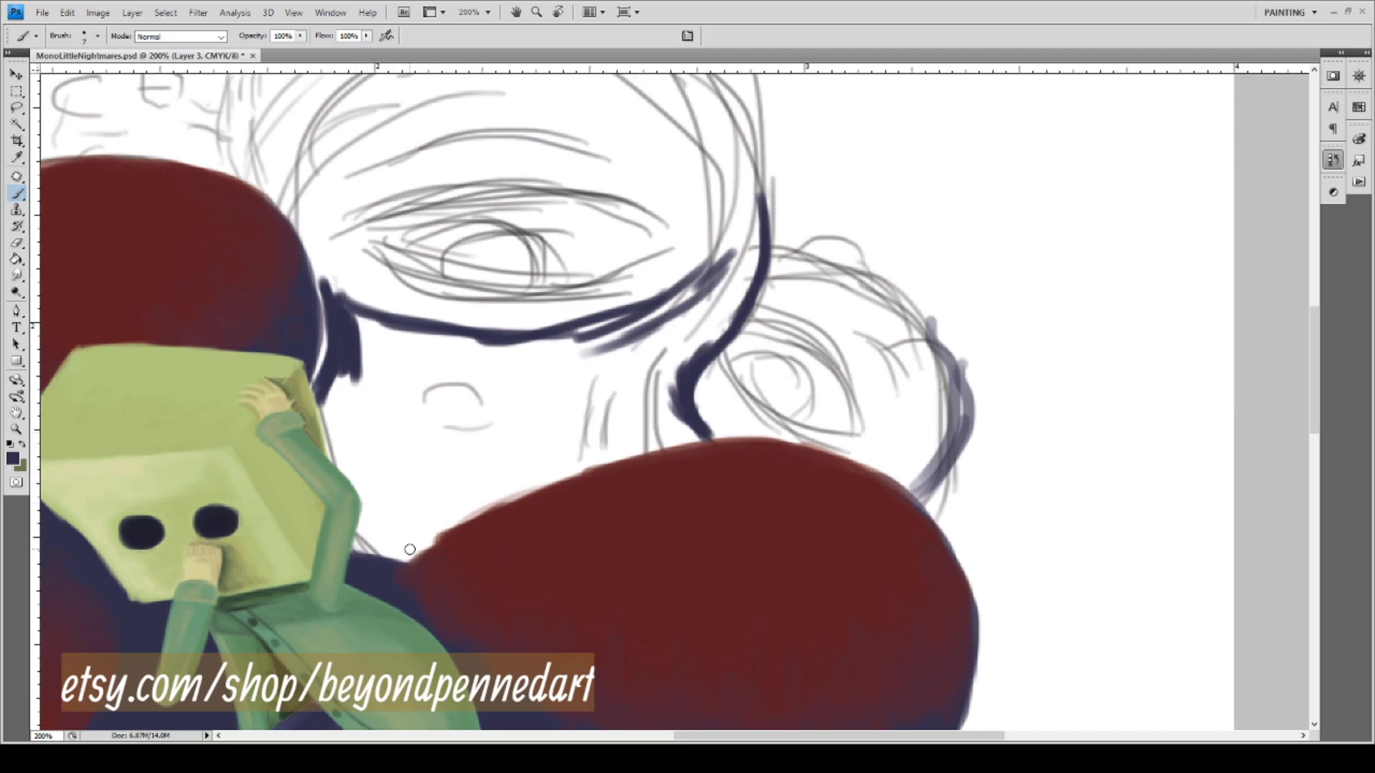
{"action": "mouse_move", "coordinate": [406, 554]}
{"action": "left_mouse_down"}
{"action": "mouse_move", "coordinate": [462, 515]}
{"action": "mouse_move", "coordinate": [398, 566]}
{"action": "mouse_move", "coordinate": [469, 509]}
{"action": "mouse_move", "coordinate": [411, 549]}
{"action": "mouse_move", "coordinate": [551, 483]}
{"action": "mouse_move", "coordinate": [441, 541]}
{"action": "left_mouse_up"}
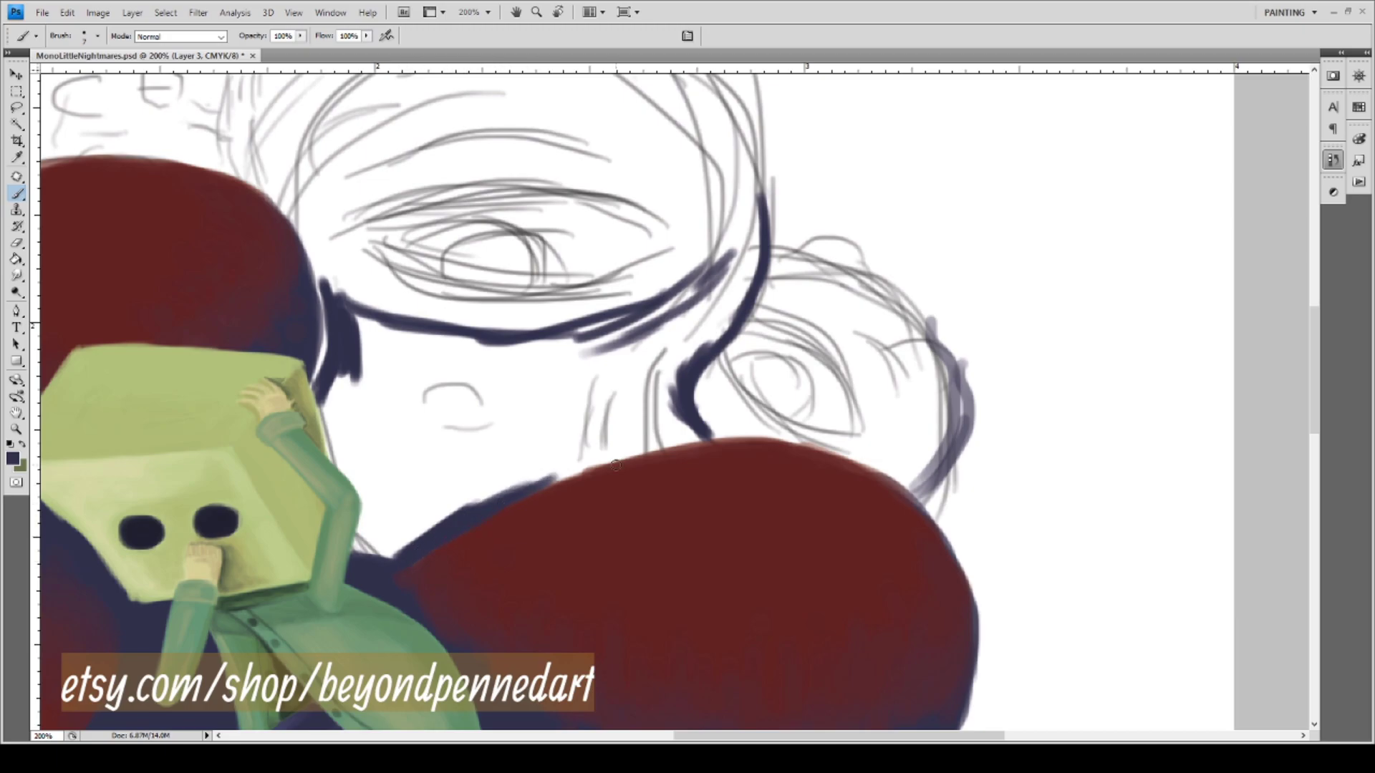
{"action": "mouse_move", "coordinate": [527, 487]}
{"action": "left_mouse_down"}
{"action": "mouse_move", "coordinate": [610, 458]}
{"action": "mouse_move", "coordinate": [521, 499]}
{"action": "mouse_move", "coordinate": [645, 447]}
{"action": "mouse_move", "coordinate": [605, 462]}
{"action": "mouse_move", "coordinate": [616, 451]}
{"action": "mouse_move", "coordinate": [702, 435]}
{"action": "left_mouse_up"}
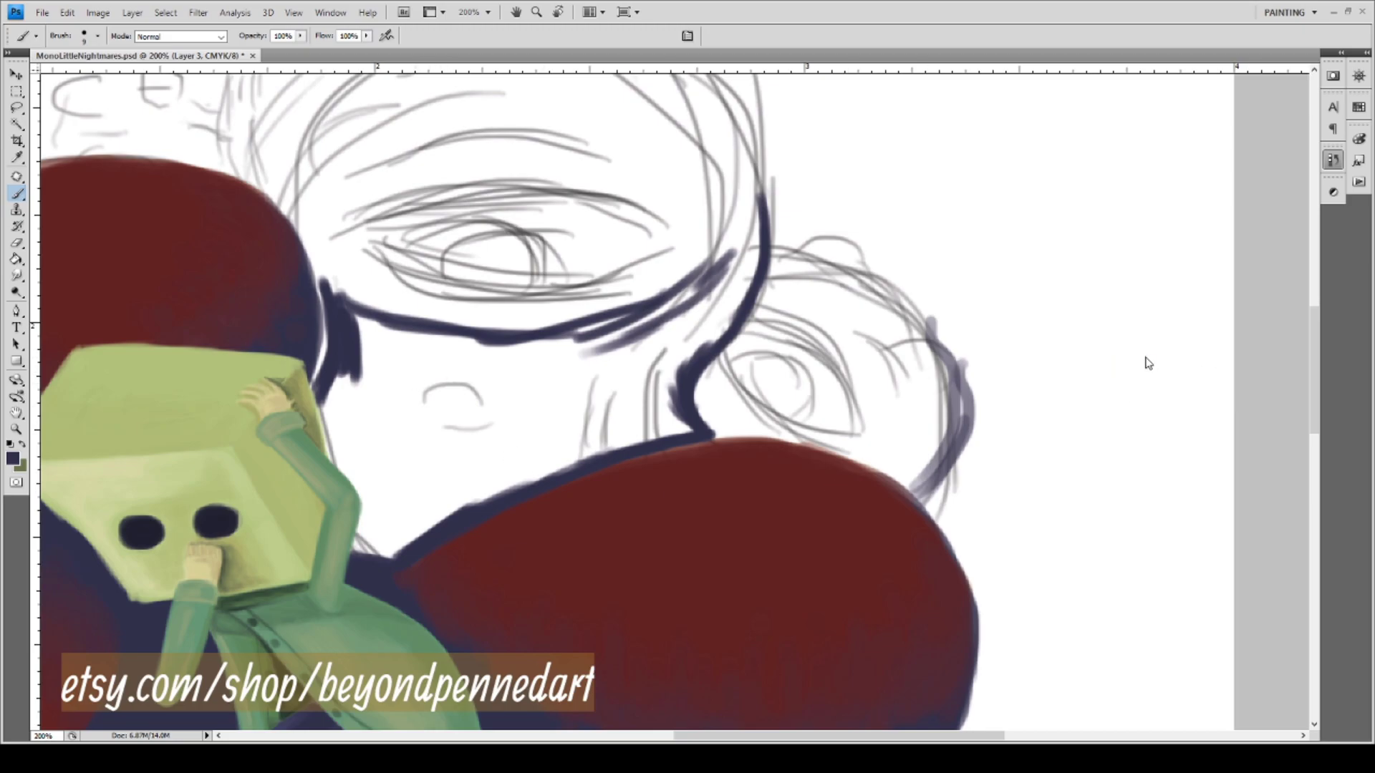
Fill the upper part of the white area beneath the central head with navy, covering the sketched nose.
{"action": "left_click_drag", "start_coordinate": [377, 387], "coordinate": [371, 400]}
{"action": "left_click_drag", "start_coordinate": [373, 347], "coordinate": [349, 421]}
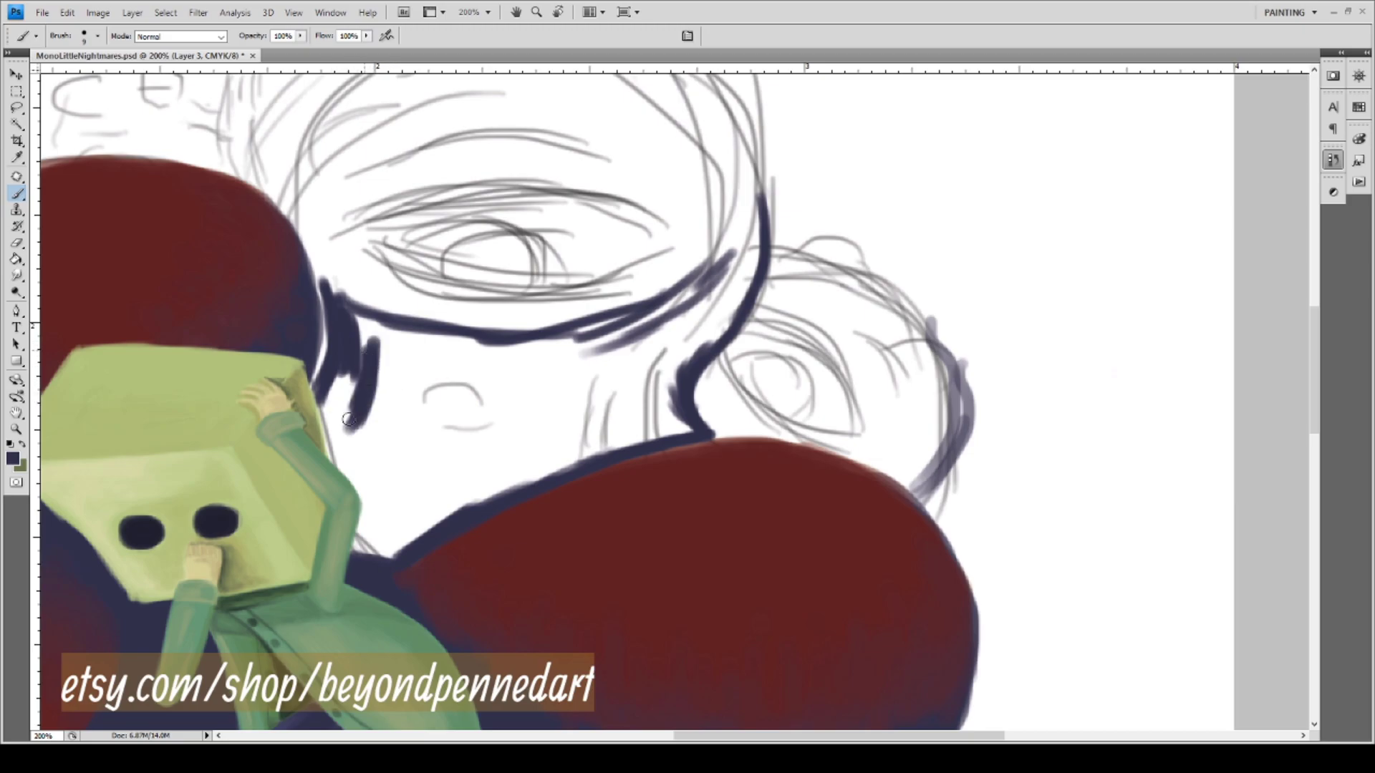
{"action": "mouse_move", "coordinate": [380, 348]}
{"action": "left_mouse_down"}
{"action": "mouse_move", "coordinate": [539, 361]}
{"action": "mouse_move", "coordinate": [655, 326]}
{"action": "left_mouse_up"}
{"action": "mouse_move", "coordinate": [534, 367]}
{"action": "left_mouse_down"}
{"action": "mouse_move", "coordinate": [706, 304]}
{"action": "mouse_move", "coordinate": [692, 316]}
{"action": "left_mouse_up"}
{"action": "left_click_drag", "start_coordinate": [738, 276], "coordinate": [637, 376]}
{"action": "mouse_move", "coordinate": [681, 333]}
{"action": "left_mouse_down"}
{"action": "mouse_move", "coordinate": [616, 376]}
{"action": "mouse_move", "coordinate": [627, 415]}
{"action": "left_mouse_up"}
{"action": "mouse_move", "coordinate": [659, 362]}
{"action": "left_mouse_down"}
{"action": "mouse_move", "coordinate": [656, 423]}
{"action": "mouse_move", "coordinate": [535, 458]}
{"action": "mouse_move", "coordinate": [638, 408]}
{"action": "mouse_move", "coordinate": [625, 369]}
{"action": "left_mouse_up"}
{"action": "mouse_move", "coordinate": [595, 419]}
{"action": "left_mouse_down"}
{"action": "mouse_move", "coordinate": [636, 354]}
{"action": "mouse_move", "coordinate": [611, 361]}
{"action": "mouse_move", "coordinate": [573, 430]}
{"action": "mouse_move", "coordinate": [537, 451]}
{"action": "mouse_move", "coordinate": [494, 462]}
{"action": "mouse_move", "coordinate": [539, 439]}
{"action": "mouse_move", "coordinate": [502, 373]}
{"action": "mouse_move", "coordinate": [440, 404]}
{"action": "mouse_move", "coordinate": [502, 409]}
{"action": "left_mouse_up"}
{"action": "mouse_move", "coordinate": [422, 376]}
{"action": "left_mouse_down"}
{"action": "mouse_move", "coordinate": [390, 373]}
{"action": "mouse_move", "coordinate": [429, 390]}
{"action": "mouse_move", "coordinate": [387, 405]}
{"action": "mouse_move", "coordinate": [405, 398]}
{"action": "left_mouse_up"}
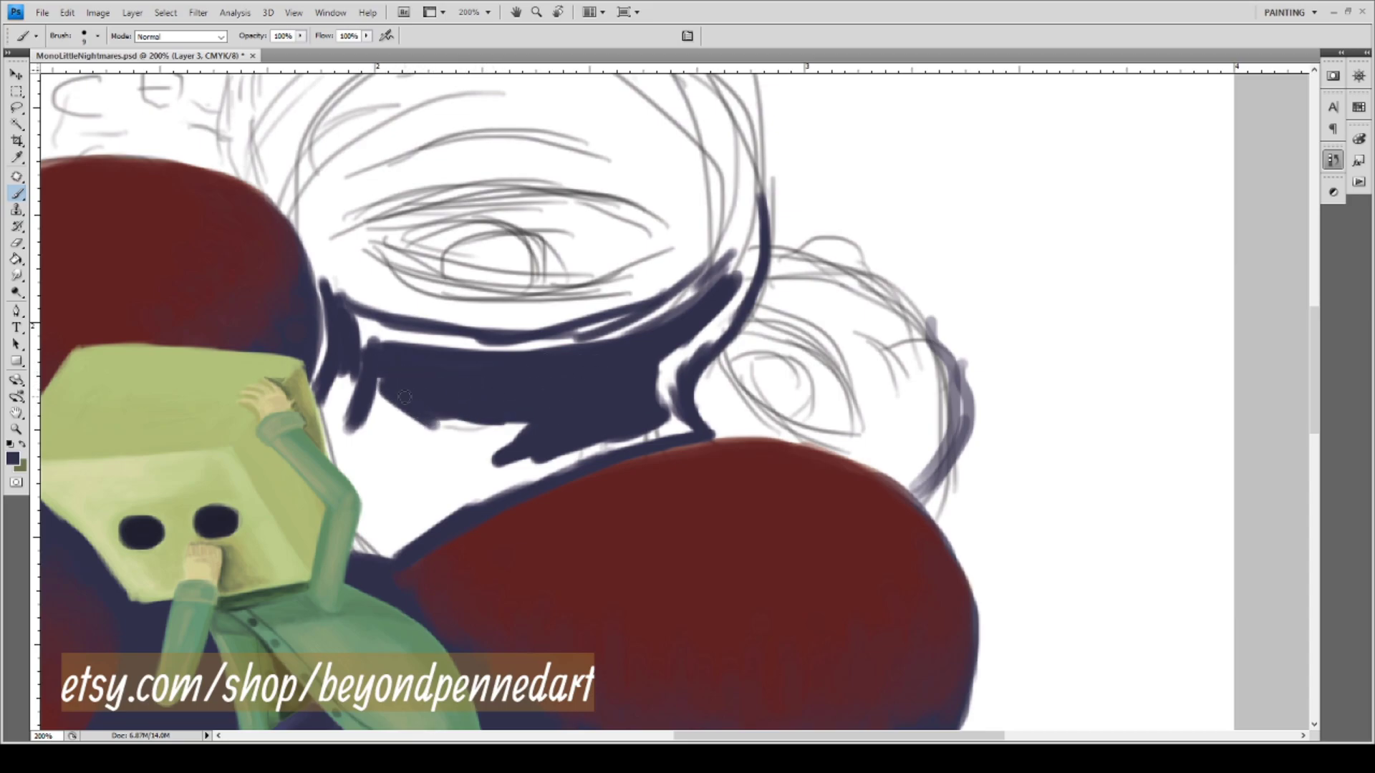
Extend the navy fill down to Mono's box and raised arm, covering the white gap above the shoulder.
{"action": "mouse_move", "coordinate": [343, 357]}
{"action": "left_mouse_down"}
{"action": "mouse_move", "coordinate": [313, 409]}
{"action": "mouse_move", "coordinate": [342, 449]}
{"action": "mouse_move", "coordinate": [326, 450]}
{"action": "mouse_move", "coordinate": [339, 453]}
{"action": "mouse_move", "coordinate": [367, 409]}
{"action": "mouse_move", "coordinate": [344, 515]}
{"action": "mouse_move", "coordinate": [349, 475]}
{"action": "mouse_move", "coordinate": [391, 504]}
{"action": "mouse_move", "coordinate": [378, 530]}
{"action": "mouse_move", "coordinate": [345, 537]}
{"action": "mouse_move", "coordinate": [369, 545]}
{"action": "mouse_move", "coordinate": [342, 540]}
{"action": "mouse_move", "coordinate": [406, 549]}
{"action": "mouse_move", "coordinate": [360, 540]}
{"action": "mouse_move", "coordinate": [407, 540]}
{"action": "mouse_move", "coordinate": [485, 499]}
{"action": "mouse_move", "coordinate": [444, 470]}
{"action": "mouse_move", "coordinate": [396, 492]}
{"action": "mouse_move", "coordinate": [417, 490]}
{"action": "mouse_move", "coordinate": [409, 532]}
{"action": "mouse_move", "coordinate": [443, 476]}
{"action": "mouse_move", "coordinate": [419, 494]}
{"action": "mouse_move", "coordinate": [414, 479]}
{"action": "mouse_move", "coordinate": [398, 515]}
{"action": "mouse_move", "coordinate": [364, 497]}
{"action": "mouse_move", "coordinate": [333, 529]}
{"action": "mouse_move", "coordinate": [366, 518]}
{"action": "mouse_move", "coordinate": [387, 407]}
{"action": "mouse_move", "coordinate": [403, 402]}
{"action": "mouse_move", "coordinate": [406, 488]}
{"action": "left_mouse_up"}
{"action": "mouse_move", "coordinate": [433, 423]}
{"action": "left_mouse_down"}
{"action": "mouse_move", "coordinate": [422, 456]}
{"action": "mouse_move", "coordinate": [452, 397]}
{"action": "mouse_move", "coordinate": [466, 407]}
{"action": "mouse_move", "coordinate": [443, 453]}
{"action": "mouse_move", "coordinate": [488, 415]}
{"action": "mouse_move", "coordinate": [451, 495]}
{"action": "left_mouse_up"}
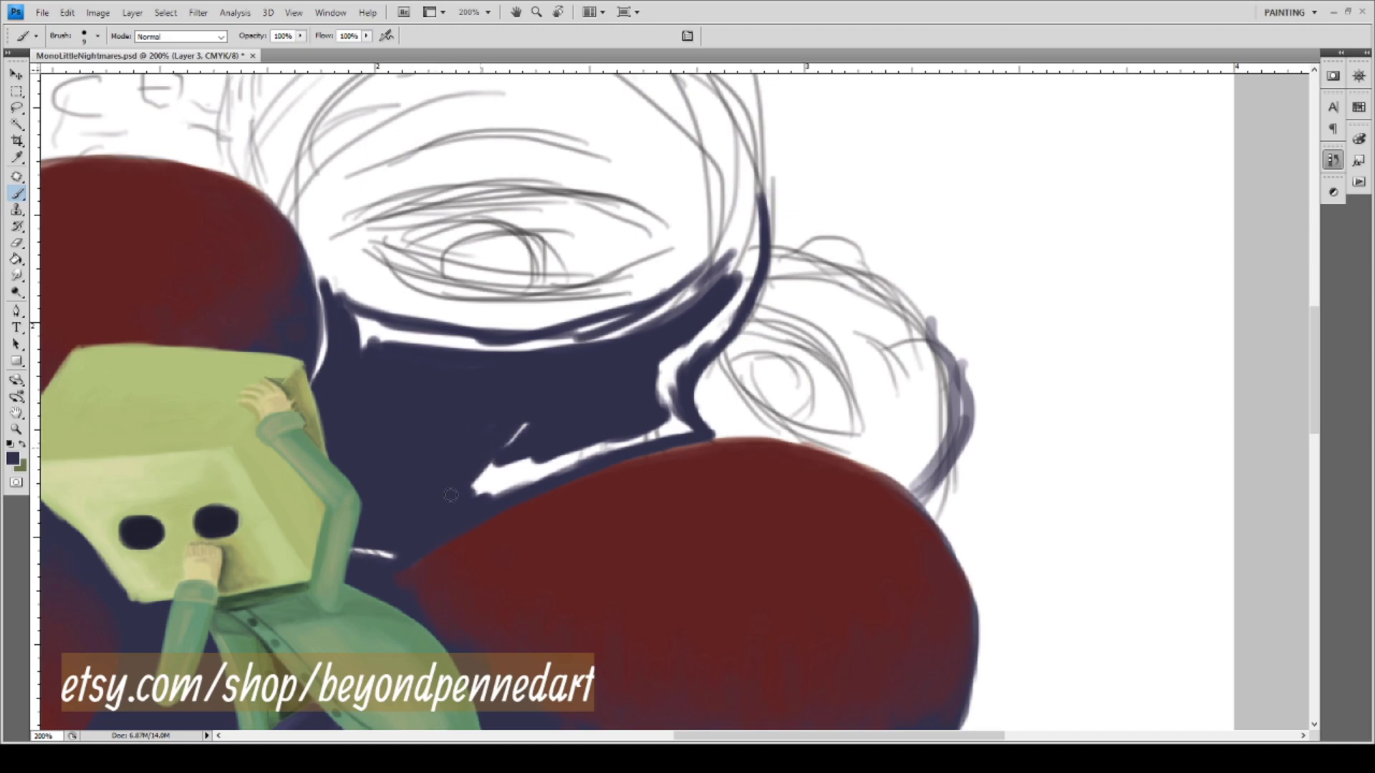
{"action": "mouse_move", "coordinate": [468, 447]}
{"action": "left_mouse_down"}
{"action": "mouse_move", "coordinate": [467, 484]}
{"action": "mouse_move", "coordinate": [480, 487]}
{"action": "mouse_move", "coordinate": [466, 505]}
{"action": "mouse_move", "coordinate": [575, 447]}
{"action": "mouse_move", "coordinate": [720, 273]}
{"action": "mouse_move", "coordinate": [653, 231]}
{"action": "mouse_move", "coordinate": [681, 310]}
{"action": "left_mouse_up"}
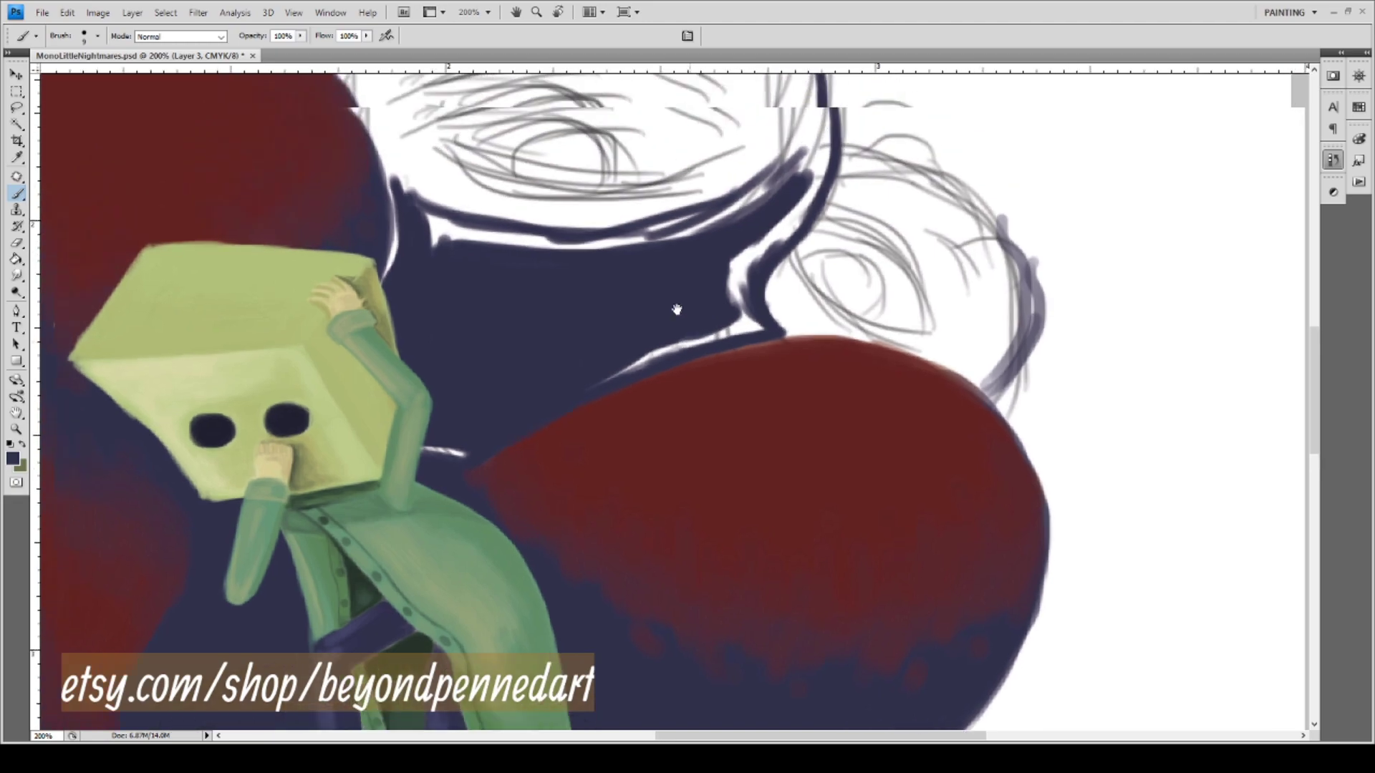
{"action": "mouse_move", "coordinate": [469, 454]}
{"action": "left_mouse_down"}
{"action": "mouse_move", "coordinate": [510, 424]}
{"action": "mouse_move", "coordinate": [426, 444]}
{"action": "left_mouse_up"}
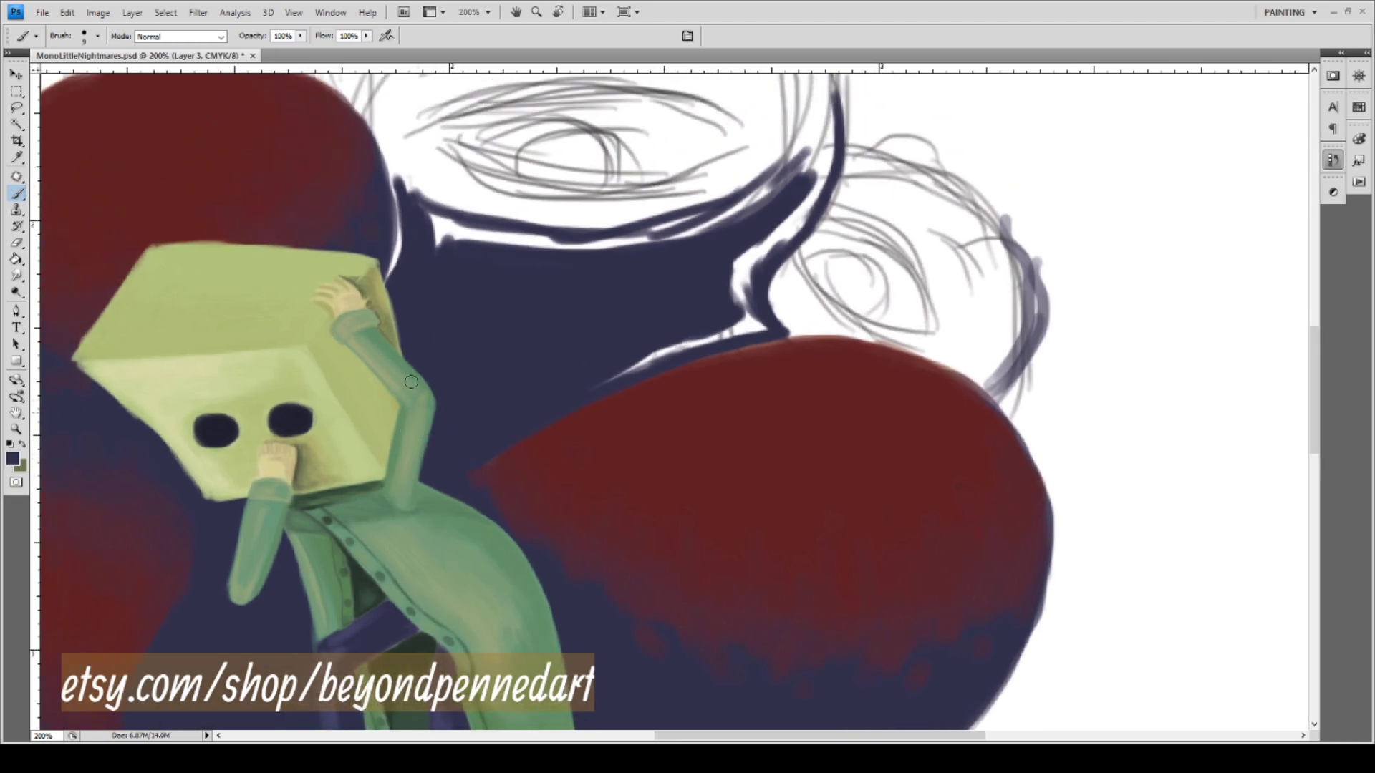
{"action": "left_click_drag", "start_coordinate": [665, 322], "coordinate": [731, 401]}
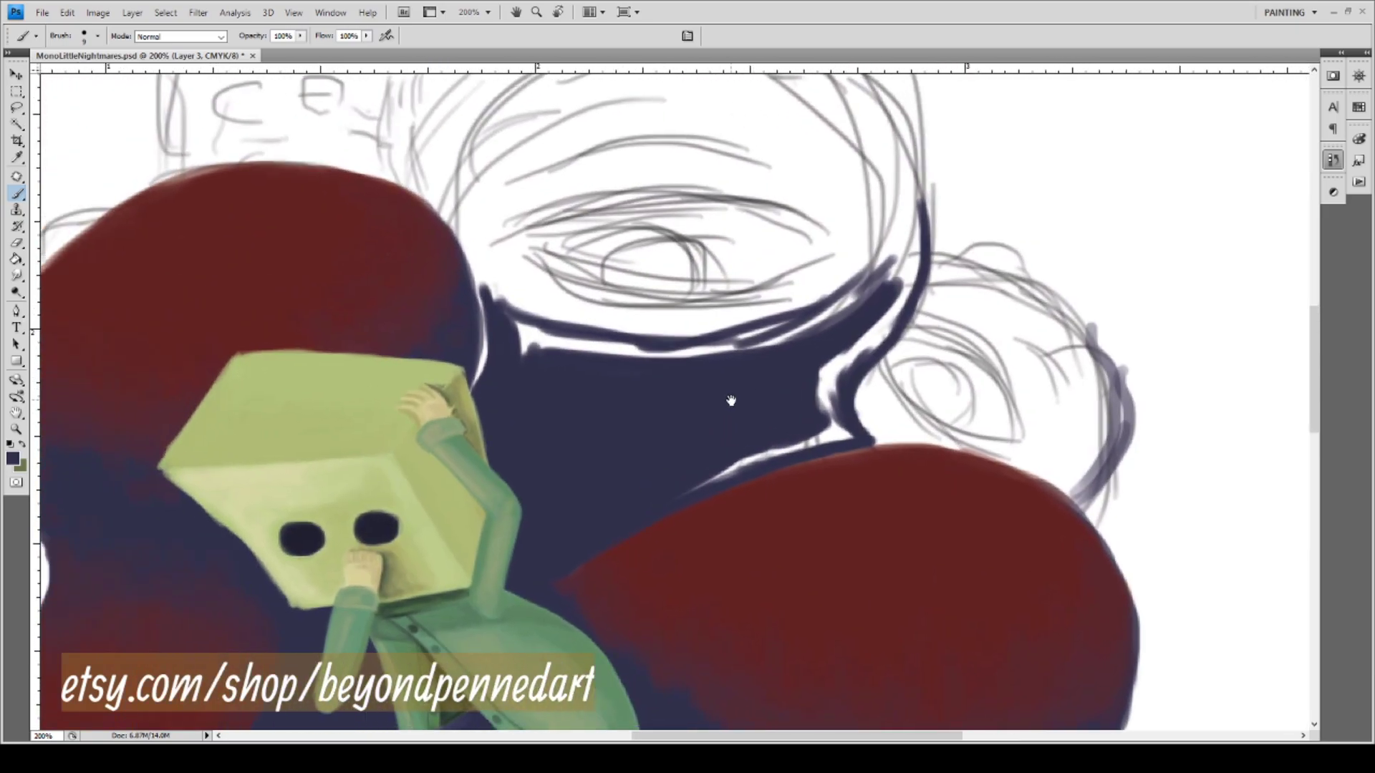
{"action": "scroll", "coordinate": [475, 369], "scroll_direction": "right", "scroll_amount": 5}
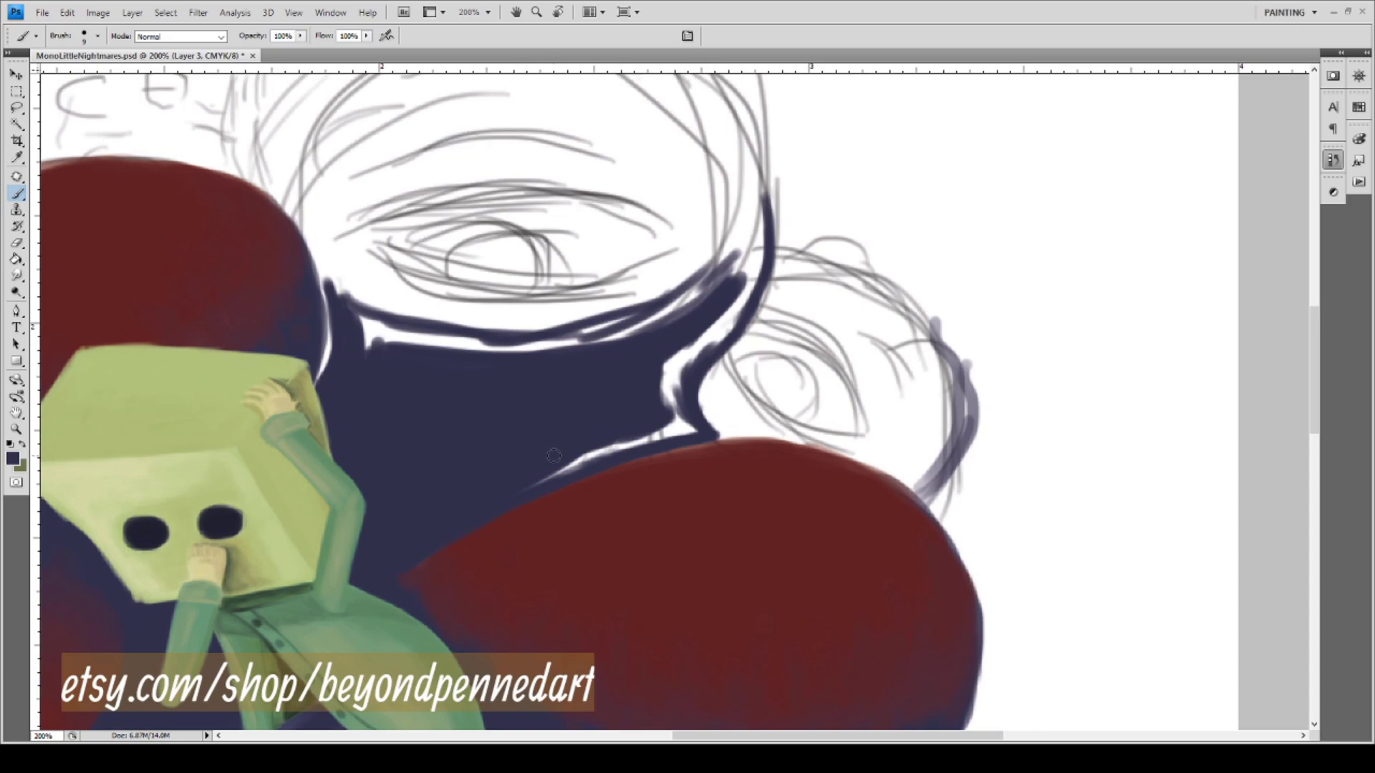
Close the white gaps in navy along the right bulge's upper edge and the curve beside the small right head.
{"action": "mouse_move", "coordinate": [534, 484]}
{"action": "left_mouse_down"}
{"action": "mouse_move", "coordinate": [644, 439]}
{"action": "mouse_move", "coordinate": [693, 340]}
{"action": "mouse_move", "coordinate": [666, 422]}
{"action": "left_mouse_up"}
{"action": "mouse_move", "coordinate": [746, 307]}
{"action": "left_mouse_down"}
{"action": "mouse_move", "coordinate": [720, 318]}
{"action": "mouse_move", "coordinate": [744, 277]}
{"action": "left_mouse_up"}
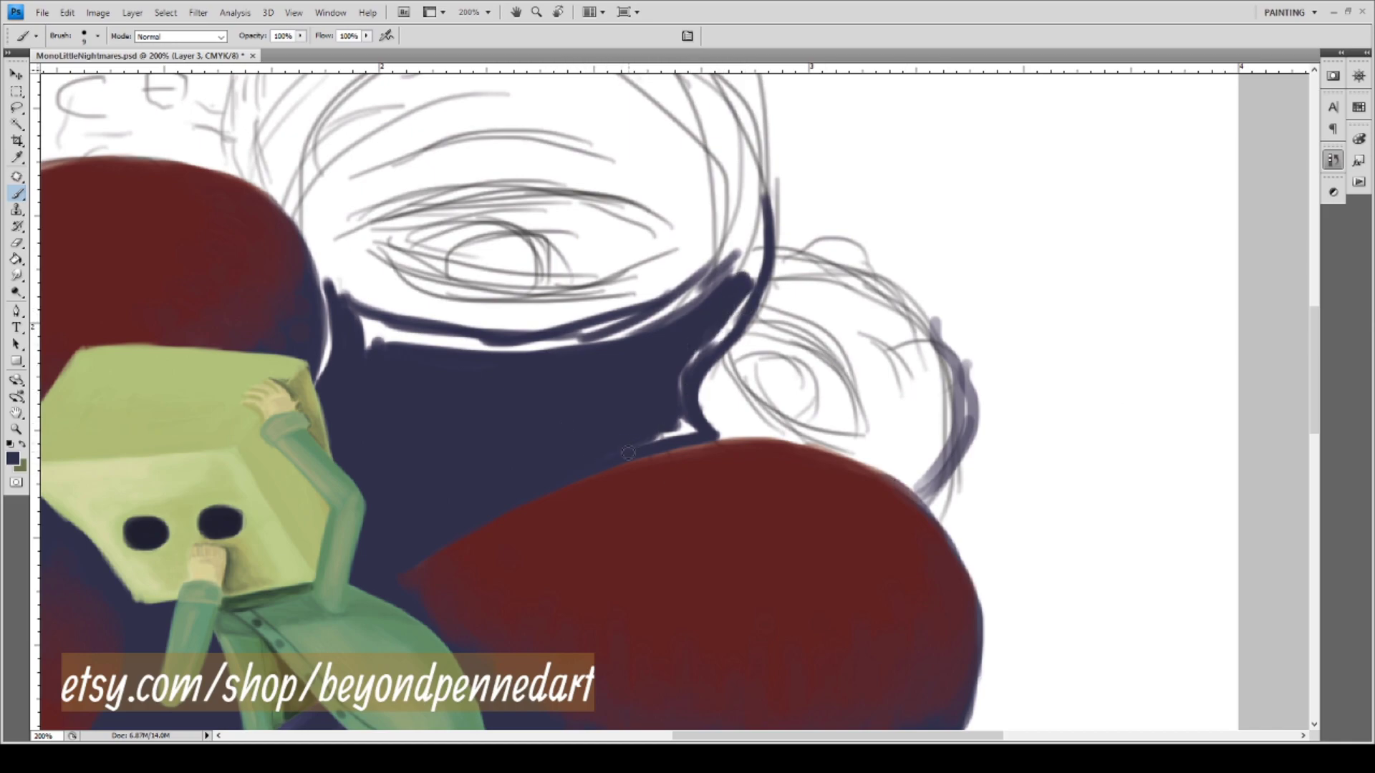
{"action": "mouse_move", "coordinate": [574, 464]}
{"action": "left_mouse_down"}
{"action": "mouse_move", "coordinate": [680, 432]}
{"action": "mouse_move", "coordinate": [590, 460]}
{"action": "mouse_move", "coordinate": [597, 444]}
{"action": "mouse_move", "coordinate": [695, 434]}
{"action": "mouse_move", "coordinate": [664, 408]}
{"action": "left_mouse_up"}
{"action": "left_click_drag", "start_coordinate": [690, 349], "coordinate": [679, 387]}
{"action": "left_click_drag", "start_coordinate": [724, 328], "coordinate": [679, 390]}
Fill the pointed navy shape rising between the central and right heads, and smooth its inner edge.
{"action": "mouse_move", "coordinate": [721, 326]}
{"action": "left_mouse_down"}
{"action": "mouse_move", "coordinate": [686, 377]}
{"action": "mouse_move", "coordinate": [754, 275]}
{"action": "mouse_move", "coordinate": [732, 320]}
{"action": "mouse_move", "coordinate": [761, 247]}
{"action": "mouse_move", "coordinate": [727, 336]}
{"action": "left_mouse_up"}
{"action": "left_click_drag", "start_coordinate": [756, 281], "coordinate": [699, 345]}
{"action": "mouse_move", "coordinate": [761, 203]}
{"action": "left_mouse_down"}
{"action": "mouse_move", "coordinate": [738, 287]}
{"action": "mouse_move", "coordinate": [760, 209]}
{"action": "left_mouse_up"}
{"action": "left_click_drag", "start_coordinate": [687, 311], "coordinate": [753, 230]}
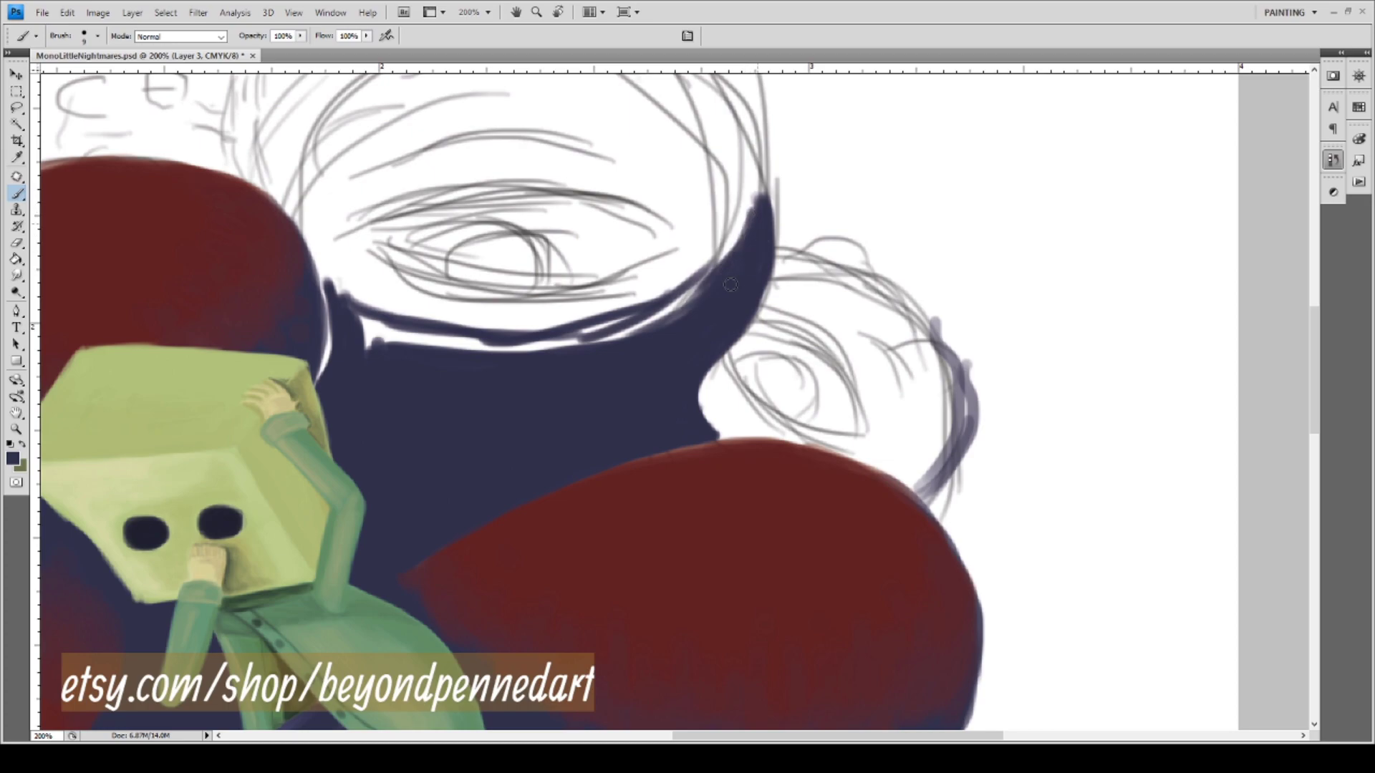
{"action": "left_click_drag", "start_coordinate": [753, 211], "coordinate": [749, 235]}
{"action": "mouse_move", "coordinate": [640, 344]}
{"action": "left_mouse_down"}
{"action": "mouse_move", "coordinate": [753, 208]}
{"action": "mouse_move", "coordinate": [663, 311]}
{"action": "left_mouse_up"}
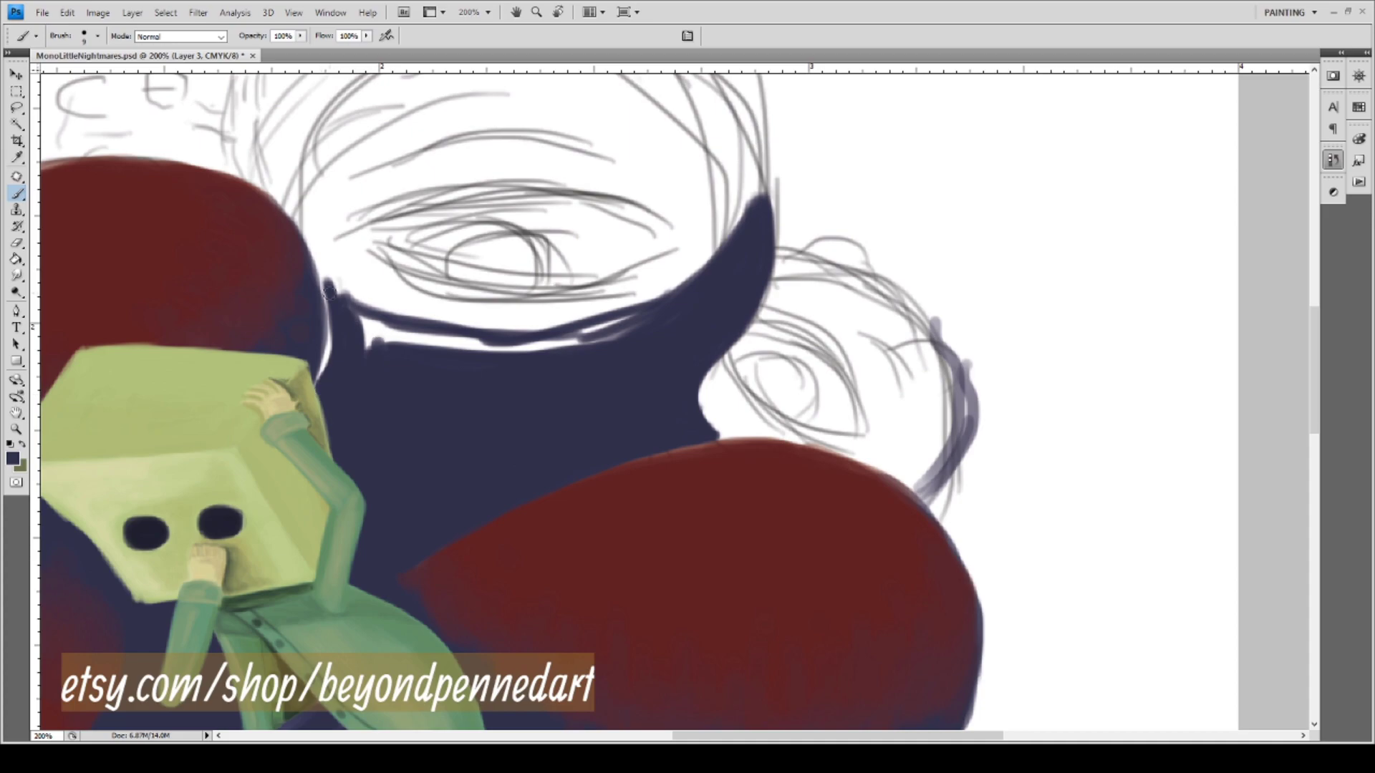
Fill the corner between the central head and the upper-left lobe with navy, narrowing the white gap beside the lobe.
{"action": "left_click_drag", "start_coordinate": [330, 285], "coordinate": [389, 369]}
{"action": "mouse_move", "coordinate": [323, 270]}
{"action": "left_mouse_down"}
{"action": "mouse_move", "coordinate": [395, 354]}
{"action": "mouse_move", "coordinate": [357, 317]}
{"action": "mouse_move", "coordinate": [451, 349]}
{"action": "mouse_move", "coordinate": [442, 356]}
{"action": "left_mouse_up"}
{"action": "mouse_move", "coordinate": [362, 311]}
{"action": "left_mouse_down"}
{"action": "mouse_move", "coordinate": [480, 349]}
{"action": "mouse_move", "coordinate": [444, 356]}
{"action": "left_mouse_up"}
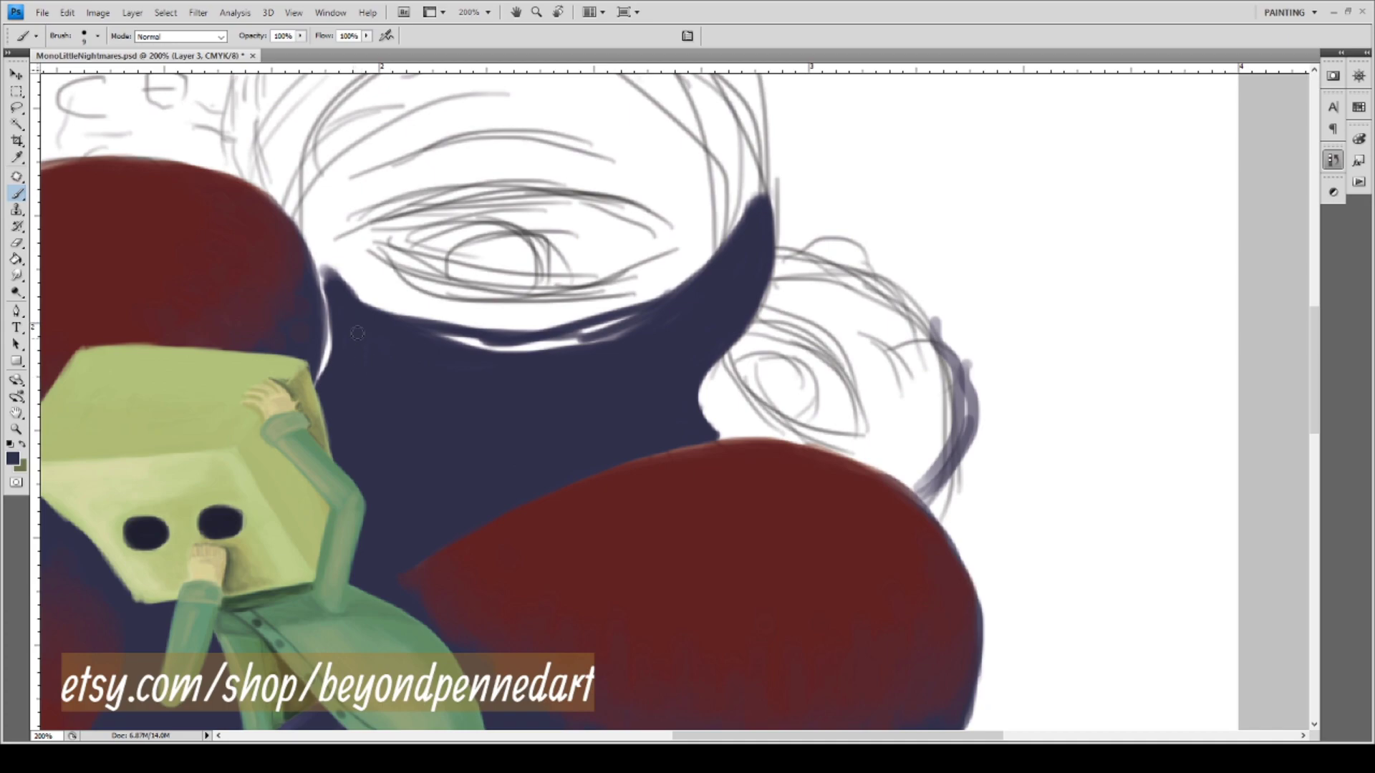
{"action": "mouse_move", "coordinate": [338, 352]}
{"action": "left_mouse_down"}
{"action": "mouse_move", "coordinate": [332, 371]}
{"action": "mouse_move", "coordinate": [326, 305]}
{"action": "left_mouse_up"}
Cover the white slivers along the central head's lower edge with navy and clean up the corner by the upper-left lobe.
{"action": "left_click_drag", "start_coordinate": [461, 351], "coordinate": [563, 348]}
{"action": "left_click_drag", "start_coordinate": [472, 349], "coordinate": [552, 346]}
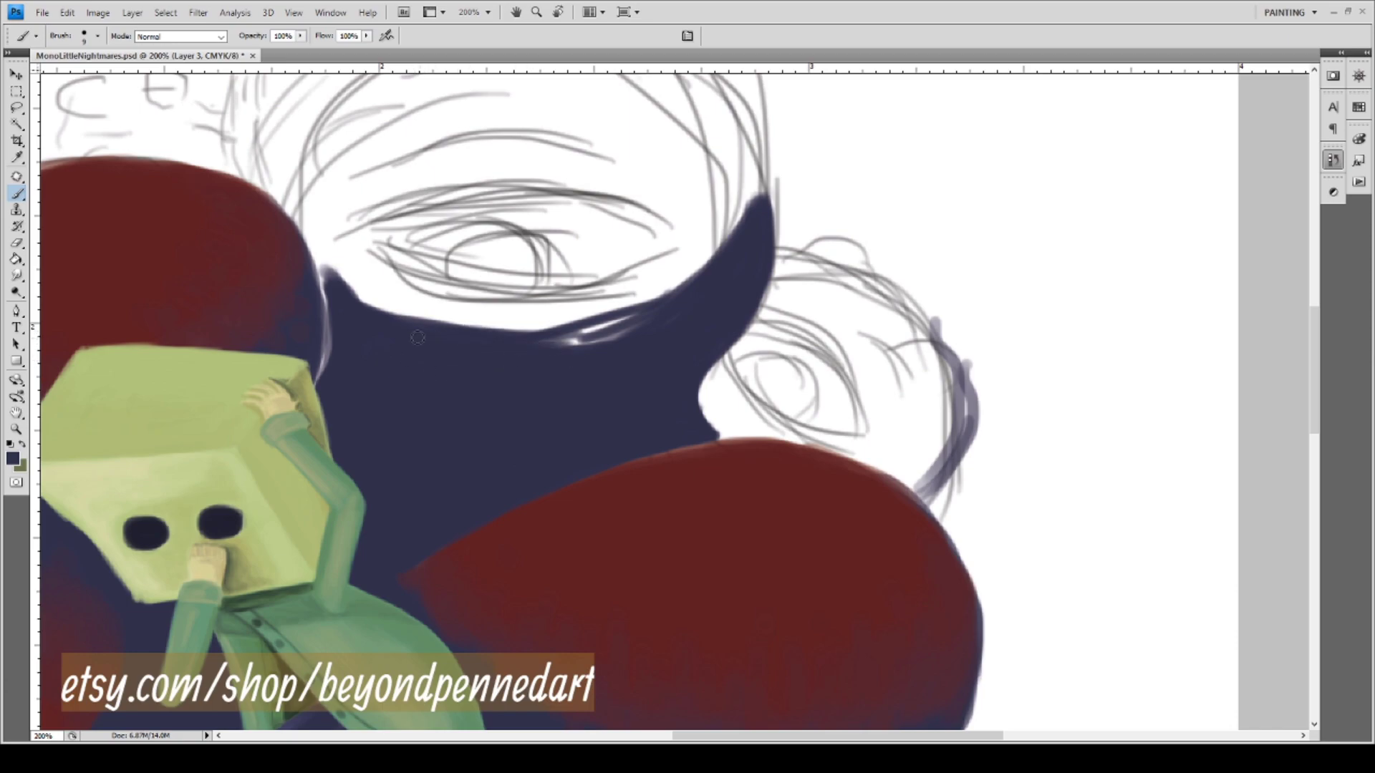
{"action": "mouse_move", "coordinate": [553, 344]}
{"action": "left_mouse_down"}
{"action": "mouse_move", "coordinate": [627, 334]}
{"action": "mouse_move", "coordinate": [714, 270]}
{"action": "left_mouse_up"}
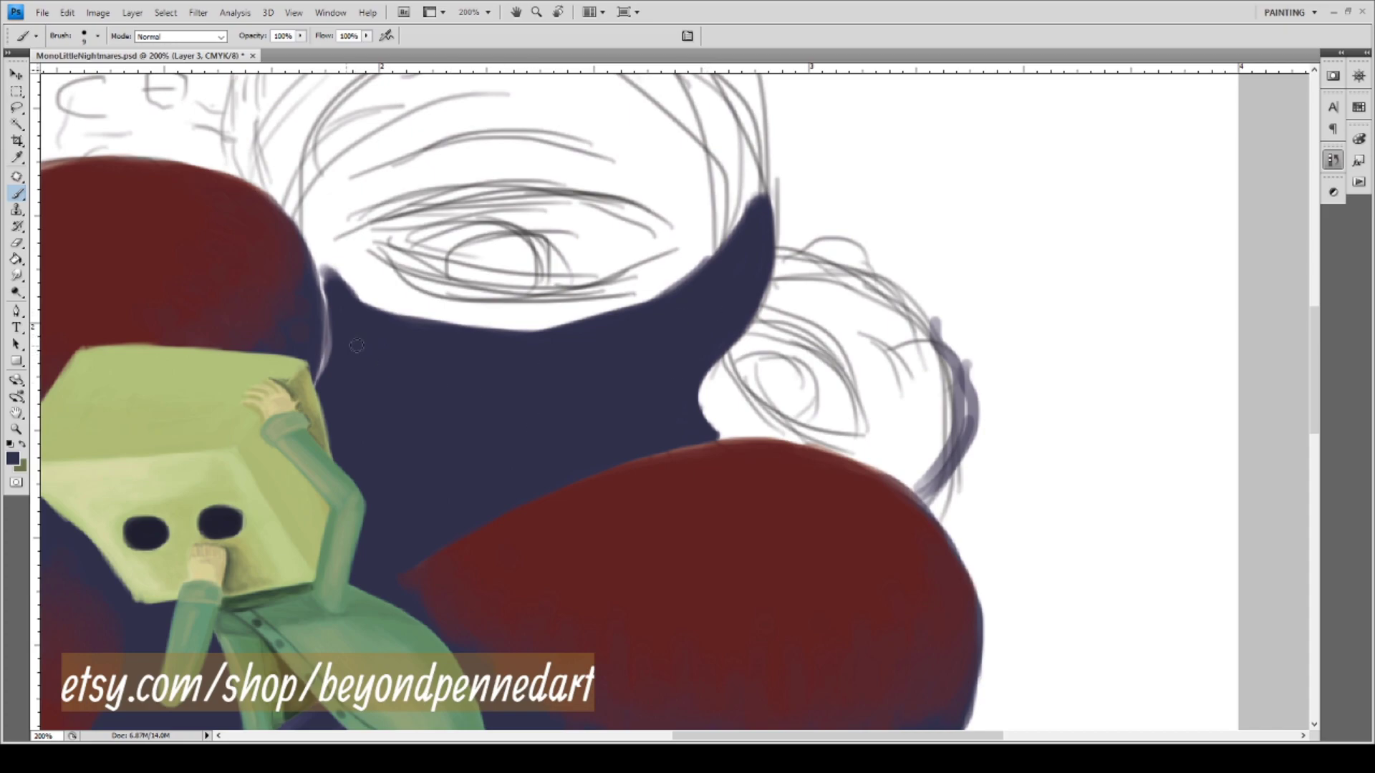
{"action": "mouse_move", "coordinate": [379, 315]}
{"action": "left_mouse_down"}
{"action": "mouse_move", "coordinate": [350, 285]}
{"action": "mouse_move", "coordinate": [391, 313]}
{"action": "left_mouse_up"}
{"action": "left_click_drag", "start_coordinate": [341, 347], "coordinate": [340, 331]}
{"action": "left_click_drag", "start_coordinate": [334, 281], "coordinate": [327, 281]}
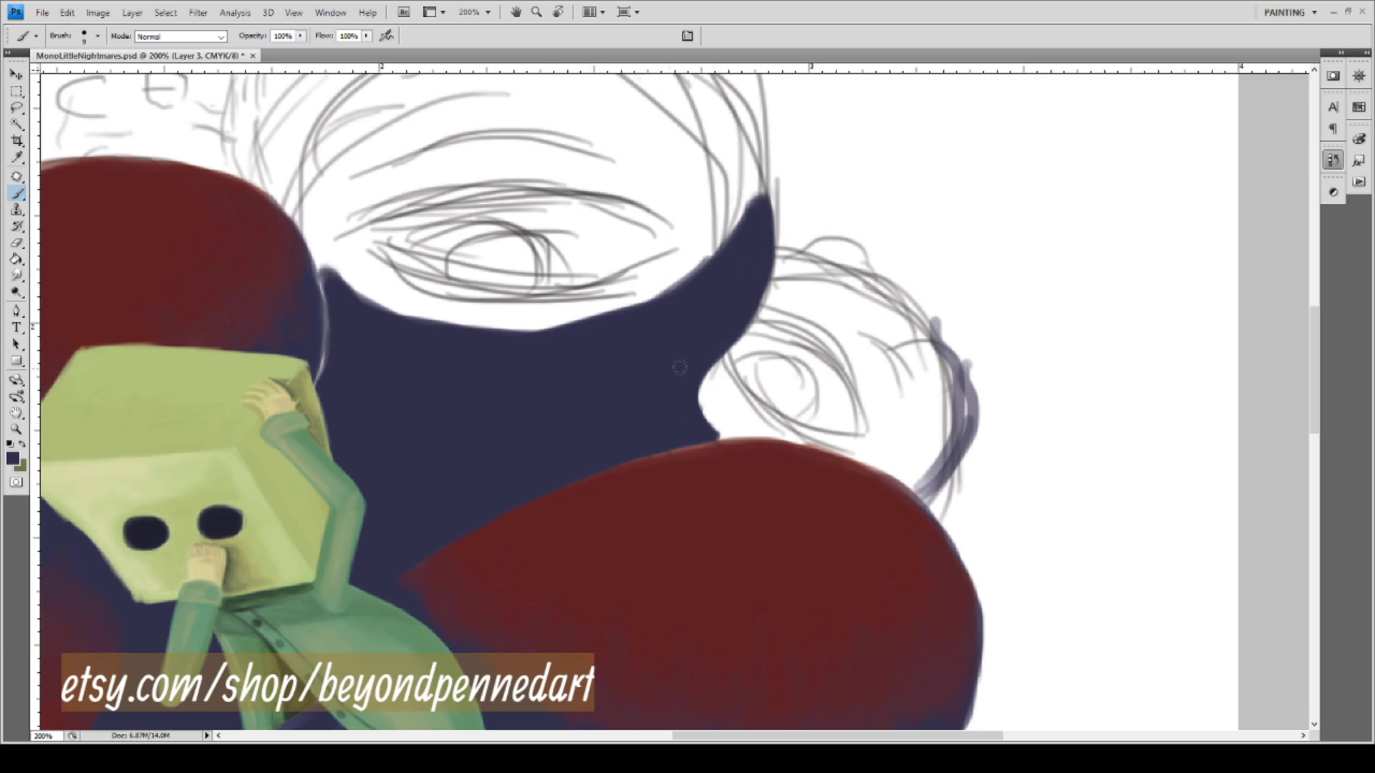
Sample a colour from the right bulge's dark red area.
{"action": "left_click_drag", "start_coordinate": [654, 324], "coordinate": [749, 313]}
{"action": "left_click_drag", "start_coordinate": [775, 105], "coordinate": [711, 114]}
{"action": "key", "text": "i"}
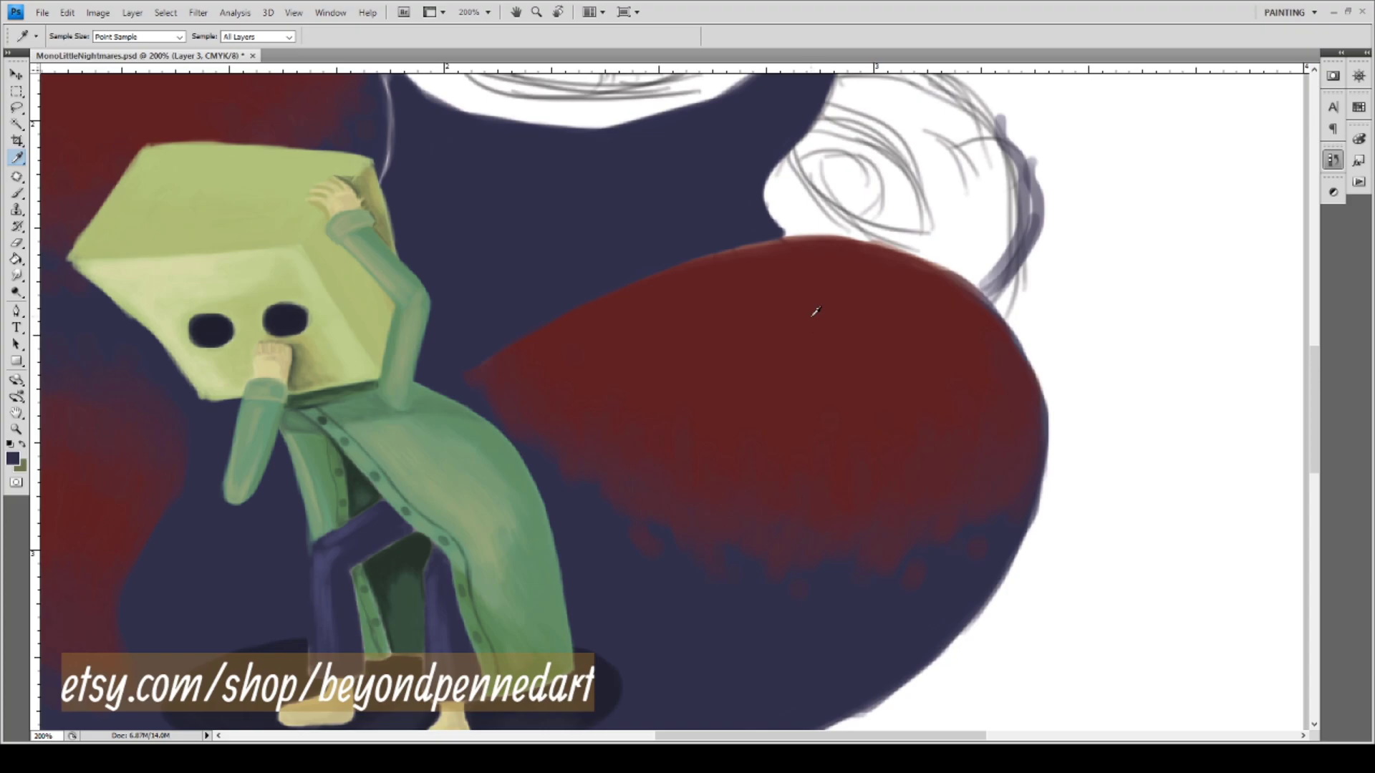
Sample the dark red and paint the upper outline of the large sketched lobe with the central eye, down to its navy base.
{"action": "left_click_drag", "start_coordinate": [656, 279], "coordinate": [630, 540]}
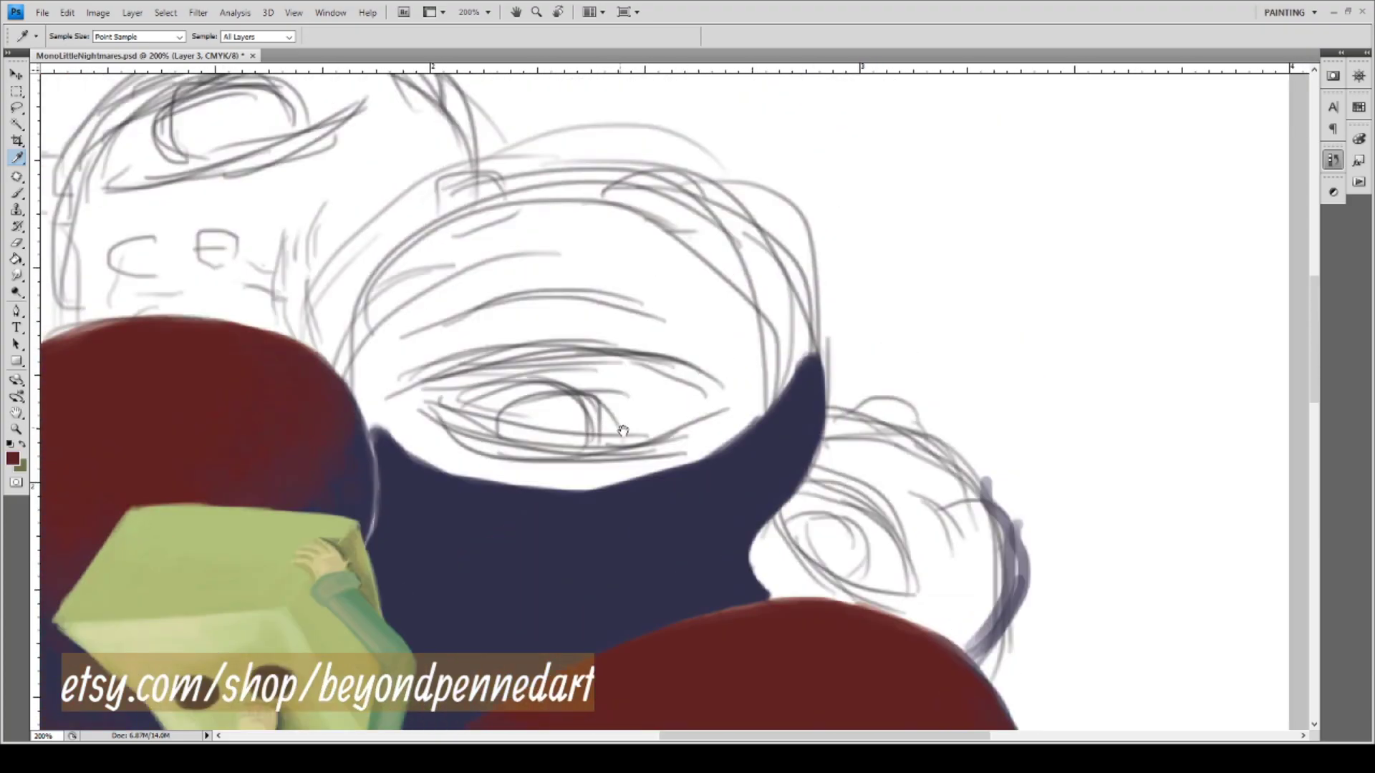
{"action": "left_click_drag", "start_coordinate": [641, 456], "coordinate": [639, 455]}
{"action": "key", "text": "b"}
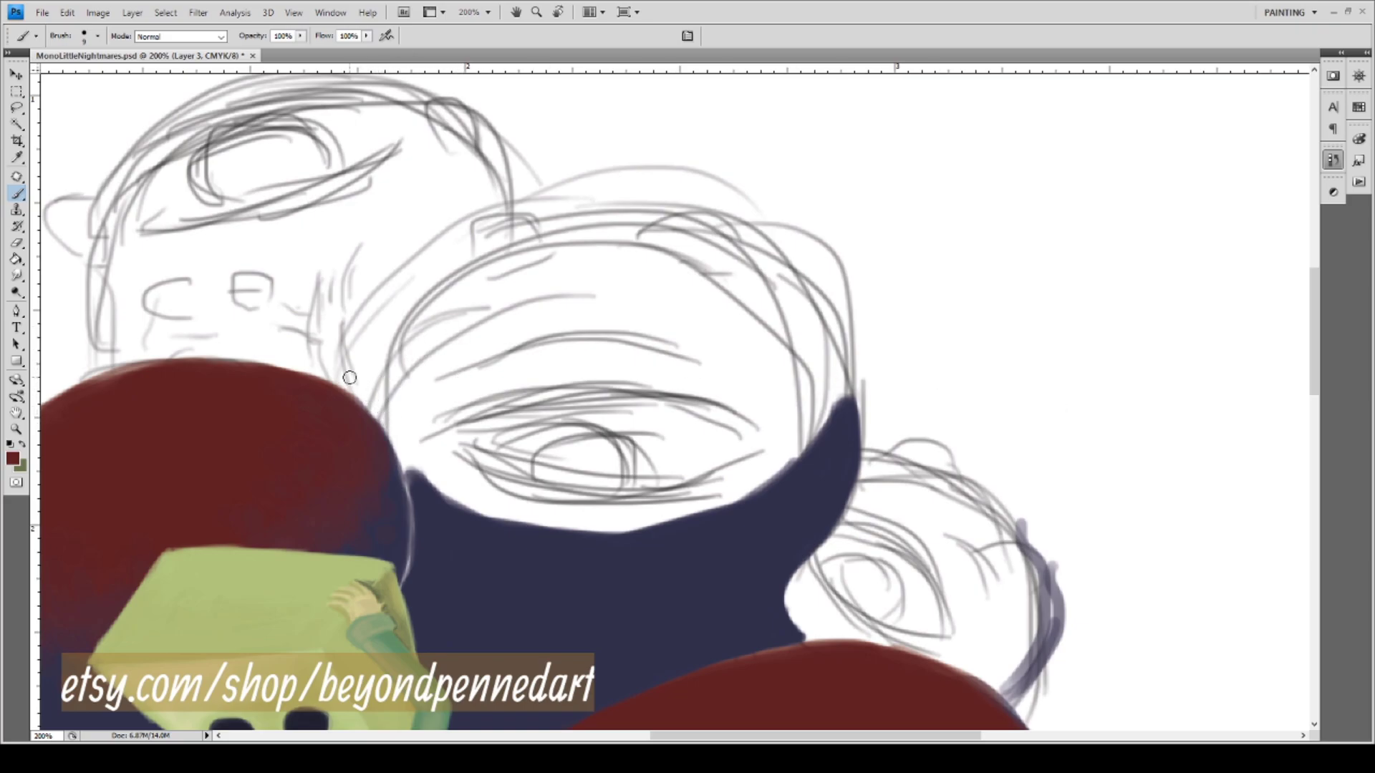
{"action": "mouse_move", "coordinate": [349, 381]}
{"action": "left_mouse_down"}
{"action": "mouse_move", "coordinate": [452, 272]}
{"action": "mouse_move", "coordinate": [360, 339]}
{"action": "mouse_move", "coordinate": [518, 217]}
{"action": "mouse_move", "coordinate": [383, 326]}
{"action": "mouse_move", "coordinate": [588, 202]}
{"action": "left_mouse_up"}
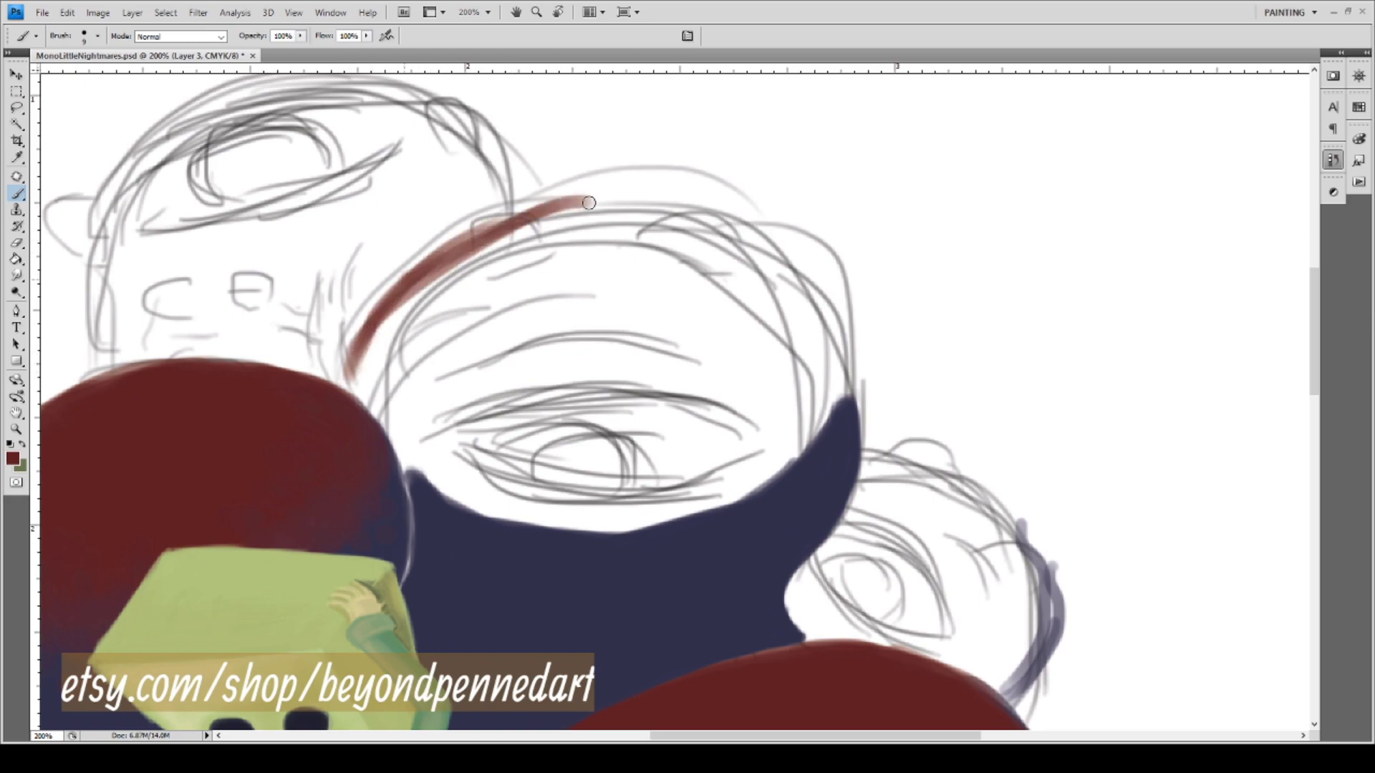
{"action": "mouse_move", "coordinate": [367, 349]}
{"action": "left_mouse_down"}
{"action": "mouse_move", "coordinate": [519, 237]}
{"action": "mouse_move", "coordinate": [477, 234]}
{"action": "mouse_move", "coordinate": [615, 204]}
{"action": "mouse_move", "coordinate": [674, 211]}
{"action": "mouse_move", "coordinate": [539, 213]}
{"action": "mouse_move", "coordinate": [662, 214]}
{"action": "mouse_move", "coordinate": [570, 203]}
{"action": "mouse_move", "coordinate": [773, 248]}
{"action": "mouse_move", "coordinate": [682, 219]}
{"action": "mouse_move", "coordinate": [813, 290]}
{"action": "left_mouse_up"}
{"action": "left_click_drag", "start_coordinate": [730, 222], "coordinate": [801, 294]}
{"action": "left_click_drag", "start_coordinate": [779, 244], "coordinate": [828, 366]}
{"action": "mouse_move", "coordinate": [823, 299]}
{"action": "left_mouse_down"}
{"action": "mouse_move", "coordinate": [832, 351]}
{"action": "mouse_move", "coordinate": [812, 283]}
{"action": "mouse_move", "coordinate": [846, 384]}
{"action": "left_mouse_up"}
{"action": "left_click_drag", "start_coordinate": [837, 337], "coordinate": [858, 426]}
{"action": "left_click_drag", "start_coordinate": [838, 369], "coordinate": [846, 456]}
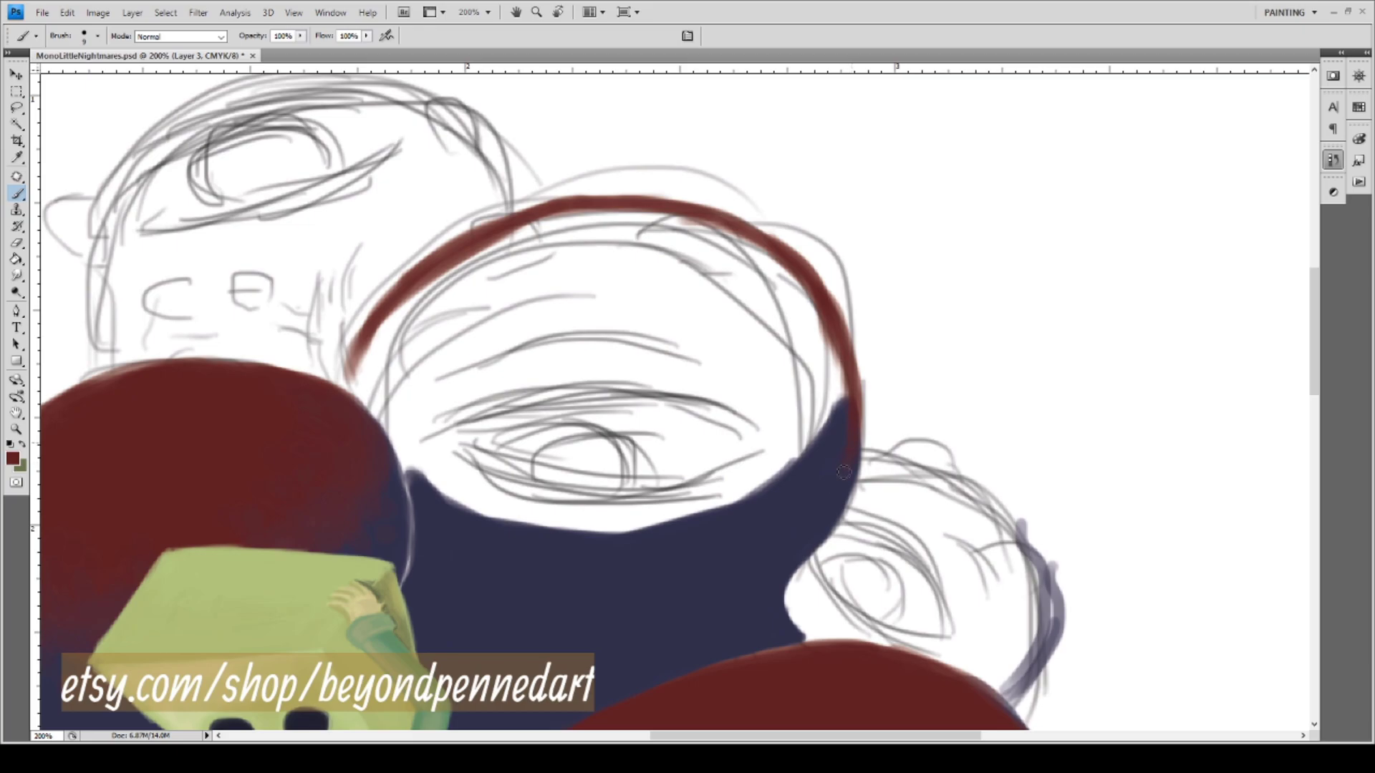
{"action": "mouse_move", "coordinate": [861, 418]}
{"action": "left_mouse_down"}
{"action": "mouse_move", "coordinate": [854, 479]}
{"action": "mouse_move", "coordinate": [856, 427]}
{"action": "left_mouse_up"}
Reinforce the lobe's upper outline and paint a dark red lower boundary curve across it just above the navy area.
{"action": "mouse_move", "coordinate": [343, 378]}
{"action": "left_mouse_down"}
{"action": "mouse_move", "coordinate": [394, 304]}
{"action": "mouse_move", "coordinate": [573, 232]}
{"action": "mouse_move", "coordinate": [480, 252]}
{"action": "mouse_move", "coordinate": [615, 209]}
{"action": "mouse_move", "coordinate": [648, 250]}
{"action": "left_mouse_up"}
{"action": "left_click_drag", "start_coordinate": [563, 228], "coordinate": [636, 262]}
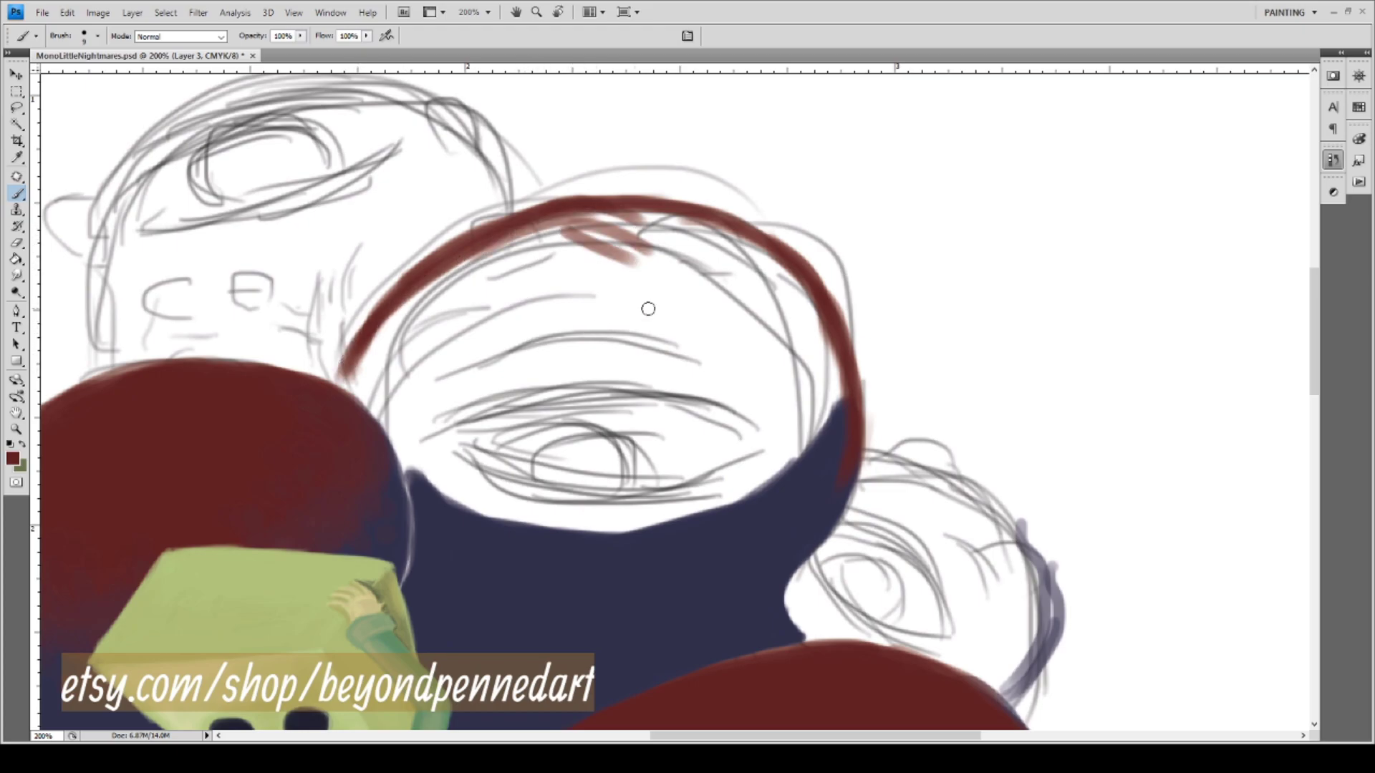
{"action": "left_click_drag", "start_coordinate": [581, 399], "coordinate": [574, 319]}
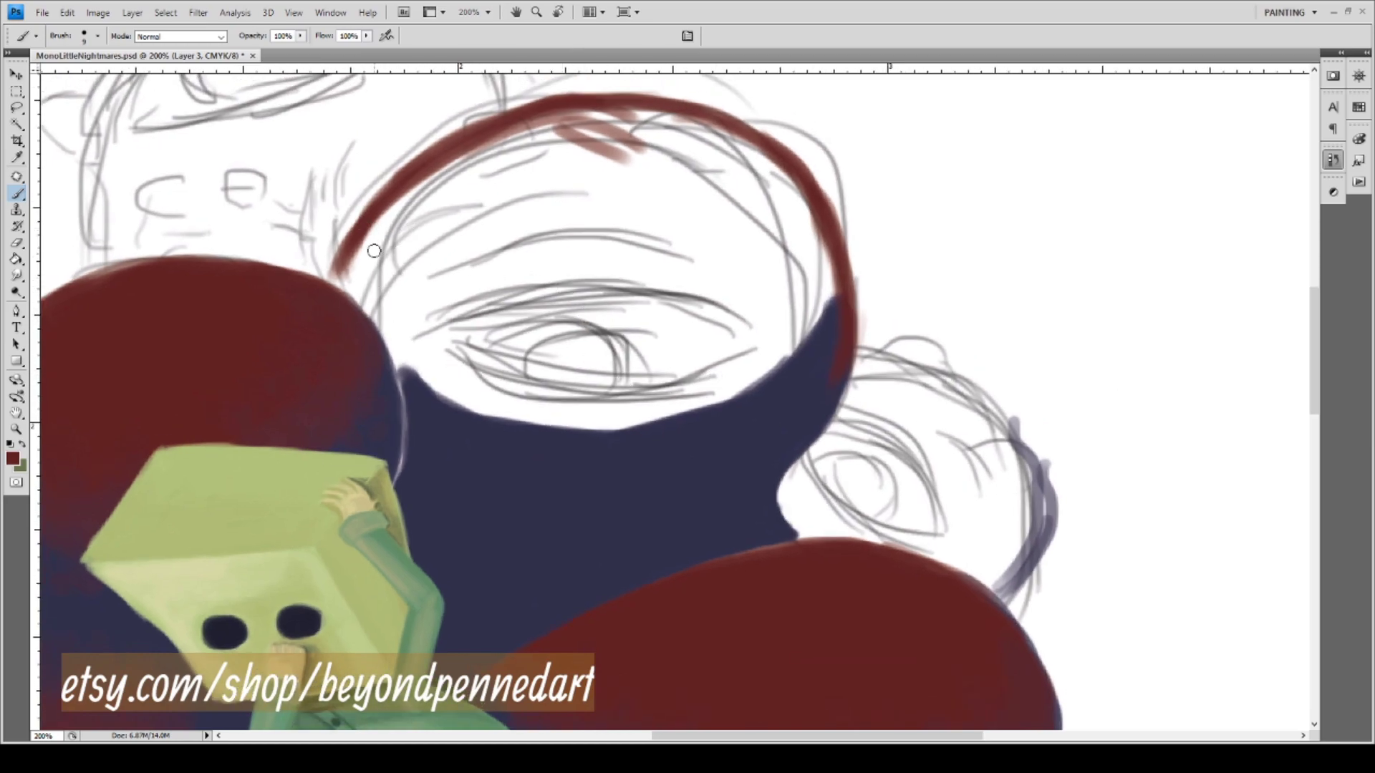
{"action": "mouse_move", "coordinate": [350, 267]}
{"action": "left_mouse_down"}
{"action": "mouse_move", "coordinate": [417, 341]}
{"action": "mouse_move", "coordinate": [379, 298]}
{"action": "mouse_move", "coordinate": [464, 364]}
{"action": "mouse_move", "coordinate": [447, 358]}
{"action": "mouse_move", "coordinate": [511, 385]}
{"action": "mouse_move", "coordinate": [438, 355]}
{"action": "mouse_move", "coordinate": [575, 400]}
{"action": "left_mouse_up"}
{"action": "mouse_move", "coordinate": [444, 376]}
{"action": "left_mouse_down"}
{"action": "mouse_move", "coordinate": [570, 400]}
{"action": "mouse_move", "coordinate": [480, 379]}
{"action": "mouse_move", "coordinate": [618, 395]}
{"action": "mouse_move", "coordinate": [680, 380]}
{"action": "mouse_move", "coordinate": [579, 409]}
{"action": "mouse_move", "coordinate": [701, 384]}
{"action": "mouse_move", "coordinate": [644, 395]}
{"action": "mouse_move", "coordinate": [742, 369]}
{"action": "mouse_move", "coordinate": [660, 385]}
{"action": "mouse_move", "coordinate": [768, 338]}
{"action": "mouse_move", "coordinate": [798, 299]}
{"action": "left_mouse_up"}
{"action": "left_click_drag", "start_coordinate": [727, 362], "coordinate": [823, 280]}
{"action": "mouse_move", "coordinate": [763, 337]}
{"action": "left_mouse_down"}
{"action": "mouse_move", "coordinate": [837, 247]}
{"action": "mouse_move", "coordinate": [771, 332]}
{"action": "left_mouse_up"}
Enlarge the brush to 15 px and fill the interior of the outlined lobe with solid dark red.
{"action": "key", "text": "bracketright"}
{"action": "key", "text": "bracketright"}
{"action": "mouse_move", "coordinate": [578, 167]}
{"action": "left_mouse_down"}
{"action": "mouse_move", "coordinate": [697, 202]}
{"action": "mouse_move", "coordinate": [623, 161]}
{"action": "mouse_move", "coordinate": [734, 195]}
{"action": "left_mouse_up"}
{"action": "mouse_move", "coordinate": [605, 147]}
{"action": "left_mouse_down"}
{"action": "mouse_move", "coordinate": [745, 190]}
{"action": "mouse_move", "coordinate": [745, 175]}
{"action": "left_mouse_up"}
{"action": "mouse_move", "coordinate": [623, 139]}
{"action": "left_mouse_down"}
{"action": "mouse_move", "coordinate": [741, 176]}
{"action": "mouse_move", "coordinate": [595, 125]}
{"action": "mouse_move", "coordinate": [756, 168]}
{"action": "left_mouse_up"}
{"action": "mouse_move", "coordinate": [691, 122]}
{"action": "left_mouse_down"}
{"action": "mouse_move", "coordinate": [761, 169]}
{"action": "mouse_move", "coordinate": [721, 142]}
{"action": "mouse_move", "coordinate": [708, 153]}
{"action": "mouse_move", "coordinate": [793, 216]}
{"action": "mouse_move", "coordinate": [782, 203]}
{"action": "mouse_move", "coordinate": [780, 294]}
{"action": "mouse_move", "coordinate": [803, 253]}
{"action": "mouse_move", "coordinate": [779, 264]}
{"action": "mouse_move", "coordinate": [713, 358]}
{"action": "mouse_move", "coordinate": [744, 336]}
{"action": "mouse_move", "coordinate": [610, 386]}
{"action": "mouse_move", "coordinate": [728, 353]}
{"action": "mouse_move", "coordinate": [618, 389]}
{"action": "mouse_move", "coordinate": [685, 364]}
{"action": "mouse_move", "coordinate": [756, 307]}
{"action": "mouse_move", "coordinate": [763, 273]}
{"action": "mouse_move", "coordinate": [711, 340]}
{"action": "mouse_move", "coordinate": [731, 313]}
{"action": "mouse_move", "coordinate": [725, 188]}
{"action": "mouse_move", "coordinate": [754, 238]}
{"action": "left_mouse_up"}
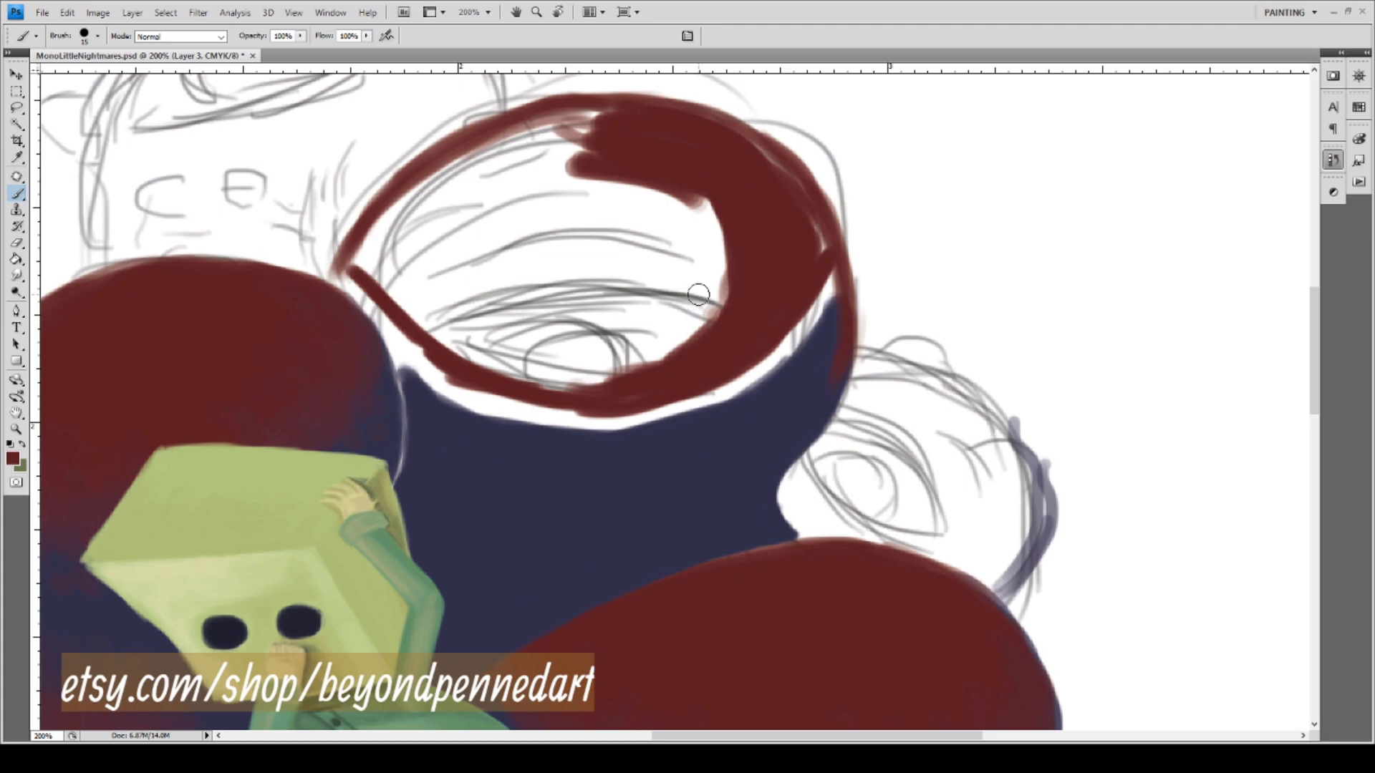
{"action": "mouse_move", "coordinate": [365, 266]}
{"action": "left_mouse_down"}
{"action": "mouse_move", "coordinate": [436, 186]}
{"action": "mouse_move", "coordinate": [369, 263]}
{"action": "mouse_move", "coordinate": [409, 201]}
{"action": "mouse_move", "coordinate": [369, 257]}
{"action": "mouse_move", "coordinate": [373, 270]}
{"action": "mouse_move", "coordinate": [488, 340]}
{"action": "mouse_move", "coordinate": [376, 279]}
{"action": "mouse_move", "coordinate": [453, 338]}
{"action": "mouse_move", "coordinate": [385, 275]}
{"action": "mouse_move", "coordinate": [508, 360]}
{"action": "mouse_move", "coordinate": [489, 363]}
{"action": "mouse_move", "coordinate": [432, 322]}
{"action": "mouse_move", "coordinate": [609, 377]}
{"action": "mouse_move", "coordinate": [544, 372]}
{"action": "mouse_move", "coordinate": [536, 386]}
{"action": "mouse_move", "coordinate": [597, 386]}
{"action": "mouse_move", "coordinate": [421, 326]}
{"action": "mouse_move", "coordinate": [405, 303]}
{"action": "mouse_move", "coordinate": [432, 316]}
{"action": "mouse_move", "coordinate": [383, 278]}
{"action": "mouse_move", "coordinate": [402, 225]}
{"action": "mouse_move", "coordinate": [414, 253]}
{"action": "mouse_move", "coordinate": [397, 214]}
{"action": "mouse_move", "coordinate": [474, 286]}
{"action": "mouse_move", "coordinate": [435, 314]}
{"action": "mouse_move", "coordinate": [402, 279]}
{"action": "mouse_move", "coordinate": [462, 313]}
{"action": "mouse_move", "coordinate": [434, 302]}
{"action": "mouse_move", "coordinate": [431, 323]}
{"action": "mouse_move", "coordinate": [551, 351]}
{"action": "mouse_move", "coordinate": [713, 348]}
{"action": "mouse_move", "coordinate": [621, 363]}
{"action": "mouse_move", "coordinate": [698, 345]}
{"action": "mouse_move", "coordinate": [742, 265]}
{"action": "mouse_move", "coordinate": [648, 326]}
{"action": "left_mouse_up"}
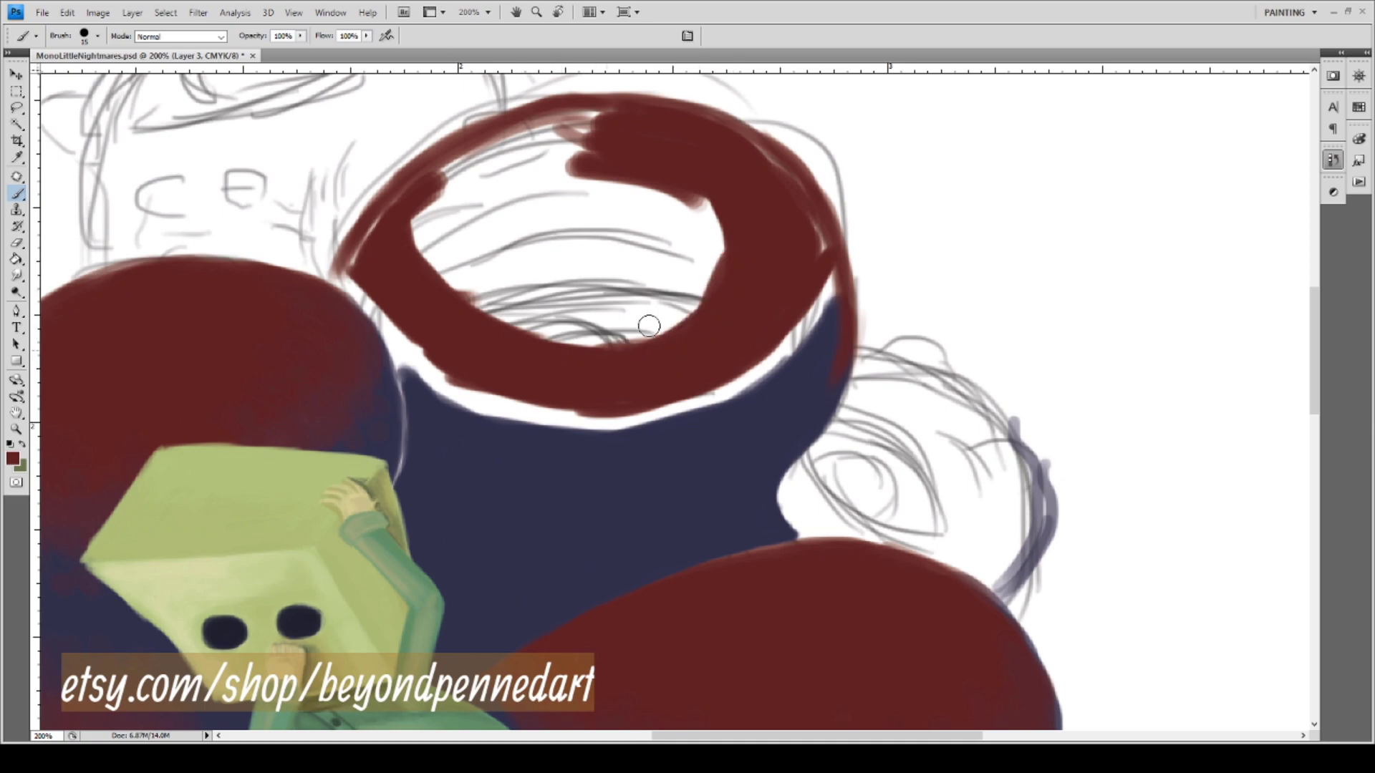
{"action": "left_click_drag", "start_coordinate": [658, 395], "coordinate": [562, 414]}
{"action": "mouse_move", "coordinate": [707, 284]}
{"action": "left_mouse_down"}
{"action": "mouse_move", "coordinate": [648, 338]}
{"action": "mouse_move", "coordinate": [715, 323]}
{"action": "mouse_move", "coordinate": [692, 294]}
{"action": "mouse_move", "coordinate": [698, 199]}
{"action": "mouse_move", "coordinate": [716, 206]}
{"action": "mouse_move", "coordinate": [705, 289]}
{"action": "mouse_move", "coordinate": [656, 243]}
{"action": "mouse_move", "coordinate": [684, 270]}
{"action": "mouse_move", "coordinate": [673, 255]}
{"action": "mouse_move", "coordinate": [626, 332]}
{"action": "mouse_move", "coordinate": [593, 350]}
{"action": "mouse_move", "coordinate": [582, 337]}
{"action": "mouse_move", "coordinate": [573, 356]}
{"action": "mouse_move", "coordinate": [554, 334]}
{"action": "mouse_move", "coordinate": [520, 343]}
{"action": "mouse_move", "coordinate": [508, 330]}
{"action": "mouse_move", "coordinate": [626, 269]}
{"action": "mouse_move", "coordinate": [632, 172]}
{"action": "mouse_move", "coordinate": [647, 227]}
{"action": "mouse_move", "coordinate": [621, 181]}
{"action": "mouse_move", "coordinate": [668, 197]}
{"action": "mouse_move", "coordinate": [632, 275]}
{"action": "mouse_move", "coordinate": [558, 187]}
{"action": "mouse_move", "coordinate": [622, 245]}
{"action": "mouse_move", "coordinate": [585, 256]}
{"action": "mouse_move", "coordinate": [569, 234]}
{"action": "mouse_move", "coordinate": [592, 275]}
{"action": "mouse_move", "coordinate": [579, 279]}
{"action": "mouse_move", "coordinate": [530, 242]}
{"action": "left_mouse_up"}
{"action": "mouse_move", "coordinate": [561, 294]}
{"action": "left_mouse_down"}
{"action": "mouse_move", "coordinate": [476, 305]}
{"action": "mouse_move", "coordinate": [433, 247]}
{"action": "mouse_move", "coordinate": [543, 222]}
{"action": "mouse_move", "coordinate": [538, 189]}
{"action": "mouse_move", "coordinate": [543, 203]}
{"action": "mouse_move", "coordinate": [595, 163]}
{"action": "mouse_move", "coordinate": [455, 179]}
{"action": "mouse_move", "coordinate": [680, 138]}
{"action": "left_mouse_up"}
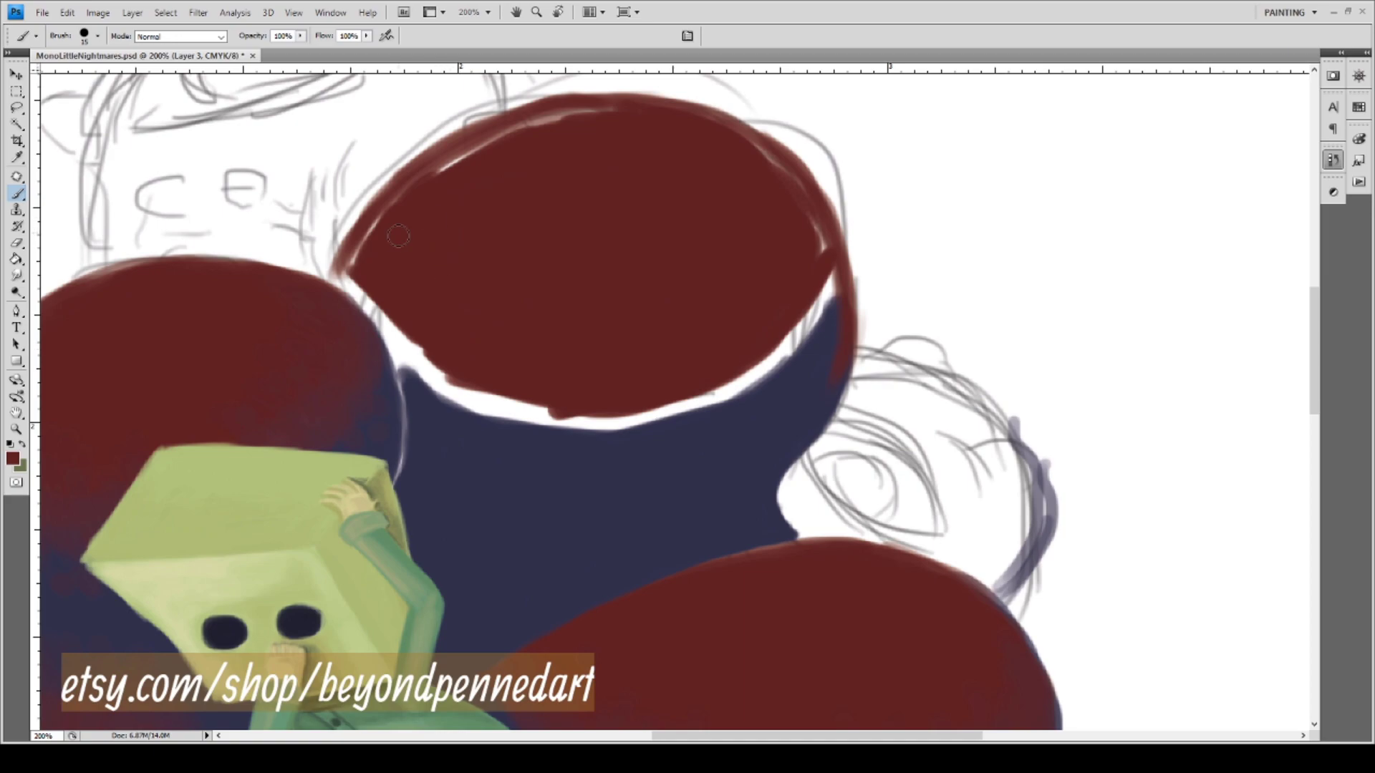
Cover the white gaps along the lobe's edges and extend the dark red unevenly over the navy below.
{"action": "mouse_move", "coordinate": [415, 205]}
{"action": "left_mouse_down"}
{"action": "mouse_move", "coordinate": [358, 260]}
{"action": "mouse_move", "coordinate": [424, 183]}
{"action": "mouse_move", "coordinate": [358, 240]}
{"action": "mouse_move", "coordinate": [515, 131]}
{"action": "mouse_move", "coordinate": [406, 196]}
{"action": "mouse_move", "coordinate": [576, 116]}
{"action": "mouse_move", "coordinate": [488, 143]}
{"action": "mouse_move", "coordinate": [642, 126]}
{"action": "mouse_move", "coordinate": [605, 112]}
{"action": "mouse_move", "coordinate": [649, 128]}
{"action": "mouse_move", "coordinate": [628, 139]}
{"action": "mouse_move", "coordinate": [601, 121]}
{"action": "mouse_move", "coordinate": [733, 143]}
{"action": "mouse_move", "coordinate": [654, 125]}
{"action": "mouse_move", "coordinate": [766, 160]}
{"action": "mouse_move", "coordinate": [724, 151]}
{"action": "mouse_move", "coordinate": [808, 199]}
{"action": "mouse_move", "coordinate": [742, 138]}
{"action": "mouse_move", "coordinate": [802, 218]}
{"action": "mouse_move", "coordinate": [805, 251]}
{"action": "mouse_move", "coordinate": [772, 280]}
{"action": "mouse_move", "coordinate": [768, 308]}
{"action": "mouse_move", "coordinate": [818, 252]}
{"action": "mouse_move", "coordinate": [818, 318]}
{"action": "mouse_move", "coordinate": [822, 245]}
{"action": "mouse_move", "coordinate": [830, 310]}
{"action": "mouse_move", "coordinate": [815, 309]}
{"action": "mouse_move", "coordinate": [828, 291]}
{"action": "mouse_move", "coordinate": [830, 314]}
{"action": "mouse_move", "coordinate": [835, 299]}
{"action": "mouse_move", "coordinate": [787, 278]}
{"action": "mouse_move", "coordinate": [815, 305]}
{"action": "mouse_move", "coordinate": [788, 293]}
{"action": "mouse_move", "coordinate": [800, 302]}
{"action": "mouse_move", "coordinate": [777, 305]}
{"action": "mouse_move", "coordinate": [742, 393]}
{"action": "mouse_move", "coordinate": [768, 423]}
{"action": "mouse_move", "coordinate": [748, 368]}
{"action": "mouse_move", "coordinate": [713, 422]}
{"action": "mouse_move", "coordinate": [674, 438]}
{"action": "mouse_move", "coordinate": [662, 430]}
{"action": "mouse_move", "coordinate": [692, 413]}
{"action": "mouse_move", "coordinate": [653, 376]}
{"action": "mouse_move", "coordinate": [650, 406]}
{"action": "mouse_move", "coordinate": [630, 439]}
{"action": "left_mouse_up"}
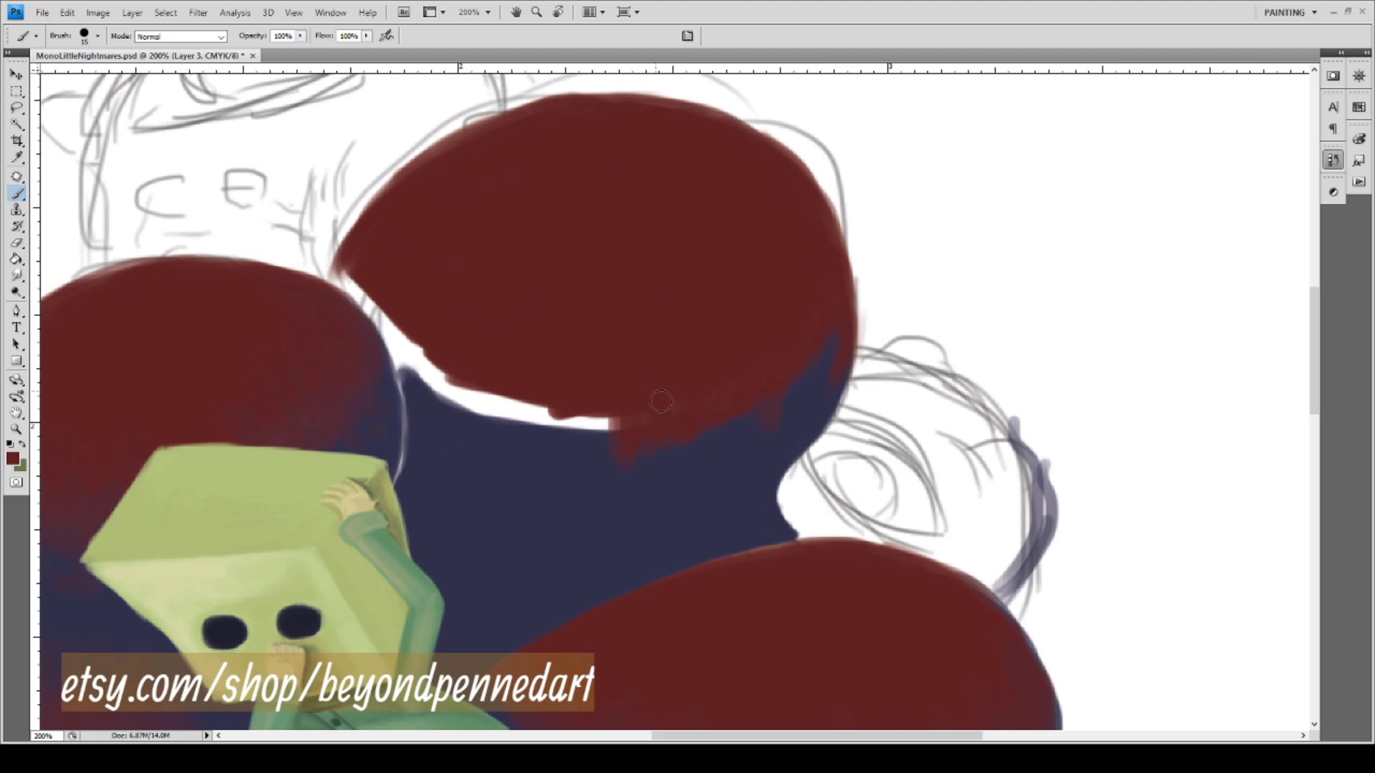
{"action": "mouse_move", "coordinate": [618, 398]}
{"action": "left_mouse_down"}
{"action": "mouse_move", "coordinate": [605, 429]}
{"action": "mouse_move", "coordinate": [585, 409]}
{"action": "mouse_move", "coordinate": [516, 411]}
{"action": "mouse_move", "coordinate": [531, 414]}
{"action": "mouse_move", "coordinate": [525, 378]}
{"action": "mouse_move", "coordinate": [543, 417]}
{"action": "mouse_move", "coordinate": [560, 406]}
{"action": "mouse_move", "coordinate": [523, 428]}
{"action": "mouse_move", "coordinate": [550, 420]}
{"action": "left_mouse_up"}
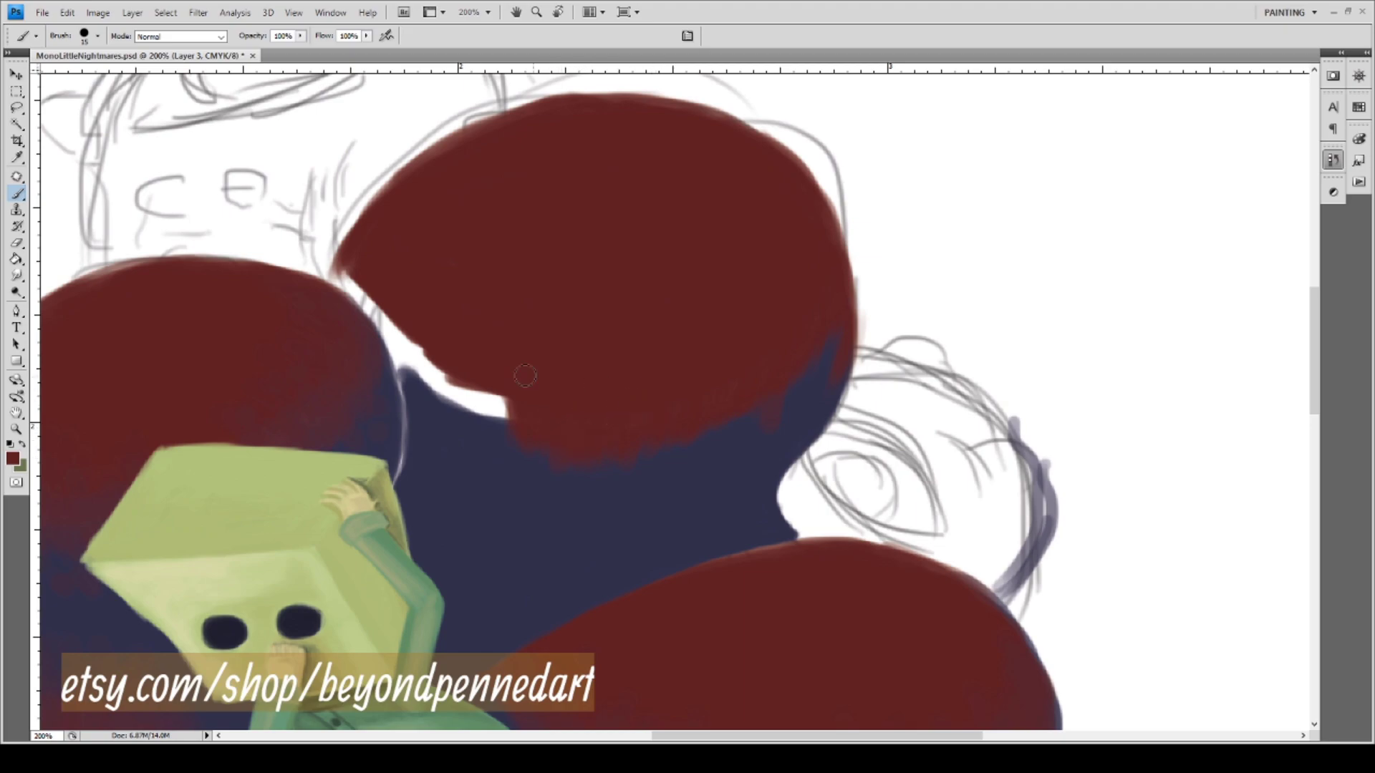
{"action": "mouse_move", "coordinate": [497, 389]}
{"action": "left_mouse_down"}
{"action": "mouse_move", "coordinate": [469, 401]}
{"action": "mouse_move", "coordinate": [511, 410]}
{"action": "mouse_move", "coordinate": [462, 402]}
{"action": "mouse_move", "coordinate": [482, 416]}
{"action": "left_mouse_up"}
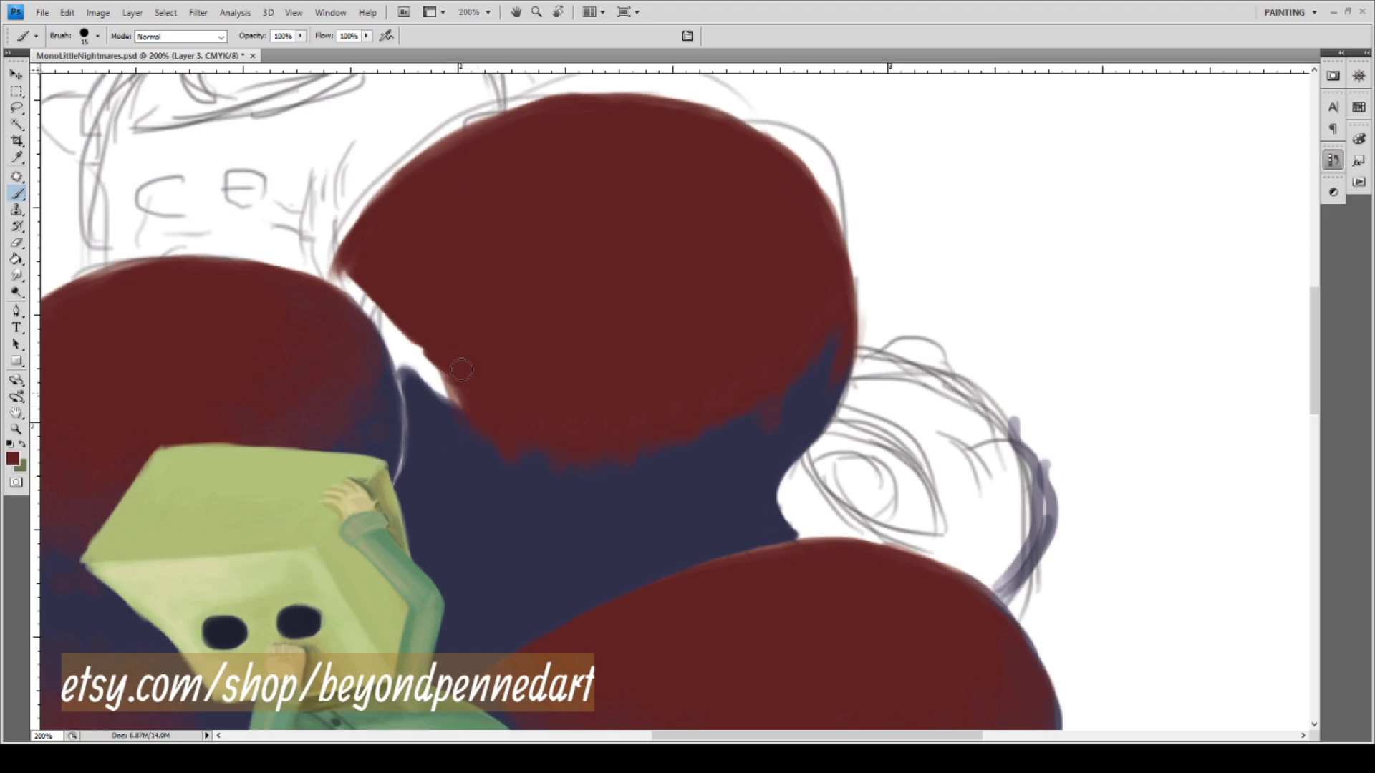
{"action": "mouse_move", "coordinate": [461, 369]}
{"action": "left_mouse_down"}
{"action": "mouse_move", "coordinate": [440, 413]}
{"action": "mouse_move", "coordinate": [445, 397]}
{"action": "mouse_move", "coordinate": [452, 415]}
{"action": "mouse_move", "coordinate": [432, 350]}
{"action": "left_mouse_up"}
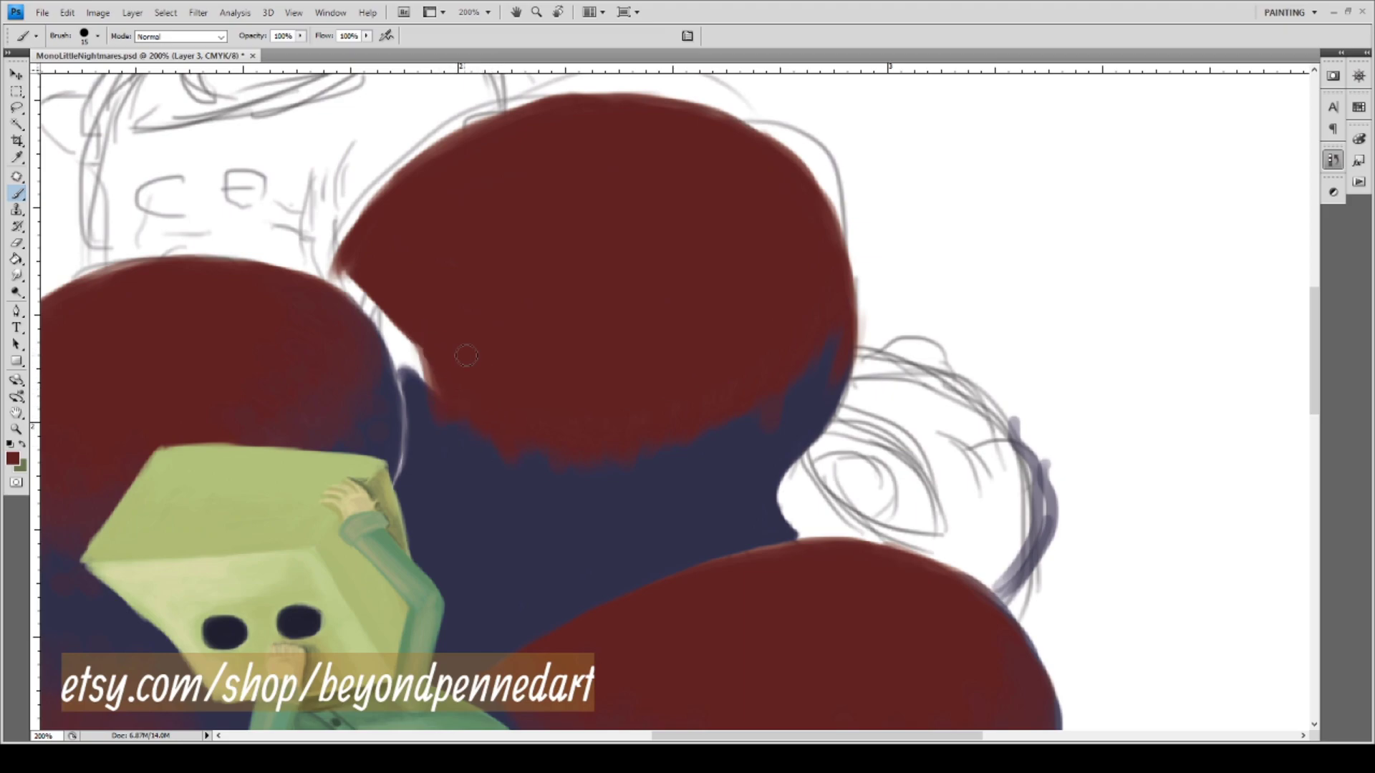
{"action": "mouse_move", "coordinate": [329, 283]}
{"action": "left_mouse_down"}
{"action": "mouse_move", "coordinate": [369, 305]}
{"action": "mouse_move", "coordinate": [355, 279]}
{"action": "mouse_move", "coordinate": [404, 355]}
{"action": "mouse_move", "coordinate": [372, 296]}
{"action": "mouse_move", "coordinate": [418, 387]}
{"action": "mouse_move", "coordinate": [414, 351]}
{"action": "left_mouse_up"}
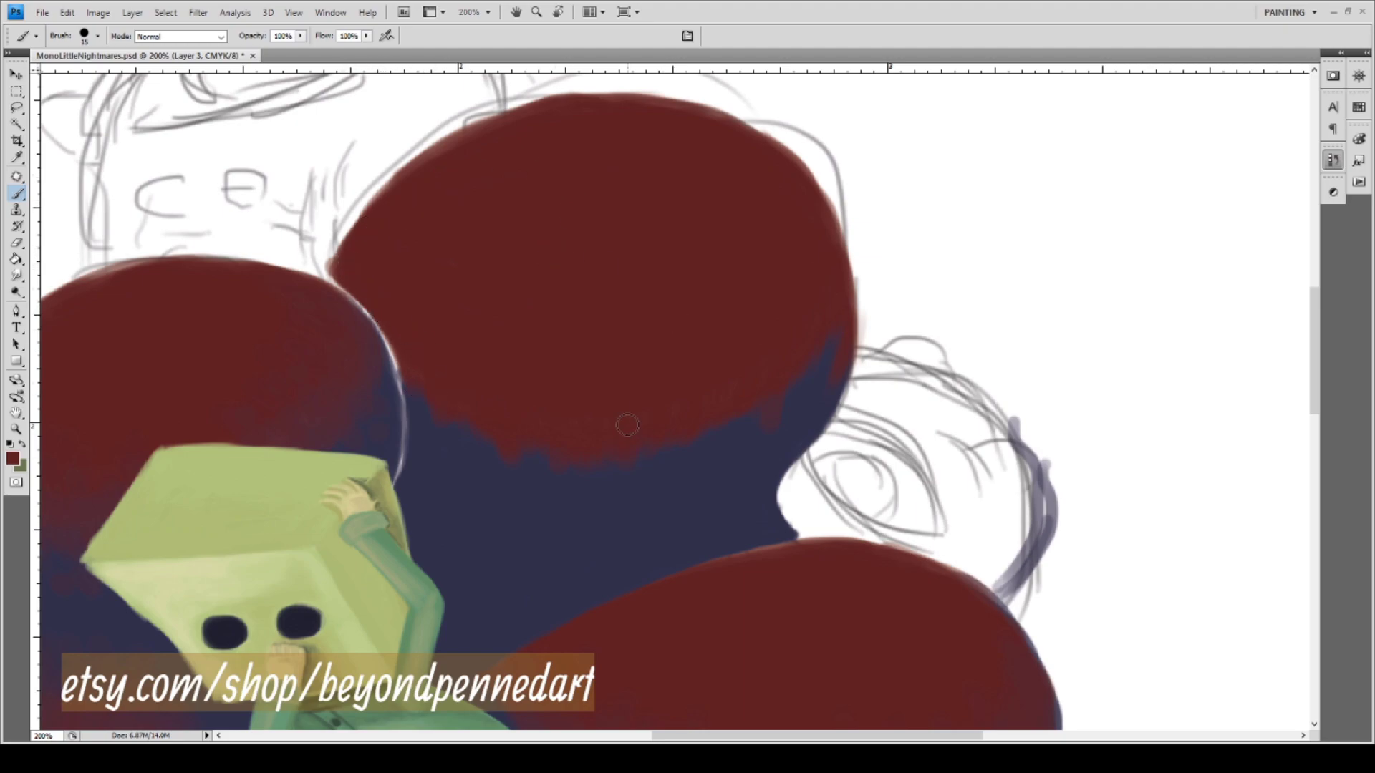
Sample a muted purple-red from the lower-left lobe and blend the new lobe's red into the navy with it.
{"action": "left_click_drag", "start_coordinate": [567, 546], "coordinate": [657, 251]}
{"action": "left_click_drag", "start_coordinate": [208, 527], "coordinate": [341, 429]}
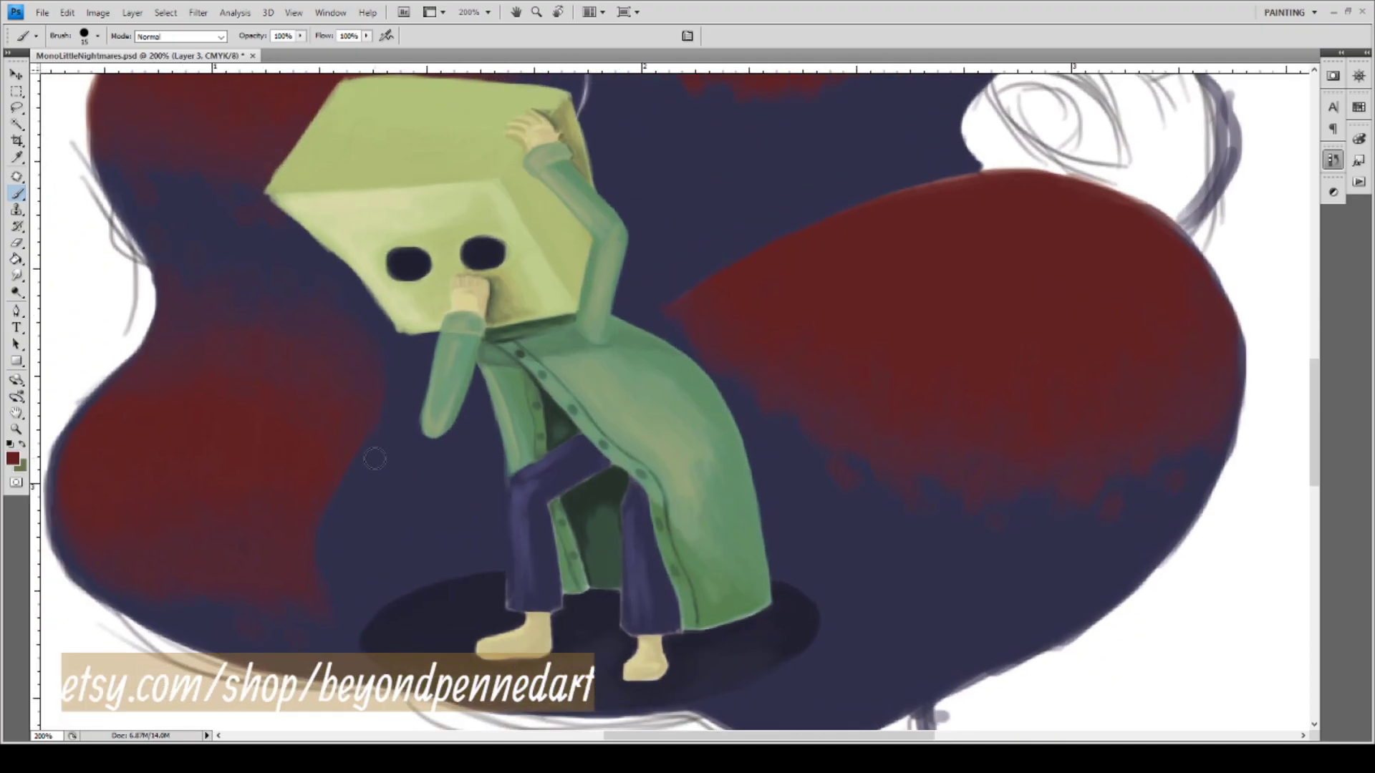
{"action": "key", "text": "i"}
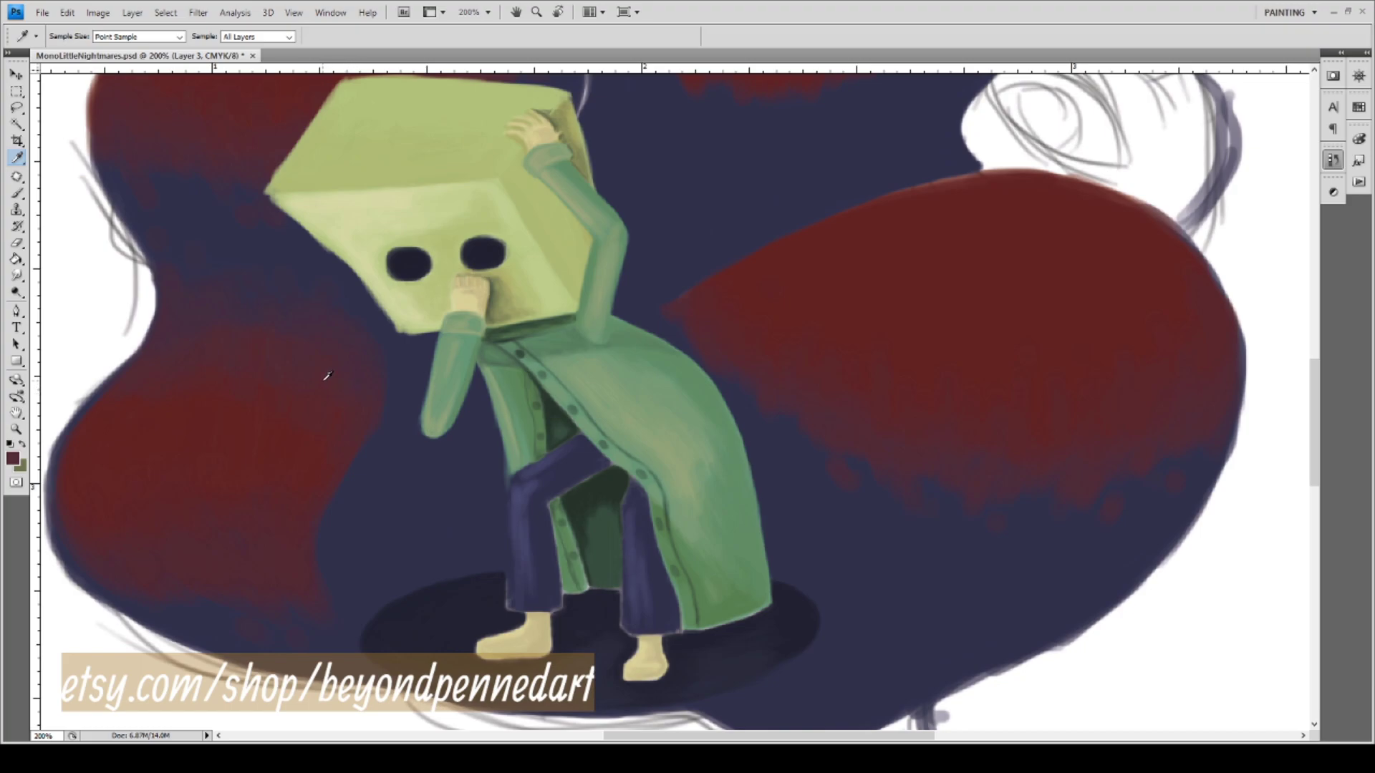
{"action": "left_click_drag", "start_coordinate": [489, 305], "coordinate": [303, 512]}
{"action": "left_click_drag", "start_coordinate": [452, 423], "coordinate": [437, 452]}
{"action": "key", "text": "b"}
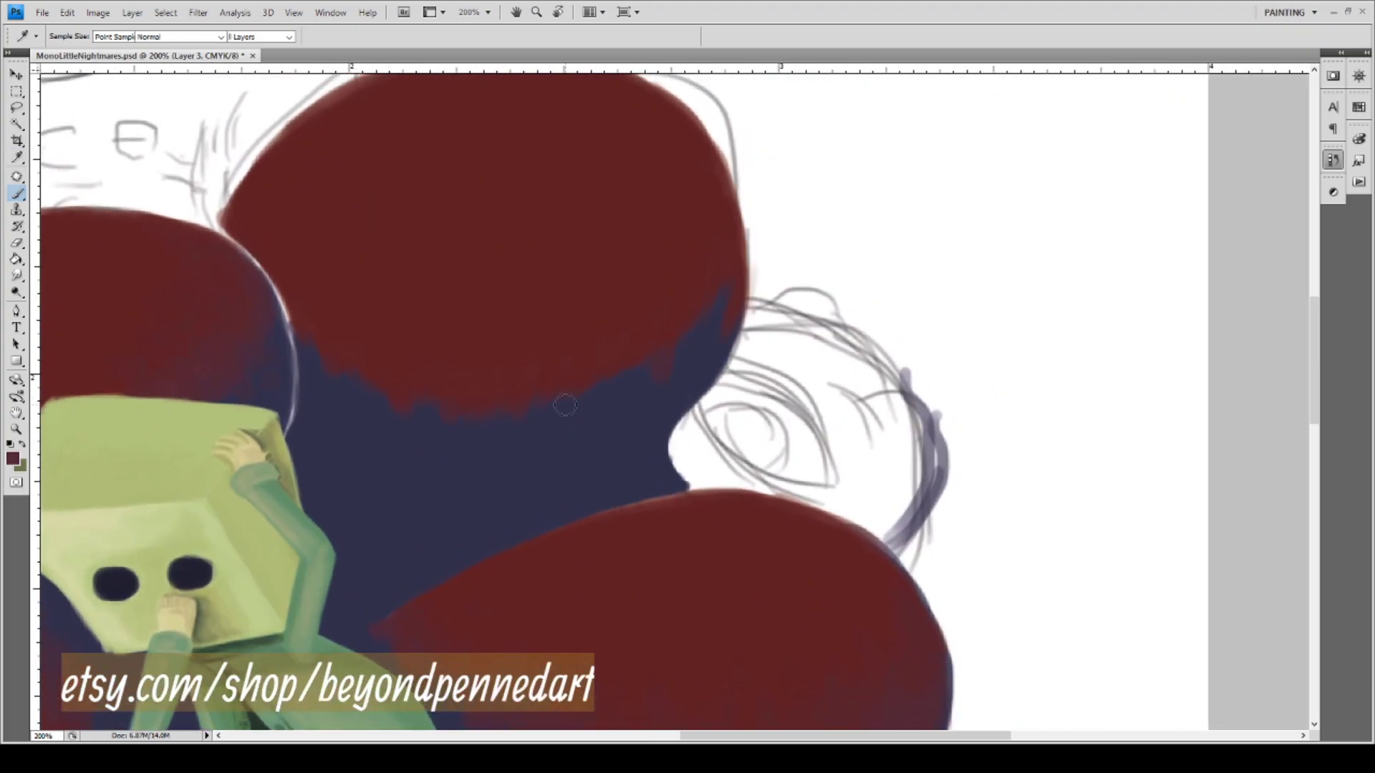
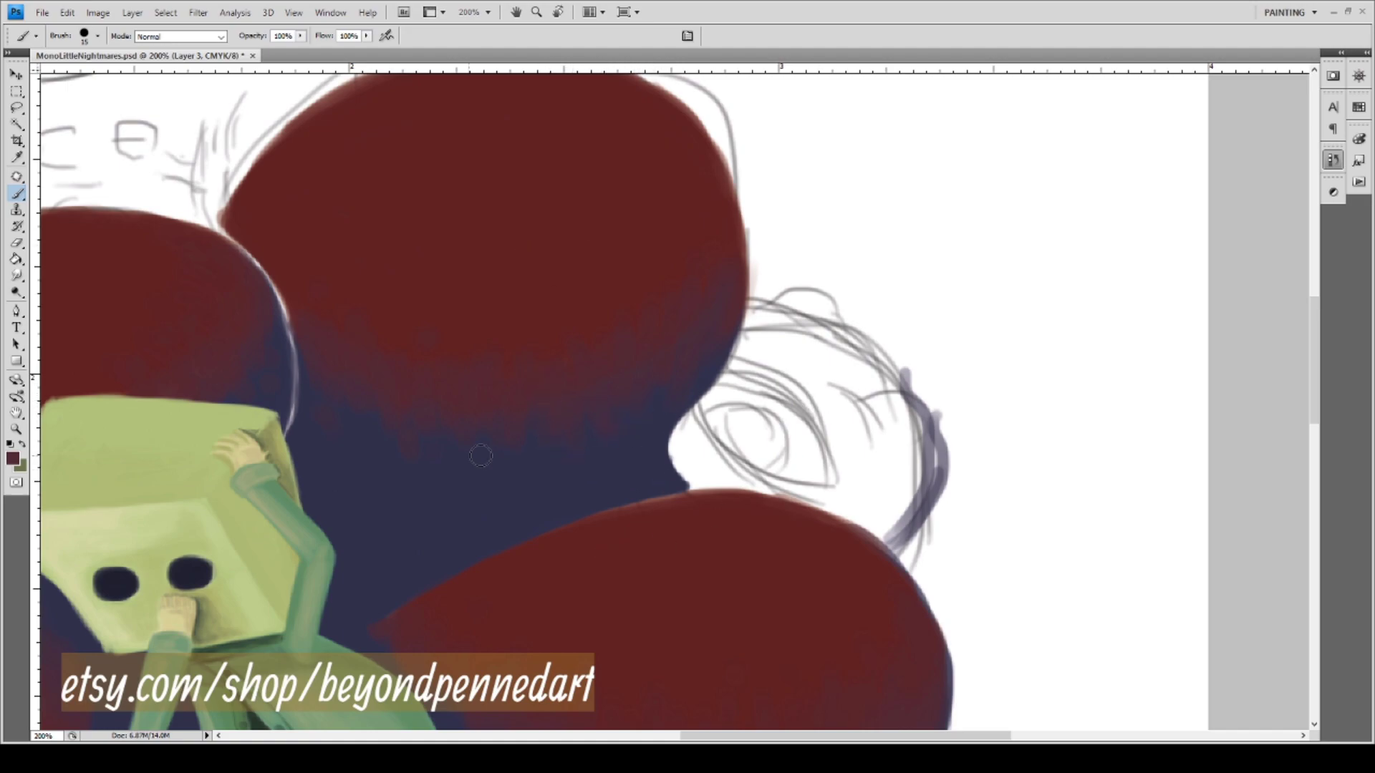
Sample a redder transition shade from the painted lobes and soften the red-to-navy gradient on the central lobe.
{"action": "left_click_drag", "start_coordinate": [525, 561], "coordinate": [764, 267]}
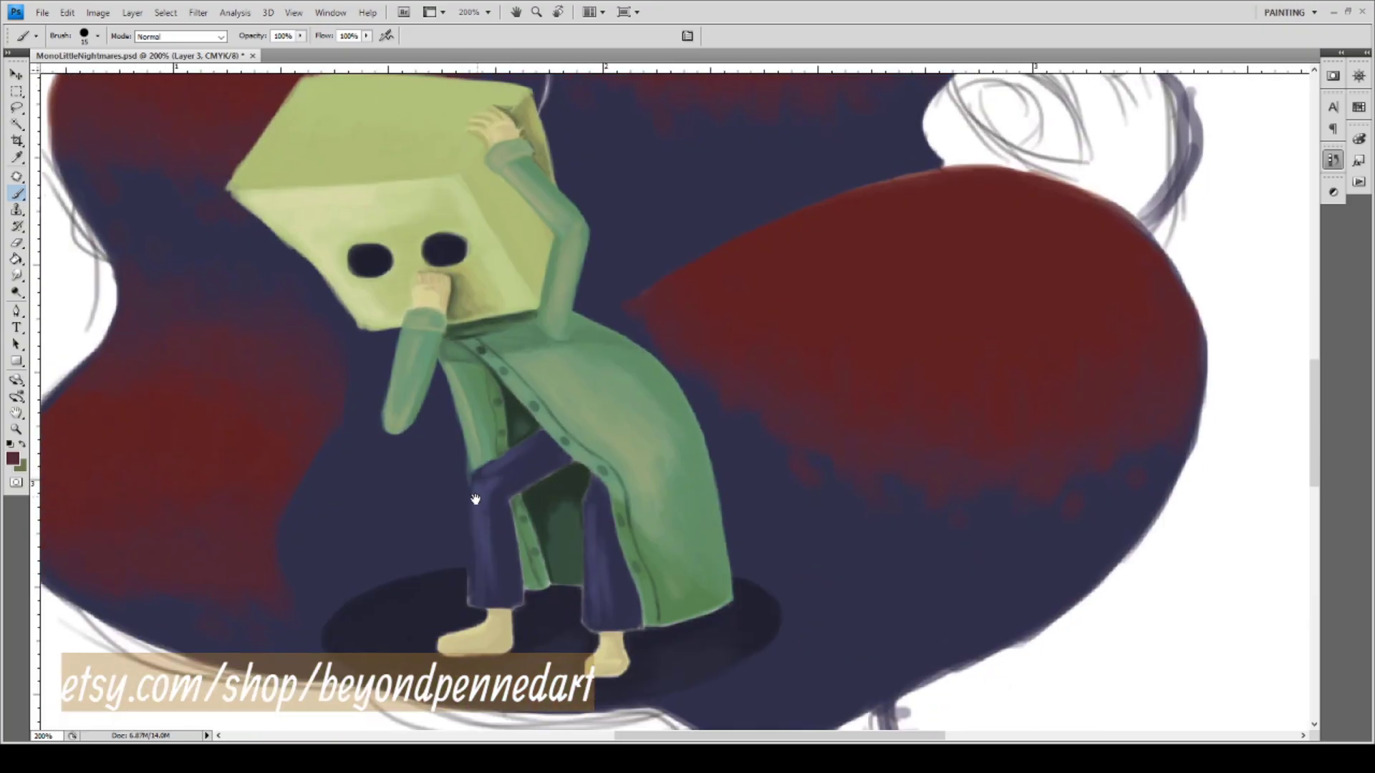
{"action": "key", "text": "i"}
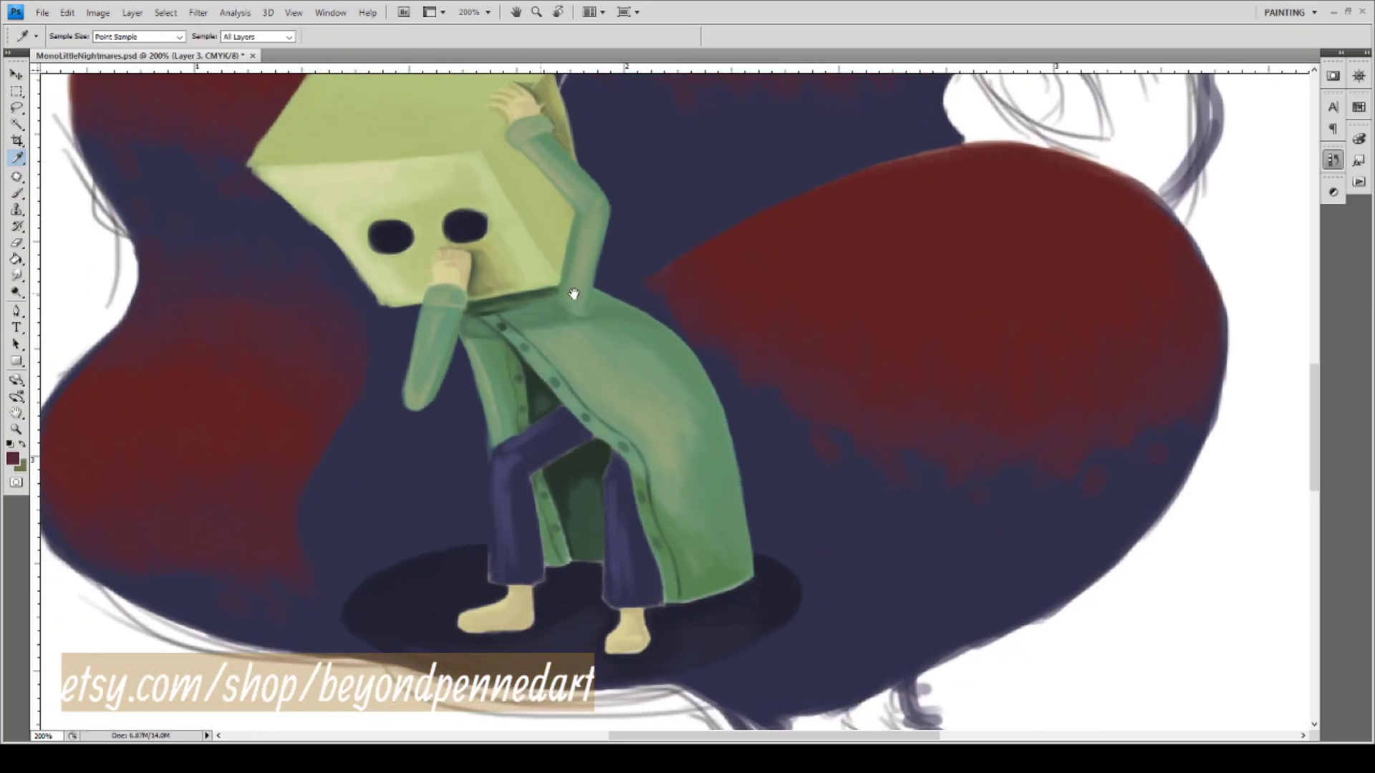
{"action": "left_click_drag", "start_coordinate": [574, 294], "coordinate": [326, 552]}
{"action": "key", "text": "b"}
{"action": "left_click_drag", "start_coordinate": [537, 439], "coordinate": [552, 534]}
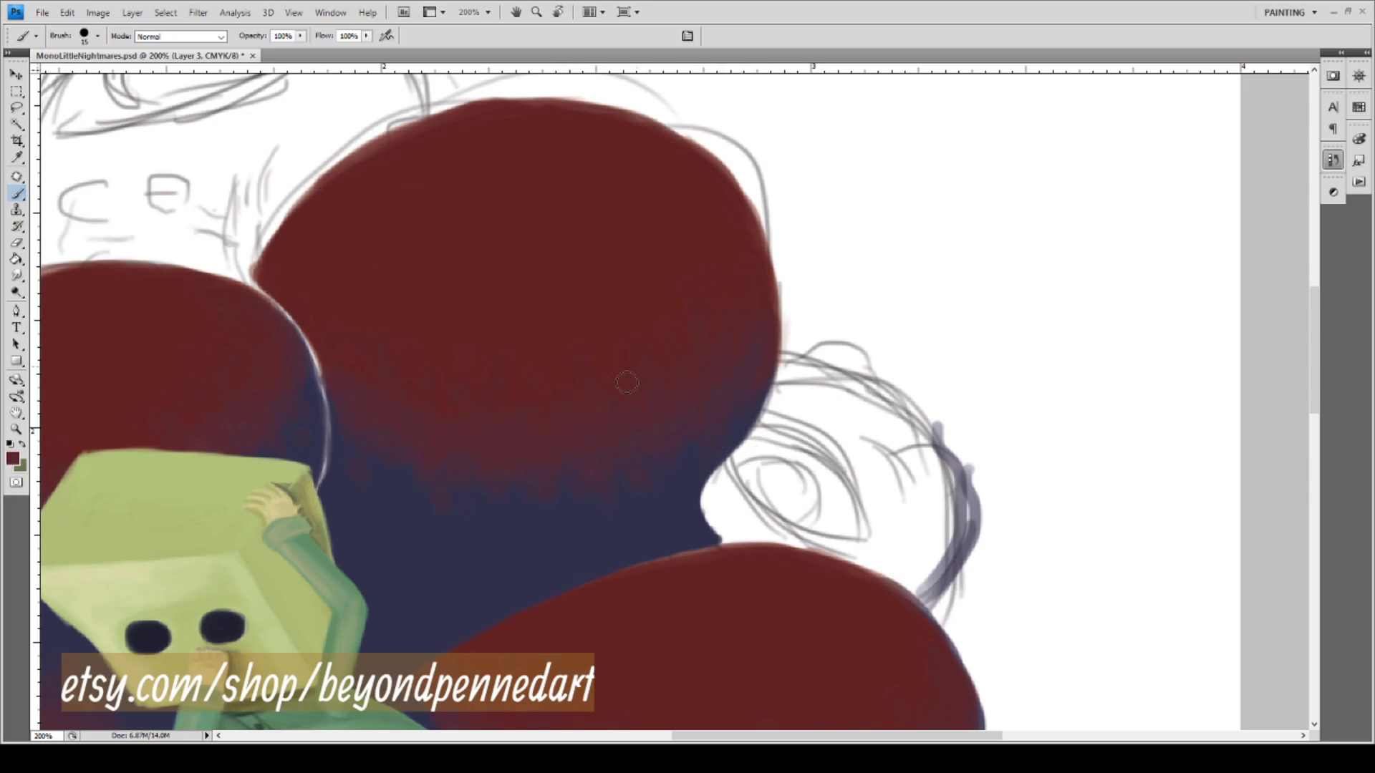
{"action": "mouse_move", "coordinate": [562, 303]}
{"action": "left_mouse_down"}
{"action": "mouse_move", "coordinate": [660, 475]}
{"action": "mouse_move", "coordinate": [746, 463]}
{"action": "mouse_move", "coordinate": [819, 248]}
{"action": "mouse_move", "coordinate": [719, 264]}
{"action": "left_mouse_up"}
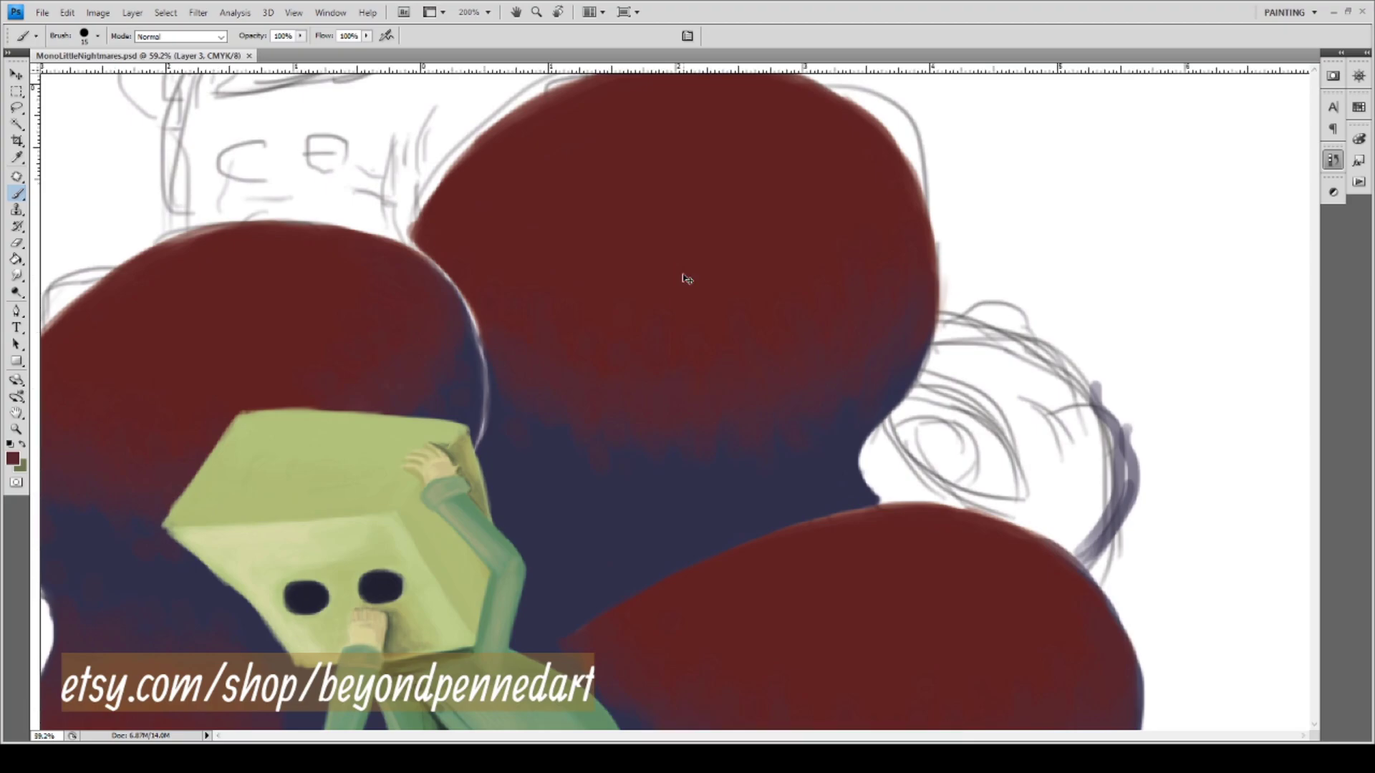
Sample the navy, reduce the brush size, and paint the outer-left outline of the unpainted top lobe sketch.
{"action": "key", "text": "ctrl+0"}
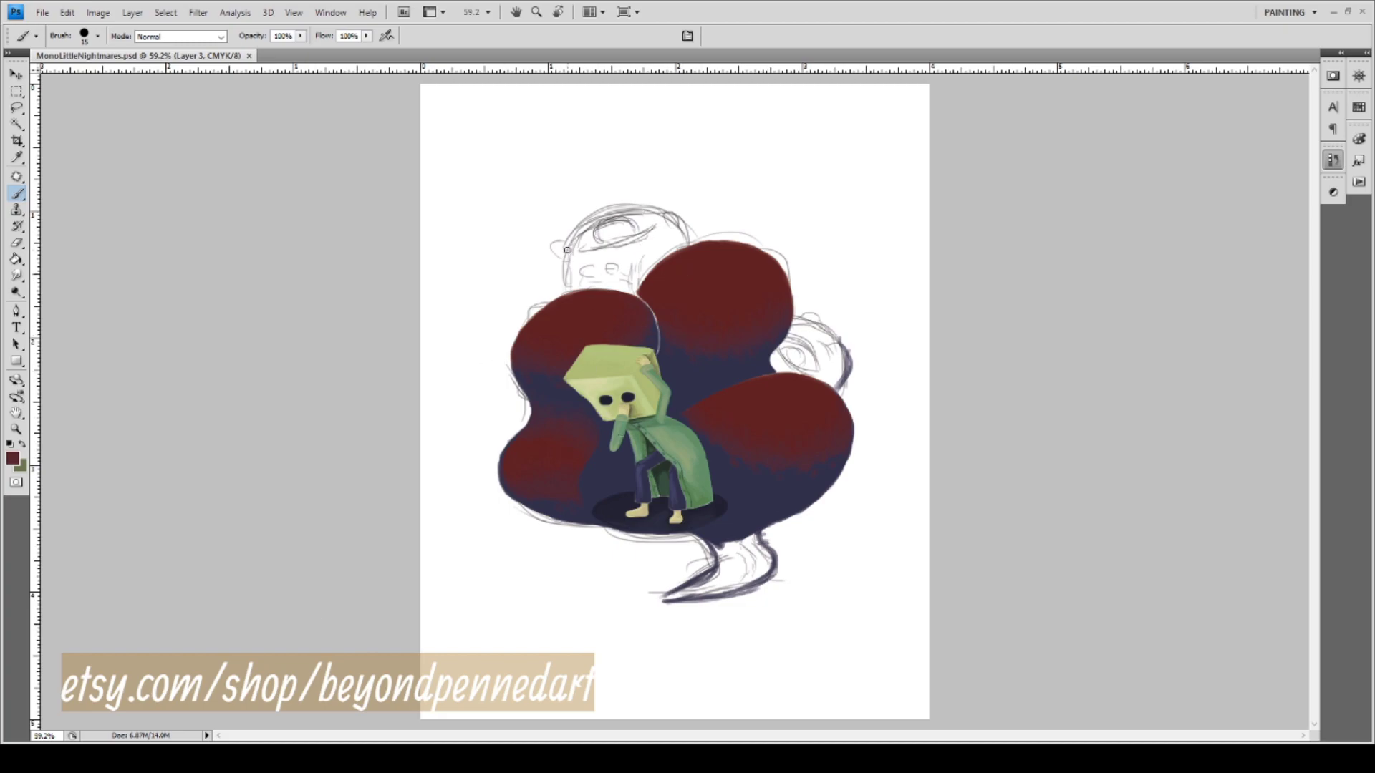
{"action": "key", "text": "z"}
{"action": "left_click_drag", "start_coordinate": [534, 183], "coordinate": [723, 344]}
{"action": "left_click_drag", "start_coordinate": [752, 701], "coordinate": [516, 262]}
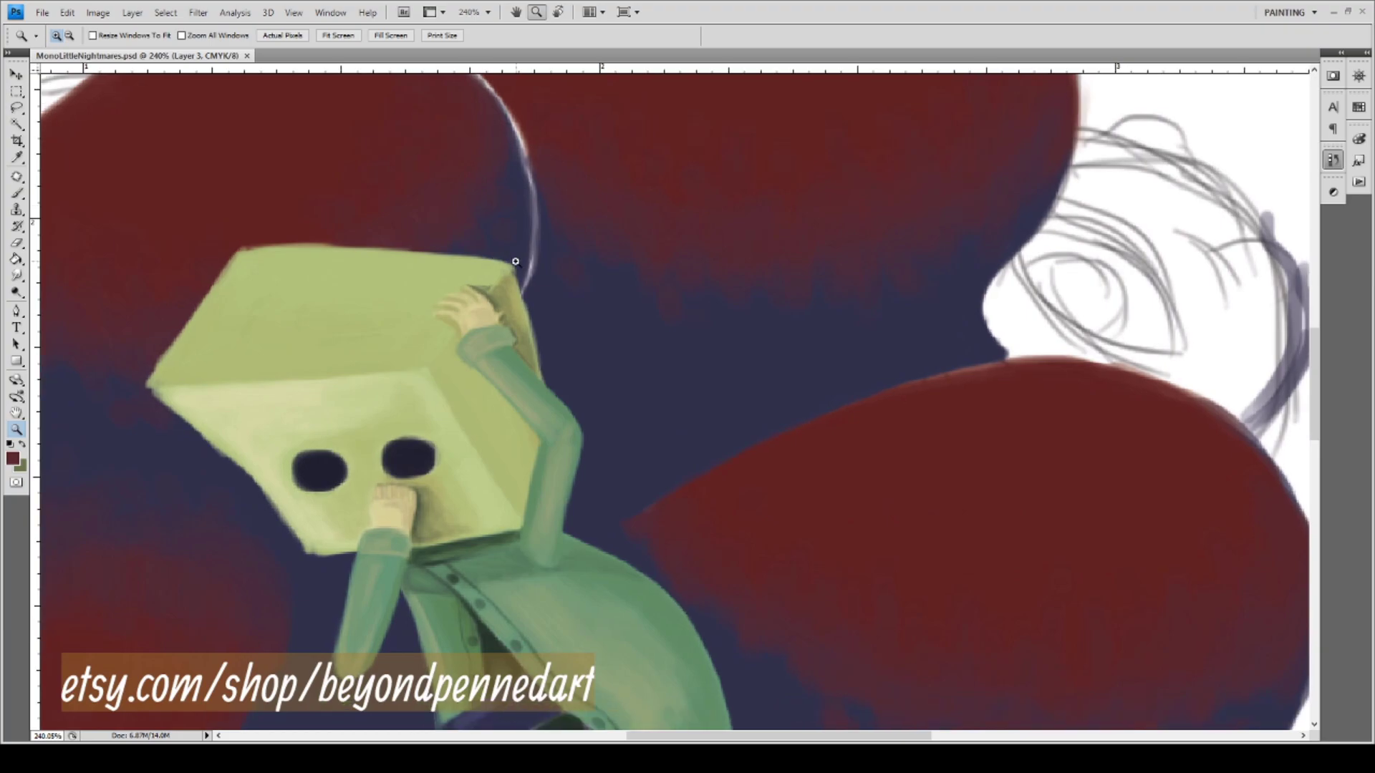
{"action": "key", "text": "i"}
{"action": "left_click_drag", "start_coordinate": [449, 226], "coordinate": [408, 466]}
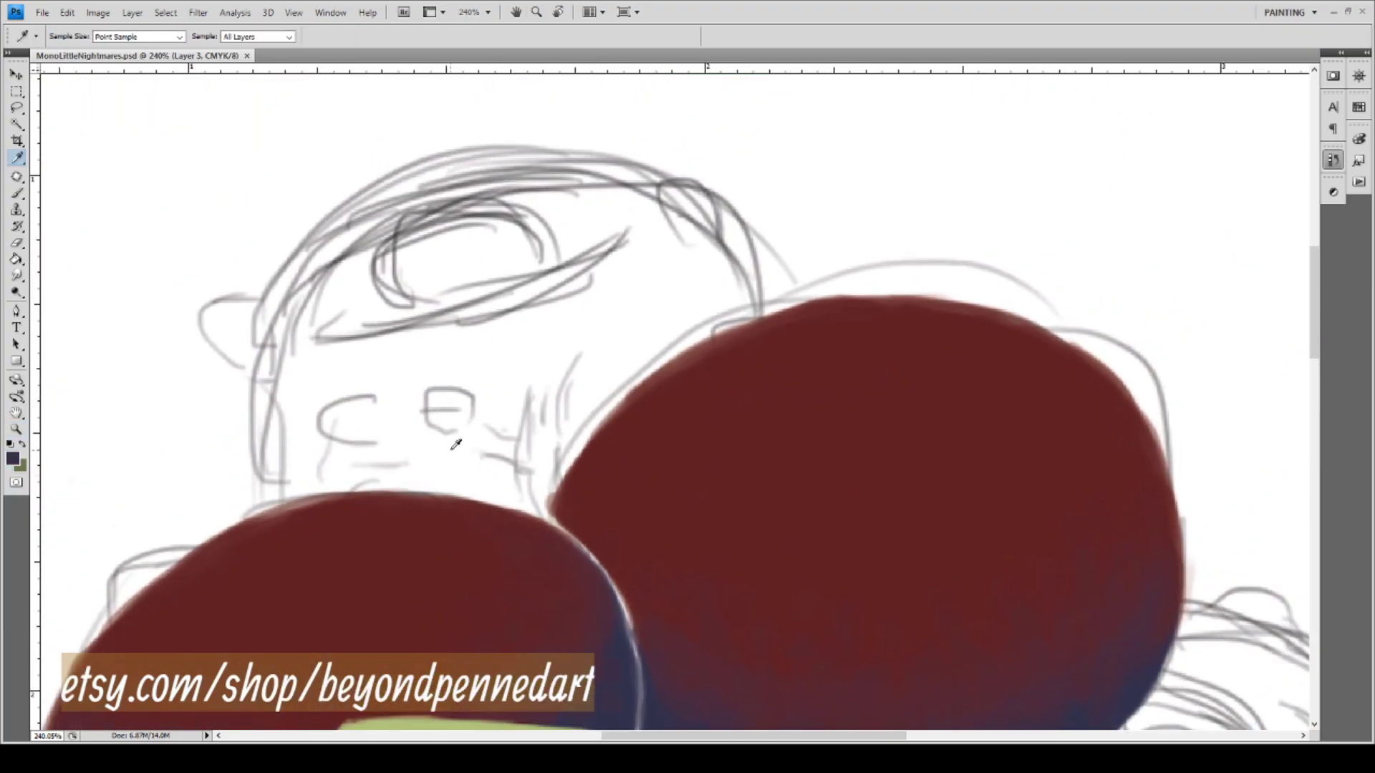
{"action": "key", "text": "b"}
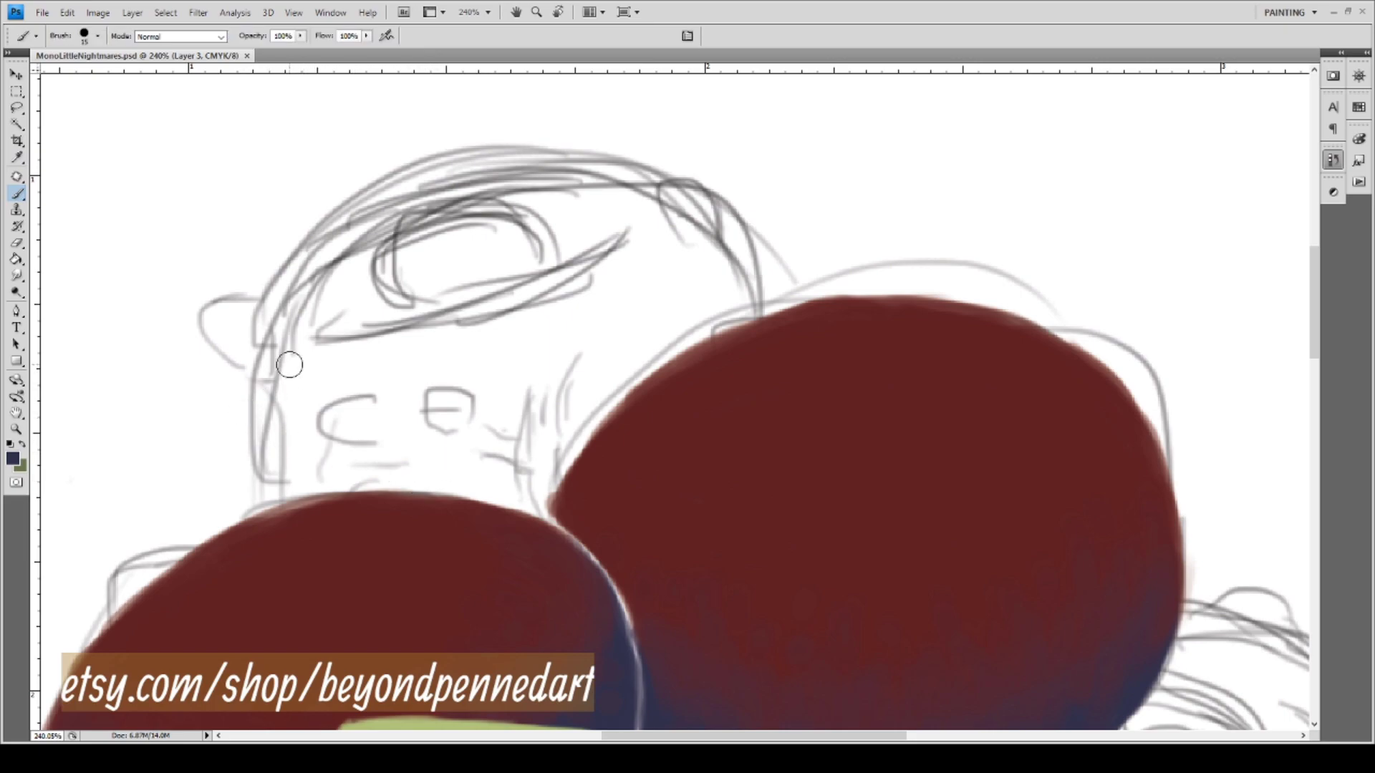
{"action": "key", "text": "bracketleft"}
{"action": "key", "text": "bracketleft"}
{"action": "left_click_drag", "start_coordinate": [283, 283], "coordinate": [256, 424]}
{"action": "left_click_drag", "start_coordinate": [272, 312], "coordinate": [255, 427]}
{"action": "left_click_drag", "start_coordinate": [257, 351], "coordinate": [247, 458]}
{"action": "left_click_drag", "start_coordinate": [252, 394], "coordinate": [247, 473]}
{"action": "mouse_move", "coordinate": [259, 355]}
{"action": "left_mouse_down"}
{"action": "mouse_move", "coordinate": [262, 462]}
{"action": "mouse_move", "coordinate": [250, 448]}
{"action": "mouse_move", "coordinate": [259, 442]}
{"action": "mouse_move", "coordinate": [269, 503]}
{"action": "left_mouse_up"}
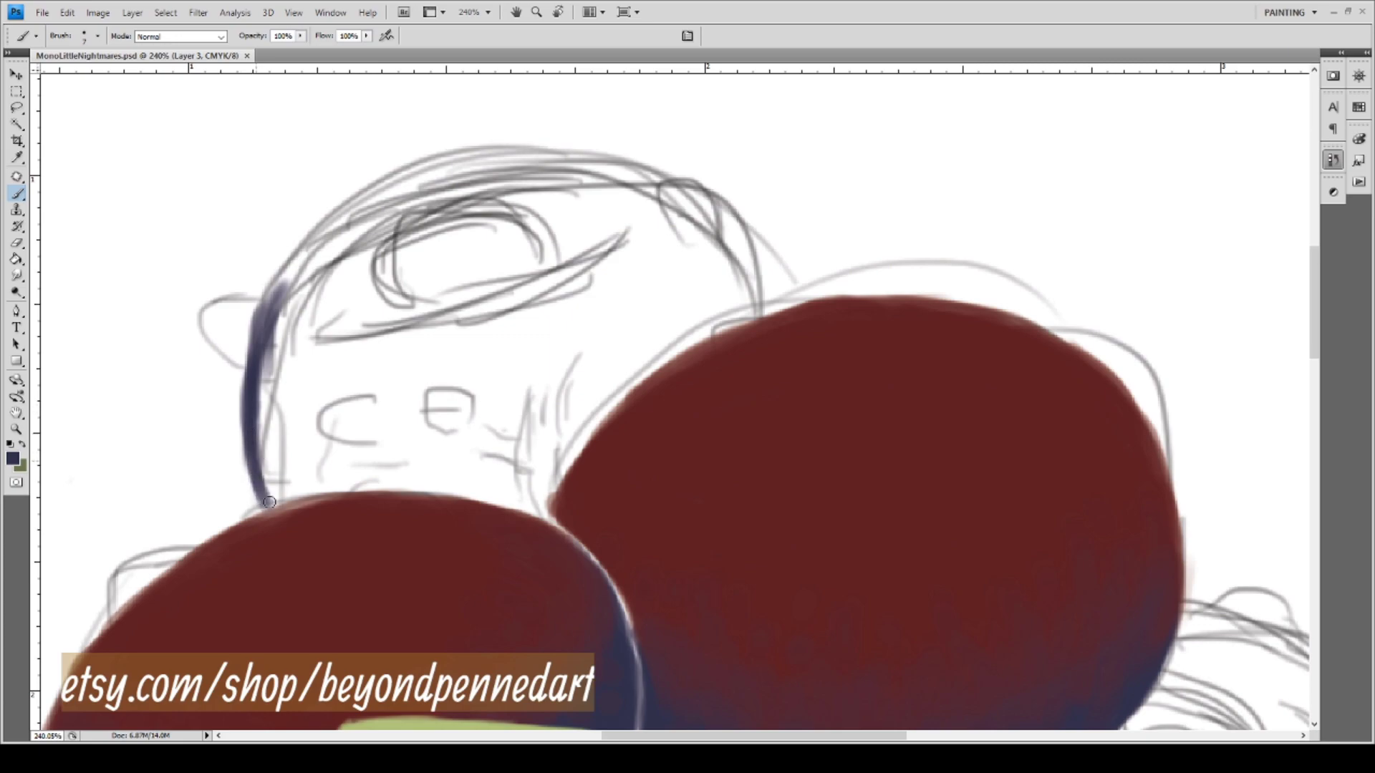
Paint the top lobe's right outline in navy and trace its lower border along the two red lobes.
{"action": "left_click_drag", "start_coordinate": [688, 195], "coordinate": [780, 295]}
{"action": "left_click_drag", "start_coordinate": [718, 219], "coordinate": [786, 297]}
{"action": "left_click_drag", "start_coordinate": [756, 247], "coordinate": [787, 295]}
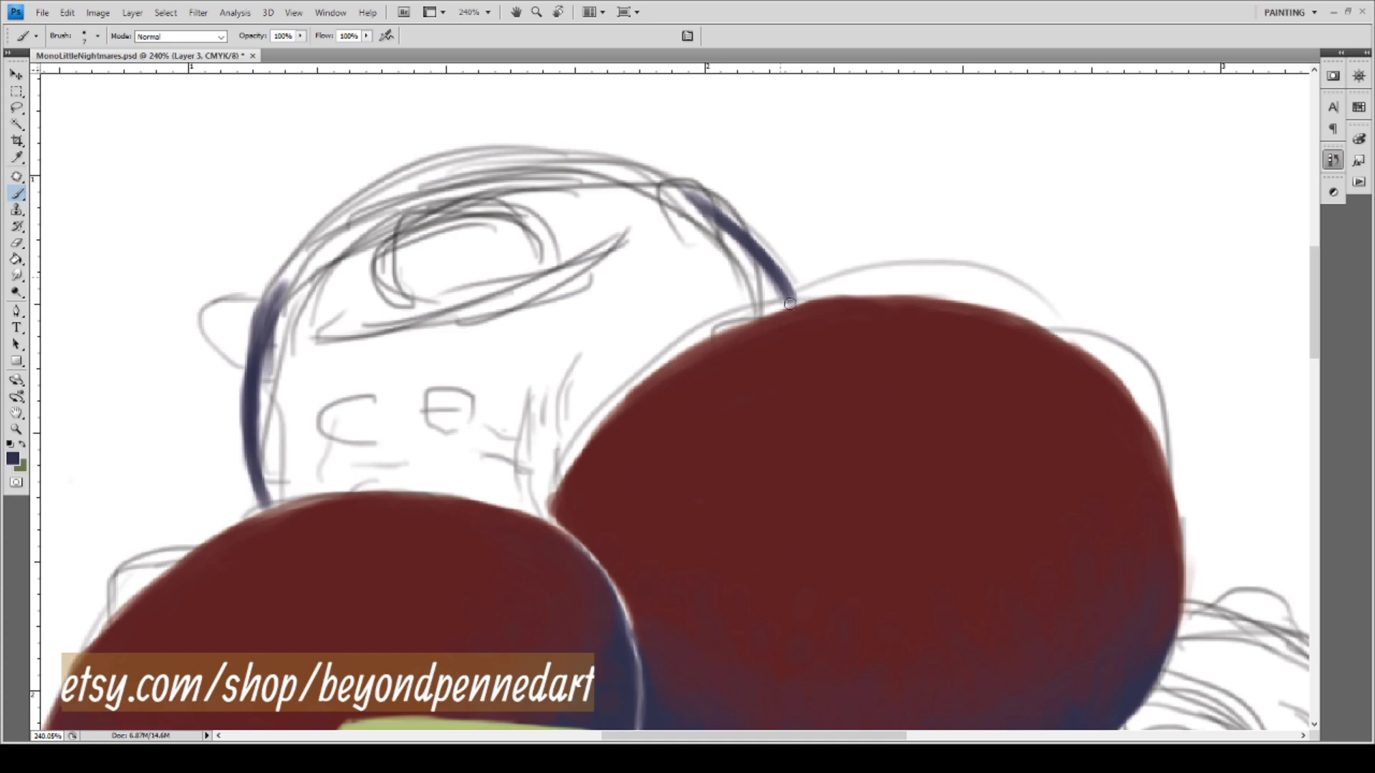
{"action": "mouse_move", "coordinate": [275, 497]}
{"action": "left_mouse_down"}
{"action": "mouse_move", "coordinate": [303, 488]}
{"action": "mouse_move", "coordinate": [266, 502]}
{"action": "mouse_move", "coordinate": [399, 484]}
{"action": "mouse_move", "coordinate": [385, 483]}
{"action": "mouse_move", "coordinate": [362, 488]}
{"action": "mouse_move", "coordinate": [455, 488]}
{"action": "mouse_move", "coordinate": [541, 511]}
{"action": "mouse_move", "coordinate": [411, 490]}
{"action": "mouse_move", "coordinate": [512, 503]}
{"action": "mouse_move", "coordinate": [591, 424]}
{"action": "mouse_move", "coordinate": [539, 505]}
{"action": "mouse_move", "coordinate": [644, 363]}
{"action": "mouse_move", "coordinate": [610, 419]}
{"action": "mouse_move", "coordinate": [574, 440]}
{"action": "mouse_move", "coordinate": [681, 343]}
{"action": "mouse_move", "coordinate": [596, 425]}
{"action": "mouse_move", "coordinate": [710, 328]}
{"action": "mouse_move", "coordinate": [648, 367]}
{"action": "mouse_move", "coordinate": [683, 343]}
{"action": "mouse_move", "coordinate": [670, 353]}
{"action": "mouse_move", "coordinate": [713, 329]}
{"action": "mouse_move", "coordinate": [661, 363]}
{"action": "mouse_move", "coordinate": [792, 296]}
{"action": "left_mouse_up"}
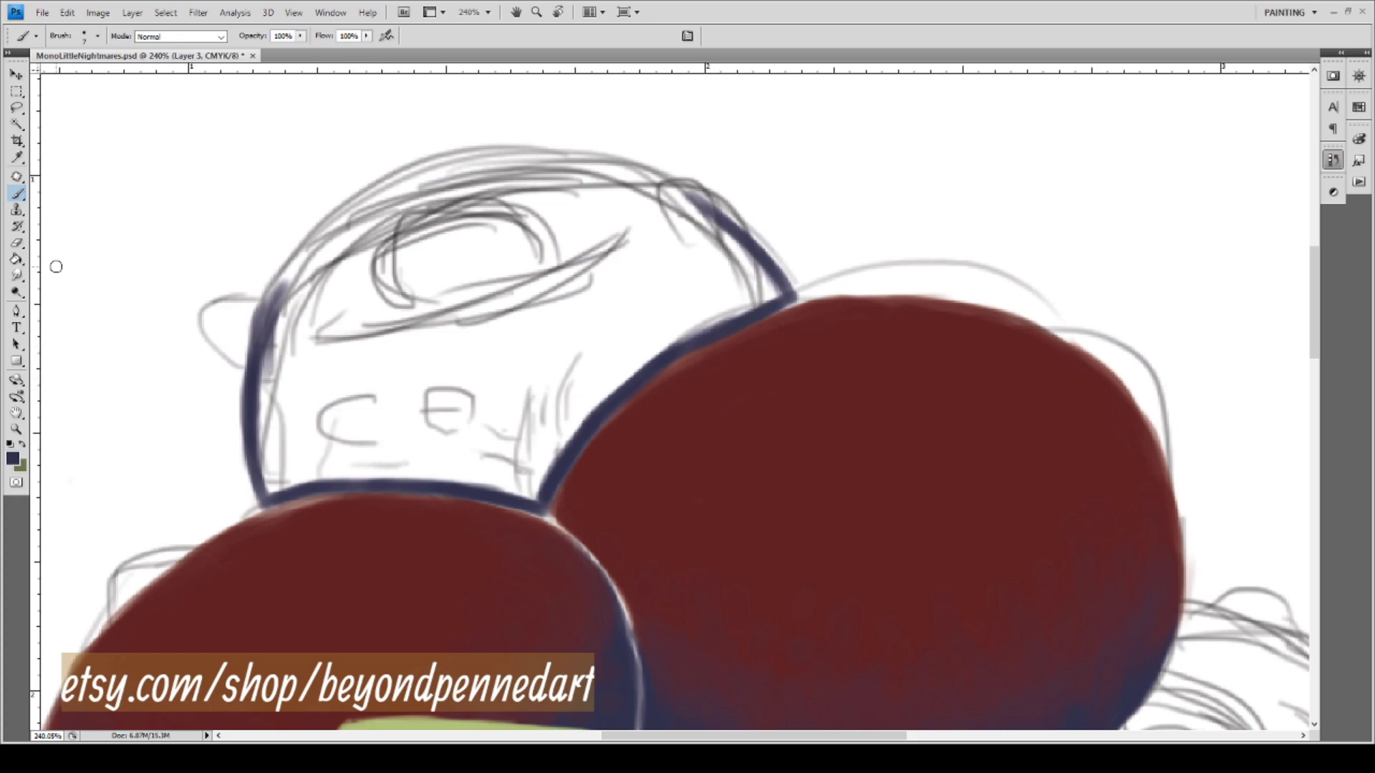
Fill the area below the sketched eye in the top lobe with solid navy.
{"action": "left_click_drag", "start_coordinate": [360, 333], "coordinate": [396, 383]}
{"action": "left_click", "coordinate": [297, 333]}
{"action": "mouse_move", "coordinate": [312, 334]}
{"action": "left_mouse_down"}
{"action": "mouse_move", "coordinate": [439, 328]}
{"action": "mouse_move", "coordinate": [471, 344]}
{"action": "mouse_move", "coordinate": [389, 365]}
{"action": "mouse_move", "coordinate": [419, 353]}
{"action": "left_mouse_up"}
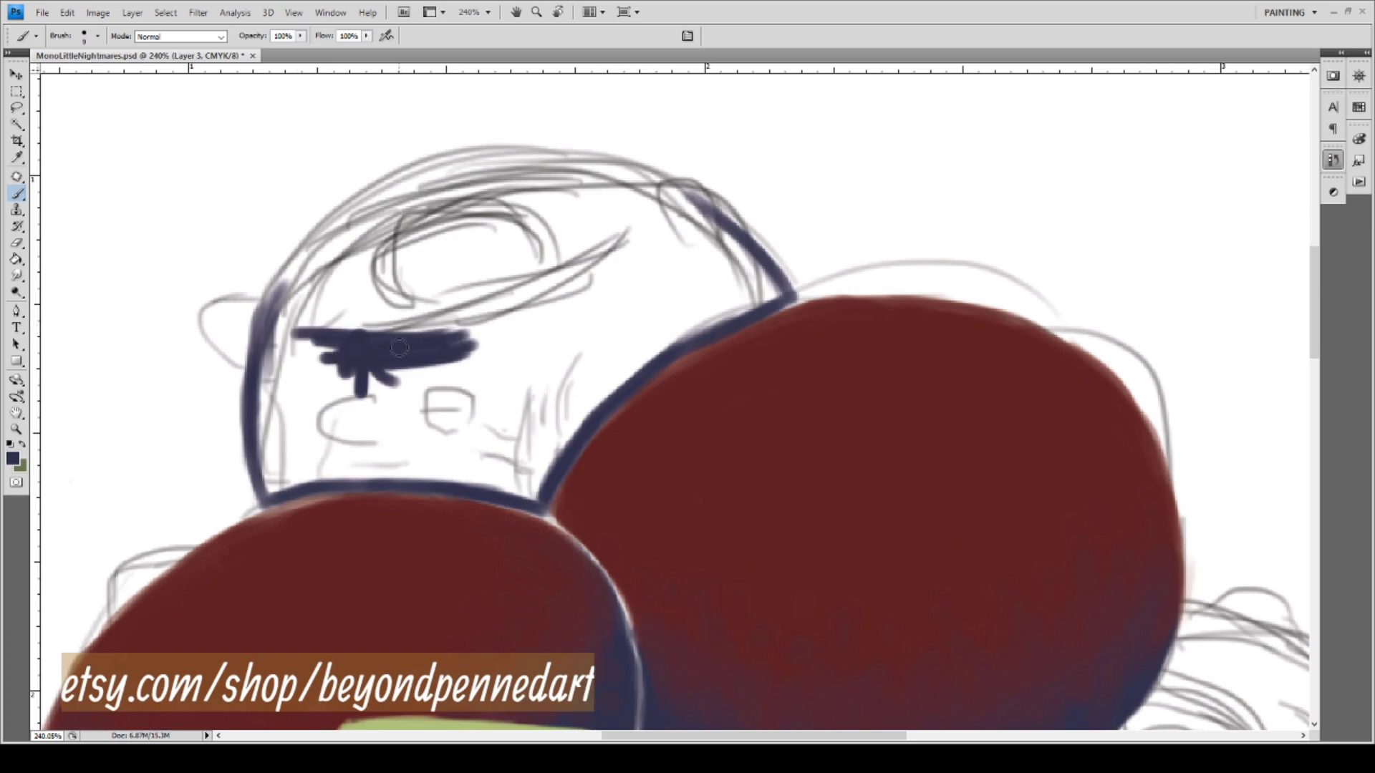
{"action": "mouse_move", "coordinate": [297, 328]}
{"action": "left_mouse_down"}
{"action": "mouse_move", "coordinate": [480, 344]}
{"action": "mouse_move", "coordinate": [354, 348]}
{"action": "mouse_move", "coordinate": [569, 282]}
{"action": "mouse_move", "coordinate": [480, 313]}
{"action": "mouse_move", "coordinate": [532, 305]}
{"action": "mouse_move", "coordinate": [519, 299]}
{"action": "mouse_move", "coordinate": [660, 225]}
{"action": "mouse_move", "coordinate": [732, 267]}
{"action": "mouse_move", "coordinate": [693, 235]}
{"action": "mouse_move", "coordinate": [724, 279]}
{"action": "mouse_move", "coordinate": [704, 312]}
{"action": "mouse_move", "coordinate": [610, 357]}
{"action": "mouse_move", "coordinate": [557, 410]}
{"action": "mouse_move", "coordinate": [589, 372]}
{"action": "mouse_move", "coordinate": [509, 475]}
{"action": "mouse_move", "coordinate": [394, 458]}
{"action": "mouse_move", "coordinate": [427, 457]}
{"action": "mouse_move", "coordinate": [291, 459]}
{"action": "mouse_move", "coordinate": [297, 365]}
{"action": "mouse_move", "coordinate": [281, 400]}
{"action": "mouse_move", "coordinate": [295, 339]}
{"action": "mouse_move", "coordinate": [279, 421]}
{"action": "mouse_move", "coordinate": [285, 365]}
{"action": "mouse_move", "coordinate": [308, 449]}
{"action": "mouse_move", "coordinate": [298, 362]}
{"action": "mouse_move", "coordinate": [320, 365]}
{"action": "mouse_move", "coordinate": [312, 356]}
{"action": "mouse_move", "coordinate": [315, 429]}
{"action": "mouse_move", "coordinate": [307, 360]}
{"action": "mouse_move", "coordinate": [361, 406]}
{"action": "mouse_move", "coordinate": [369, 380]}
{"action": "mouse_move", "coordinate": [364, 408]}
{"action": "mouse_move", "coordinate": [470, 435]}
{"action": "mouse_move", "coordinate": [463, 448]}
{"action": "mouse_move", "coordinate": [353, 394]}
{"action": "mouse_move", "coordinate": [395, 389]}
{"action": "mouse_move", "coordinate": [423, 421]}
{"action": "mouse_move", "coordinate": [449, 409]}
{"action": "mouse_move", "coordinate": [432, 387]}
{"action": "mouse_move", "coordinate": [502, 339]}
{"action": "mouse_move", "coordinate": [463, 369]}
{"action": "mouse_move", "coordinate": [566, 326]}
{"action": "mouse_move", "coordinate": [552, 312]}
{"action": "mouse_move", "coordinate": [508, 343]}
{"action": "mouse_move", "coordinate": [493, 392]}
{"action": "mouse_move", "coordinate": [458, 416]}
{"action": "mouse_move", "coordinate": [487, 455]}
{"action": "mouse_move", "coordinate": [530, 386]}
{"action": "mouse_move", "coordinate": [512, 394]}
{"action": "mouse_move", "coordinate": [573, 330]}
{"action": "mouse_move", "coordinate": [578, 380]}
{"action": "mouse_move", "coordinate": [538, 451]}
{"action": "mouse_move", "coordinate": [654, 315]}
{"action": "mouse_move", "coordinate": [630, 286]}
{"action": "mouse_move", "coordinate": [595, 301]}
{"action": "mouse_move", "coordinate": [566, 273]}
{"action": "mouse_move", "coordinate": [666, 286]}
{"action": "mouse_move", "coordinate": [695, 257]}
{"action": "mouse_move", "coordinate": [659, 315]}
{"action": "mouse_move", "coordinate": [619, 344]}
{"action": "left_mouse_up"}
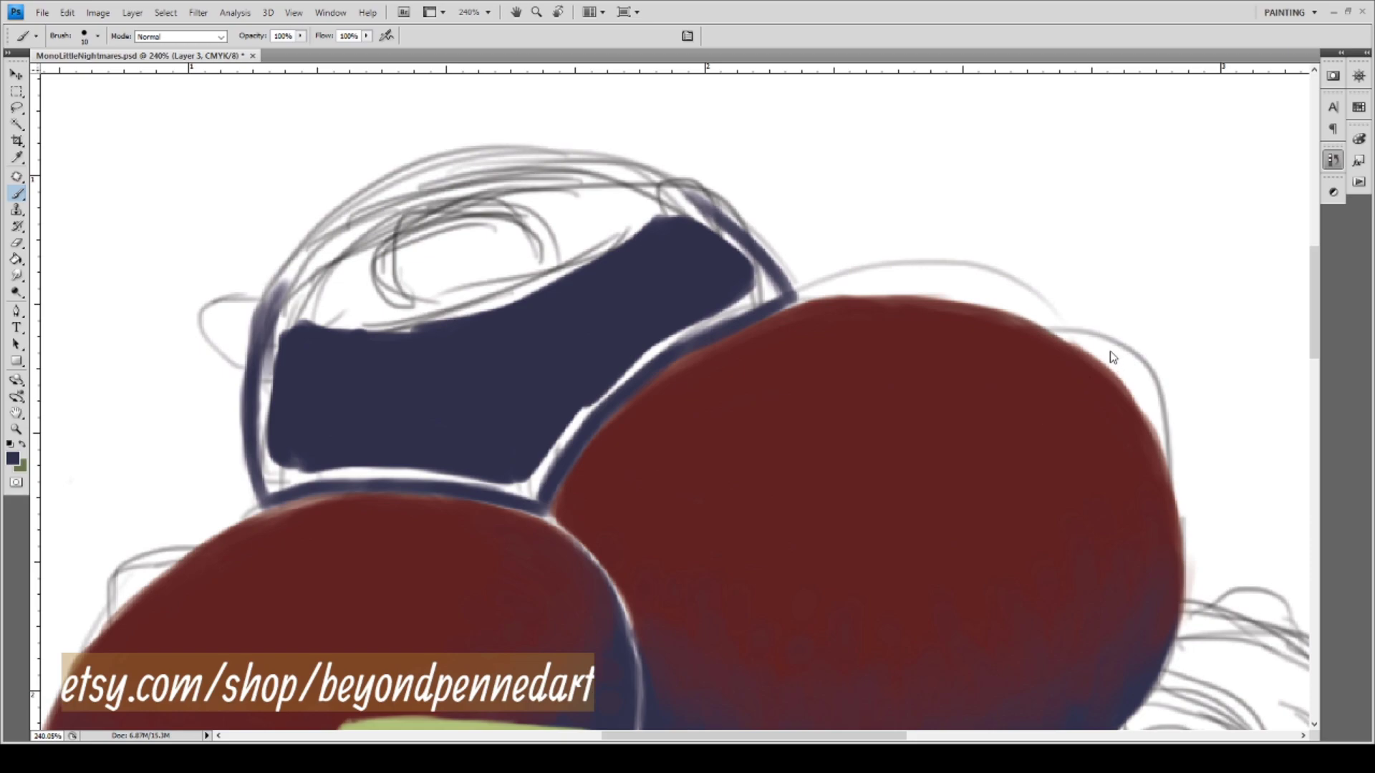
Fill the white gaps between the top lobe's navy interior and its side and lower outlines with navy.
{"action": "mouse_move", "coordinate": [686, 222]}
{"action": "left_mouse_down"}
{"action": "mouse_move", "coordinate": [766, 269]}
{"action": "mouse_move", "coordinate": [696, 215]}
{"action": "mouse_move", "coordinate": [769, 290]}
{"action": "mouse_move", "coordinate": [679, 200]}
{"action": "mouse_move", "coordinate": [769, 269]}
{"action": "mouse_move", "coordinate": [669, 217]}
{"action": "mouse_move", "coordinate": [745, 276]}
{"action": "left_mouse_up"}
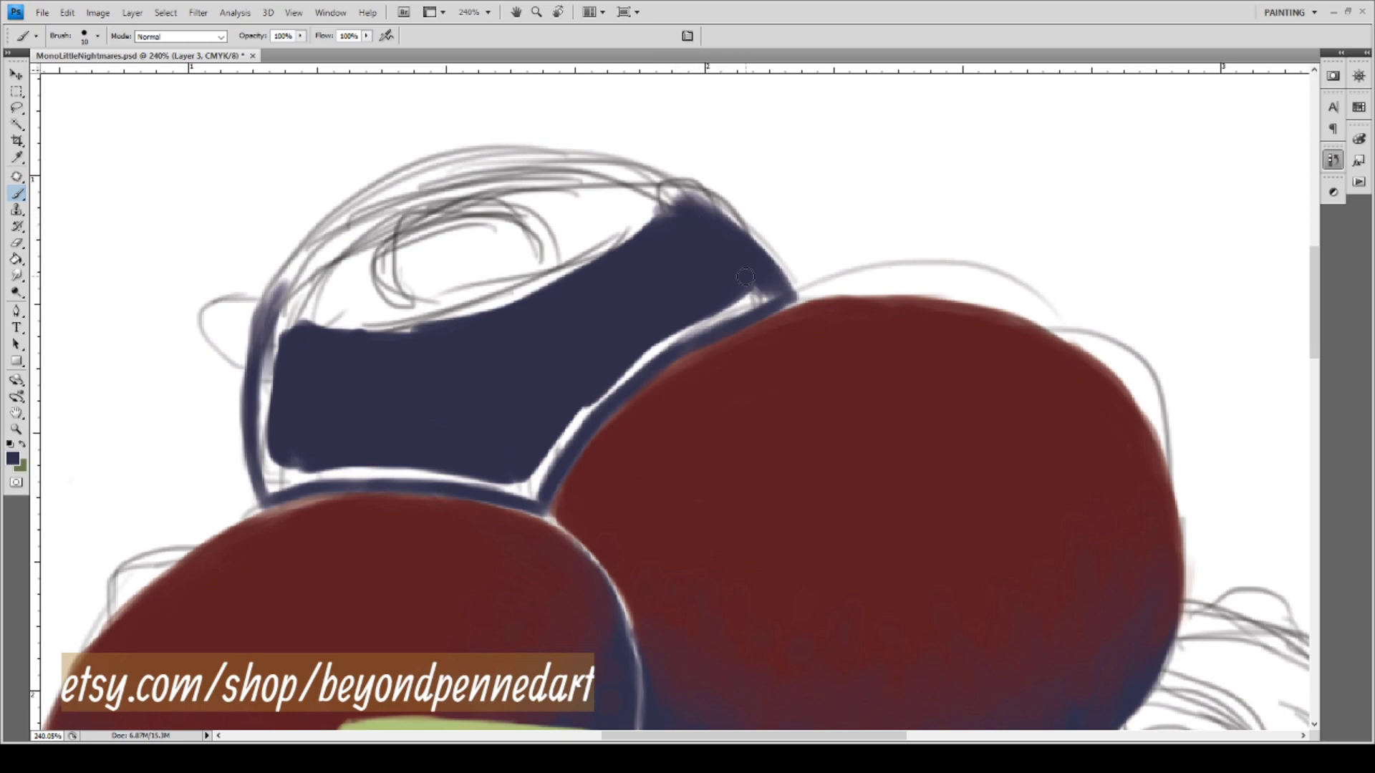
{"action": "mouse_move", "coordinate": [636, 366]}
{"action": "left_mouse_down"}
{"action": "mouse_move", "coordinate": [718, 306]}
{"action": "mouse_move", "coordinate": [624, 373]}
{"action": "mouse_move", "coordinate": [754, 300]}
{"action": "mouse_move", "coordinate": [634, 354]}
{"action": "mouse_move", "coordinate": [737, 295]}
{"action": "left_mouse_up"}
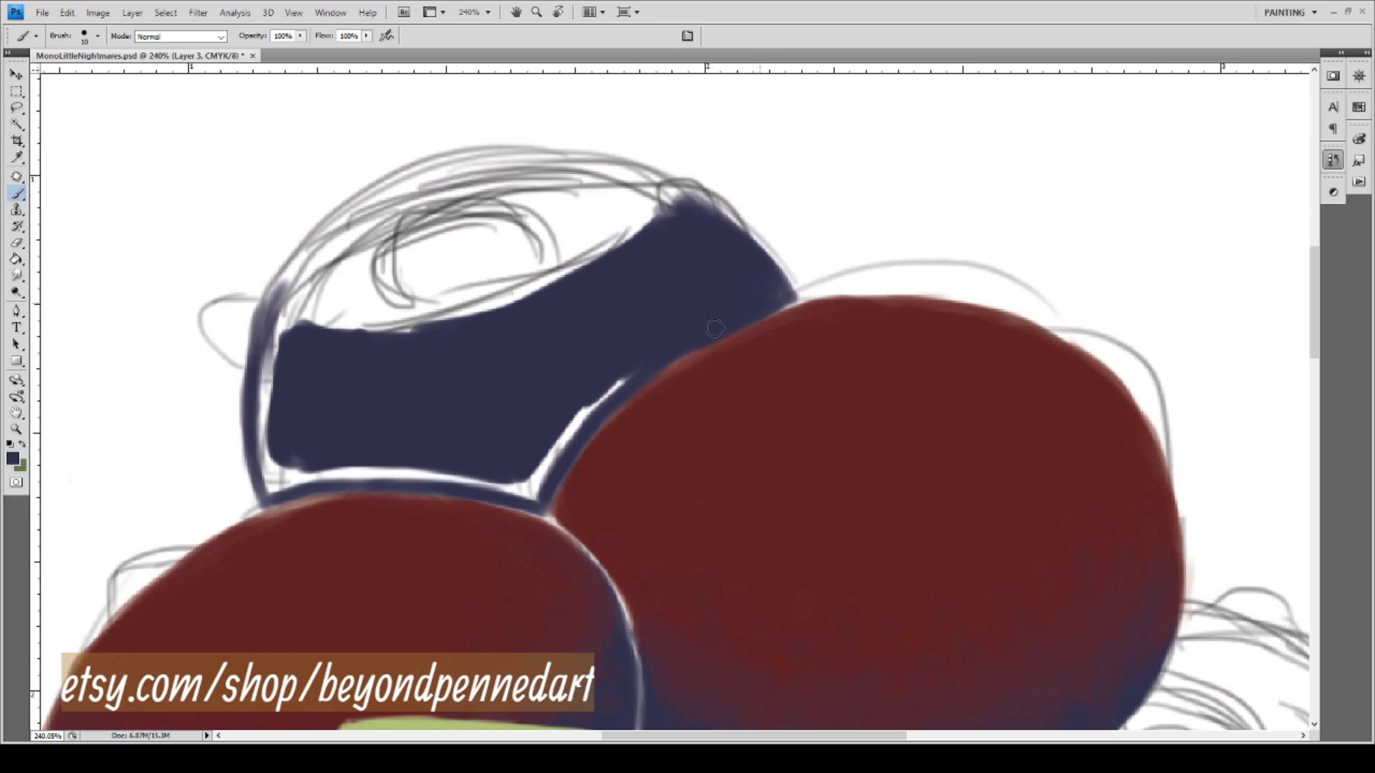
{"action": "mouse_move", "coordinate": [630, 376]}
{"action": "left_mouse_down"}
{"action": "mouse_move", "coordinate": [534, 481]}
{"action": "mouse_move", "coordinate": [556, 435]}
{"action": "left_mouse_up"}
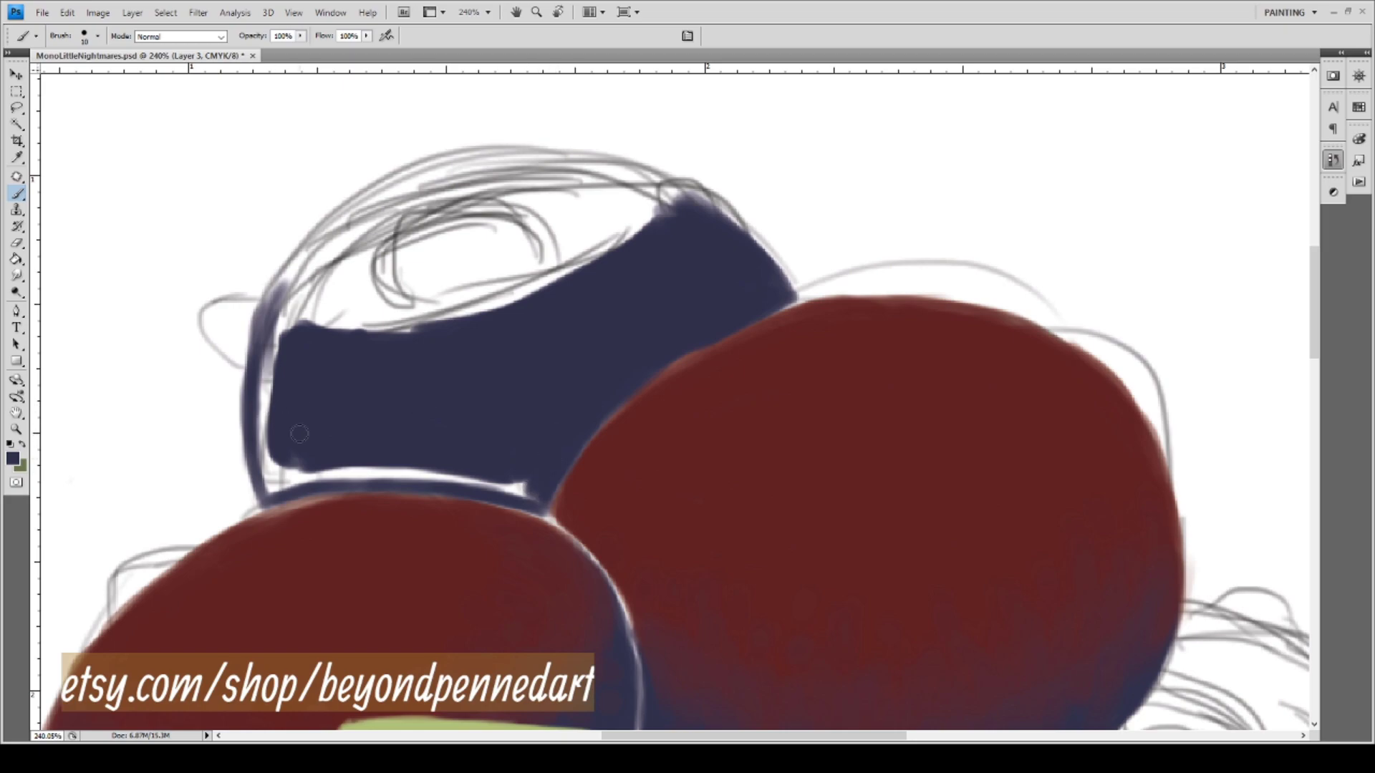
{"action": "mouse_move", "coordinate": [273, 317]}
{"action": "left_mouse_down"}
{"action": "mouse_move", "coordinate": [264, 383]}
{"action": "mouse_move", "coordinate": [287, 315]}
{"action": "mouse_move", "coordinate": [269, 393]}
{"action": "left_mouse_up"}
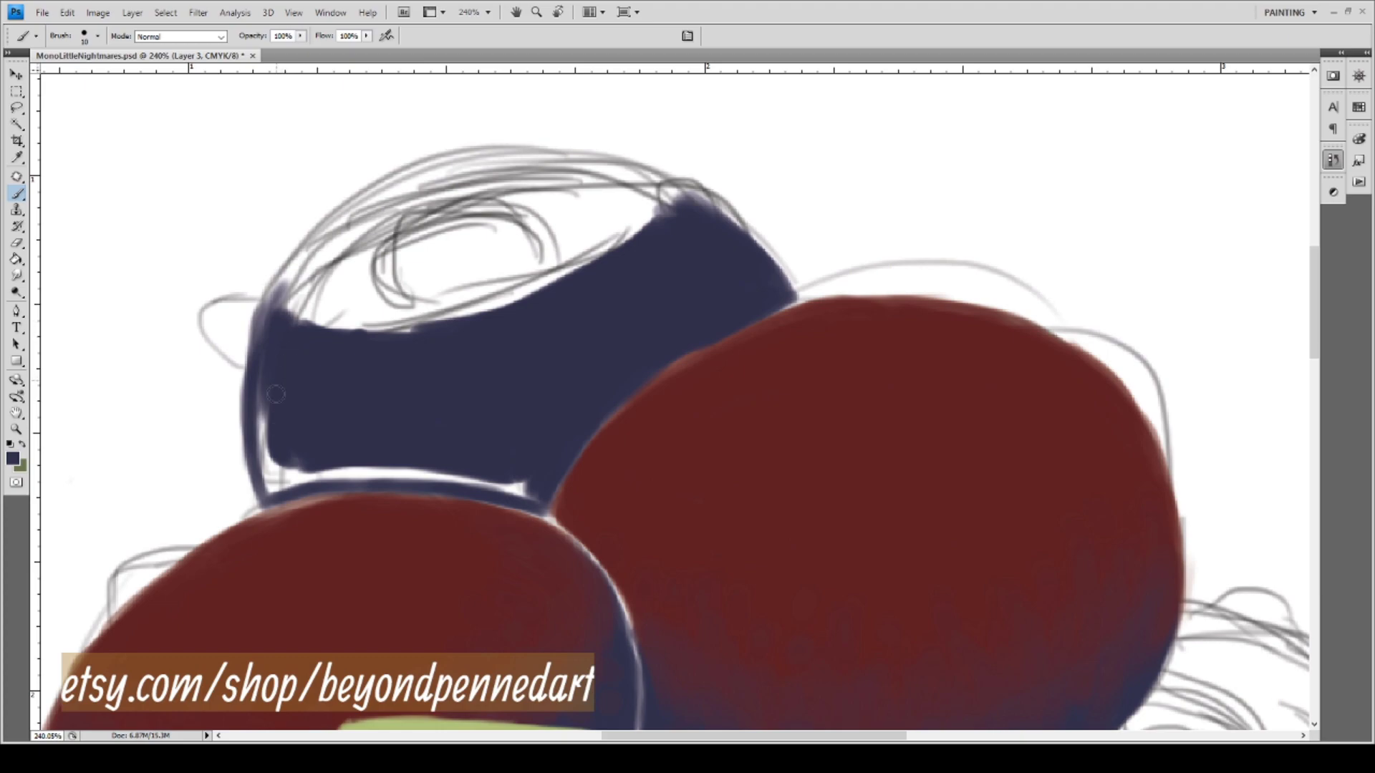
{"action": "mouse_move", "coordinate": [272, 327]}
{"action": "left_mouse_down"}
{"action": "mouse_move", "coordinate": [264, 470]}
{"action": "mouse_move", "coordinate": [264, 449]}
{"action": "mouse_move", "coordinate": [297, 483]}
{"action": "mouse_move", "coordinate": [342, 466]}
{"action": "mouse_move", "coordinate": [274, 469]}
{"action": "mouse_move", "coordinate": [387, 479]}
{"action": "mouse_move", "coordinate": [291, 455]}
{"action": "mouse_move", "coordinate": [295, 444]}
{"action": "mouse_move", "coordinate": [266, 484]}
{"action": "left_mouse_up"}
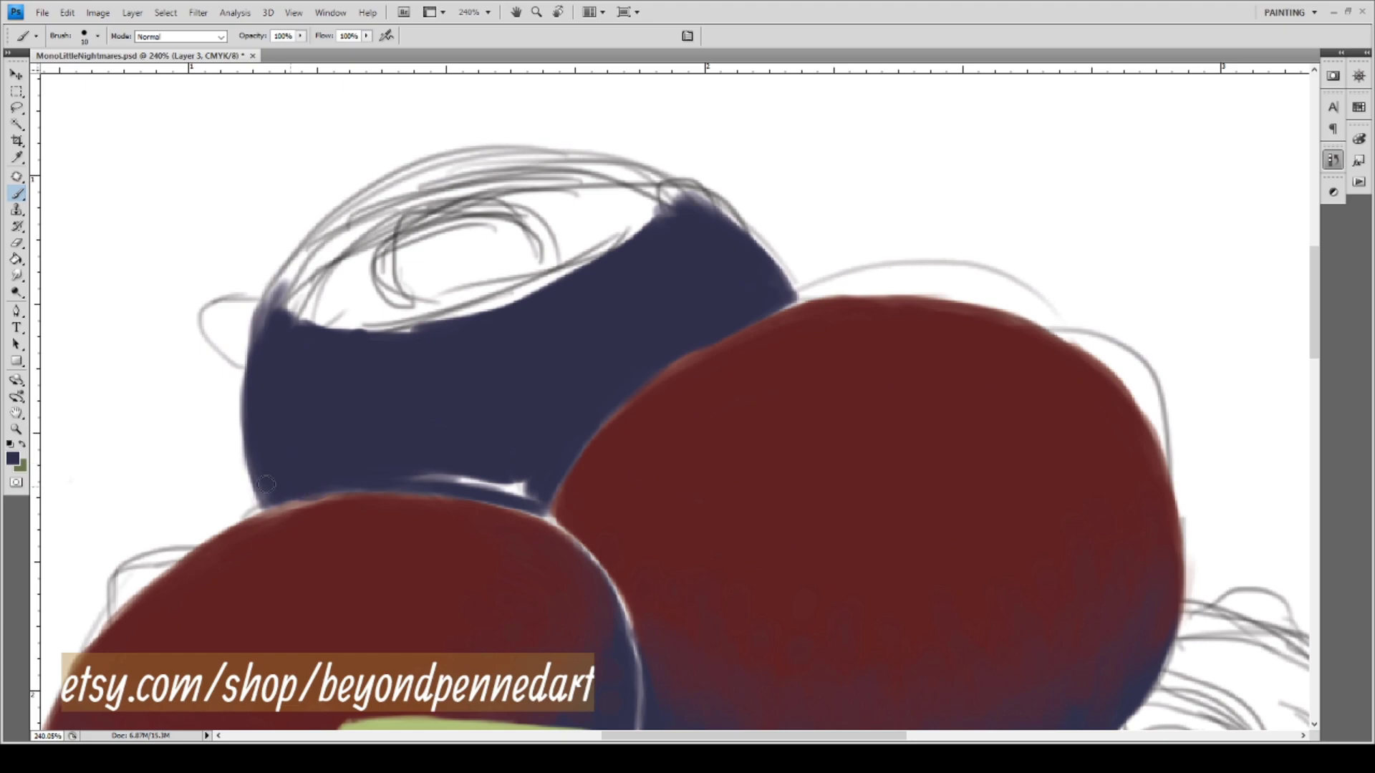
{"action": "mouse_move", "coordinate": [382, 482]}
{"action": "left_mouse_down"}
{"action": "mouse_move", "coordinate": [449, 467]}
{"action": "mouse_move", "coordinate": [395, 470]}
{"action": "mouse_move", "coordinate": [542, 493]}
{"action": "left_mouse_up"}
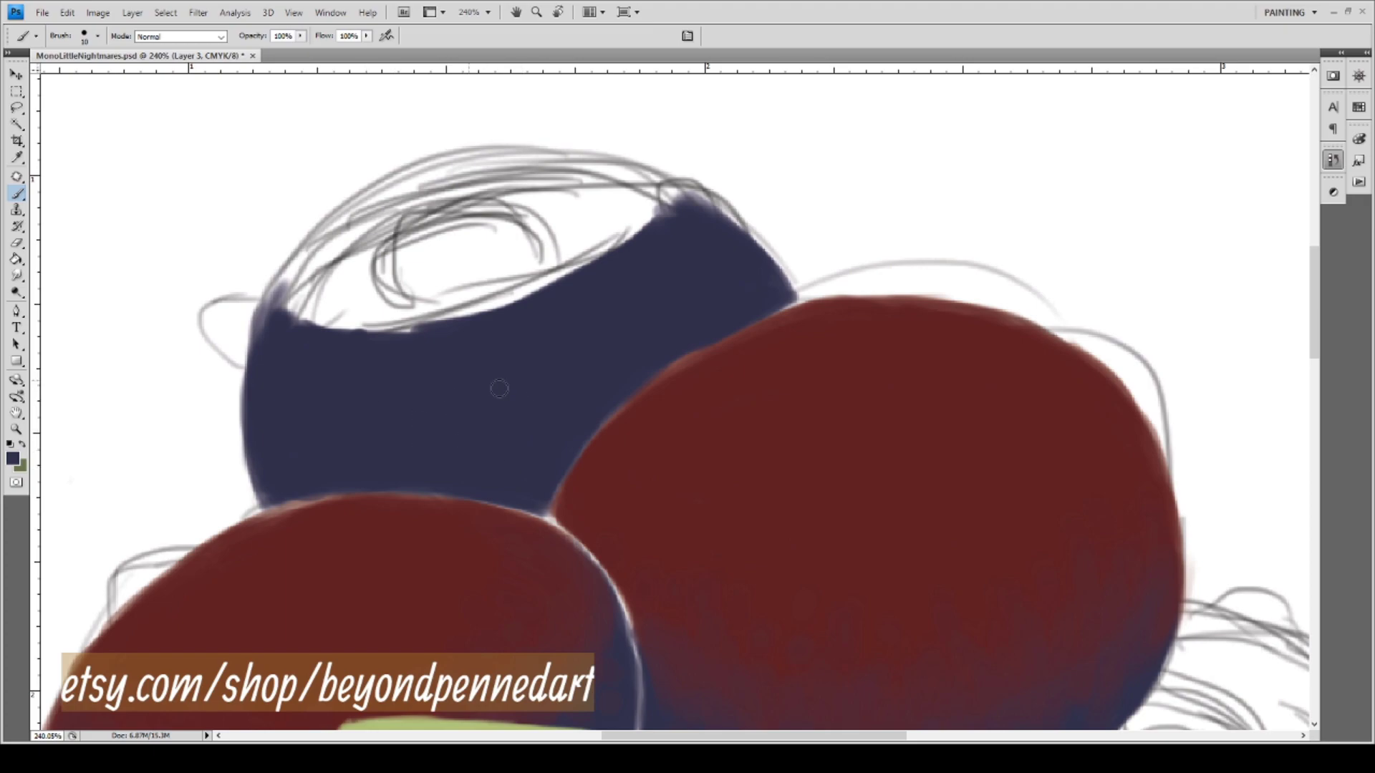
Sample the dark red from the central lobe, reduce the brush size to 7, and trace the top lobe's upper outline.
{"action": "key", "text": "i"}
{"action": "left_click", "coordinate": [869, 372]}
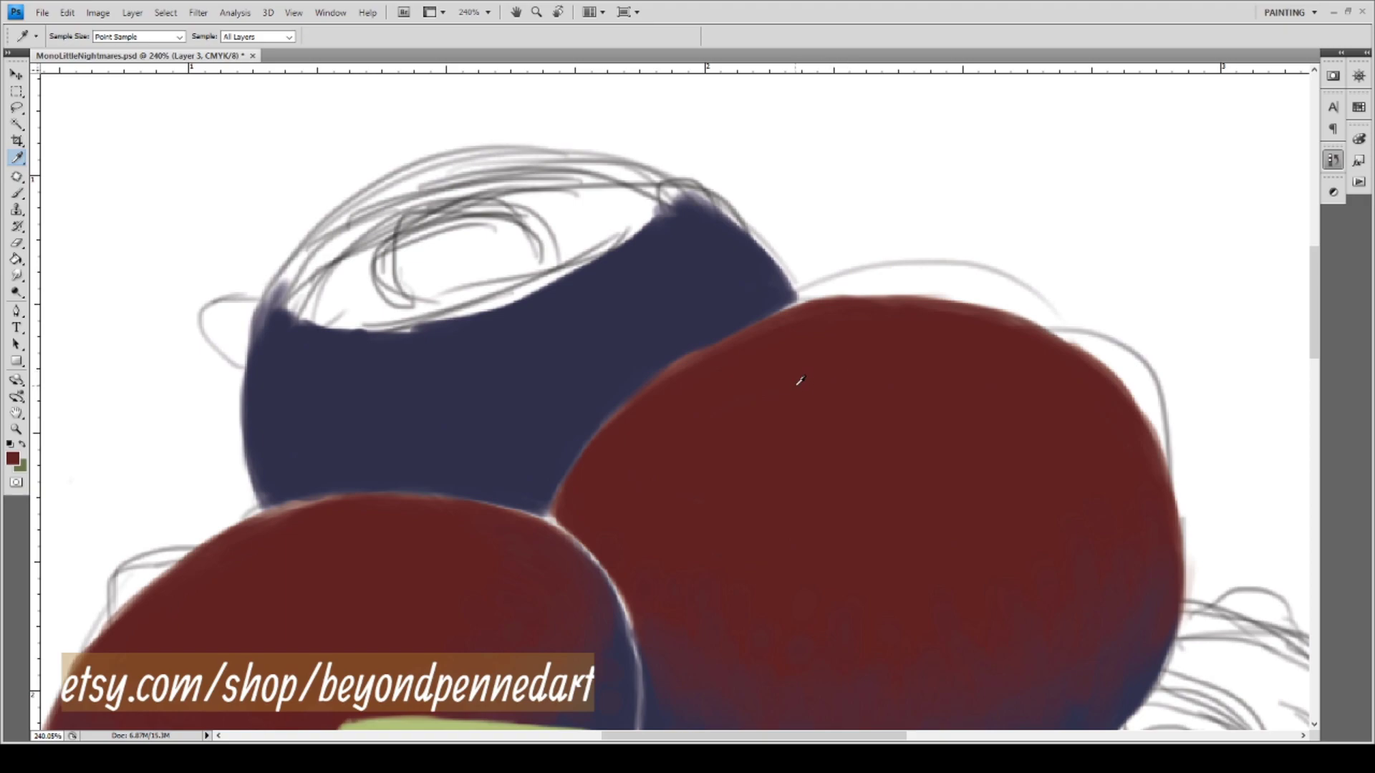
{"action": "key", "text": "b"}
{"action": "key", "text": "bracketleft"}
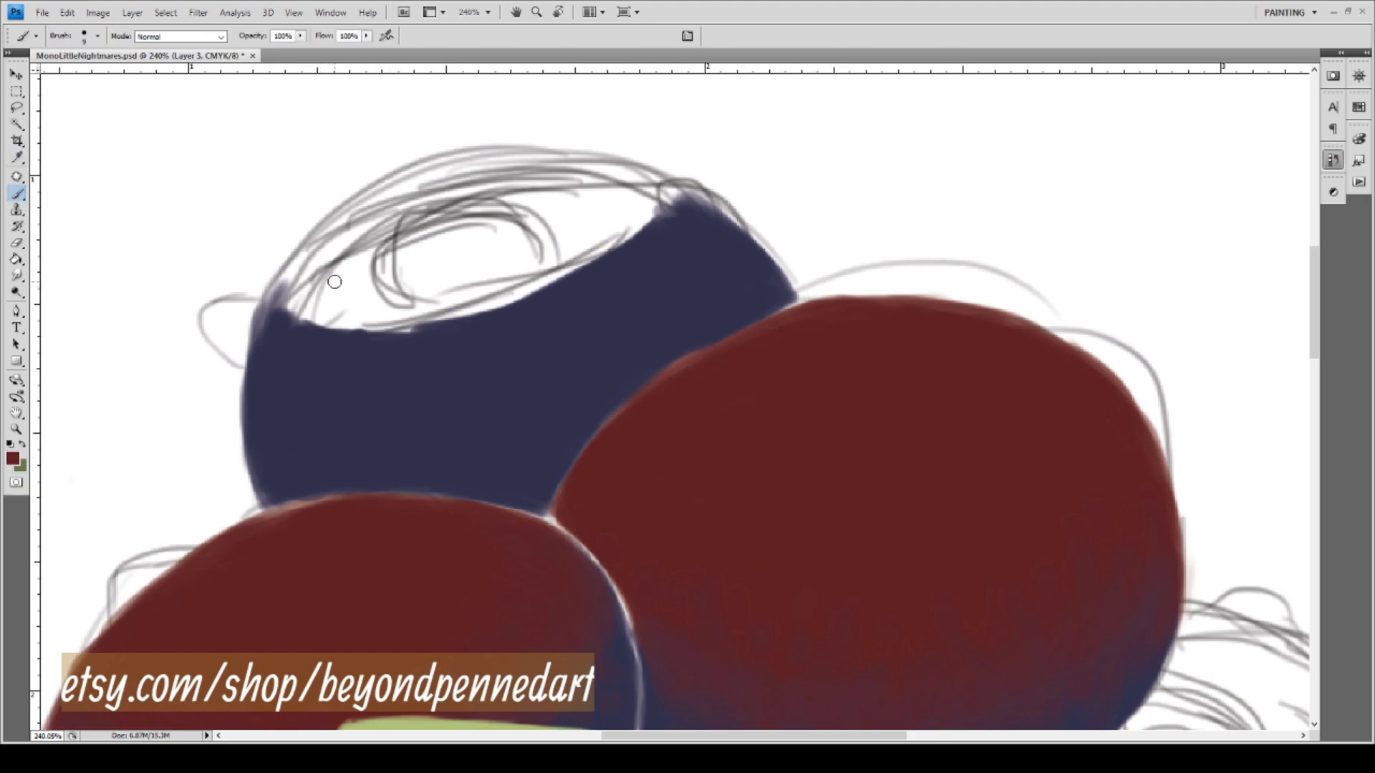
{"action": "key", "text": "bracketleft"}
{"action": "mouse_move", "coordinate": [267, 309]}
{"action": "left_mouse_down"}
{"action": "mouse_move", "coordinate": [307, 246]}
{"action": "mouse_move", "coordinate": [258, 316]}
{"action": "mouse_move", "coordinate": [307, 253]}
{"action": "mouse_move", "coordinate": [265, 297]}
{"action": "mouse_move", "coordinate": [311, 258]}
{"action": "mouse_move", "coordinate": [256, 337]}
{"action": "mouse_move", "coordinate": [303, 234]}
{"action": "mouse_move", "coordinate": [250, 354]}
{"action": "mouse_move", "coordinate": [292, 267]}
{"action": "mouse_move", "coordinate": [388, 192]}
{"action": "left_mouse_up"}
{"action": "mouse_move", "coordinate": [315, 229]}
{"action": "left_mouse_down"}
{"action": "mouse_move", "coordinate": [428, 161]}
{"action": "mouse_move", "coordinate": [481, 143]}
{"action": "mouse_move", "coordinate": [367, 205]}
{"action": "mouse_move", "coordinate": [459, 156]}
{"action": "mouse_move", "coordinate": [398, 181]}
{"action": "mouse_move", "coordinate": [535, 152]}
{"action": "mouse_move", "coordinate": [419, 169]}
{"action": "mouse_move", "coordinate": [566, 167]}
{"action": "mouse_move", "coordinate": [505, 152]}
{"action": "mouse_move", "coordinate": [636, 174]}
{"action": "left_mouse_up"}
{"action": "mouse_move", "coordinate": [542, 160]}
{"action": "left_mouse_down"}
{"action": "mouse_move", "coordinate": [678, 192]}
{"action": "mouse_move", "coordinate": [623, 167]}
{"action": "mouse_move", "coordinate": [699, 199]}
{"action": "mouse_move", "coordinate": [654, 176]}
{"action": "mouse_move", "coordinate": [723, 218]}
{"action": "left_mouse_up"}
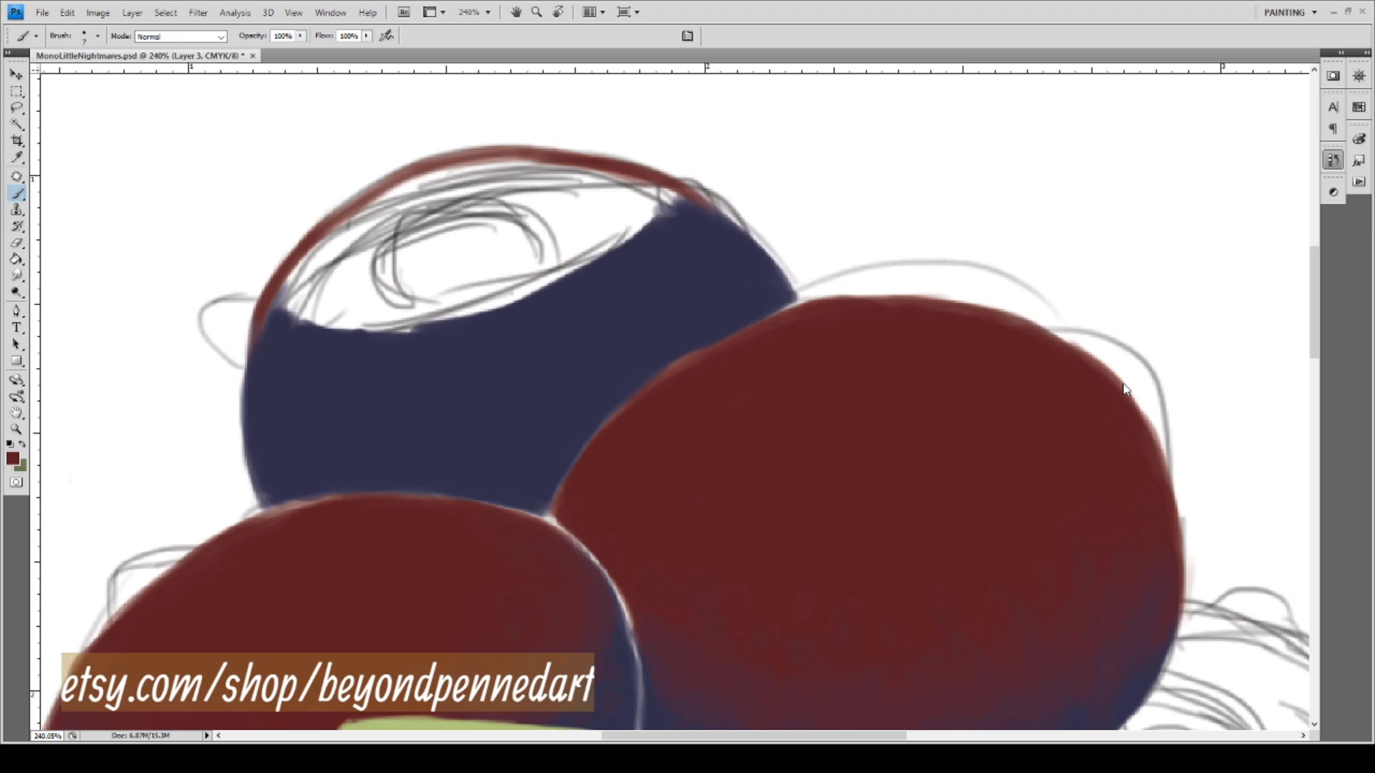
Fill the top lobe's upper area with solid dark red up to its outline, covering the sketched eye.
{"action": "left_click_drag", "start_coordinate": [415, 262], "coordinate": [526, 247]}
{"action": "left_click_drag", "start_coordinate": [387, 280], "coordinate": [534, 258]}
{"action": "mouse_move", "coordinate": [333, 283]}
{"action": "left_mouse_down"}
{"action": "mouse_move", "coordinate": [290, 288]}
{"action": "mouse_move", "coordinate": [430, 301]}
{"action": "mouse_move", "coordinate": [525, 268]}
{"action": "mouse_move", "coordinate": [609, 207]}
{"action": "left_mouse_up"}
{"action": "mouse_move", "coordinate": [530, 265]}
{"action": "left_mouse_down"}
{"action": "mouse_move", "coordinate": [631, 208]}
{"action": "mouse_move", "coordinate": [624, 195]}
{"action": "mouse_move", "coordinate": [467, 196]}
{"action": "mouse_move", "coordinate": [454, 181]}
{"action": "mouse_move", "coordinate": [518, 186]}
{"action": "mouse_move", "coordinate": [403, 207]}
{"action": "mouse_move", "coordinate": [430, 194]}
{"action": "mouse_move", "coordinate": [379, 240]}
{"action": "left_mouse_up"}
{"action": "mouse_move", "coordinate": [430, 185]}
{"action": "left_mouse_down"}
{"action": "mouse_move", "coordinate": [297, 286]}
{"action": "mouse_move", "coordinate": [316, 259]}
{"action": "mouse_move", "coordinate": [372, 286]}
{"action": "mouse_move", "coordinate": [434, 275]}
{"action": "mouse_move", "coordinate": [444, 247]}
{"action": "mouse_move", "coordinate": [505, 297]}
{"action": "mouse_move", "coordinate": [494, 287]}
{"action": "mouse_move", "coordinate": [523, 276]}
{"action": "mouse_move", "coordinate": [544, 226]}
{"action": "mouse_move", "coordinate": [473, 258]}
{"action": "mouse_move", "coordinate": [501, 237]}
{"action": "mouse_move", "coordinate": [401, 225]}
{"action": "mouse_move", "coordinate": [558, 209]}
{"action": "mouse_move", "coordinate": [473, 230]}
{"action": "mouse_move", "coordinate": [623, 204]}
{"action": "mouse_move", "coordinate": [594, 211]}
{"action": "mouse_move", "coordinate": [552, 173]}
{"action": "mouse_move", "coordinate": [515, 204]}
{"action": "left_mouse_up"}
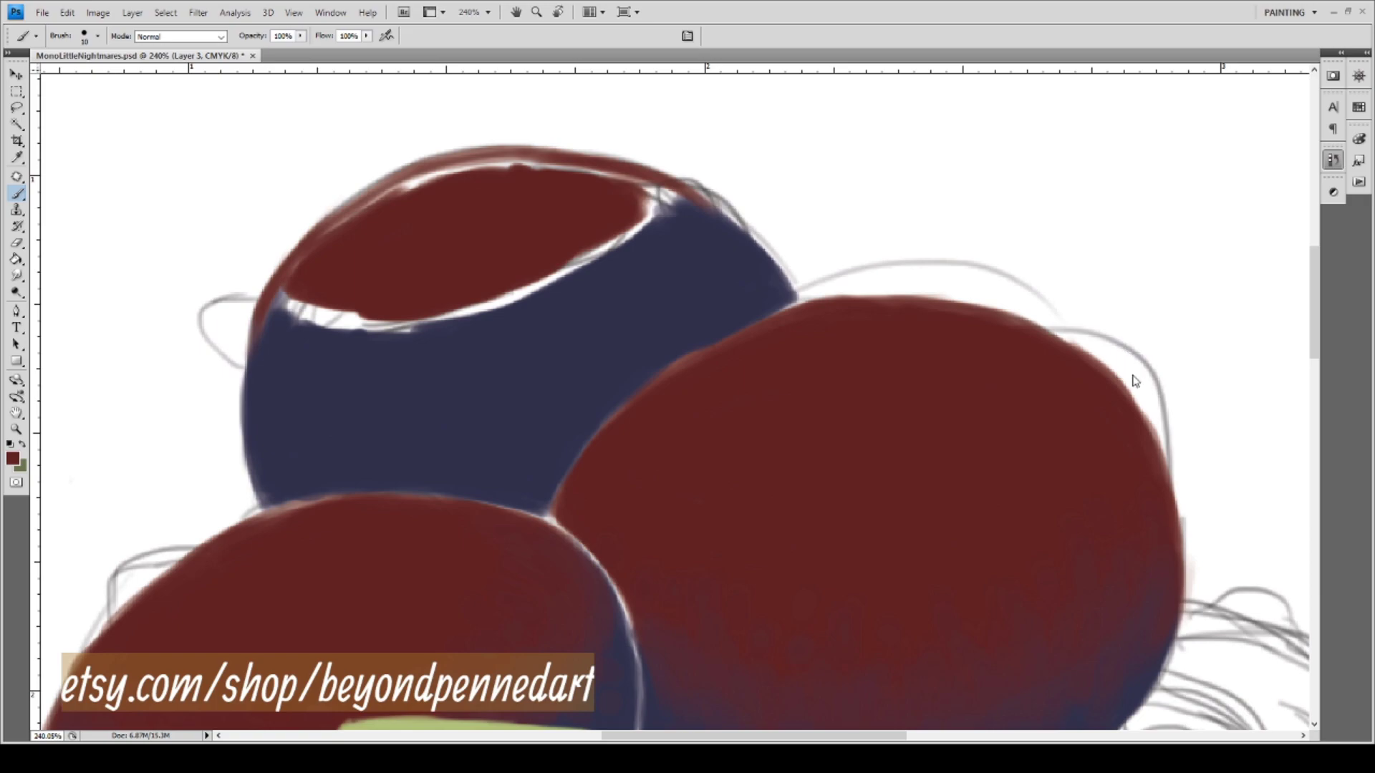
{"action": "mouse_move", "coordinate": [286, 286]}
{"action": "left_mouse_down"}
{"action": "mouse_move", "coordinate": [351, 231]}
{"action": "mouse_move", "coordinate": [287, 280]}
{"action": "mouse_move", "coordinate": [385, 218]}
{"action": "mouse_move", "coordinate": [479, 198]}
{"action": "mouse_move", "coordinate": [291, 261]}
{"action": "mouse_move", "coordinate": [408, 193]}
{"action": "mouse_move", "coordinate": [324, 240]}
{"action": "left_mouse_up"}
{"action": "mouse_move", "coordinate": [434, 175]}
{"action": "left_mouse_down"}
{"action": "mouse_move", "coordinate": [326, 235]}
{"action": "mouse_move", "coordinate": [512, 165]}
{"action": "mouse_move", "coordinate": [409, 187]}
{"action": "mouse_move", "coordinate": [533, 172]}
{"action": "mouse_move", "coordinate": [504, 170]}
{"action": "mouse_move", "coordinate": [553, 189]}
{"action": "mouse_move", "coordinate": [490, 168]}
{"action": "mouse_move", "coordinate": [646, 191]}
{"action": "mouse_move", "coordinate": [523, 164]}
{"action": "left_mouse_up"}
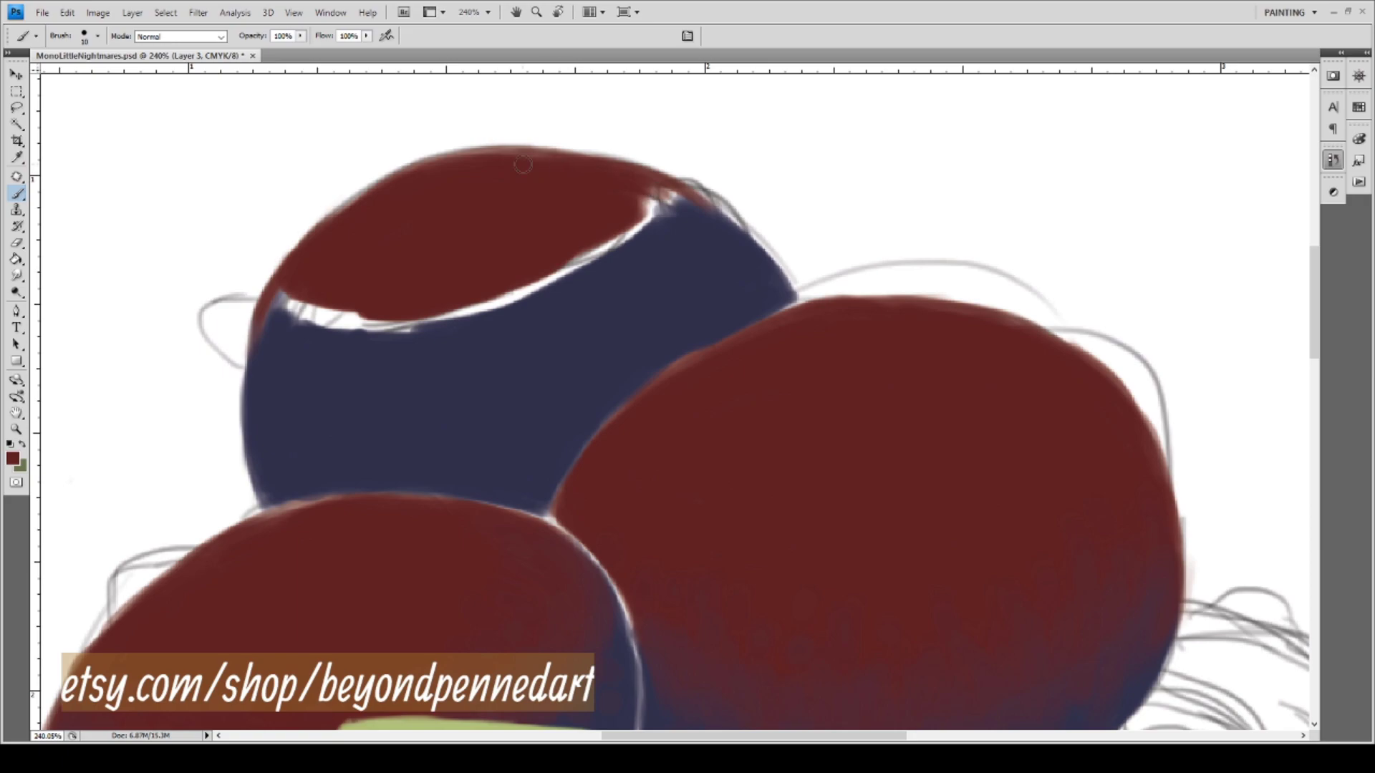
{"action": "mouse_move", "coordinate": [607, 177]}
{"action": "left_mouse_down"}
{"action": "mouse_move", "coordinate": [703, 210]}
{"action": "mouse_move", "coordinate": [638, 183]}
{"action": "mouse_move", "coordinate": [663, 195]}
{"action": "left_mouse_up"}
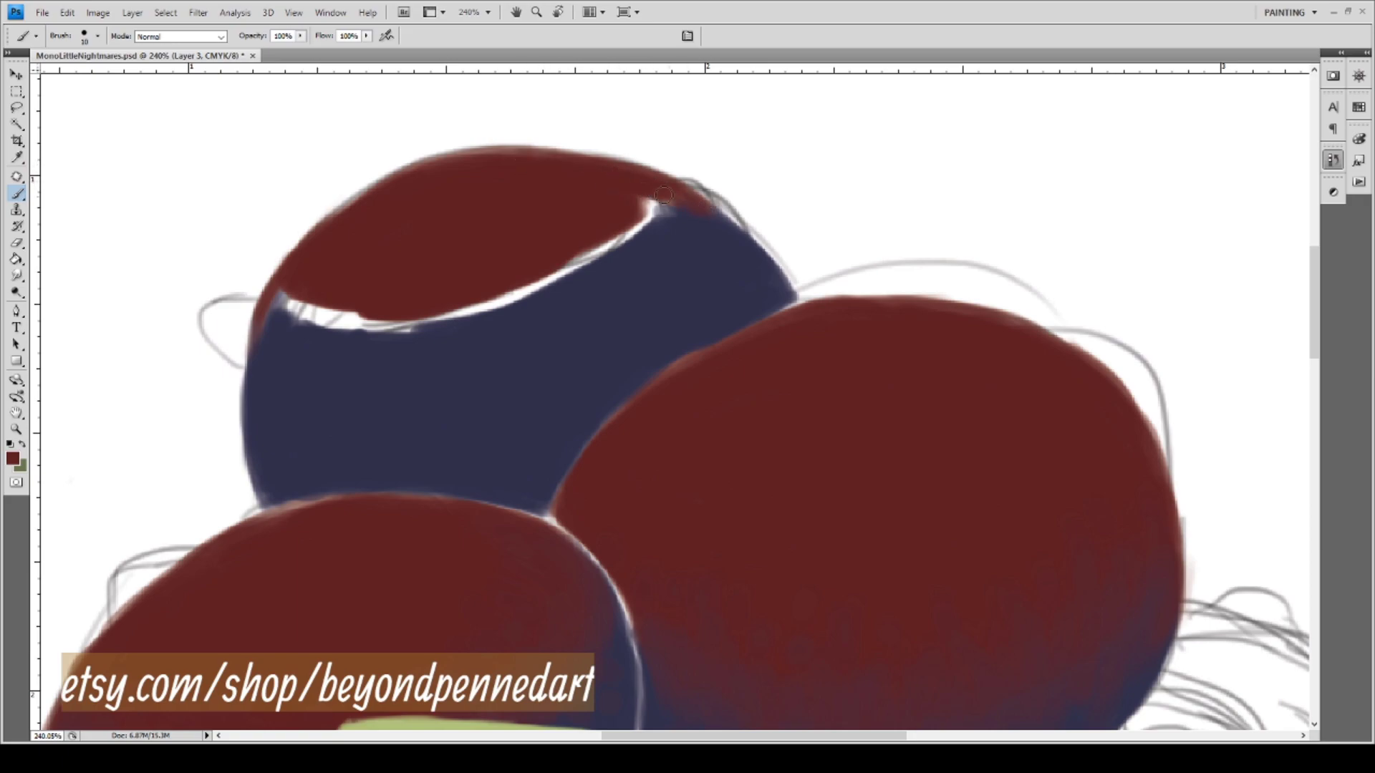
Paint jagged dark red strokes down into the top lobe's navy, covering the white gap between the two colors.
{"action": "mouse_move", "coordinate": [741, 246]}
{"action": "left_mouse_down"}
{"action": "mouse_move", "coordinate": [666, 190]}
{"action": "mouse_move", "coordinate": [710, 231]}
{"action": "mouse_move", "coordinate": [614, 190]}
{"action": "mouse_move", "coordinate": [674, 230]}
{"action": "mouse_move", "coordinate": [607, 190]}
{"action": "mouse_move", "coordinate": [646, 190]}
{"action": "mouse_move", "coordinate": [690, 225]}
{"action": "mouse_move", "coordinate": [648, 221]}
{"action": "mouse_move", "coordinate": [674, 250]}
{"action": "mouse_move", "coordinate": [607, 201]}
{"action": "mouse_move", "coordinate": [632, 199]}
{"action": "mouse_move", "coordinate": [610, 197]}
{"action": "mouse_move", "coordinate": [651, 262]}
{"action": "left_mouse_up"}
{"action": "mouse_move", "coordinate": [619, 209]}
{"action": "left_mouse_down"}
{"action": "mouse_move", "coordinate": [589, 209]}
{"action": "mouse_move", "coordinate": [586, 221]}
{"action": "mouse_move", "coordinate": [655, 253]}
{"action": "mouse_move", "coordinate": [612, 233]}
{"action": "mouse_move", "coordinate": [641, 250]}
{"action": "mouse_move", "coordinate": [624, 283]}
{"action": "left_mouse_up"}
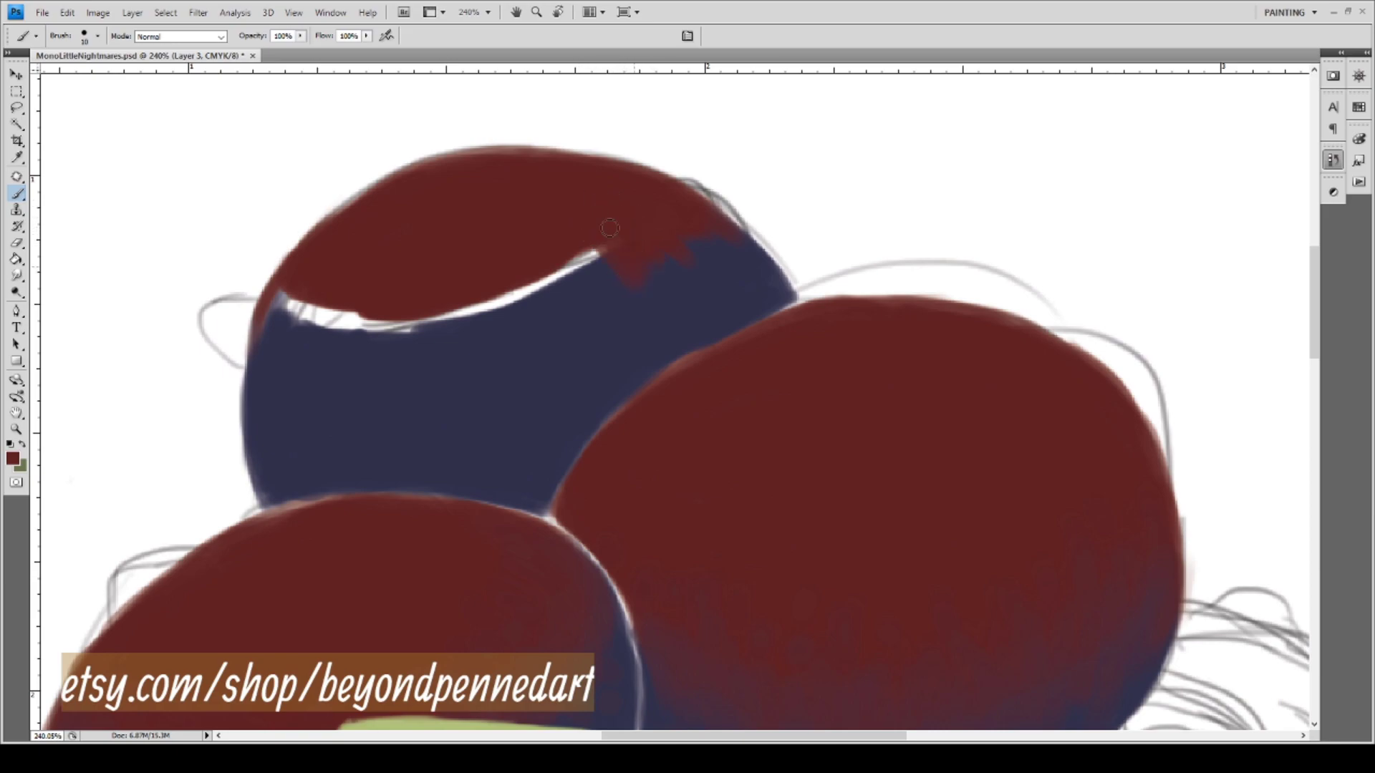
{"action": "mouse_move", "coordinate": [592, 217]}
{"action": "left_mouse_down"}
{"action": "mouse_move", "coordinate": [600, 252]}
{"action": "mouse_move", "coordinate": [588, 235]}
{"action": "mouse_move", "coordinate": [555, 244]}
{"action": "mouse_move", "coordinate": [579, 261]}
{"action": "mouse_move", "coordinate": [567, 274]}
{"action": "mouse_move", "coordinate": [550, 243]}
{"action": "mouse_move", "coordinate": [551, 281]}
{"action": "mouse_move", "coordinate": [577, 259]}
{"action": "mouse_move", "coordinate": [528, 252]}
{"action": "mouse_move", "coordinate": [568, 262]}
{"action": "mouse_move", "coordinate": [545, 306]}
{"action": "mouse_move", "coordinate": [529, 272]}
{"action": "mouse_move", "coordinate": [539, 307]}
{"action": "mouse_move", "coordinate": [517, 278]}
{"action": "mouse_move", "coordinate": [548, 285]}
{"action": "mouse_move", "coordinate": [508, 300]}
{"action": "mouse_move", "coordinate": [528, 343]}
{"action": "left_mouse_up"}
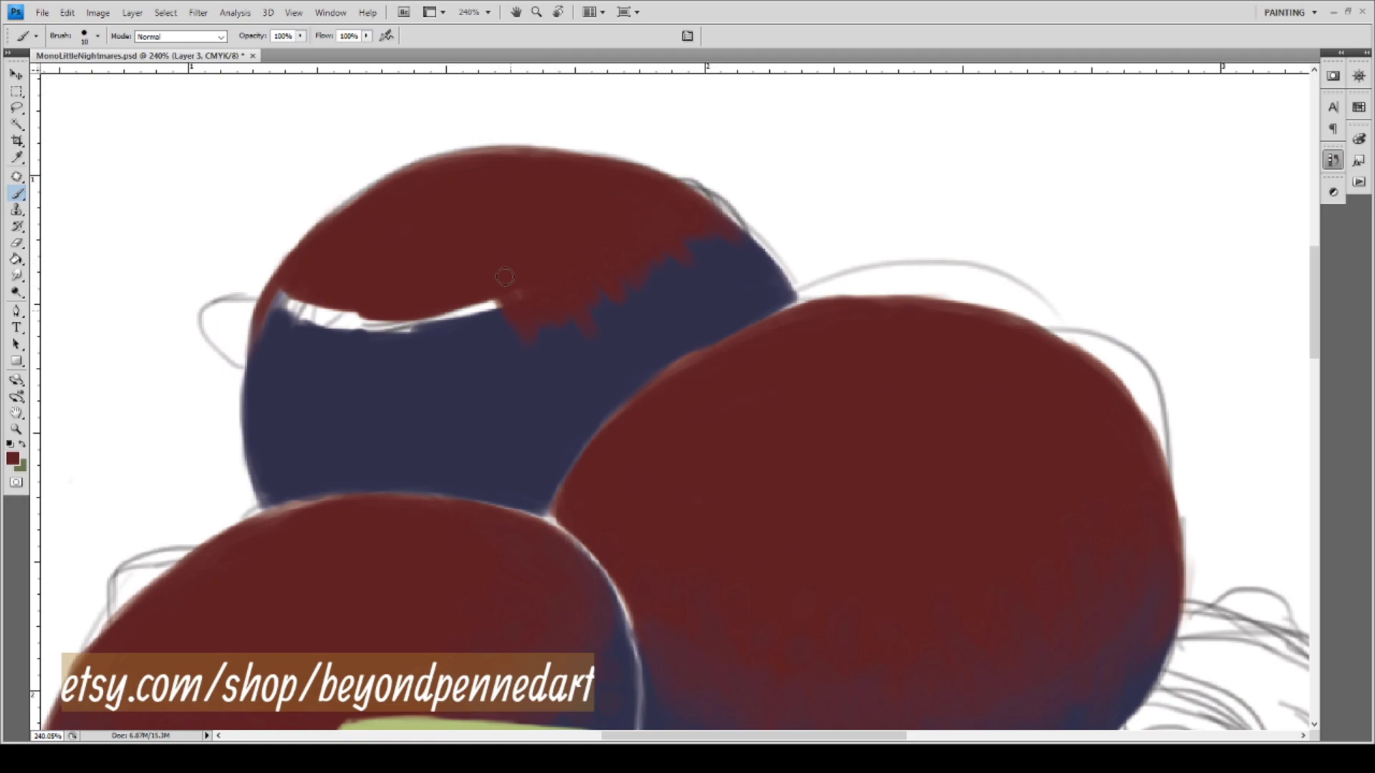
{"action": "mouse_move", "coordinate": [479, 303]}
{"action": "left_mouse_down"}
{"action": "mouse_move", "coordinate": [494, 338]}
{"action": "mouse_move", "coordinate": [505, 329]}
{"action": "mouse_move", "coordinate": [507, 314]}
{"action": "mouse_move", "coordinate": [464, 308]}
{"action": "mouse_move", "coordinate": [477, 351]}
{"action": "mouse_move", "coordinate": [481, 295]}
{"action": "mouse_move", "coordinate": [494, 306]}
{"action": "mouse_move", "coordinate": [460, 278]}
{"action": "mouse_move", "coordinate": [440, 357]}
{"action": "mouse_move", "coordinate": [447, 325]}
{"action": "mouse_move", "coordinate": [430, 320]}
{"action": "mouse_move", "coordinate": [446, 288]}
{"action": "left_mouse_up"}
{"action": "mouse_move", "coordinate": [424, 347]}
{"action": "left_mouse_down"}
{"action": "mouse_move", "coordinate": [393, 352]}
{"action": "mouse_move", "coordinate": [385, 328]}
{"action": "left_mouse_up"}
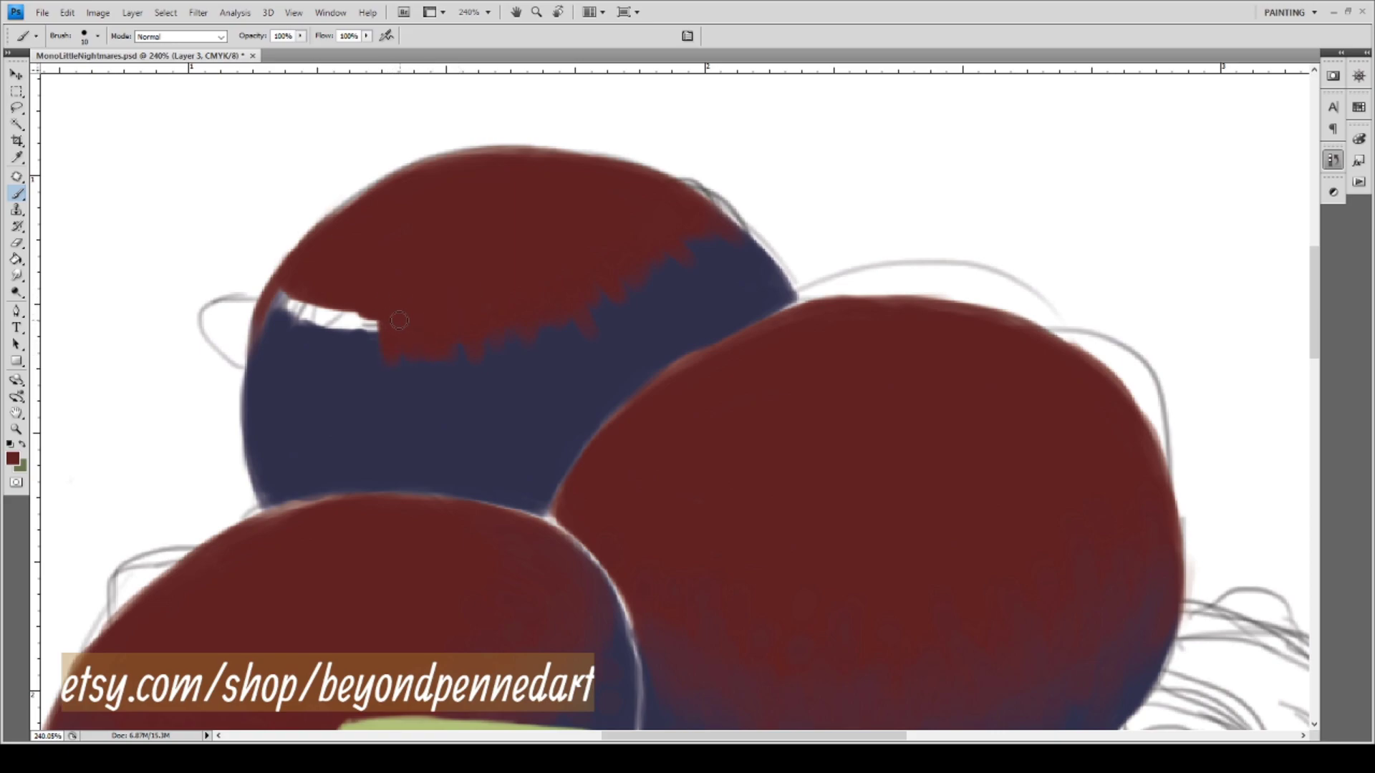
{"action": "mouse_move", "coordinate": [280, 309]}
{"action": "left_mouse_down"}
{"action": "mouse_move", "coordinate": [266, 351]}
{"action": "mouse_move", "coordinate": [282, 284]}
{"action": "left_mouse_up"}
{"action": "mouse_move", "coordinate": [262, 357]}
{"action": "left_mouse_down"}
{"action": "mouse_move", "coordinate": [295, 282]}
{"action": "mouse_move", "coordinate": [285, 337]}
{"action": "mouse_move", "coordinate": [283, 304]}
{"action": "mouse_move", "coordinate": [292, 298]}
{"action": "mouse_move", "coordinate": [297, 331]}
{"action": "mouse_move", "coordinate": [310, 290]}
{"action": "mouse_move", "coordinate": [308, 342]}
{"action": "mouse_move", "coordinate": [300, 309]}
{"action": "mouse_move", "coordinate": [320, 284]}
{"action": "mouse_move", "coordinate": [329, 353]}
{"action": "mouse_move", "coordinate": [333, 304]}
{"action": "mouse_move", "coordinate": [322, 328]}
{"action": "mouse_move", "coordinate": [310, 287]}
{"action": "mouse_move", "coordinate": [332, 348]}
{"action": "mouse_move", "coordinate": [344, 303]}
{"action": "mouse_move", "coordinate": [342, 353]}
{"action": "mouse_move", "coordinate": [337, 319]}
{"action": "mouse_move", "coordinate": [358, 357]}
{"action": "mouse_move", "coordinate": [366, 305]}
{"action": "mouse_move", "coordinate": [364, 351]}
{"action": "left_mouse_up"}
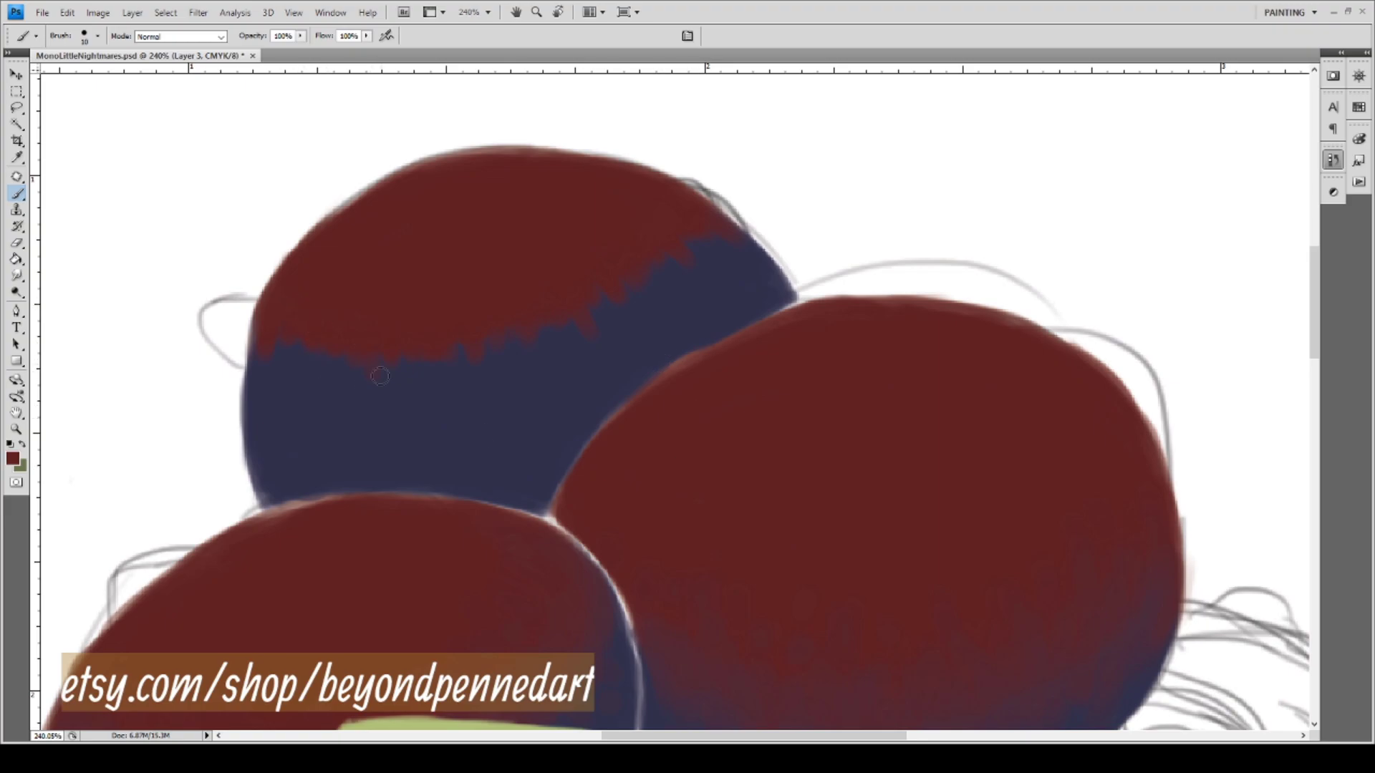
Sample a purple transition shade from the left lobe and blend it along the top lobe's red-to-navy boundary.
{"action": "left_click_drag", "start_coordinate": [456, 401], "coordinate": [542, 233]}
{"action": "left_click_drag", "start_coordinate": [374, 424], "coordinate": [466, 230]}
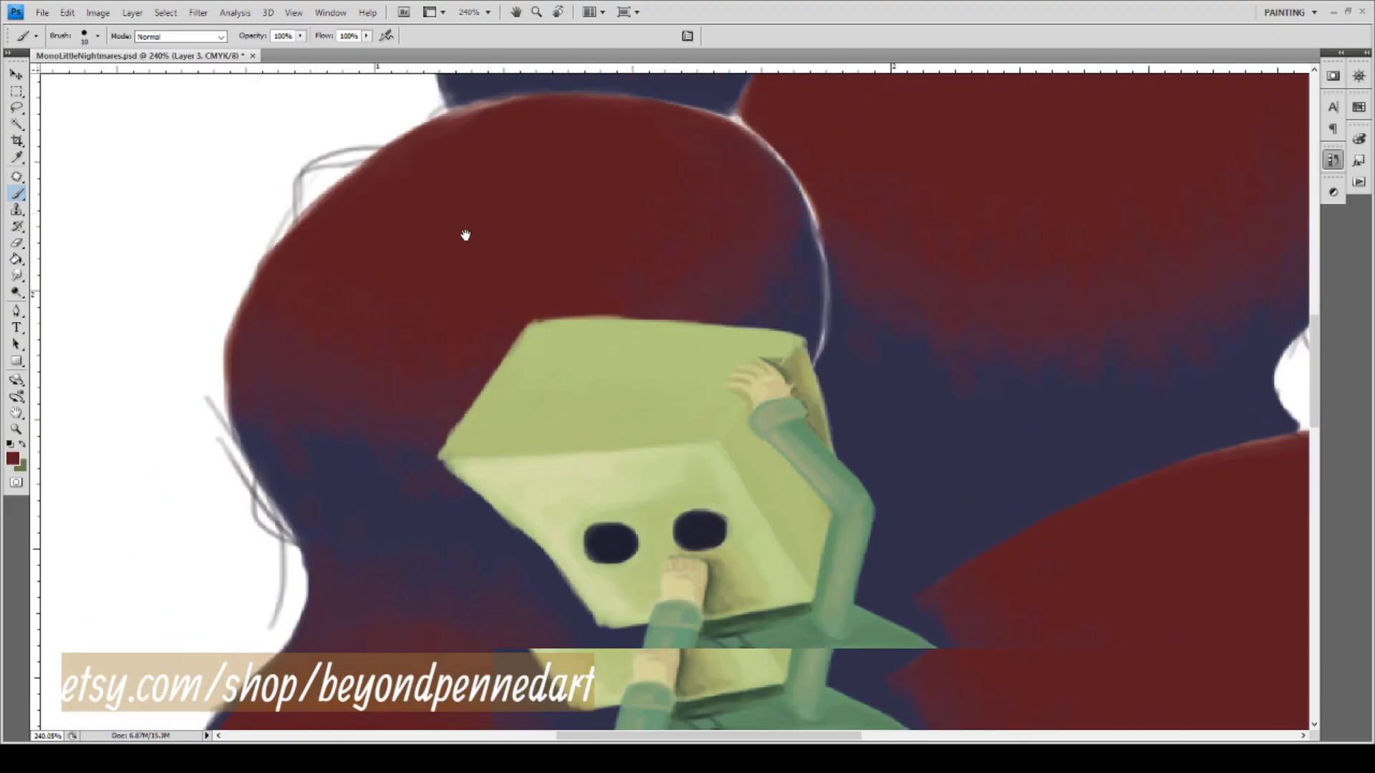
{"action": "key", "text": "i"}
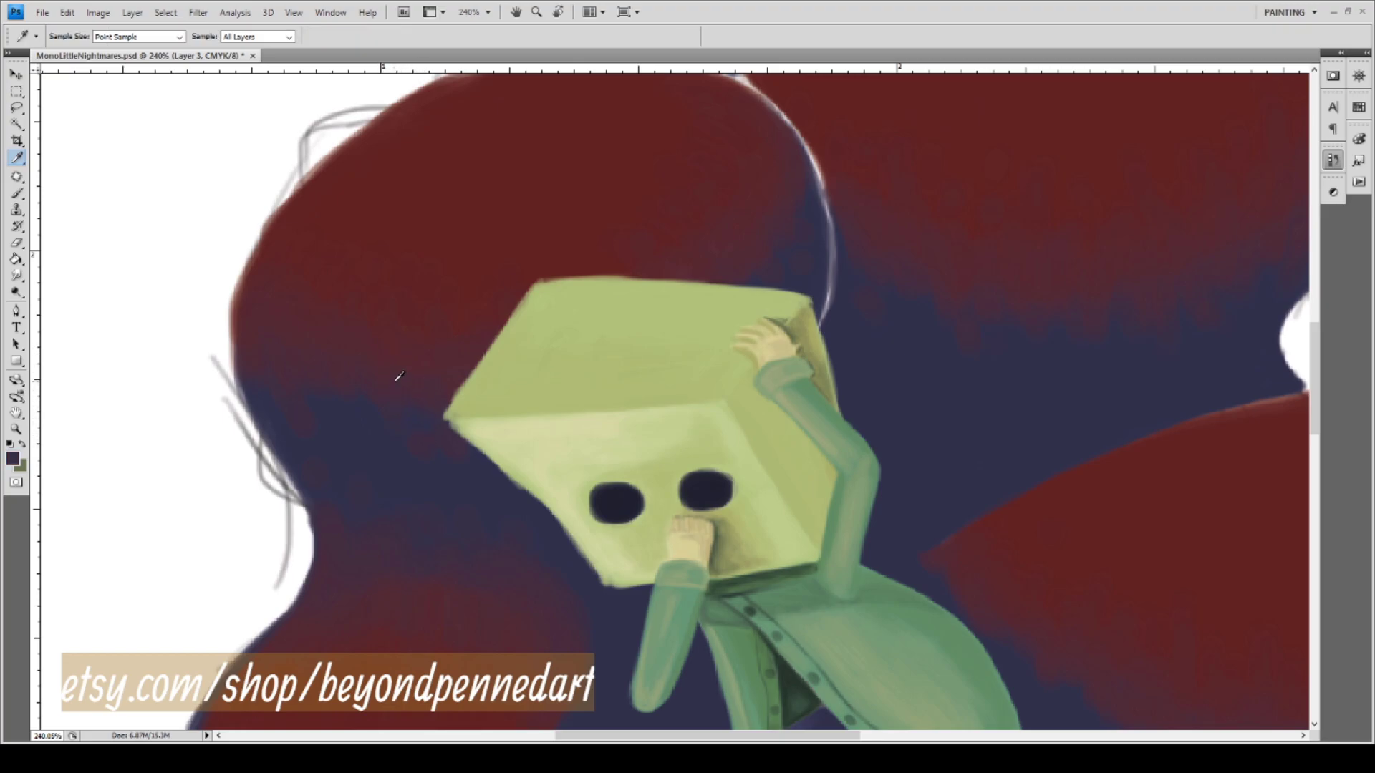
{"action": "left_click_drag", "start_coordinate": [417, 369], "coordinate": [319, 507]}
{"action": "left_click_drag", "start_coordinate": [405, 265], "coordinate": [377, 482]}
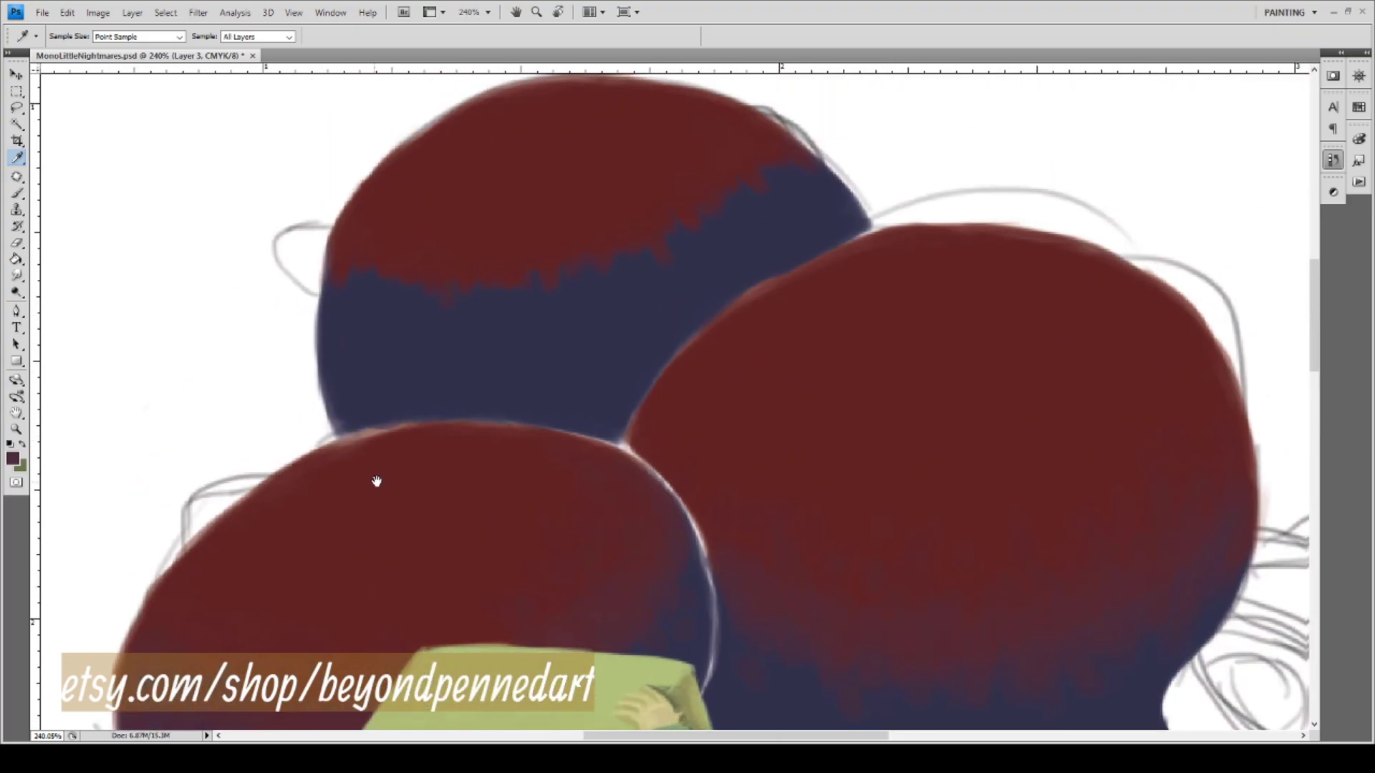
{"action": "key", "text": "b"}
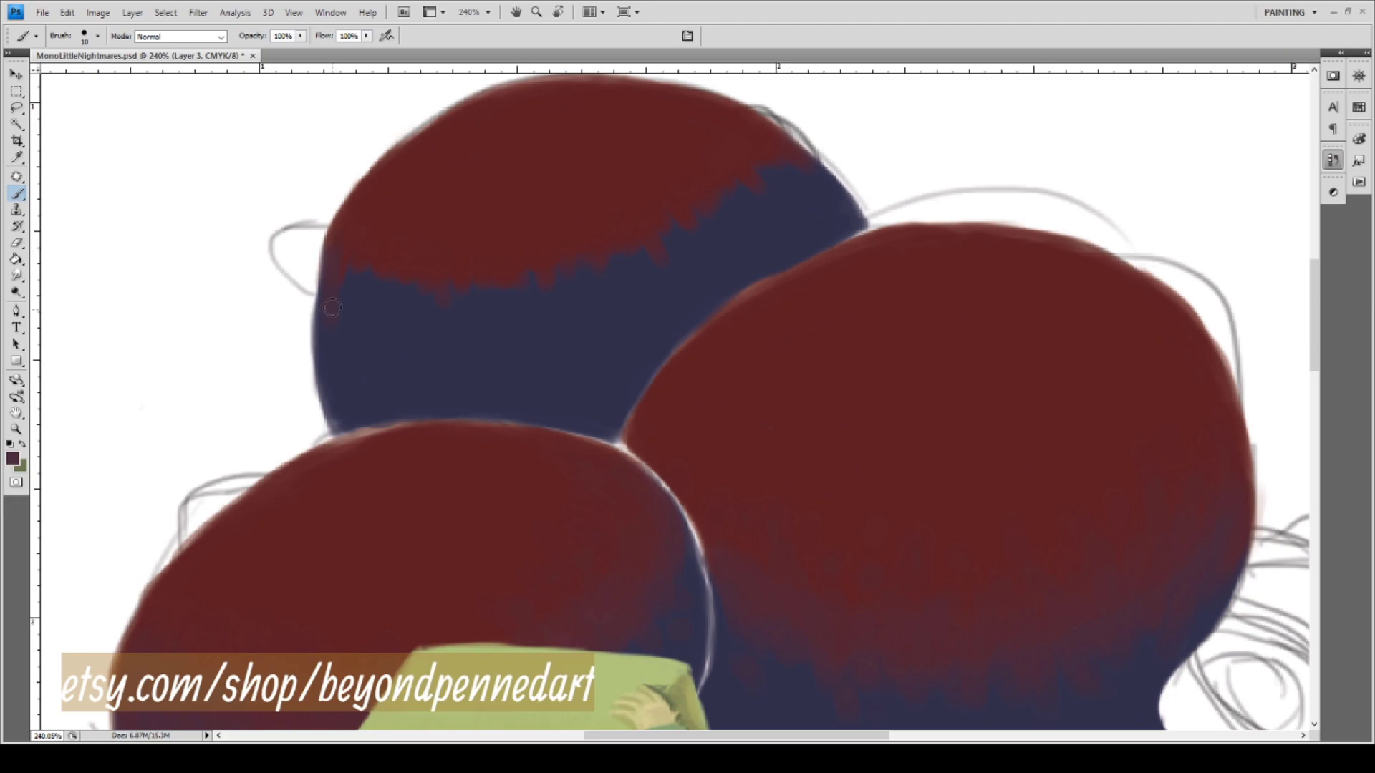
{"action": "mouse_move", "coordinate": [371, 275]}
{"action": "left_mouse_down"}
{"action": "mouse_move", "coordinate": [398, 243]}
{"action": "mouse_move", "coordinate": [453, 274]}
{"action": "mouse_move", "coordinate": [416, 250]}
{"action": "mouse_move", "coordinate": [401, 292]}
{"action": "left_mouse_up"}
{"action": "left_click_drag", "start_coordinate": [458, 256], "coordinate": [469, 306]}
{"action": "left_click_drag", "start_coordinate": [577, 245], "coordinate": [560, 266]}
Sample a redder transition shade from the painted lobes and soften the top lobe's gradient toward its upper right edge.
{"action": "left_click_drag", "start_coordinate": [590, 485], "coordinate": [602, 258]}
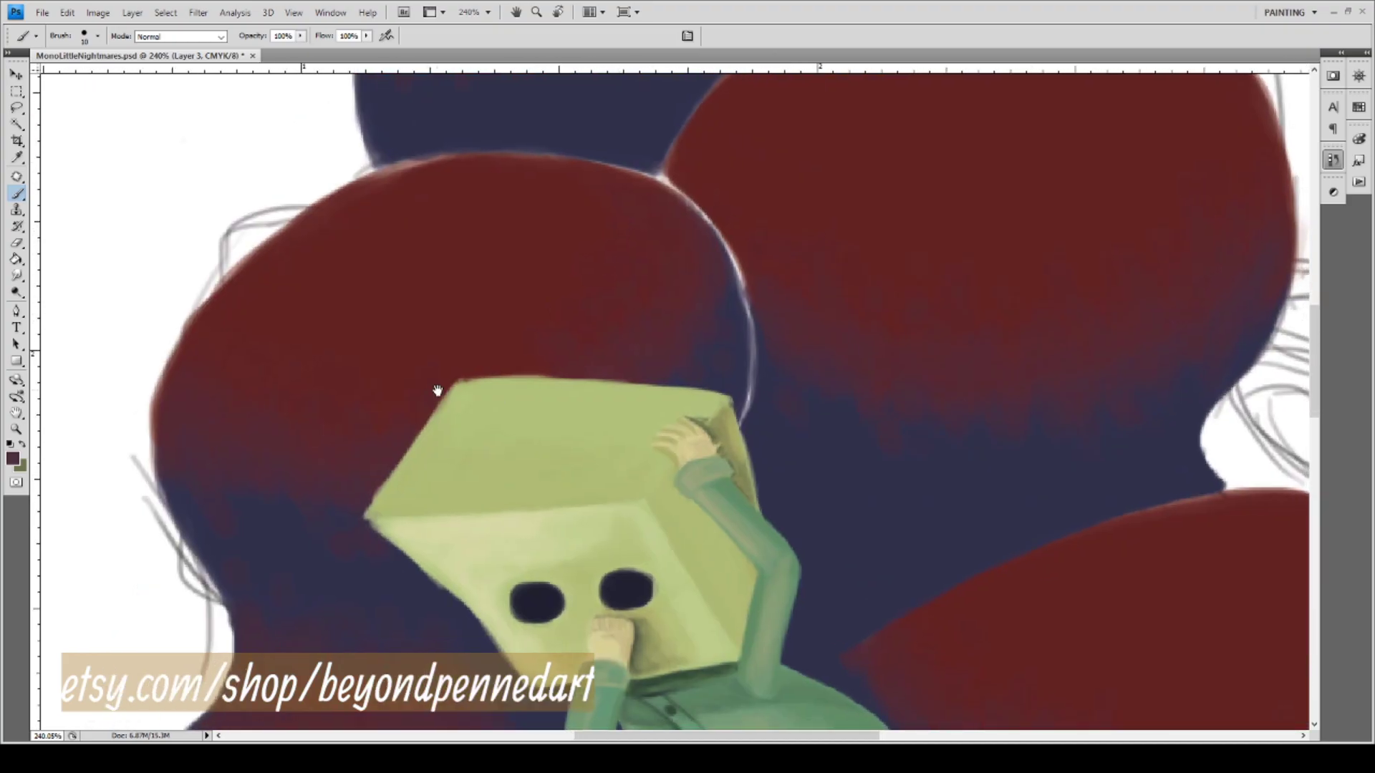
{"action": "left_click_drag", "start_coordinate": [439, 390], "coordinate": [441, 376]}
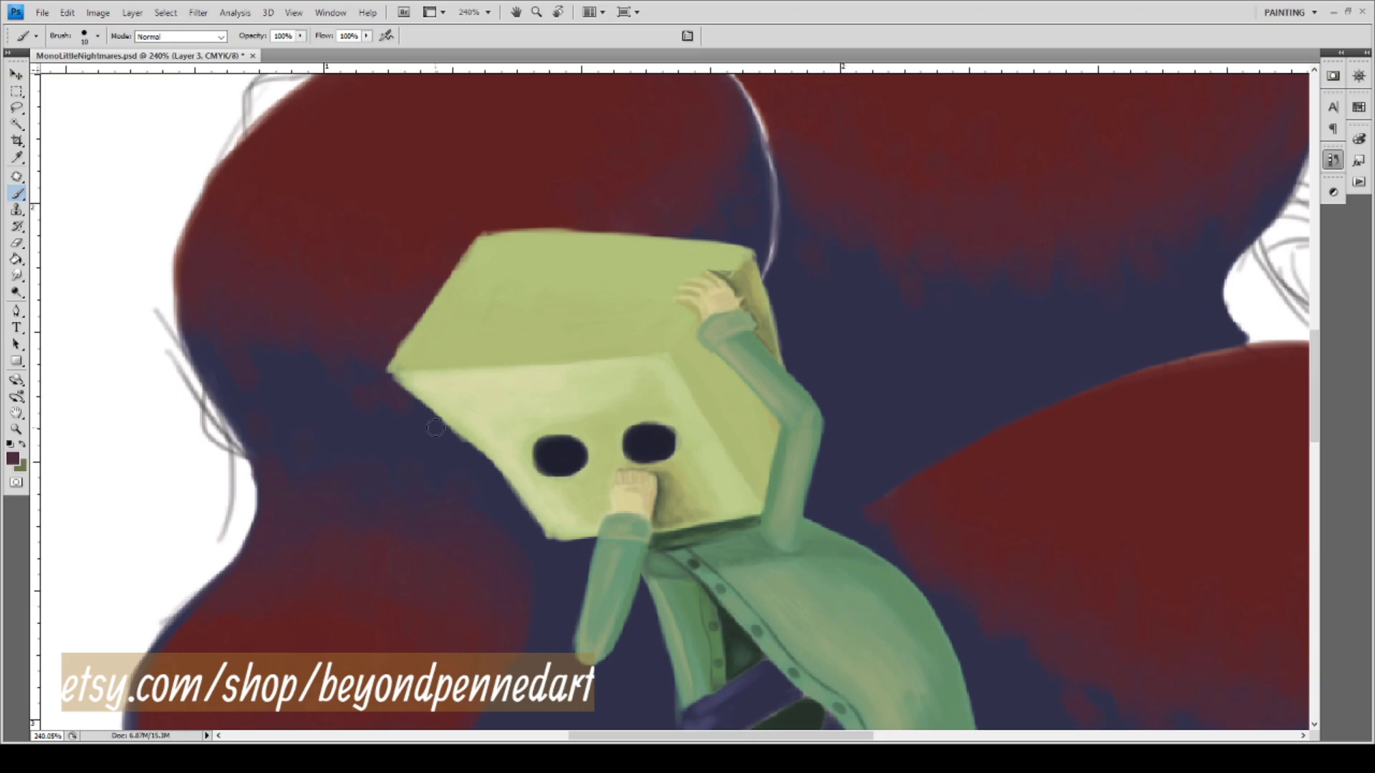
{"action": "key", "text": "i"}
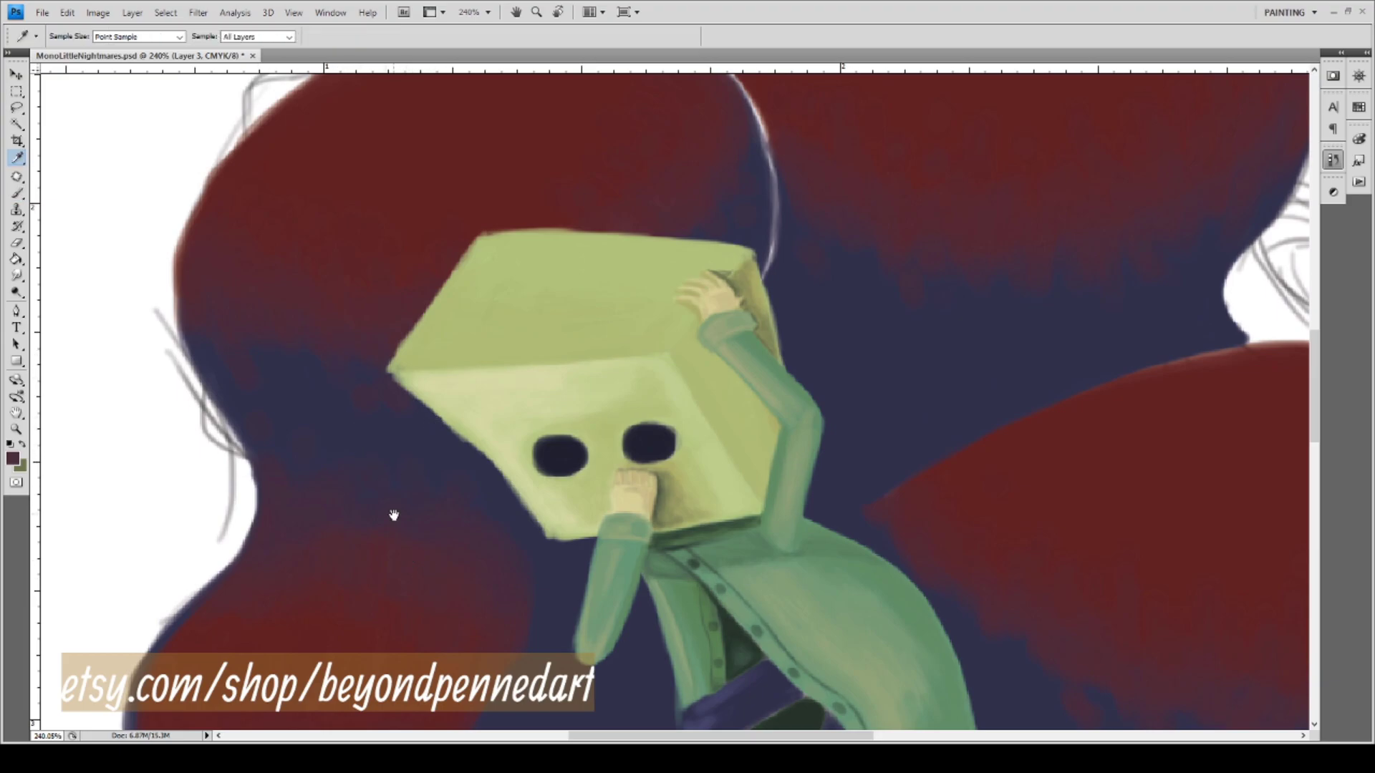
{"action": "left_click_drag", "start_coordinate": [430, 380], "coordinate": [417, 420]}
{"action": "left_click_drag", "start_coordinate": [482, 139], "coordinate": [356, 540]}
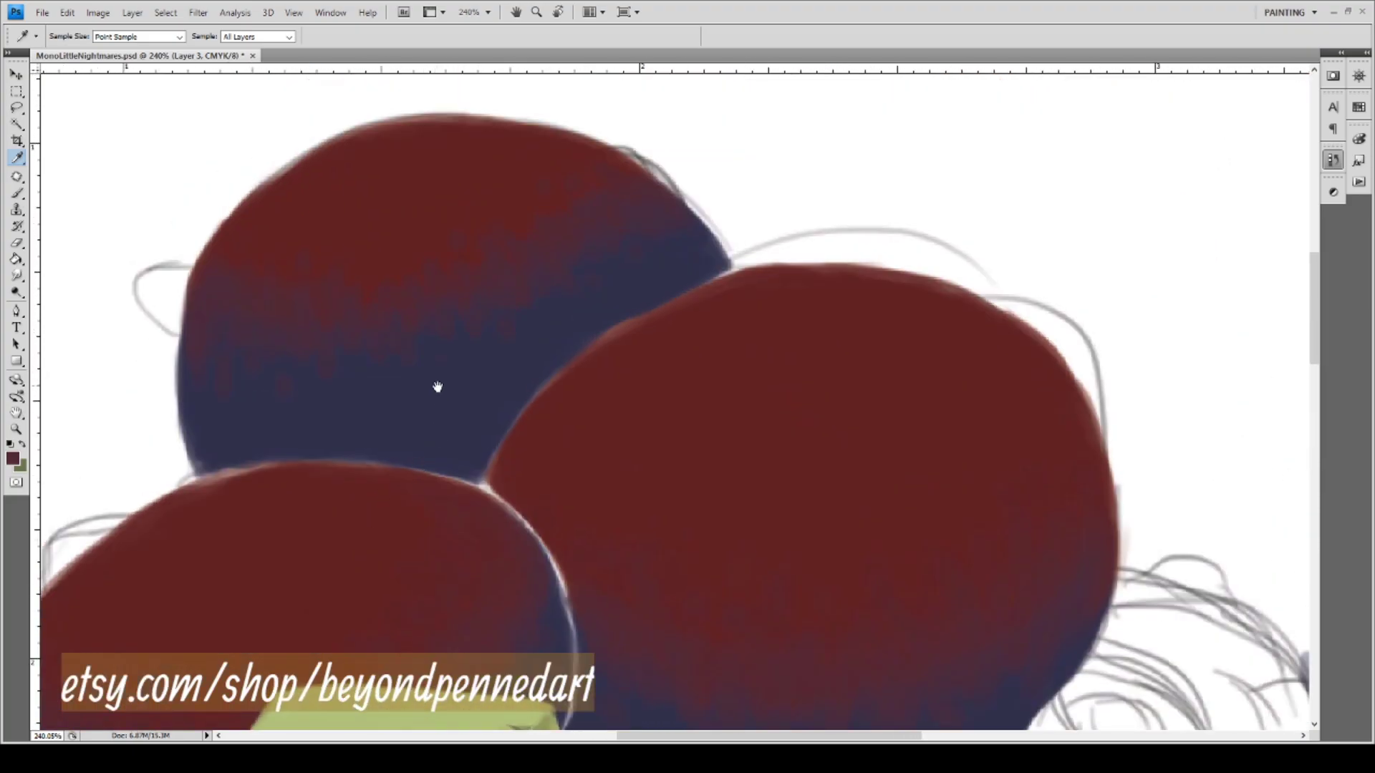
{"action": "left_click_drag", "start_coordinate": [438, 387], "coordinate": [457, 439]}
{"action": "key", "text": "b"}
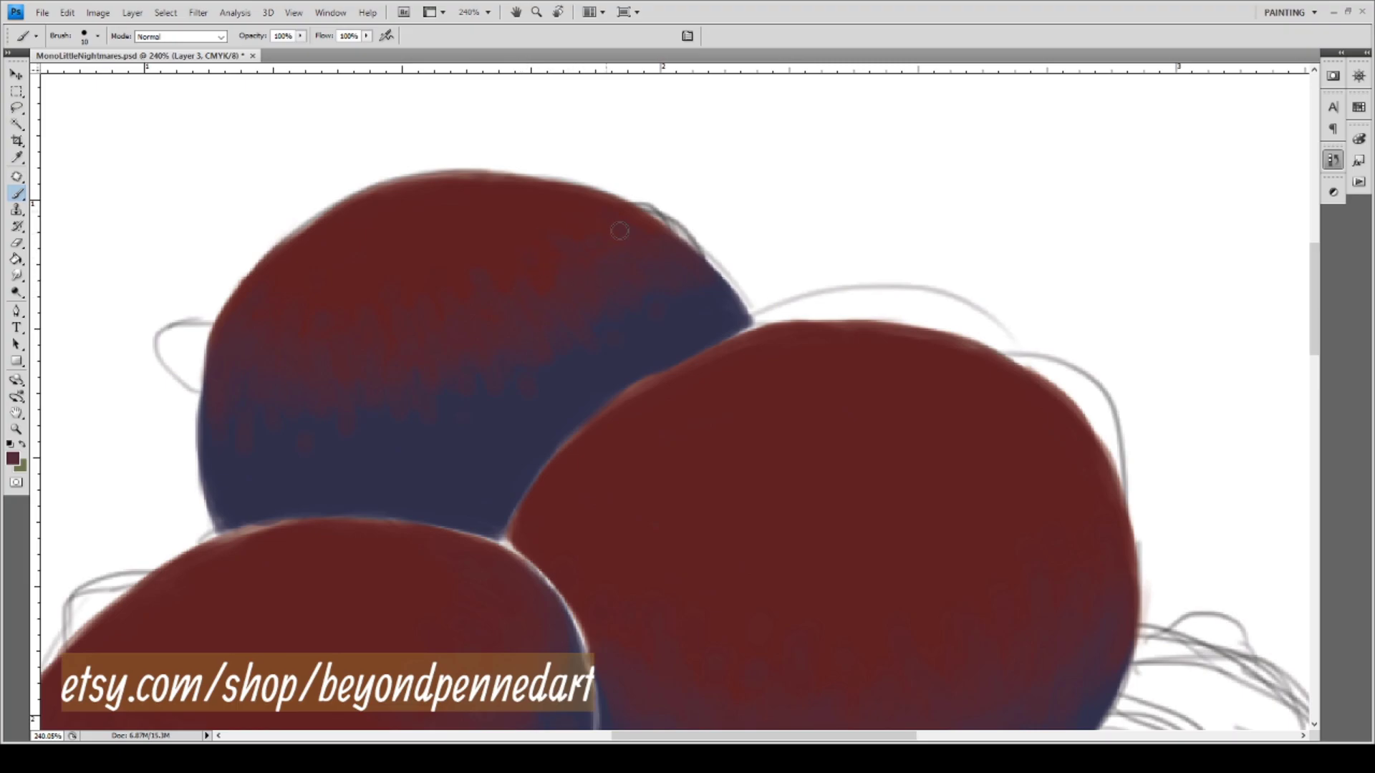
{"action": "left_click_drag", "start_coordinate": [427, 456], "coordinate": [399, 270]}
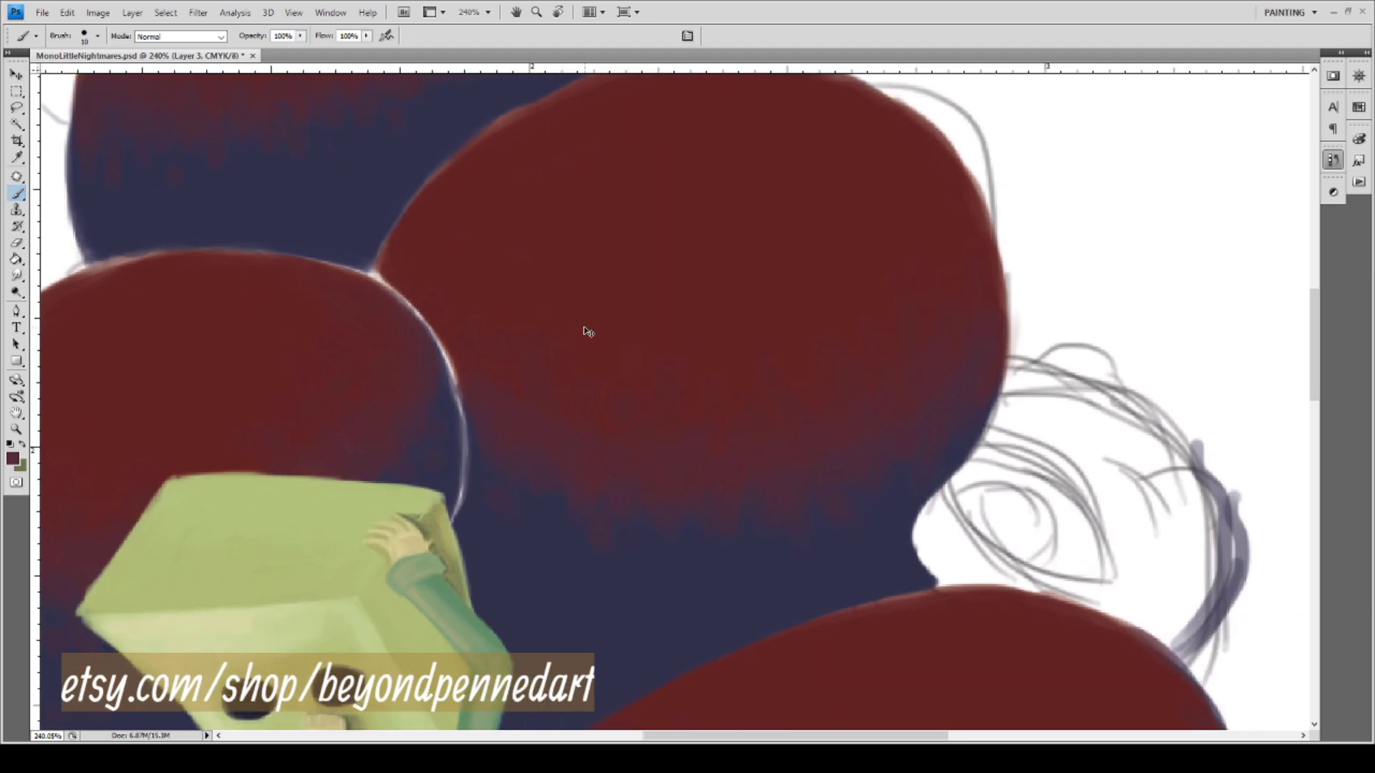
Sample the navy, reduce the brush size to 6, and trace the inner and lower borders of the unpainted right lobe sketch.
{"action": "key", "text": "ctrl+0"}
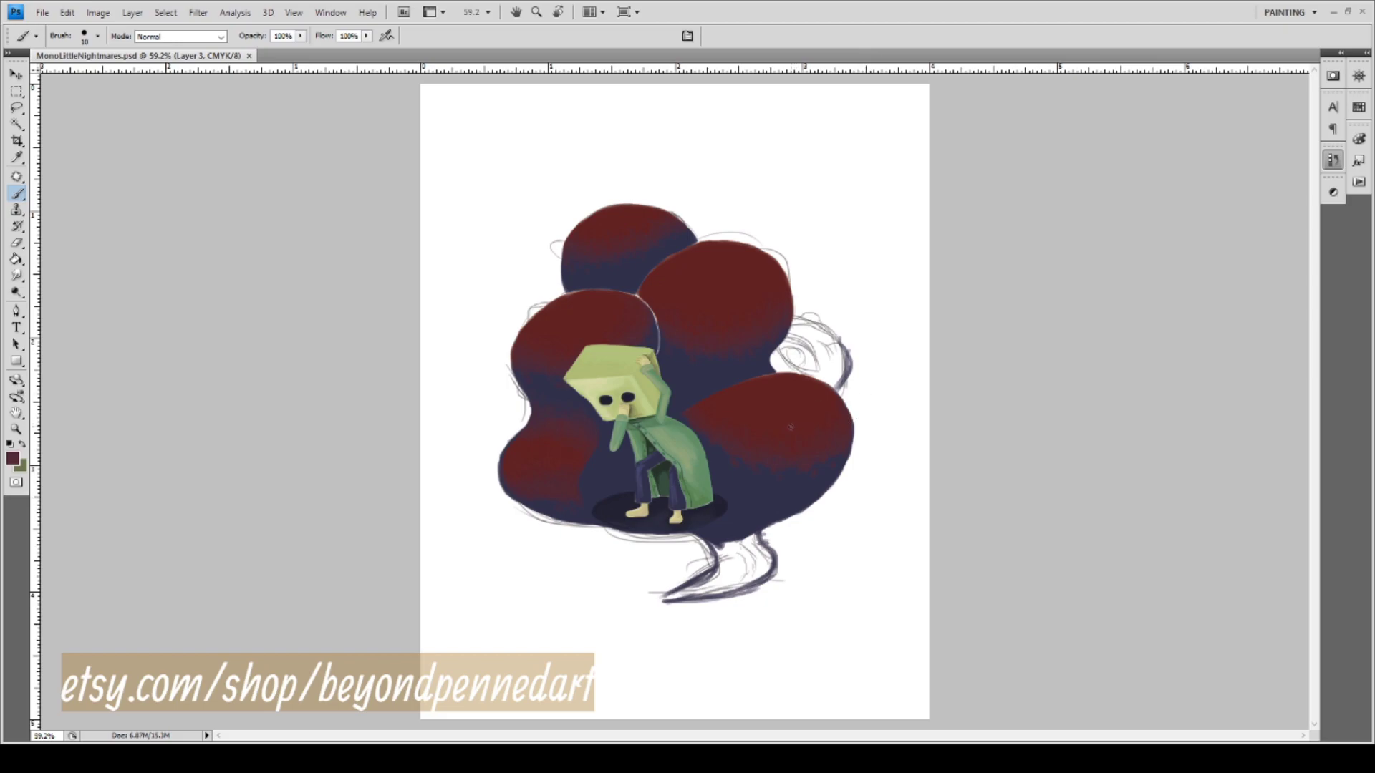
{"action": "key", "text": "i"}
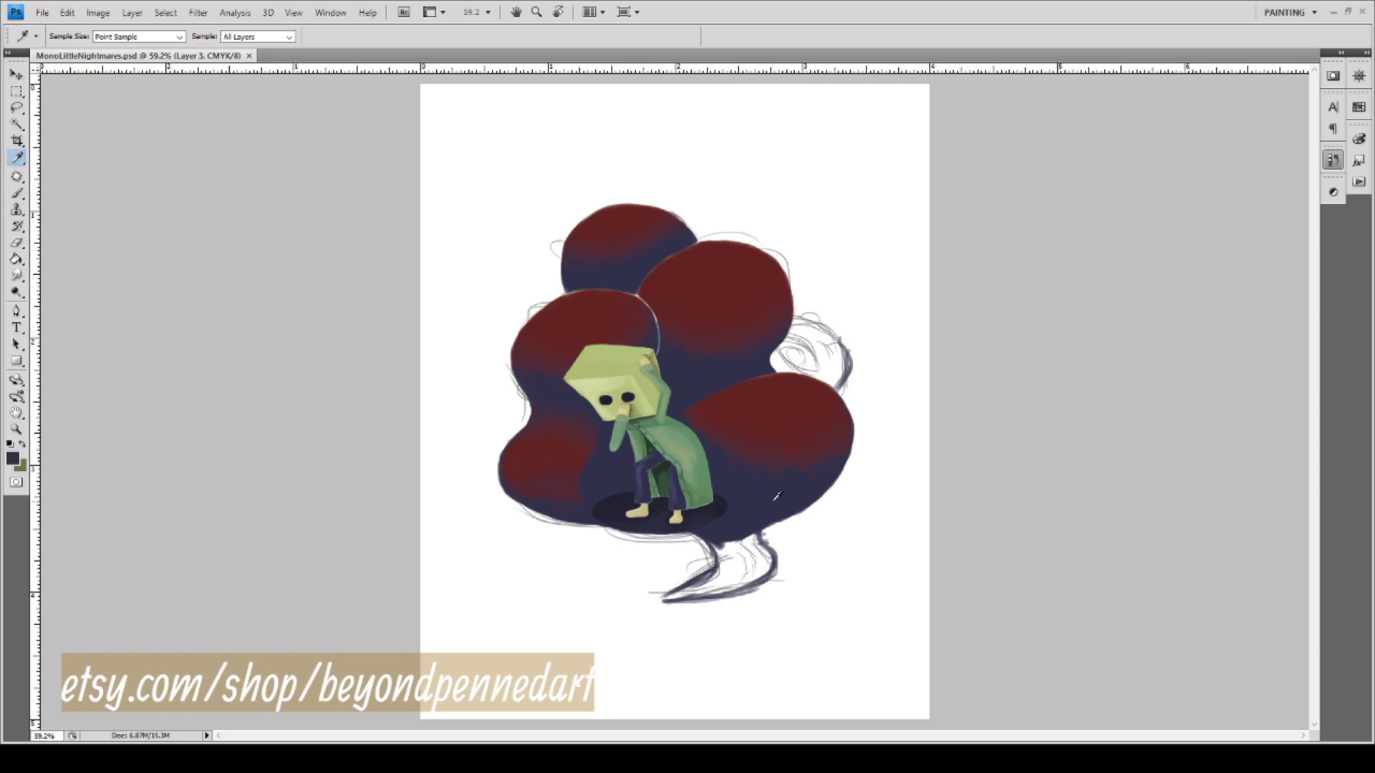
{"action": "key", "text": "b"}
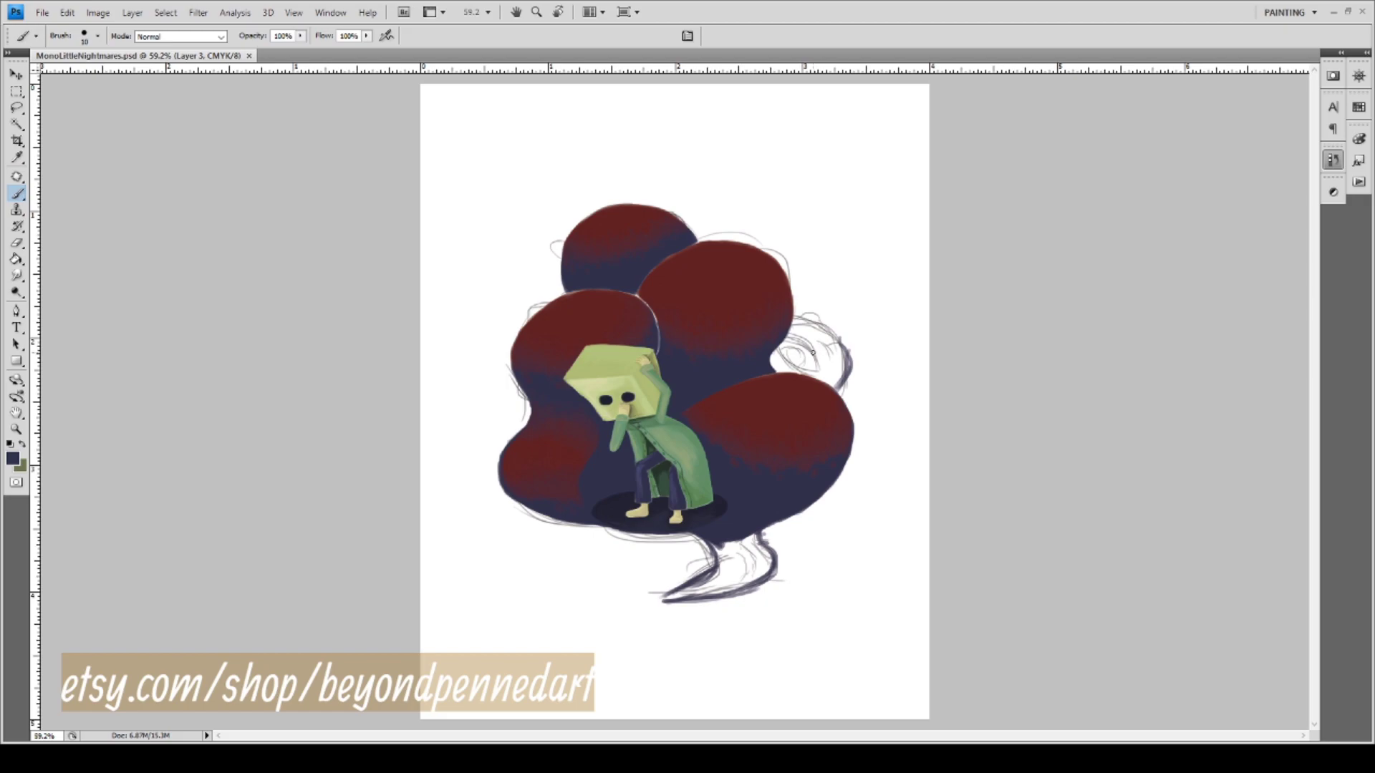
{"action": "key", "text": "z"}
{"action": "mouse_move", "coordinate": [742, 307]}
{"action": "left_mouse_down"}
{"action": "mouse_move", "coordinate": [896, 479]}
{"action": "mouse_move", "coordinate": [862, 491]}
{"action": "left_mouse_up"}
{"action": "mouse_move", "coordinate": [719, 441]}
{"action": "left_mouse_down"}
{"action": "mouse_move", "coordinate": [667, 494]}
{"action": "mouse_move", "coordinate": [592, 538]}
{"action": "left_mouse_up"}
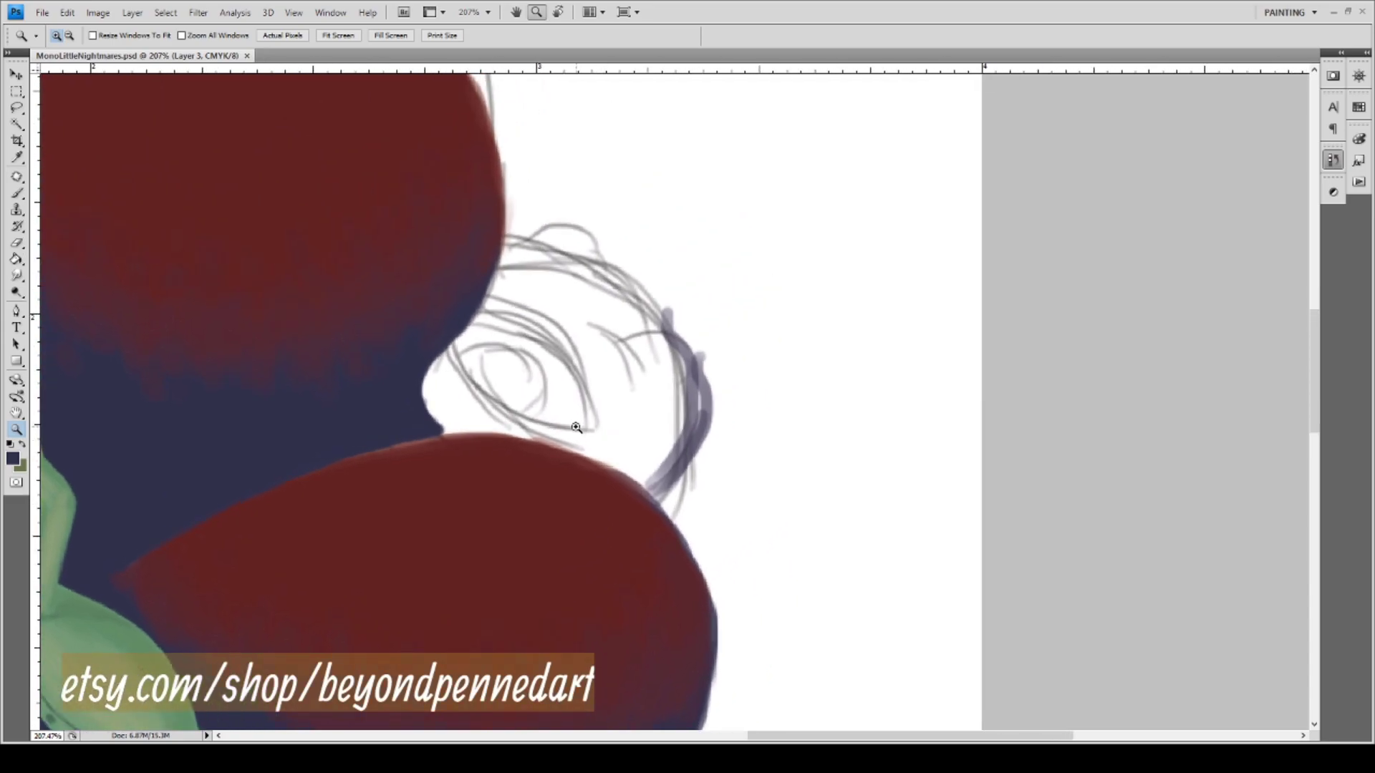
{"action": "key", "text": "b"}
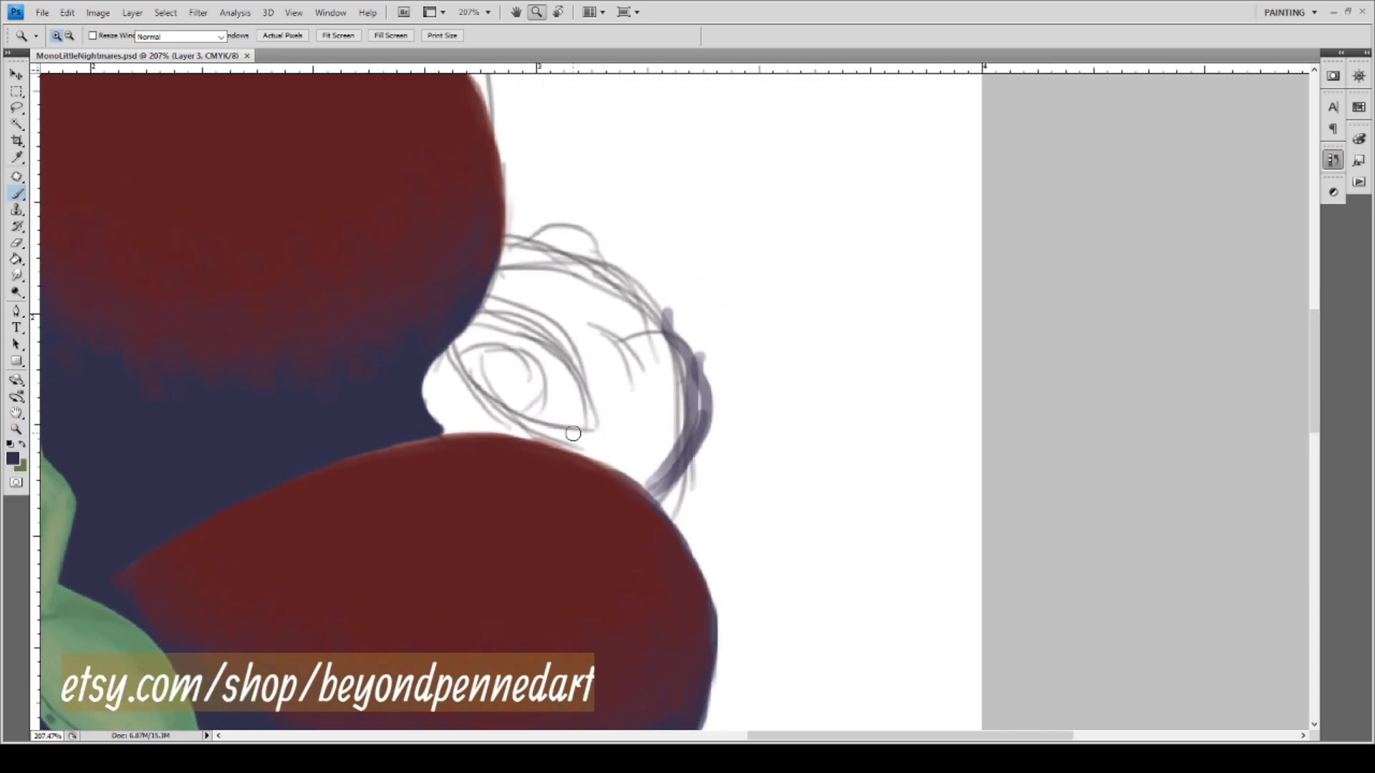
{"action": "key", "text": "bracketleft"}
{"action": "key", "text": "bracketleft"}
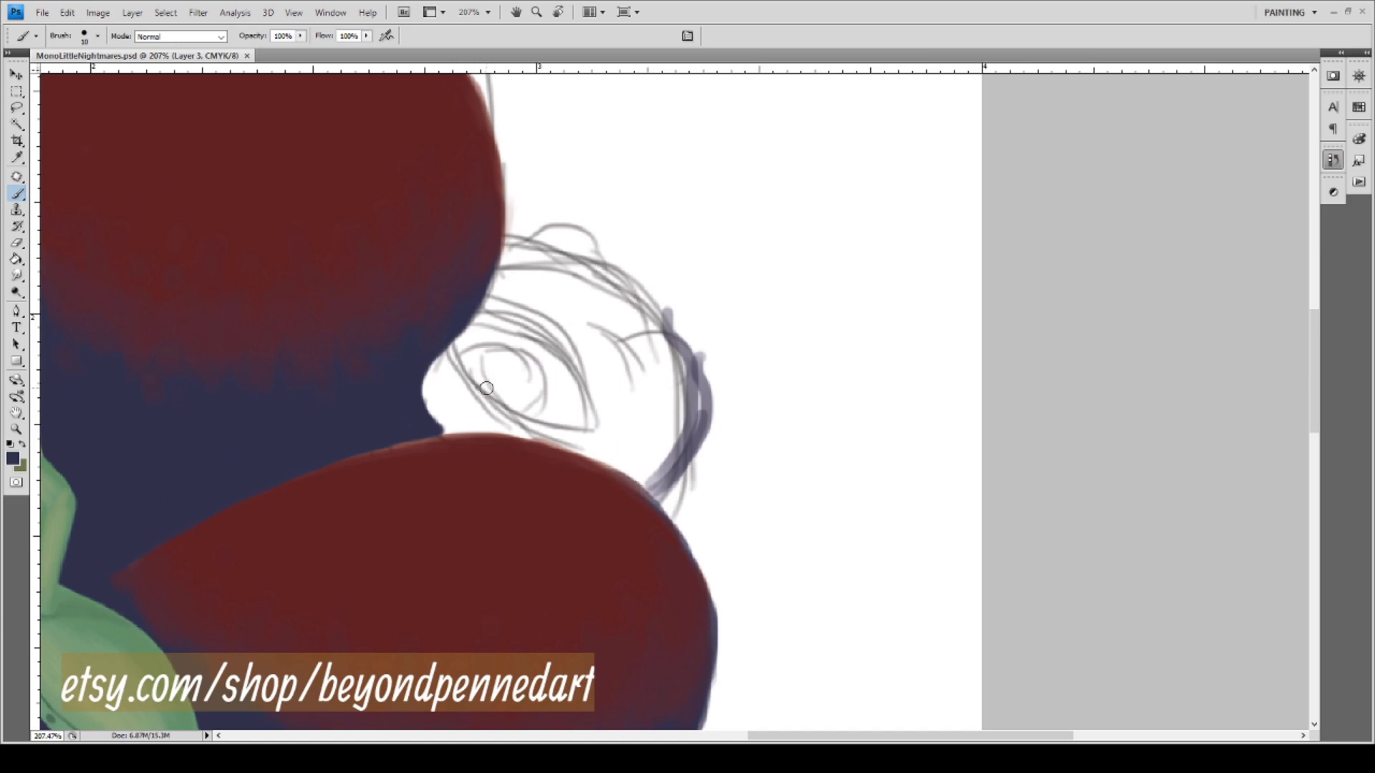
{"action": "key", "text": "bracketleft"}
{"action": "key", "text": "bracketleft"}
{"action": "mouse_move", "coordinate": [477, 322]}
{"action": "left_mouse_down"}
{"action": "mouse_move", "coordinate": [430, 397]}
{"action": "mouse_move", "coordinate": [452, 427]}
{"action": "mouse_move", "coordinate": [486, 428]}
{"action": "mouse_move", "coordinate": [435, 433]}
{"action": "mouse_move", "coordinate": [520, 427]}
{"action": "left_mouse_up"}
{"action": "mouse_move", "coordinate": [437, 432]}
{"action": "left_mouse_down"}
{"action": "mouse_move", "coordinate": [537, 431]}
{"action": "mouse_move", "coordinate": [611, 452]}
{"action": "mouse_move", "coordinate": [577, 444]}
{"action": "mouse_move", "coordinate": [653, 490]}
{"action": "left_mouse_up"}
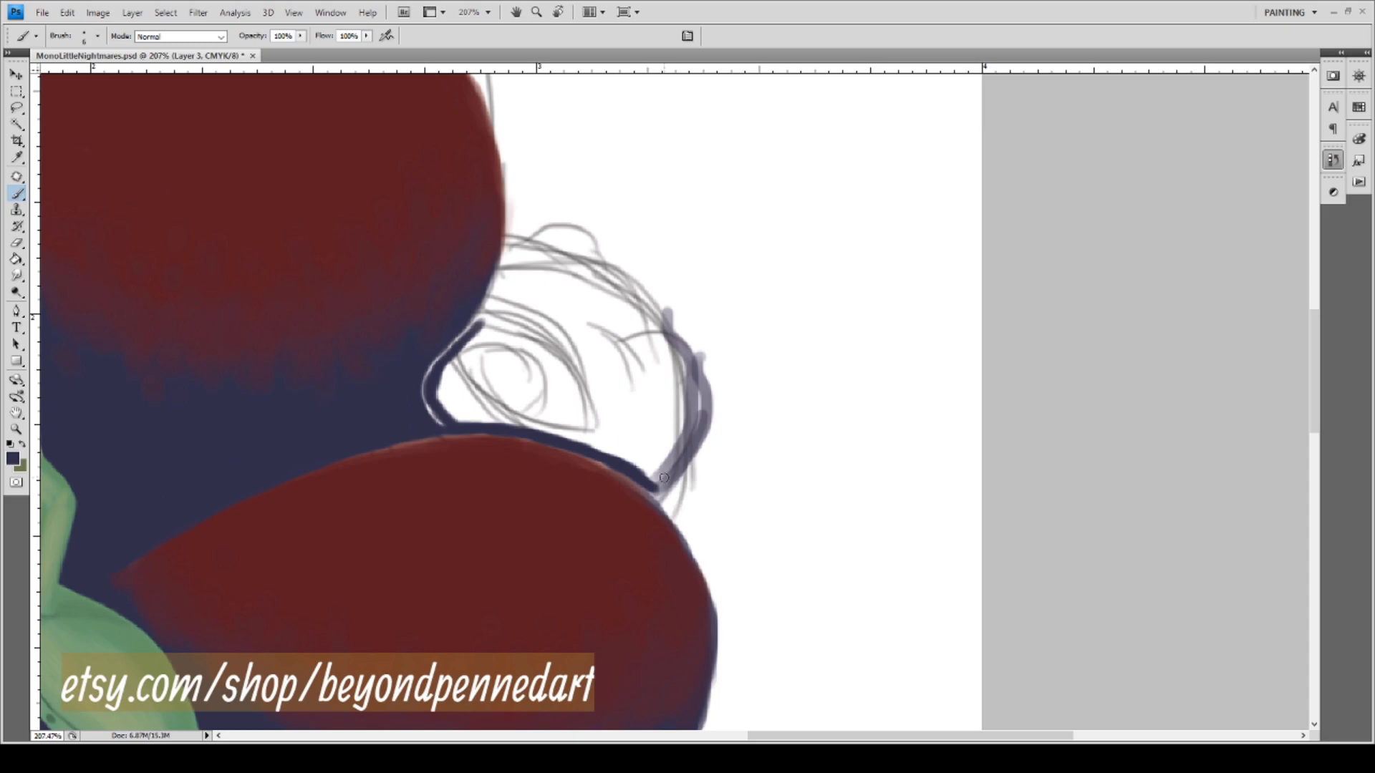
Thicken the right lobe's outer edge in navy and fill the lower part of the lobe across the sketched eye.
{"action": "mouse_move", "coordinate": [647, 486]}
{"action": "left_mouse_down"}
{"action": "mouse_move", "coordinate": [676, 469]}
{"action": "mouse_move", "coordinate": [666, 484]}
{"action": "mouse_move", "coordinate": [687, 448]}
{"action": "mouse_move", "coordinate": [653, 481]}
{"action": "mouse_move", "coordinate": [684, 437]}
{"action": "mouse_move", "coordinate": [651, 471]}
{"action": "left_mouse_up"}
{"action": "mouse_move", "coordinate": [487, 353]}
{"action": "left_mouse_down"}
{"action": "mouse_move", "coordinate": [542, 389]}
{"action": "mouse_move", "coordinate": [657, 403]}
{"action": "mouse_move", "coordinate": [631, 409]}
{"action": "mouse_move", "coordinate": [675, 393]}
{"action": "mouse_move", "coordinate": [654, 470]}
{"action": "left_mouse_up"}
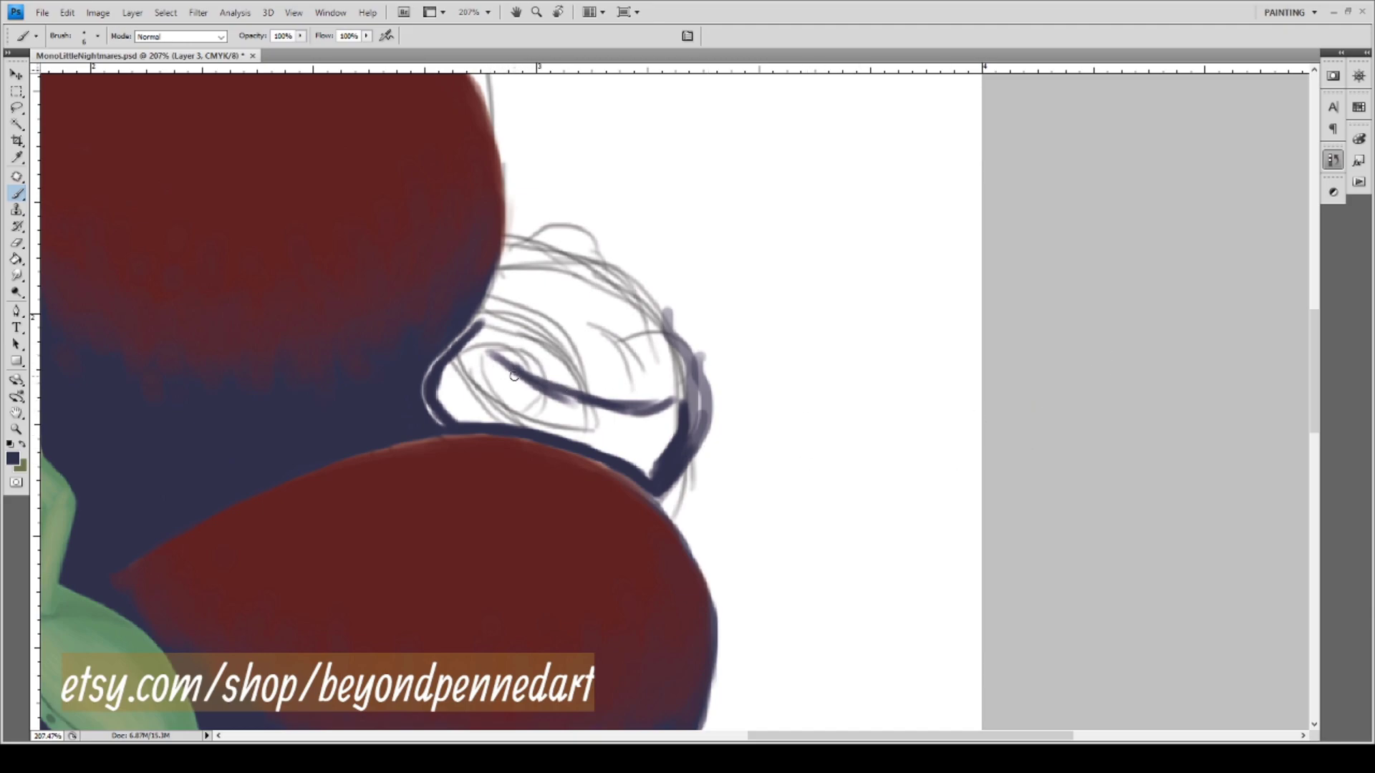
{"action": "mouse_move", "coordinate": [481, 372]}
{"action": "left_mouse_down"}
{"action": "mouse_move", "coordinate": [525, 391]}
{"action": "mouse_move", "coordinate": [492, 383]}
{"action": "mouse_move", "coordinate": [479, 368]}
{"action": "mouse_move", "coordinate": [517, 388]}
{"action": "mouse_move", "coordinate": [482, 360]}
{"action": "mouse_move", "coordinate": [544, 397]}
{"action": "mouse_move", "coordinate": [474, 364]}
{"action": "mouse_move", "coordinate": [479, 355]}
{"action": "mouse_move", "coordinate": [502, 391]}
{"action": "mouse_move", "coordinate": [465, 372]}
{"action": "mouse_move", "coordinate": [474, 354]}
{"action": "mouse_move", "coordinate": [450, 408]}
{"action": "mouse_move", "coordinate": [466, 368]}
{"action": "mouse_move", "coordinate": [476, 407]}
{"action": "mouse_move", "coordinate": [451, 380]}
{"action": "mouse_move", "coordinate": [460, 404]}
{"action": "mouse_move", "coordinate": [496, 409]}
{"action": "mouse_move", "coordinate": [465, 409]}
{"action": "mouse_move", "coordinate": [477, 410]}
{"action": "mouse_move", "coordinate": [467, 373]}
{"action": "mouse_move", "coordinate": [471, 401]}
{"action": "mouse_move", "coordinate": [463, 376]}
{"action": "mouse_move", "coordinate": [566, 415]}
{"action": "mouse_move", "coordinate": [467, 405]}
{"action": "mouse_move", "coordinate": [608, 428]}
{"action": "mouse_move", "coordinate": [553, 395]}
{"action": "mouse_move", "coordinate": [617, 434]}
{"action": "mouse_move", "coordinate": [578, 428]}
{"action": "mouse_move", "coordinate": [643, 451]}
{"action": "mouse_move", "coordinate": [677, 419]}
{"action": "mouse_move", "coordinate": [656, 448]}
{"action": "mouse_move", "coordinate": [674, 424]}
{"action": "mouse_move", "coordinate": [670, 460]}
{"action": "mouse_move", "coordinate": [698, 401]}
{"action": "mouse_move", "coordinate": [692, 362]}
{"action": "mouse_move", "coordinate": [700, 401]}
{"action": "mouse_move", "coordinate": [694, 351]}
{"action": "mouse_move", "coordinate": [694, 447]}
{"action": "mouse_move", "coordinate": [703, 434]}
{"action": "mouse_move", "coordinate": [670, 480]}
{"action": "mouse_move", "coordinate": [688, 445]}
{"action": "mouse_move", "coordinate": [668, 317]}
{"action": "mouse_move", "coordinate": [707, 391]}
{"action": "mouse_move", "coordinate": [662, 316]}
{"action": "mouse_move", "coordinate": [702, 415]}
{"action": "mouse_move", "coordinate": [677, 376]}
{"action": "mouse_move", "coordinate": [658, 436]}
{"action": "mouse_move", "coordinate": [674, 407]}
{"action": "mouse_move", "coordinate": [639, 433]}
{"action": "mouse_move", "coordinate": [665, 403]}
{"action": "mouse_move", "coordinate": [630, 445]}
{"action": "left_mouse_up"}
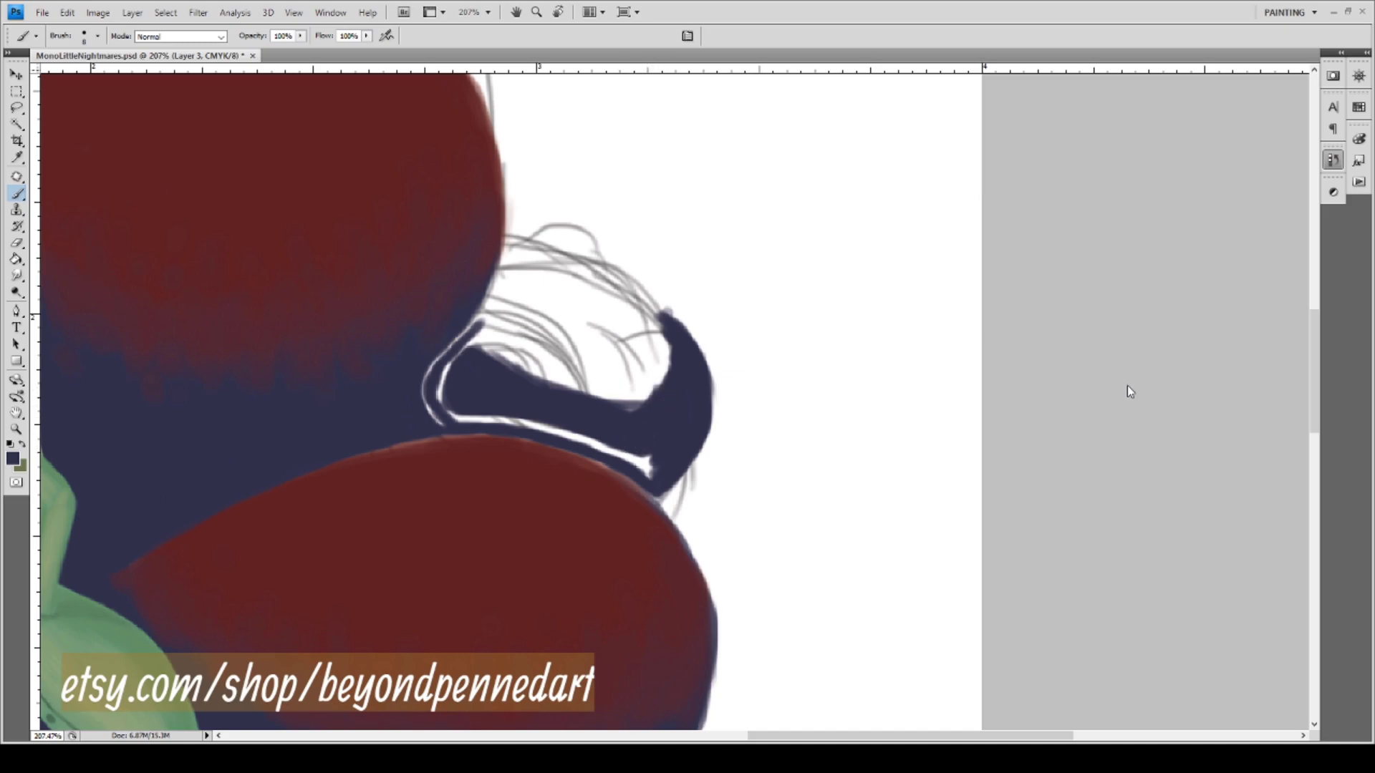
Close the white gaps in the small right lobe's navy base and trace its upper and inner edges in sampled dark red.
{"action": "mouse_move", "coordinate": [472, 369]}
{"action": "left_mouse_down"}
{"action": "mouse_move", "coordinate": [443, 397]}
{"action": "mouse_move", "coordinate": [457, 362]}
{"action": "mouse_move", "coordinate": [441, 404]}
{"action": "mouse_move", "coordinate": [459, 358]}
{"action": "mouse_move", "coordinate": [434, 398]}
{"action": "mouse_move", "coordinate": [486, 331]}
{"action": "mouse_move", "coordinate": [472, 358]}
{"action": "mouse_move", "coordinate": [527, 374]}
{"action": "mouse_move", "coordinate": [480, 339]}
{"action": "mouse_move", "coordinate": [551, 393]}
{"action": "mouse_move", "coordinate": [485, 368]}
{"action": "mouse_move", "coordinate": [605, 381]}
{"action": "mouse_move", "coordinate": [579, 399]}
{"action": "mouse_move", "coordinate": [603, 404]}
{"action": "mouse_move", "coordinate": [675, 382]}
{"action": "mouse_move", "coordinate": [646, 398]}
{"action": "mouse_move", "coordinate": [666, 374]}
{"action": "mouse_move", "coordinate": [644, 399]}
{"action": "left_mouse_up"}
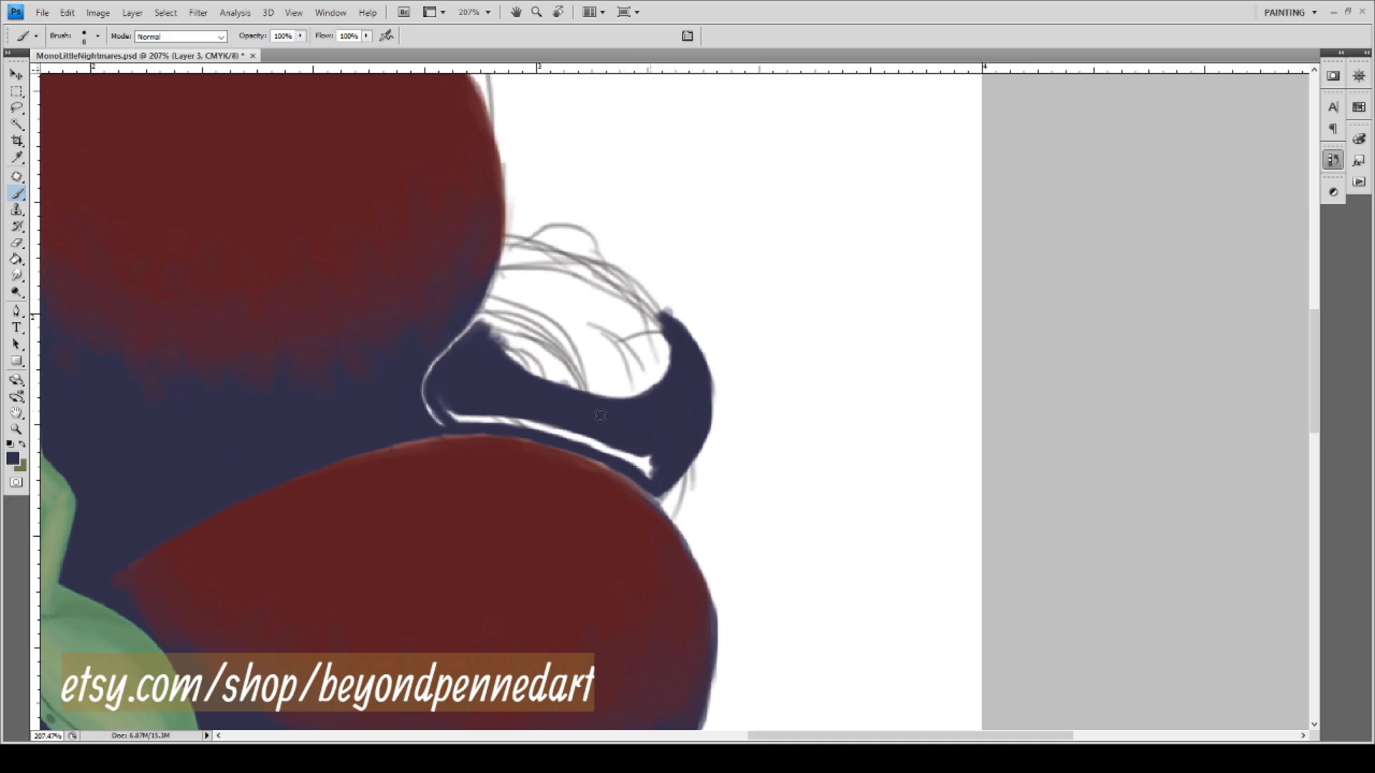
{"action": "mouse_move", "coordinate": [439, 396]}
{"action": "left_mouse_down"}
{"action": "mouse_move", "coordinate": [463, 420]}
{"action": "mouse_move", "coordinate": [434, 401]}
{"action": "mouse_move", "coordinate": [585, 440]}
{"action": "mouse_move", "coordinate": [544, 429]}
{"action": "mouse_move", "coordinate": [596, 419]}
{"action": "mouse_move", "coordinate": [630, 460]}
{"action": "mouse_move", "coordinate": [576, 434]}
{"action": "mouse_move", "coordinate": [645, 463]}
{"action": "left_mouse_up"}
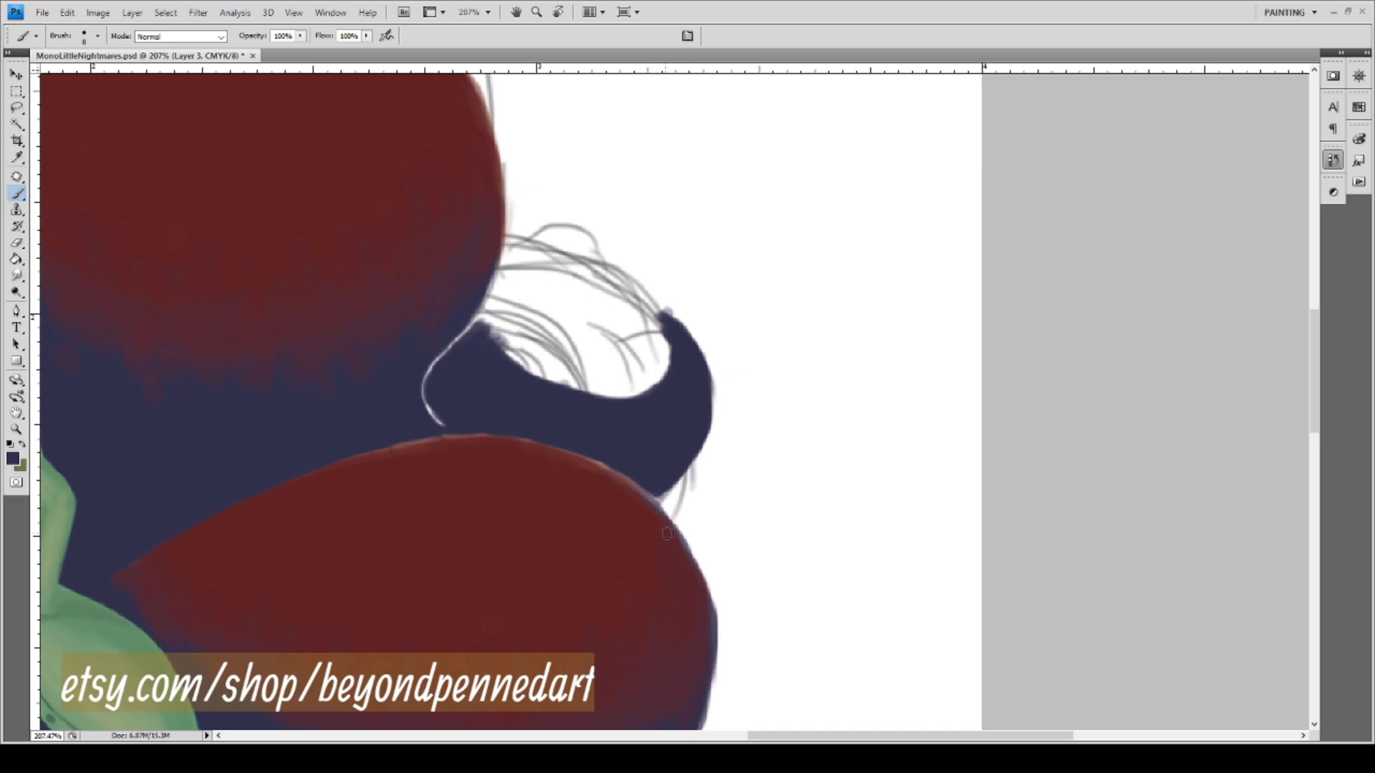
{"action": "left_click", "coordinate": [530, 473], "text": "alt"}
{"action": "mouse_move", "coordinate": [521, 244]}
{"action": "left_mouse_down"}
{"action": "mouse_move", "coordinate": [546, 251]}
{"action": "mouse_move", "coordinate": [513, 234]}
{"action": "mouse_move", "coordinate": [573, 247]}
{"action": "mouse_move", "coordinate": [510, 236]}
{"action": "left_mouse_up"}
{"action": "left_click_drag", "start_coordinate": [541, 236], "coordinate": [653, 293]}
{"action": "left_click_drag", "start_coordinate": [589, 255], "coordinate": [694, 342]}
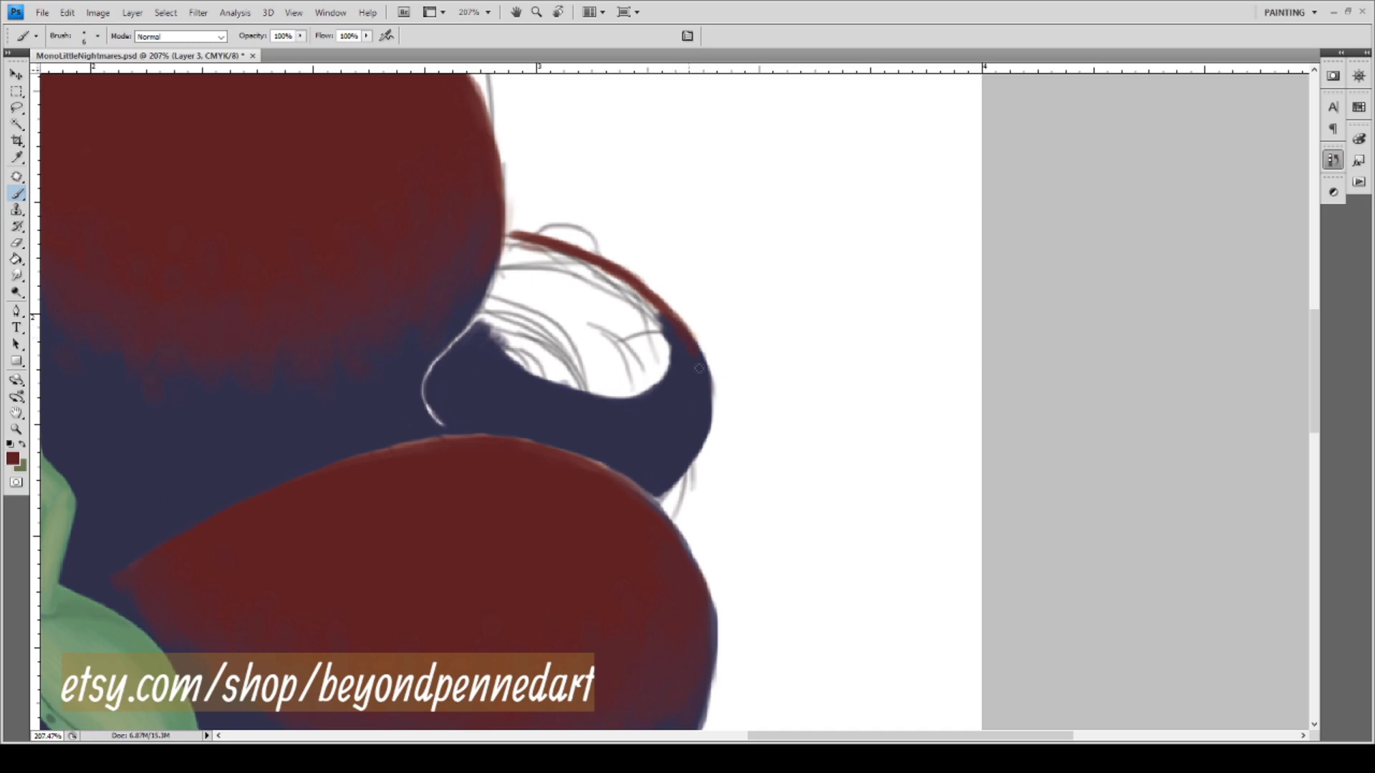
{"action": "mouse_move", "coordinate": [513, 235]}
{"action": "left_mouse_down"}
{"action": "mouse_move", "coordinate": [485, 313]}
{"action": "mouse_move", "coordinate": [505, 252]}
{"action": "mouse_move", "coordinate": [517, 264]}
{"action": "left_mouse_up"}
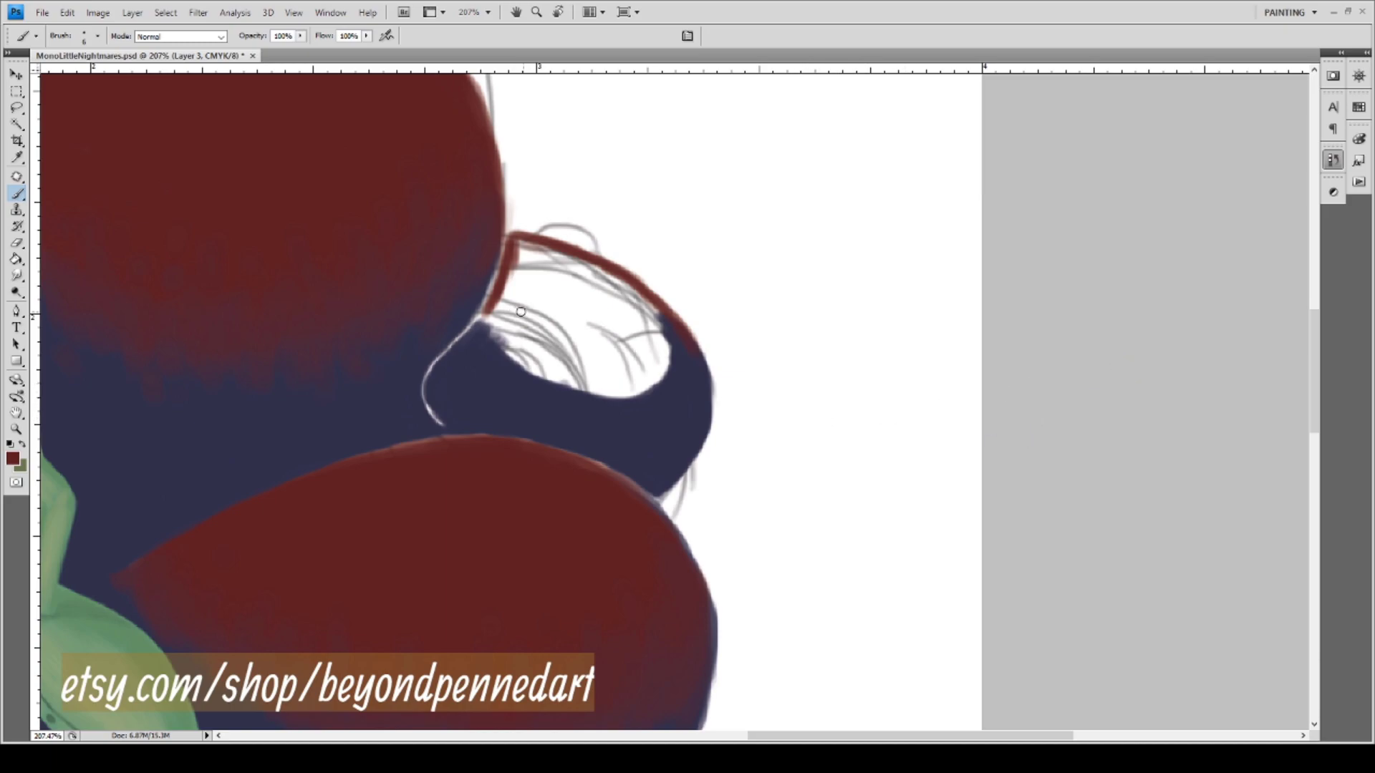
Fill the upper part of the small right lobe with dark red, overlapping the navy in ragged strokes.
{"action": "mouse_move", "coordinate": [516, 336]}
{"action": "left_mouse_down"}
{"action": "mouse_move", "coordinate": [511, 324]}
{"action": "mouse_move", "coordinate": [566, 362]}
{"action": "mouse_move", "coordinate": [505, 321]}
{"action": "mouse_move", "coordinate": [555, 366]}
{"action": "mouse_move", "coordinate": [643, 372]}
{"action": "mouse_move", "coordinate": [655, 334]}
{"action": "mouse_move", "coordinate": [649, 315]}
{"action": "mouse_move", "coordinate": [649, 348]}
{"action": "mouse_move", "coordinate": [645, 308]}
{"action": "mouse_move", "coordinate": [661, 333]}
{"action": "mouse_move", "coordinate": [622, 285]}
{"action": "mouse_move", "coordinate": [630, 350]}
{"action": "mouse_move", "coordinate": [615, 358]}
{"action": "mouse_move", "coordinate": [615, 295]}
{"action": "mouse_move", "coordinate": [598, 337]}
{"action": "mouse_move", "coordinate": [617, 351]}
{"action": "mouse_move", "coordinate": [544, 331]}
{"action": "mouse_move", "coordinate": [573, 355]}
{"action": "mouse_move", "coordinate": [562, 351]}
{"action": "mouse_move", "coordinate": [548, 308]}
{"action": "mouse_move", "coordinate": [519, 286]}
{"action": "mouse_move", "coordinate": [498, 309]}
{"action": "mouse_move", "coordinate": [519, 272]}
{"action": "mouse_move", "coordinate": [515, 245]}
{"action": "mouse_move", "coordinate": [529, 286]}
{"action": "mouse_move", "coordinate": [551, 272]}
{"action": "mouse_move", "coordinate": [616, 279]}
{"action": "mouse_move", "coordinate": [660, 320]}
{"action": "mouse_move", "coordinate": [601, 283]}
{"action": "mouse_move", "coordinate": [627, 329]}
{"action": "mouse_move", "coordinate": [565, 268]}
{"action": "mouse_move", "coordinate": [591, 312]}
{"action": "mouse_move", "coordinate": [544, 261]}
{"action": "mouse_move", "coordinate": [601, 337]}
{"action": "mouse_move", "coordinate": [551, 324]}
{"action": "mouse_move", "coordinate": [573, 348]}
{"action": "mouse_move", "coordinate": [505, 315]}
{"action": "mouse_move", "coordinate": [520, 301]}
{"action": "left_mouse_up"}
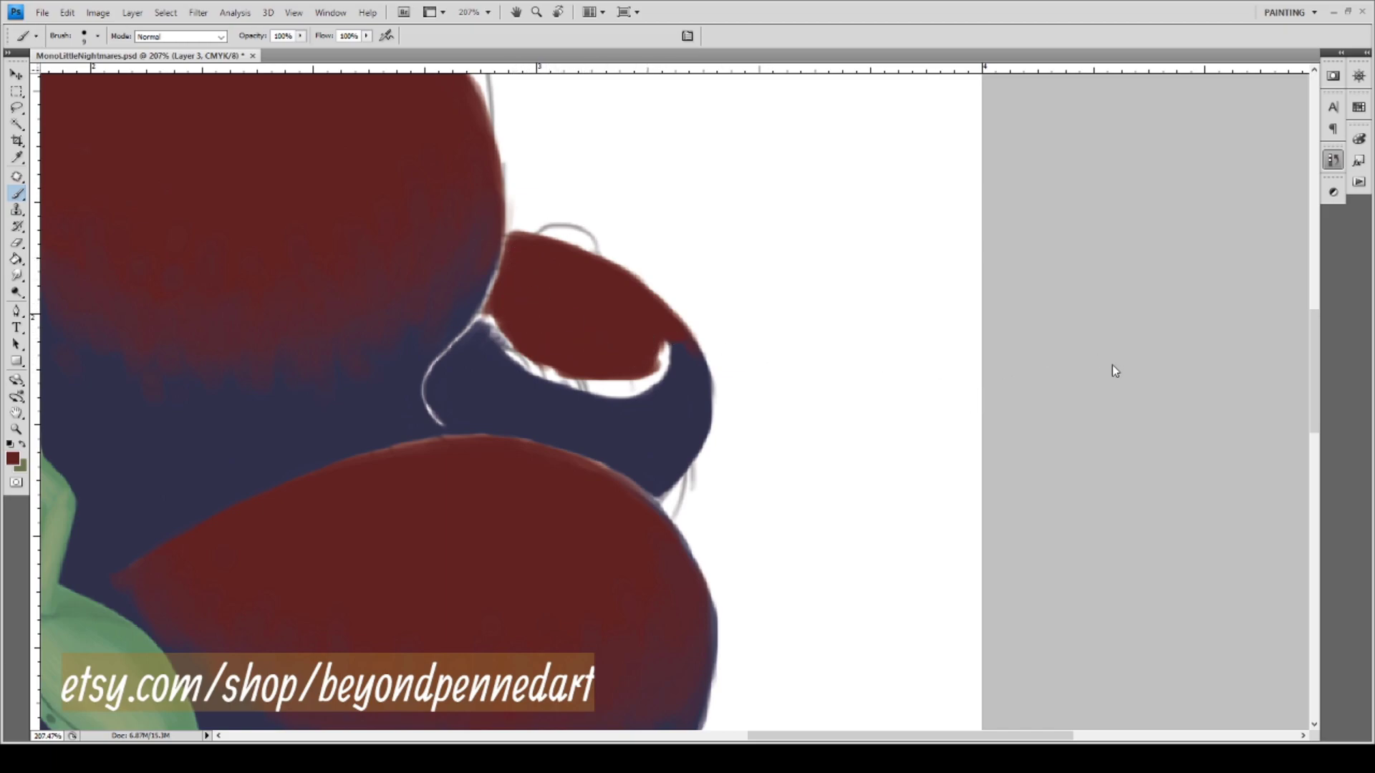
{"action": "mouse_move", "coordinate": [475, 327]}
{"action": "left_mouse_down"}
{"action": "mouse_move", "coordinate": [519, 269]}
{"action": "mouse_move", "coordinate": [464, 345]}
{"action": "mouse_move", "coordinate": [520, 278]}
{"action": "mouse_move", "coordinate": [490, 328]}
{"action": "mouse_move", "coordinate": [499, 318]}
{"action": "mouse_move", "coordinate": [507, 330]}
{"action": "mouse_move", "coordinate": [486, 334]}
{"action": "mouse_move", "coordinate": [489, 348]}
{"action": "mouse_move", "coordinate": [514, 319]}
{"action": "mouse_move", "coordinate": [516, 336]}
{"action": "mouse_move", "coordinate": [527, 312]}
{"action": "mouse_move", "coordinate": [501, 346]}
{"action": "mouse_move", "coordinate": [497, 311]}
{"action": "mouse_move", "coordinate": [521, 331]}
{"action": "mouse_move", "coordinate": [511, 371]}
{"action": "mouse_move", "coordinate": [525, 365]}
{"action": "mouse_move", "coordinate": [514, 351]}
{"action": "mouse_move", "coordinate": [524, 358]}
{"action": "left_mouse_up"}
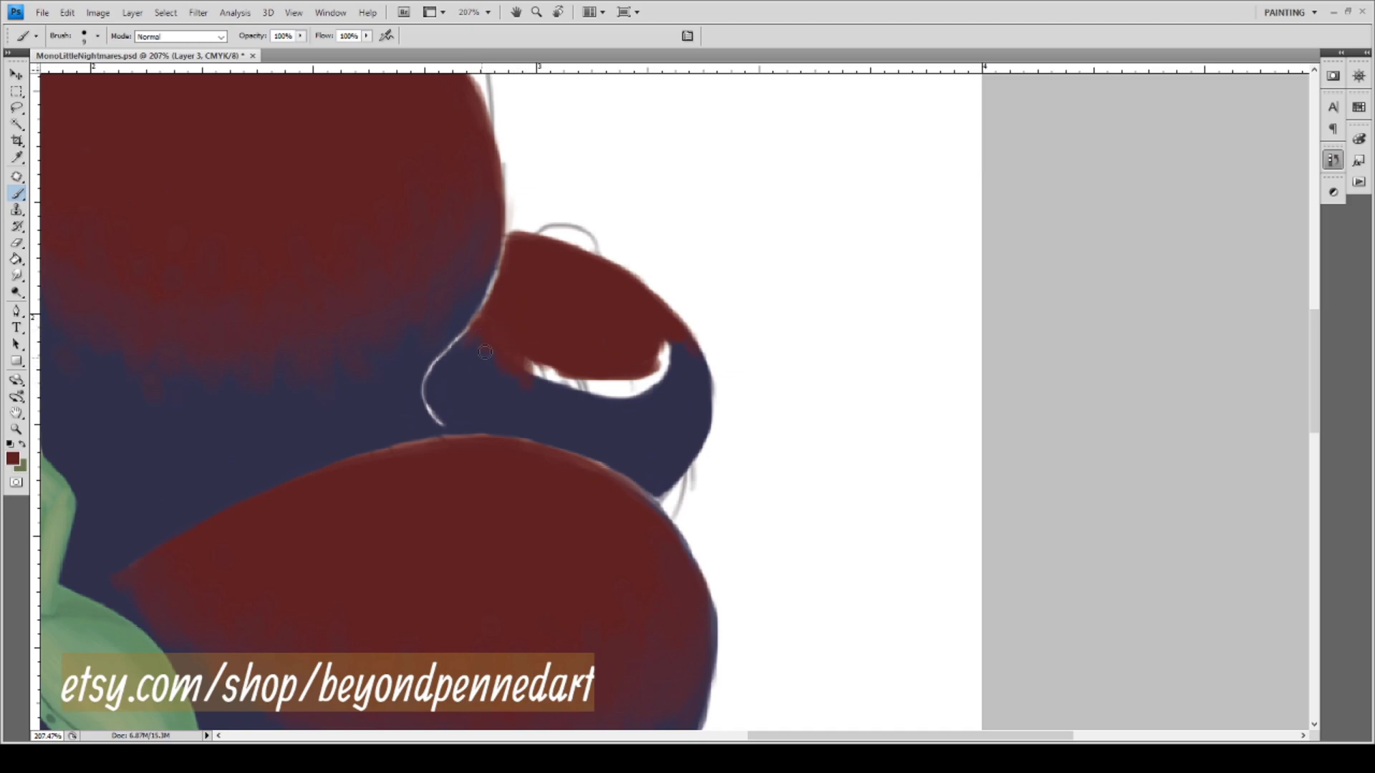
{"action": "mouse_move", "coordinate": [528, 376]}
{"action": "left_mouse_down"}
{"action": "mouse_move", "coordinate": [523, 346]}
{"action": "mouse_move", "coordinate": [539, 342]}
{"action": "mouse_move", "coordinate": [511, 356]}
{"action": "mouse_move", "coordinate": [556, 391]}
{"action": "mouse_move", "coordinate": [526, 366]}
{"action": "mouse_move", "coordinate": [553, 372]}
{"action": "mouse_move", "coordinate": [545, 356]}
{"action": "mouse_move", "coordinate": [561, 376]}
{"action": "mouse_move", "coordinate": [543, 379]}
{"action": "mouse_move", "coordinate": [571, 391]}
{"action": "mouse_move", "coordinate": [580, 376]}
{"action": "mouse_move", "coordinate": [583, 408]}
{"action": "mouse_move", "coordinate": [565, 374]}
{"action": "mouse_move", "coordinate": [602, 399]}
{"action": "left_mouse_up"}
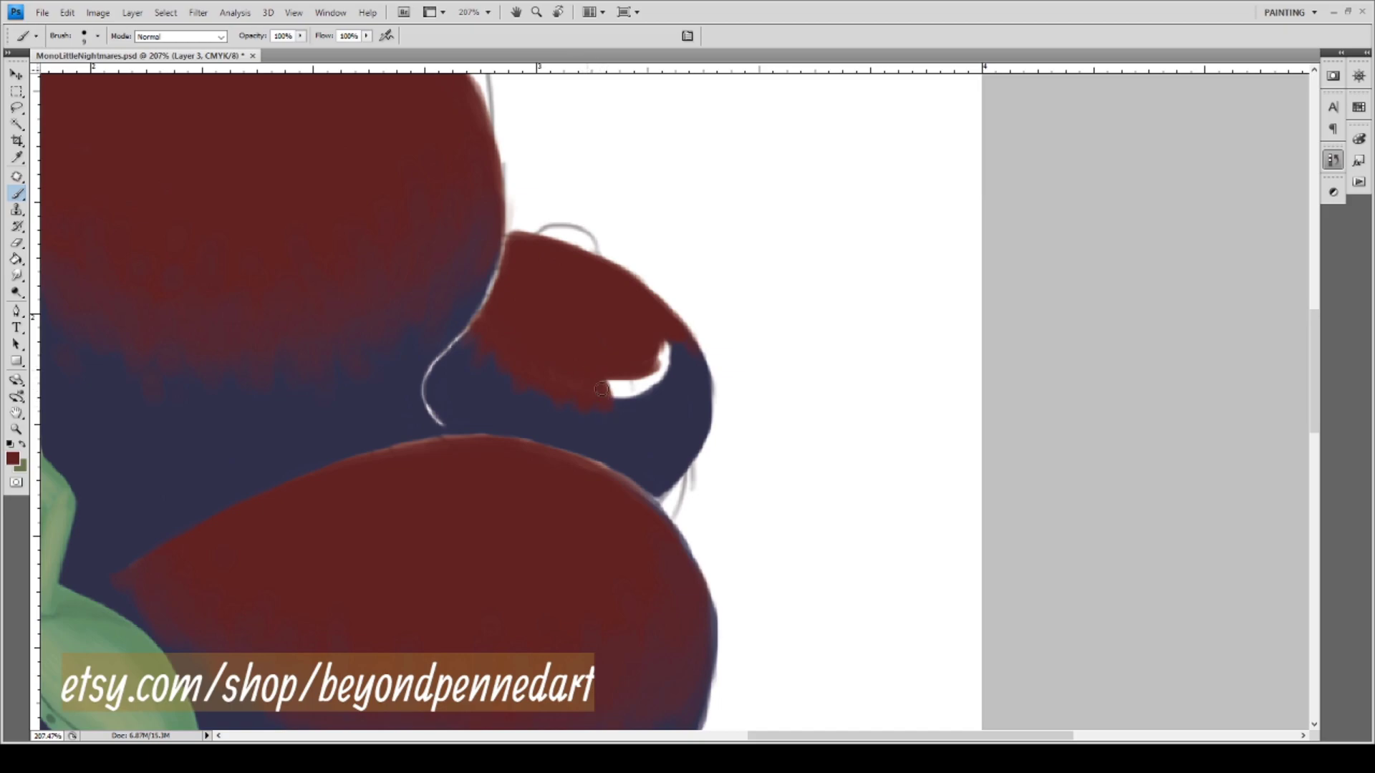
{"action": "mouse_move", "coordinate": [595, 387]}
{"action": "left_mouse_down"}
{"action": "mouse_move", "coordinate": [618, 403]}
{"action": "mouse_move", "coordinate": [604, 361]}
{"action": "mouse_move", "coordinate": [634, 394]}
{"action": "mouse_move", "coordinate": [609, 397]}
{"action": "mouse_move", "coordinate": [602, 385]}
{"action": "mouse_move", "coordinate": [628, 382]}
{"action": "mouse_move", "coordinate": [644, 399]}
{"action": "mouse_move", "coordinate": [634, 374]}
{"action": "mouse_move", "coordinate": [653, 403]}
{"action": "mouse_move", "coordinate": [646, 378]}
{"action": "mouse_move", "coordinate": [646, 405]}
{"action": "mouse_move", "coordinate": [634, 389]}
{"action": "mouse_move", "coordinate": [659, 397]}
{"action": "mouse_move", "coordinate": [666, 385]}
{"action": "mouse_move", "coordinate": [650, 356]}
{"action": "mouse_move", "coordinate": [664, 398]}
{"action": "mouse_move", "coordinate": [651, 343]}
{"action": "mouse_move", "coordinate": [671, 352]}
{"action": "left_mouse_up"}
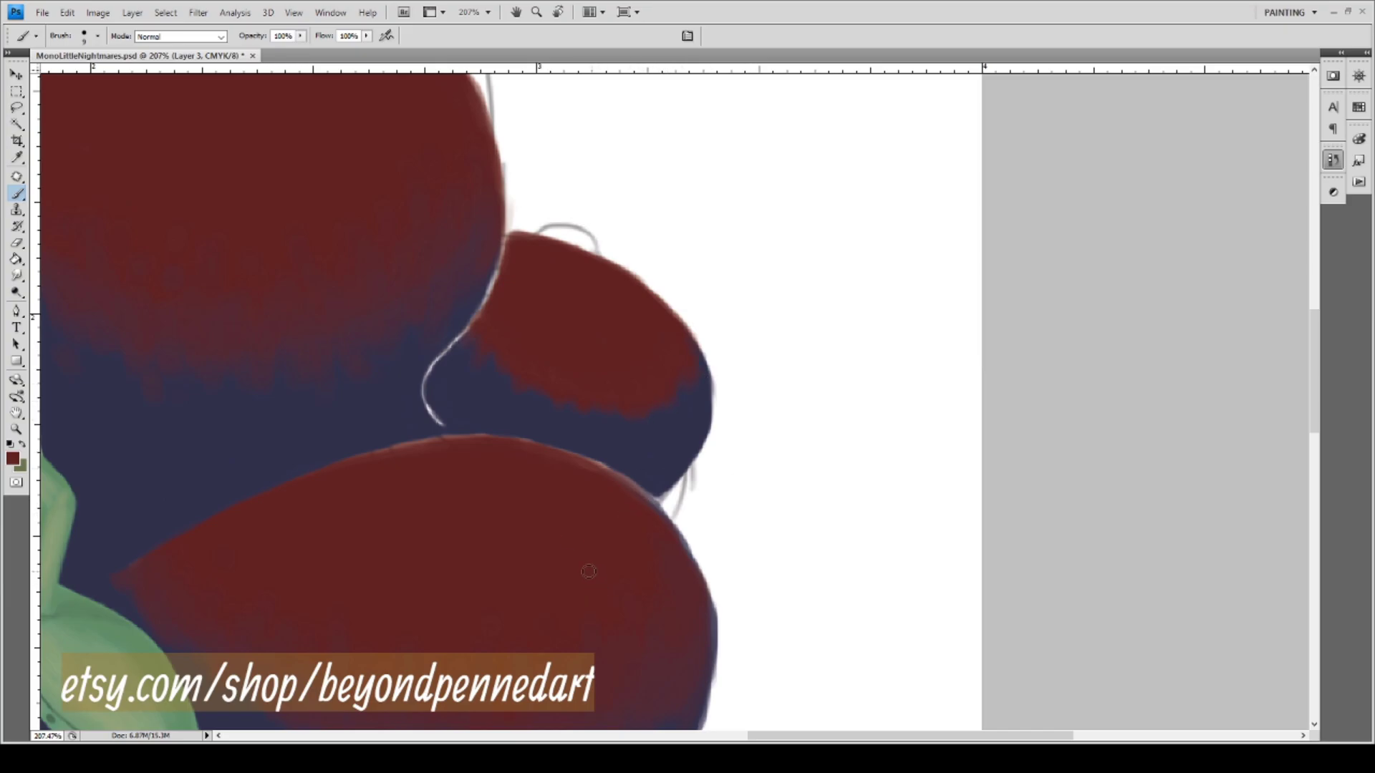
Sample a purple-red transition shade from the lower left lobe and blend it along the small right lobe's red-to-navy boundary.
{"action": "left_click_drag", "start_coordinate": [542, 586], "coordinate": [828, 328]}
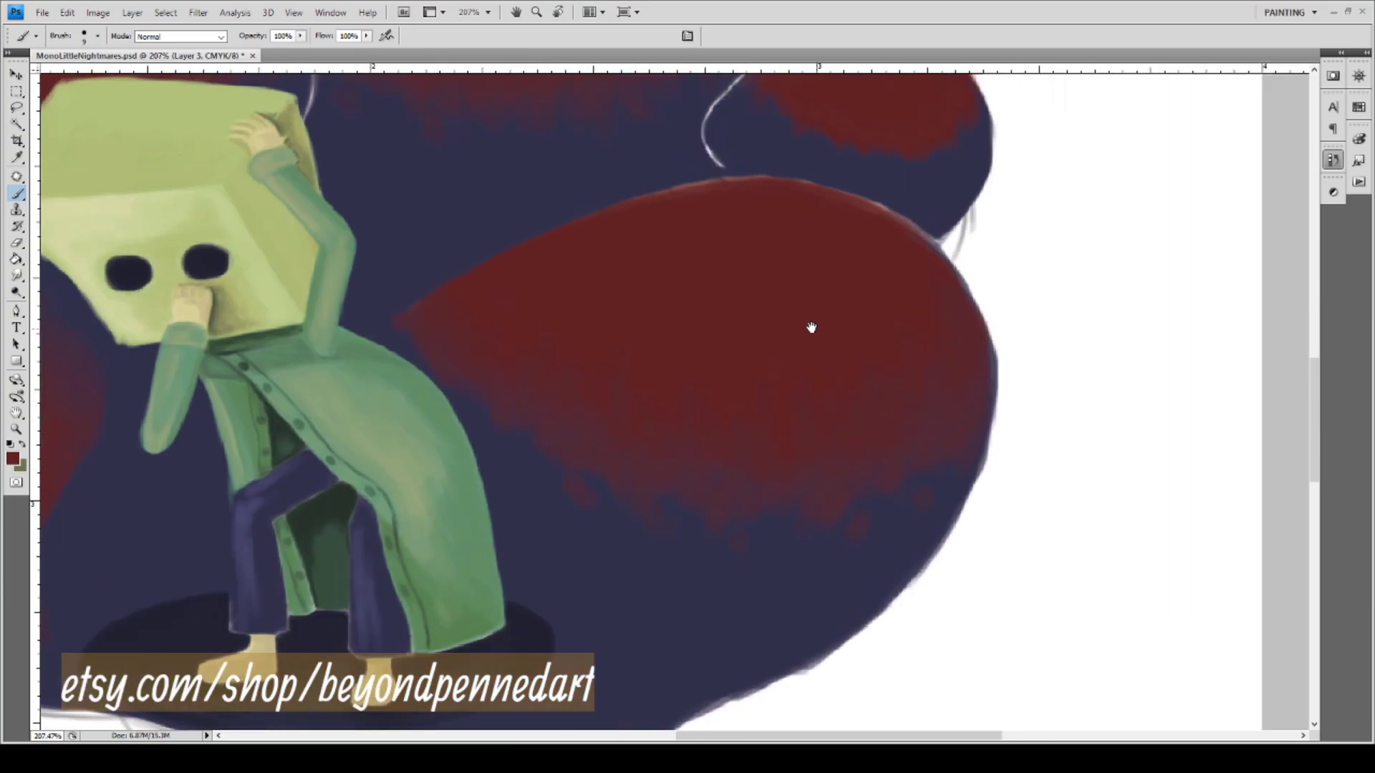
{"action": "left_click_drag", "start_coordinate": [569, 477], "coordinate": [823, 258]}
{"action": "left_click_drag", "start_coordinate": [528, 386], "coordinate": [637, 584]}
{"action": "key", "text": "i"}
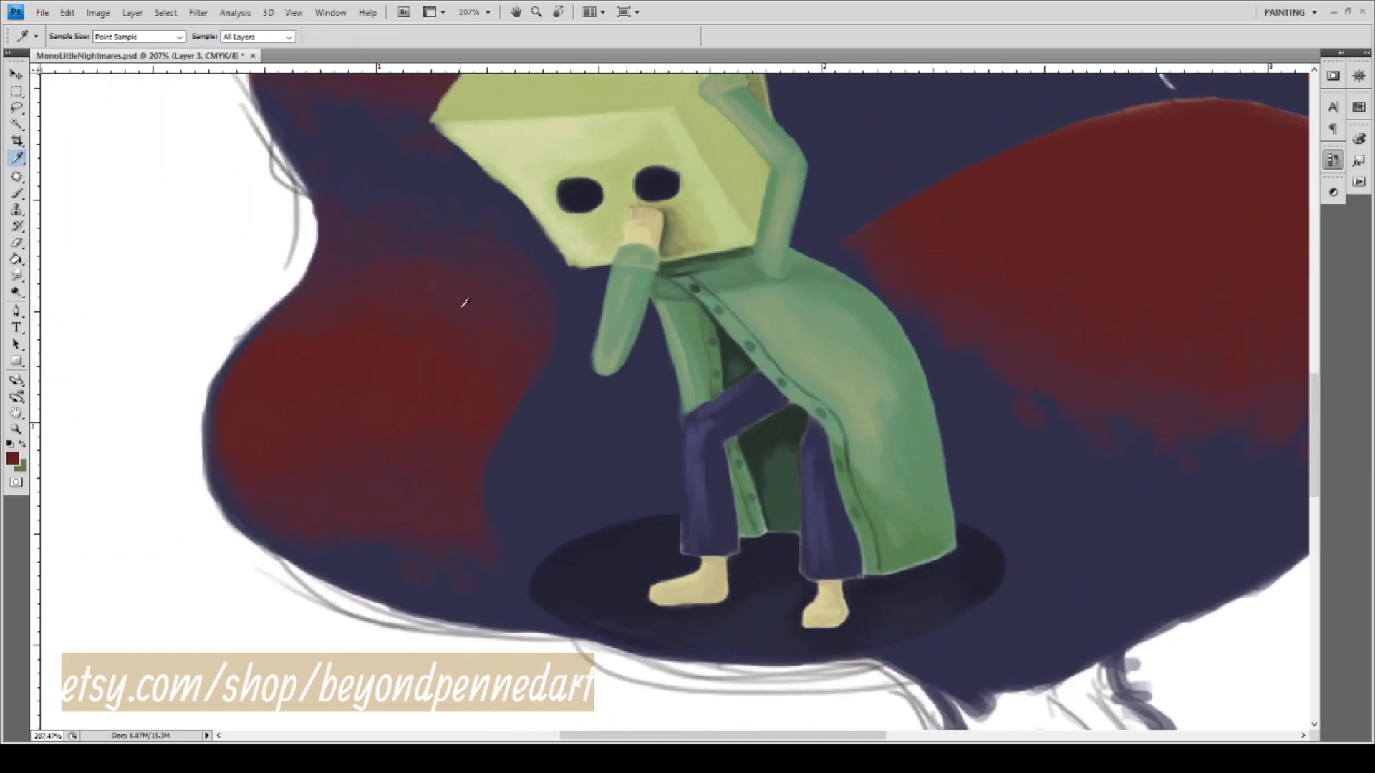
{"action": "left_click_drag", "start_coordinate": [1060, 193], "coordinate": [515, 474]}
{"action": "key", "text": "b"}
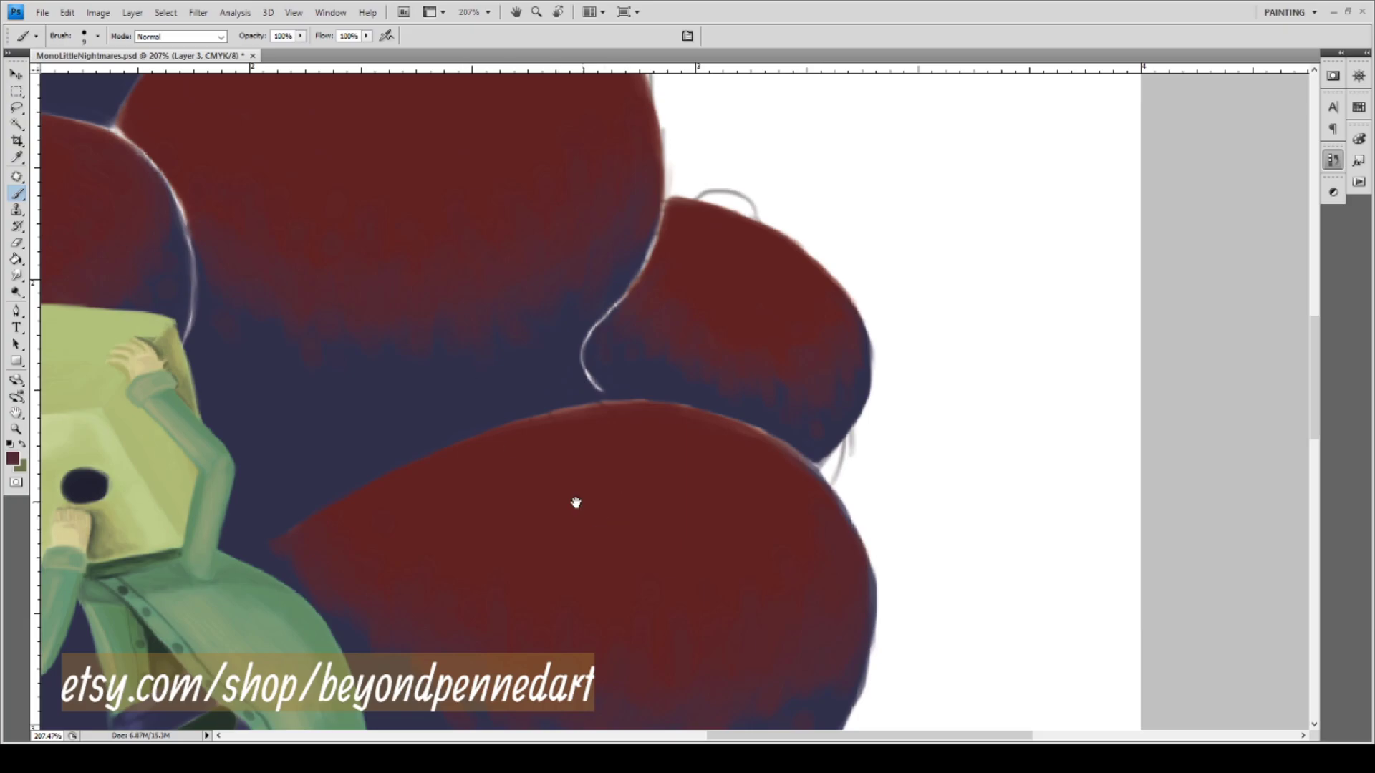
Soften the small right lobe's gradient with a redder shade sampled from the lower left lobe, and save the document.
{"action": "left_click_drag", "start_coordinate": [574, 500], "coordinate": [1020, 452]}
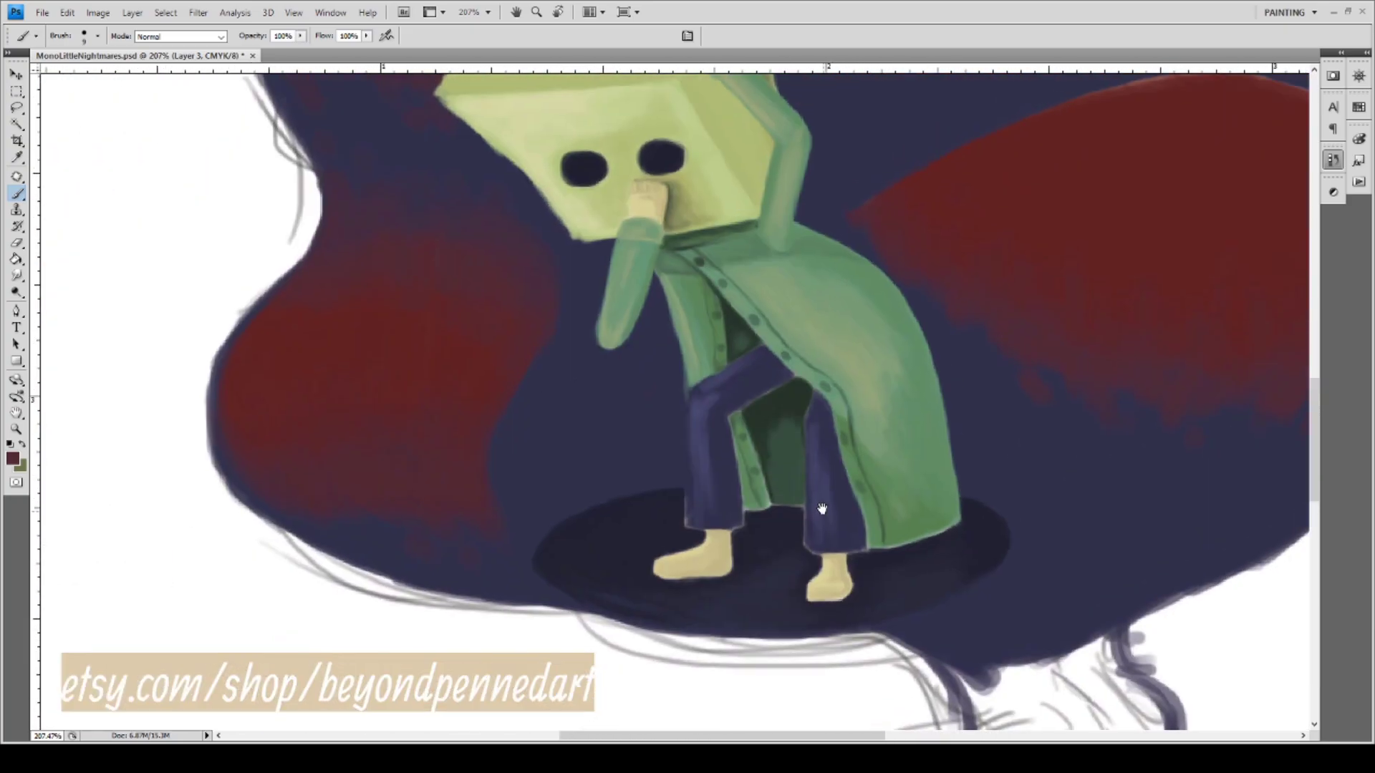
{"action": "key", "text": "alt"}
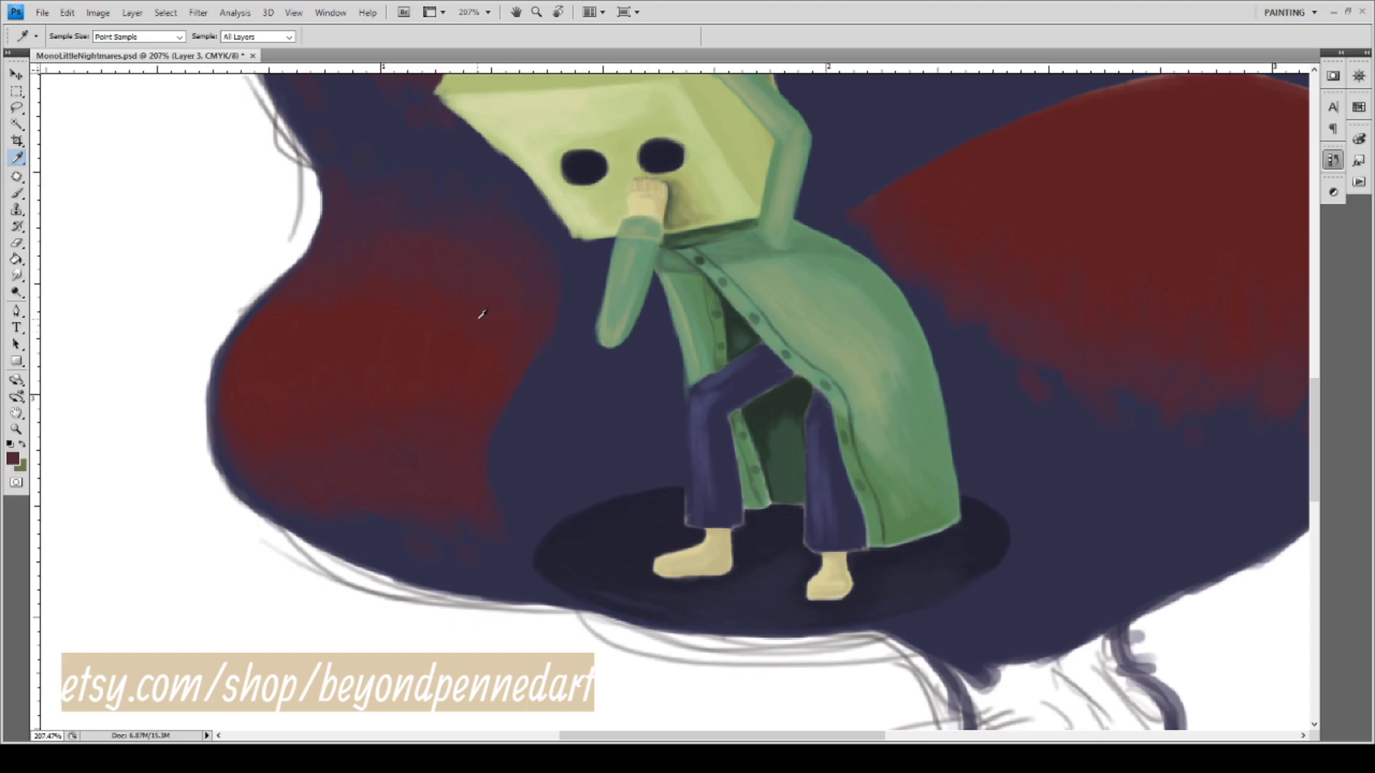
{"action": "left_click_drag", "start_coordinate": [810, 316], "coordinate": [454, 439]}
{"action": "left_click_drag", "start_coordinate": [702, 355], "coordinate": [566, 481]}
{"action": "key", "text": "b"}
{"action": "left_click_drag", "start_coordinate": [700, 301], "coordinate": [629, 433]}
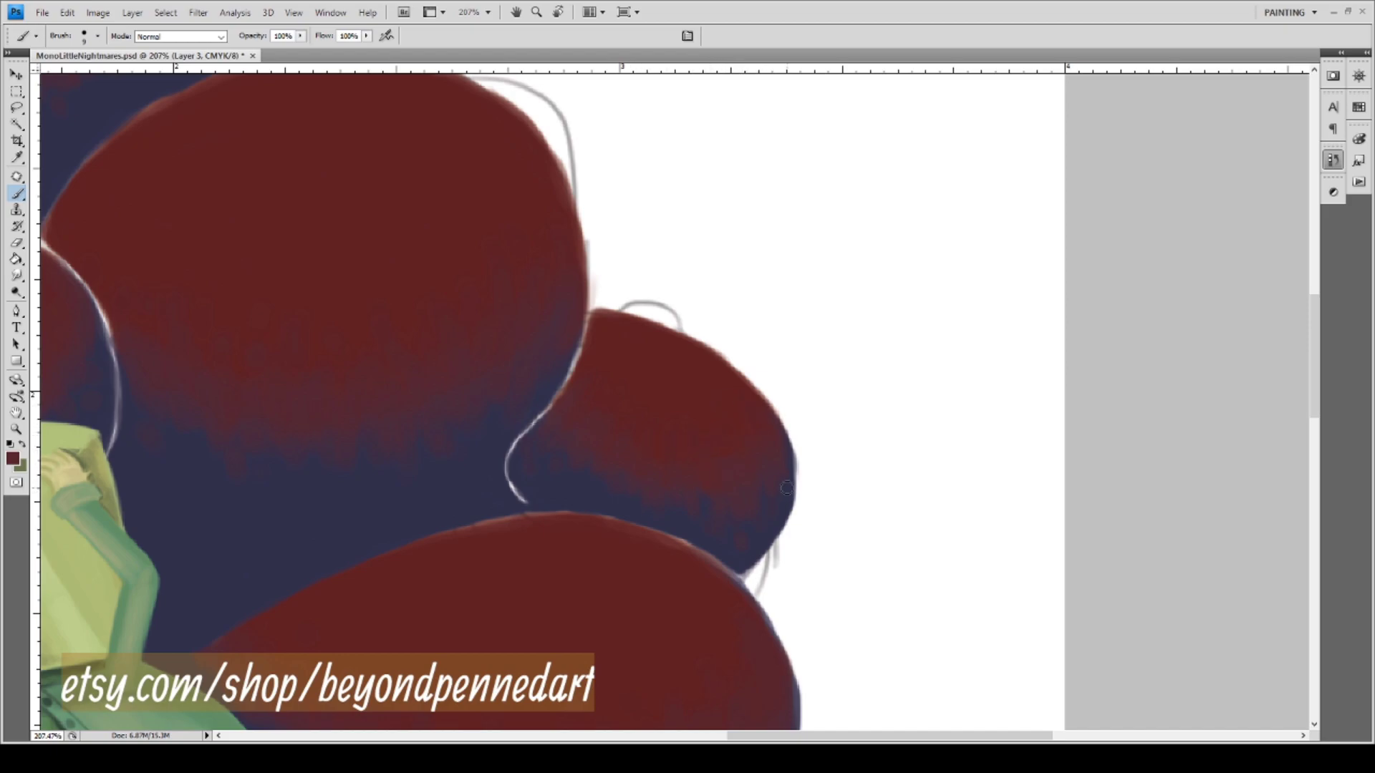
{"action": "left_click_drag", "start_coordinate": [648, 497], "coordinate": [743, 323]}
{"action": "left_click_drag", "start_coordinate": [605, 472], "coordinate": [629, 363]}
{"action": "key", "text": "ctrl+0"}
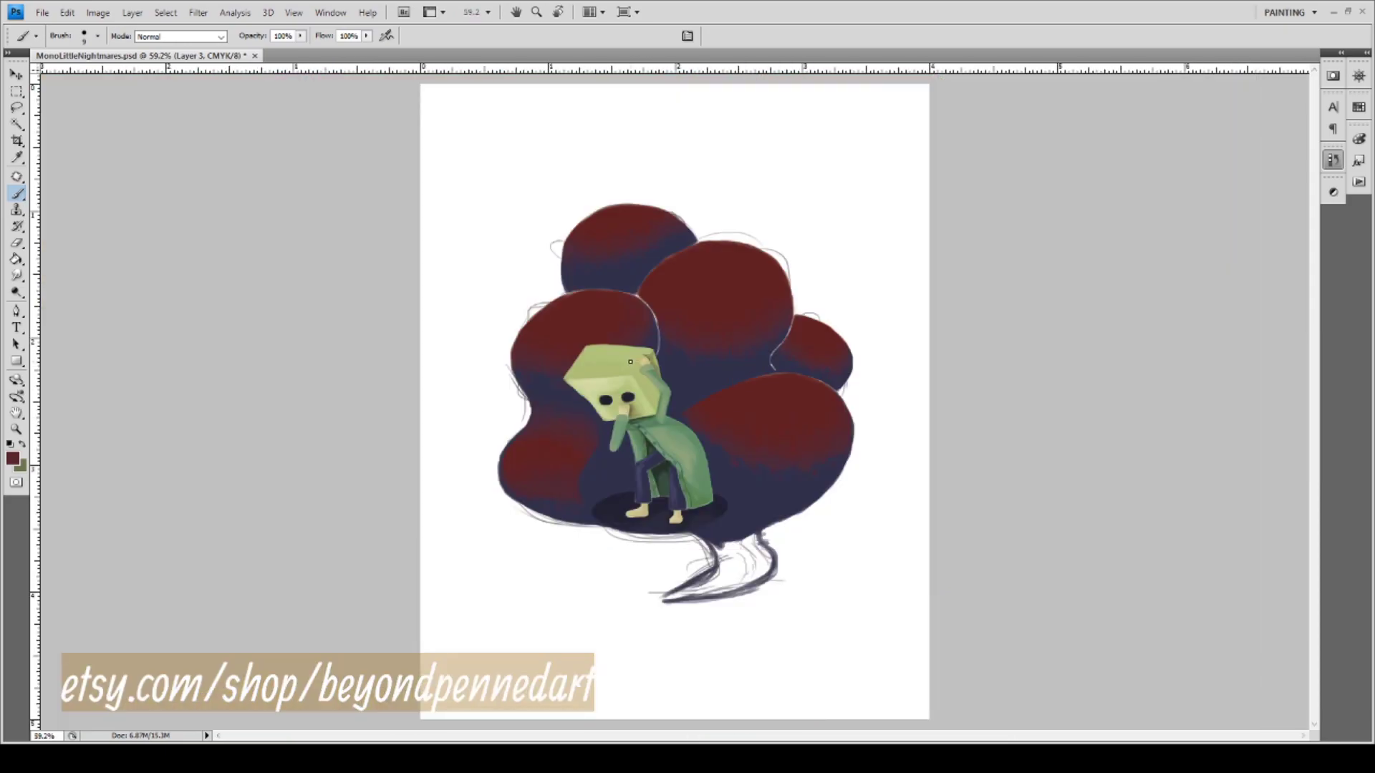
{"action": "key", "text": "ctrl+s"}
Sample the navy and thicken the left edge of the tail below the background shape, down to its pointed tip.
{"action": "key", "text": "z"}
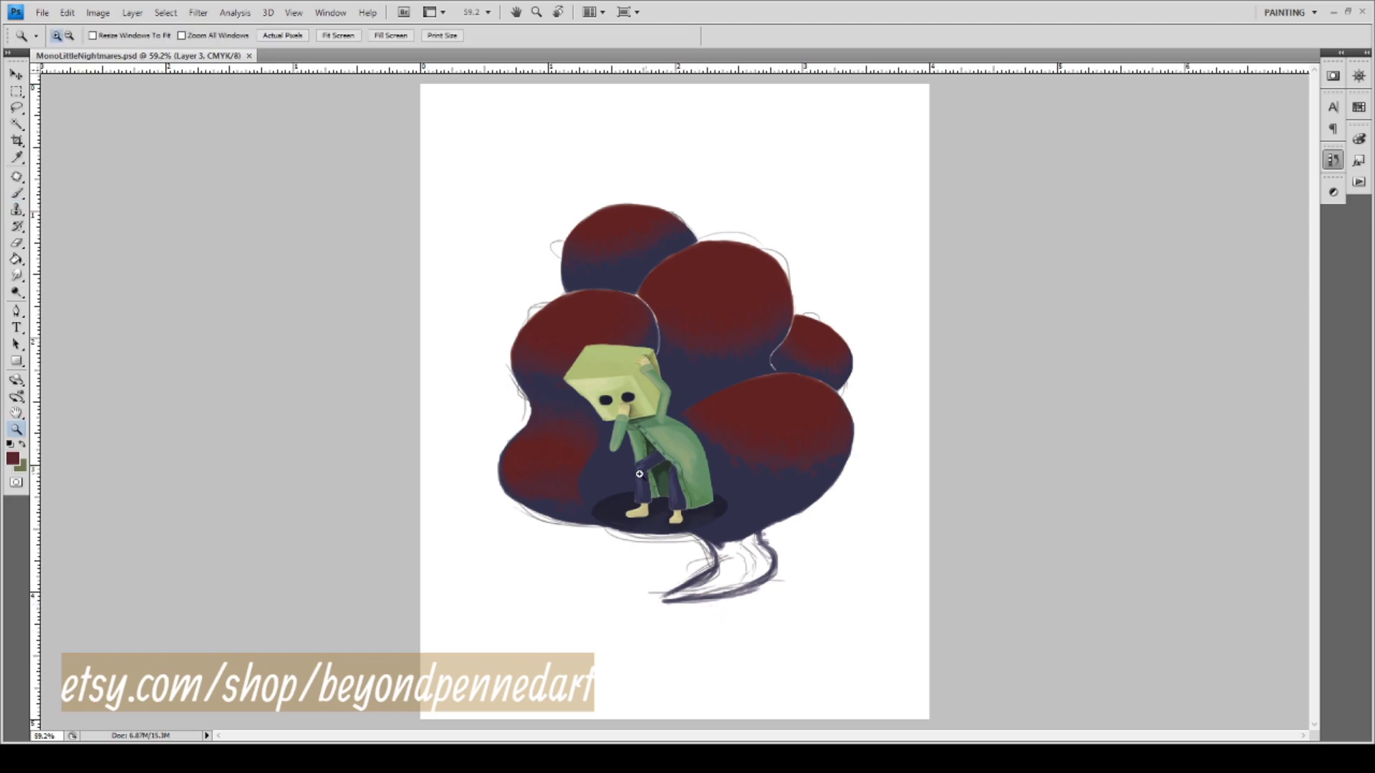
{"action": "left_click_drag", "start_coordinate": [655, 499], "coordinate": [816, 642]}
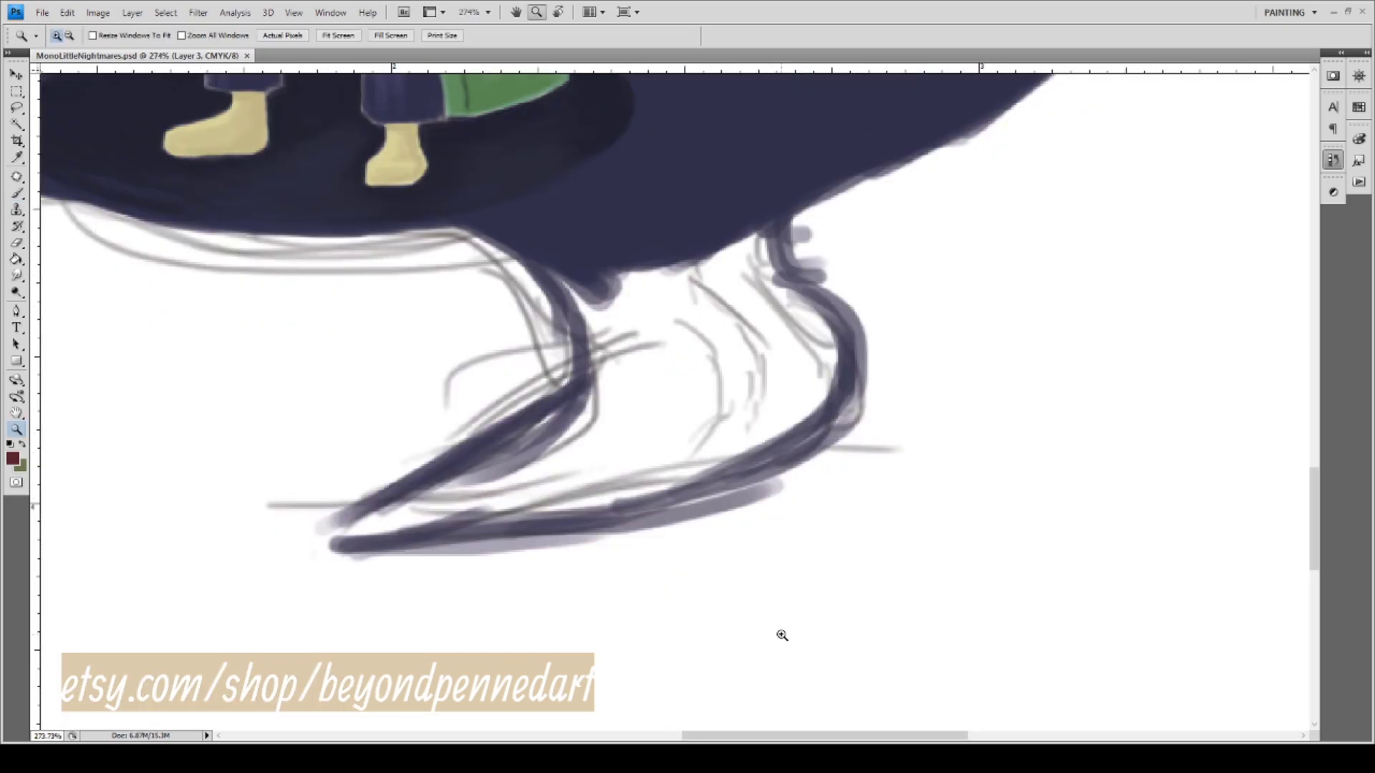
{"action": "left_click_drag", "start_coordinate": [672, 562], "coordinate": [743, 648]}
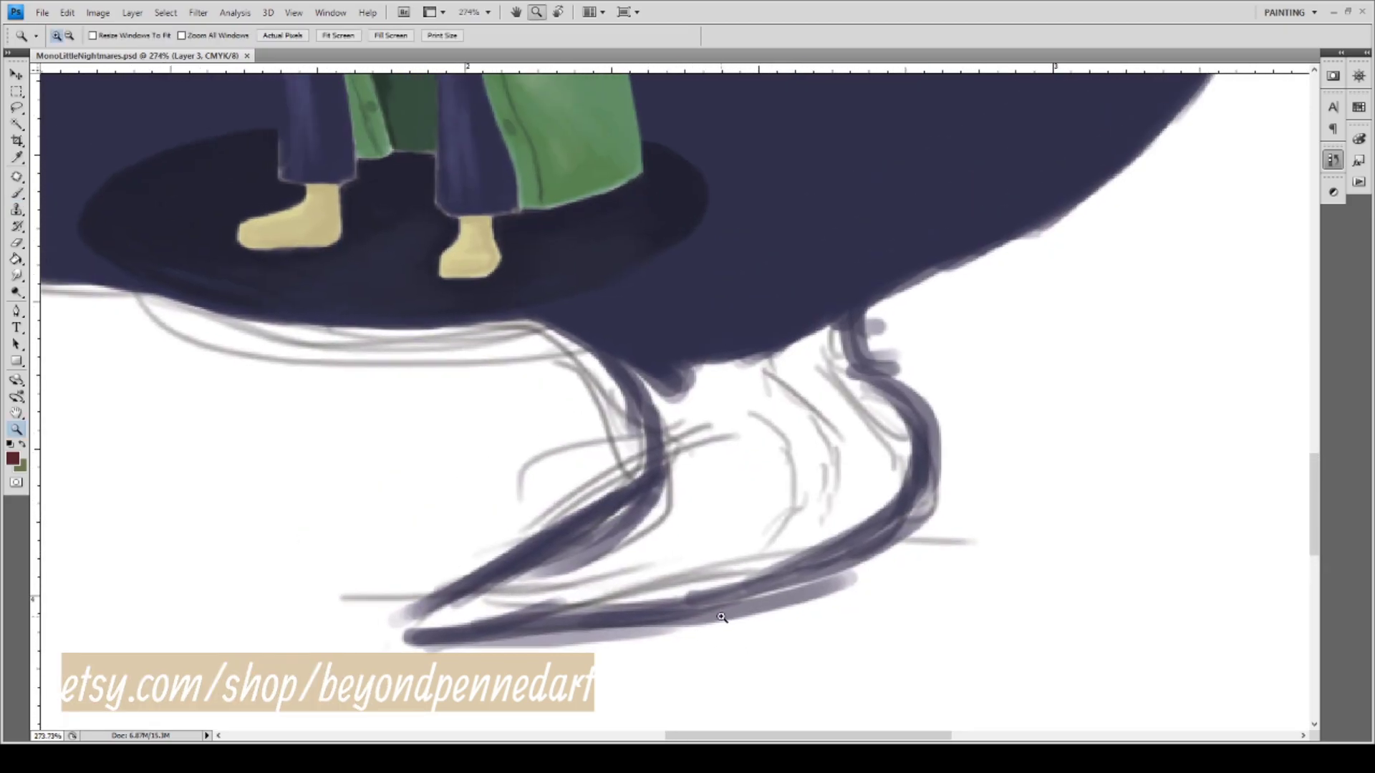
{"action": "key", "text": "i"}
{"action": "left_click", "coordinate": [773, 300]}
{"action": "key", "text": "b"}
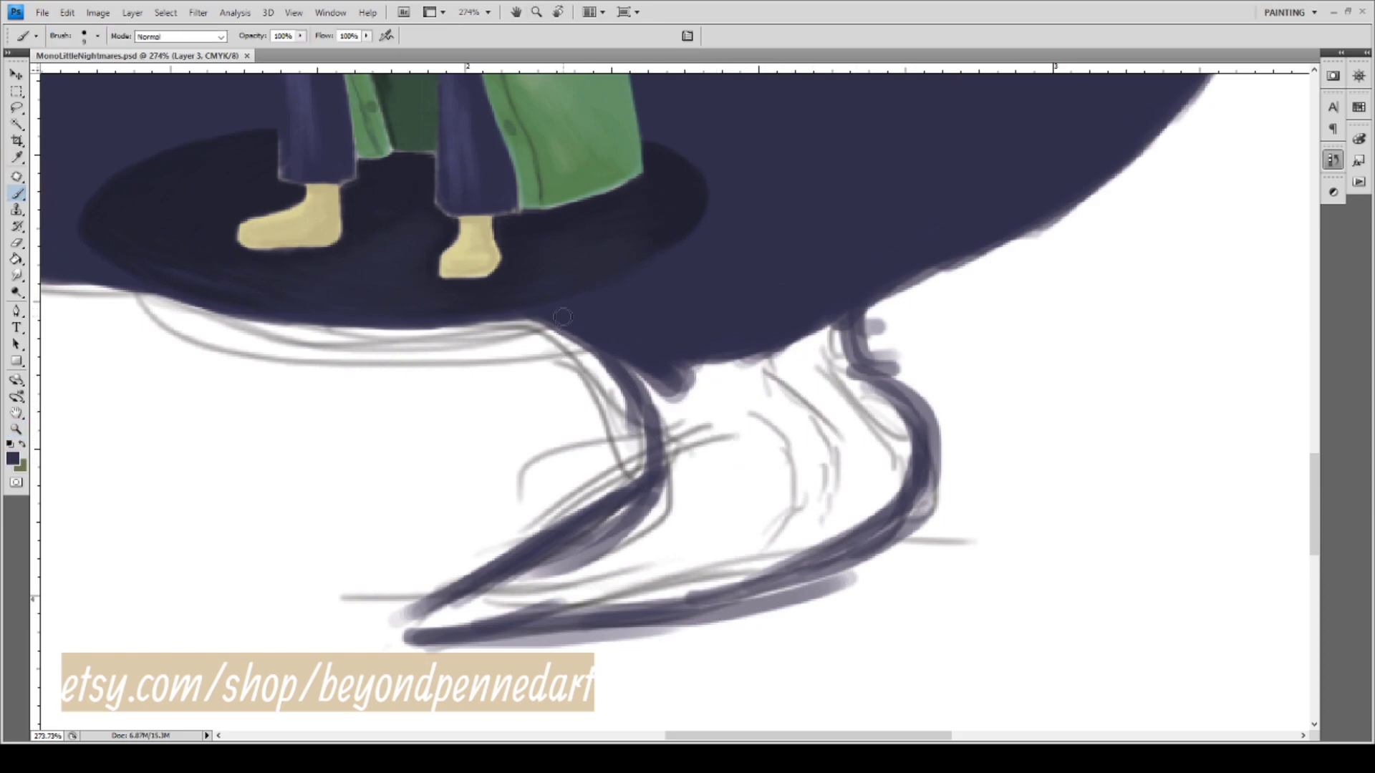
{"action": "left_click_drag", "start_coordinate": [517, 318], "coordinate": [557, 325]}
{"action": "mouse_move", "coordinate": [626, 361]}
{"action": "left_mouse_down"}
{"action": "mouse_move", "coordinate": [669, 423]}
{"action": "mouse_move", "coordinate": [635, 380]}
{"action": "mouse_move", "coordinate": [631, 424]}
{"action": "mouse_move", "coordinate": [633, 372]}
{"action": "mouse_move", "coordinate": [638, 473]}
{"action": "mouse_move", "coordinate": [662, 423]}
{"action": "left_mouse_up"}
{"action": "mouse_move", "coordinate": [404, 615]}
{"action": "left_mouse_down"}
{"action": "mouse_move", "coordinate": [630, 480]}
{"action": "mouse_move", "coordinate": [573, 500]}
{"action": "mouse_move", "coordinate": [659, 472]}
{"action": "mouse_move", "coordinate": [536, 540]}
{"action": "mouse_move", "coordinate": [651, 482]}
{"action": "mouse_move", "coordinate": [529, 582]}
{"action": "mouse_move", "coordinate": [587, 574]}
{"action": "left_mouse_up"}
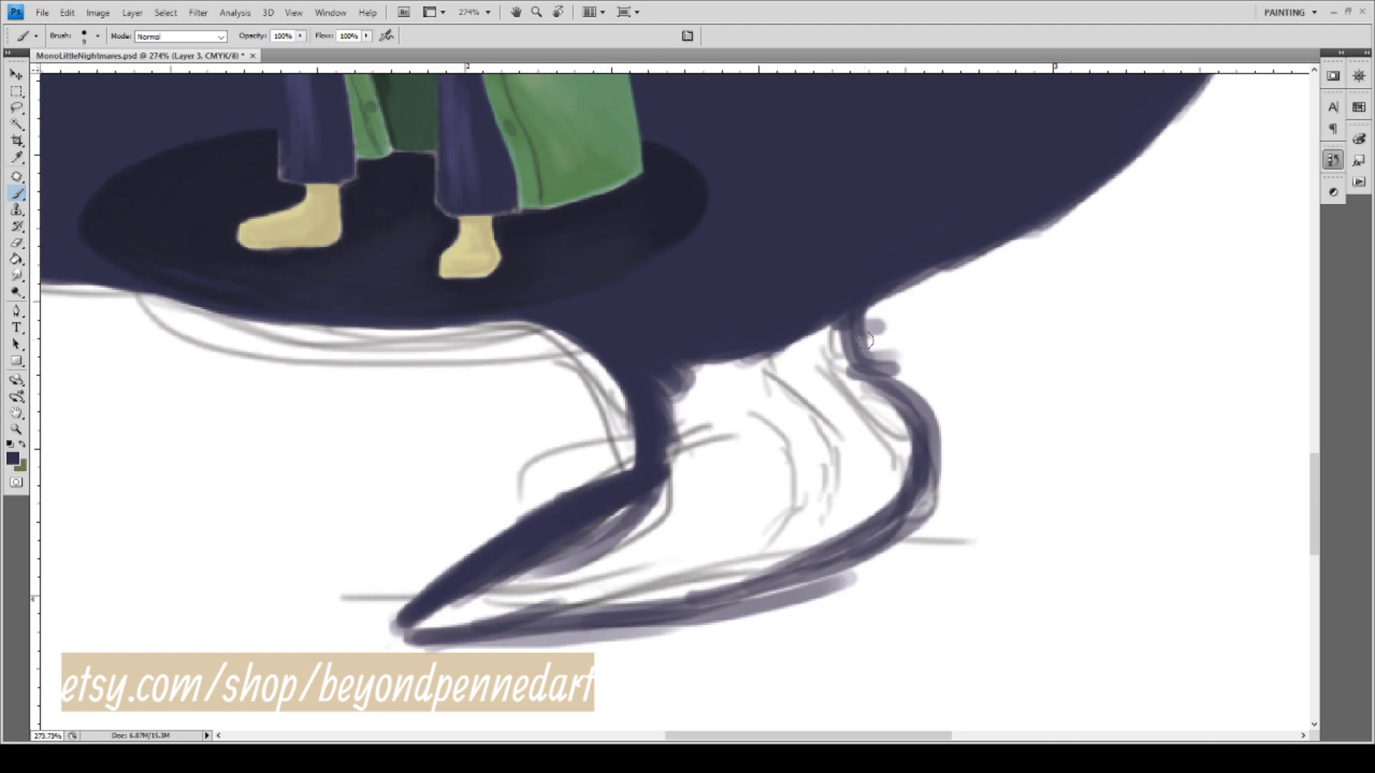
Paint the upper right edge of the tail in navy, curving it smoothly out of the large lobe's underside.
{"action": "mouse_move", "coordinate": [874, 288]}
{"action": "left_mouse_down"}
{"action": "mouse_move", "coordinate": [861, 345]}
{"action": "mouse_move", "coordinate": [876, 303]}
{"action": "mouse_move", "coordinate": [886, 369]}
{"action": "left_mouse_up"}
{"action": "mouse_move", "coordinate": [929, 262]}
{"action": "left_mouse_down"}
{"action": "mouse_move", "coordinate": [875, 320]}
{"action": "mouse_move", "coordinate": [894, 399]}
{"action": "mouse_move", "coordinate": [871, 375]}
{"action": "left_mouse_up"}
{"action": "mouse_move", "coordinate": [869, 303]}
{"action": "left_mouse_down"}
{"action": "mouse_move", "coordinate": [899, 382]}
{"action": "mouse_move", "coordinate": [884, 277]}
{"action": "mouse_move", "coordinate": [908, 397]}
{"action": "mouse_move", "coordinate": [879, 331]}
{"action": "mouse_move", "coordinate": [924, 409]}
{"action": "mouse_move", "coordinate": [856, 328]}
{"action": "mouse_move", "coordinate": [915, 414]}
{"action": "mouse_move", "coordinate": [880, 366]}
{"action": "mouse_move", "coordinate": [923, 476]}
{"action": "mouse_move", "coordinate": [930, 441]}
{"action": "mouse_move", "coordinate": [906, 417]}
{"action": "mouse_move", "coordinate": [918, 484]}
{"action": "left_mouse_up"}
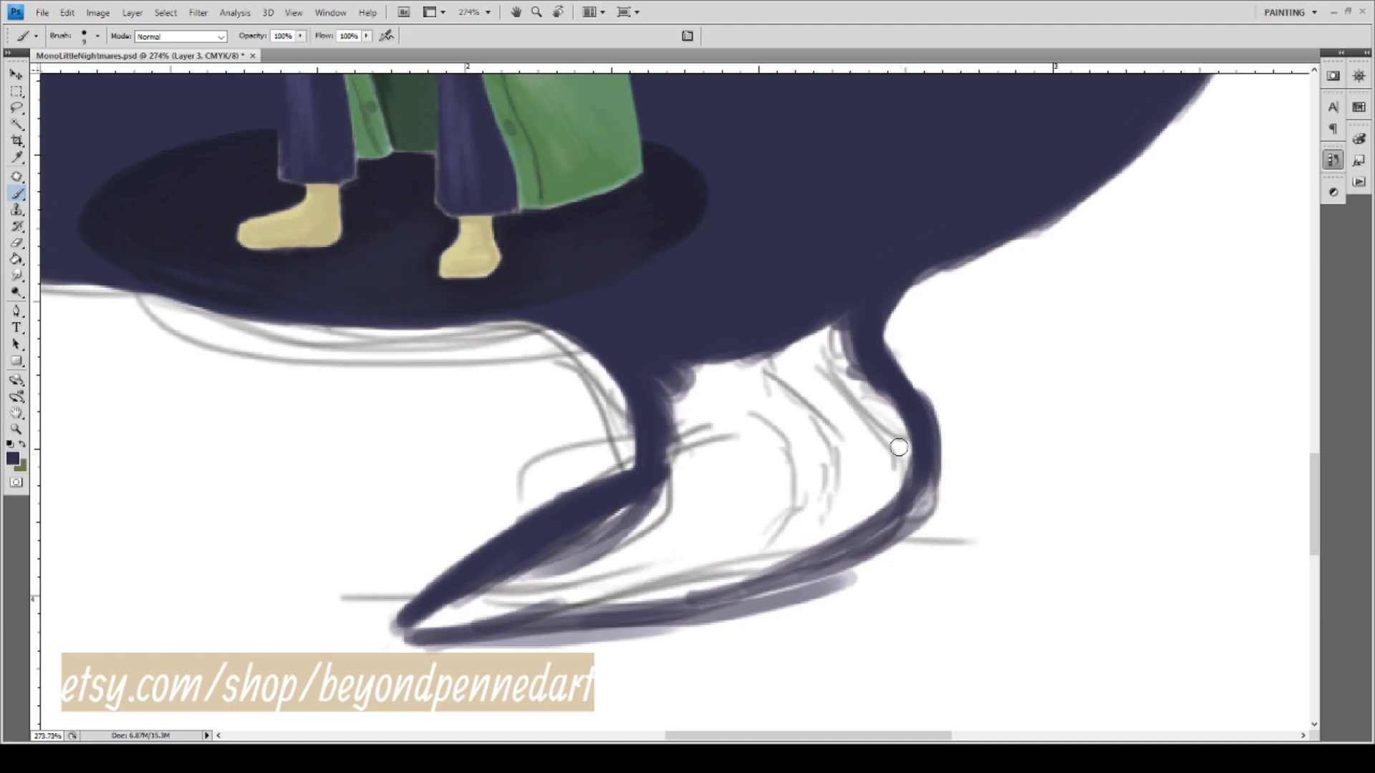
{"action": "mouse_move", "coordinate": [864, 315]}
{"action": "left_mouse_down"}
{"action": "mouse_move", "coordinate": [899, 405]}
{"action": "mouse_move", "coordinate": [881, 312]}
{"action": "mouse_move", "coordinate": [927, 415]}
{"action": "mouse_move", "coordinate": [910, 426]}
{"action": "mouse_move", "coordinate": [895, 294]}
{"action": "left_mouse_up"}
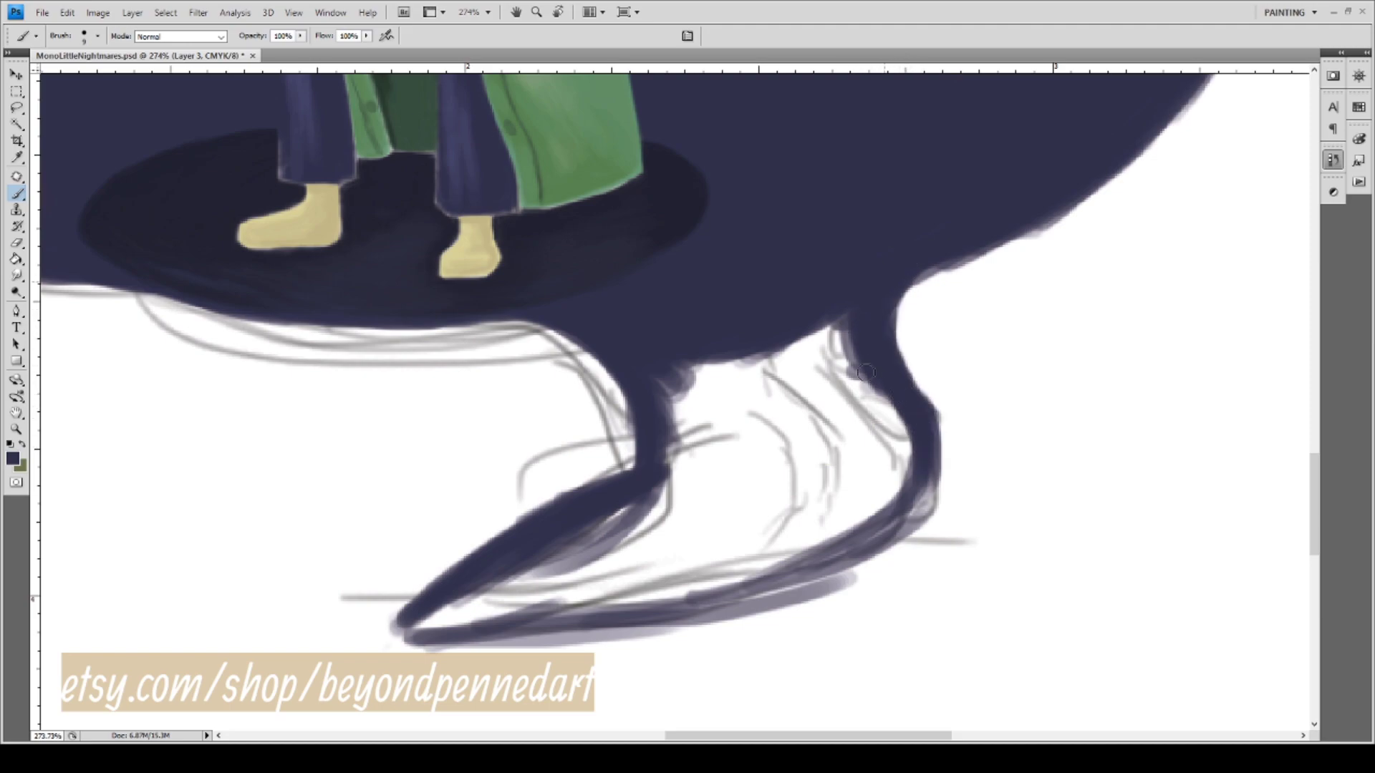
{"action": "left_click", "coordinate": [879, 391]}
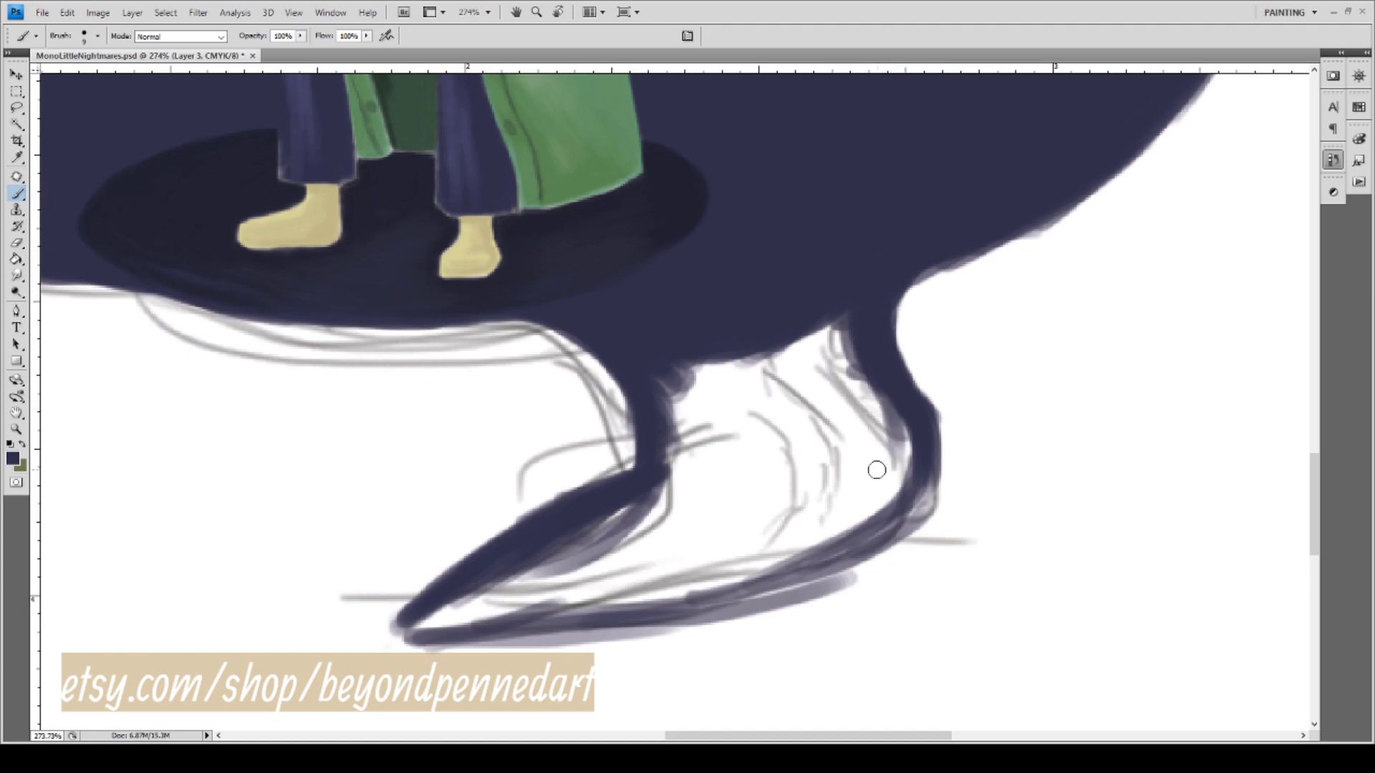
Thicken the tail's outer right curve and lower edge in navy, joining them to the pointed tip.
{"action": "mouse_move", "coordinate": [755, 460]}
{"action": "left_mouse_down"}
{"action": "mouse_move", "coordinate": [740, 462]}
{"action": "mouse_move", "coordinate": [754, 342]}
{"action": "left_mouse_up"}
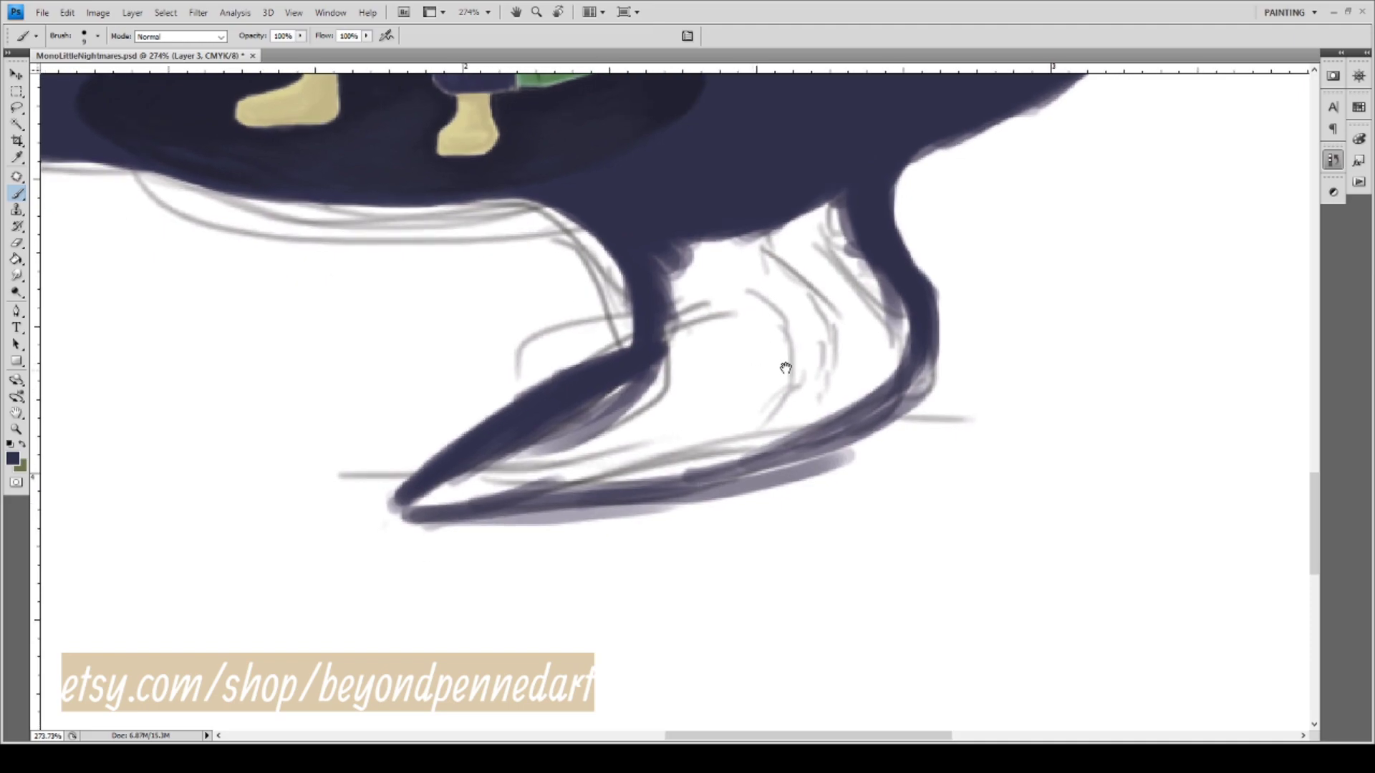
{"action": "mouse_move", "coordinate": [924, 320]}
{"action": "left_mouse_down"}
{"action": "mouse_move", "coordinate": [867, 421]}
{"action": "mouse_move", "coordinate": [924, 354]}
{"action": "mouse_move", "coordinate": [840, 436]}
{"action": "mouse_move", "coordinate": [919, 380]}
{"action": "mouse_move", "coordinate": [810, 448]}
{"action": "mouse_move", "coordinate": [897, 397]}
{"action": "mouse_move", "coordinate": [763, 470]}
{"action": "left_mouse_up"}
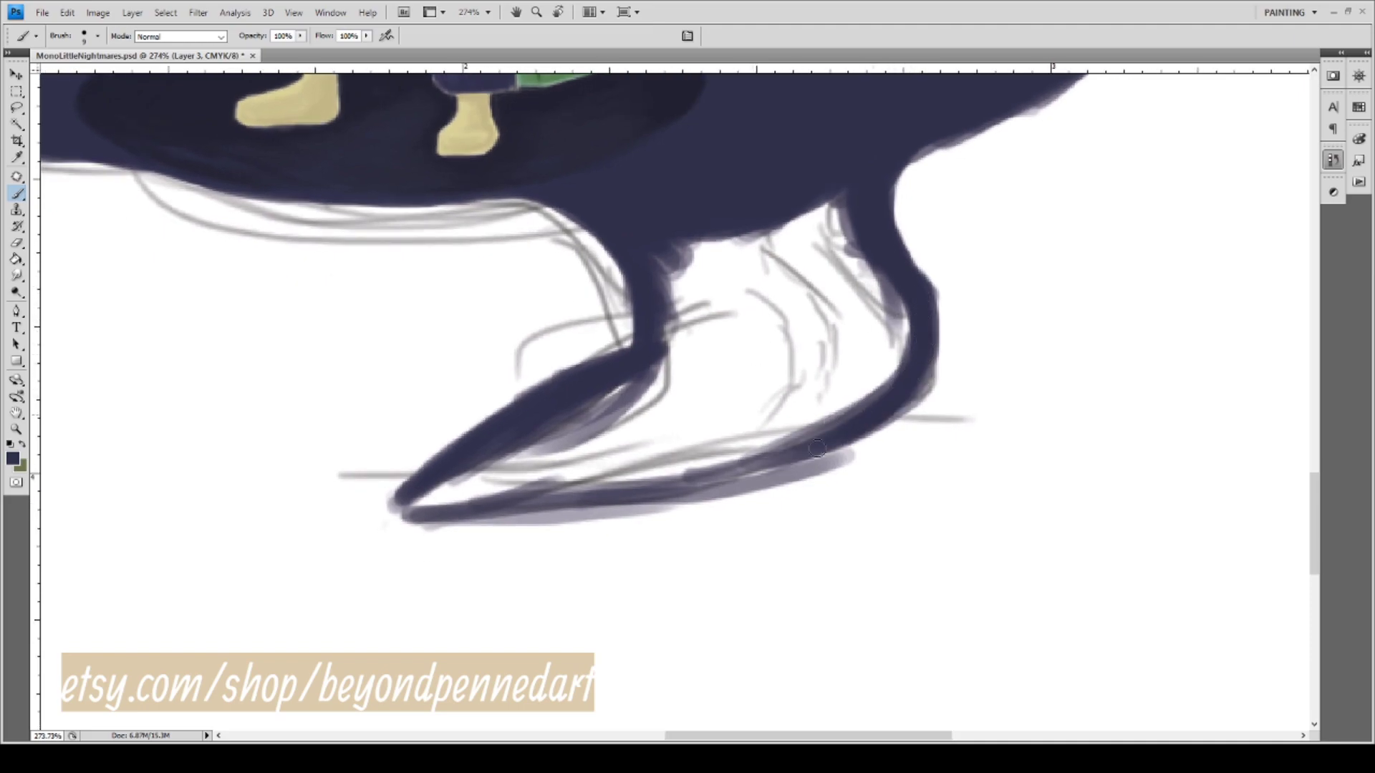
{"action": "left_click_drag", "start_coordinate": [853, 430], "coordinate": [688, 487]}
{"action": "mouse_move", "coordinate": [809, 452]}
{"action": "left_mouse_down"}
{"action": "mouse_move", "coordinate": [674, 485]}
{"action": "mouse_move", "coordinate": [786, 464]}
{"action": "mouse_move", "coordinate": [745, 456]}
{"action": "left_mouse_up"}
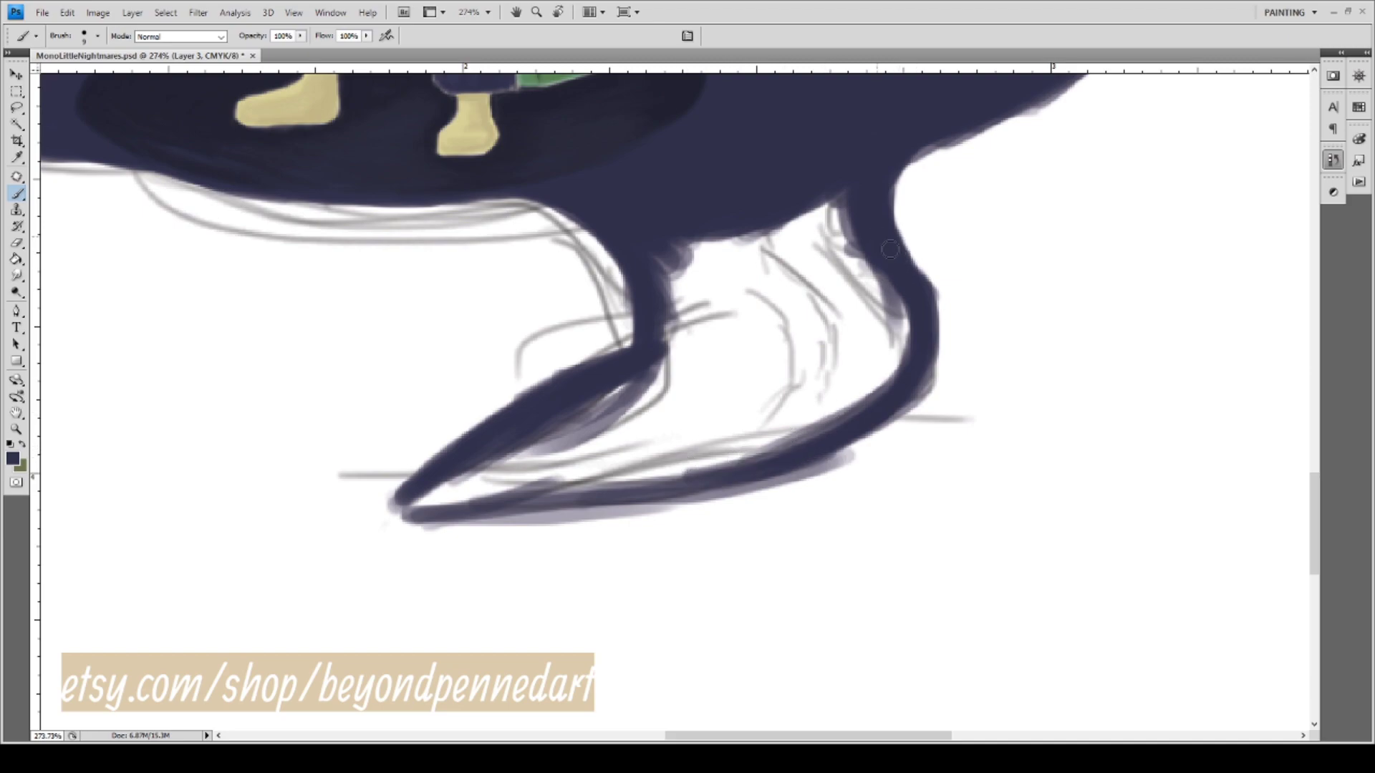
{"action": "mouse_move", "coordinate": [910, 319]}
{"action": "left_mouse_down"}
{"action": "mouse_move", "coordinate": [903, 382]}
{"action": "mouse_move", "coordinate": [923, 295]}
{"action": "mouse_move", "coordinate": [879, 397]}
{"action": "left_mouse_up"}
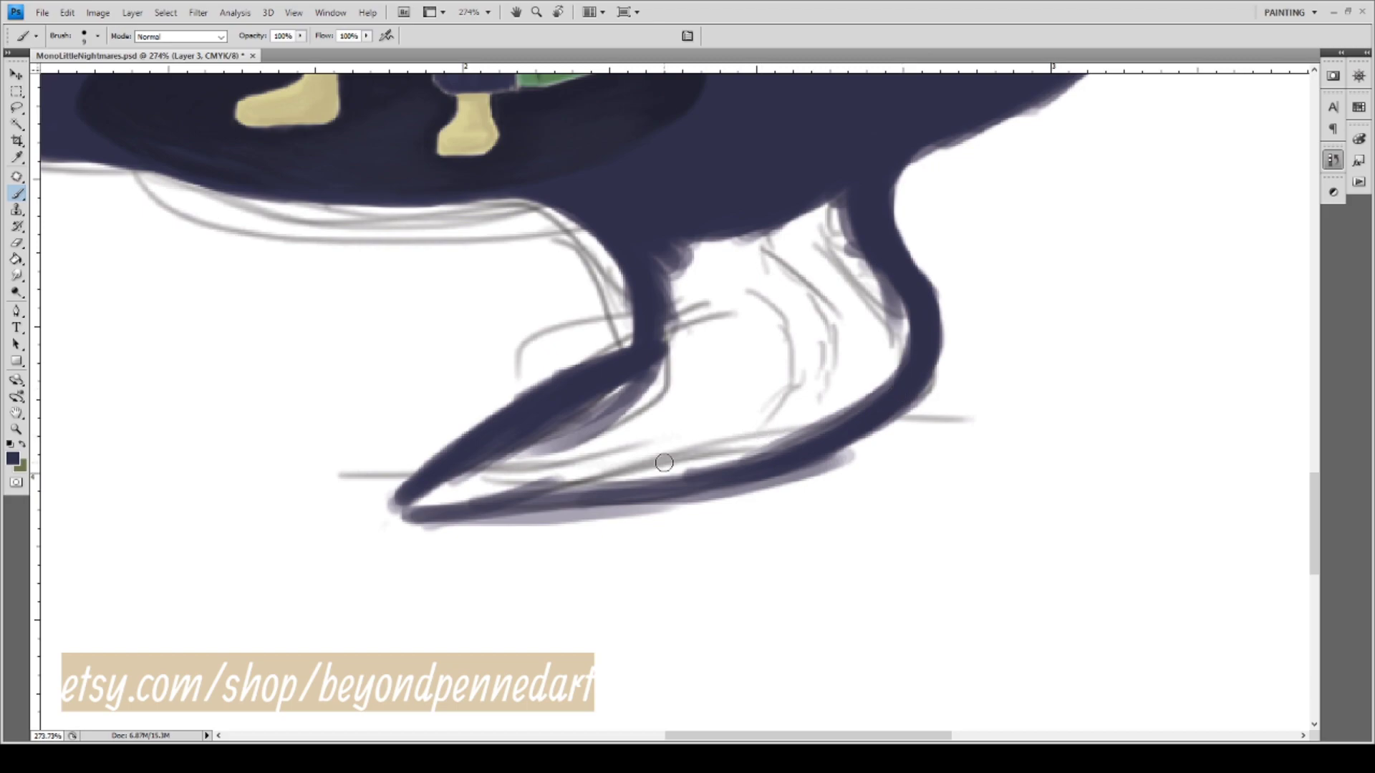
{"action": "mouse_move", "coordinate": [430, 493]}
{"action": "left_mouse_down"}
{"action": "mouse_move", "coordinate": [390, 516]}
{"action": "mouse_move", "coordinate": [459, 501]}
{"action": "mouse_move", "coordinate": [559, 509]}
{"action": "mouse_move", "coordinate": [444, 507]}
{"action": "mouse_move", "coordinate": [660, 486]}
{"action": "left_mouse_up"}
{"action": "mouse_move", "coordinate": [573, 494]}
{"action": "left_mouse_down"}
{"action": "mouse_move", "coordinate": [762, 466]}
{"action": "mouse_move", "coordinate": [831, 428]}
{"action": "left_mouse_up"}
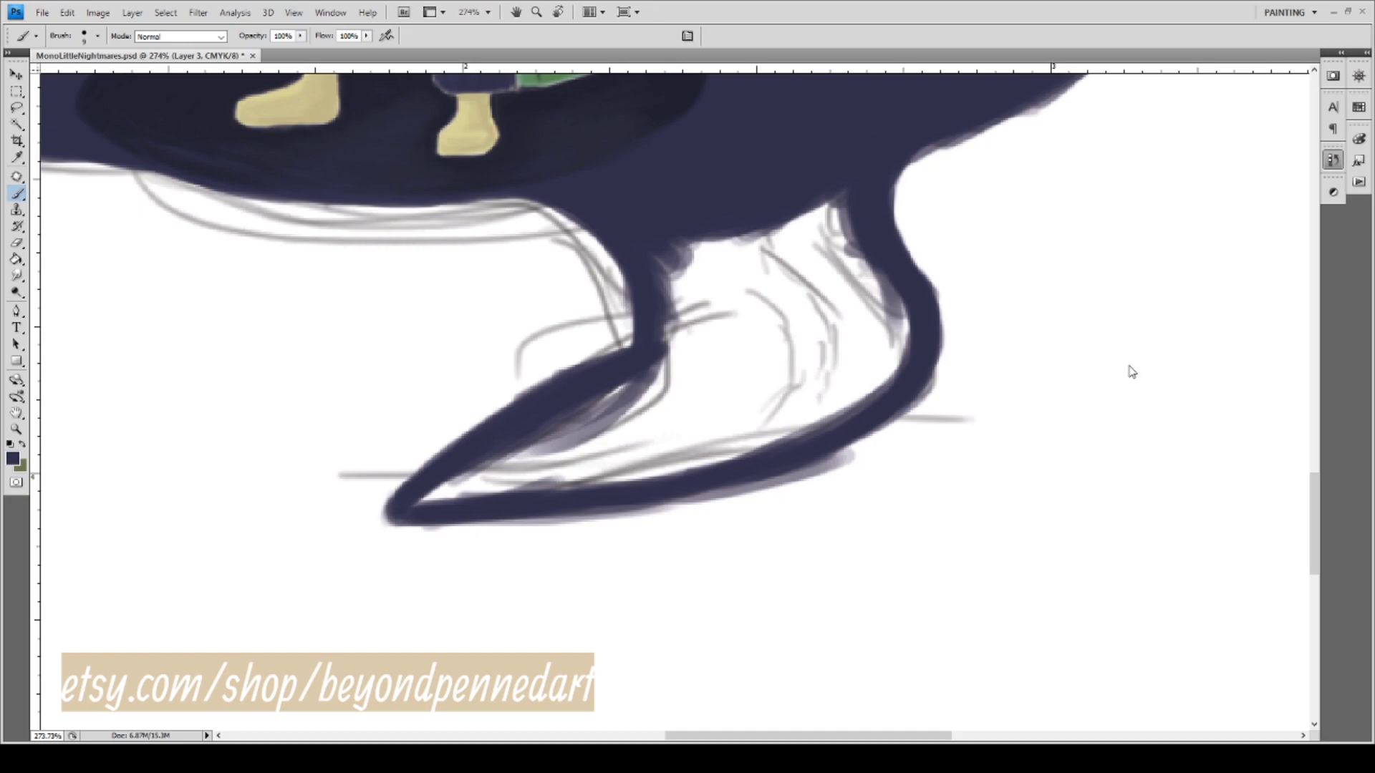
Fill the inside of the tail with solid navy, covering the sketch lines and remaining white gaps.
{"action": "mouse_move", "coordinate": [458, 486]}
{"action": "left_mouse_down"}
{"action": "mouse_move", "coordinate": [540, 440]}
{"action": "mouse_move", "coordinate": [421, 504]}
{"action": "left_mouse_up"}
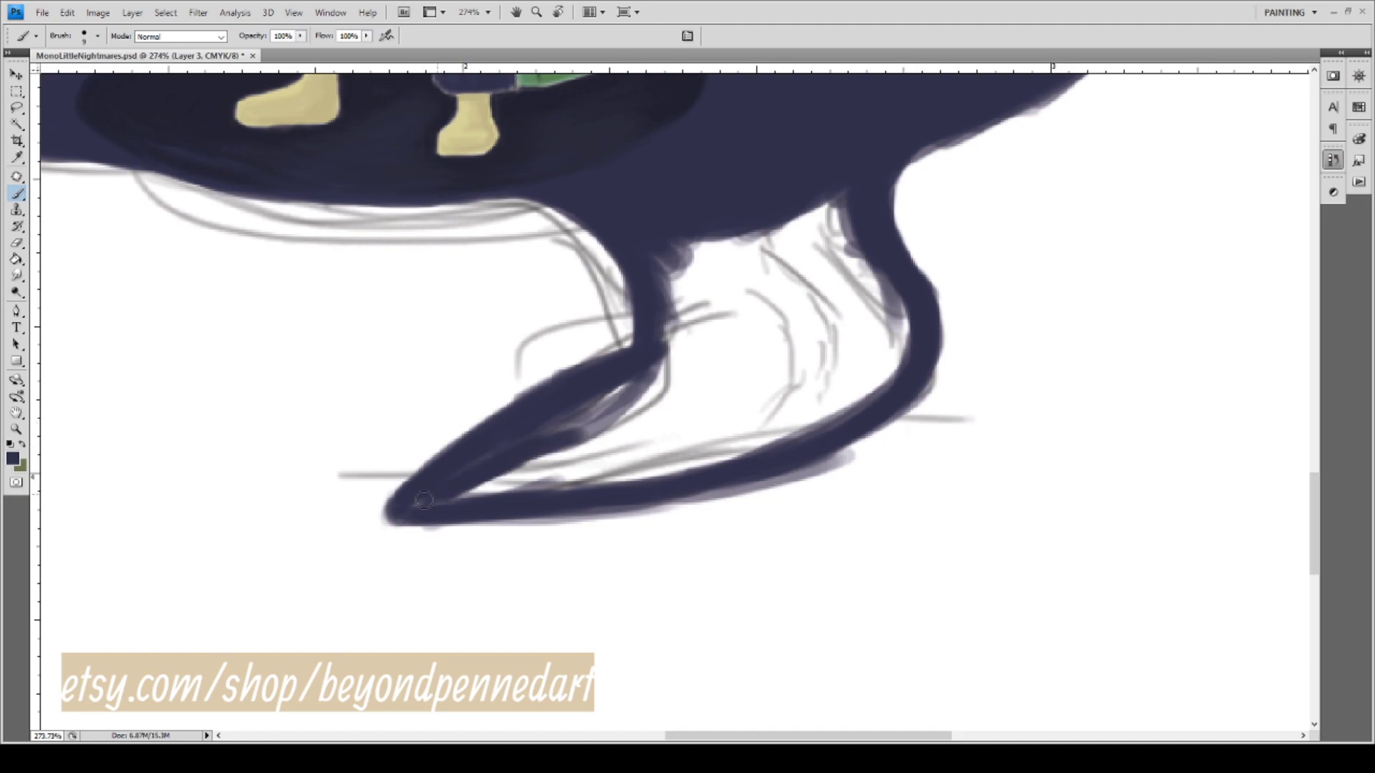
{"action": "mouse_move", "coordinate": [566, 470]}
{"action": "left_mouse_down"}
{"action": "mouse_move", "coordinate": [425, 505]}
{"action": "mouse_move", "coordinate": [630, 401]}
{"action": "left_mouse_up"}
{"action": "left_click_drag", "start_coordinate": [544, 430], "coordinate": [684, 355]}
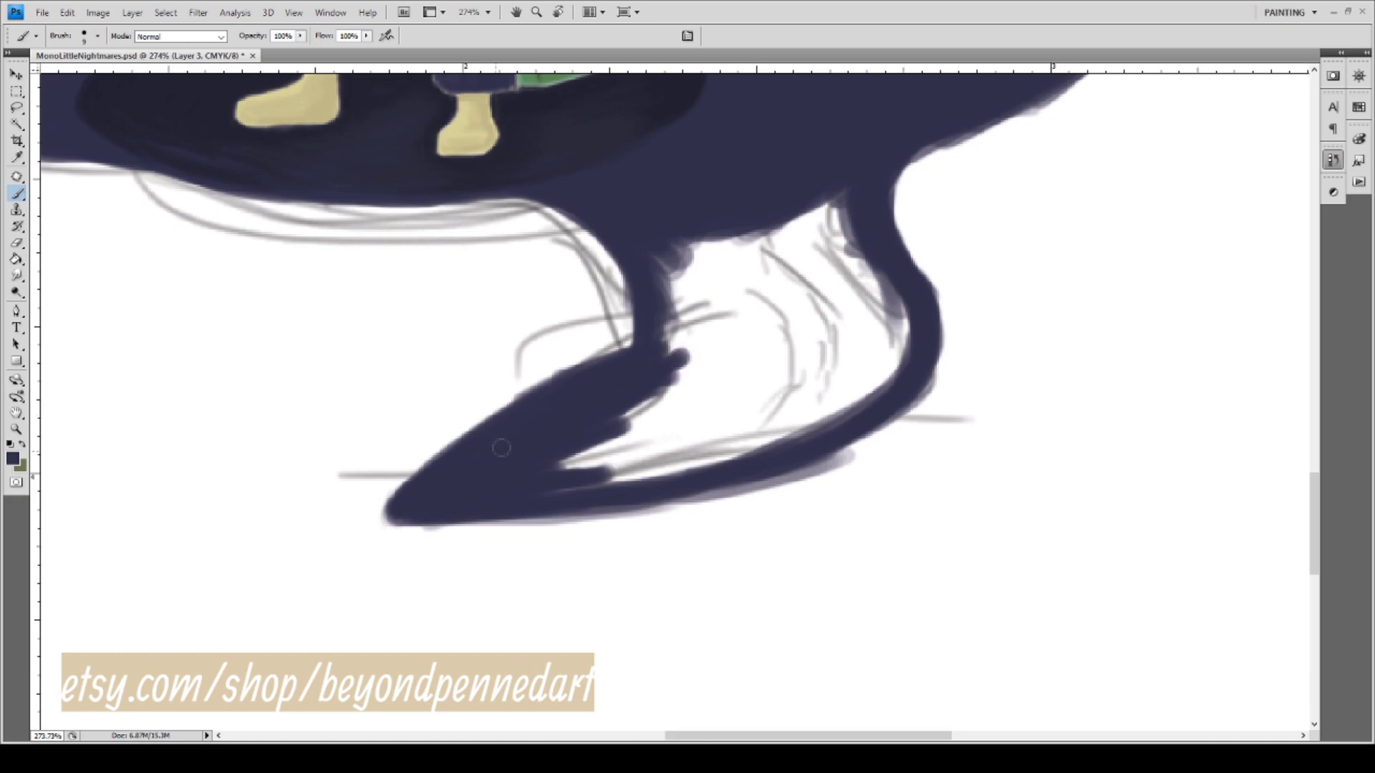
{"action": "mouse_move", "coordinate": [634, 394]}
{"action": "left_mouse_down"}
{"action": "mouse_move", "coordinate": [754, 428]}
{"action": "mouse_move", "coordinate": [867, 379]}
{"action": "mouse_move", "coordinate": [889, 302]}
{"action": "mouse_move", "coordinate": [850, 220]}
{"action": "mouse_move", "coordinate": [849, 168]}
{"action": "mouse_move", "coordinate": [858, 214]}
{"action": "mouse_move", "coordinate": [849, 257]}
{"action": "mouse_move", "coordinate": [841, 211]}
{"action": "mouse_move", "coordinate": [843, 277]}
{"action": "mouse_move", "coordinate": [826, 239]}
{"action": "mouse_move", "coordinate": [875, 312]}
{"action": "mouse_move", "coordinate": [868, 302]}
{"action": "mouse_move", "coordinate": [861, 341]}
{"action": "mouse_move", "coordinate": [773, 405]}
{"action": "mouse_move", "coordinate": [789, 373]}
{"action": "mouse_move", "coordinate": [844, 368]}
{"action": "mouse_move", "coordinate": [791, 367]}
{"action": "mouse_move", "coordinate": [718, 420]}
{"action": "mouse_move", "coordinate": [606, 449]}
{"action": "mouse_move", "coordinate": [674, 426]}
{"action": "mouse_move", "coordinate": [687, 399]}
{"action": "mouse_move", "coordinate": [771, 343]}
{"action": "mouse_move", "coordinate": [754, 320]}
{"action": "mouse_move", "coordinate": [659, 394]}
{"action": "mouse_move", "coordinate": [698, 278]}
{"action": "mouse_move", "coordinate": [678, 232]}
{"action": "mouse_move", "coordinate": [665, 343]}
{"action": "mouse_move", "coordinate": [726, 238]}
{"action": "mouse_move", "coordinate": [720, 326]}
{"action": "mouse_move", "coordinate": [694, 322]}
{"action": "mouse_move", "coordinate": [723, 235]}
{"action": "mouse_move", "coordinate": [754, 256]}
{"action": "mouse_move", "coordinate": [747, 208]}
{"action": "mouse_move", "coordinate": [742, 335]}
{"action": "mouse_move", "coordinate": [759, 221]}
{"action": "mouse_move", "coordinate": [792, 209]}
{"action": "mouse_move", "coordinate": [785, 238]}
{"action": "mouse_move", "coordinate": [815, 223]}
{"action": "mouse_move", "coordinate": [803, 322]}
{"action": "mouse_move", "coordinate": [823, 349]}
{"action": "left_mouse_up"}
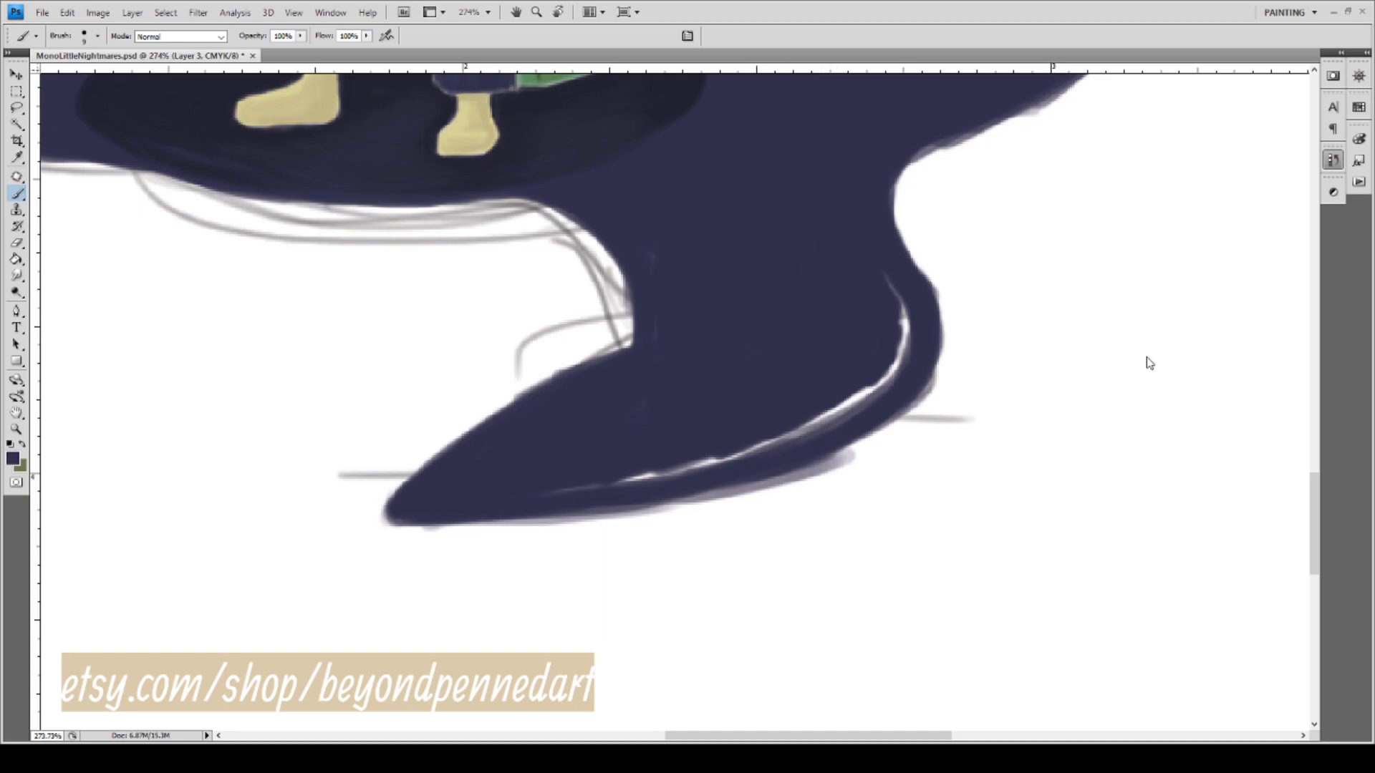
{"action": "mouse_move", "coordinate": [889, 283]}
{"action": "left_mouse_down"}
{"action": "mouse_move", "coordinate": [895, 372]}
{"action": "mouse_move", "coordinate": [874, 363]}
{"action": "mouse_move", "coordinate": [887, 362]}
{"action": "mouse_move", "coordinate": [735, 463]}
{"action": "mouse_move", "coordinate": [793, 421]}
{"action": "mouse_move", "coordinate": [821, 429]}
{"action": "left_mouse_up"}
{"action": "left_click_drag", "start_coordinate": [735, 463], "coordinate": [691, 466]}
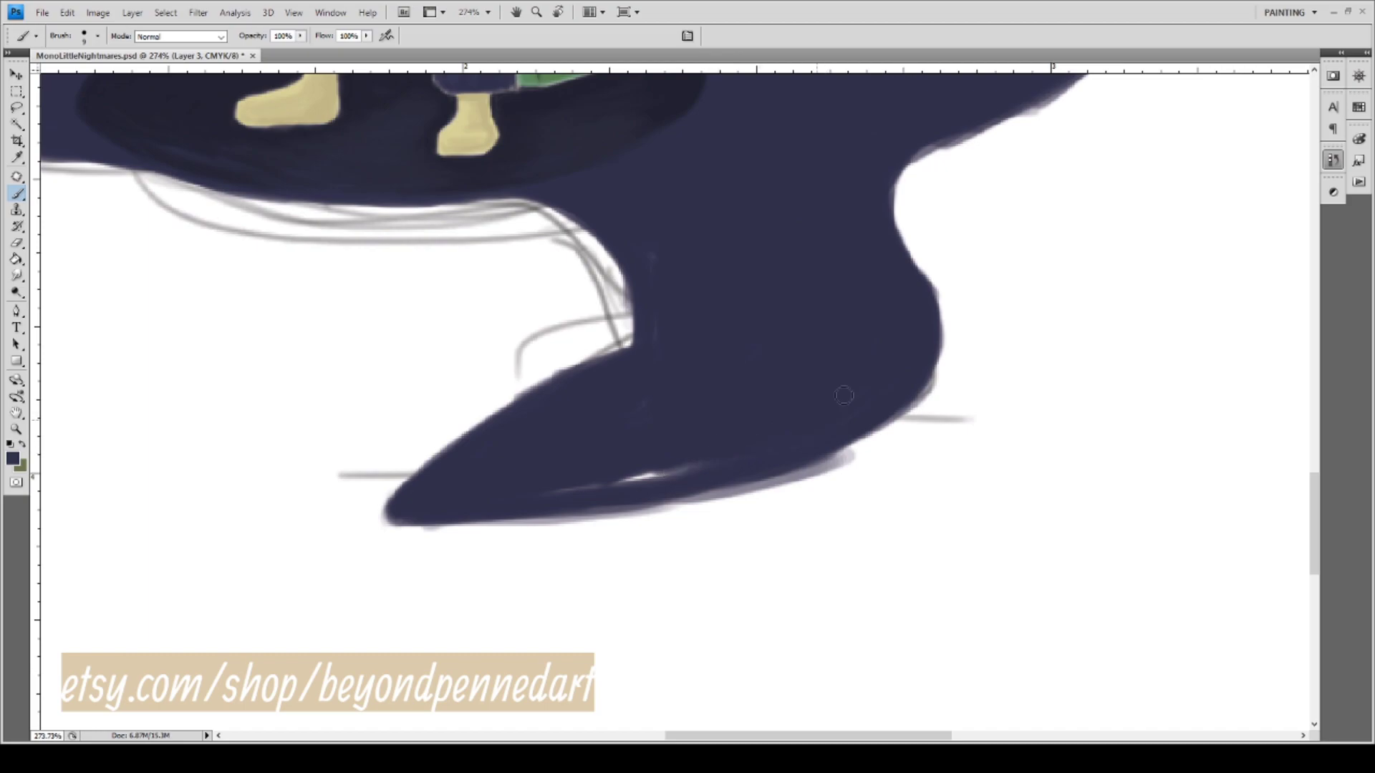
{"action": "left_click_drag", "start_coordinate": [533, 490], "coordinate": [747, 451]}
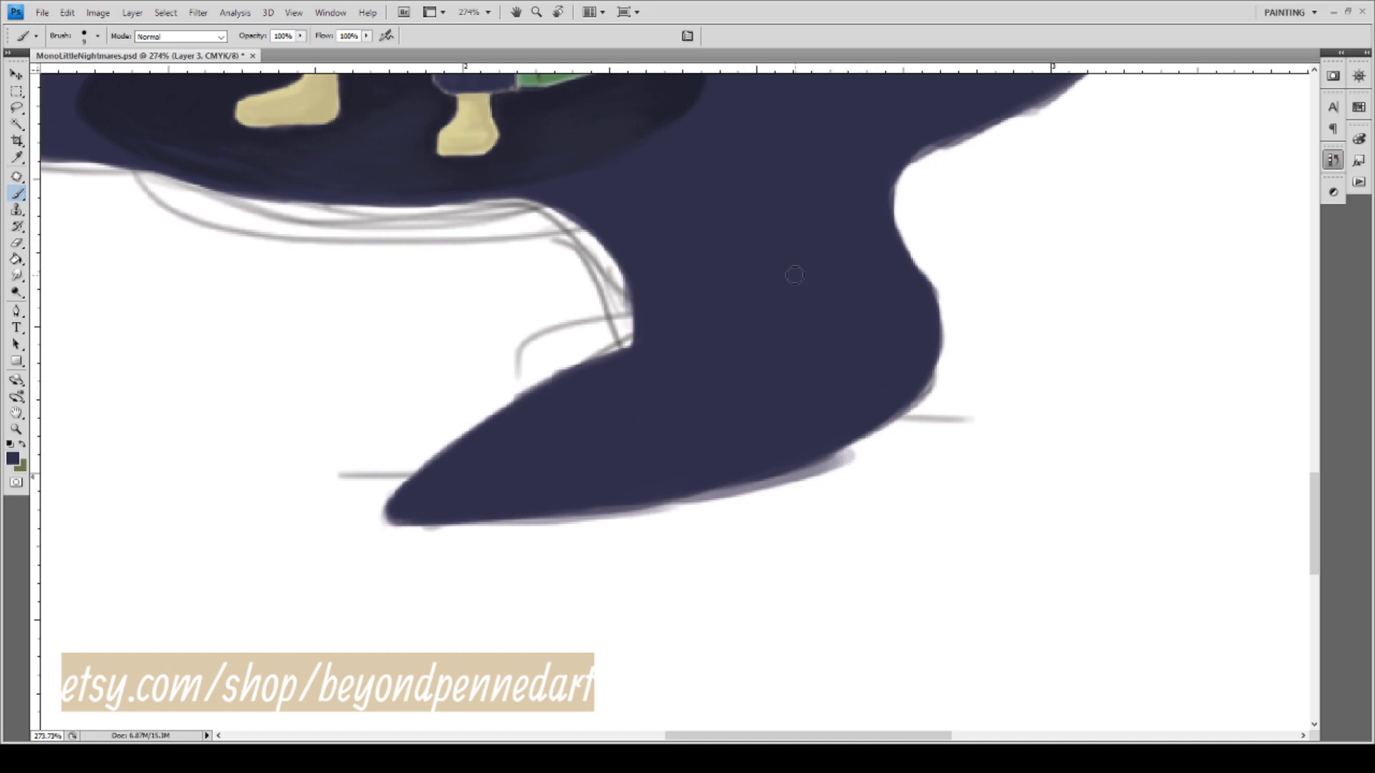
Save the document and move the sketch layer up and to the left, away from the painted background shape.
{"action": "key", "text": "ctrl+0"}
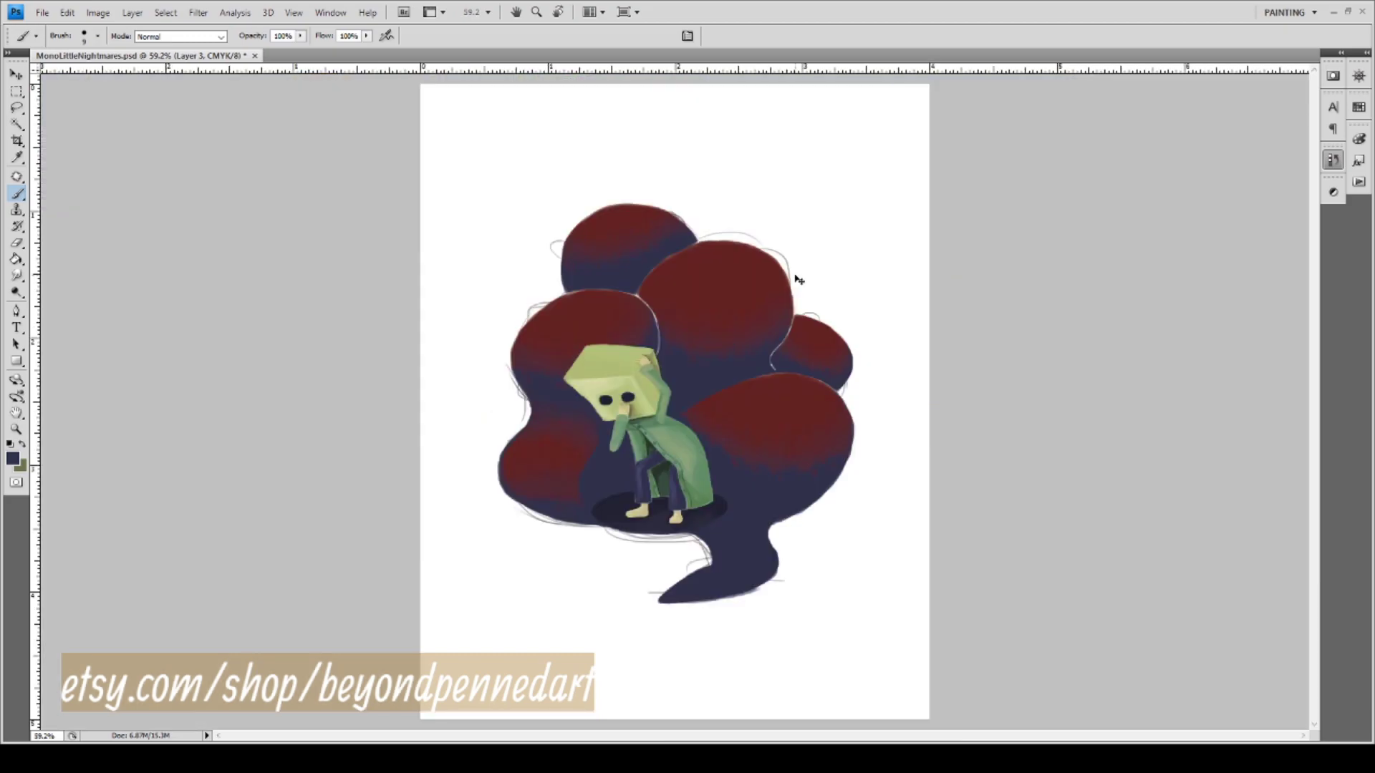
{"action": "key", "text": "ctrl+s"}
{"action": "key", "text": "v"}
{"action": "mouse_move", "coordinate": [567, 399]}
{"action": "left_mouse_down"}
{"action": "mouse_move", "coordinate": [444, 423]}
{"action": "mouse_move", "coordinate": [324, 401]}
{"action": "mouse_move", "coordinate": [378, 194]}
{"action": "mouse_move", "coordinate": [451, 236]}
{"action": "mouse_move", "coordinate": [725, 183]}
{"action": "mouse_move", "coordinate": [225, 327]}
{"action": "mouse_move", "coordinate": [205, 399]}
{"action": "mouse_move", "coordinate": [172, 370]}
{"action": "mouse_move", "coordinate": [298, 411]}
{"action": "mouse_move", "coordinate": [249, 380]}
{"action": "mouse_move", "coordinate": [187, 304]}
{"action": "mouse_move", "coordinate": [292, 218]}
{"action": "mouse_move", "coordinate": [584, 161]}
{"action": "mouse_move", "coordinate": [481, 139]}
{"action": "mouse_move", "coordinate": [494, 121]}
{"action": "mouse_move", "coordinate": [502, 137]}
{"action": "left_mouse_up"}
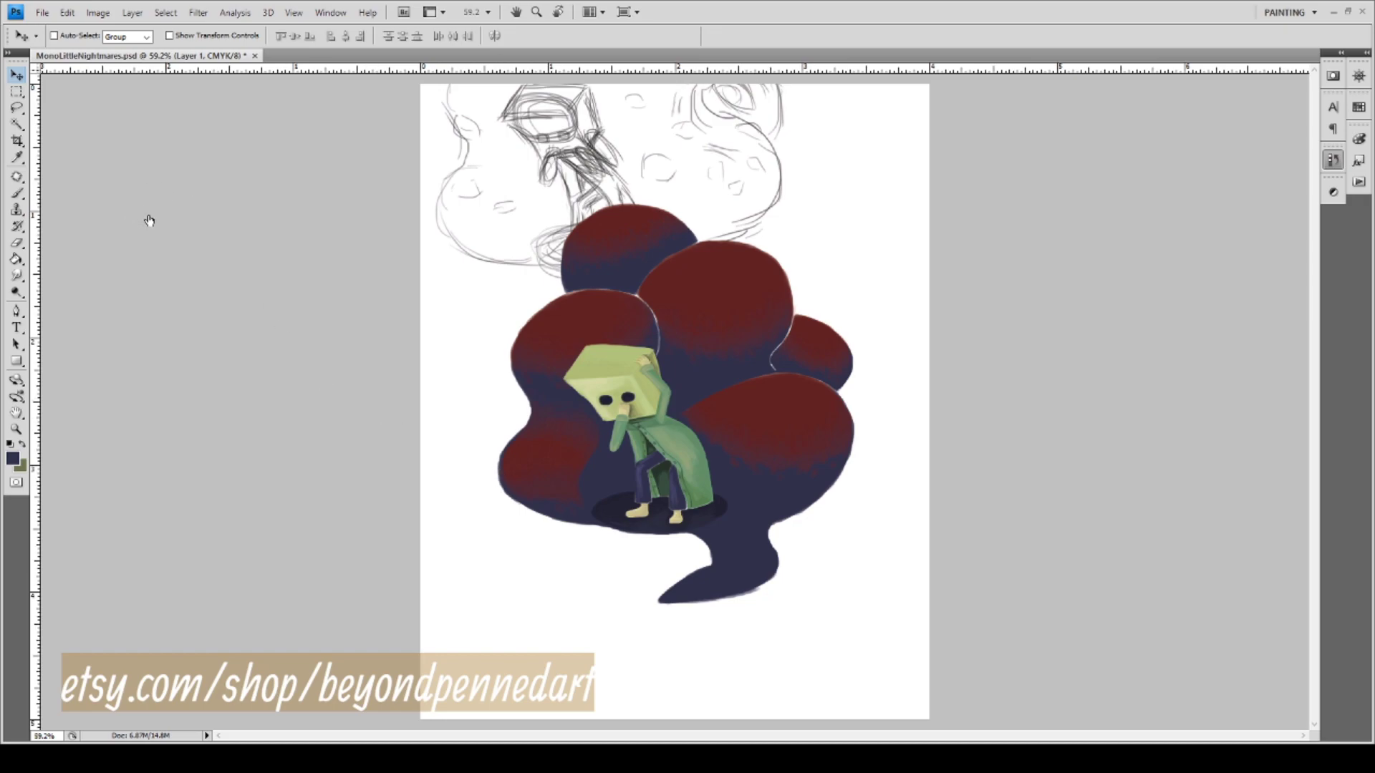
Make the painted background shape's layer active and pick a lighter red based on the lobes' dark red as the painting colour.
{"action": "left_click", "coordinate": [623, 528], "text": "ctrl"}
{"action": "key", "text": "z"}
{"action": "left_click_drag", "start_coordinate": [449, 361], "coordinate": [630, 580]}
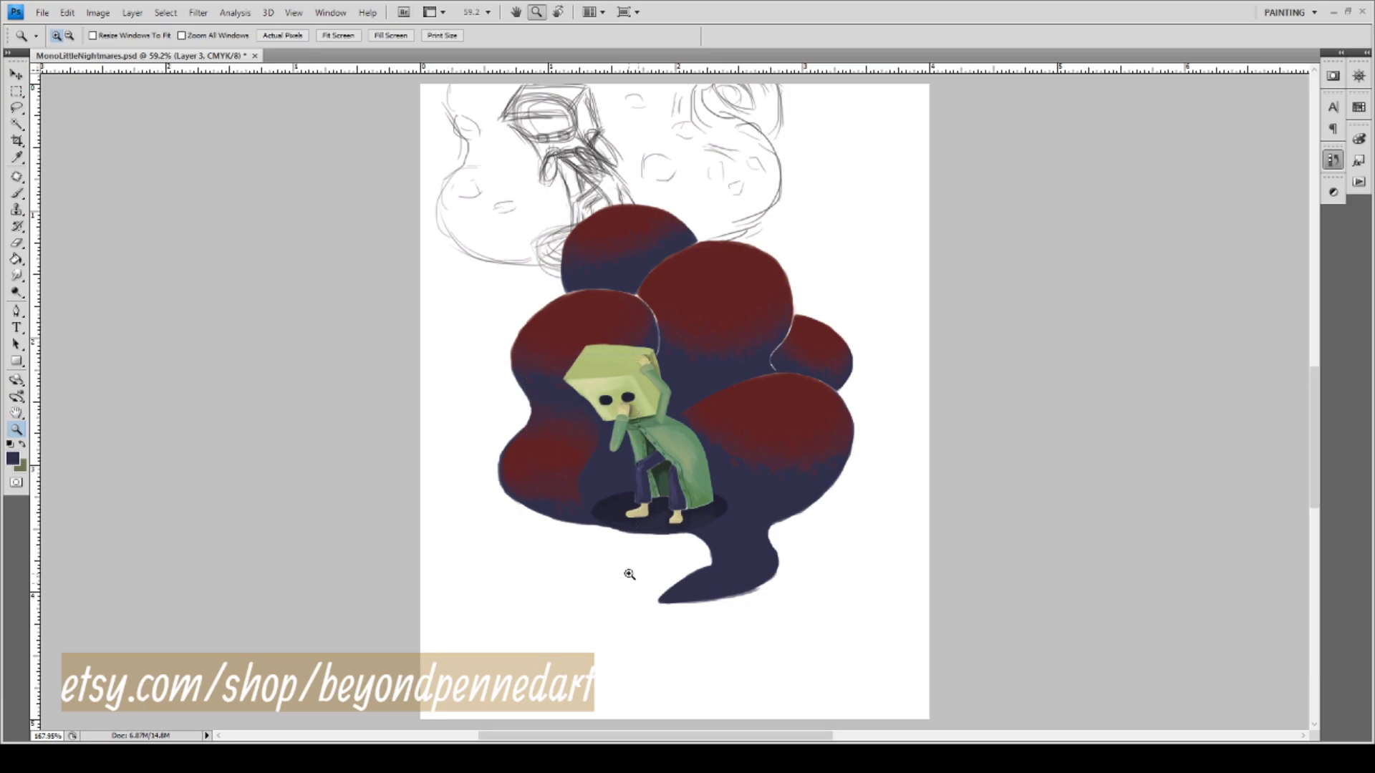
{"action": "left_click_drag", "start_coordinate": [663, 430], "coordinate": [519, 543]}
{"action": "mouse_move", "coordinate": [570, 378]}
{"action": "left_mouse_down"}
{"action": "mouse_move", "coordinate": [574, 525]}
{"action": "mouse_move", "coordinate": [546, 513]}
{"action": "mouse_move", "coordinate": [595, 604]}
{"action": "mouse_move", "coordinate": [589, 664]}
{"action": "mouse_move", "coordinate": [575, 447]}
{"action": "left_mouse_up"}
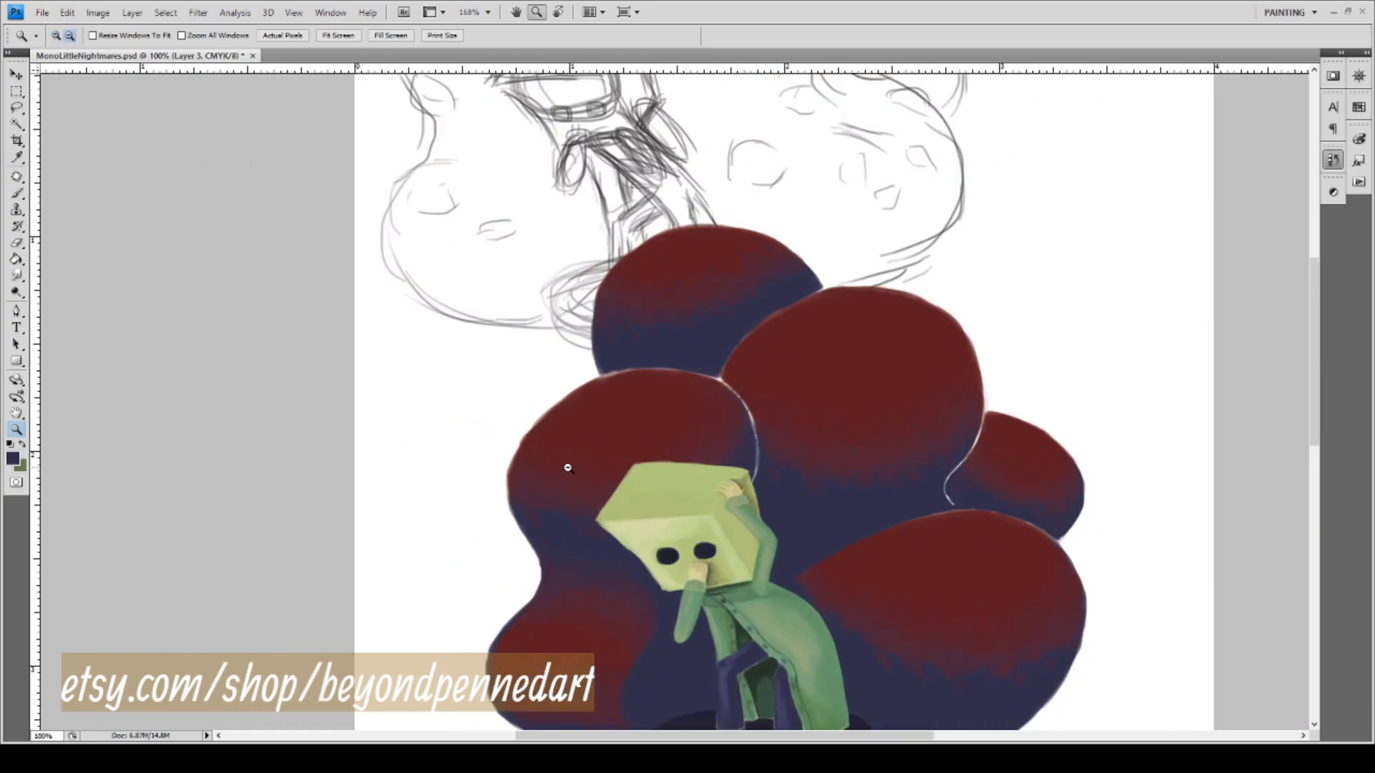
{"action": "left_click", "coordinate": [570, 478], "text": "alt"}
{"action": "left_click", "coordinate": [585, 473], "text": "alt"}
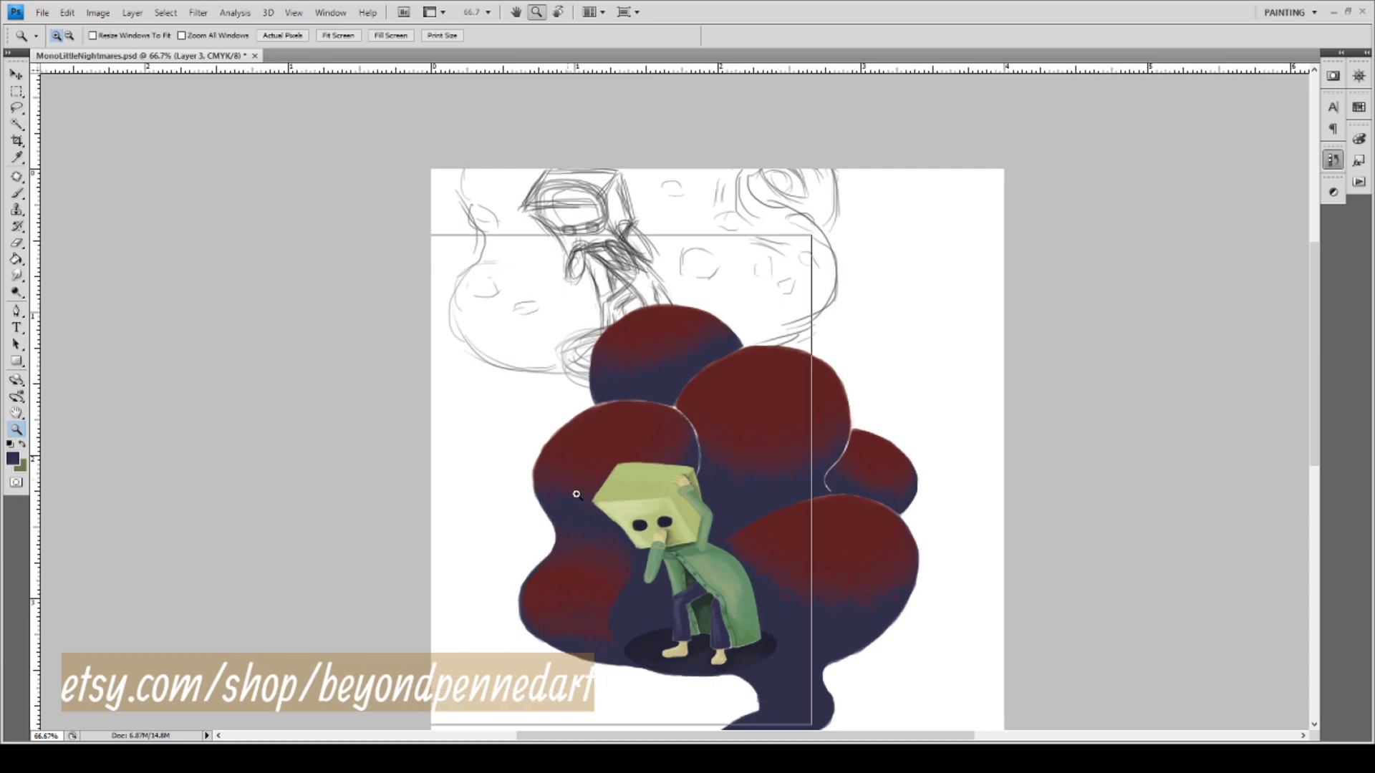
{"action": "left_click", "coordinate": [578, 524]}
{"action": "left_click_drag", "start_coordinate": [583, 521], "coordinate": [565, 472]}
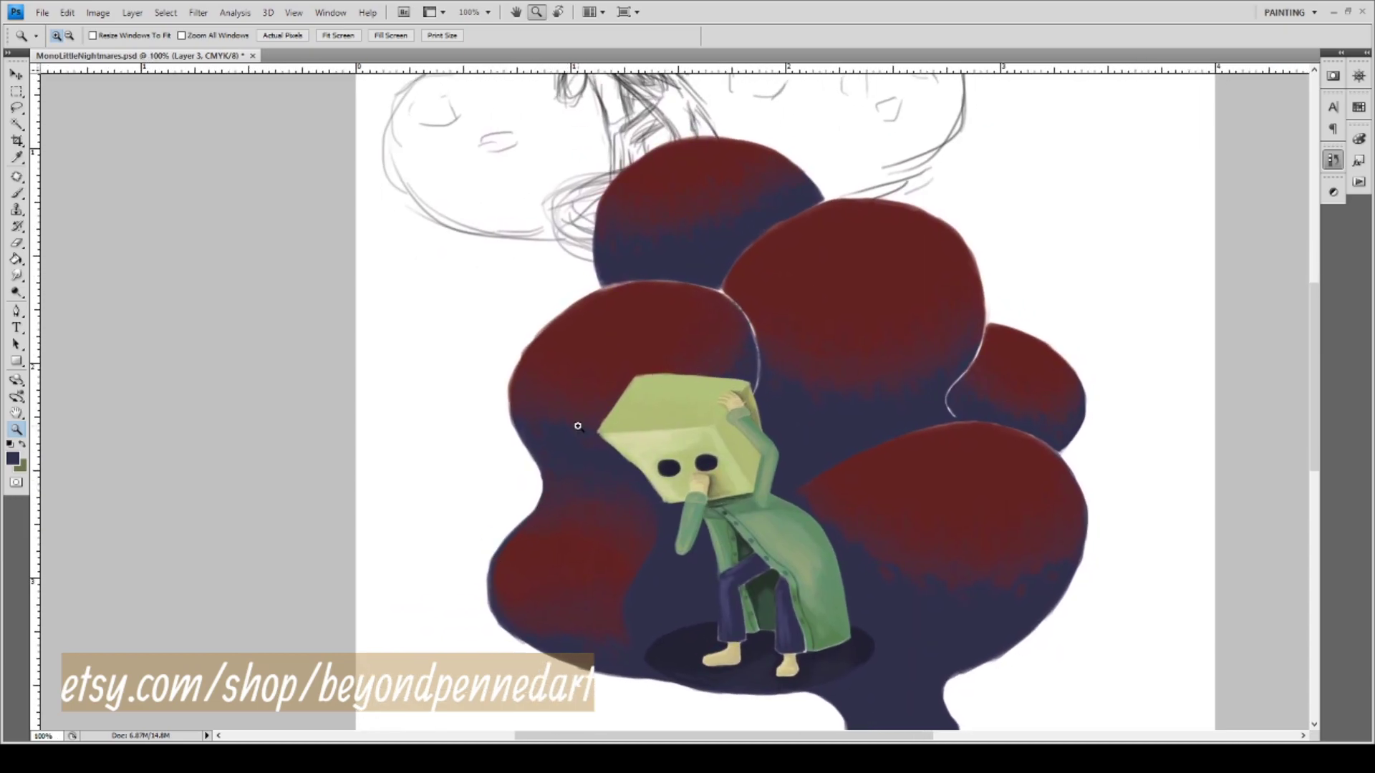
{"action": "key", "text": "b"}
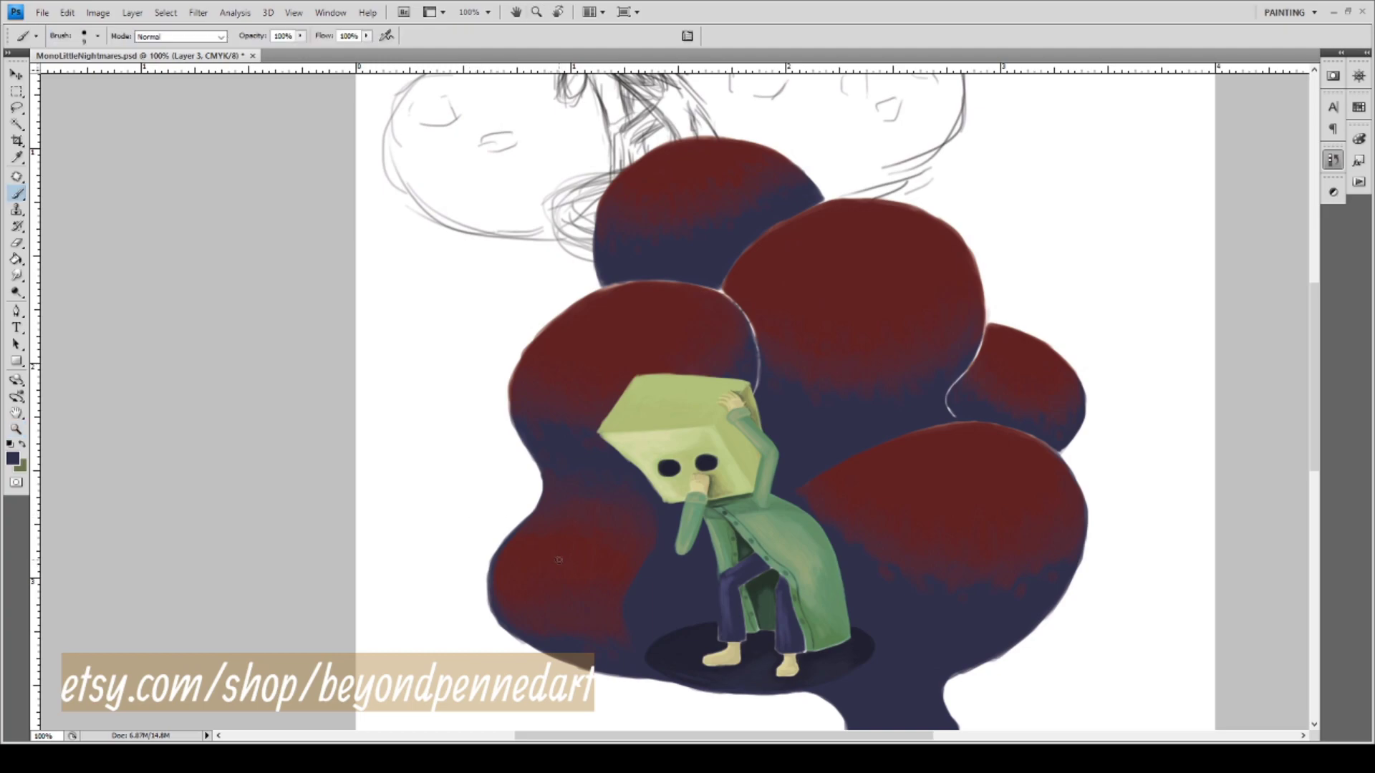
{"action": "key", "text": "i"}
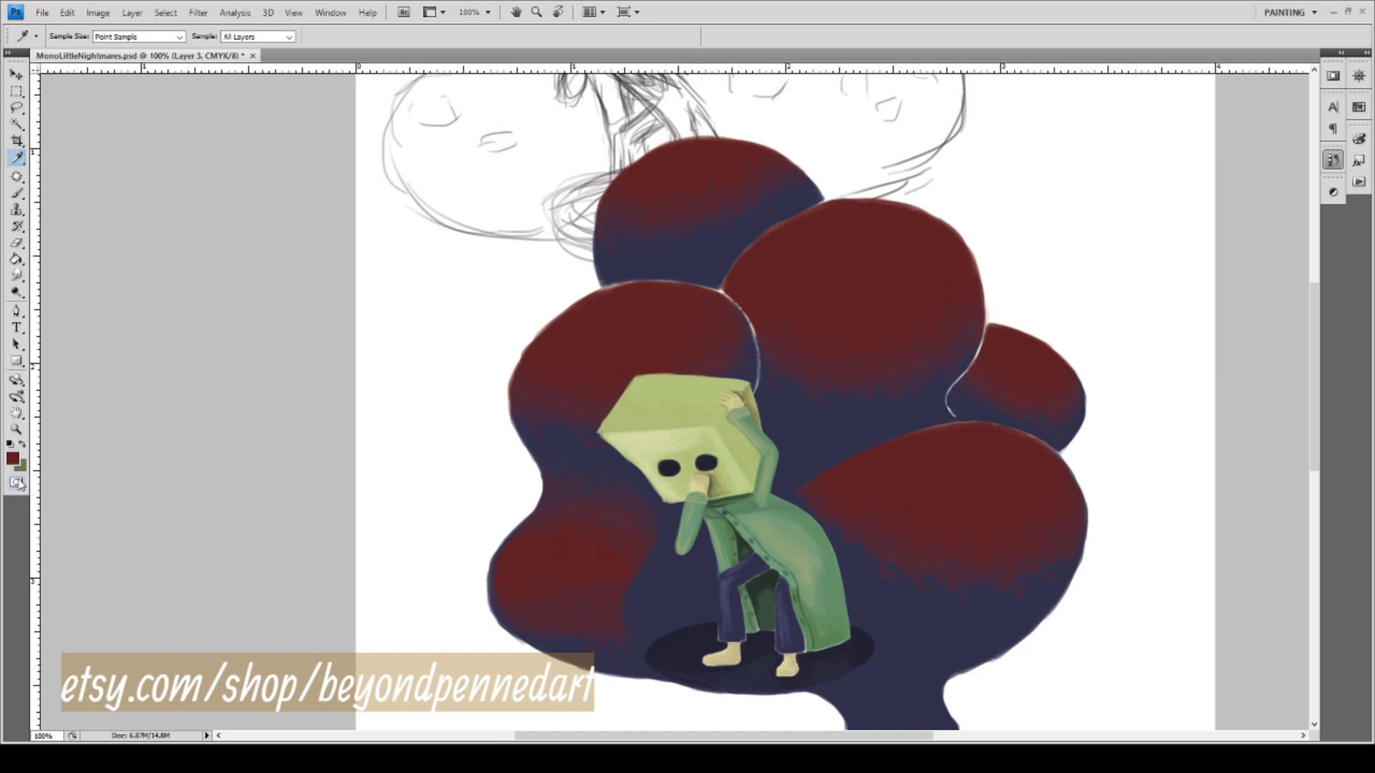
{"action": "left_click_drag", "start_coordinate": [910, 431], "coordinate": [921, 417]}
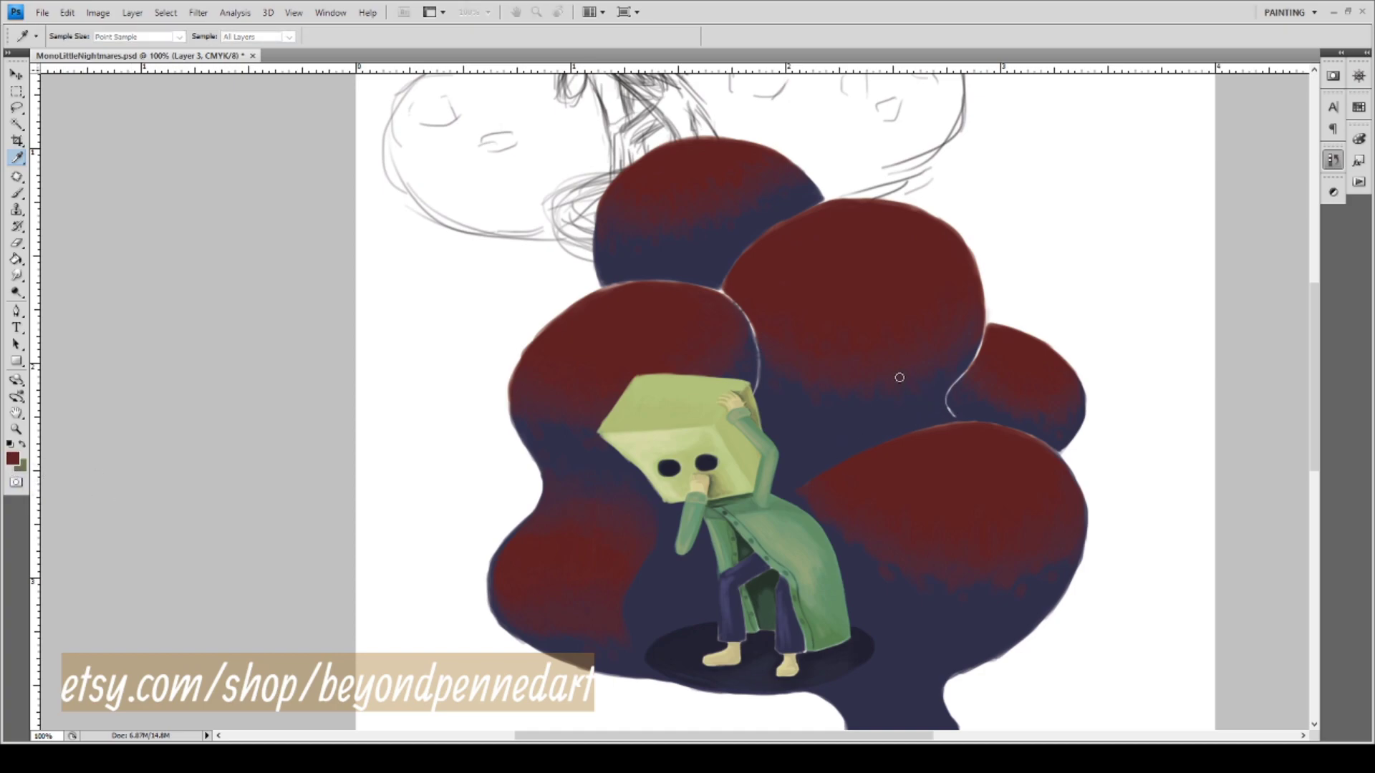
{"action": "left_click_drag", "start_coordinate": [893, 371], "coordinate": [1060, 301]}
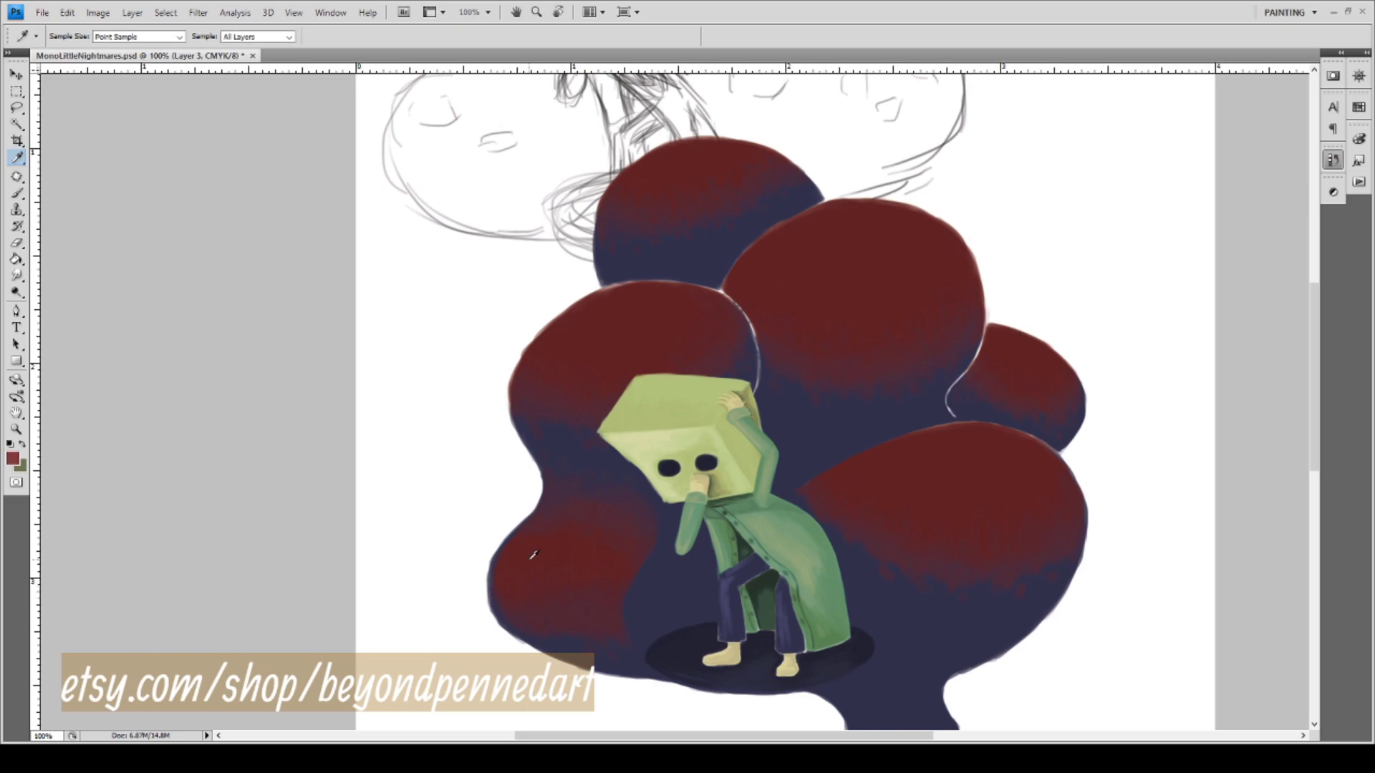
Paint two light red spots on the lower left lobe and one at the left edge just above the notch.
{"action": "key", "text": "b"}
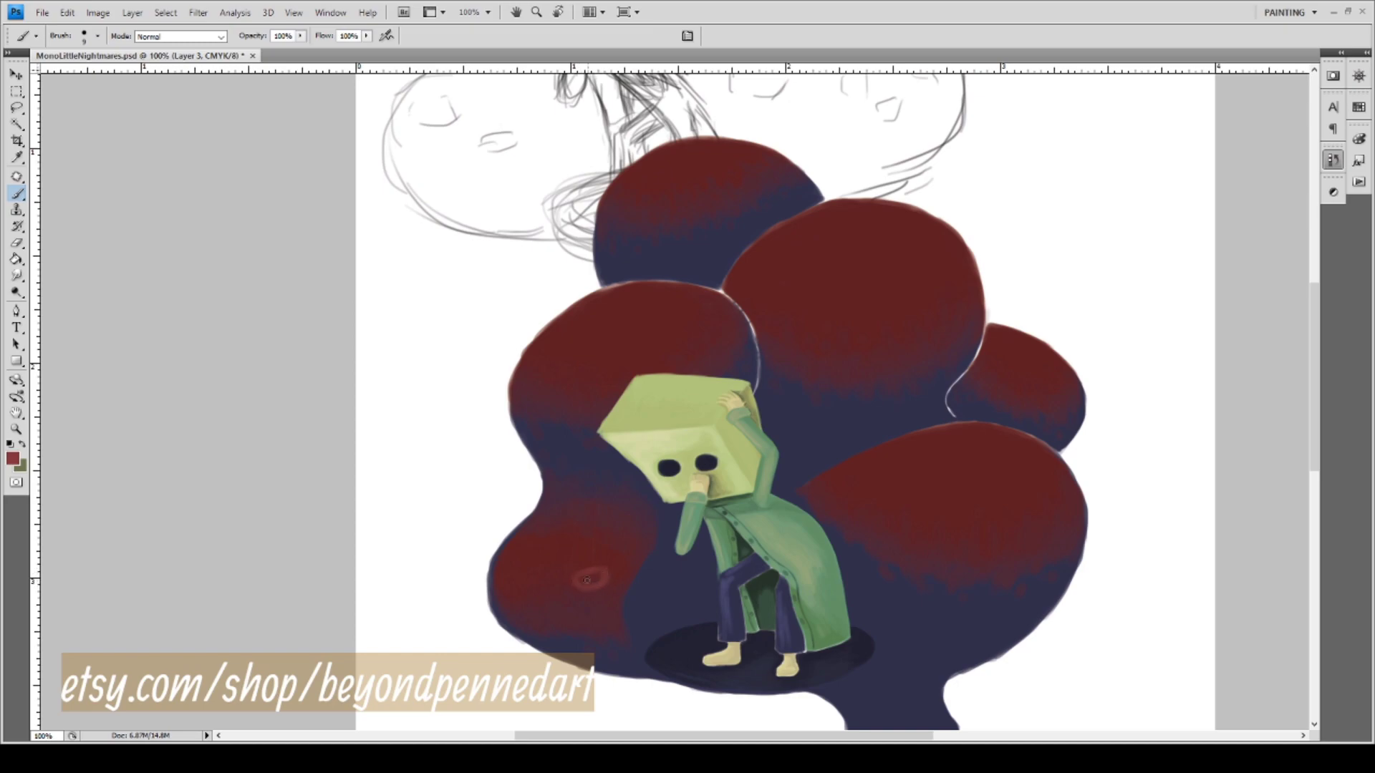
{"action": "left_click_drag", "start_coordinate": [587, 578], "coordinate": [574, 580]}
{"action": "left_click_drag", "start_coordinate": [539, 539], "coordinate": [551, 557]}
{"action": "mouse_move", "coordinate": [561, 460]}
{"action": "left_mouse_down"}
{"action": "mouse_move", "coordinate": [530, 537]}
{"action": "mouse_move", "coordinate": [497, 561]}
{"action": "mouse_move", "coordinate": [528, 528]}
{"action": "mouse_move", "coordinate": [543, 573]}
{"action": "mouse_move", "coordinate": [573, 537]}
{"action": "mouse_move", "coordinate": [573, 562]}
{"action": "left_mouse_up"}
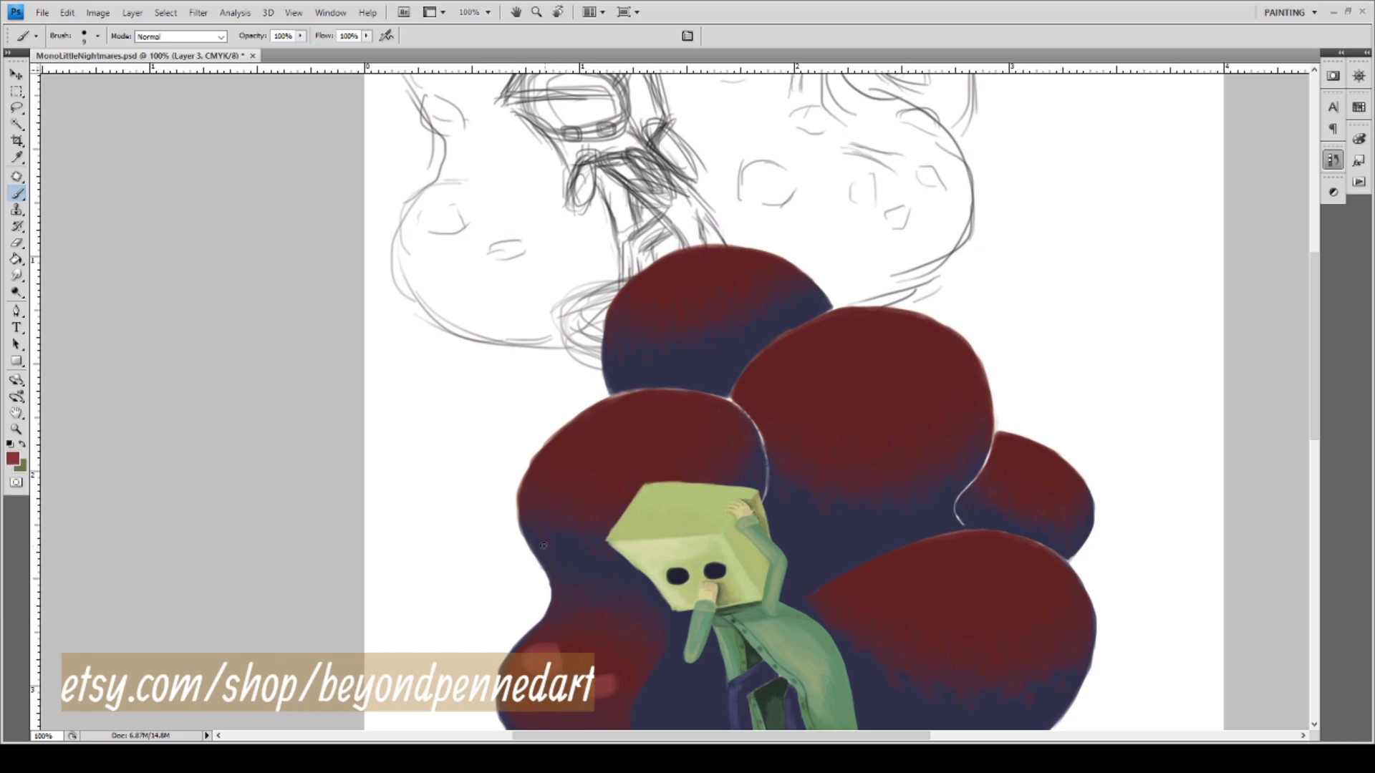
{"action": "mouse_move", "coordinate": [569, 546]}
{"action": "left_mouse_down"}
{"action": "mouse_move", "coordinate": [556, 537]}
{"action": "mouse_move", "coordinate": [569, 562]}
{"action": "mouse_move", "coordinate": [564, 546]}
{"action": "mouse_move", "coordinate": [551, 562]}
{"action": "left_mouse_up"}
{"action": "left_click_drag", "start_coordinate": [565, 568], "coordinate": [548, 566]}
{"action": "left_click_drag", "start_coordinate": [545, 546], "coordinate": [560, 563]}
Paint a large round light red spot on the left part of the big lower right lobe.
{"action": "mouse_move", "coordinate": [637, 450]}
{"action": "left_mouse_down"}
{"action": "mouse_move", "coordinate": [632, 463]}
{"action": "mouse_move", "coordinate": [599, 419]}
{"action": "mouse_move", "coordinate": [574, 451]}
{"action": "mouse_move", "coordinate": [580, 528]}
{"action": "mouse_move", "coordinate": [583, 444]}
{"action": "mouse_move", "coordinate": [461, 393]}
{"action": "left_mouse_up"}
{"action": "left_click_drag", "start_coordinate": [719, 528], "coordinate": [567, 522]}
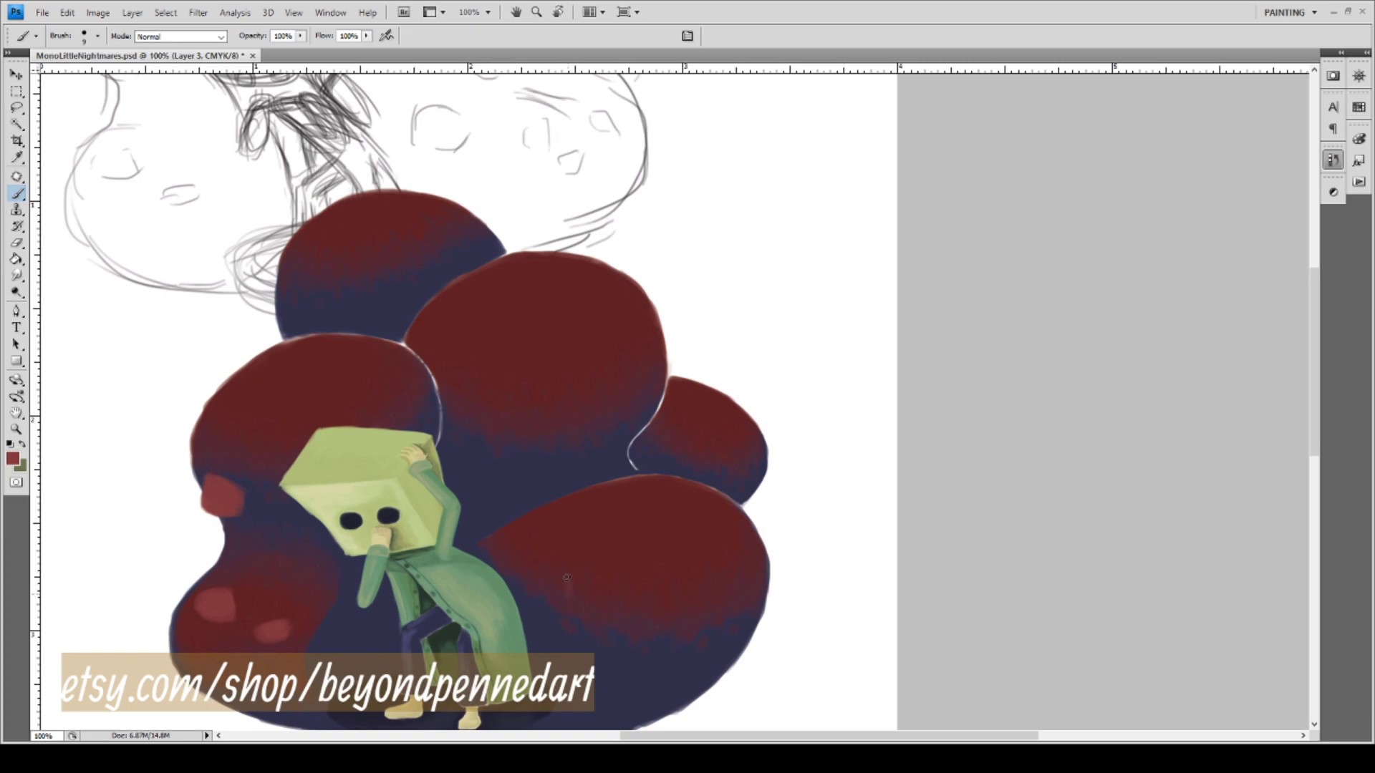
{"action": "mouse_move", "coordinate": [578, 567]}
{"action": "left_mouse_down"}
{"action": "mouse_move", "coordinate": [622, 592]}
{"action": "mouse_move", "coordinate": [604, 604]}
{"action": "mouse_move", "coordinate": [569, 583]}
{"action": "mouse_move", "coordinate": [580, 573]}
{"action": "left_mouse_up"}
{"action": "mouse_move", "coordinate": [608, 593]}
{"action": "left_mouse_down"}
{"action": "mouse_move", "coordinate": [577, 584]}
{"action": "mouse_move", "coordinate": [614, 581]}
{"action": "mouse_move", "coordinate": [588, 591]}
{"action": "left_mouse_up"}
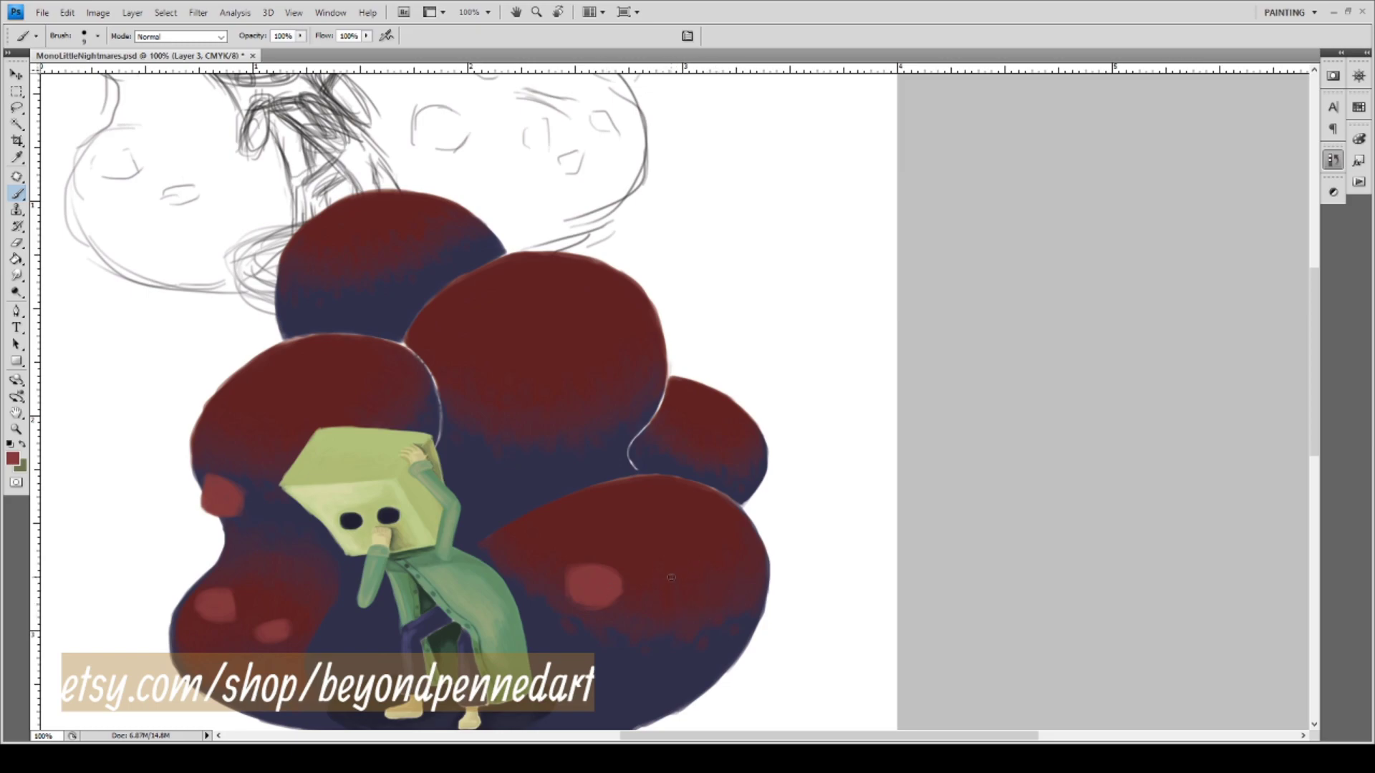
Paint three smaller light red spots near the right edge of the big lower right lobe.
{"action": "left_click_drag", "start_coordinate": [691, 577], "coordinate": [692, 593]}
{"action": "mouse_move", "coordinate": [715, 618]}
{"action": "left_mouse_down"}
{"action": "mouse_move", "coordinate": [730, 631]}
{"action": "mouse_move", "coordinate": [729, 613]}
{"action": "left_mouse_up"}
{"action": "key", "text": "ctrl+z"}
{"action": "key", "text": "ctrl+alt+z"}
{"action": "key", "text": "ctrl+shift+z"}
{"action": "left_click_drag", "start_coordinate": [721, 616], "coordinate": [729, 620]}
{"action": "left_click_drag", "start_coordinate": [720, 557], "coordinate": [737, 565]}
Paint two flat light red spots along the upper edge of the big lower right lobe.
{"action": "left_click_drag", "start_coordinate": [638, 528], "coordinate": [680, 578]}
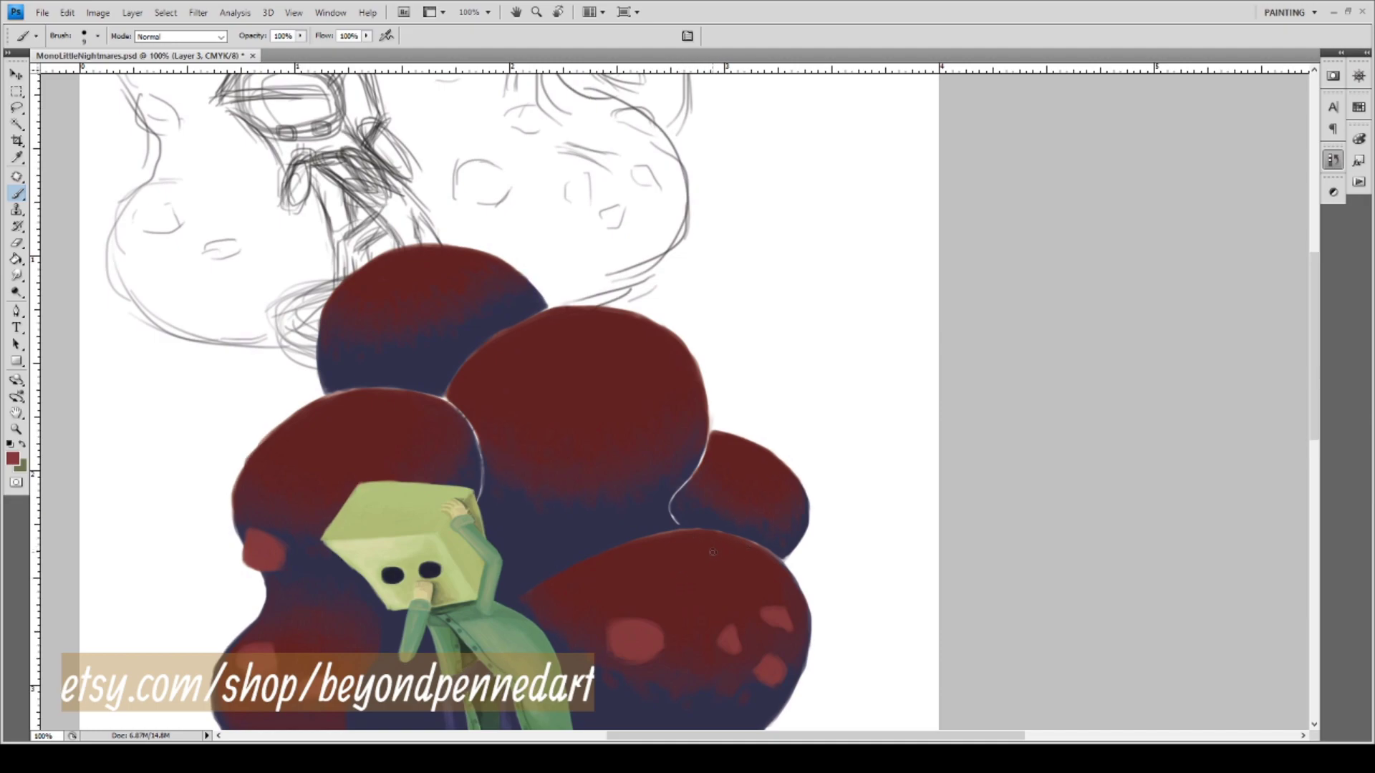
{"action": "mouse_move", "coordinate": [713, 546]}
{"action": "left_mouse_down"}
{"action": "mouse_move", "coordinate": [741, 555]}
{"action": "mouse_move", "coordinate": [733, 542]}
{"action": "left_mouse_up"}
{"action": "left_click_drag", "start_coordinate": [737, 545], "coordinate": [716, 545]}
{"action": "key", "text": "space"}
{"action": "left_click_drag", "start_coordinate": [650, 570], "coordinate": [662, 598]}
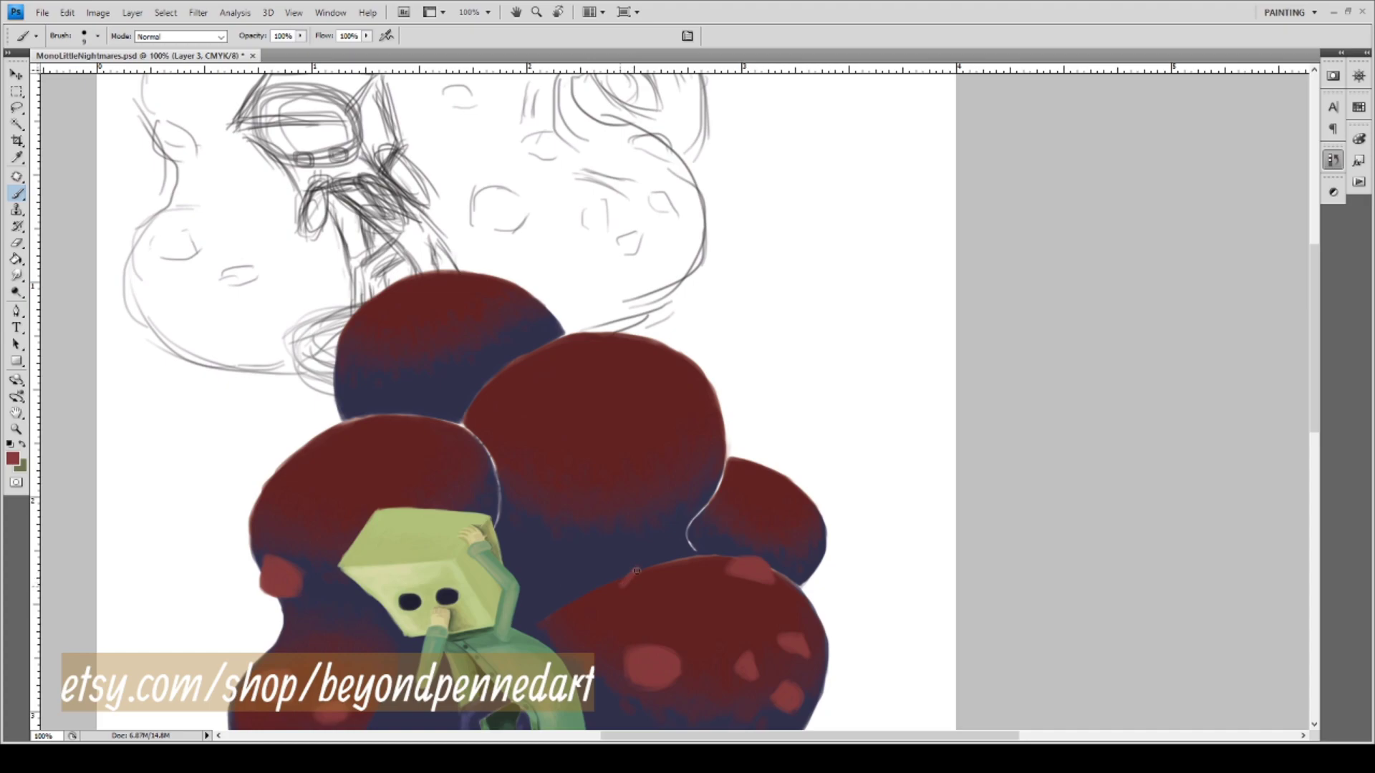
{"action": "mouse_move", "coordinate": [632, 573]}
{"action": "left_mouse_down"}
{"action": "mouse_move", "coordinate": [670, 564]}
{"action": "mouse_move", "coordinate": [644, 586]}
{"action": "mouse_move", "coordinate": [658, 571]}
{"action": "left_mouse_up"}
Paint a light red spot low on the central lobe and thin crease lines on the central and lower right lobes.
{"action": "mouse_move", "coordinate": [583, 546]}
{"action": "left_mouse_down"}
{"action": "mouse_move", "coordinate": [626, 568]}
{"action": "mouse_move", "coordinate": [604, 588]}
{"action": "mouse_move", "coordinate": [595, 563]}
{"action": "left_mouse_up"}
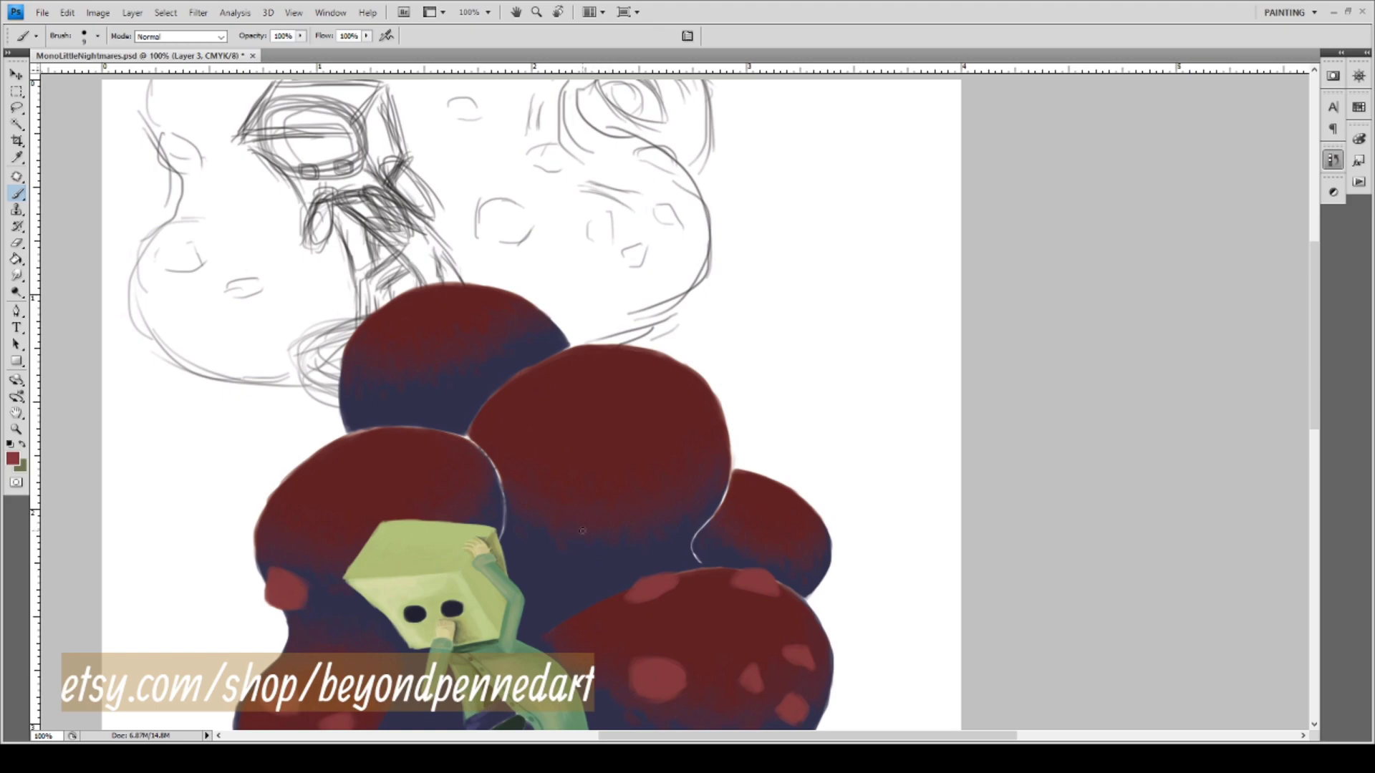
{"action": "mouse_move", "coordinate": [575, 516]}
{"action": "left_mouse_down"}
{"action": "mouse_move", "coordinate": [602, 526]}
{"action": "mouse_move", "coordinate": [585, 526]}
{"action": "left_mouse_up"}
{"action": "scroll", "coordinate": [733, 554], "scroll_direction": "right", "scroll_amount": 2}
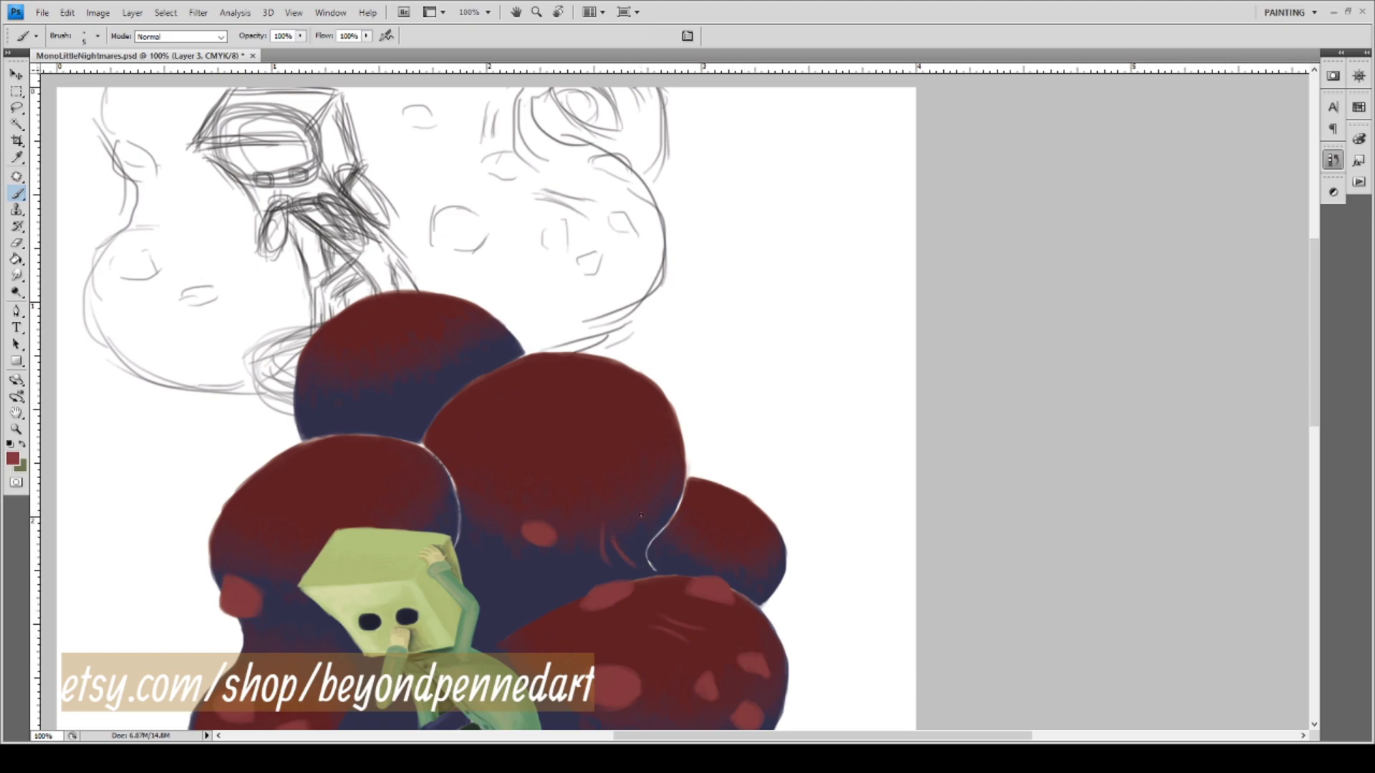
Move the sketch layer down so its eyes and spots show just above the painted lobes.
{"action": "left_click_drag", "start_coordinate": [630, 485], "coordinate": [642, 509]}
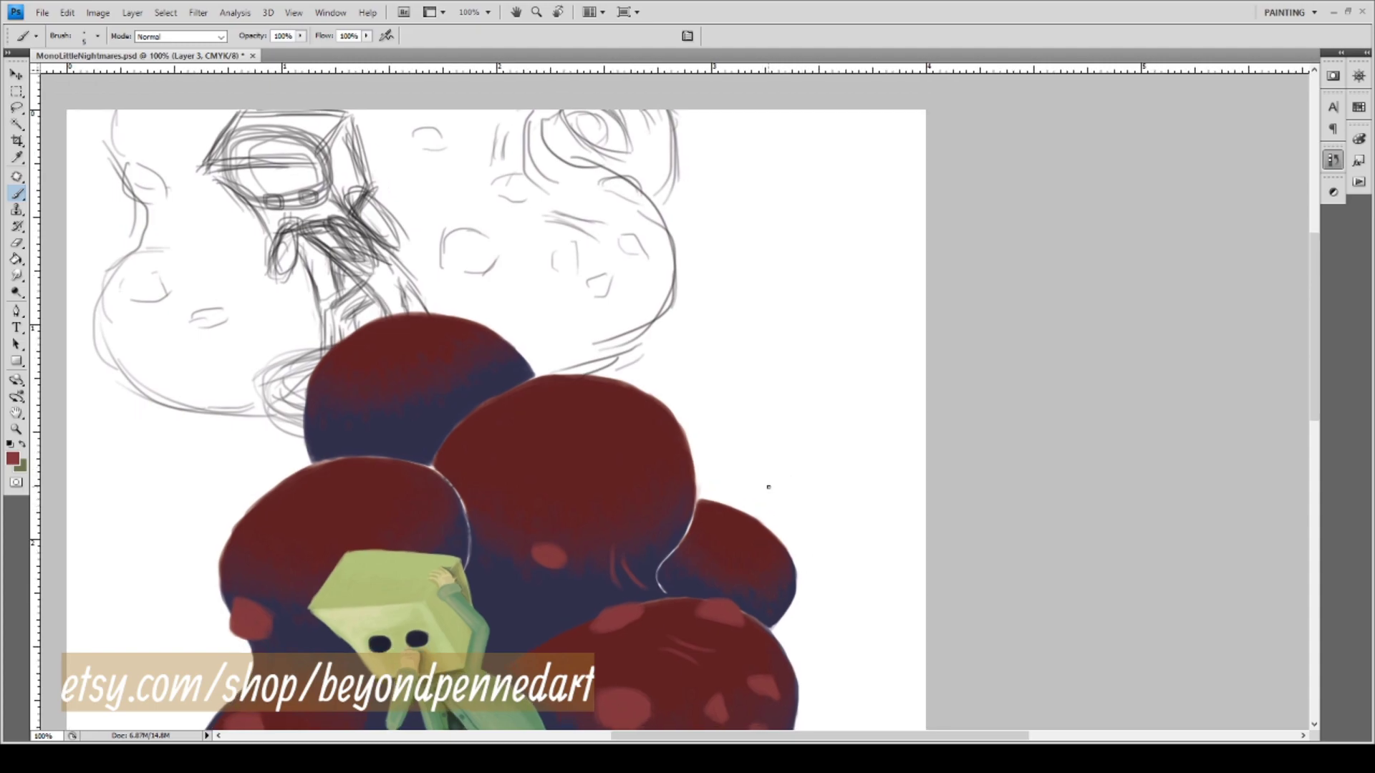
{"action": "key", "text": "v"}
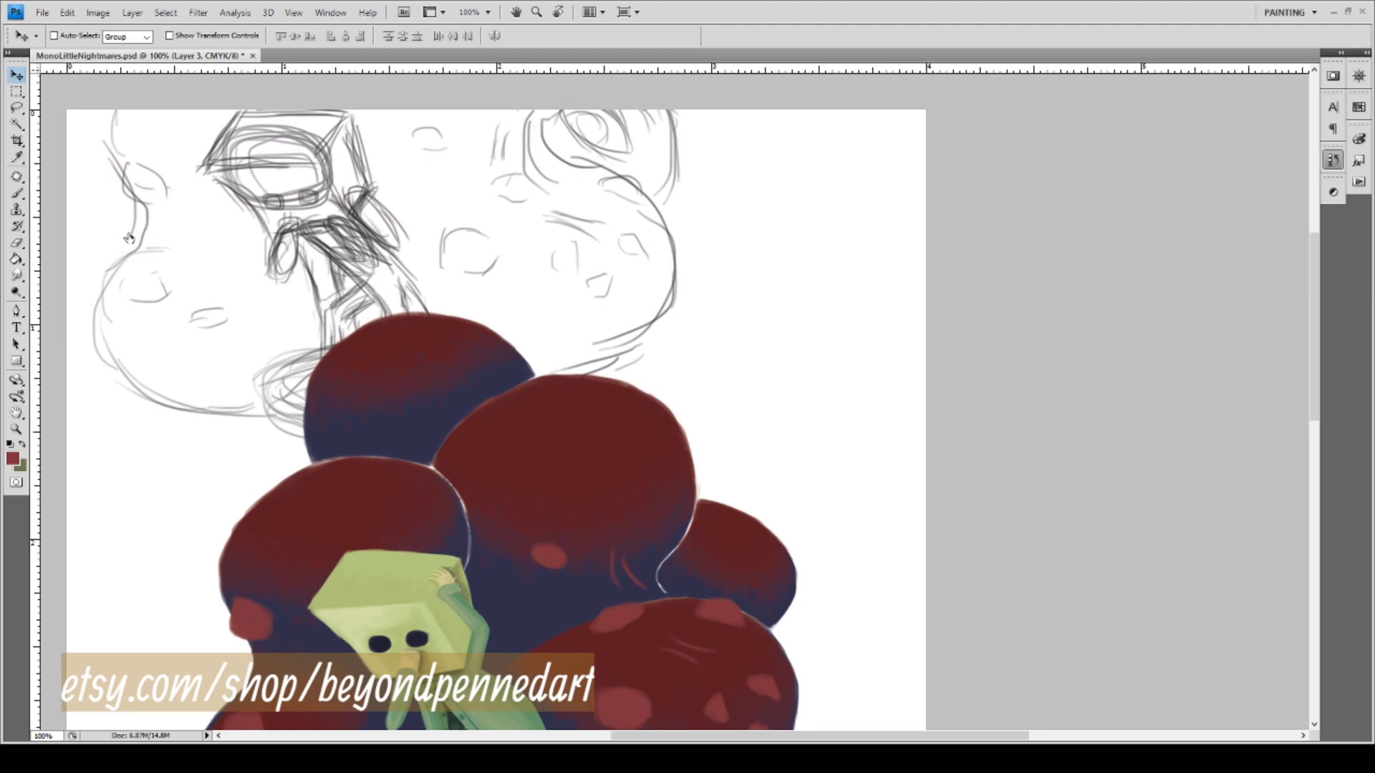
{"action": "mouse_move", "coordinate": [567, 207]}
{"action": "left_mouse_down"}
{"action": "mouse_move", "coordinate": [553, 221]}
{"action": "mouse_move", "coordinate": [561, 277]}
{"action": "mouse_move", "coordinate": [602, 311]}
{"action": "mouse_move", "coordinate": [588, 332]}
{"action": "left_mouse_up"}
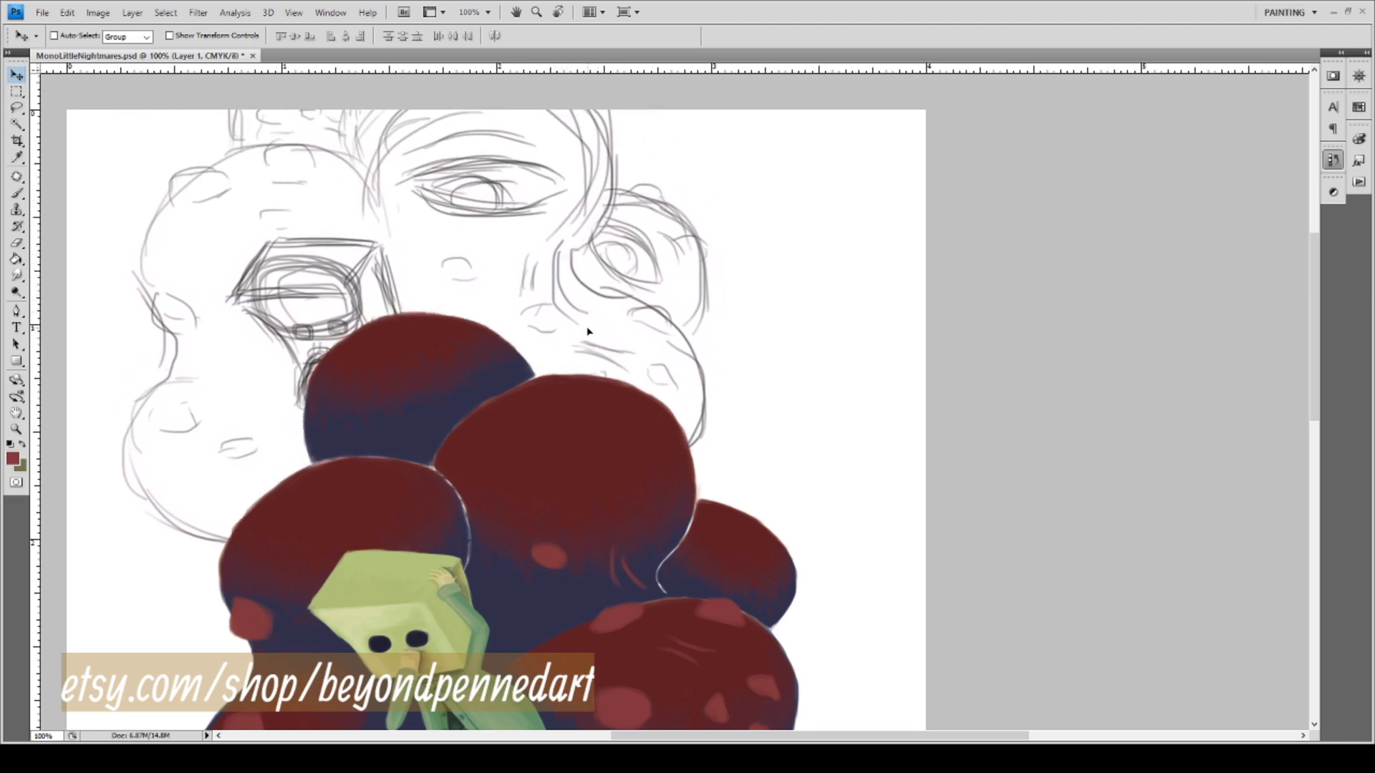
{"action": "mouse_move", "coordinate": [589, 331]}
{"action": "left_mouse_down"}
{"action": "mouse_move", "coordinate": [611, 246]}
{"action": "mouse_move", "coordinate": [608, 282]}
{"action": "mouse_move", "coordinate": [574, 335]}
{"action": "left_mouse_up"}
{"action": "left_click_drag", "start_coordinate": [682, 603], "coordinate": [663, 571]}
Paint light red spots and a slanted eye outline on the small right lobe, on the background shape's layer.
{"action": "key", "text": "i"}
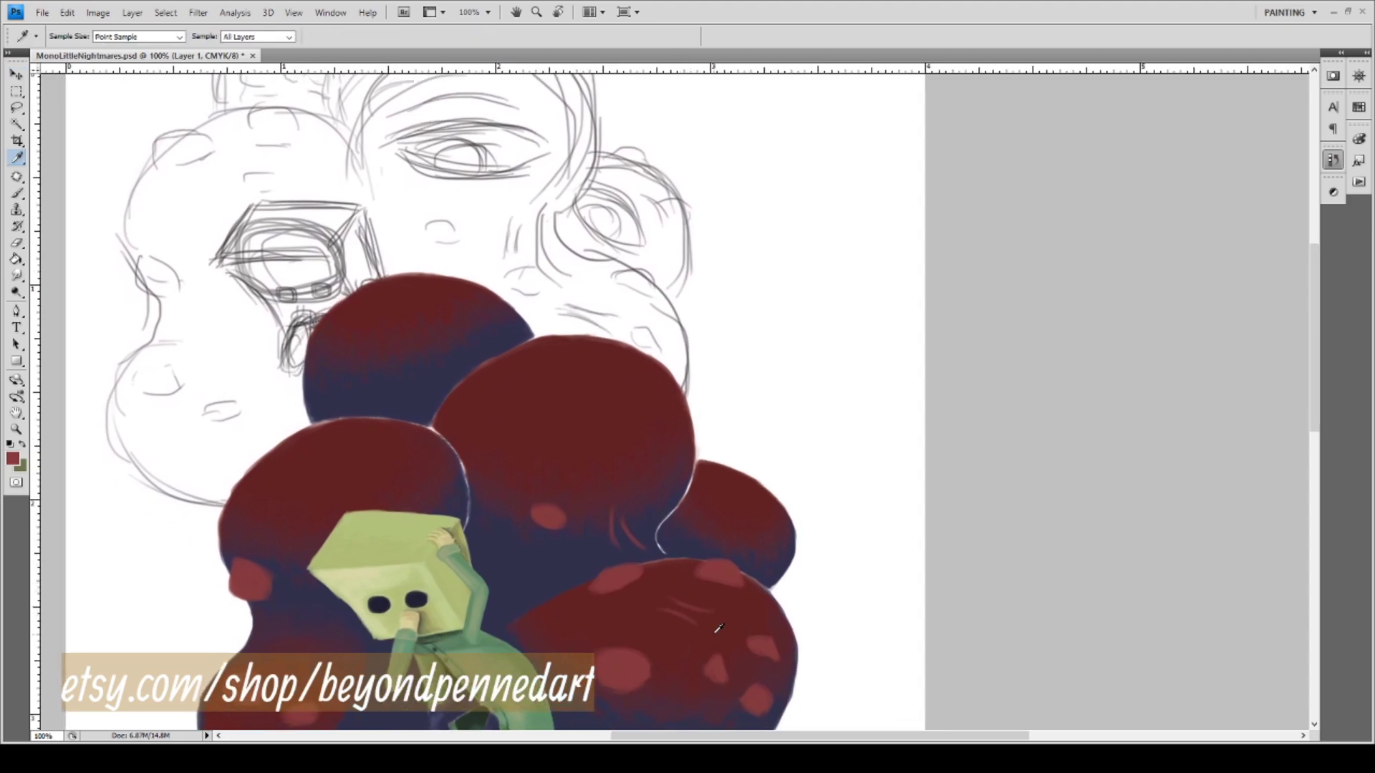
{"action": "key", "text": "b"}
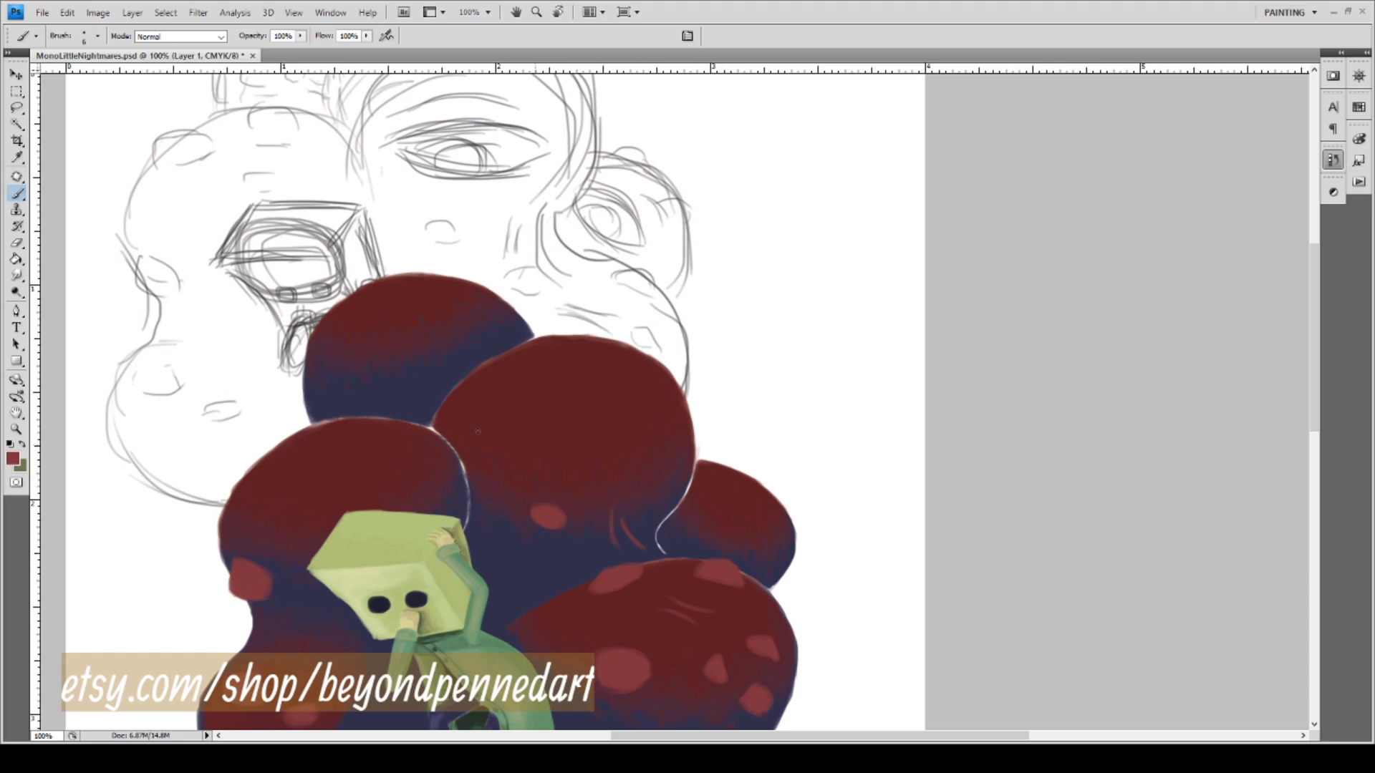
{"action": "left_click", "coordinate": [291, 236], "text": "ctrl"}
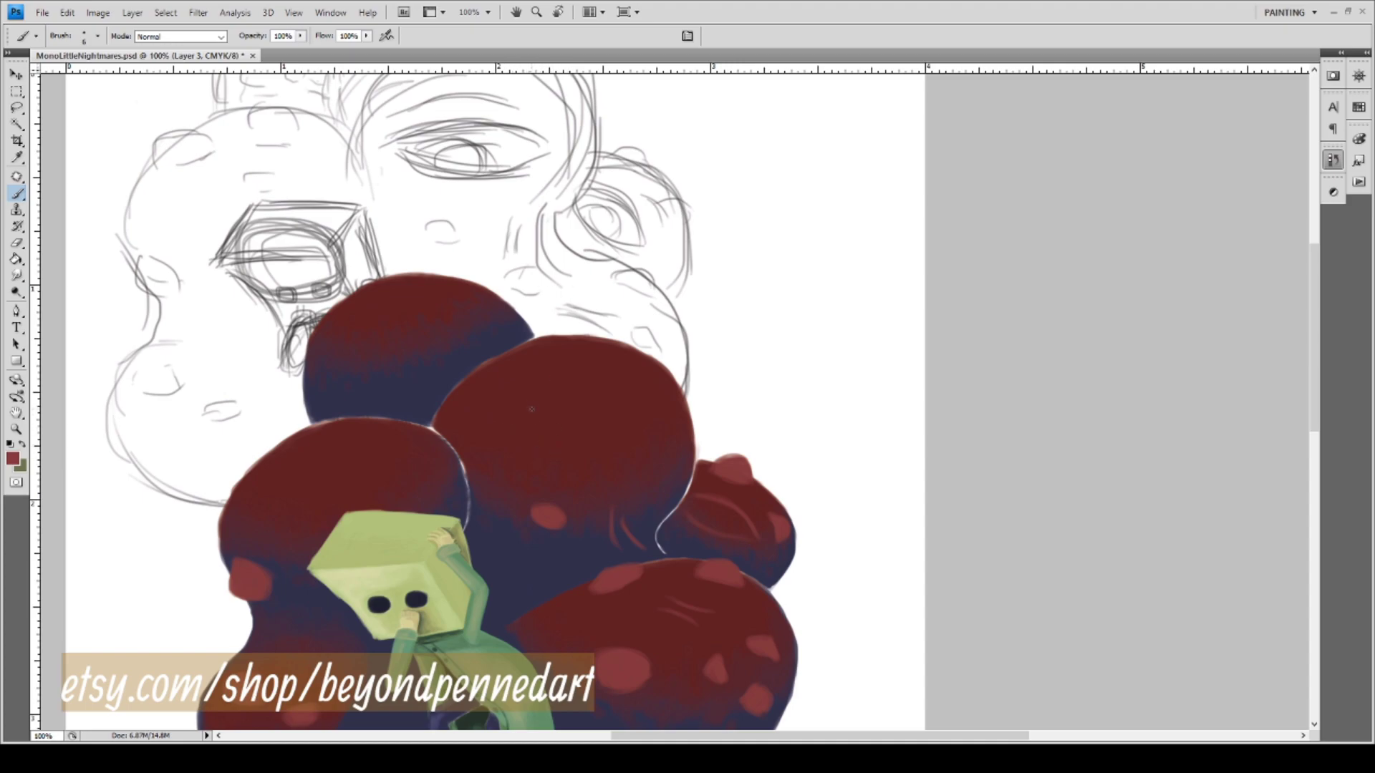
Move the sketch layer further down and to the right, bringing its large eye close above the central lobe.
{"action": "key", "text": "v"}
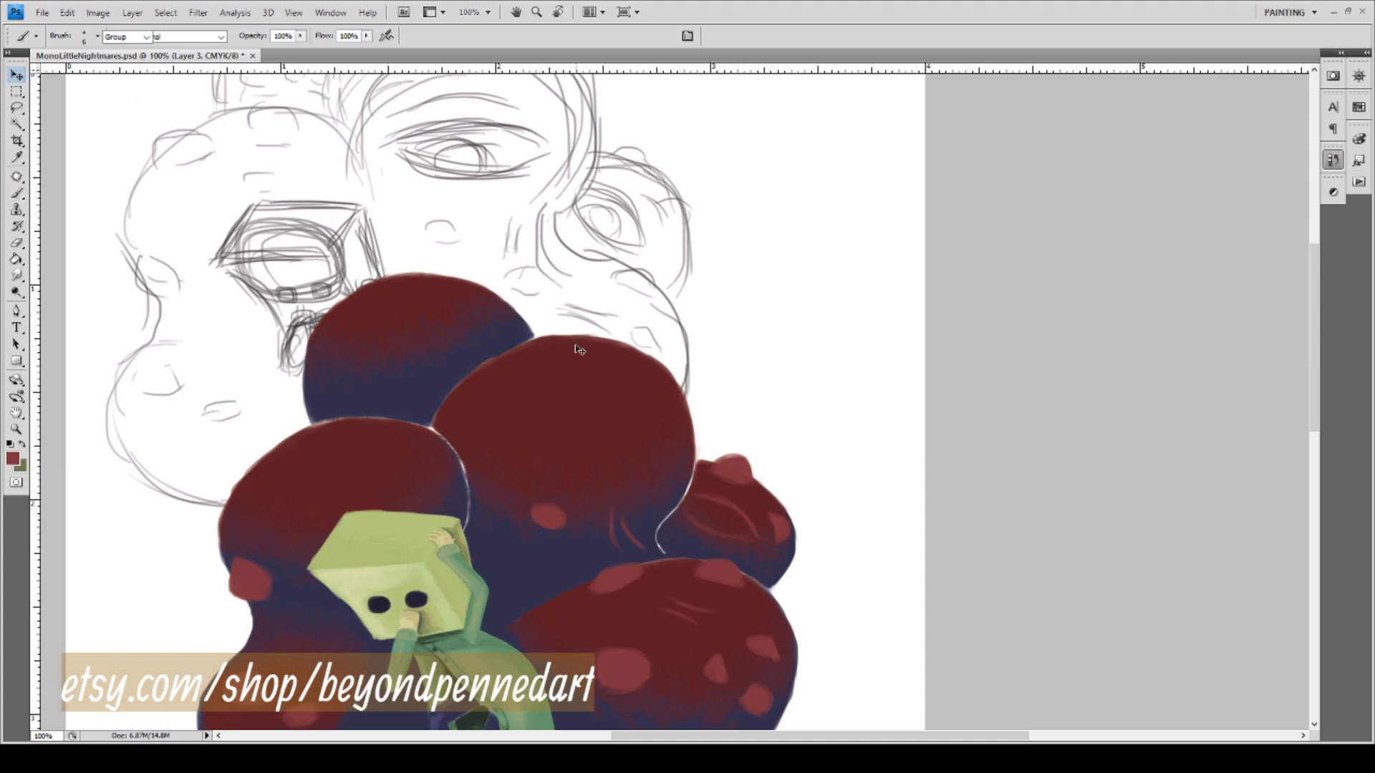
{"action": "mouse_move", "coordinate": [490, 210]}
{"action": "left_mouse_down"}
{"action": "mouse_move", "coordinate": [501, 250]}
{"action": "mouse_move", "coordinate": [530, 272]}
{"action": "mouse_move", "coordinate": [568, 267]}
{"action": "left_mouse_up"}
{"action": "mouse_move", "coordinate": [651, 231]}
{"action": "left_mouse_down"}
{"action": "mouse_move", "coordinate": [623, 165]}
{"action": "mouse_move", "coordinate": [641, 207]}
{"action": "mouse_move", "coordinate": [631, 241]}
{"action": "left_mouse_up"}
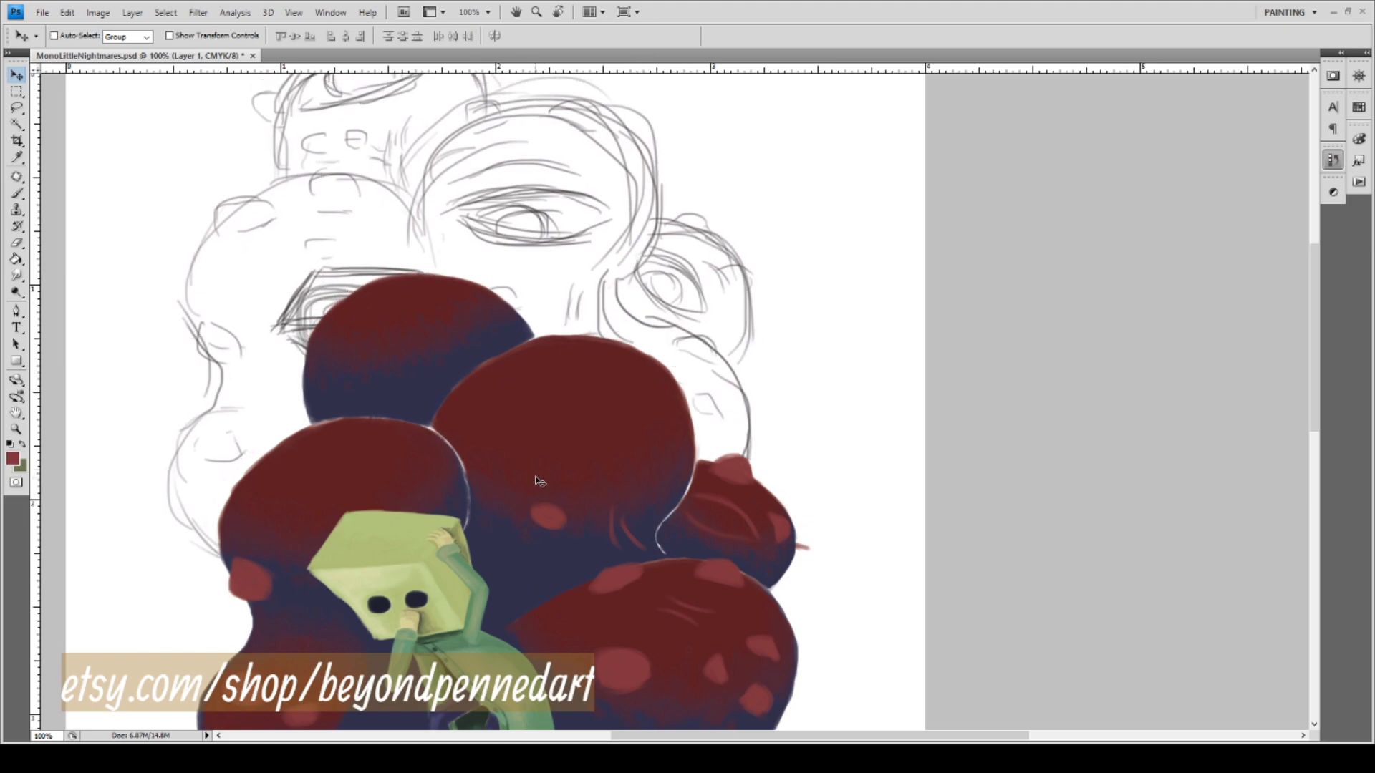
Outline an almond-shaped eye in light red on the central lobe and paint two spots along its upper edge.
{"action": "key", "text": "b"}
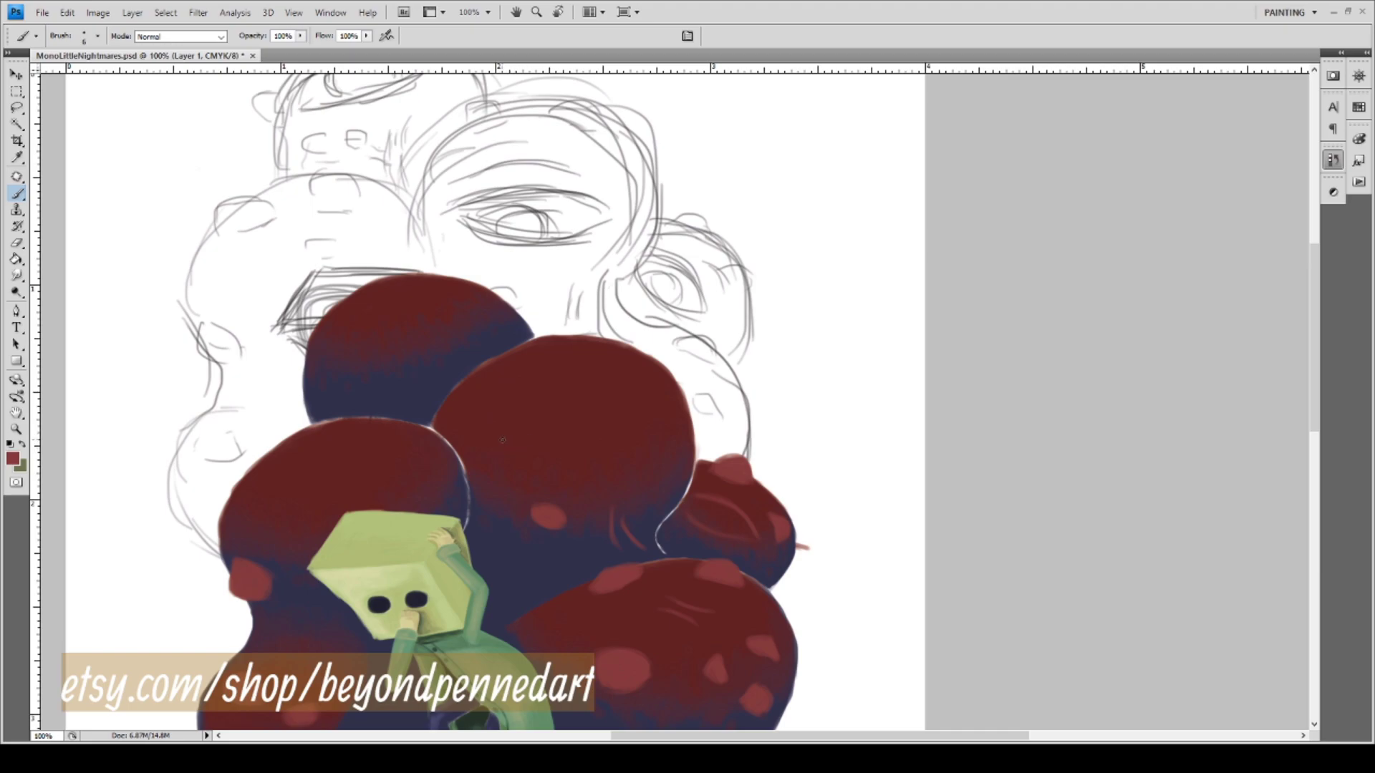
{"action": "key", "text": "ctrl+shift+alt+n"}
{"action": "left_click_drag", "start_coordinate": [621, 445], "coordinate": [632, 433]}
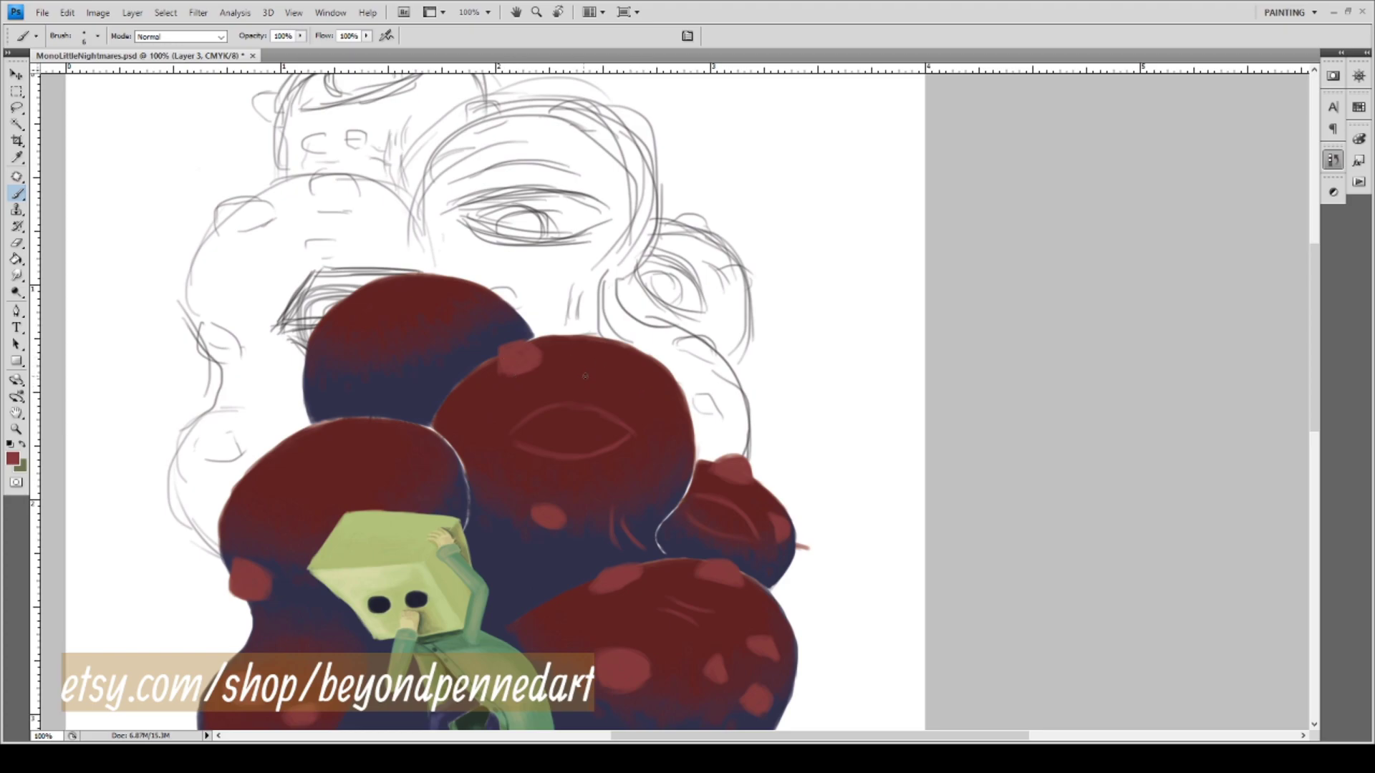
{"action": "left_click_drag", "start_coordinate": [615, 349], "coordinate": [638, 363]}
Paint three light red spots on the upper left lobe: one on its upper left edge, one at upper right, a small one between.
{"action": "mouse_move", "coordinate": [267, 462]}
{"action": "left_mouse_down"}
{"action": "mouse_move", "coordinate": [258, 451]}
{"action": "mouse_move", "coordinate": [305, 450]}
{"action": "mouse_move", "coordinate": [263, 462]}
{"action": "left_mouse_up"}
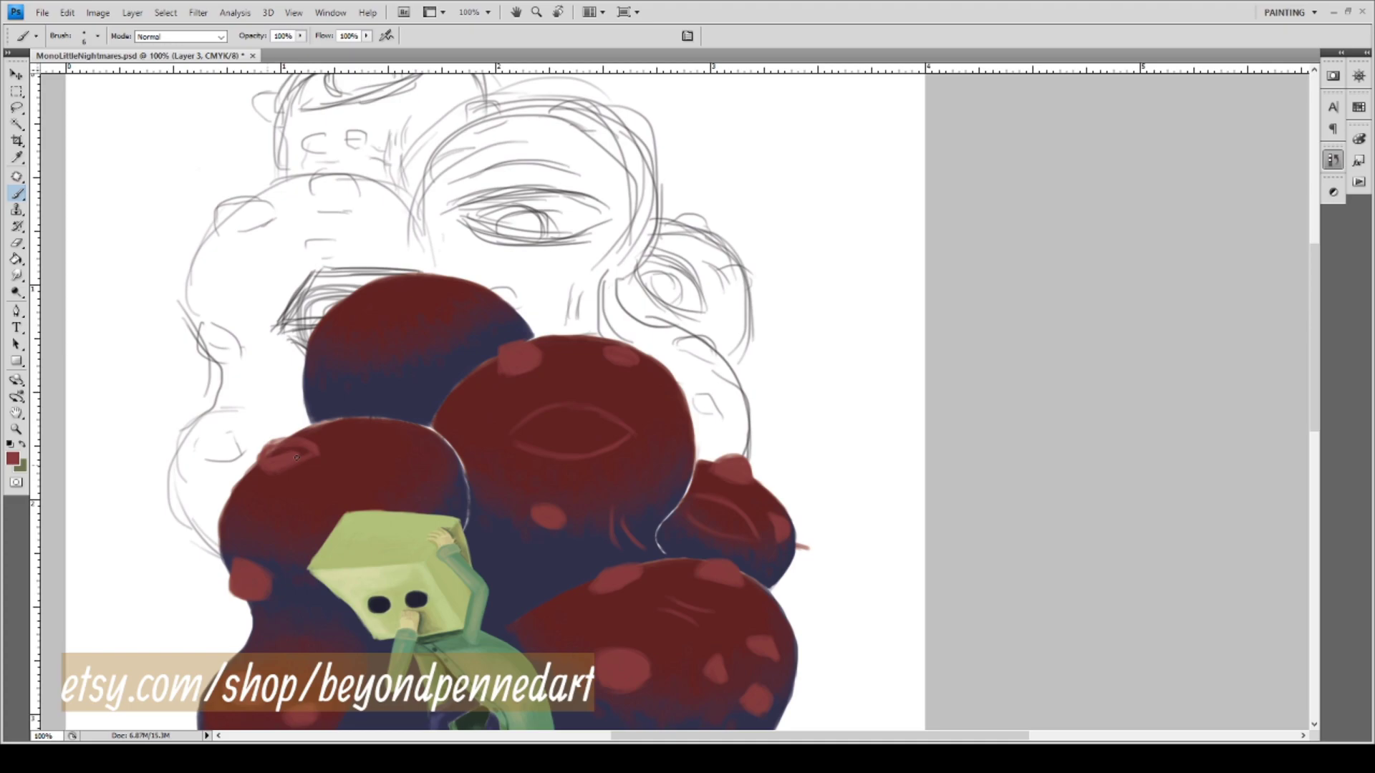
{"action": "left_click_drag", "start_coordinate": [269, 458], "coordinate": [272, 456]}
{"action": "left_click_drag", "start_coordinate": [282, 448], "coordinate": [272, 438]}
{"action": "left_click_drag", "start_coordinate": [266, 457], "coordinate": [273, 442]}
{"action": "left_click_drag", "start_coordinate": [381, 462], "coordinate": [401, 462]}
{"action": "mouse_move", "coordinate": [385, 459]}
{"action": "left_mouse_down"}
{"action": "mouse_move", "coordinate": [408, 447]}
{"action": "mouse_move", "coordinate": [386, 450]}
{"action": "left_mouse_up"}
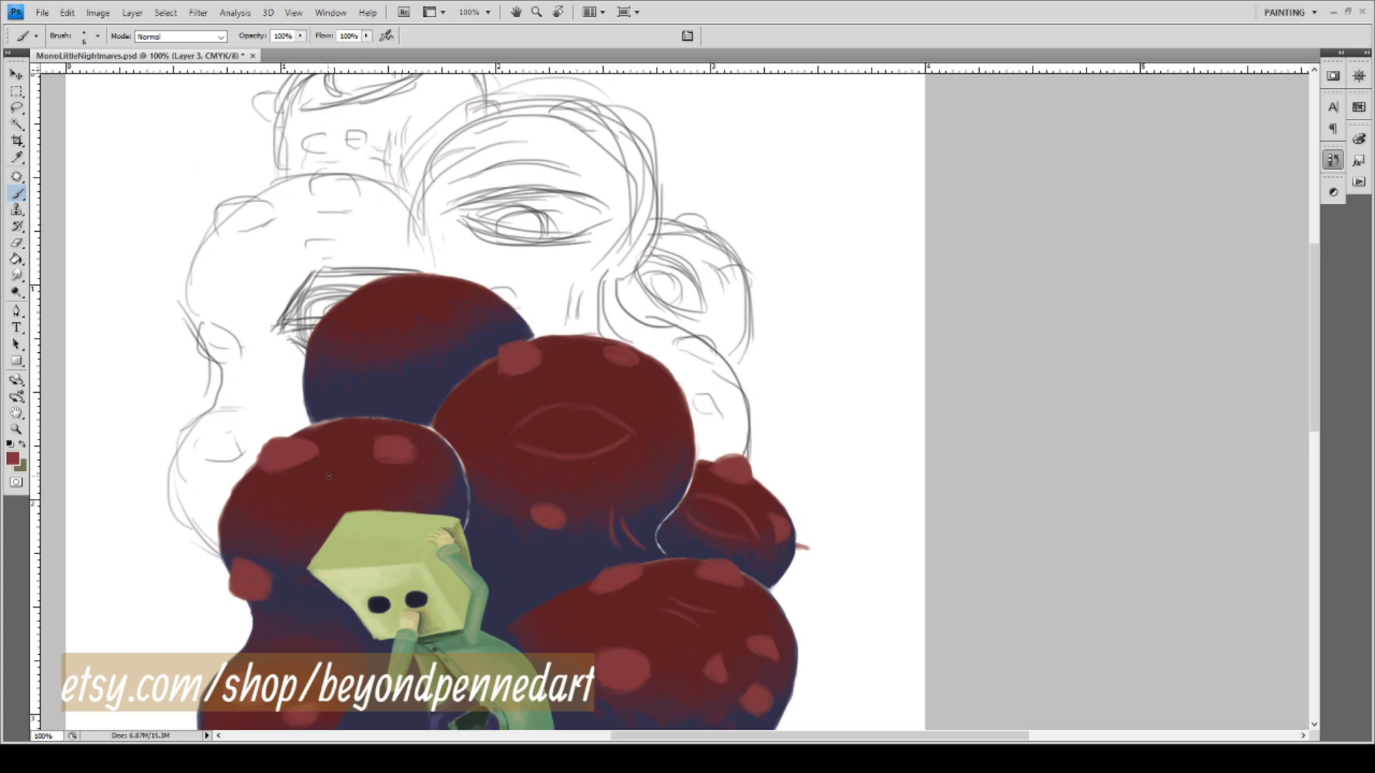
{"action": "left_click_drag", "start_coordinate": [343, 481], "coordinate": [358, 492]}
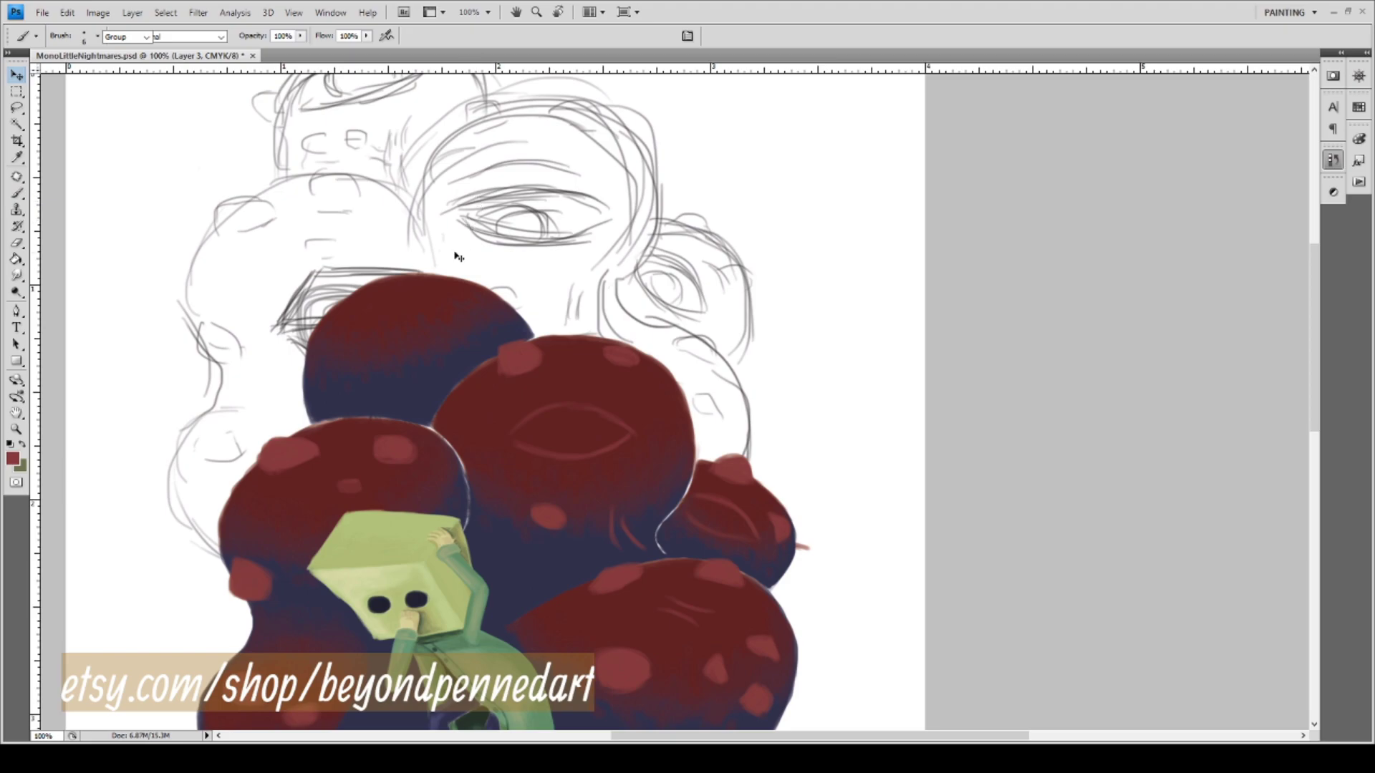
Lower the sketch layer to reveal its topmost eye, and paint four light red spots on the top lobe.
{"action": "key", "text": "v"}
{"action": "left_click_drag", "start_coordinate": [499, 174], "coordinate": [517, 235]}
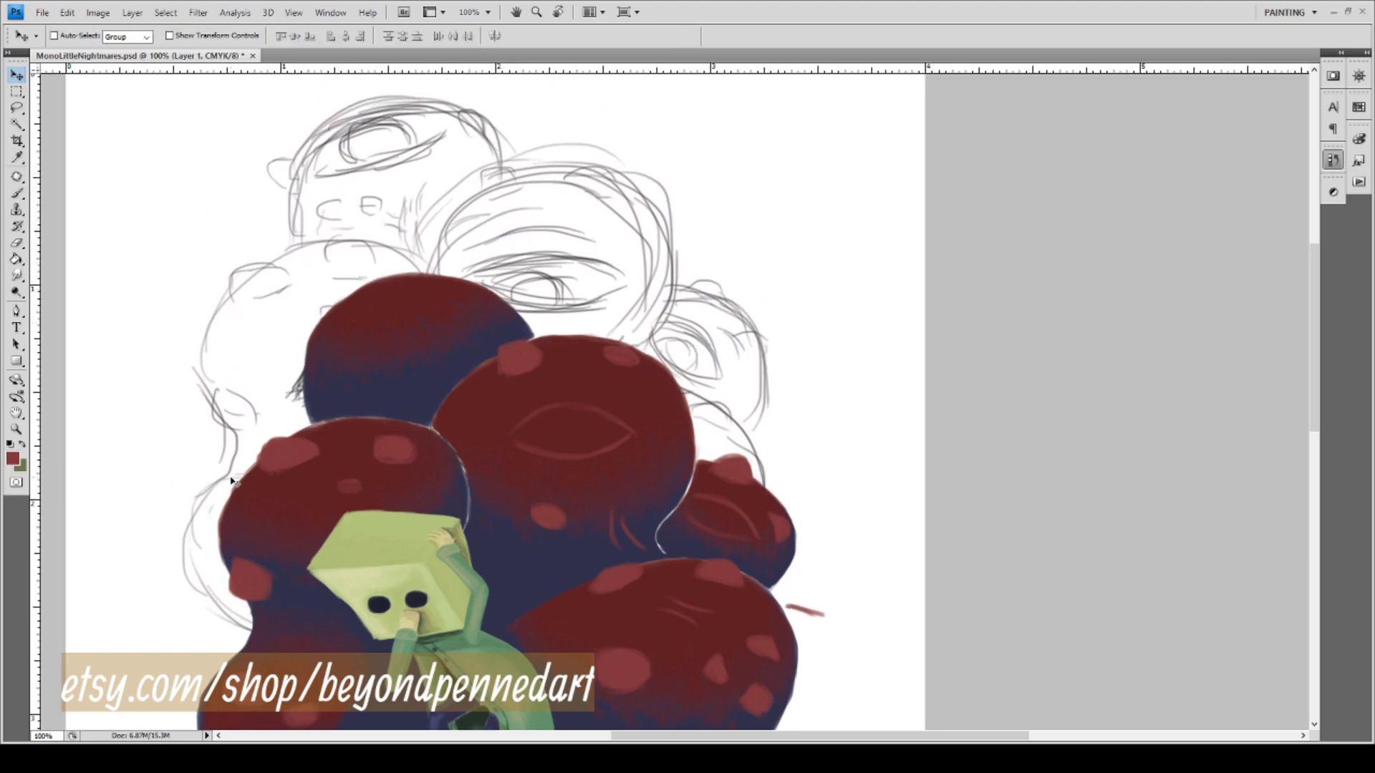
{"action": "key", "text": "b"}
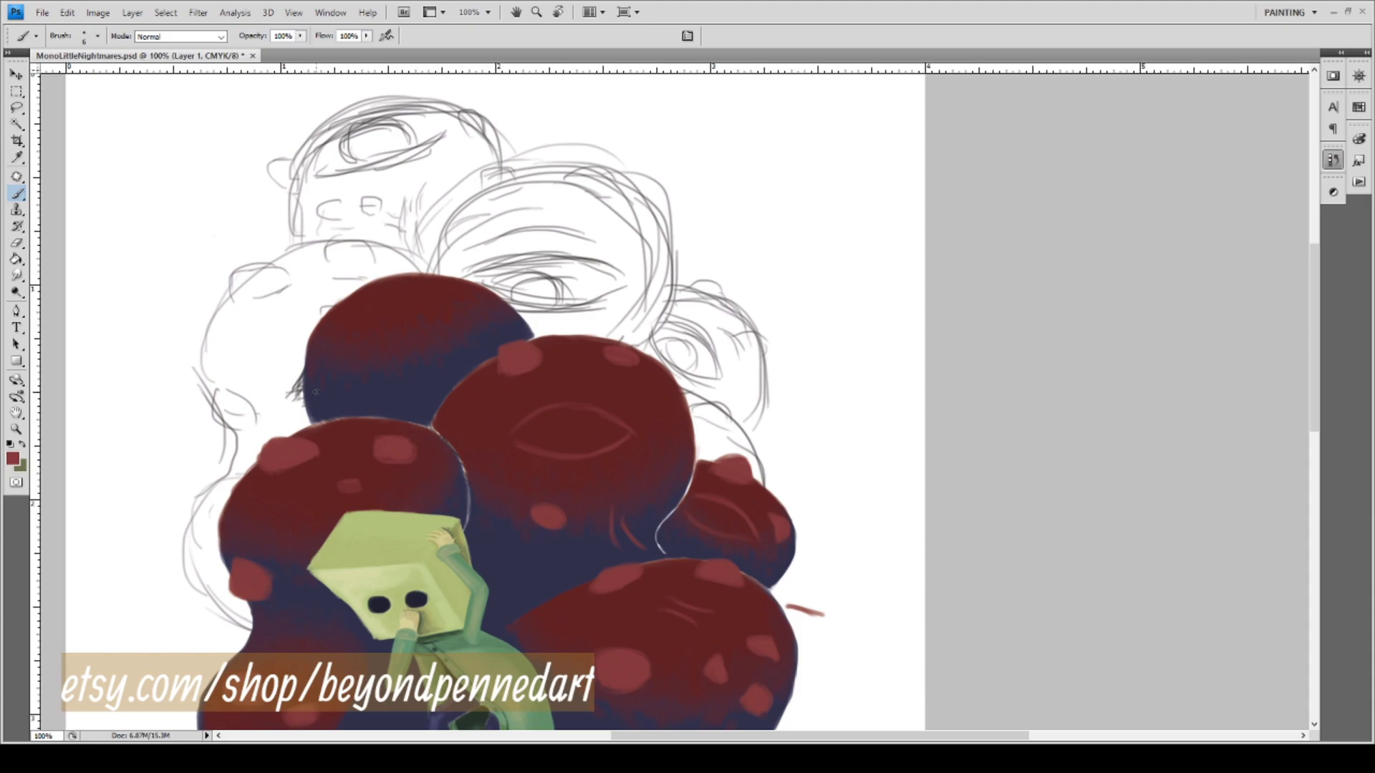
{"action": "key", "text": "ctrl+shift+alt+n"}
{"action": "left_click_drag", "start_coordinate": [310, 366], "coordinate": [316, 351]}
{"action": "left_click_drag", "start_coordinate": [306, 347], "coordinate": [304, 352]}
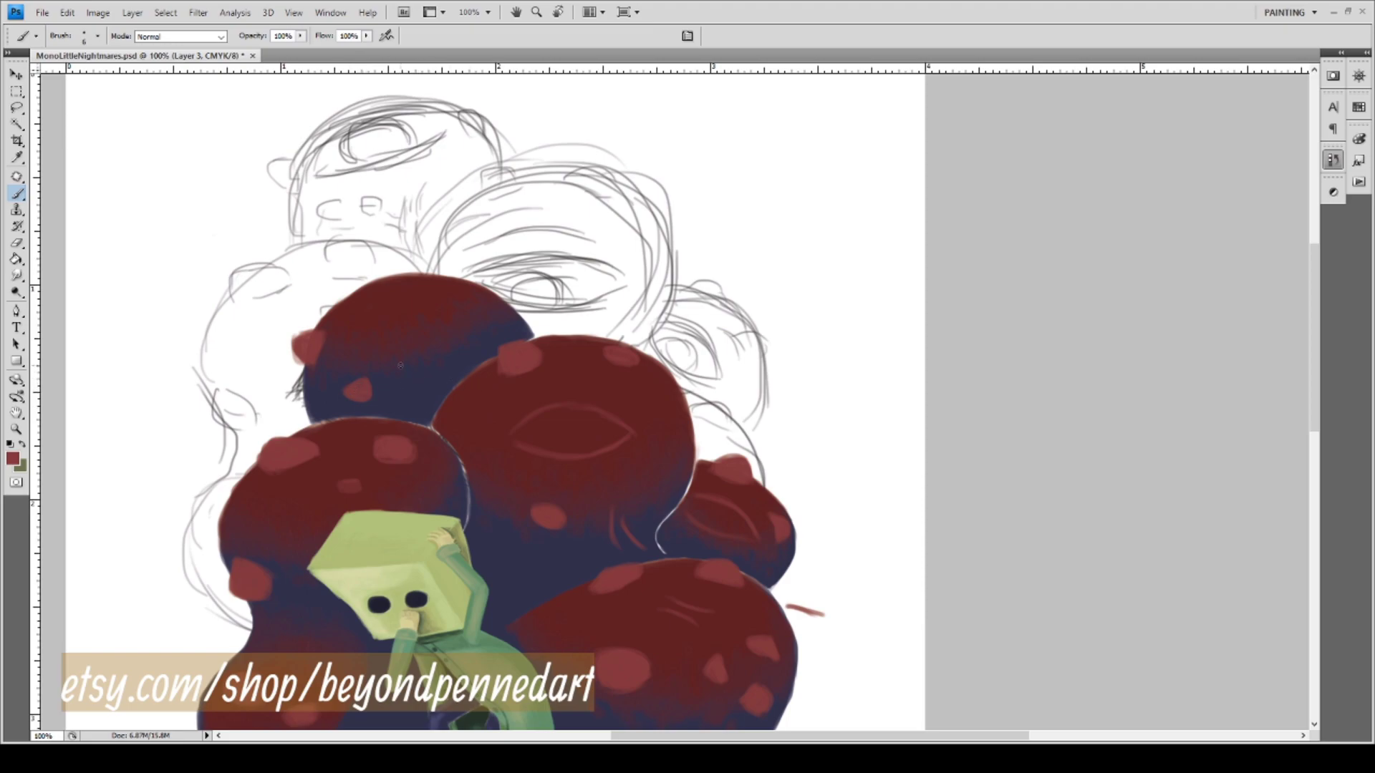
{"action": "left_click_drag", "start_coordinate": [421, 356], "coordinate": [417, 376]}
{"action": "left_click_drag", "start_coordinate": [479, 302], "coordinate": [476, 308]}
{"action": "left_click_drag", "start_coordinate": [471, 292], "coordinate": [500, 299]}
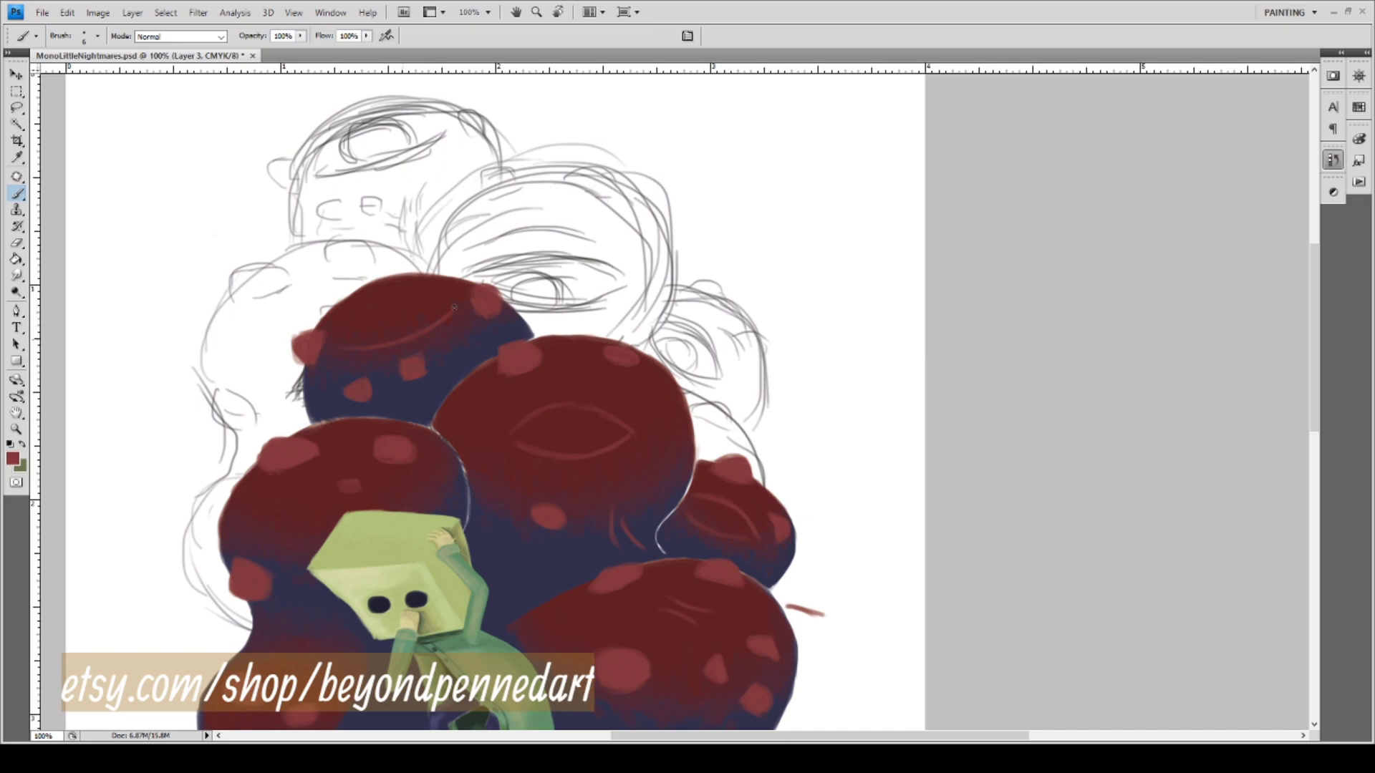
Complete the slanted eye outline on the top lobe in light red and add small crease lines near the lobe's base.
{"action": "left_click_drag", "start_coordinate": [436, 295], "coordinate": [403, 299]}
{"action": "left_click_drag", "start_coordinate": [532, 488], "coordinate": [537, 471]}
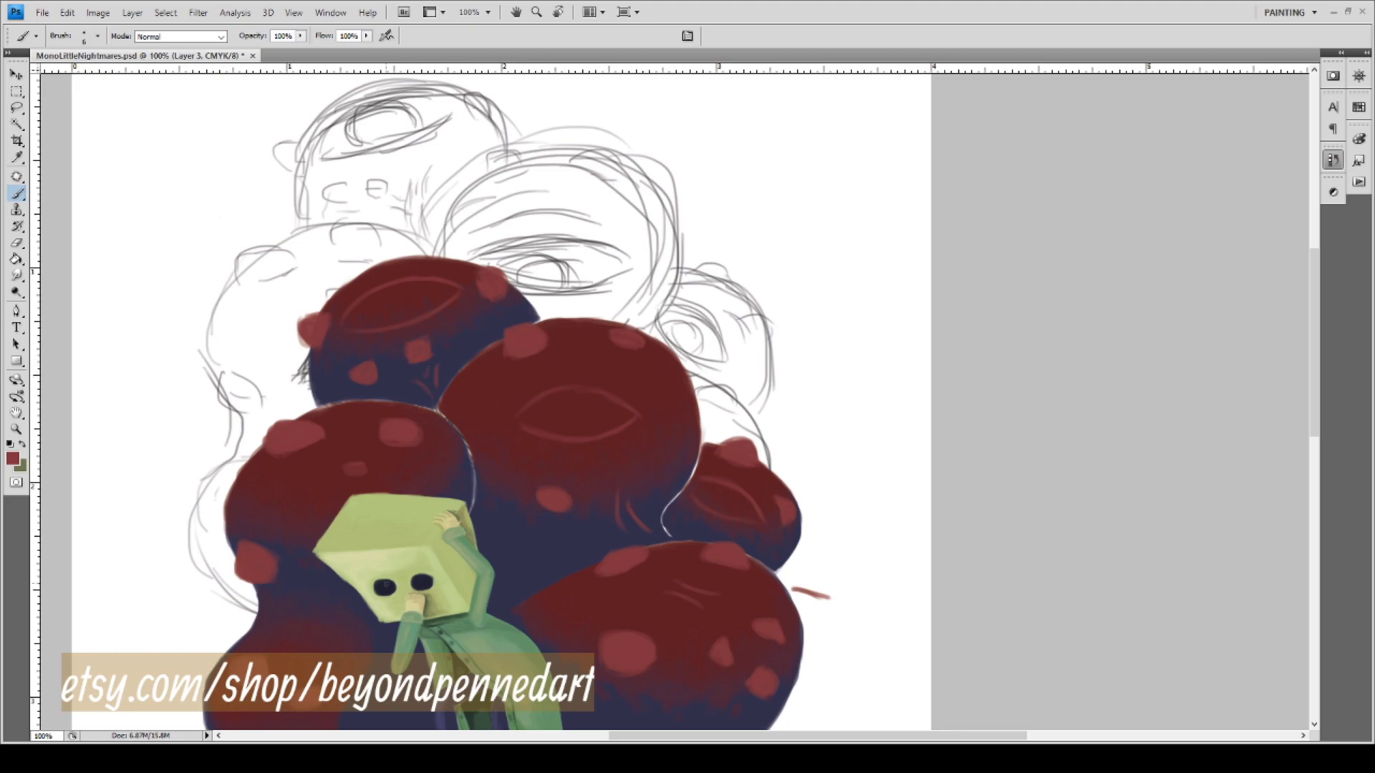
{"action": "mouse_move", "coordinate": [613, 528]}
{"action": "left_mouse_down"}
{"action": "mouse_move", "coordinate": [552, 448]}
{"action": "mouse_move", "coordinate": [550, 377]}
{"action": "mouse_move", "coordinate": [577, 503]}
{"action": "left_mouse_up"}
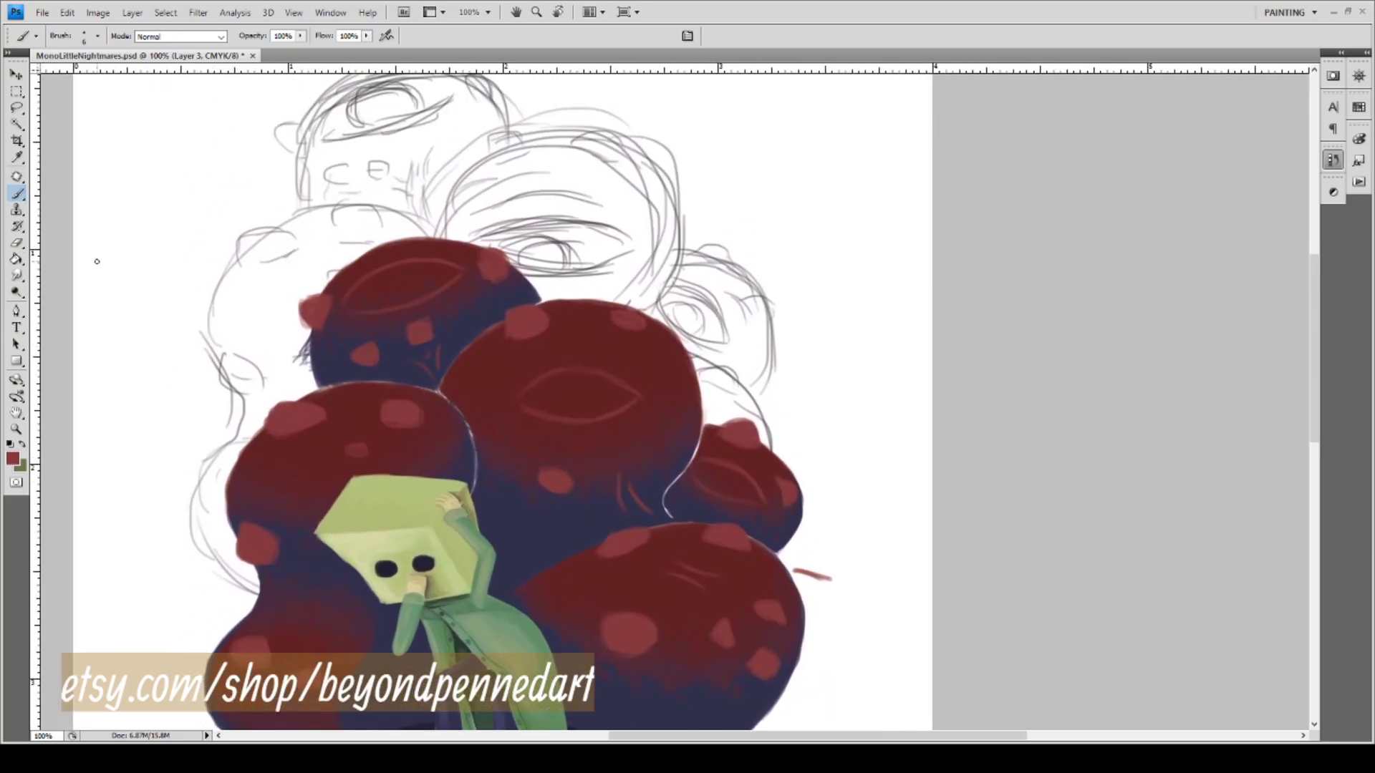
Hide the sketch layer and paint lighter pink-red highlights along the lower right rims of the two spots on the lower left lobe.
{"action": "key", "text": "ctrl+comma"}
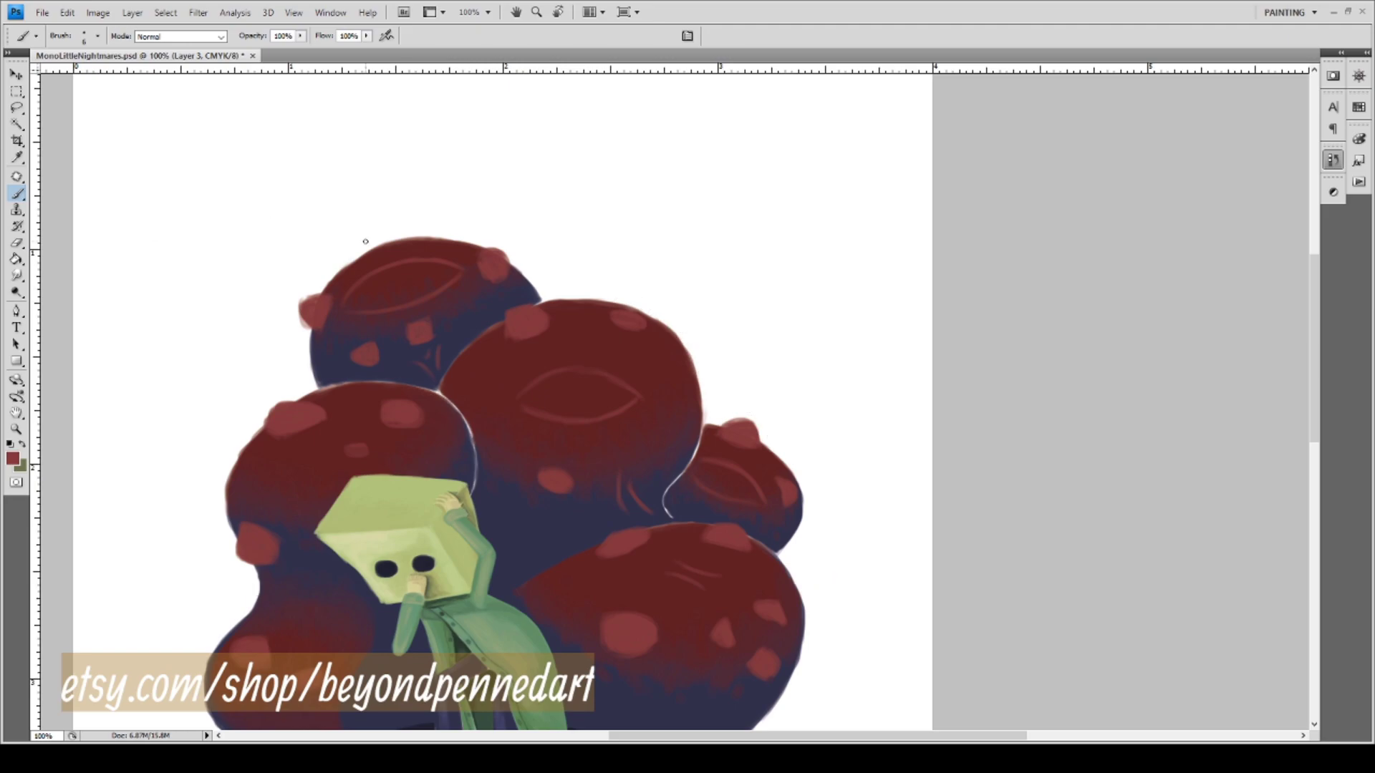
{"action": "left_click_drag", "start_coordinate": [607, 323], "coordinate": [568, 284]}
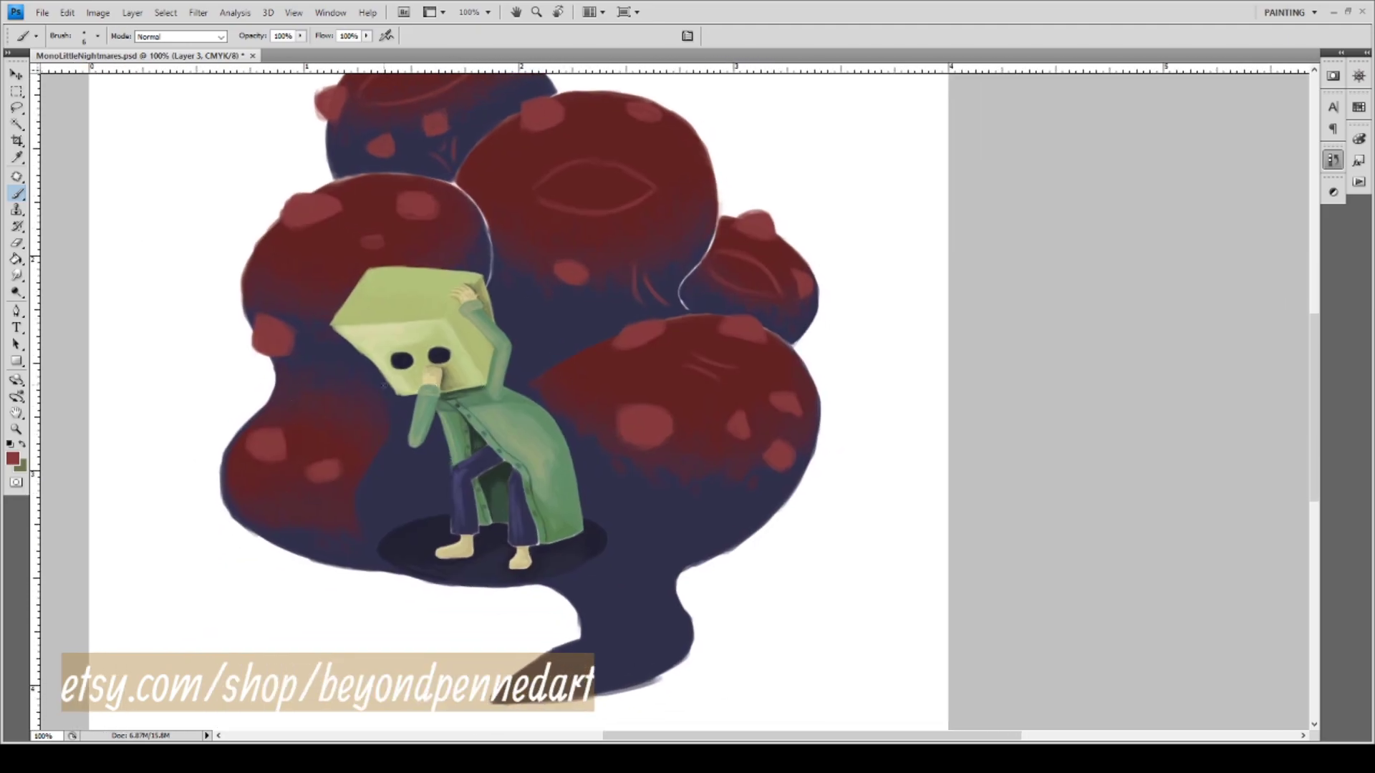
{"action": "key", "text": "z"}
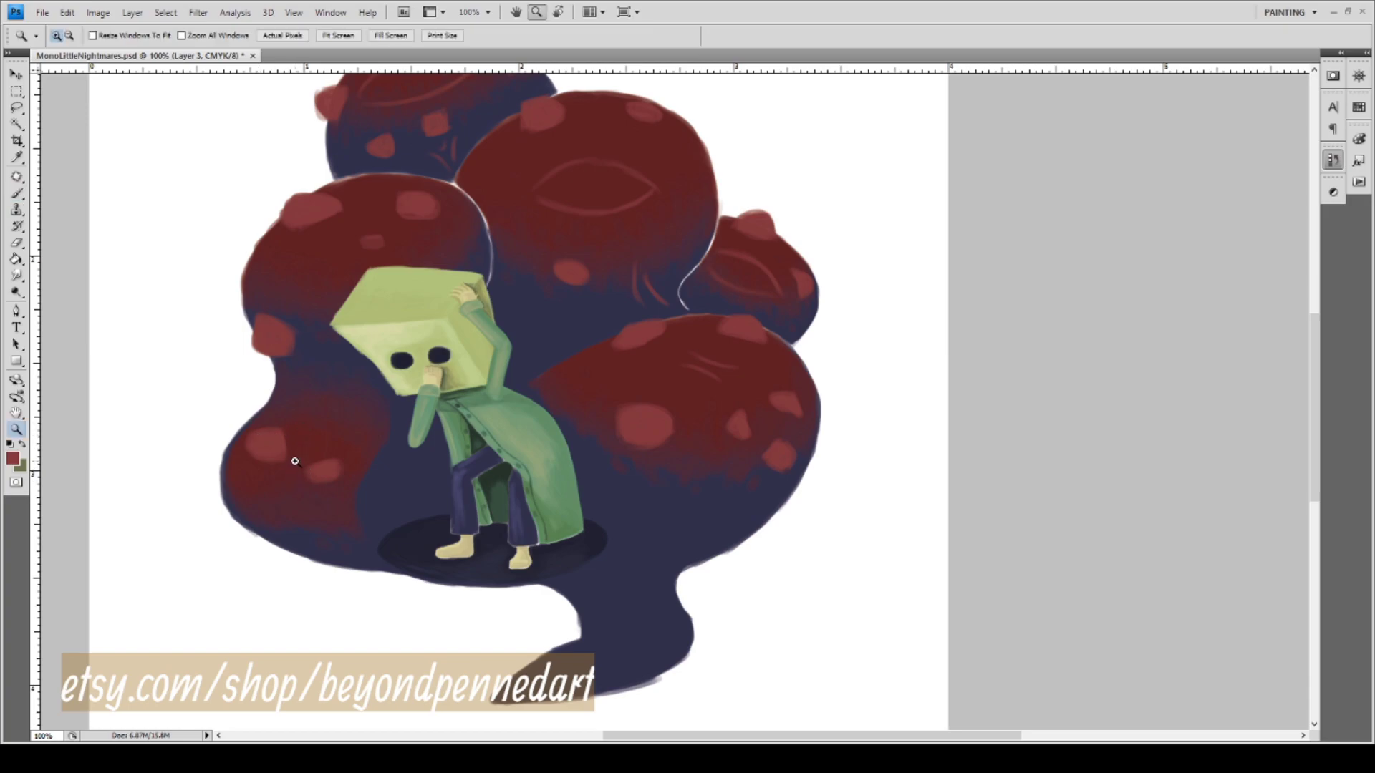
{"action": "left_click", "coordinate": [308, 474]}
{"action": "left_click_drag", "start_coordinate": [295, 455], "coordinate": [341, 448]}
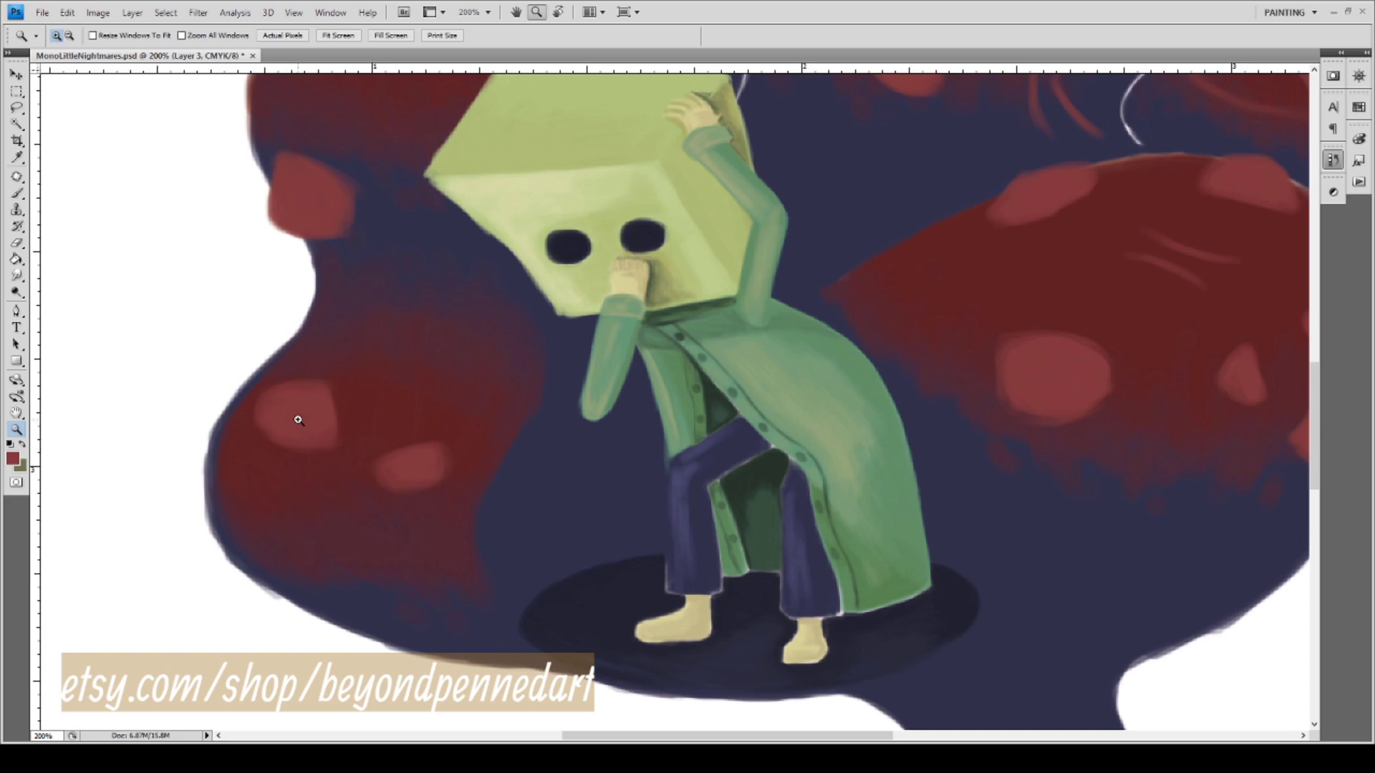
{"action": "key", "text": "b"}
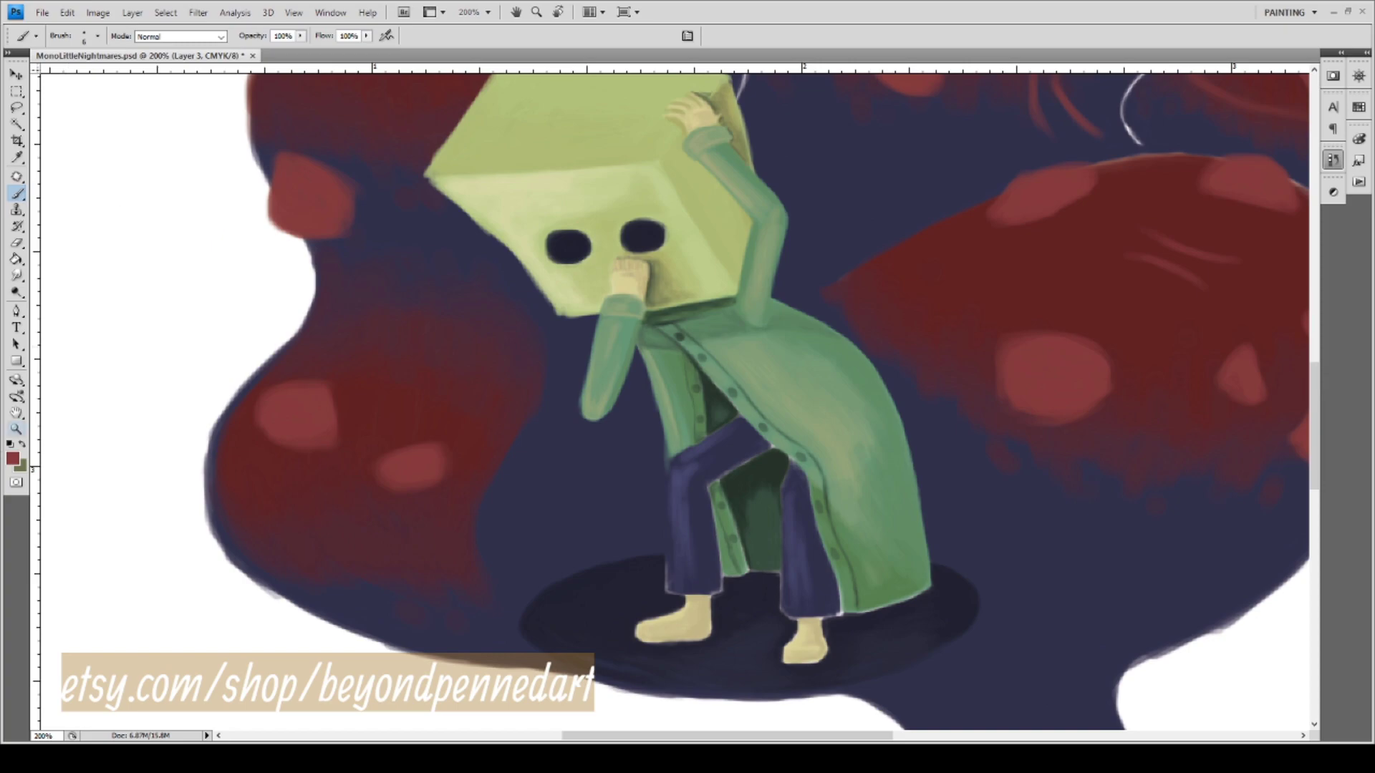
{"action": "key", "text": "i"}
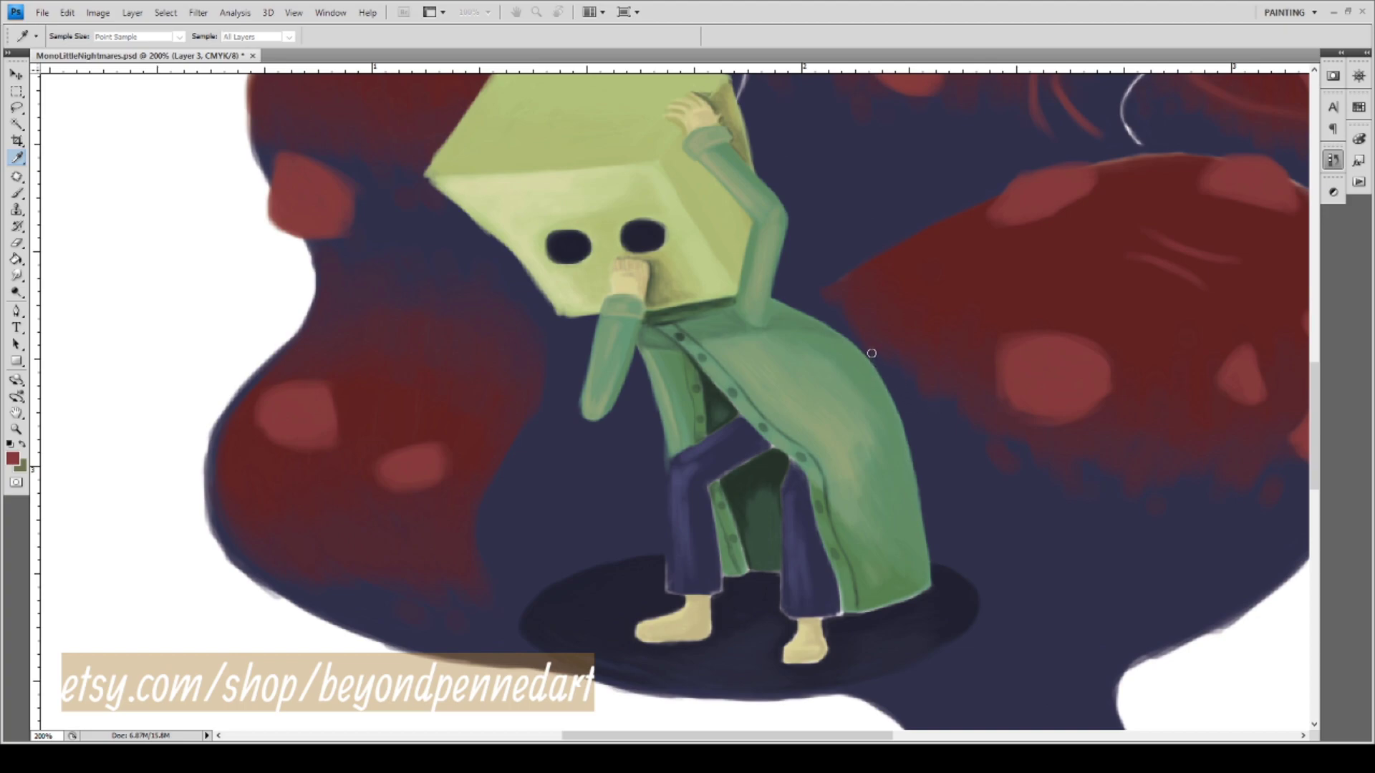
{"action": "key", "text": "b"}
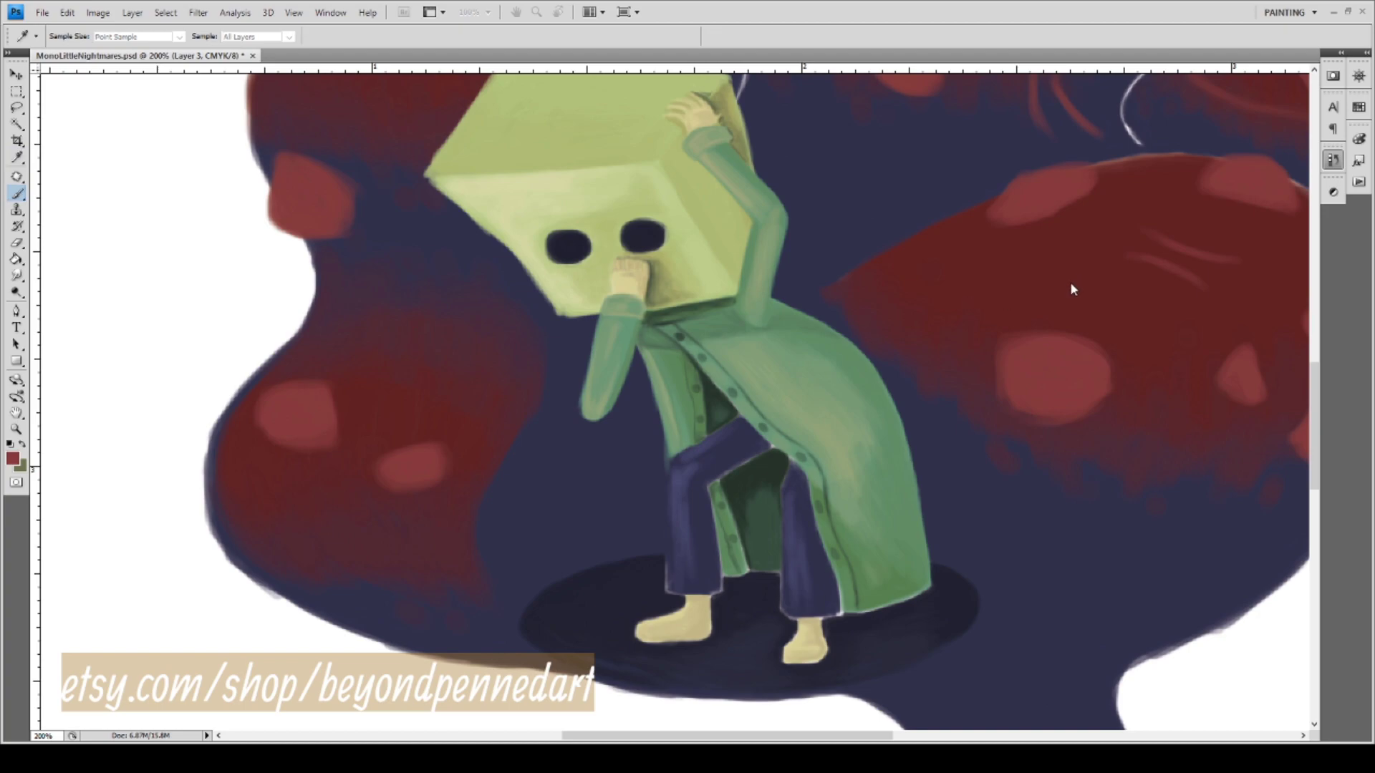
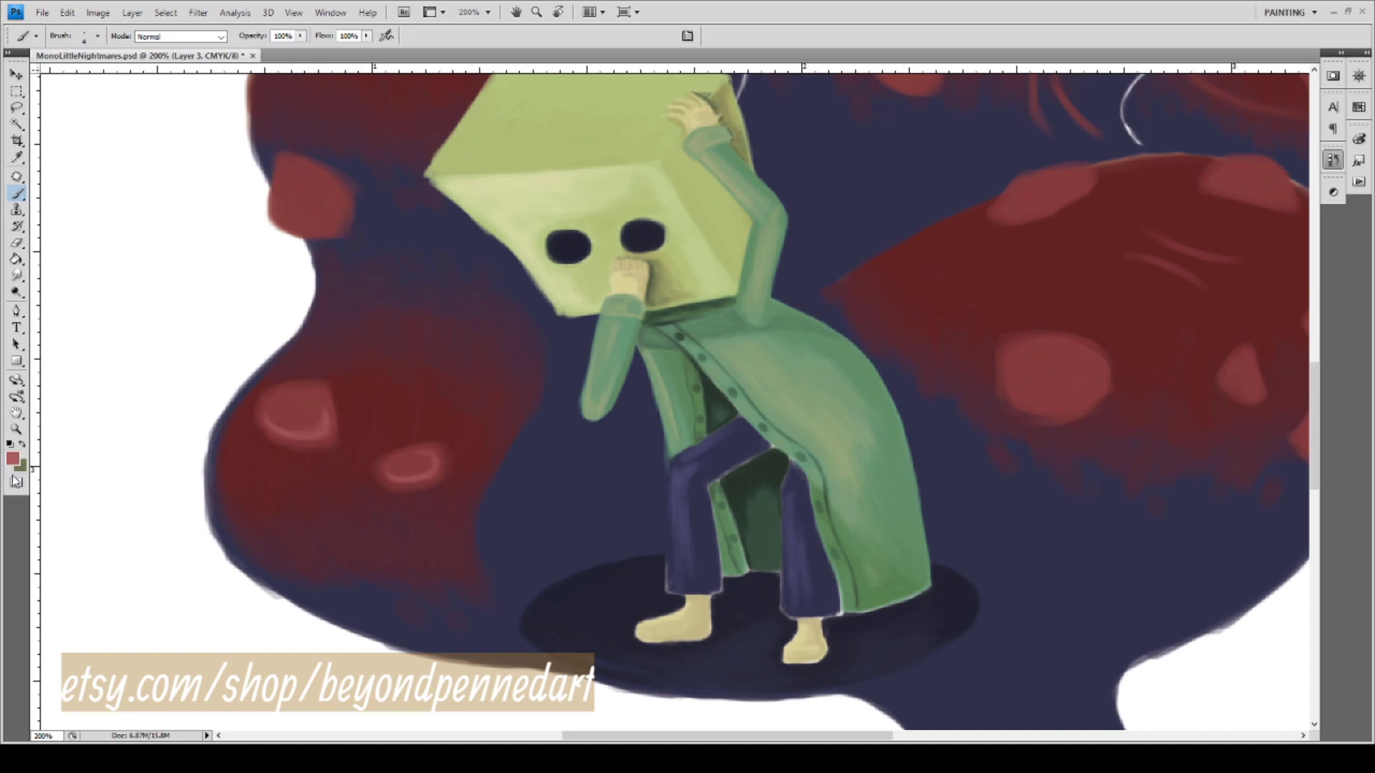
Sample the lobe's red, darken it, and paint thin shadows around the edges of the lower left lobe's two spots.
{"action": "key", "text": "i"}
{"action": "left_click", "coordinate": [304, 465]}
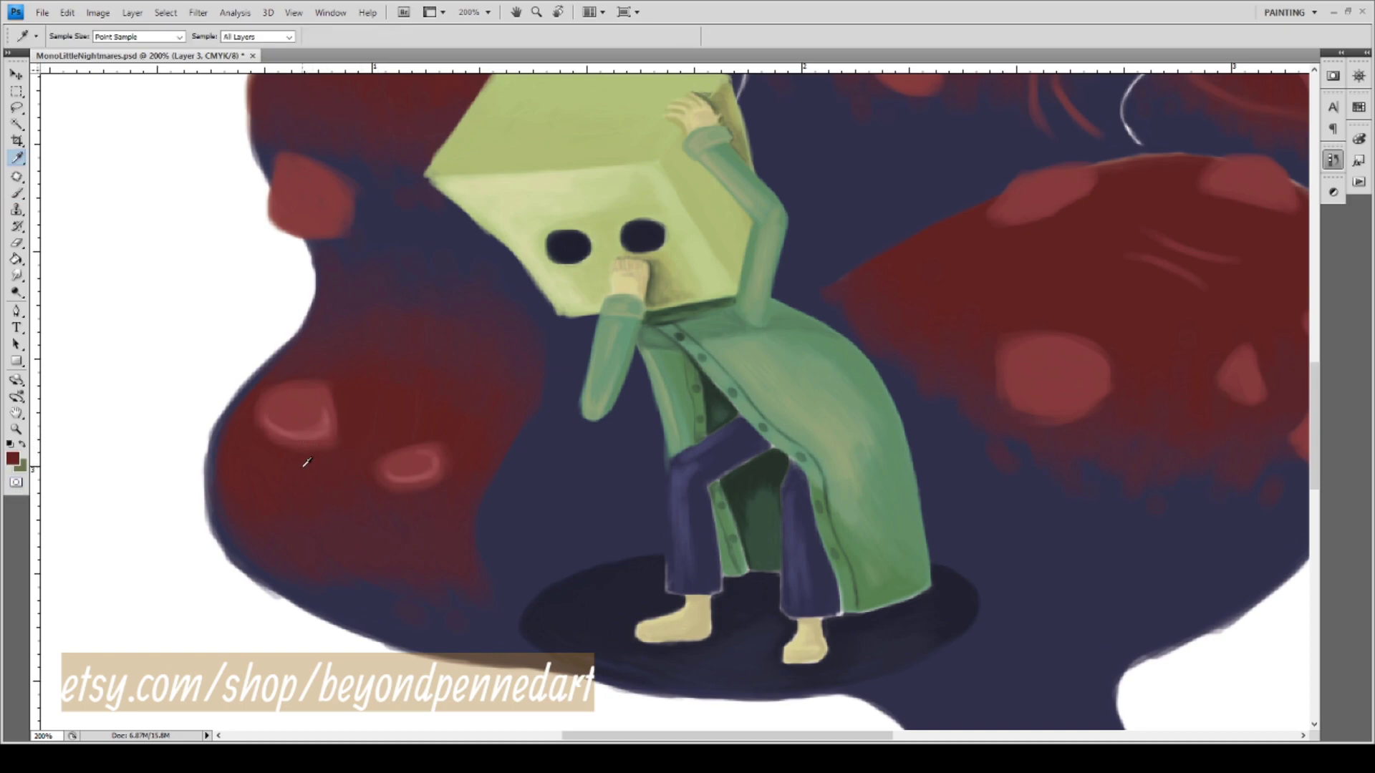
{"action": "left_click", "coordinate": [14, 457]}
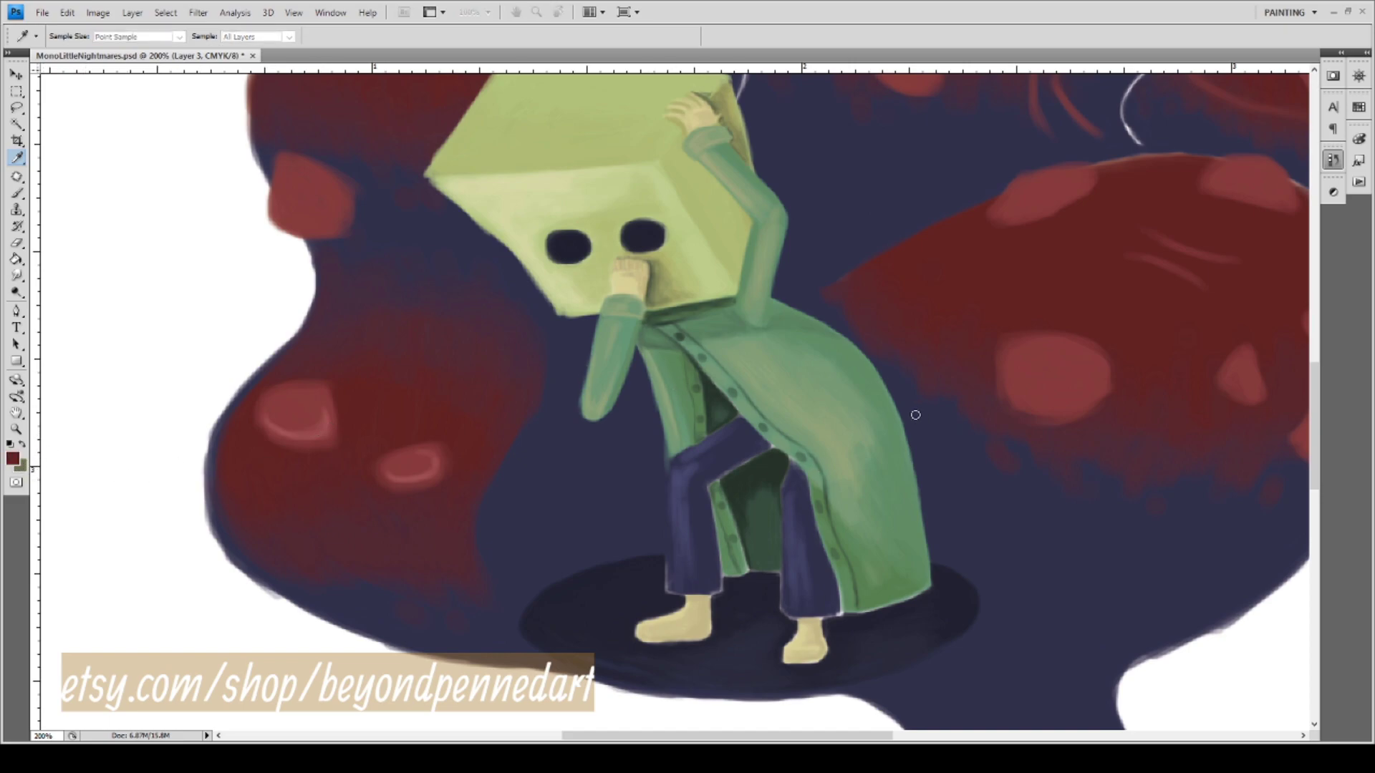
{"action": "key", "text": "Return"}
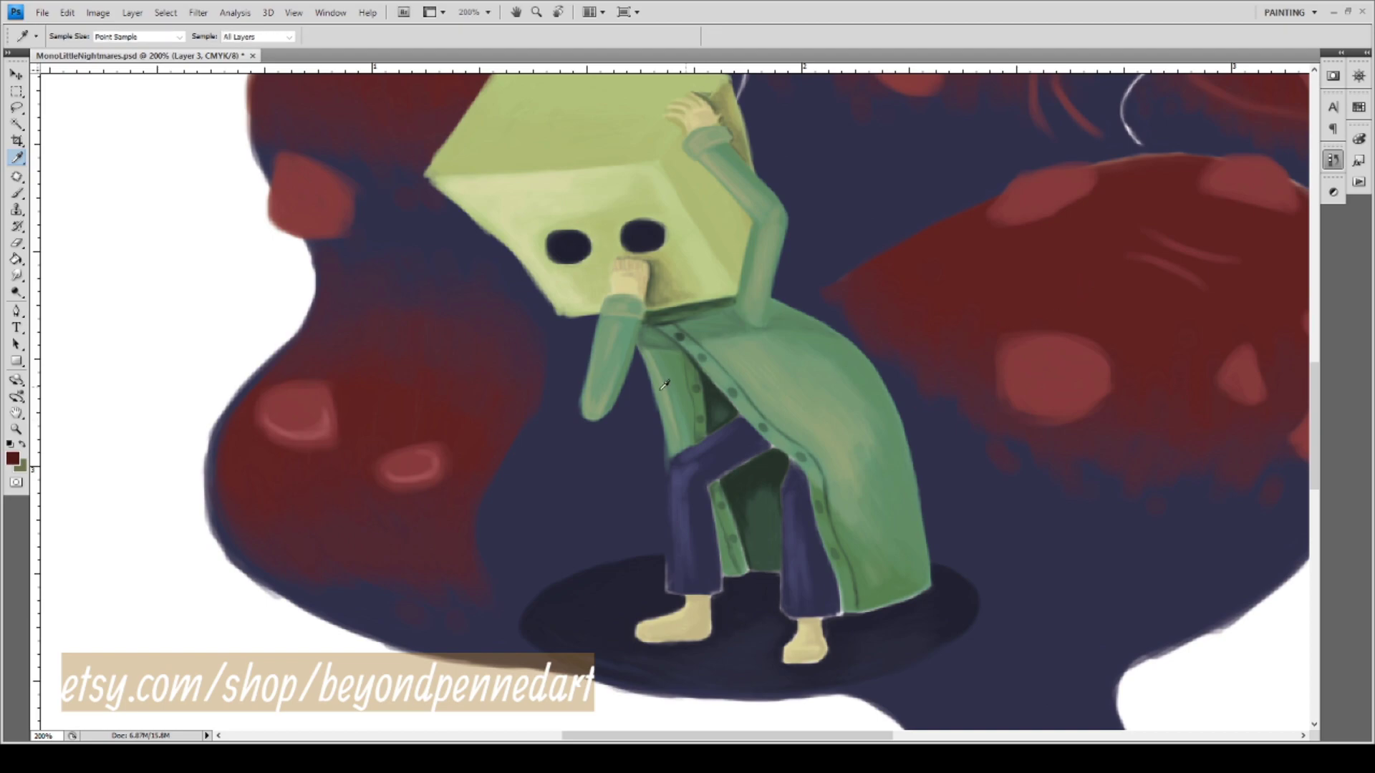
{"action": "key", "text": "b"}
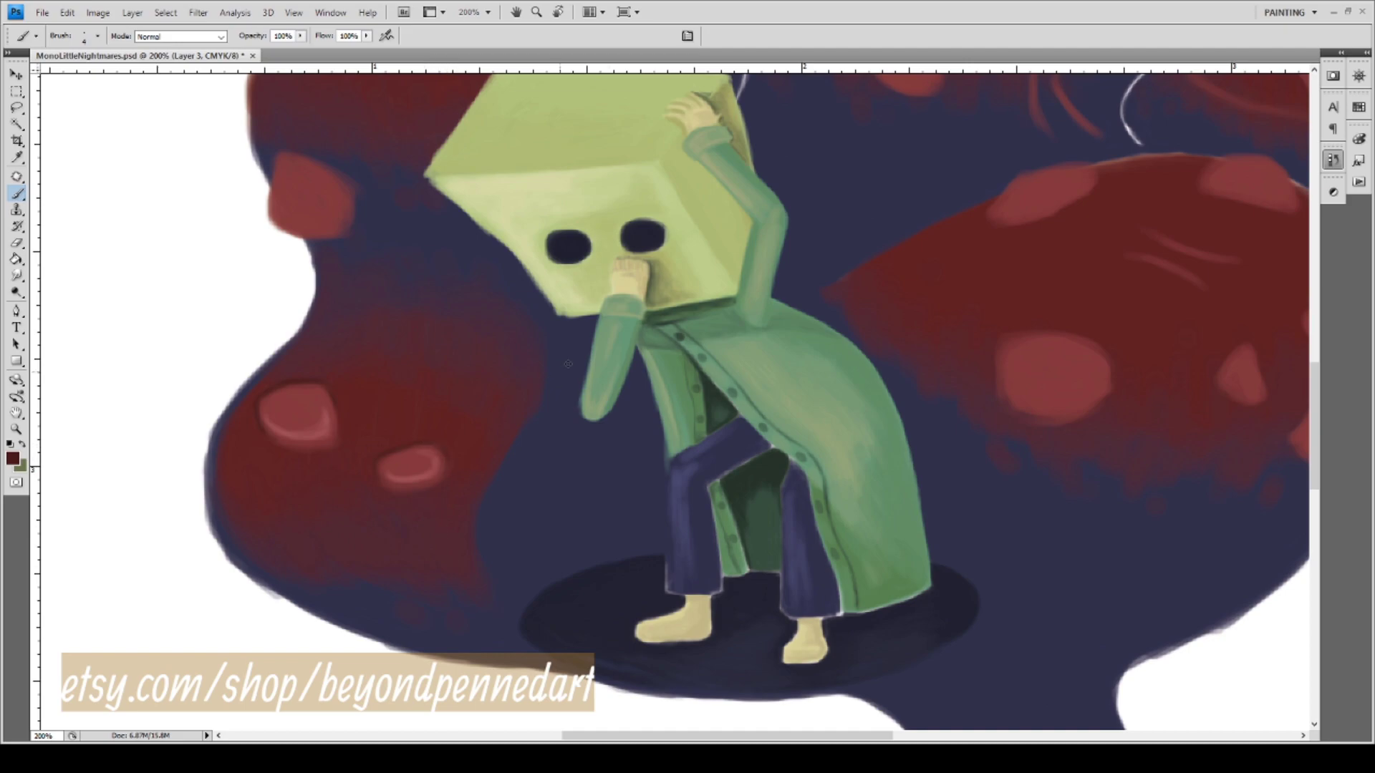
Sample the spot red and retouch the spot on the outer left edge between the two left lobes.
{"action": "left_click_drag", "start_coordinate": [432, 377], "coordinate": [441, 497]}
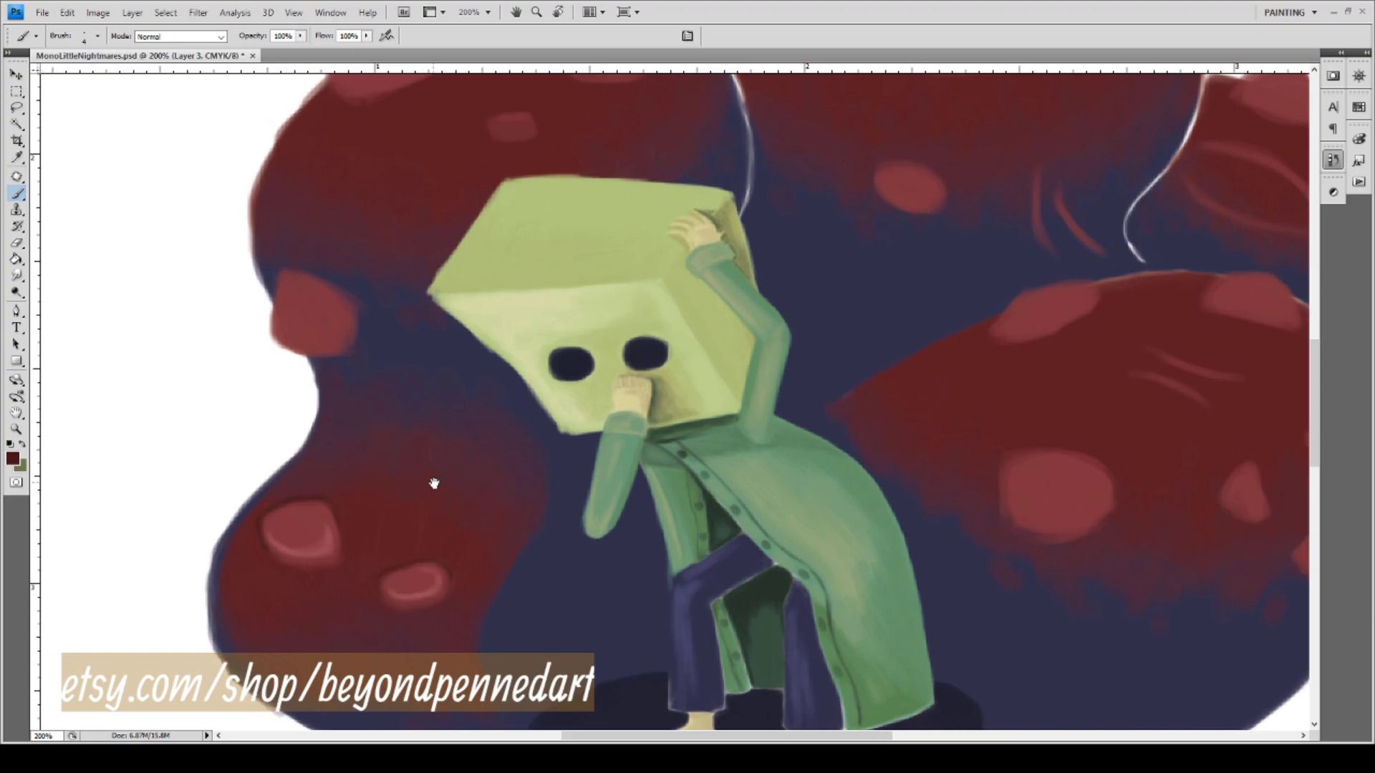
{"action": "scroll", "coordinate": [432, 484], "scroll_direction": "up", "scroll_amount": 2}
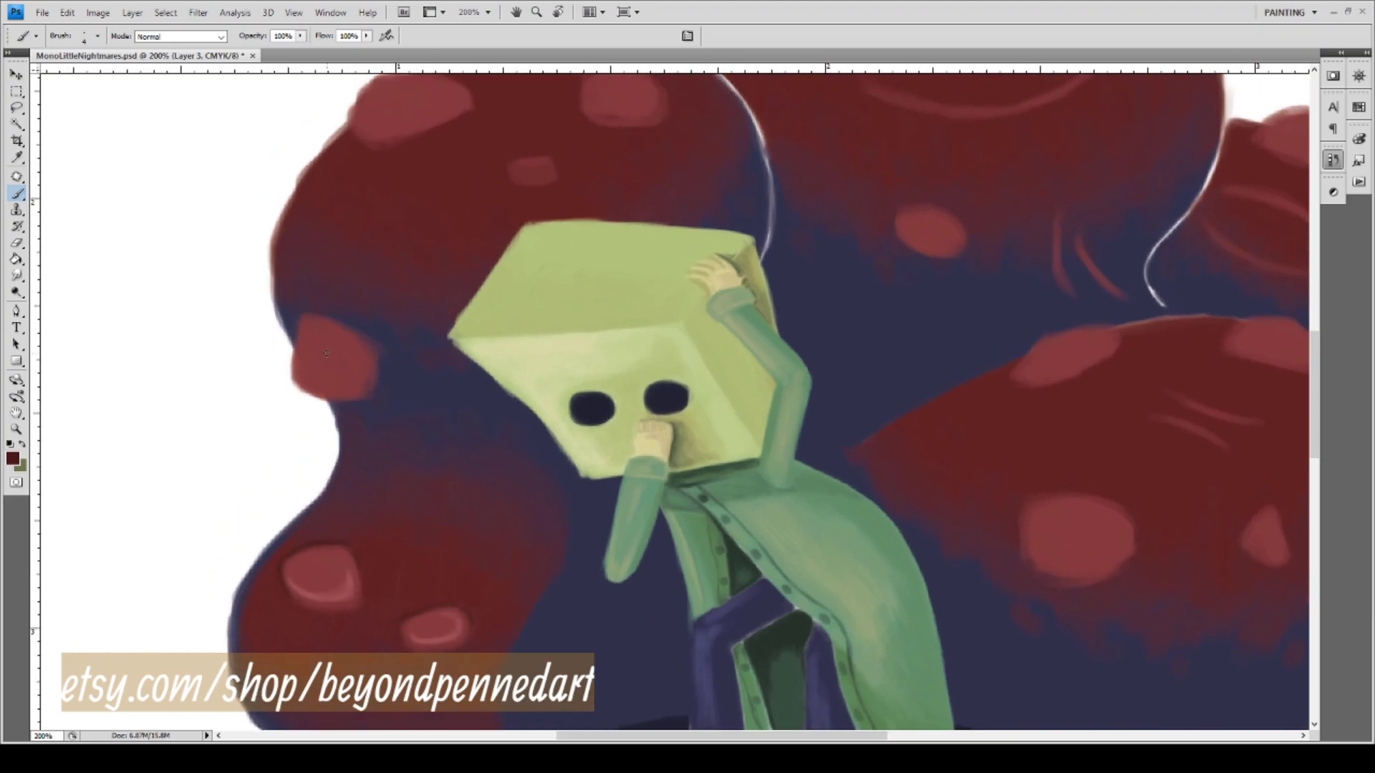
{"action": "key", "text": "i"}
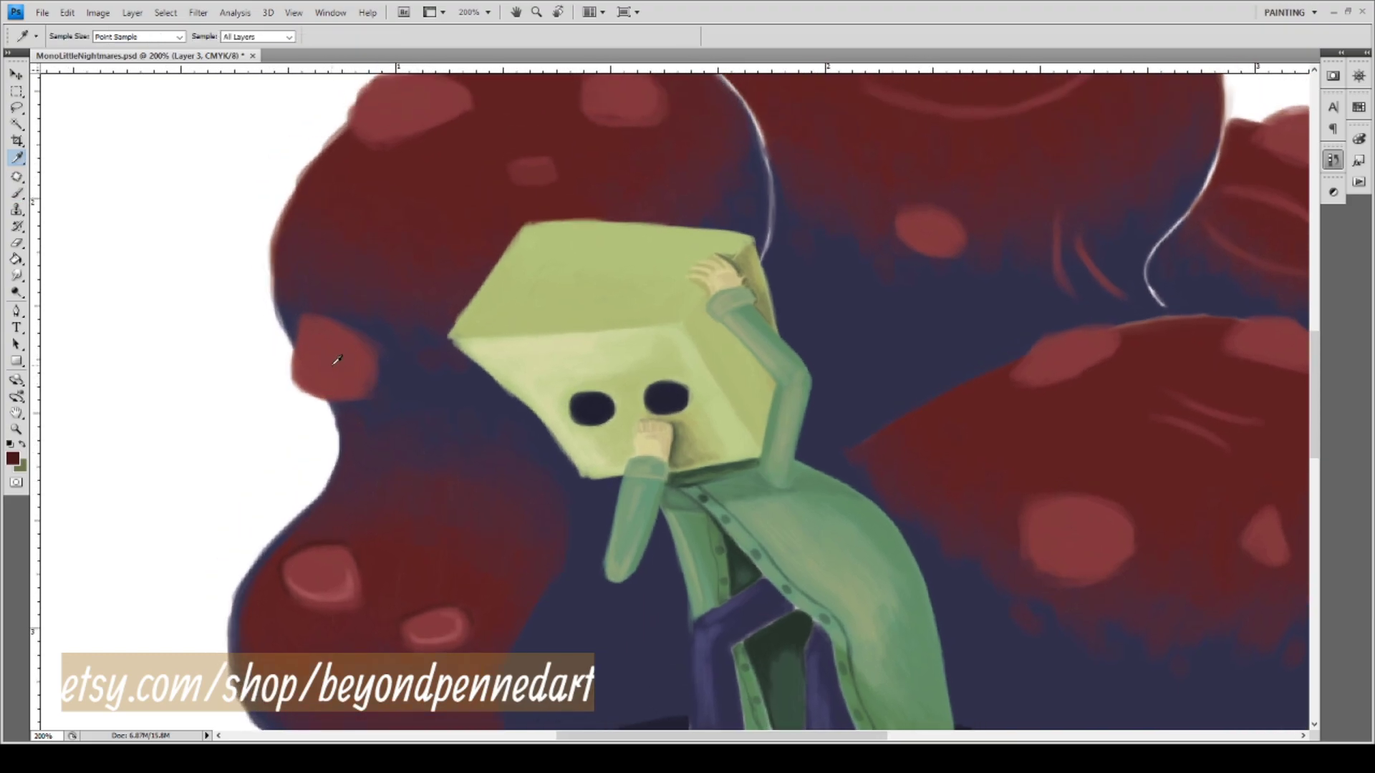
{"action": "left_click", "coordinate": [333, 564]}
{"action": "key", "text": "b"}
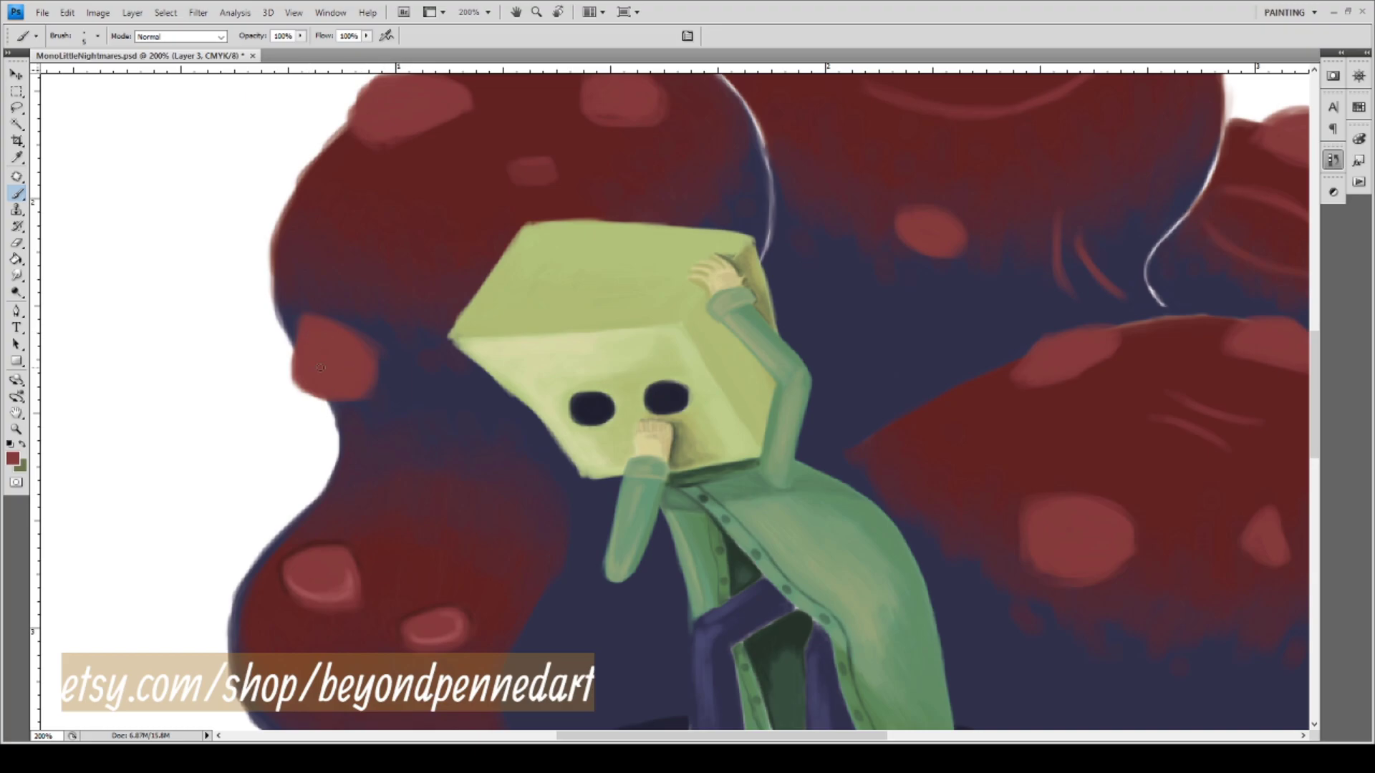
Give the spot between the two left lobes a sampled lighter highlight near its lower right rim and a dark red edge shadow.
{"action": "key", "text": "i"}
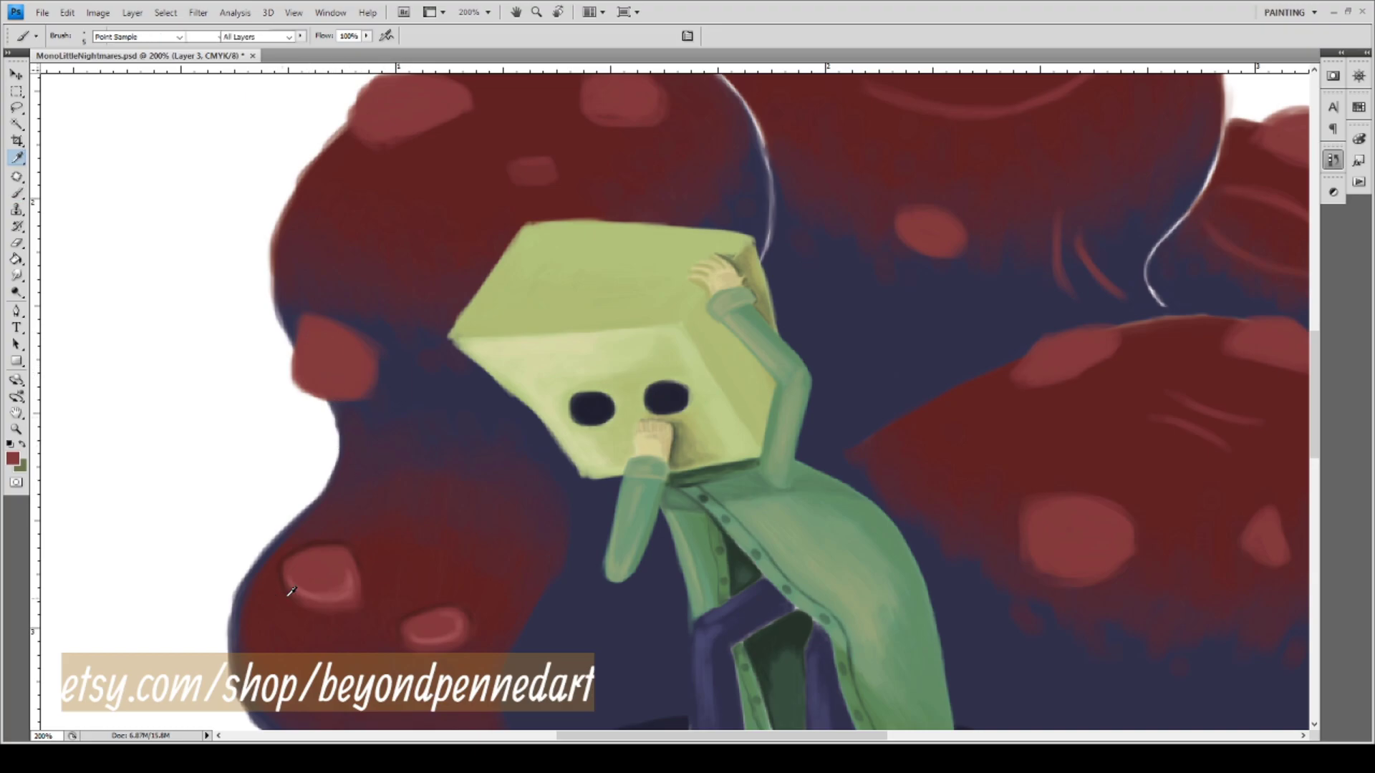
{"action": "left_click", "coordinate": [350, 583]}
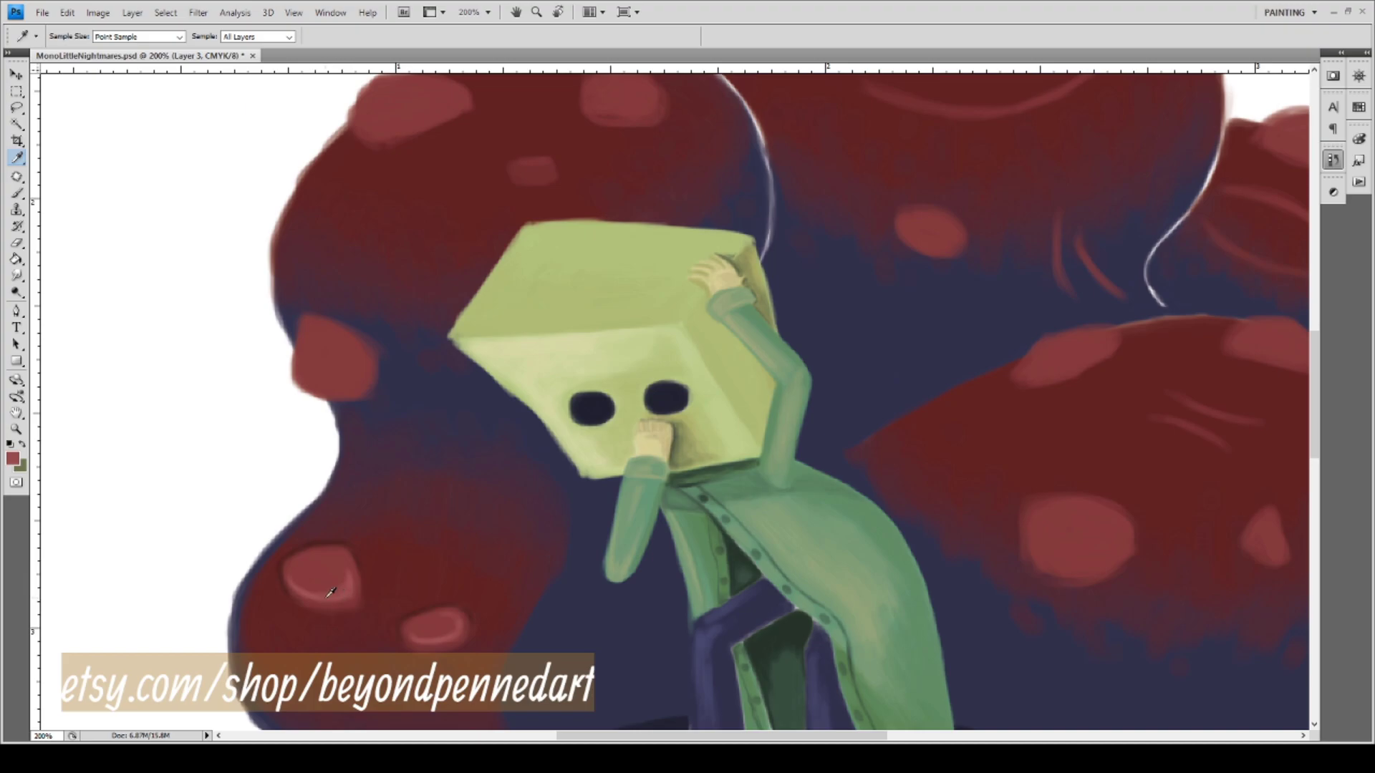
{"action": "key", "text": "b"}
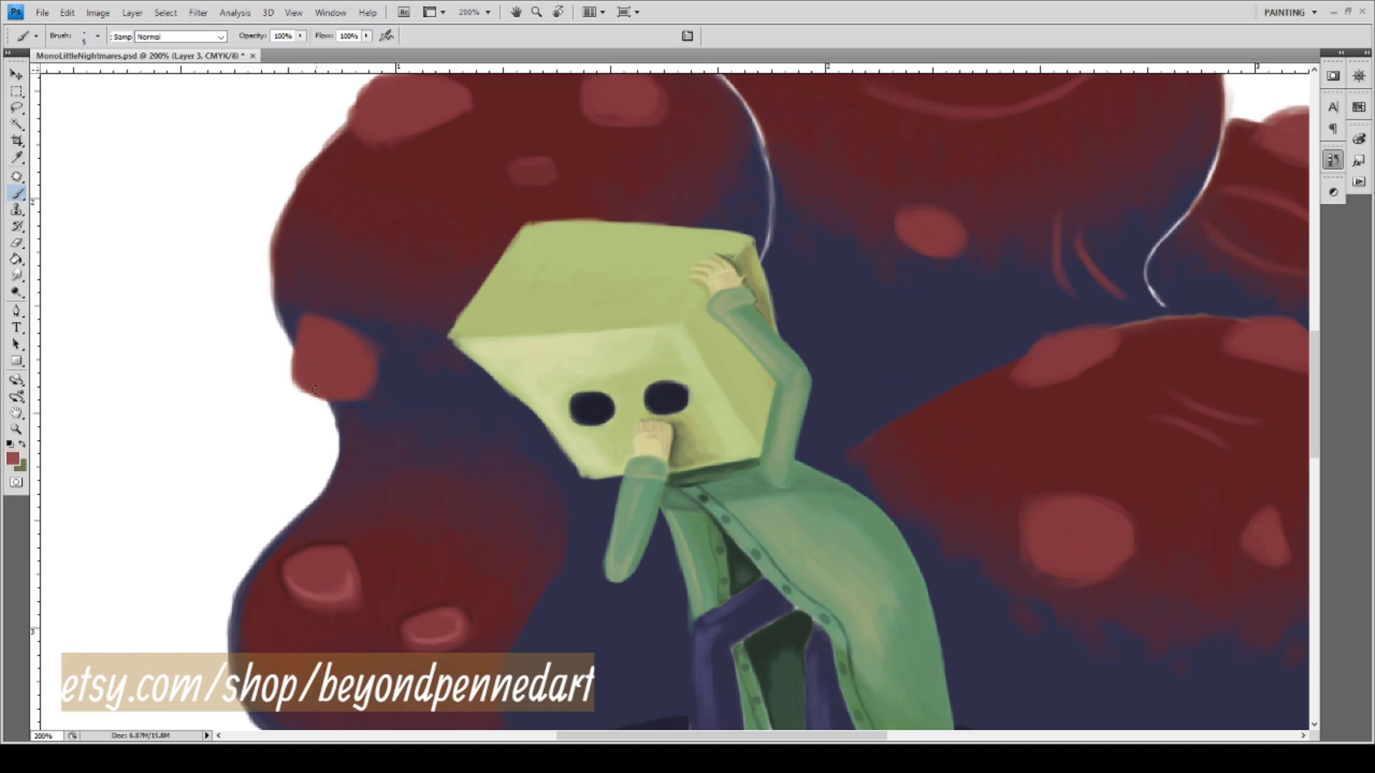
{"action": "left_click_drag", "start_coordinate": [302, 383], "coordinate": [342, 391]}
{"action": "key", "text": "i"}
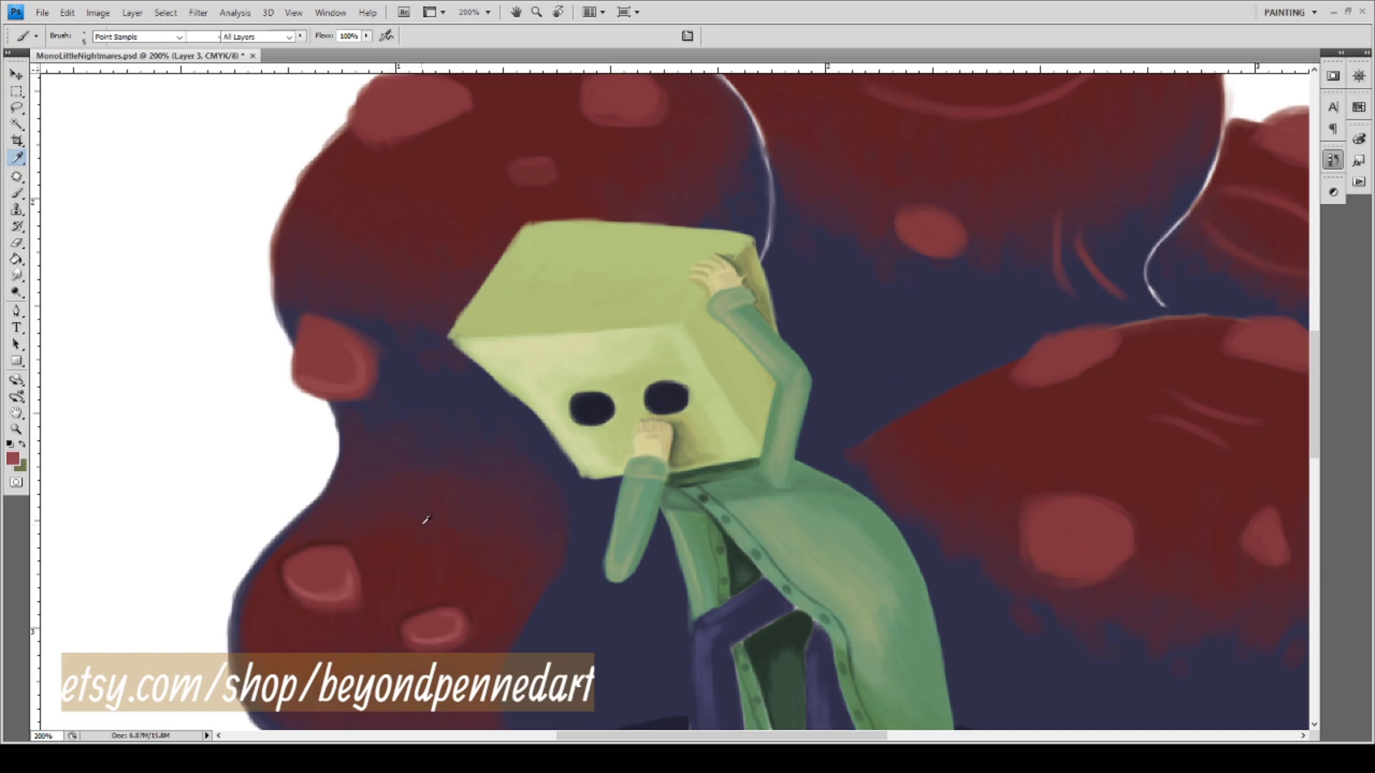
{"action": "left_click", "coordinate": [310, 540]}
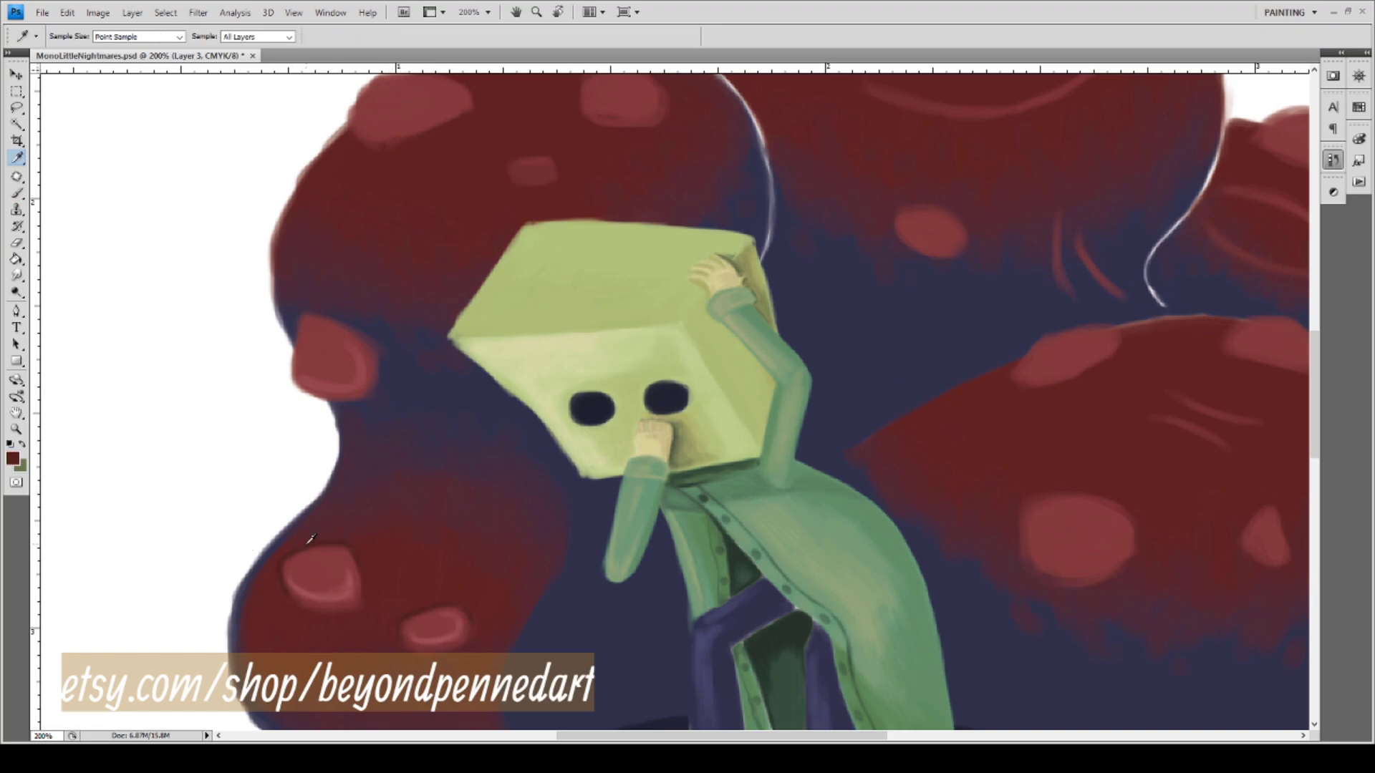
{"action": "key", "text": "b"}
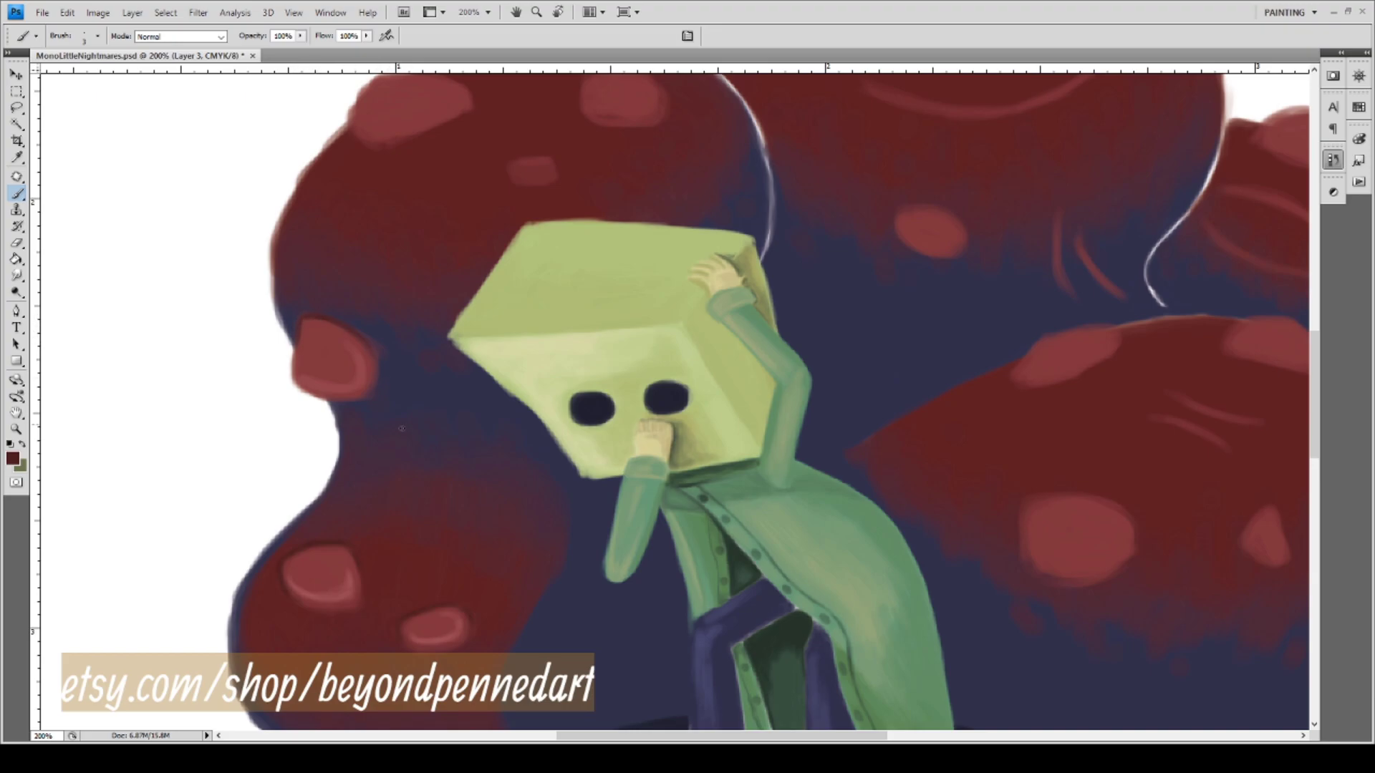
Sample the spot red, enlarge the brush, and clean up the shapes of the three spots on the upper left lobe.
{"action": "mouse_move", "coordinate": [454, 251]}
{"action": "left_mouse_down"}
{"action": "mouse_move", "coordinate": [454, 270]}
{"action": "mouse_move", "coordinate": [460, 166]}
{"action": "mouse_move", "coordinate": [455, 216]}
{"action": "mouse_move", "coordinate": [377, 359]}
{"action": "left_mouse_up"}
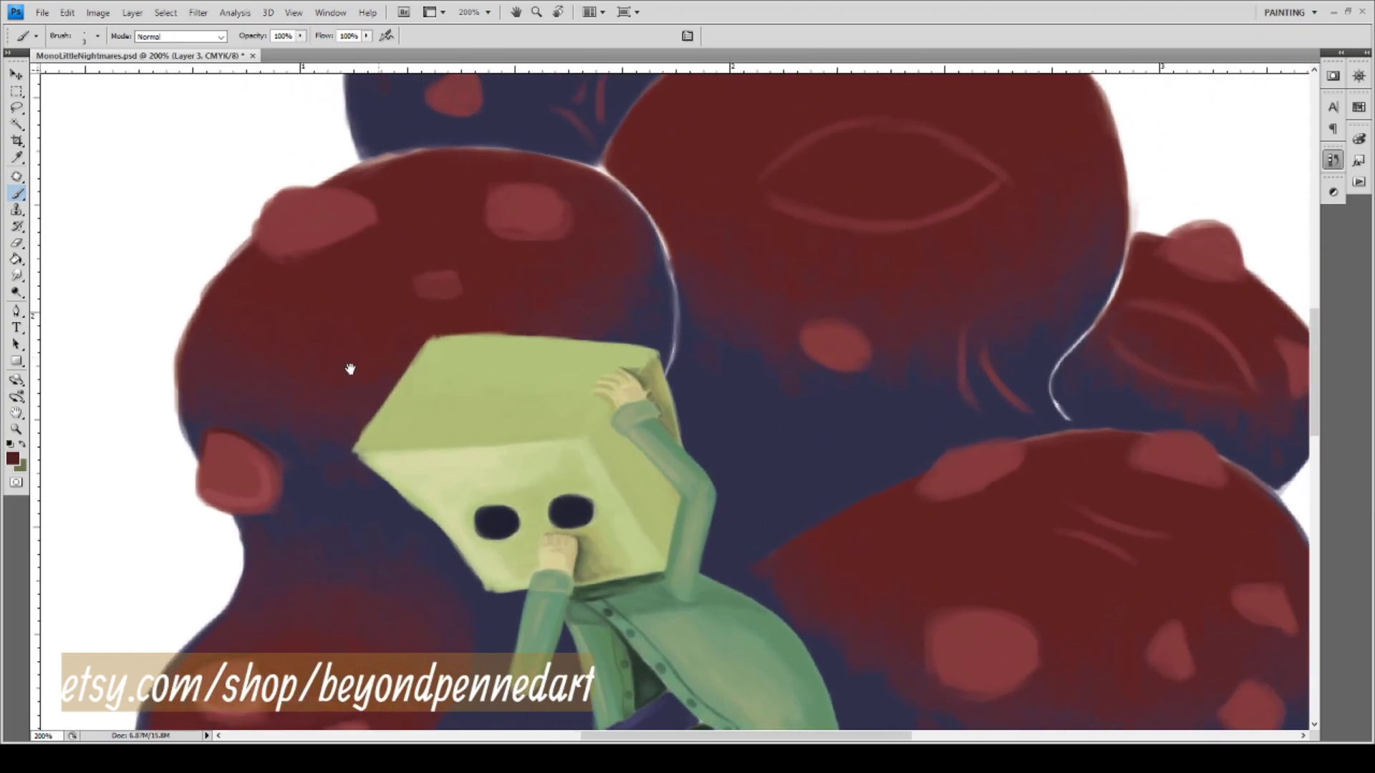
{"action": "key", "text": "i"}
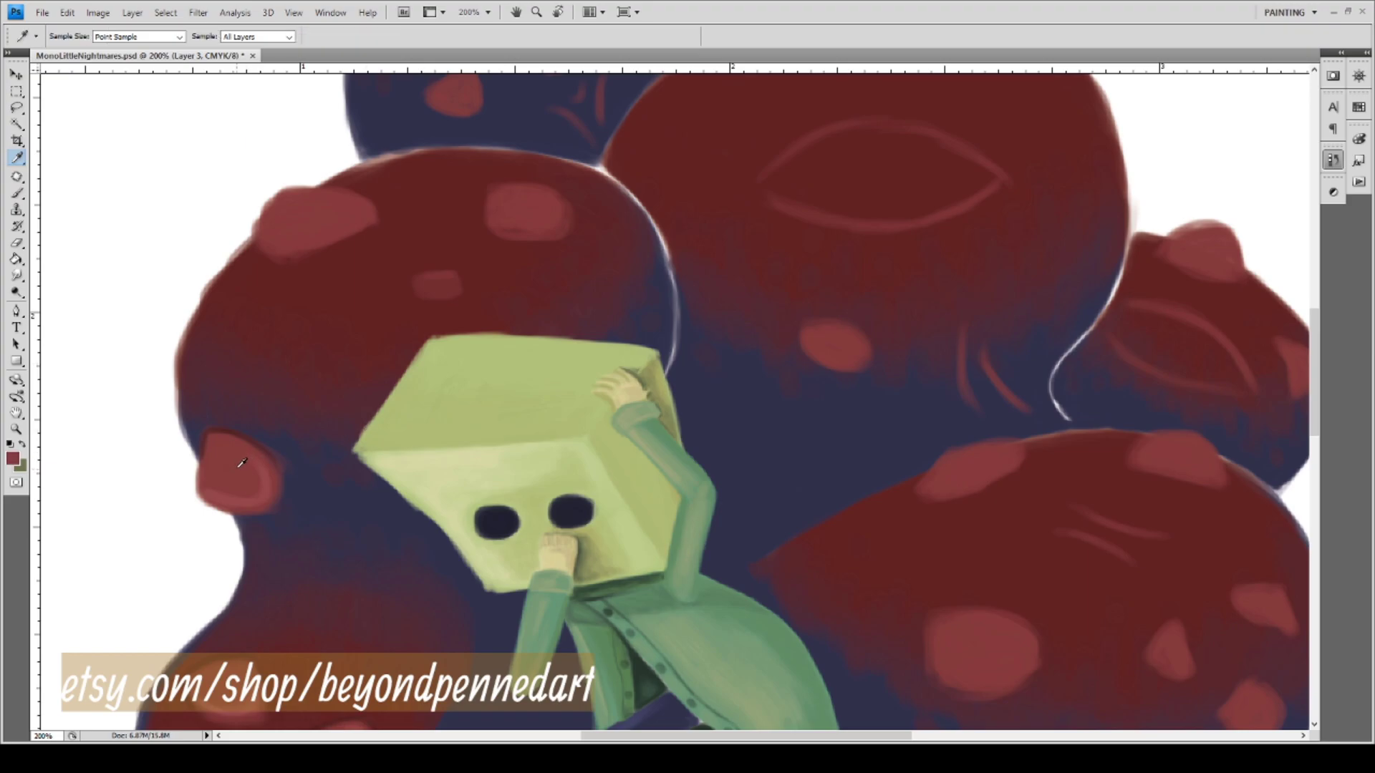
{"action": "key", "text": "b"}
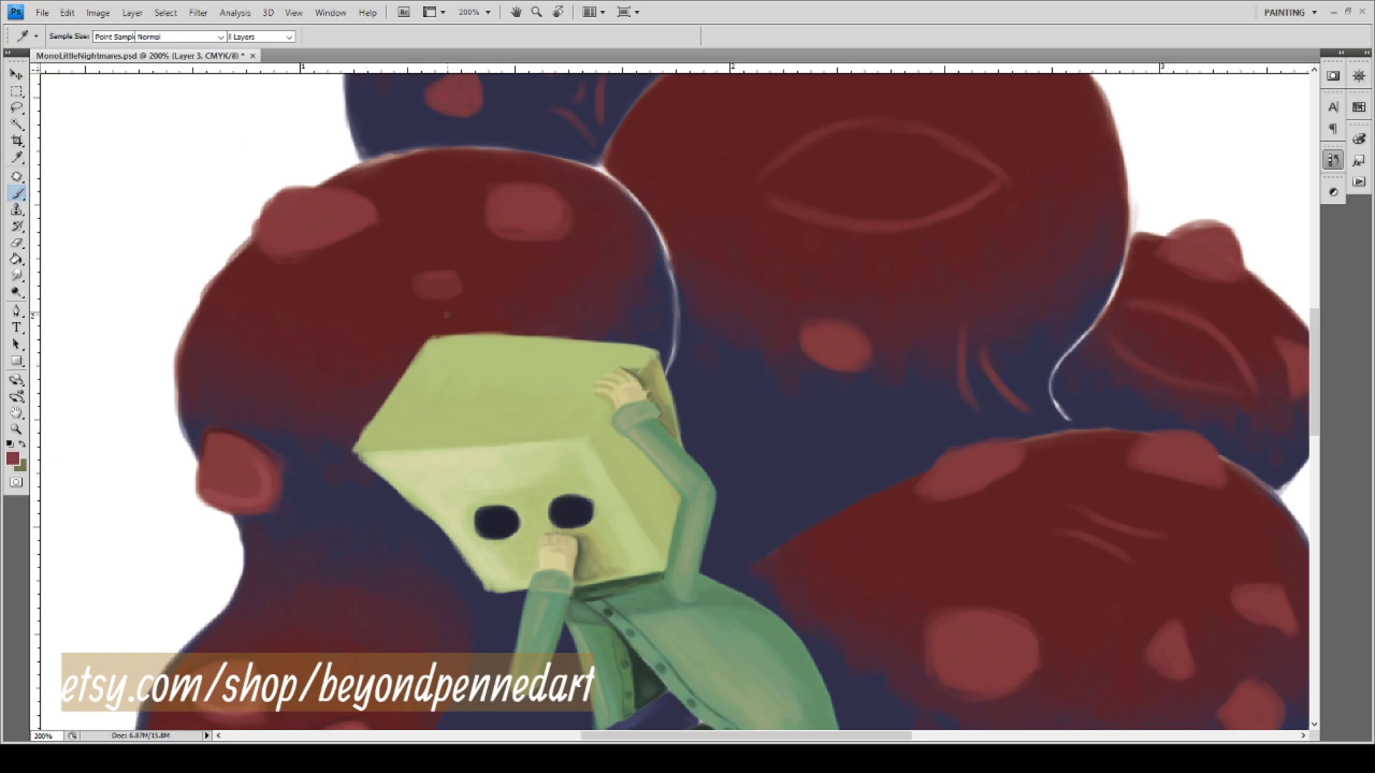
{"action": "key", "text": "bracketright"}
{"action": "key", "text": "bracketright"}
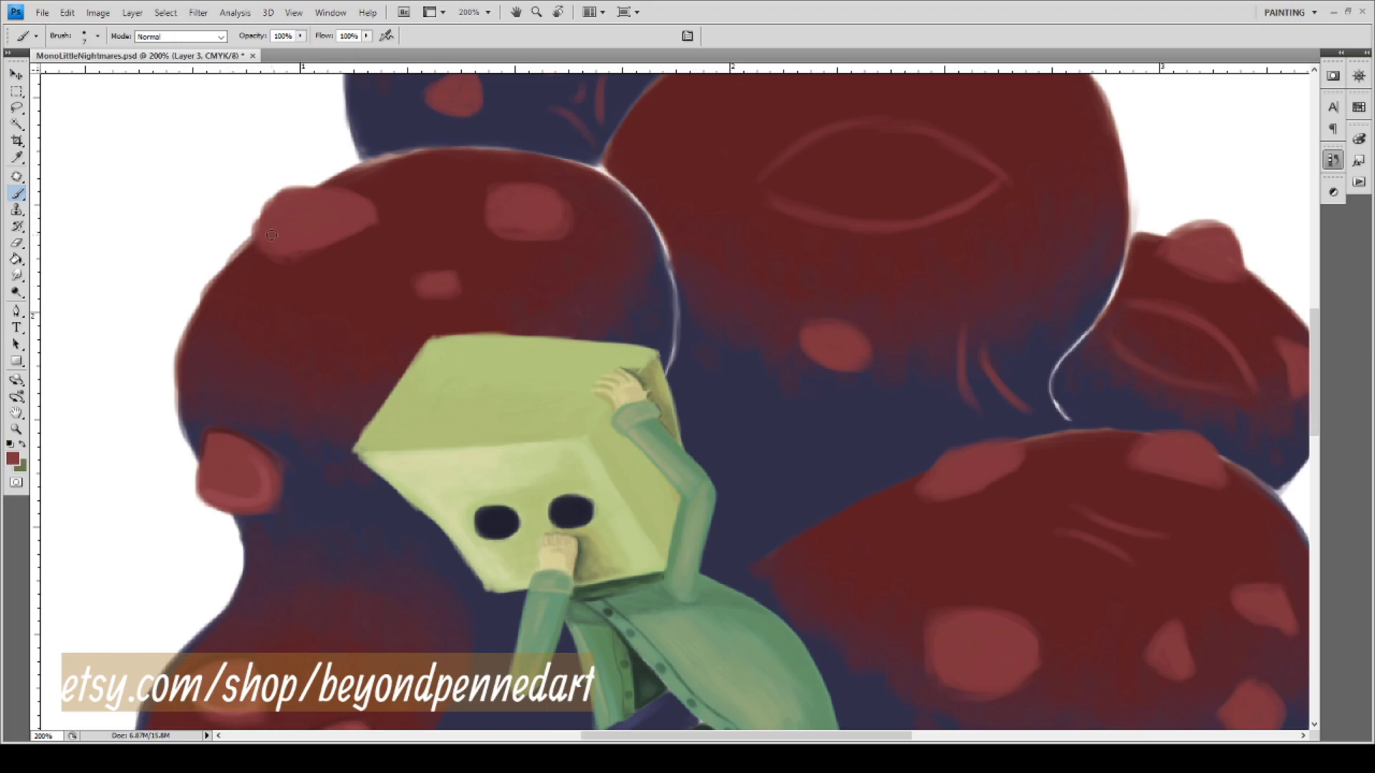
{"action": "mouse_move", "coordinate": [263, 232]}
{"action": "left_mouse_down"}
{"action": "mouse_move", "coordinate": [276, 195]}
{"action": "mouse_move", "coordinate": [277, 220]}
{"action": "left_mouse_up"}
{"action": "left_click_drag", "start_coordinate": [281, 190], "coordinate": [325, 202]}
{"action": "left_click_drag", "start_coordinate": [265, 242], "coordinate": [264, 213]}
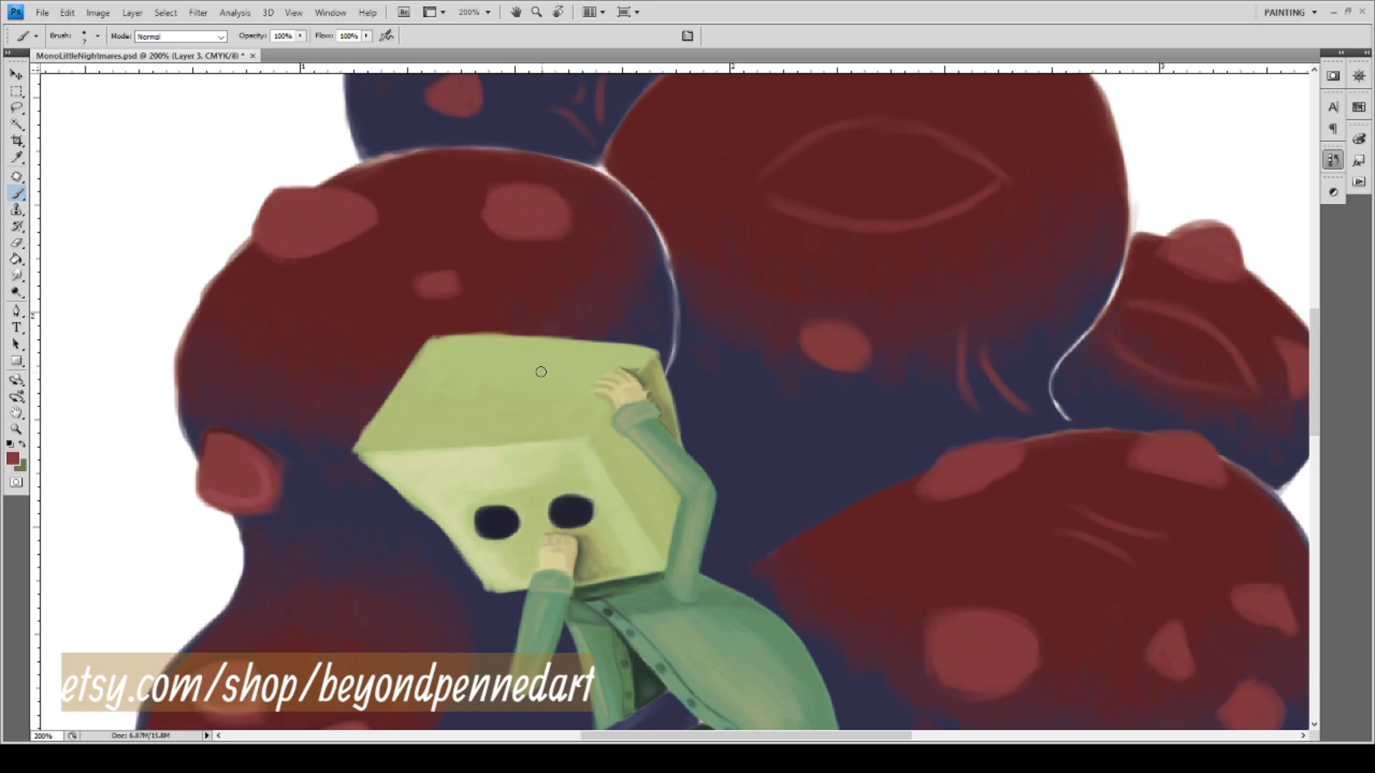
Paint lighter highlights on the three spots of the upper left lobe and shade their edges with sampled dark red using a smaller brush.
{"action": "key", "text": "i"}
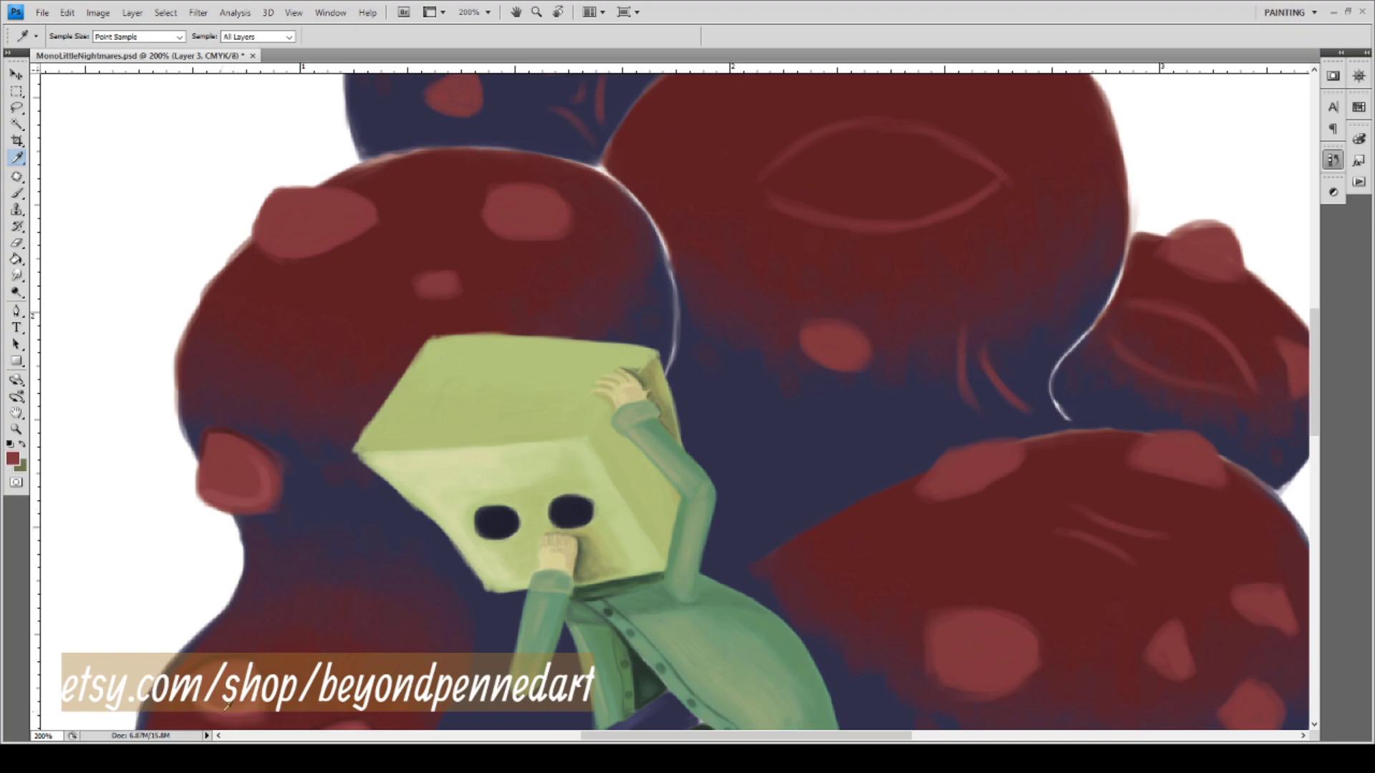
{"action": "key", "text": "b"}
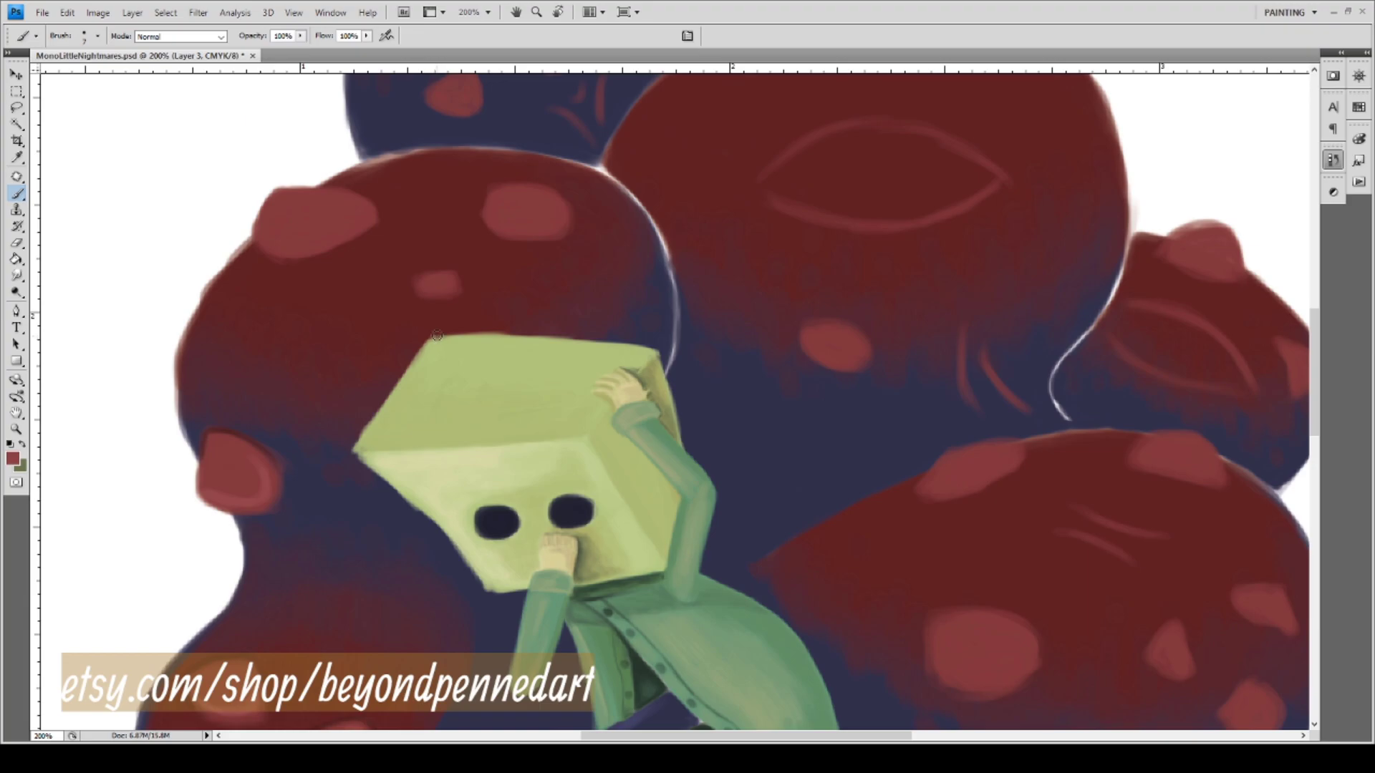
{"action": "key", "text": "bracketleft"}
{"action": "key", "text": "bracketleft"}
{"action": "key", "text": "i"}
{"action": "left_click", "coordinate": [237, 652]}
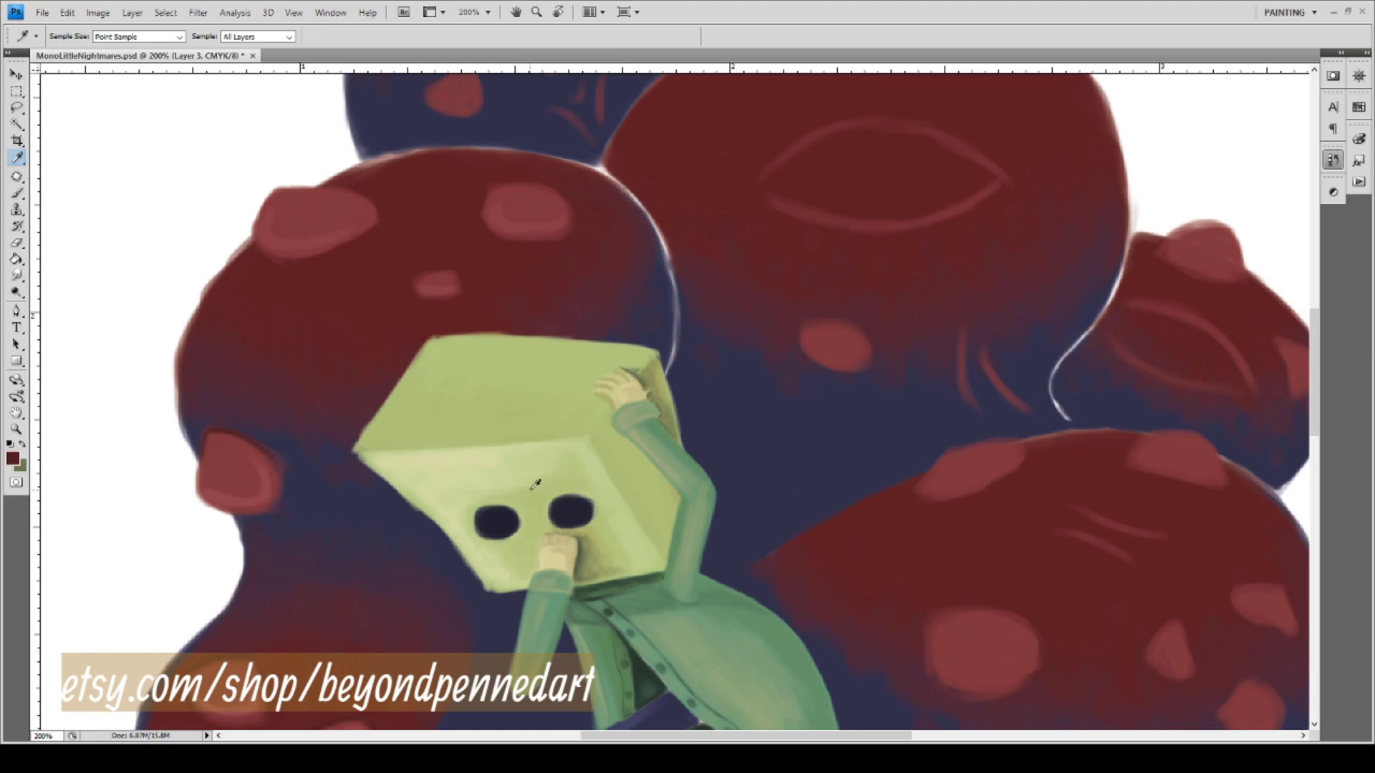
{"action": "key", "text": "b"}
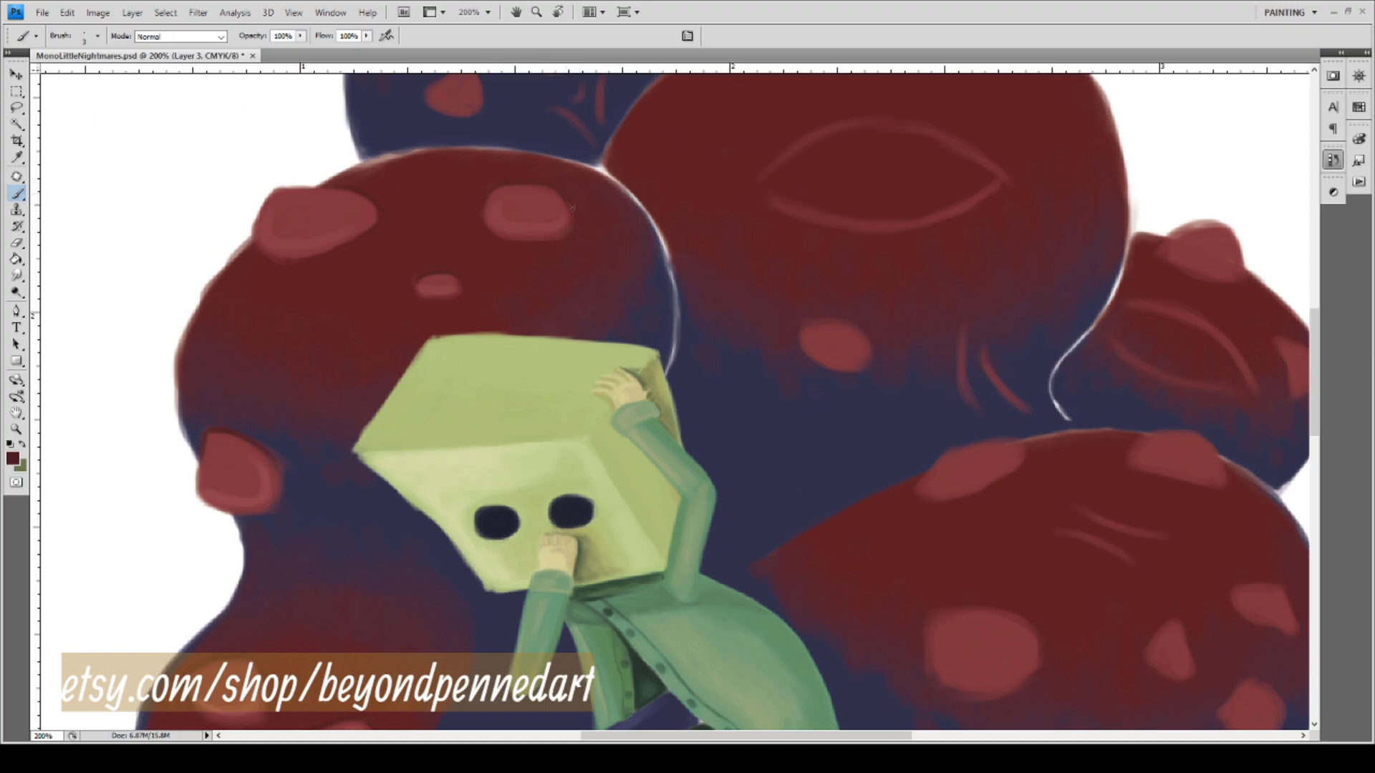
Sample the spot red, enlarge the brush, and smooth the fill and edges of the spots on the large right lobe.
{"action": "left_click_drag", "start_coordinate": [515, 288], "coordinate": [396, 56]}
{"action": "key", "text": "i"}
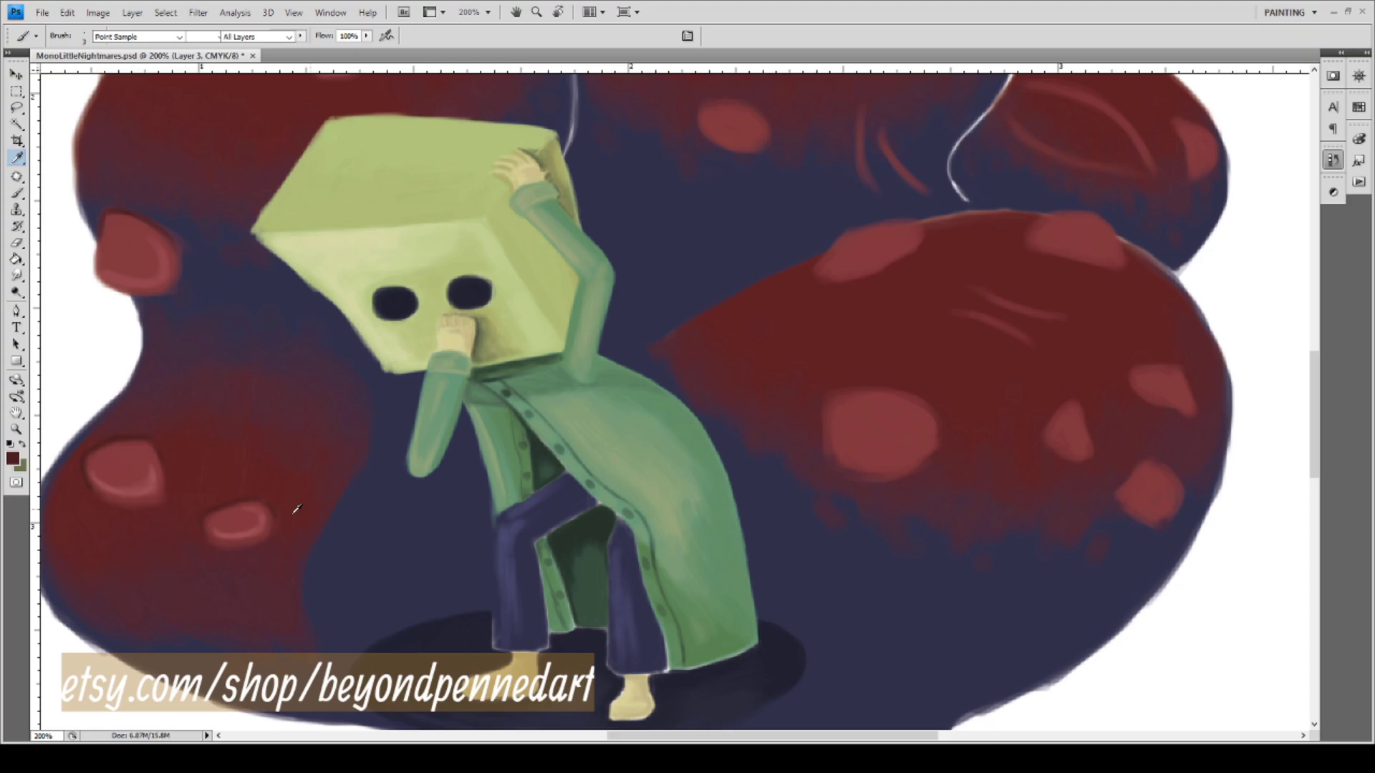
{"action": "scroll", "coordinate": [296, 508], "scroll_direction": "right", "scroll_amount": 5}
{"action": "key", "text": "b"}
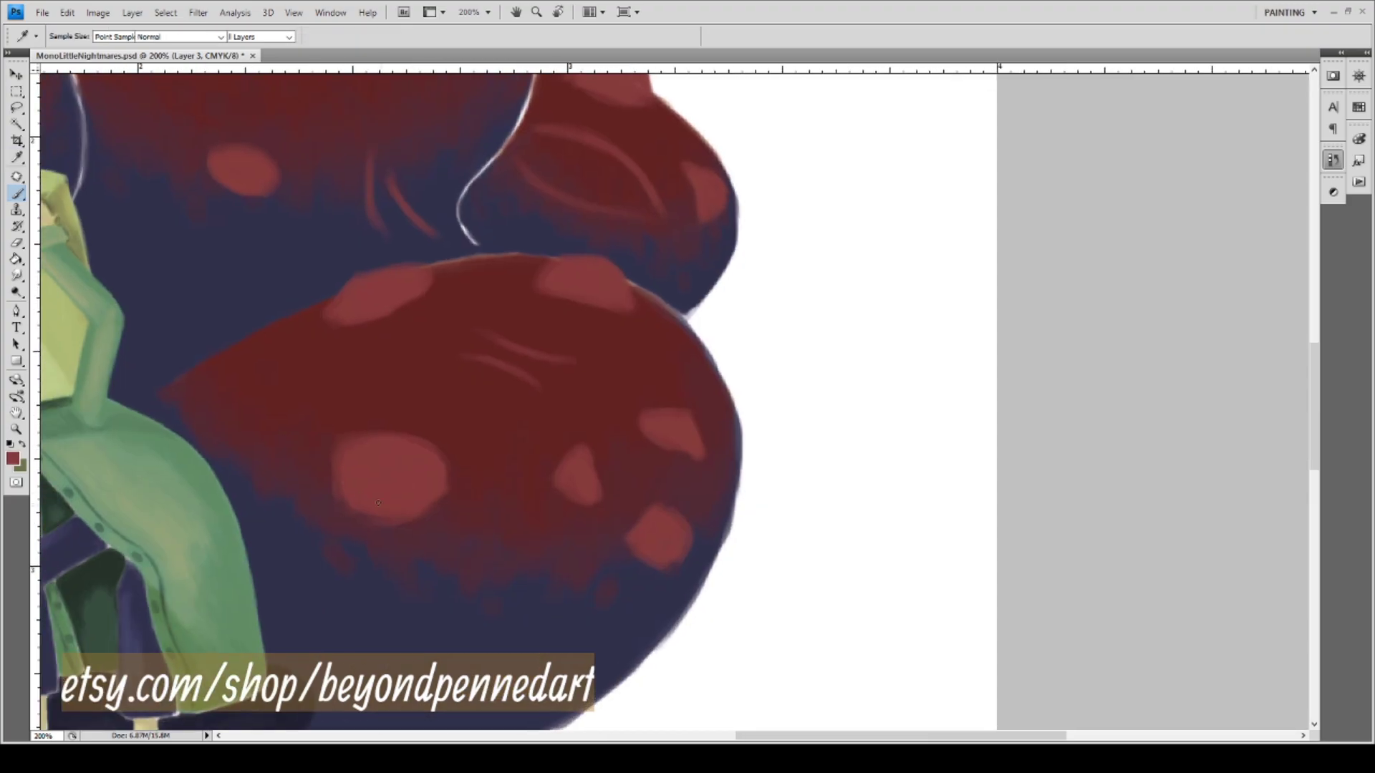
{"action": "key", "text": "bracketright"}
{"action": "key", "text": "bracketright"}
{"action": "key", "text": "bracketright"}
{"action": "key", "text": "bracketright"}
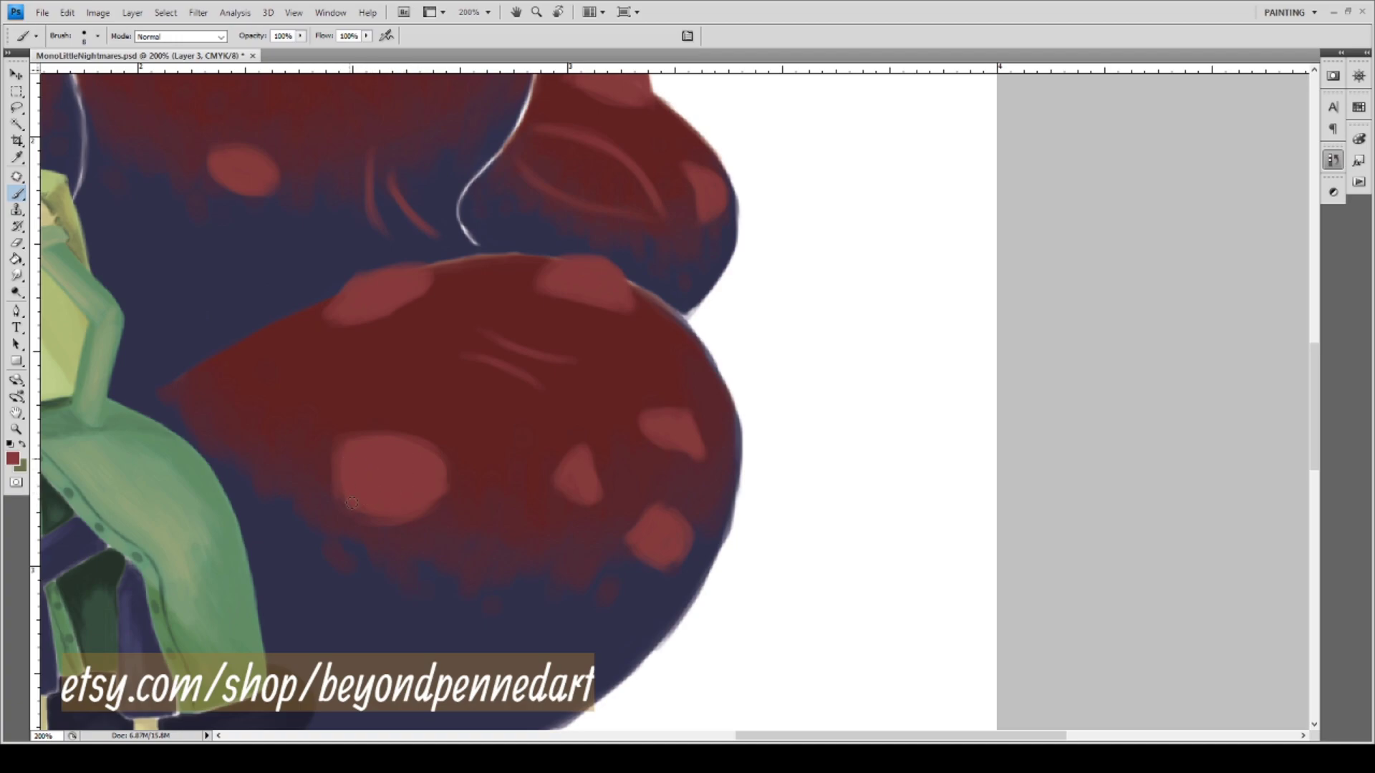
{"action": "left_click_drag", "start_coordinate": [357, 505], "coordinate": [394, 513]}
{"action": "mouse_move", "coordinate": [616, 383]}
{"action": "left_mouse_down"}
{"action": "mouse_move", "coordinate": [599, 439]}
{"action": "mouse_move", "coordinate": [613, 448]}
{"action": "left_mouse_up"}
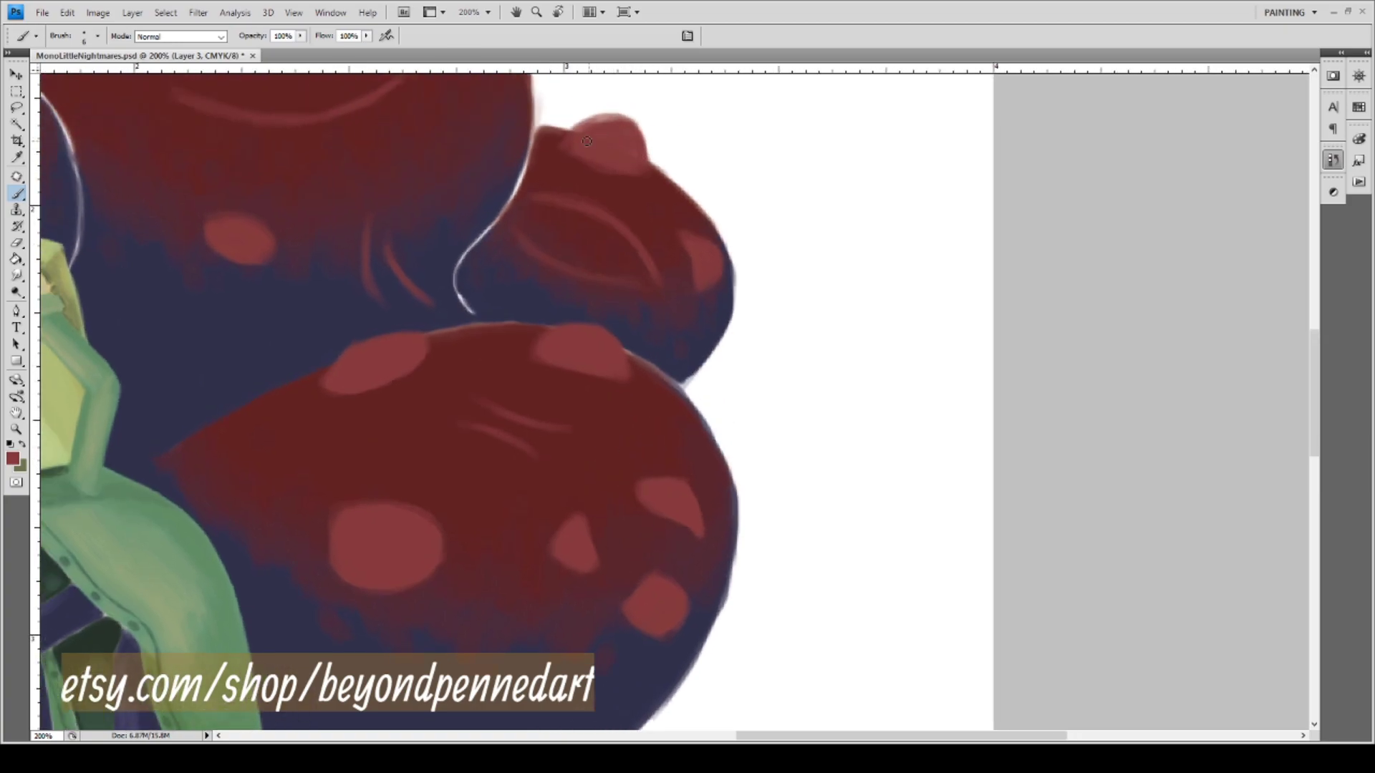
Smooth the fill and edges of the red spots on the small right lobe and the large central lobe.
{"action": "mouse_move", "coordinate": [595, 121]}
{"action": "left_mouse_down"}
{"action": "mouse_move", "coordinate": [570, 137]}
{"action": "mouse_move", "coordinate": [628, 125]}
{"action": "mouse_move", "coordinate": [570, 143]}
{"action": "mouse_move", "coordinate": [619, 119]}
{"action": "mouse_move", "coordinate": [591, 138]}
{"action": "mouse_move", "coordinate": [593, 124]}
{"action": "mouse_move", "coordinate": [635, 132]}
{"action": "mouse_move", "coordinate": [623, 121]}
{"action": "mouse_move", "coordinate": [639, 146]}
{"action": "left_mouse_up"}
{"action": "mouse_move", "coordinate": [622, 177]}
{"action": "left_mouse_down"}
{"action": "mouse_move", "coordinate": [588, 157]}
{"action": "mouse_move", "coordinate": [646, 166]}
{"action": "left_mouse_up"}
{"action": "left_click_drag", "start_coordinate": [423, 358], "coordinate": [628, 516]}
{"action": "left_click_drag", "start_coordinate": [523, 391], "coordinate": [540, 399]}
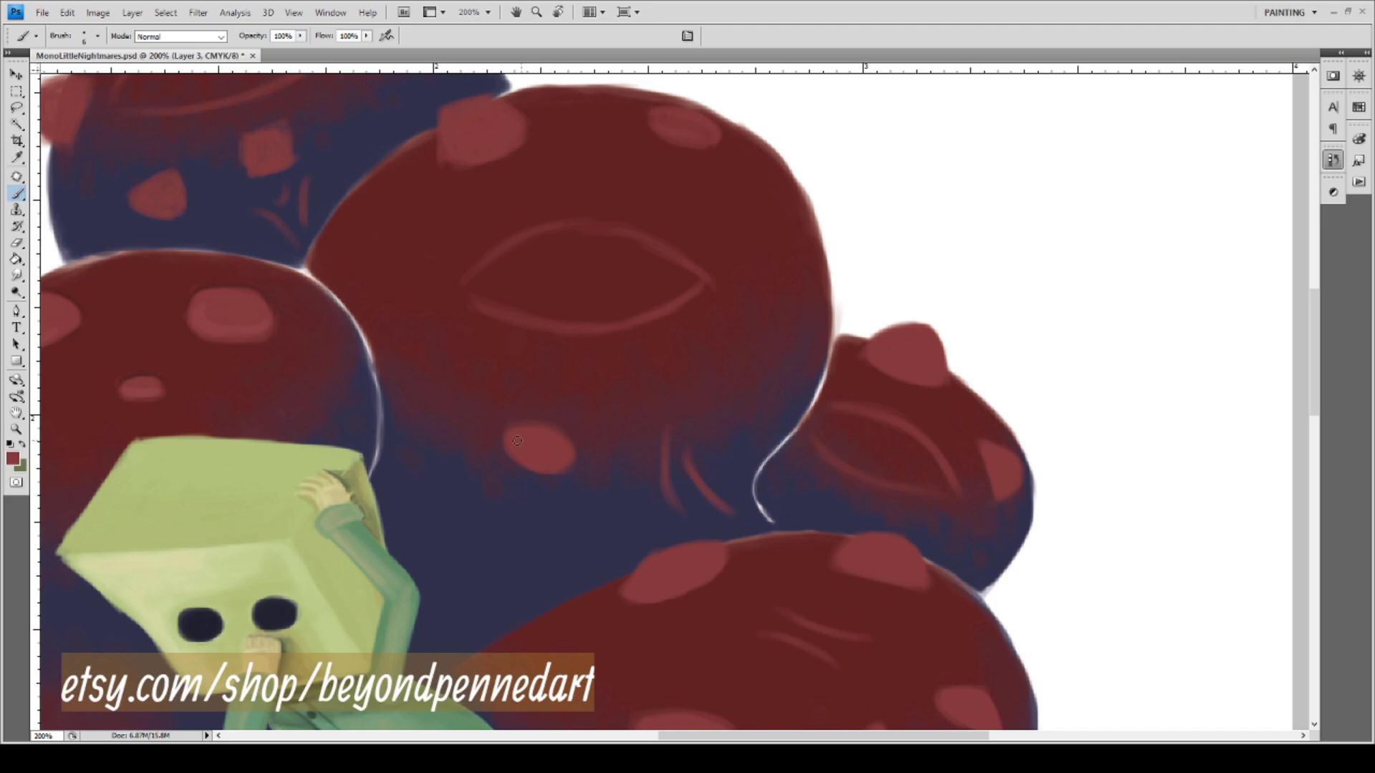
{"action": "left_click_drag", "start_coordinate": [735, 228], "coordinate": [764, 301]}
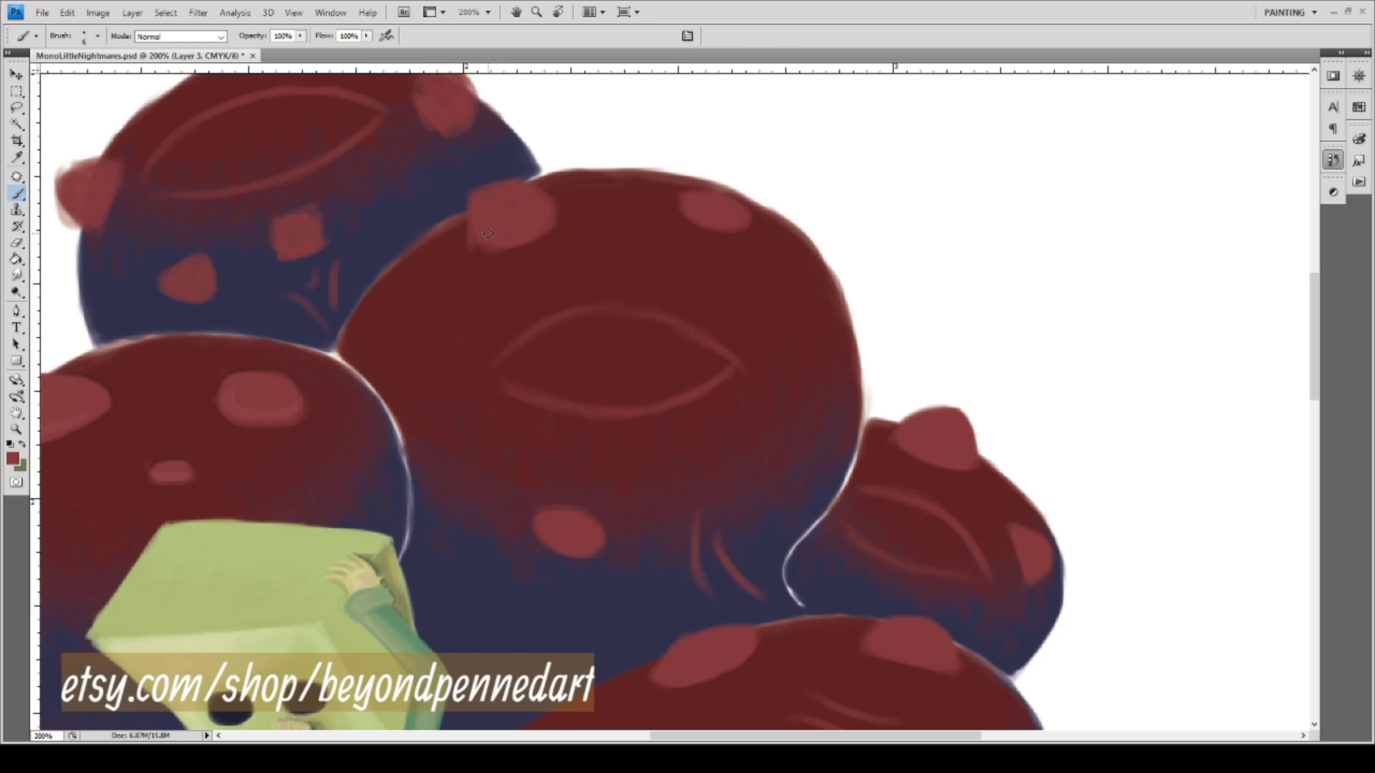
{"action": "left_click_drag", "start_coordinate": [480, 244], "coordinate": [527, 244]}
{"action": "left_click_drag", "start_coordinate": [417, 307], "coordinate": [573, 401]}
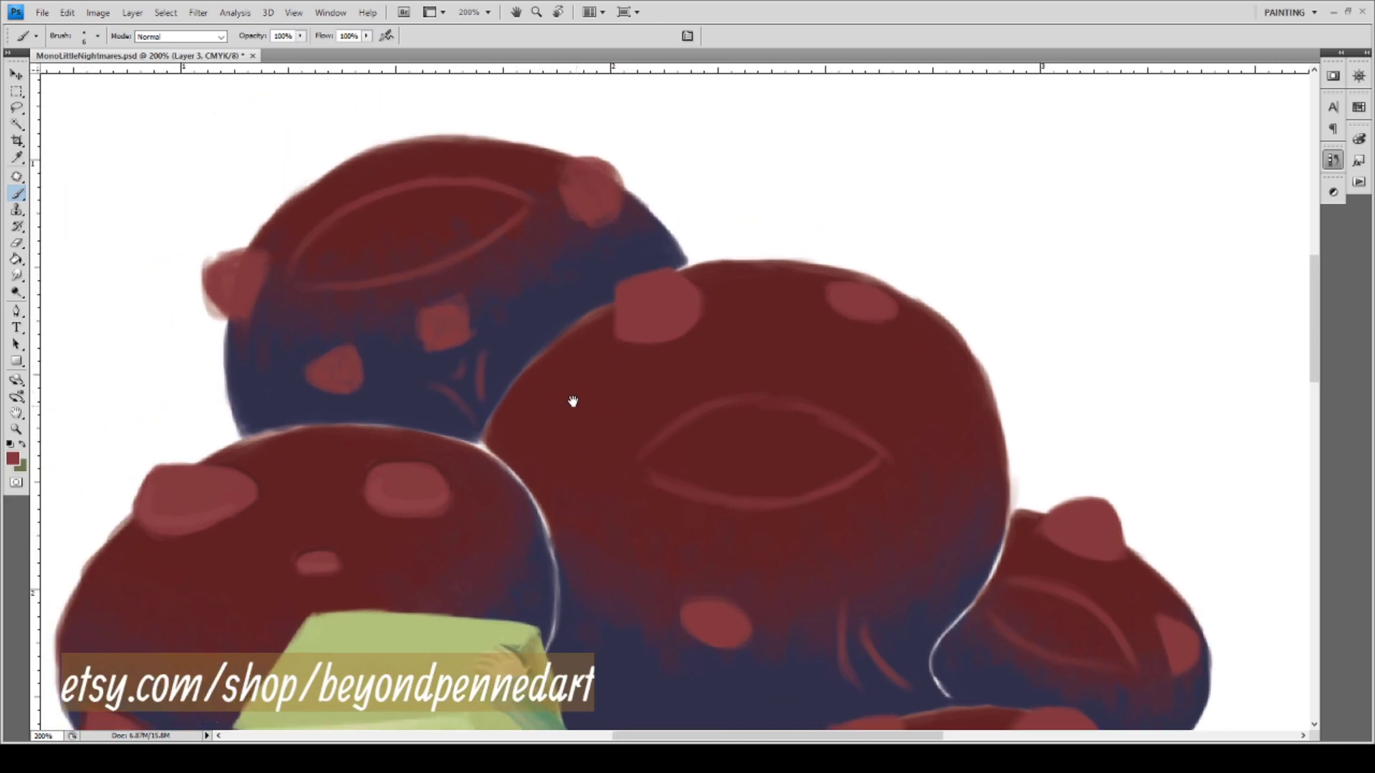
Fill in the four spots on the topmost lobe with solid spot red and clean up their edges.
{"action": "left_click_drag", "start_coordinate": [175, 270], "coordinate": [357, 307]}
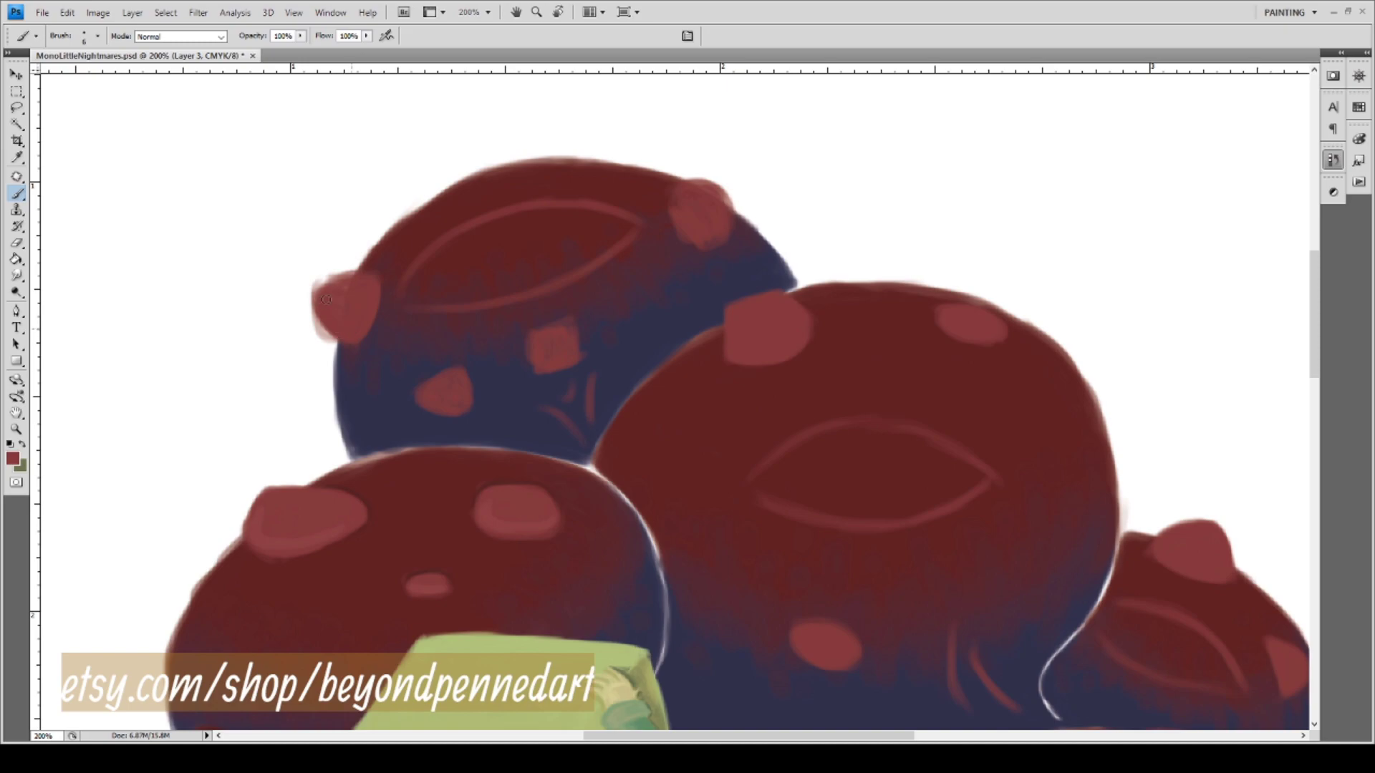
{"action": "mouse_move", "coordinate": [345, 323]}
{"action": "left_mouse_down"}
{"action": "mouse_move", "coordinate": [314, 297]}
{"action": "mouse_move", "coordinate": [326, 340]}
{"action": "mouse_move", "coordinate": [344, 343]}
{"action": "left_mouse_up"}
{"action": "mouse_move", "coordinate": [313, 293]}
{"action": "left_mouse_down"}
{"action": "mouse_move", "coordinate": [349, 347]}
{"action": "mouse_move", "coordinate": [313, 297]}
{"action": "mouse_move", "coordinate": [316, 322]}
{"action": "mouse_move", "coordinate": [361, 336]}
{"action": "left_mouse_up"}
{"action": "mouse_move", "coordinate": [317, 295]}
{"action": "left_mouse_down"}
{"action": "mouse_move", "coordinate": [366, 281]}
{"action": "mouse_move", "coordinate": [313, 290]}
{"action": "mouse_move", "coordinate": [364, 289]}
{"action": "mouse_move", "coordinate": [319, 288]}
{"action": "left_mouse_up"}
{"action": "mouse_move", "coordinate": [723, 240]}
{"action": "left_mouse_down"}
{"action": "mouse_move", "coordinate": [727, 204]}
{"action": "mouse_move", "coordinate": [730, 220]}
{"action": "left_mouse_up"}
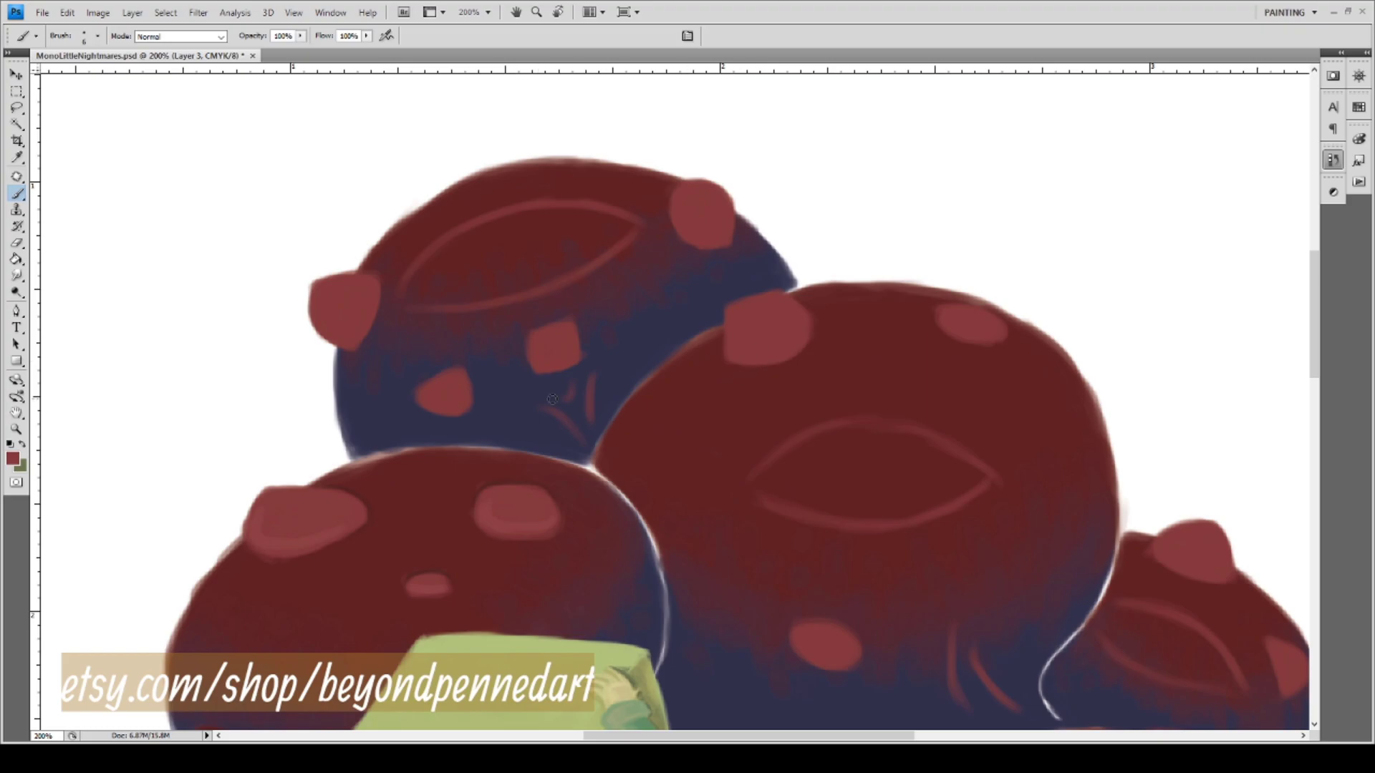
Sample the lighter red from a lower left spot and paint rim highlights on the spots of the large right lobe.
{"action": "left_click_drag", "start_coordinate": [718, 500], "coordinate": [660, 283]}
{"action": "left_click_drag", "start_coordinate": [709, 507], "coordinate": [629, 222]}
{"action": "left_click_drag", "start_coordinate": [664, 399], "coordinate": [844, 394]}
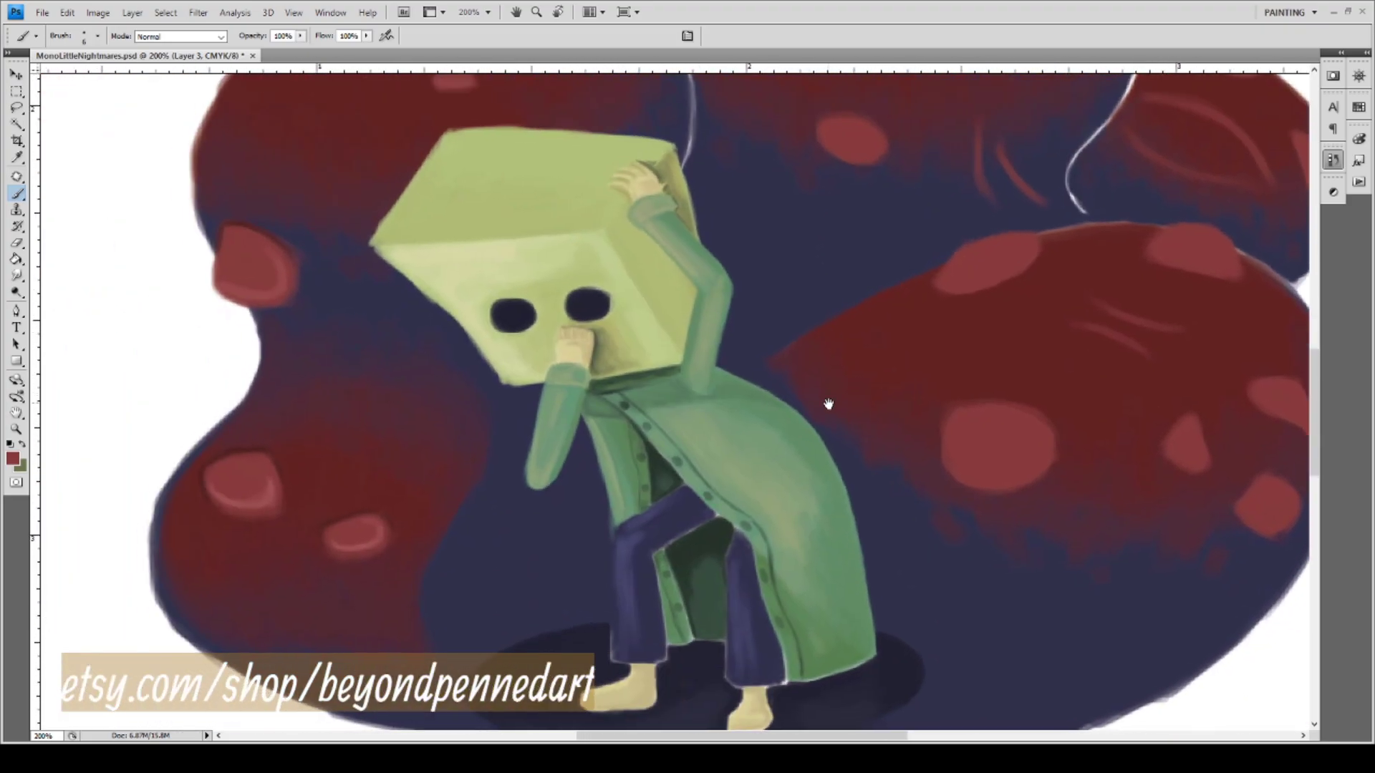
{"action": "key", "text": "i"}
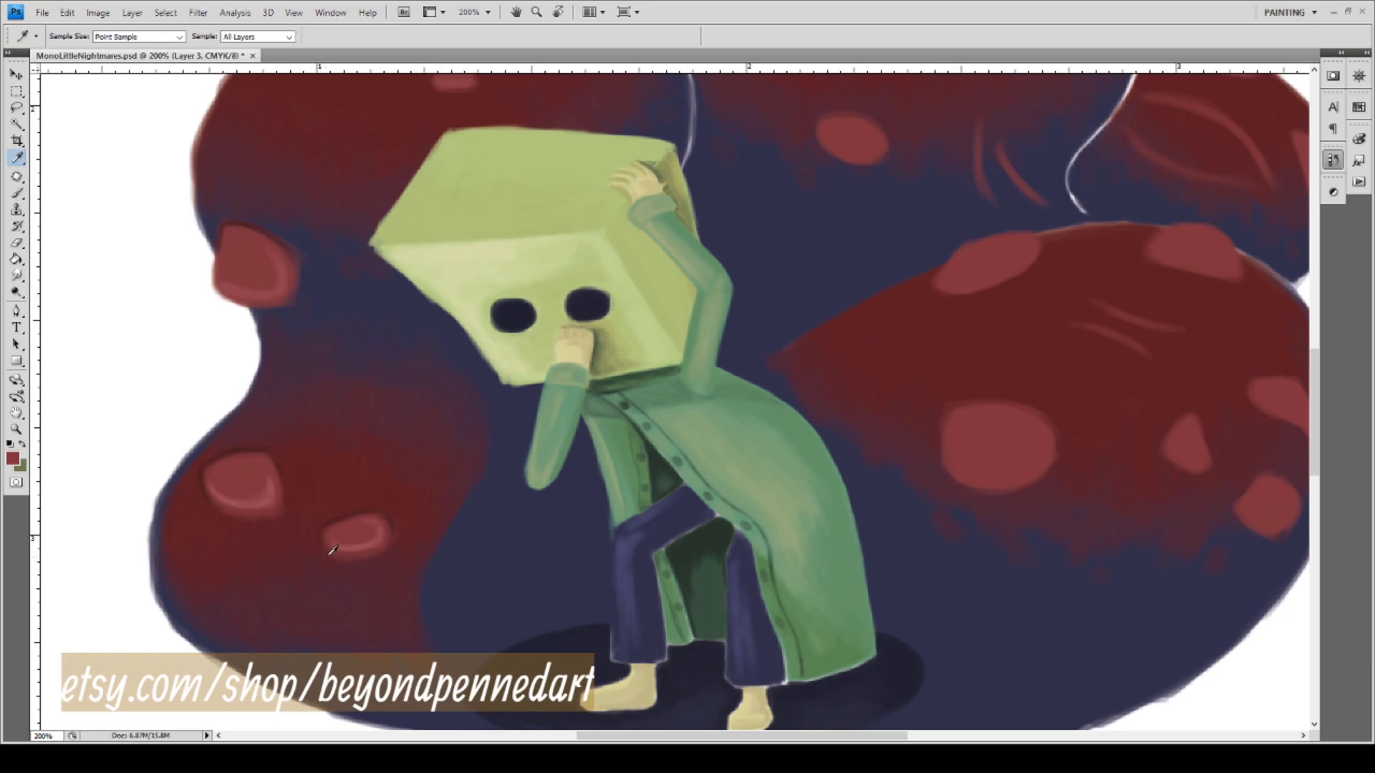
{"action": "left_click", "coordinate": [361, 543]}
{"action": "left_click_drag", "start_coordinate": [740, 224], "coordinate": [466, 383]}
{"action": "left_click_drag", "start_coordinate": [688, 485], "coordinate": [531, 286]}
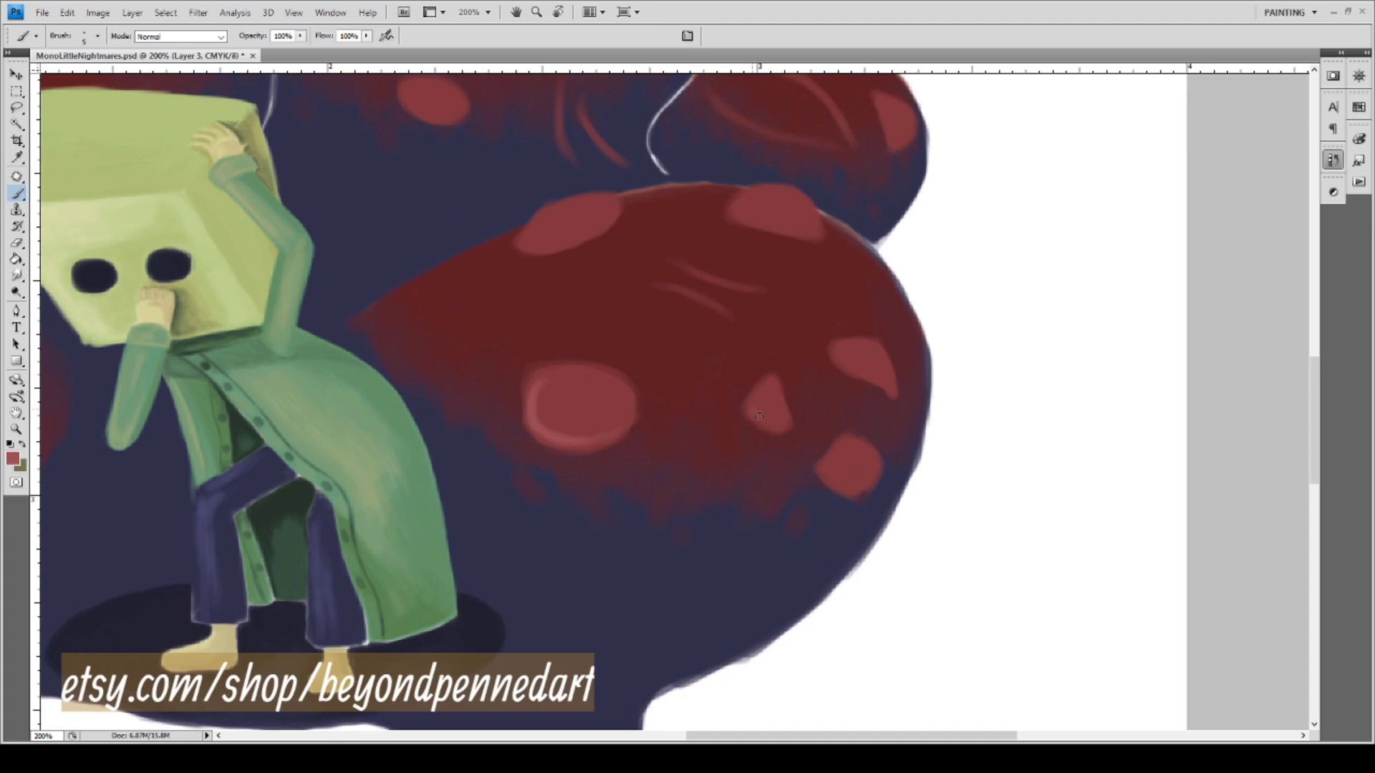
{"action": "left_click_drag", "start_coordinate": [756, 412], "coordinate": [778, 425]}
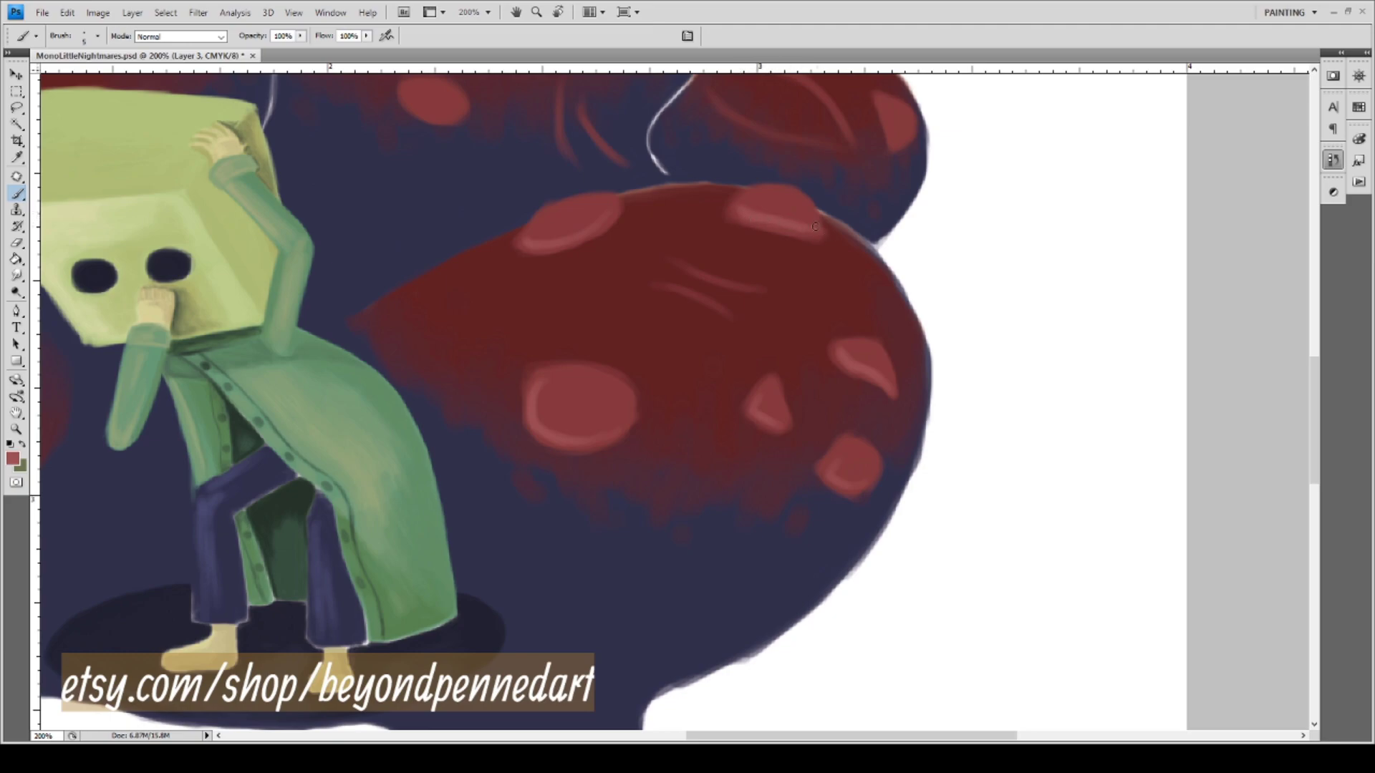
Paint lighter red highlights along the lower rims of the spots on the small right lobe and the central lobe.
{"action": "mouse_move", "coordinate": [777, 202]}
{"action": "left_mouse_down"}
{"action": "mouse_move", "coordinate": [736, 328]}
{"action": "mouse_move", "coordinate": [690, 365]}
{"action": "left_mouse_up"}
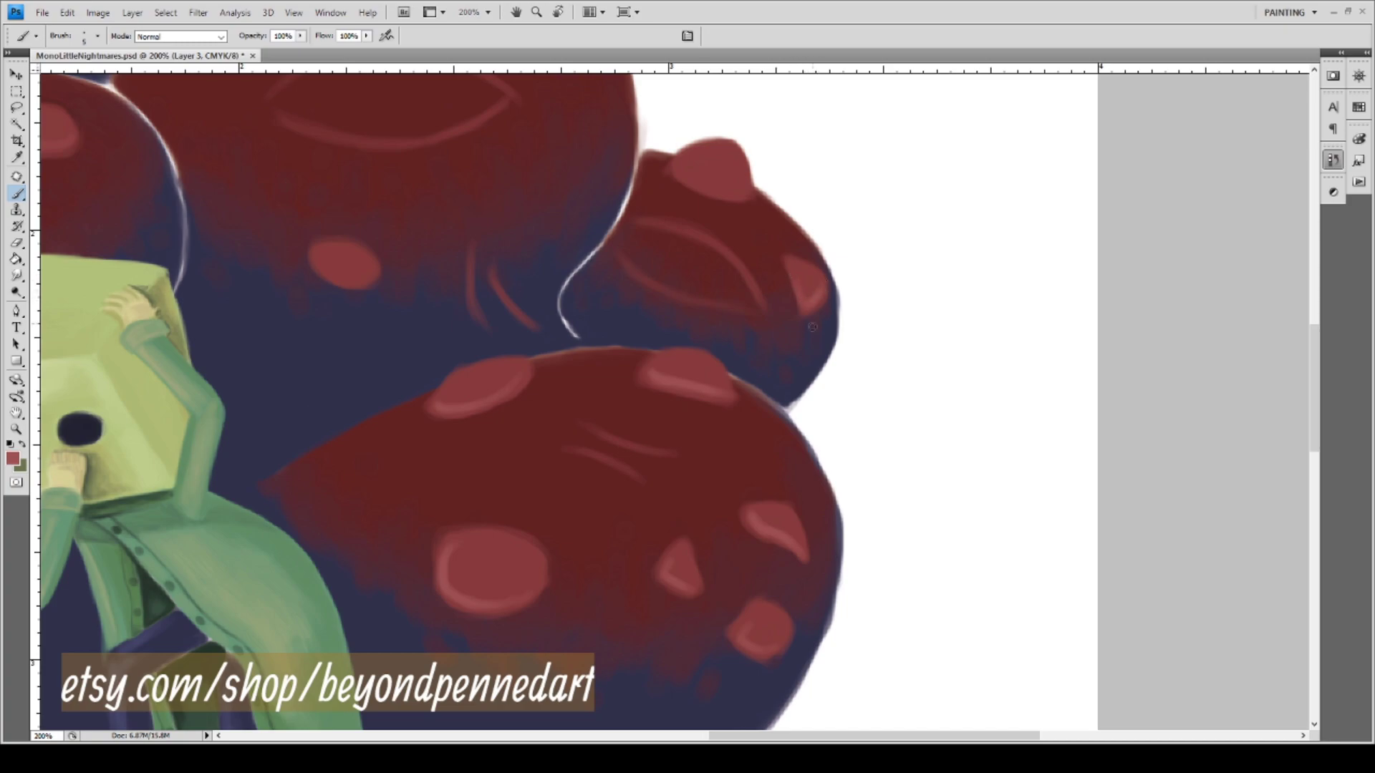
{"action": "left_click_drag", "start_coordinate": [680, 166], "coordinate": [692, 179]}
{"action": "left_click_drag", "start_coordinate": [445, 359], "coordinate": [679, 401]}
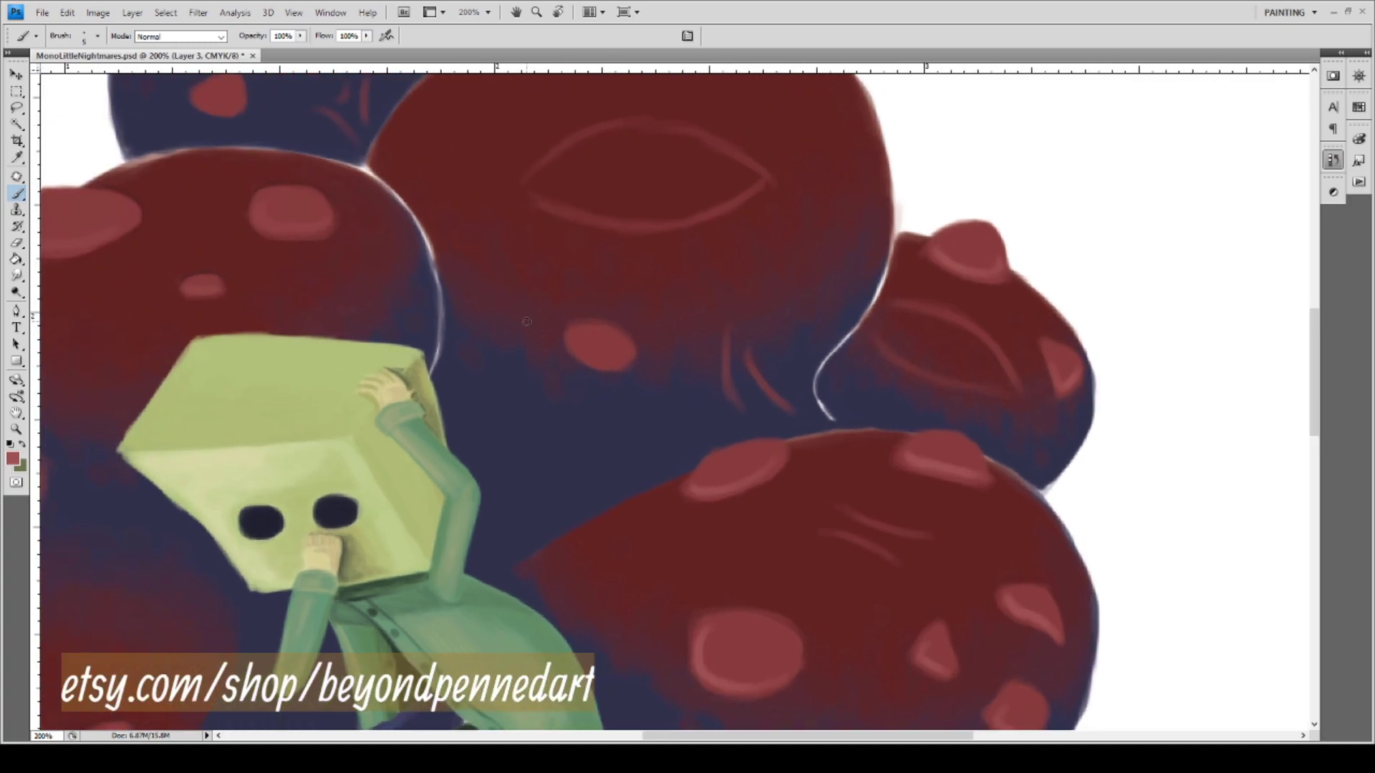
{"action": "left_click_drag", "start_coordinate": [574, 340], "coordinate": [574, 345]}
{"action": "mouse_move", "coordinate": [704, 296]}
{"action": "left_mouse_down"}
{"action": "mouse_move", "coordinate": [653, 273]}
{"action": "mouse_move", "coordinate": [678, 396]}
{"action": "mouse_move", "coordinate": [639, 412]}
{"action": "left_mouse_up"}
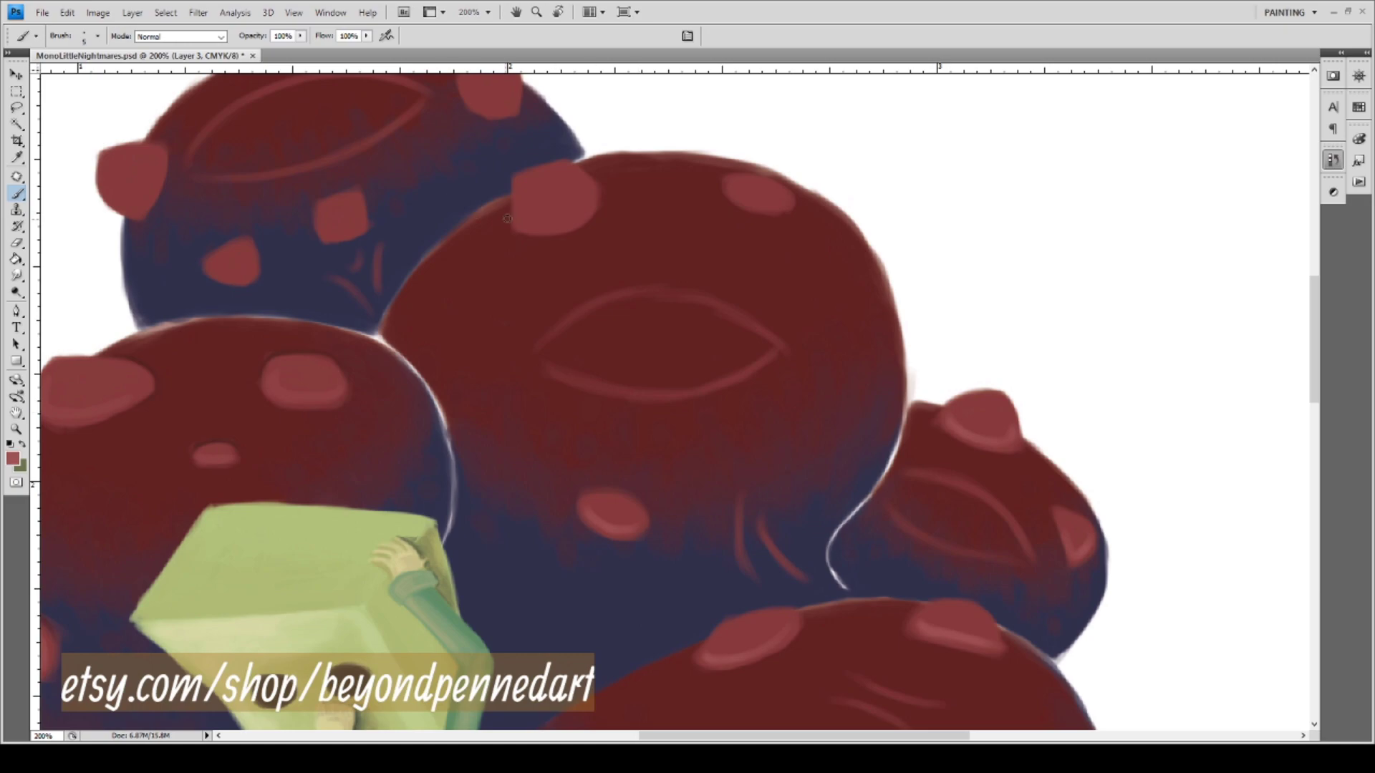
{"action": "left_click_drag", "start_coordinate": [522, 217], "coordinate": [564, 221]}
Paint lighter red highlights along the lower rims of the four spots on the topmost lobe.
{"action": "left_click_drag", "start_coordinate": [423, 290], "coordinate": [638, 390]}
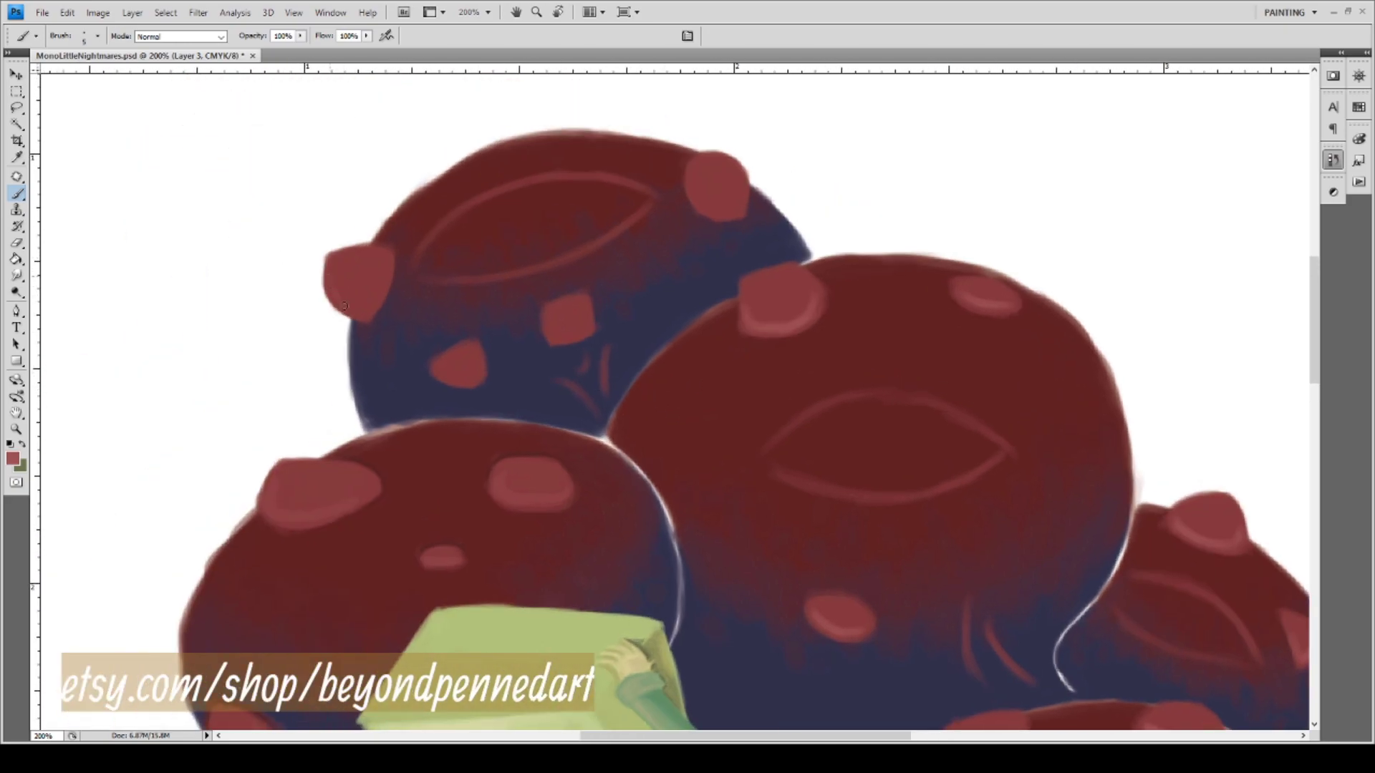
{"action": "left_click_drag", "start_coordinate": [332, 287], "coordinate": [379, 295]}
{"action": "left_click_drag", "start_coordinate": [441, 377], "coordinate": [456, 373]}
{"action": "left_click_drag", "start_coordinate": [563, 333], "coordinate": [585, 324]}
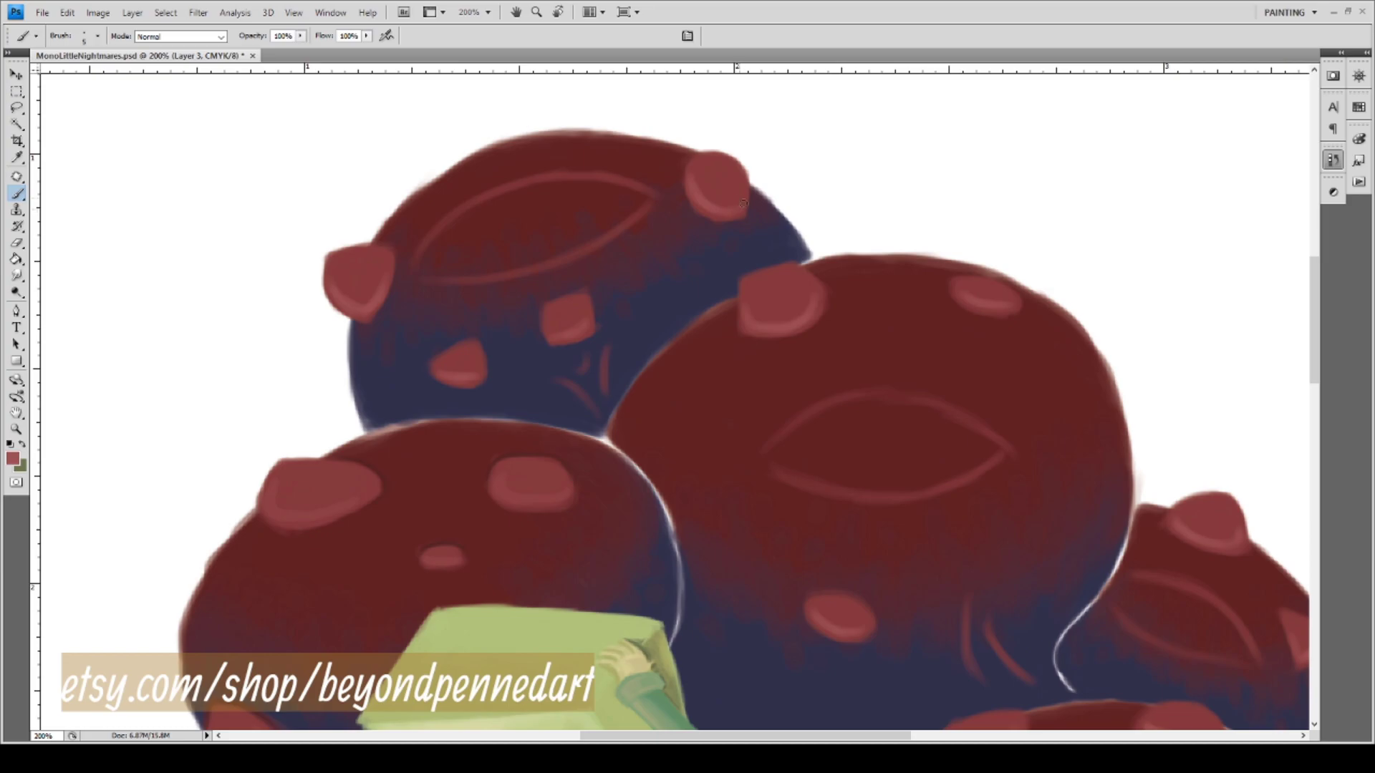
Sample the dark red beside a lower left spot and shade the edges of the spots on the large right lobe.
{"action": "mouse_move", "coordinate": [566, 424]}
{"action": "left_mouse_down"}
{"action": "mouse_move", "coordinate": [562, 330]}
{"action": "mouse_move", "coordinate": [506, 294]}
{"action": "mouse_move", "coordinate": [740, 337]}
{"action": "mouse_move", "coordinate": [788, 144]}
{"action": "mouse_move", "coordinate": [523, 393]}
{"action": "mouse_move", "coordinate": [809, 314]}
{"action": "left_mouse_up"}
{"action": "key", "text": "i"}
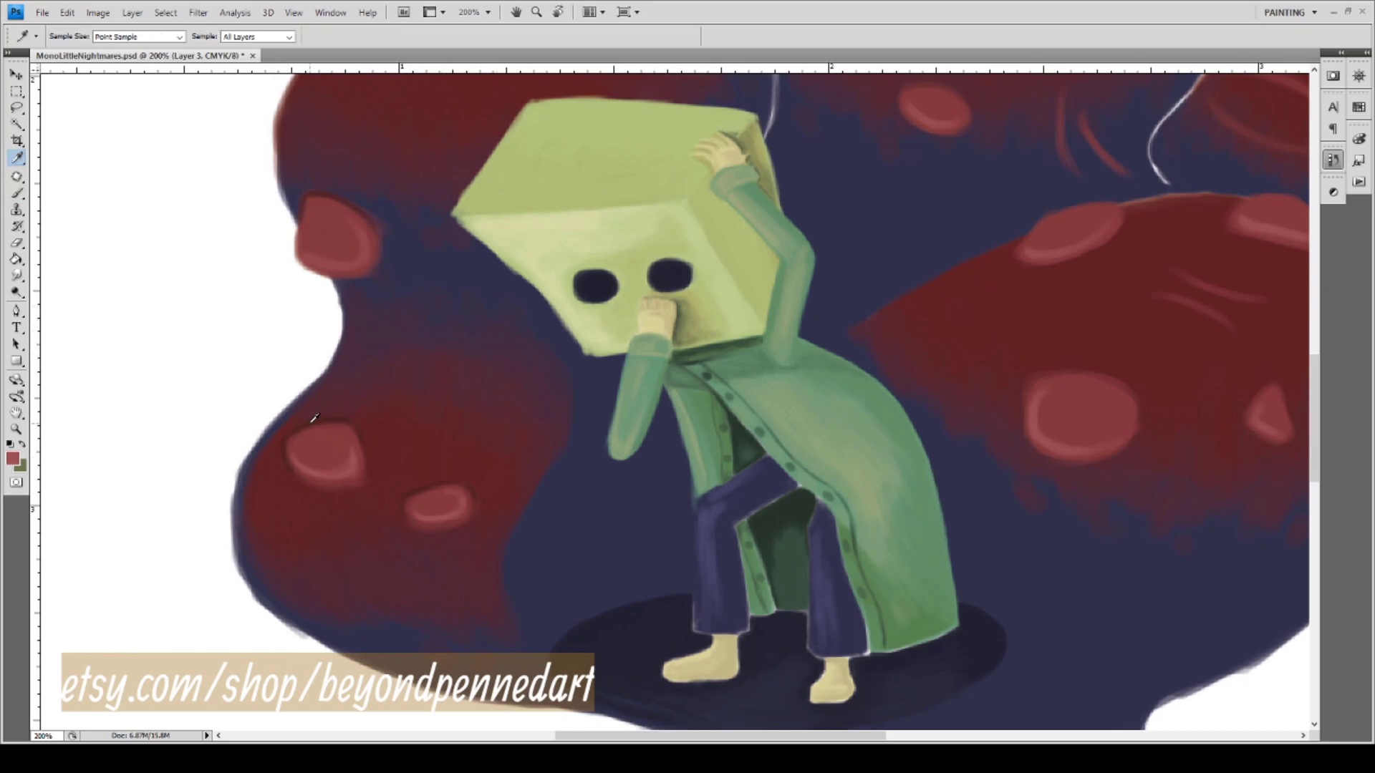
{"action": "left_click", "coordinate": [312, 420]}
{"action": "mouse_move", "coordinate": [998, 336]}
{"action": "left_mouse_down"}
{"action": "mouse_move", "coordinate": [502, 304]}
{"action": "mouse_move", "coordinate": [500, 344]}
{"action": "left_mouse_up"}
{"action": "key", "text": "b"}
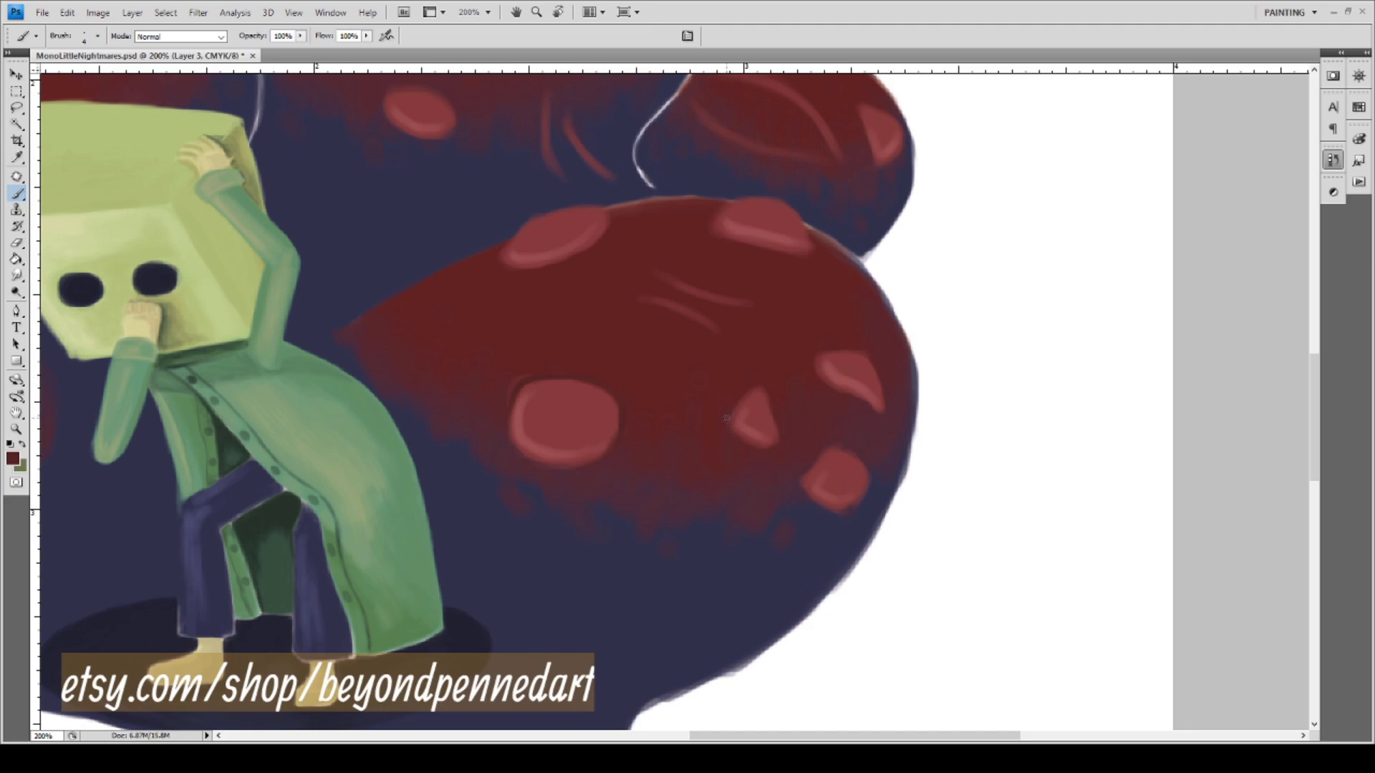
{"action": "left_click_drag", "start_coordinate": [749, 389], "coordinate": [742, 402]}
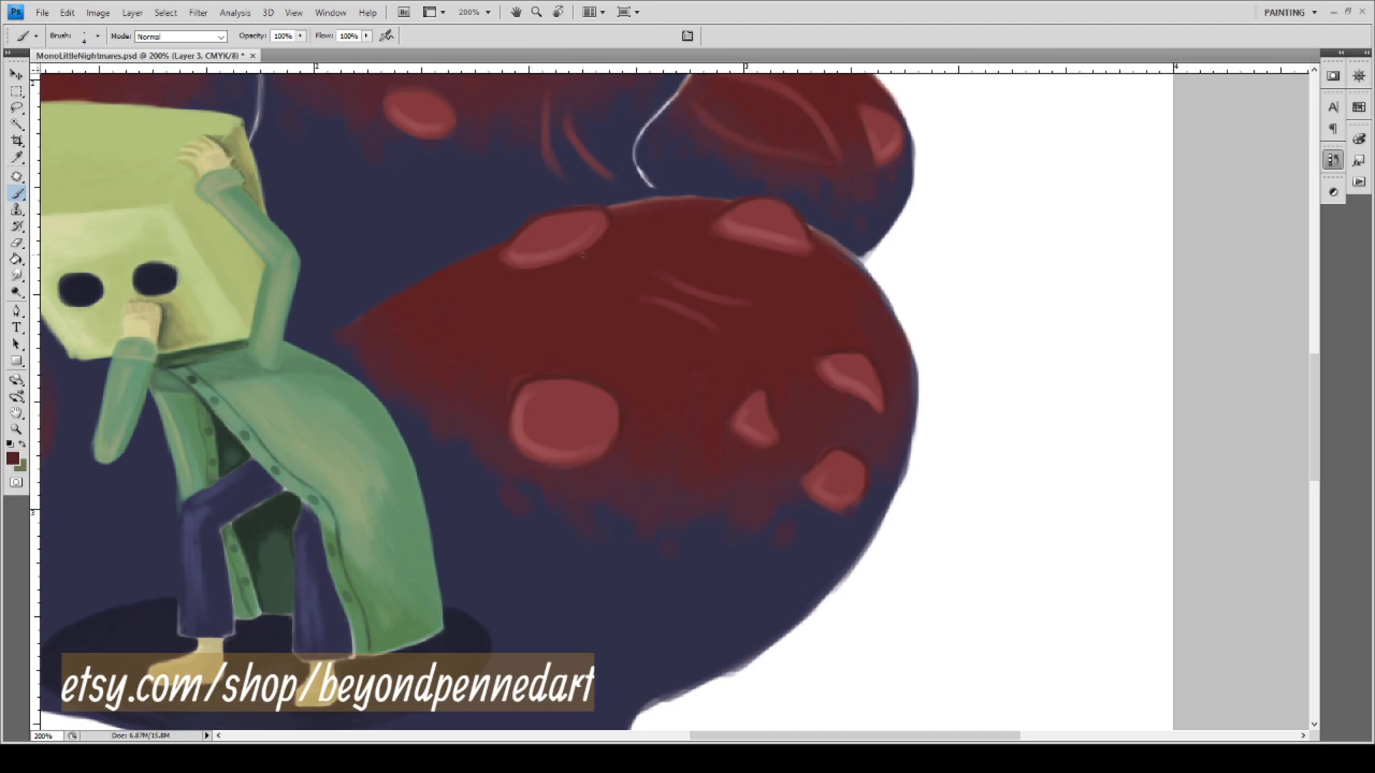
Shade the upper edges of the spots on the small right lobe and the central lobe with the dark red.
{"action": "mouse_move", "coordinate": [804, 307]}
{"action": "left_mouse_down"}
{"action": "mouse_move", "coordinate": [688, 344]}
{"action": "mouse_move", "coordinate": [528, 456]}
{"action": "left_mouse_up"}
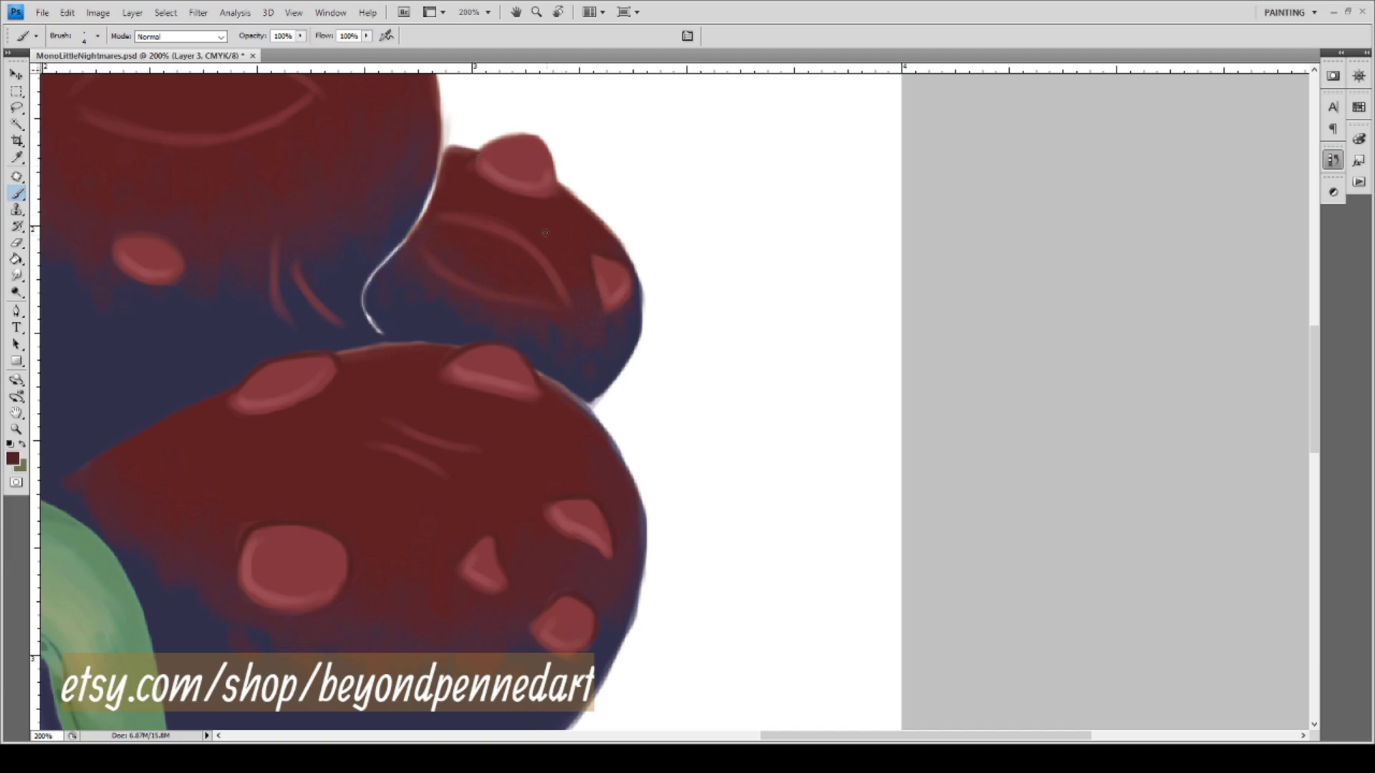
{"action": "mouse_move", "coordinate": [271, 228]}
{"action": "left_mouse_down"}
{"action": "mouse_move", "coordinate": [543, 401]}
{"action": "mouse_move", "coordinate": [558, 395]}
{"action": "left_mouse_up"}
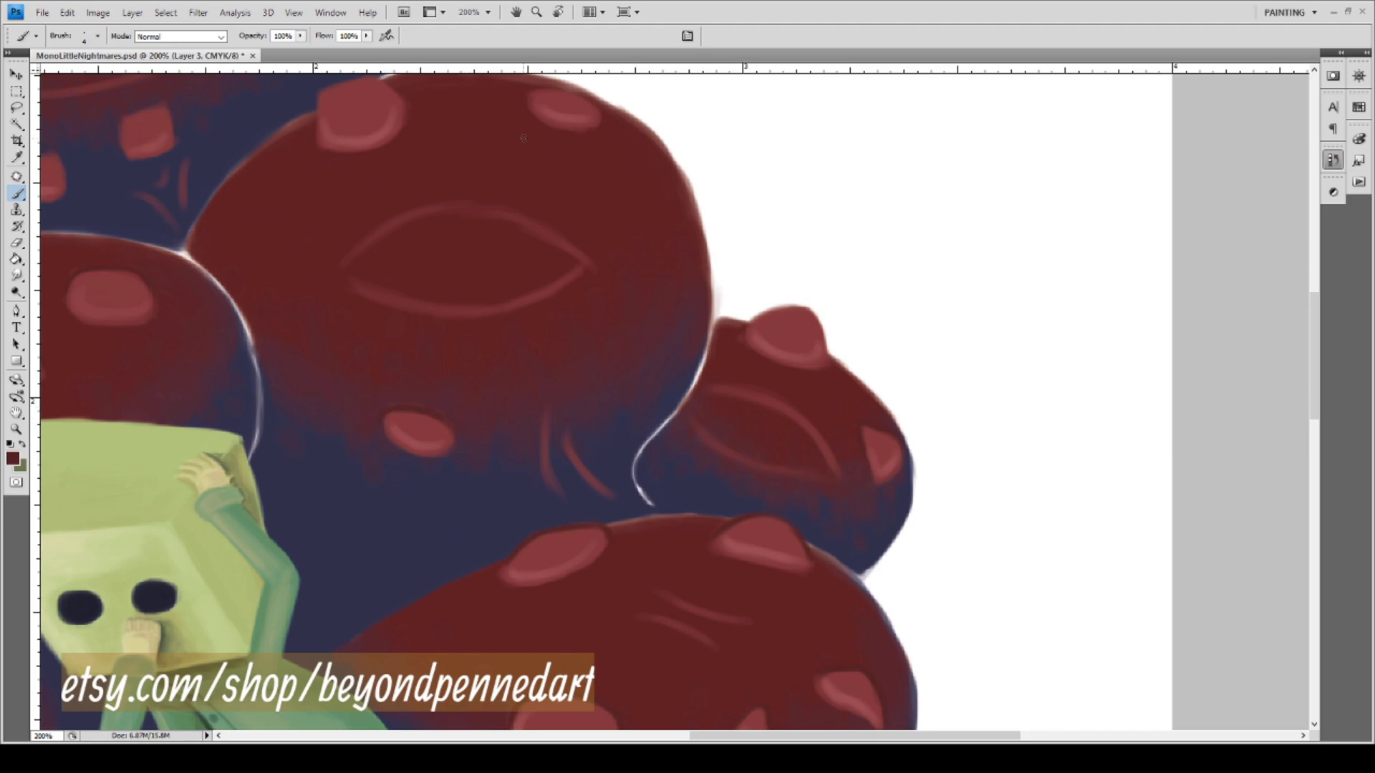
{"action": "scroll", "coordinate": [629, 215], "scroll_direction": "up", "scroll_amount": 3}
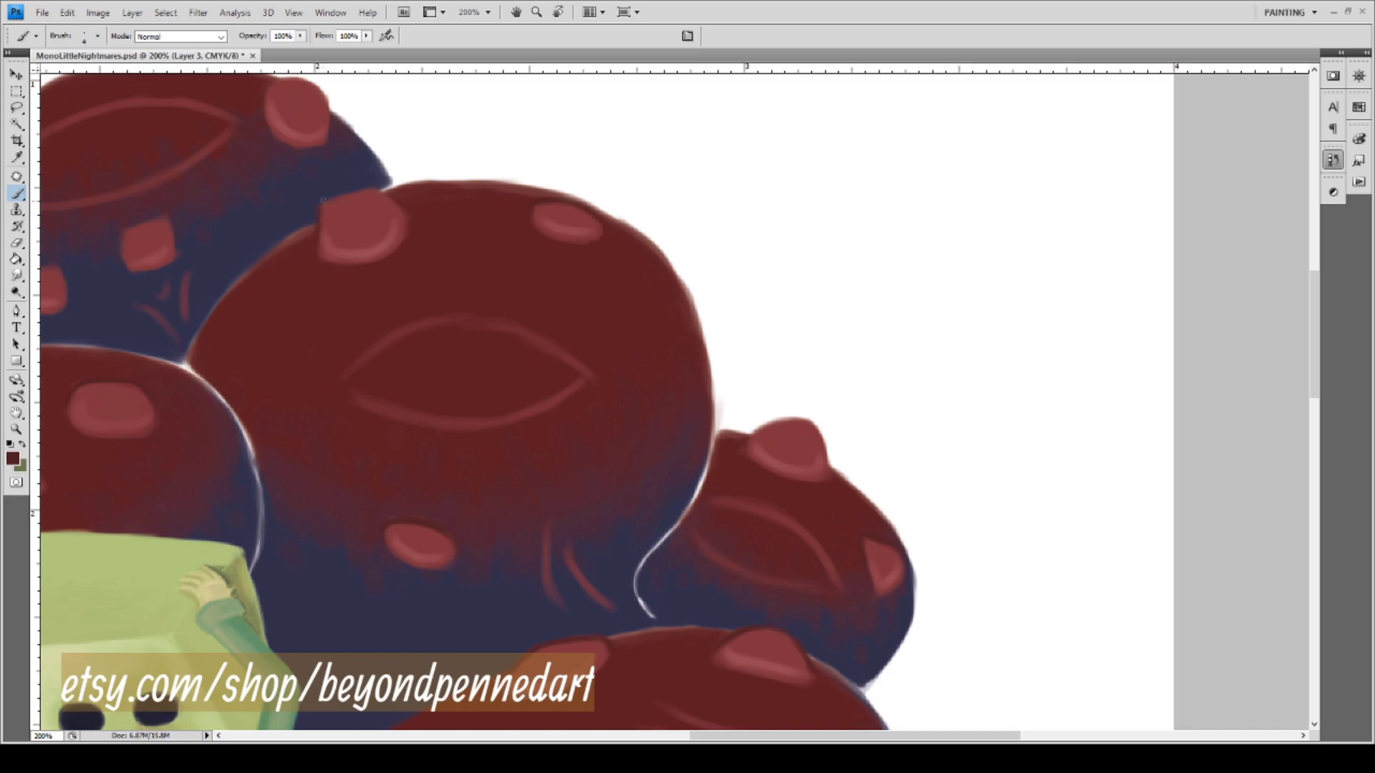
{"action": "left_click_drag", "start_coordinate": [372, 187], "coordinate": [385, 188]}
Shade the edges of the topmost lobe's spots with dark red, check the whole painting, and save the document.
{"action": "left_click_drag", "start_coordinate": [299, 362], "coordinate": [568, 470]}
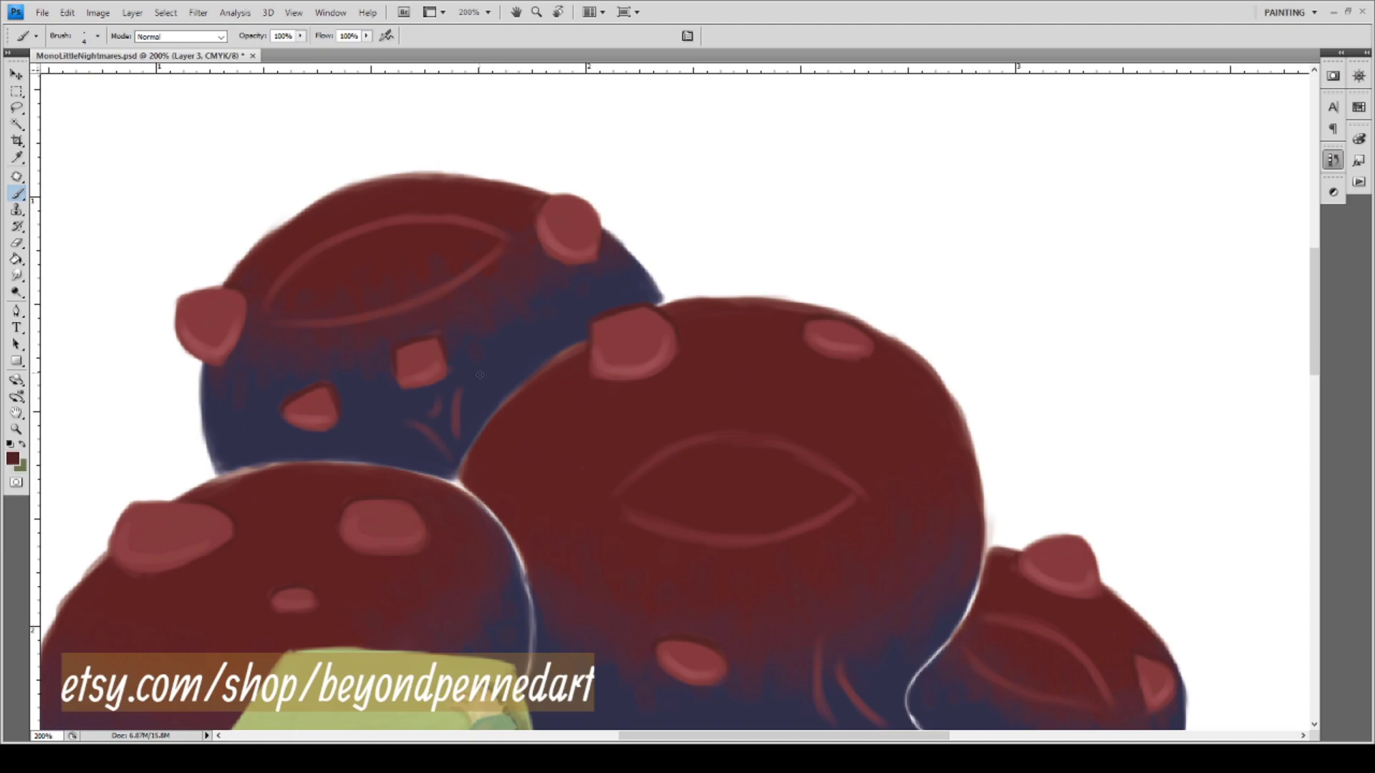
{"action": "left_click_drag", "start_coordinate": [480, 375], "coordinate": [415, 236]}
{"action": "key", "text": "ctrl+0"}
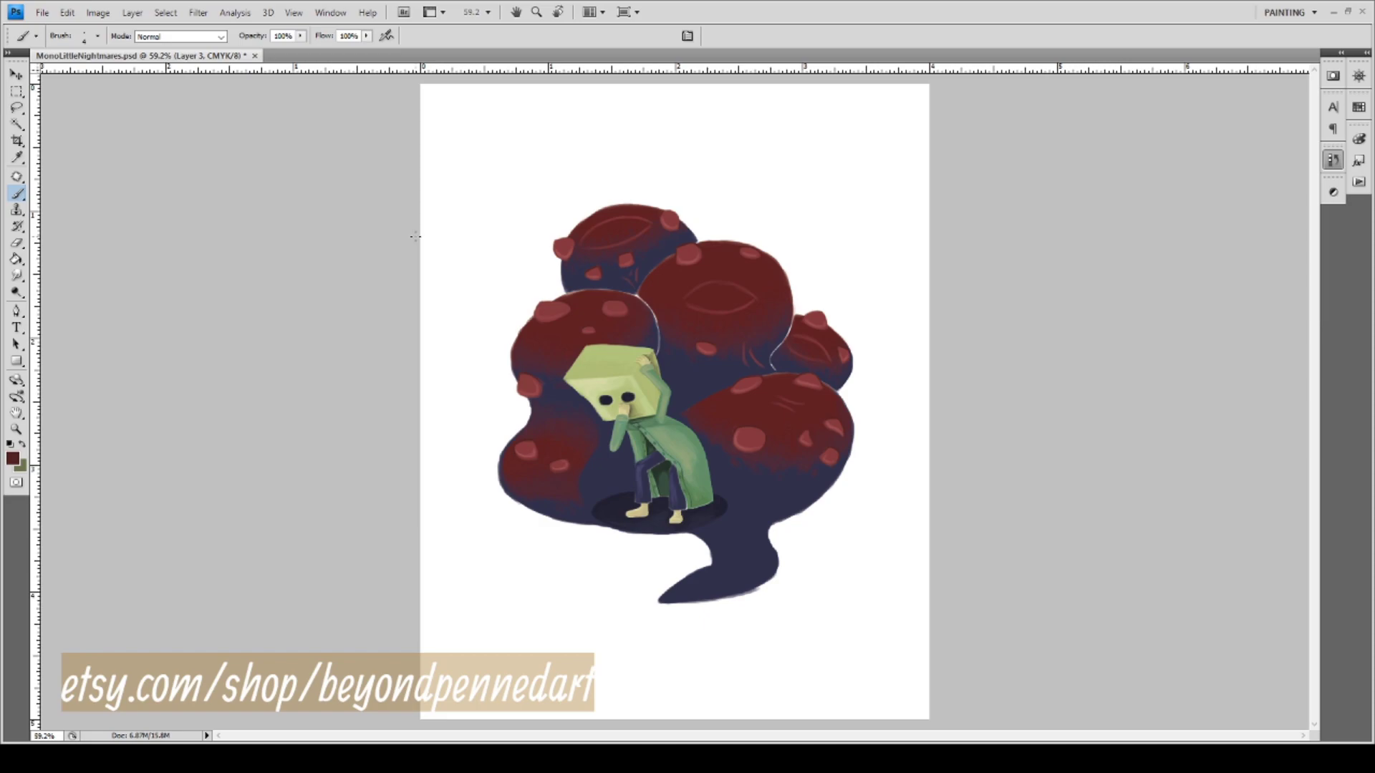
{"action": "key", "text": "ctrl+s"}
Sample the spot red and fill the area between the two crease lines on the large right lobe.
{"action": "key", "text": "z"}
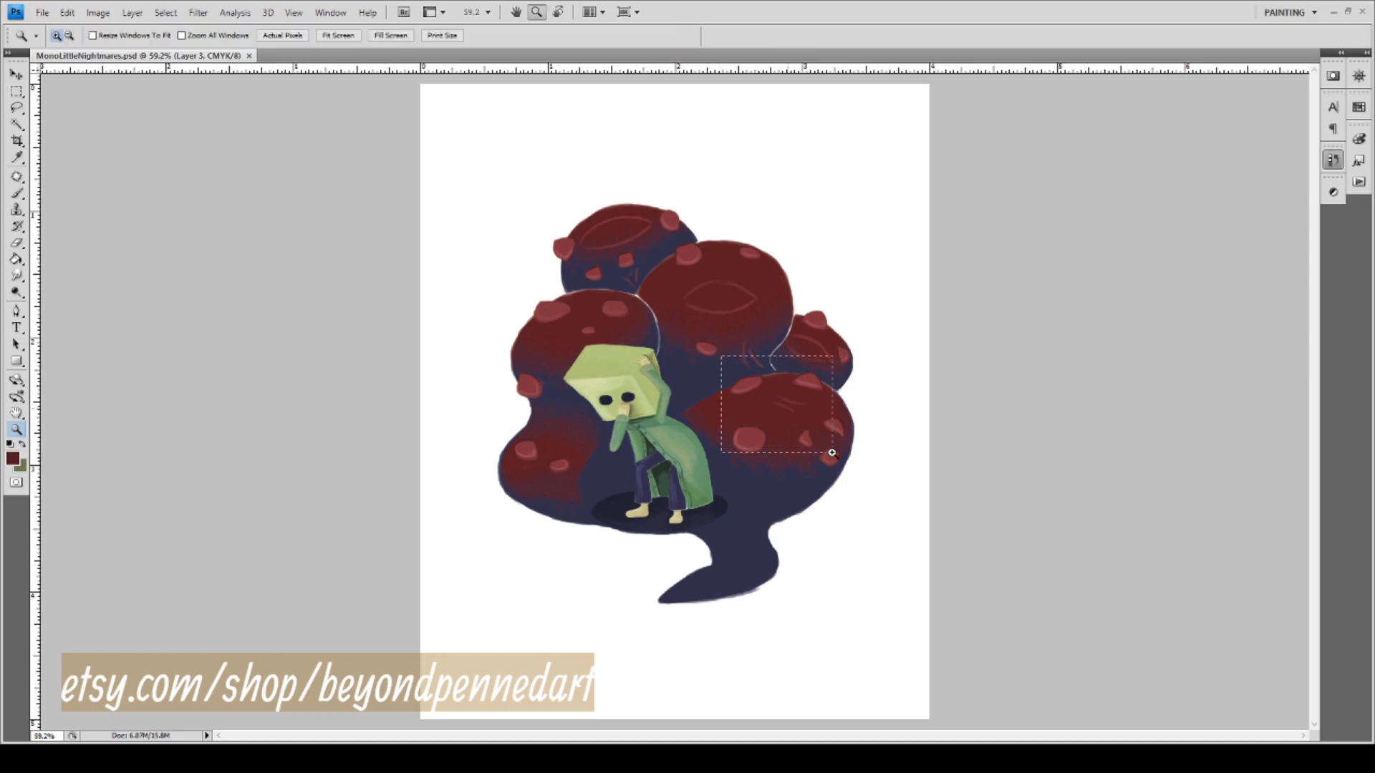
{"action": "left_click", "coordinate": [828, 458]}
{"action": "key", "text": "alt"}
{"action": "left_click", "coordinate": [748, 419], "text": "alt"}
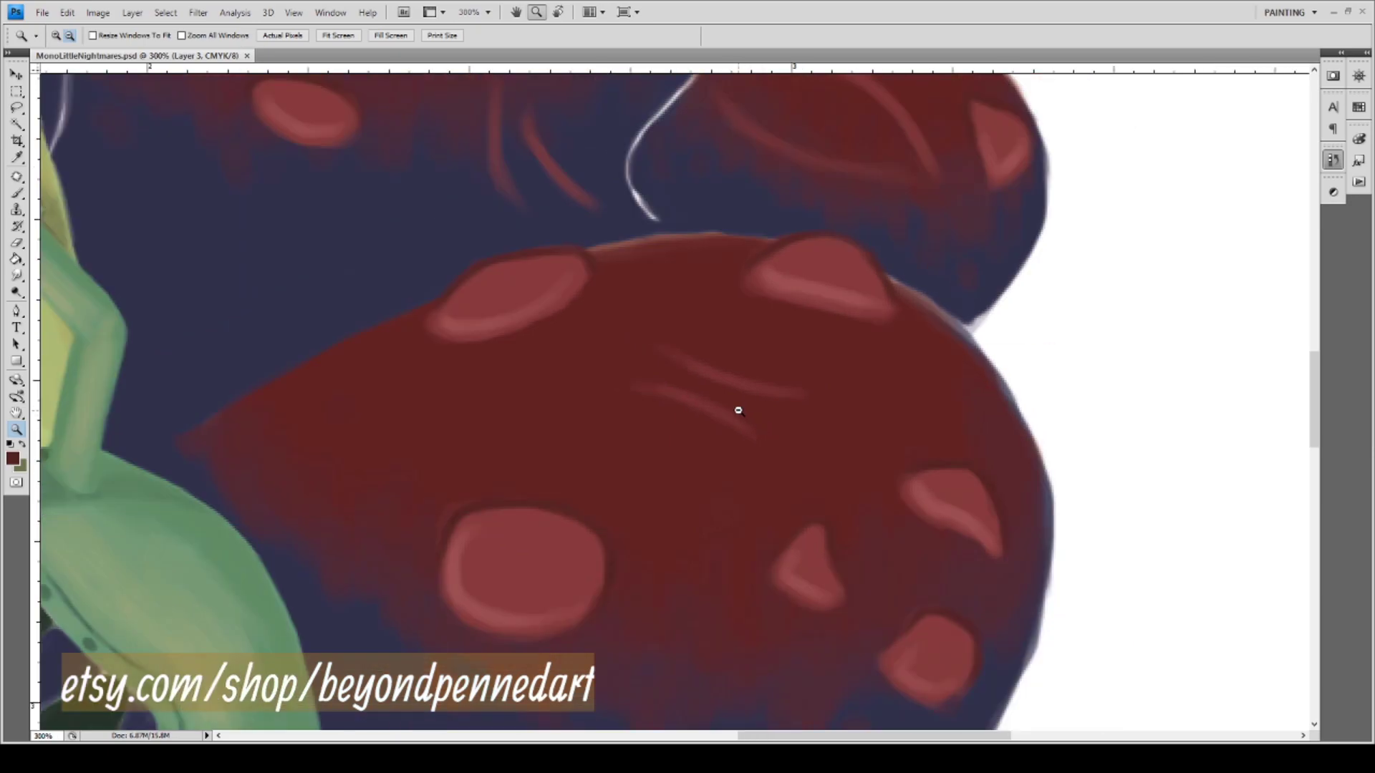
{"action": "left_click", "coordinate": [747, 420], "text": "alt"}
{"action": "left_click_drag", "start_coordinate": [694, 467], "coordinate": [686, 506]}
{"action": "key", "text": "b"}
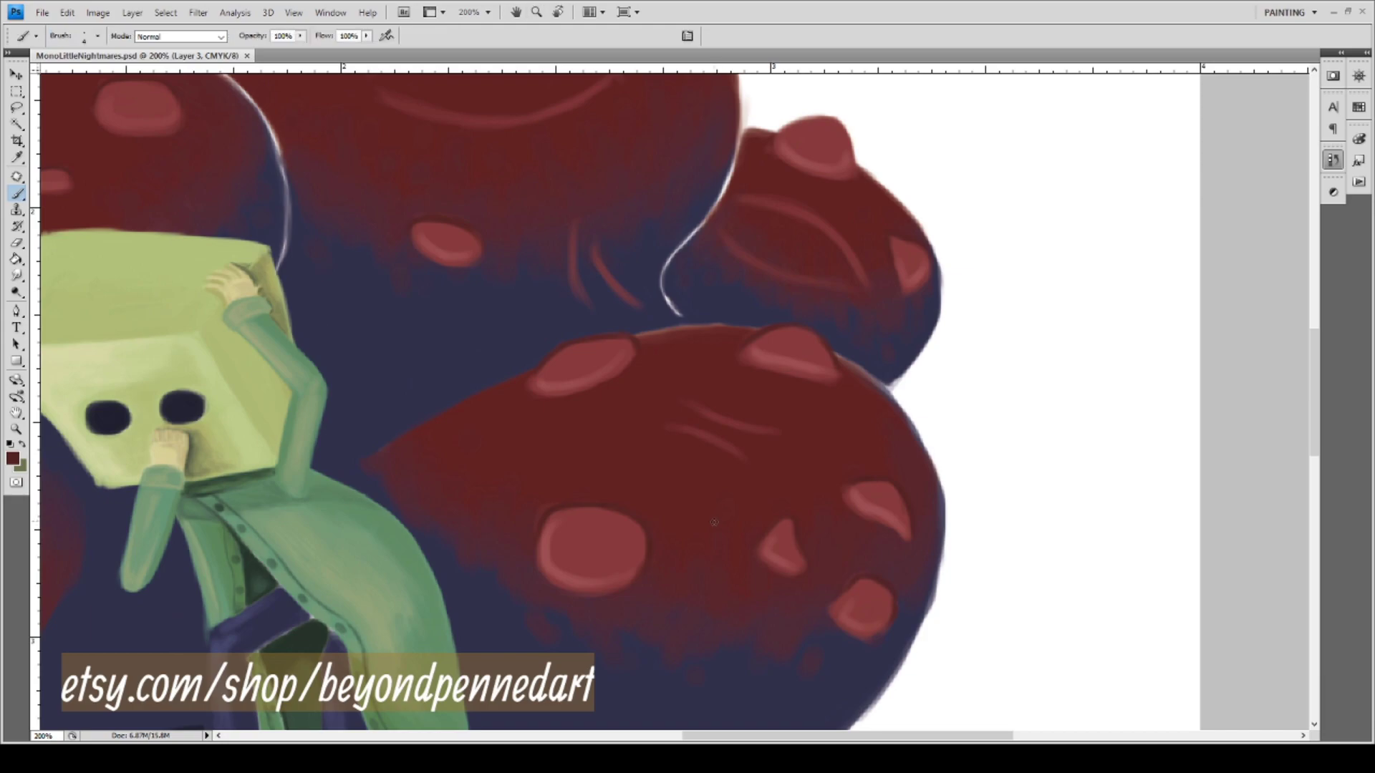
{"action": "key", "text": "i"}
{"action": "left_click", "coordinate": [568, 546]}
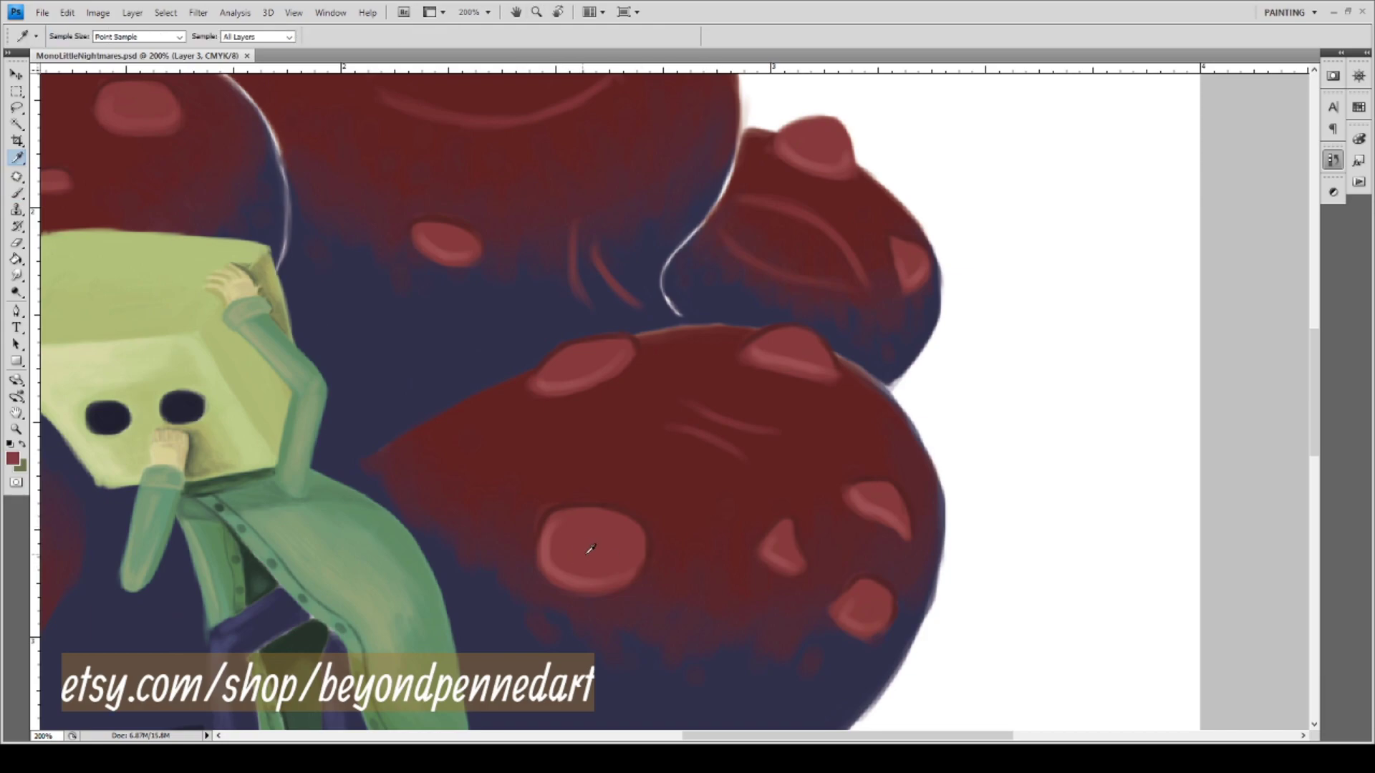
{"action": "key", "text": "b"}
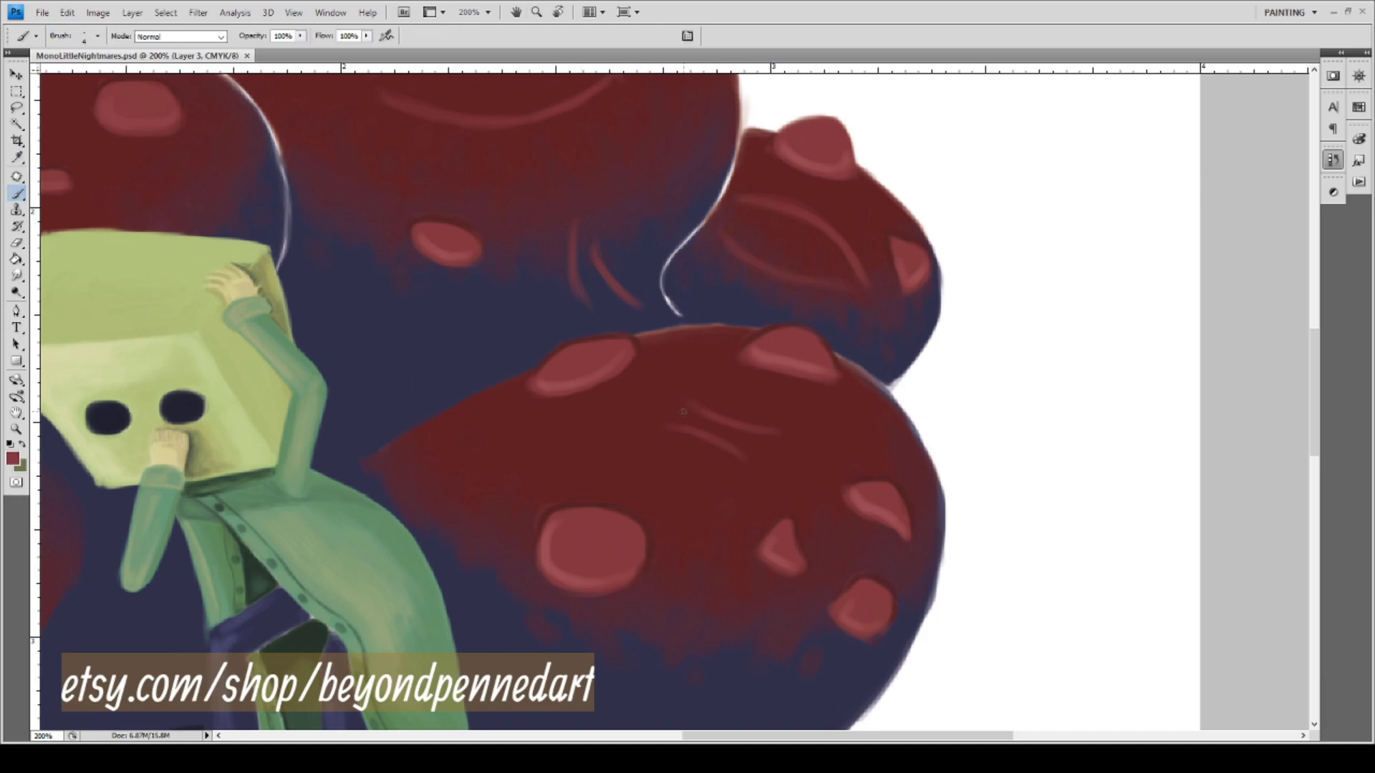
{"action": "mouse_move", "coordinate": [693, 416]}
{"action": "left_mouse_down"}
{"action": "mouse_move", "coordinate": [730, 429]}
{"action": "mouse_move", "coordinate": [698, 419]}
{"action": "left_mouse_up"}
{"action": "left_click_drag", "start_coordinate": [686, 421], "coordinate": [737, 444]}
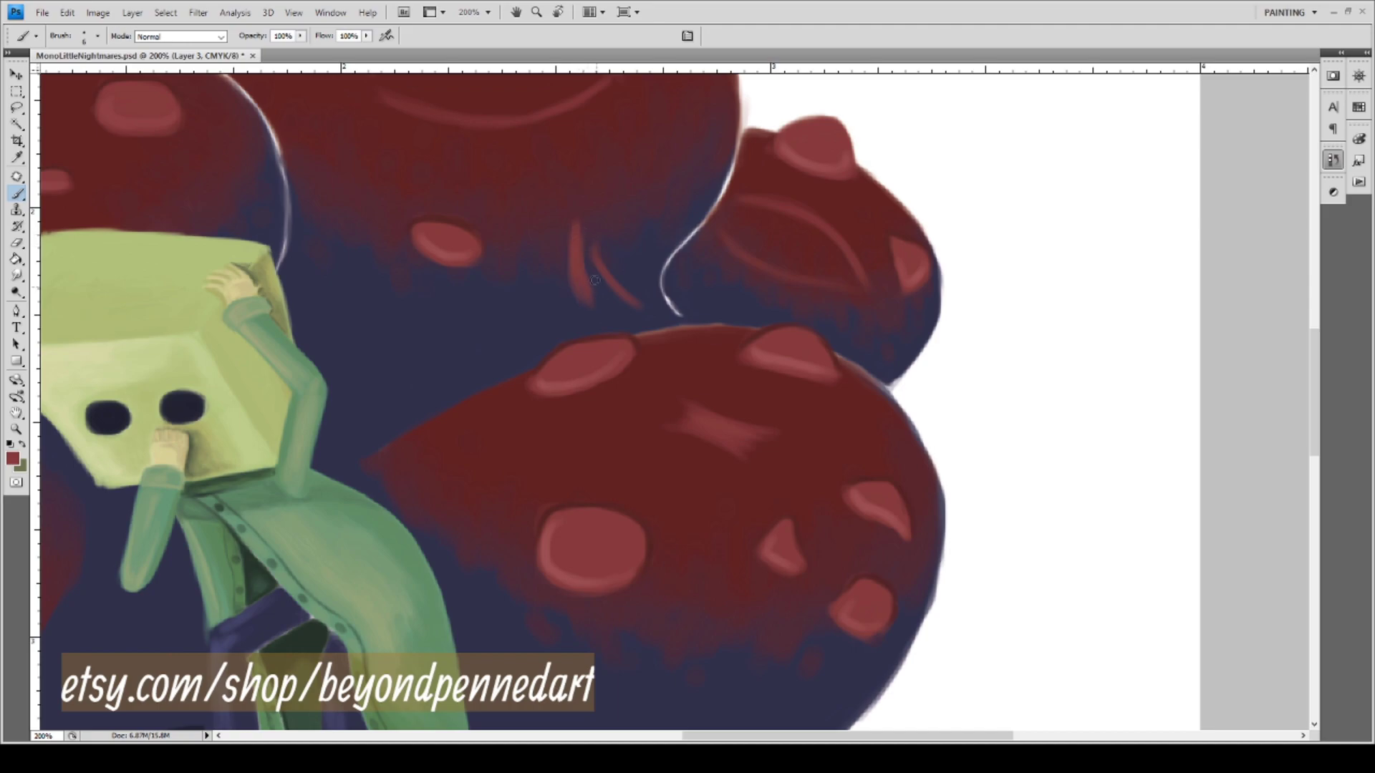
Fill between the crease lines at the bottom of the central lobe and the topmost lobe with spot red.
{"action": "left_click_drag", "start_coordinate": [587, 255], "coordinate": [592, 279]}
{"action": "mouse_move", "coordinate": [600, 280]}
{"action": "left_mouse_down"}
{"action": "mouse_move", "coordinate": [591, 242]}
{"action": "mouse_move", "coordinate": [621, 307]}
{"action": "left_mouse_up"}
{"action": "left_click_drag", "start_coordinate": [630, 182], "coordinate": [748, 387]}
{"action": "left_click_drag", "start_coordinate": [491, 329], "coordinate": [614, 328]}
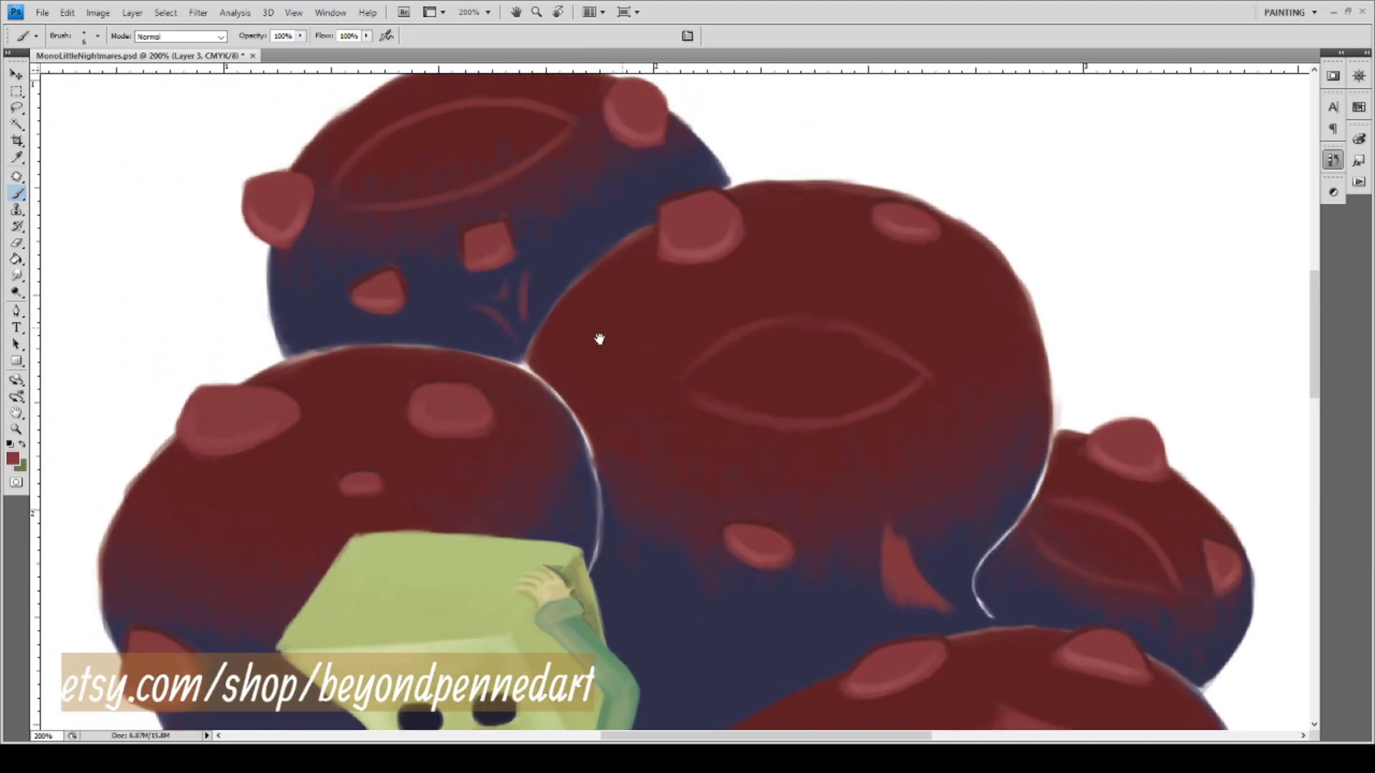
{"action": "mouse_move", "coordinate": [515, 277]}
{"action": "left_mouse_down"}
{"action": "mouse_move", "coordinate": [507, 302]}
{"action": "mouse_move", "coordinate": [523, 331]}
{"action": "mouse_move", "coordinate": [515, 322]}
{"action": "left_mouse_up"}
{"action": "mouse_move", "coordinate": [469, 289]}
{"action": "left_mouse_down"}
{"action": "mouse_move", "coordinate": [507, 316]}
{"action": "mouse_move", "coordinate": [477, 310]}
{"action": "left_mouse_up"}
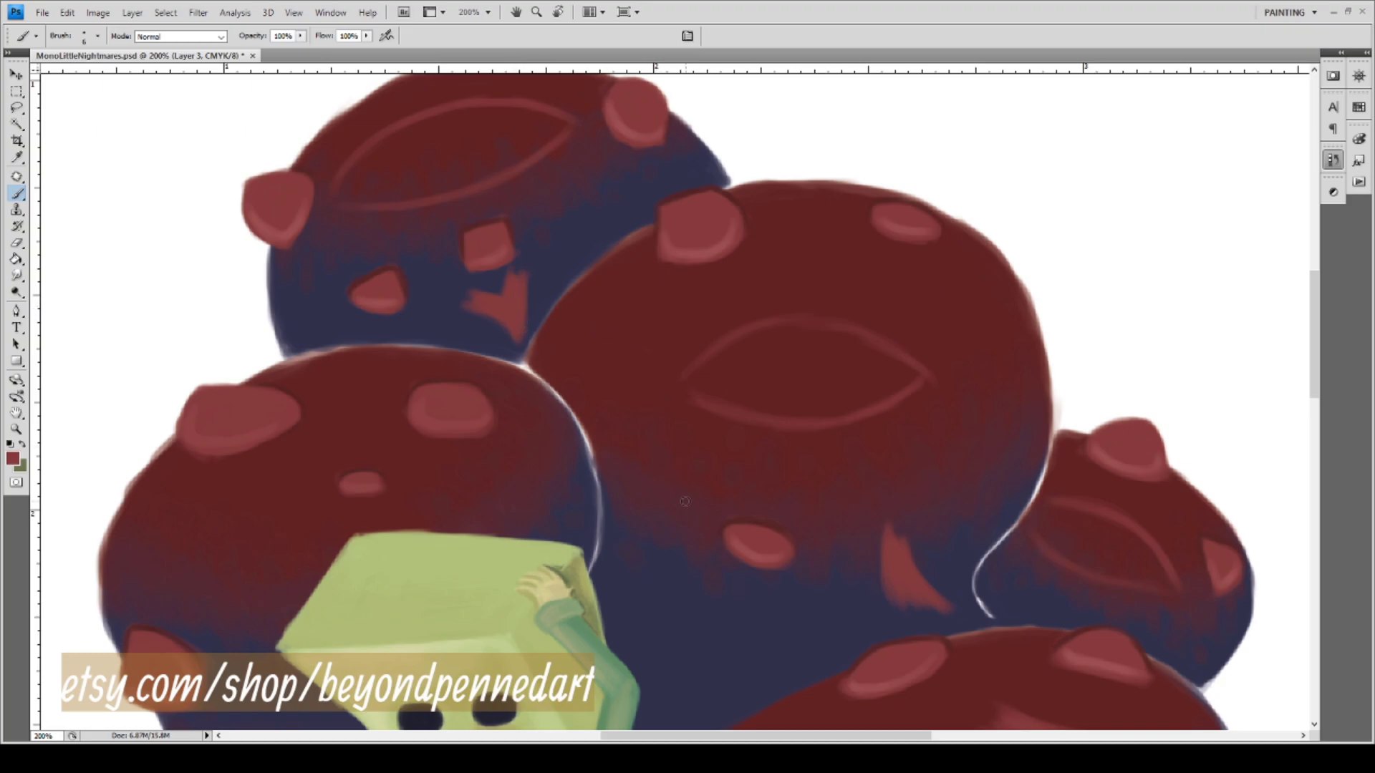
Sample the lighter red and highlight the filled creases on the large right, central and topmost lobes using a smaller brush.
{"action": "left_click_drag", "start_coordinate": [654, 496], "coordinate": [427, 381]}
{"action": "key", "text": "i"}
{"action": "left_click", "coordinate": [600, 528]}
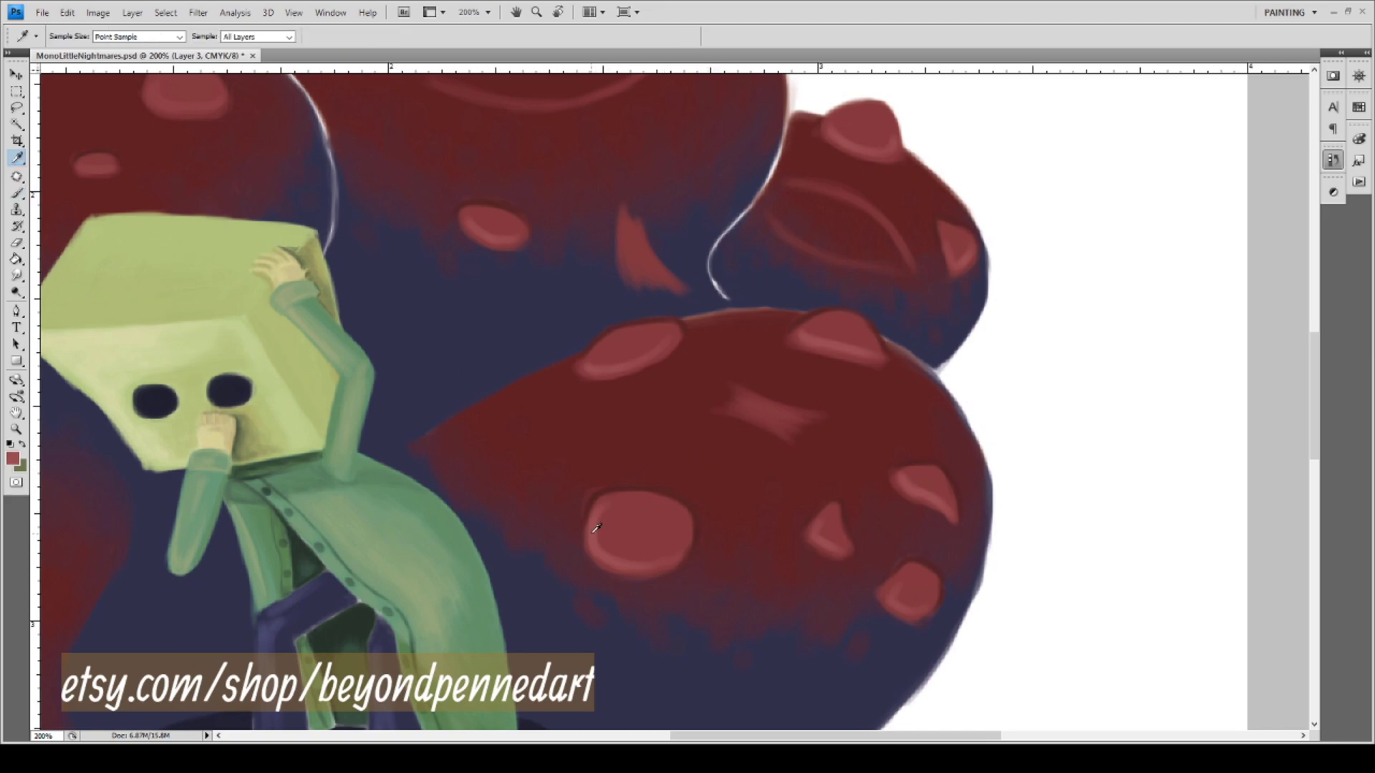
{"action": "key", "text": "b"}
{"action": "mouse_move", "coordinate": [694, 401]}
{"action": "left_mouse_down"}
{"action": "mouse_move", "coordinate": [627, 414]}
{"action": "mouse_move", "coordinate": [621, 398]}
{"action": "left_mouse_up"}
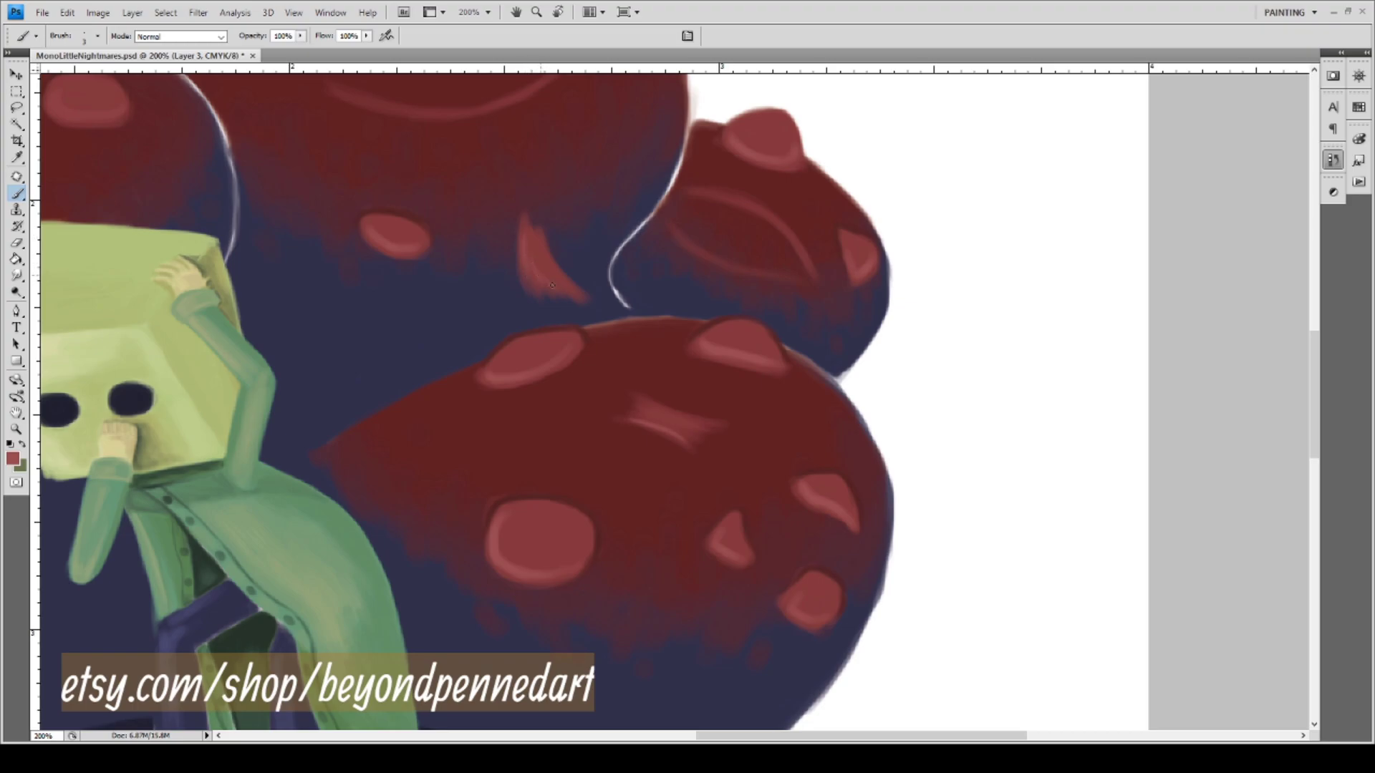
{"action": "mouse_move", "coordinate": [390, 260]}
{"action": "left_mouse_down"}
{"action": "mouse_move", "coordinate": [522, 423]}
{"action": "mouse_move", "coordinate": [497, 313]}
{"action": "mouse_move", "coordinate": [512, 318]}
{"action": "left_mouse_up"}
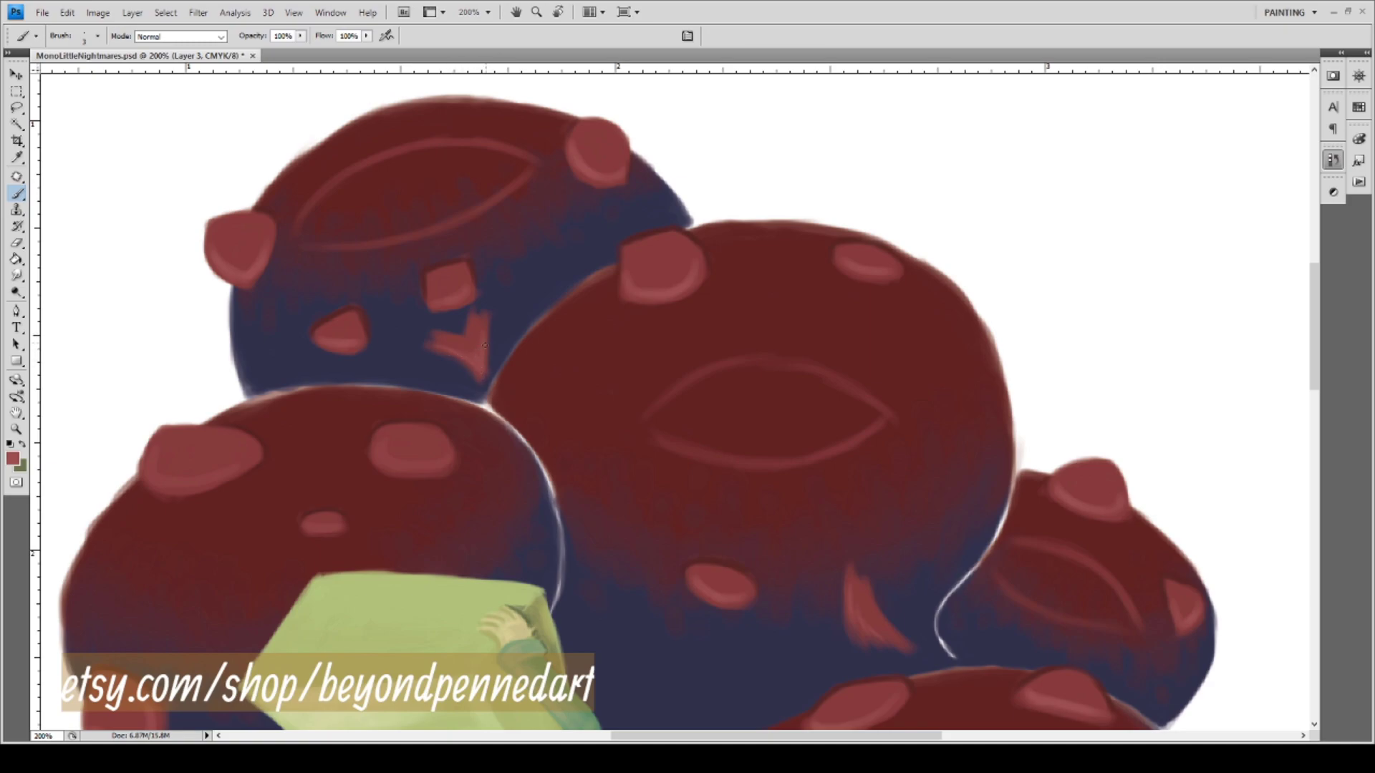
{"action": "left_click_drag", "start_coordinate": [595, 540], "coordinate": [559, 448]}
{"action": "mouse_move", "coordinate": [592, 514]}
{"action": "left_mouse_down"}
{"action": "mouse_move", "coordinate": [537, 448]}
{"action": "mouse_move", "coordinate": [448, 433]}
{"action": "mouse_move", "coordinate": [507, 492]}
{"action": "mouse_move", "coordinate": [617, 300]}
{"action": "mouse_move", "coordinate": [574, 301]}
{"action": "left_mouse_up"}
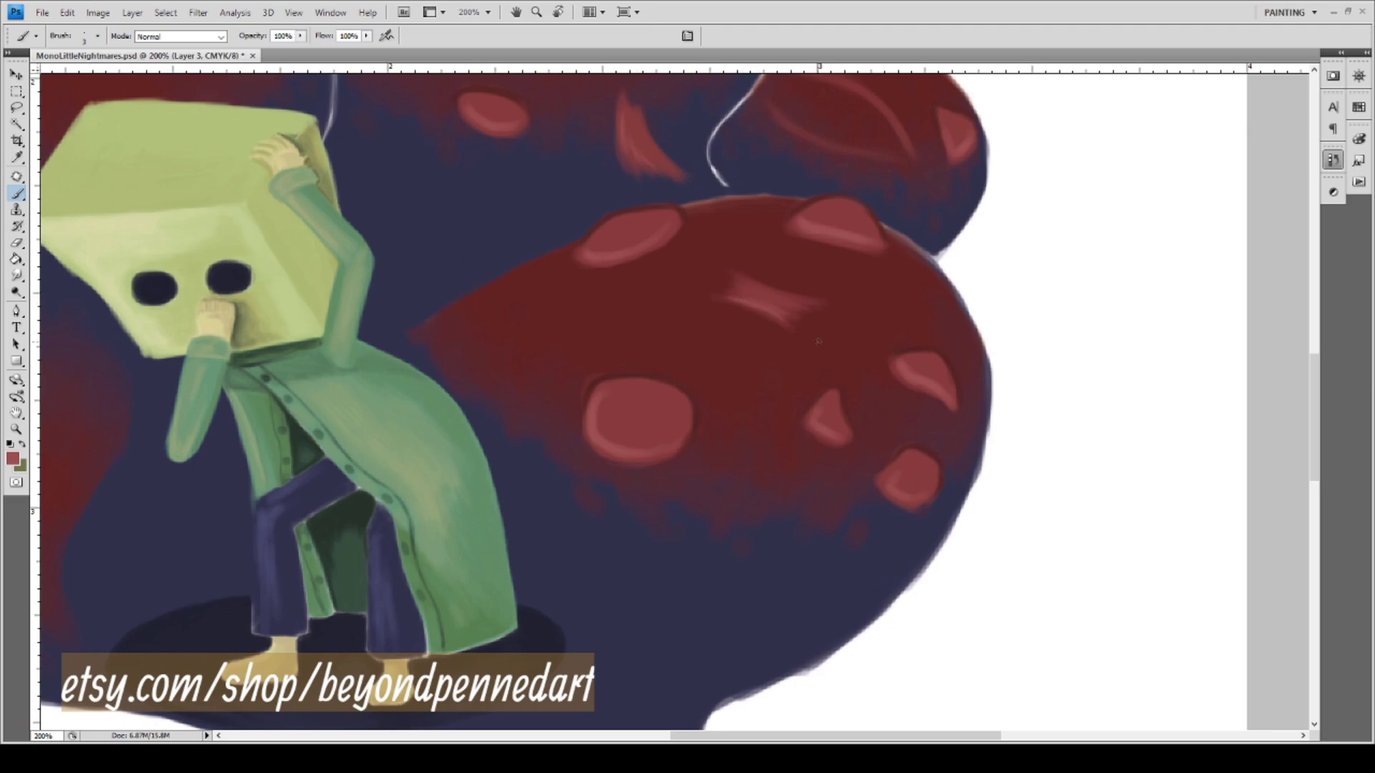
{"action": "left_click_drag", "start_coordinate": [447, 537], "coordinate": [491, 448]}
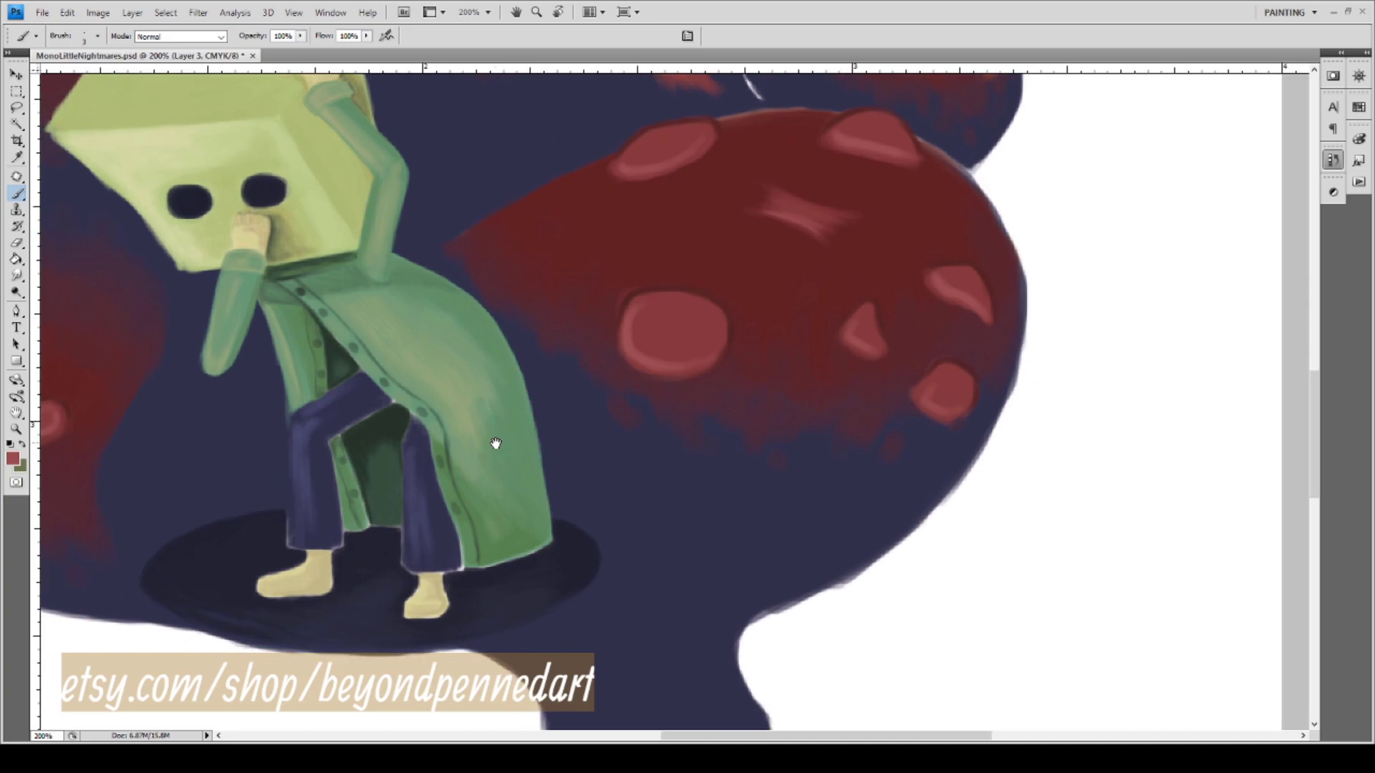
Sample the dark red beside the round spot, shade around the creases on the right-hand and central lobes, and save the document.
{"action": "key", "text": "i"}
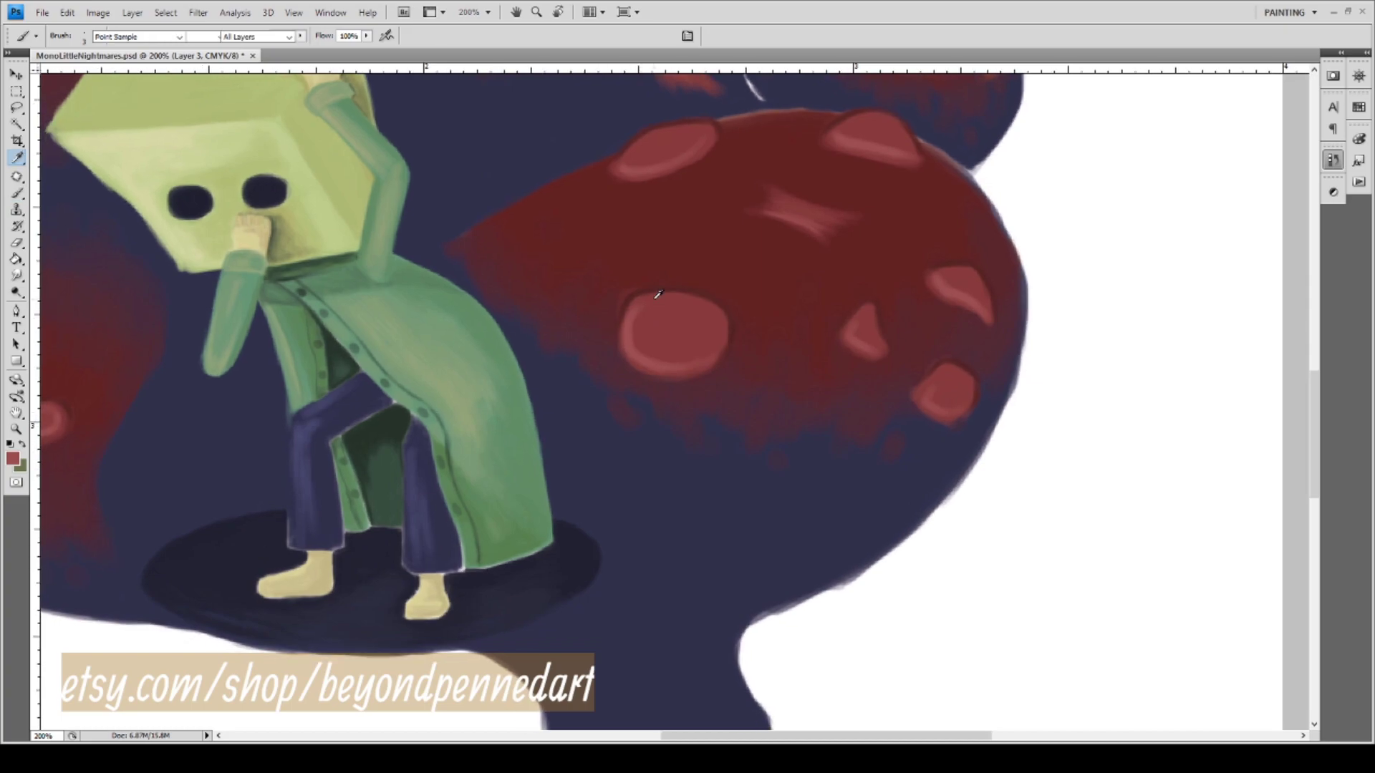
{"action": "left_click", "coordinate": [656, 285]}
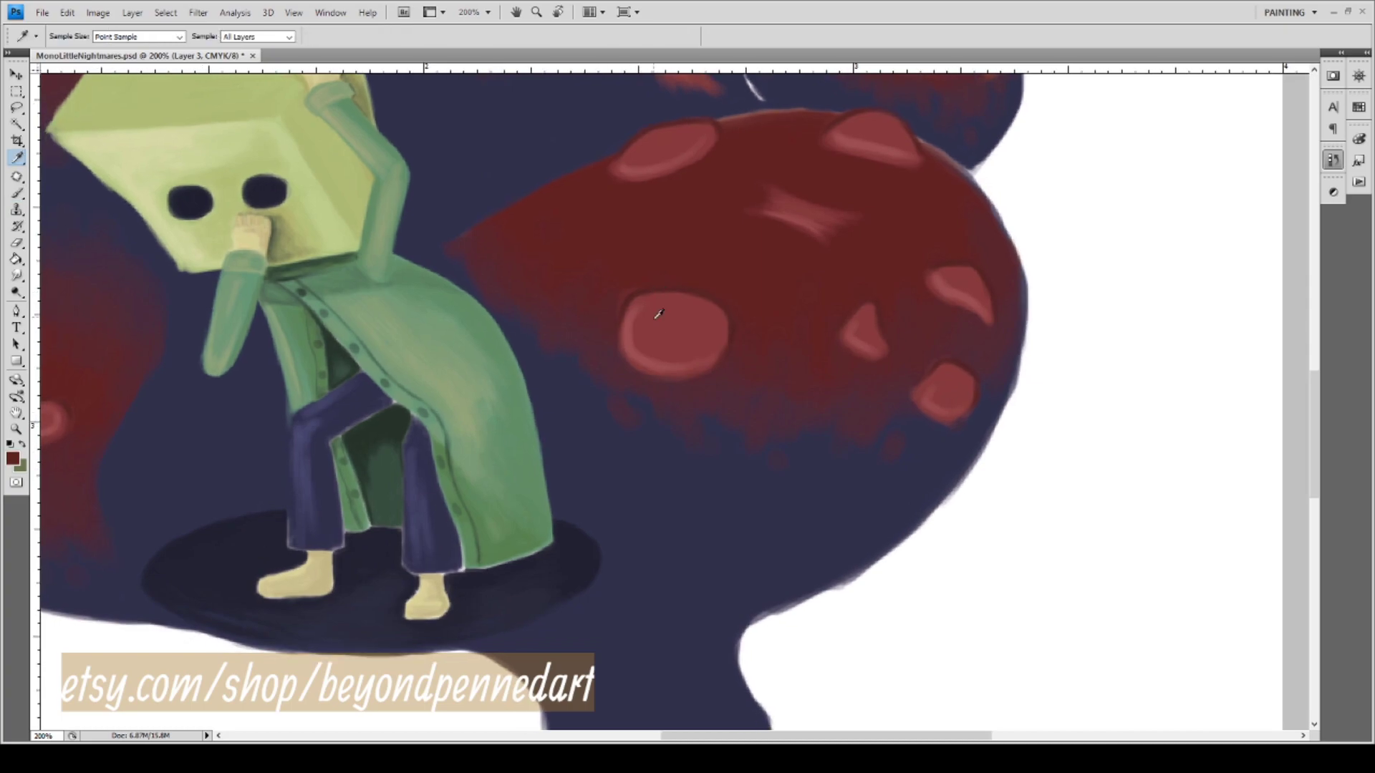
{"action": "key", "text": "b"}
{"action": "left_click_drag", "start_coordinate": [712, 337], "coordinate": [535, 487]}
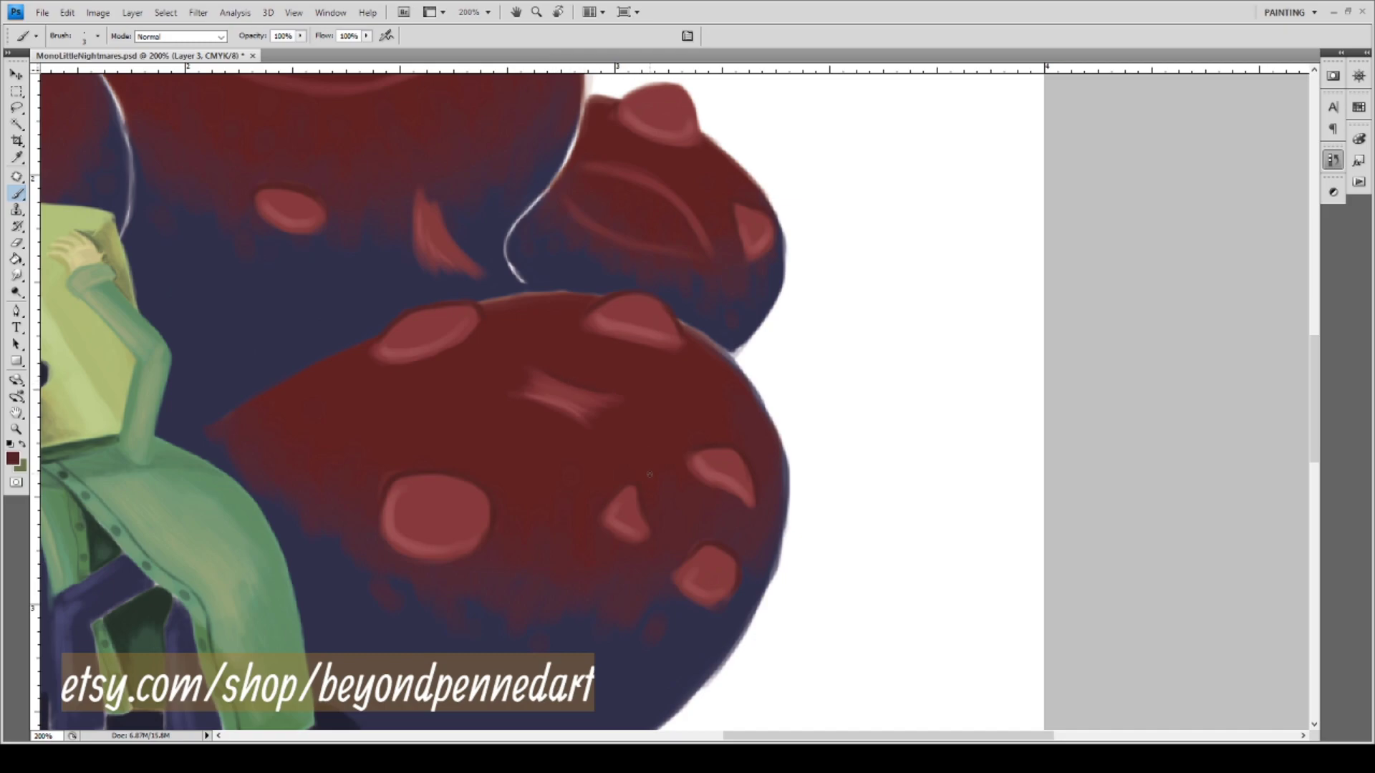
{"action": "left_click_drag", "start_coordinate": [504, 390], "coordinate": [578, 499]}
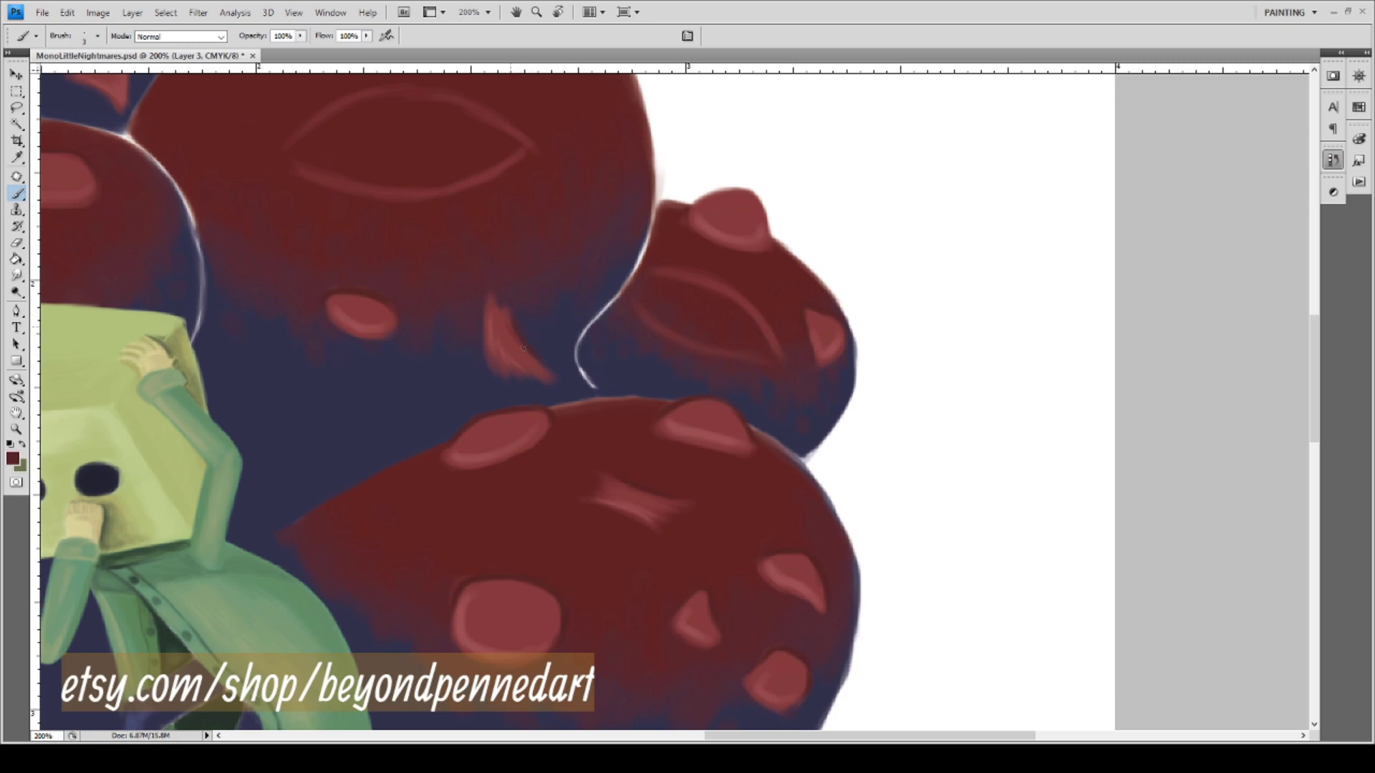
{"action": "mouse_move", "coordinate": [343, 331]}
{"action": "left_mouse_down"}
{"action": "mouse_move", "coordinate": [501, 454]}
{"action": "mouse_move", "coordinate": [476, 488]}
{"action": "mouse_move", "coordinate": [503, 455]}
{"action": "mouse_move", "coordinate": [614, 509]}
{"action": "left_mouse_up"}
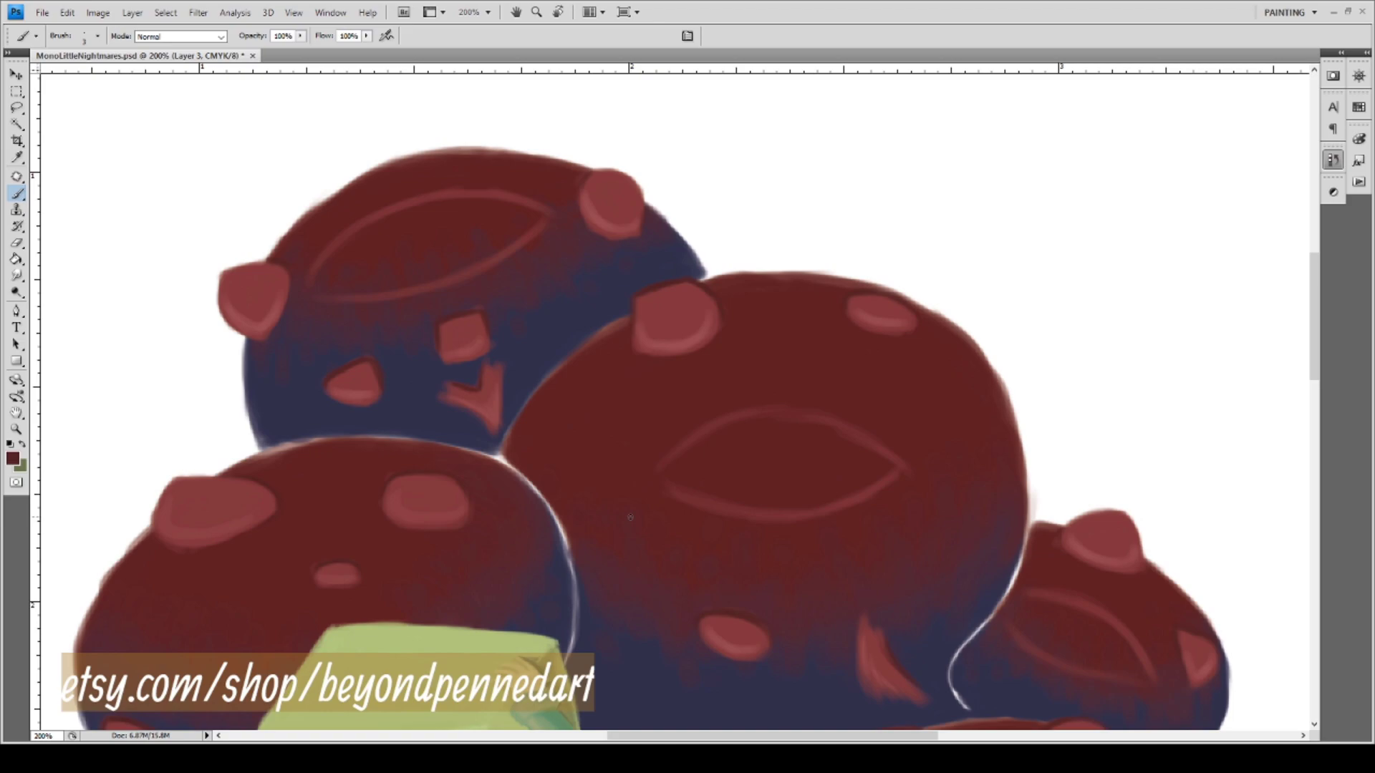
{"action": "key", "text": "ctrl+0"}
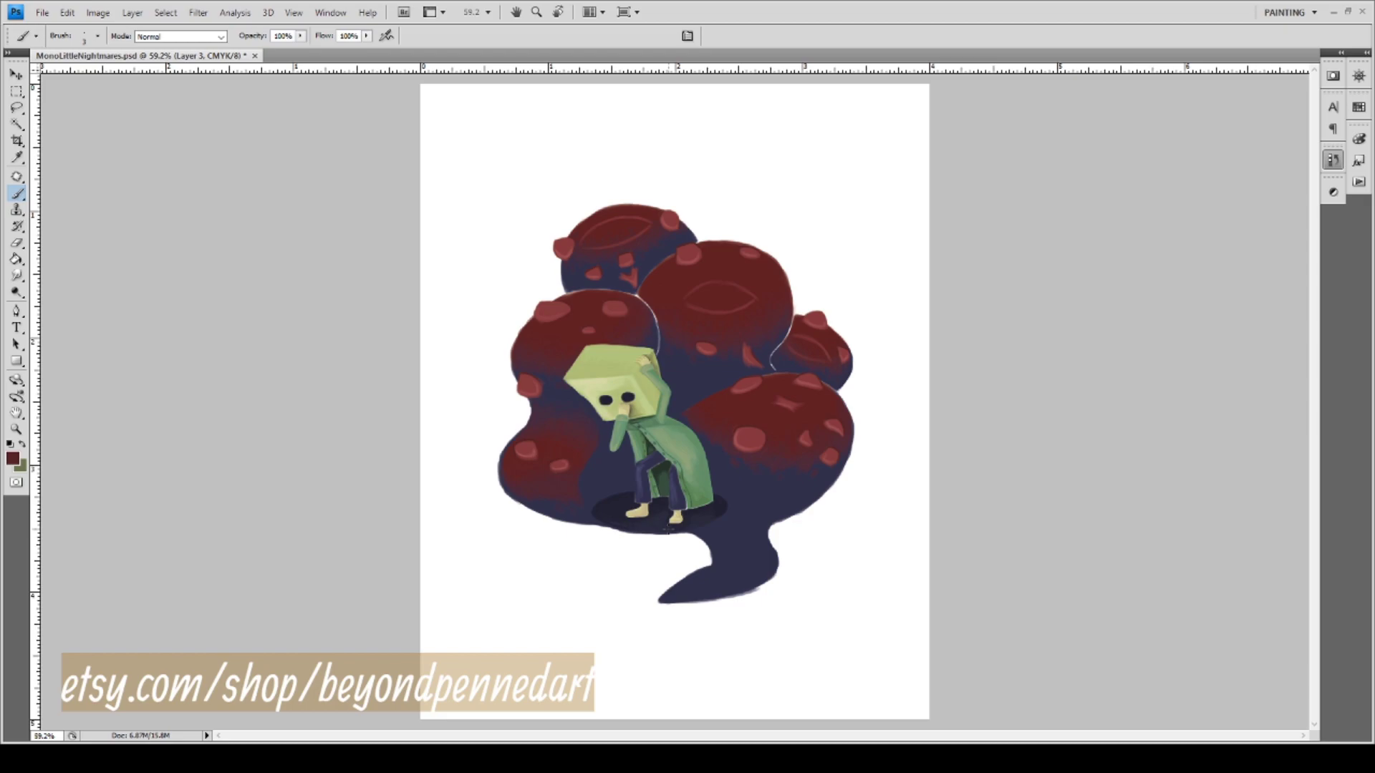
{"action": "key", "text": "ctrl+s"}
Fill the eye-shaped outline on the small right lobe with a muted dark red, enlarging the brush for the interior.
{"action": "key", "text": "z"}
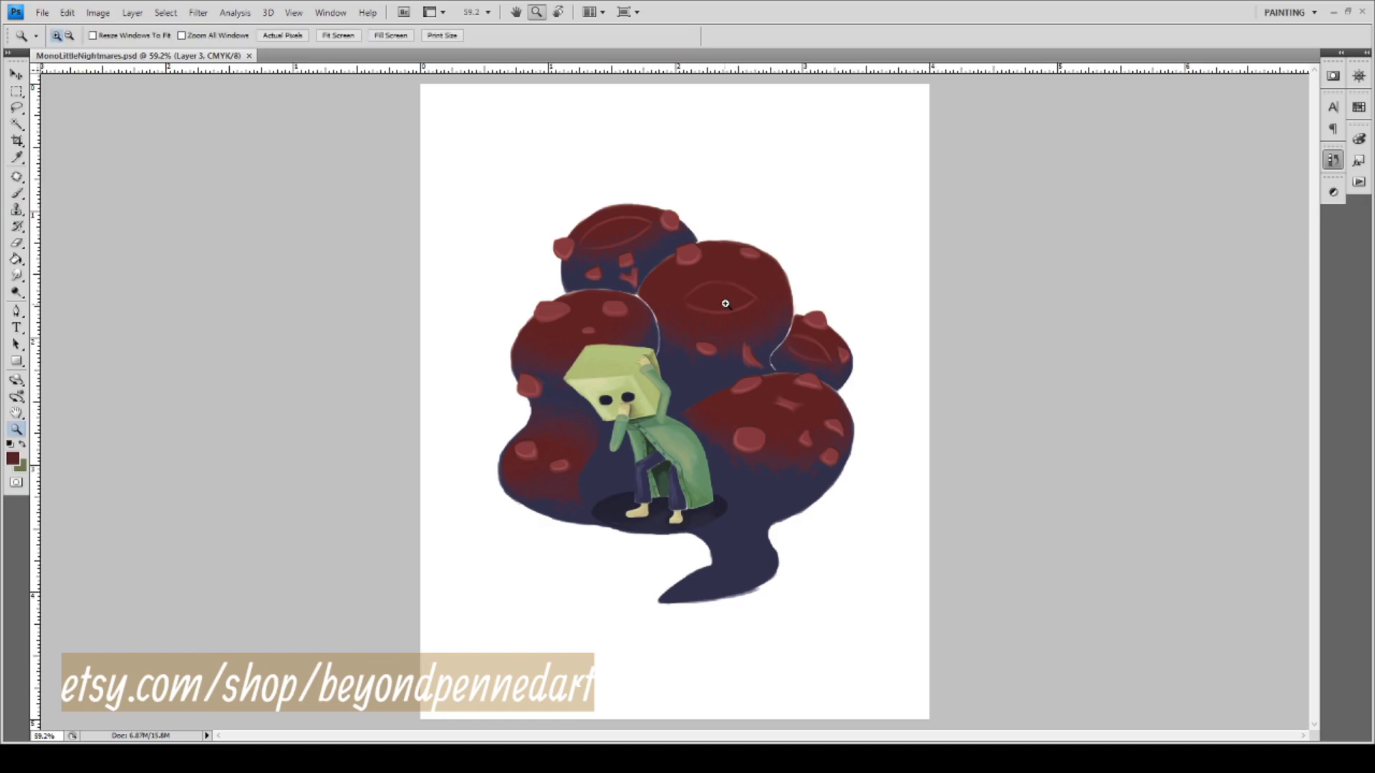
{"action": "left_click_drag", "start_coordinate": [724, 286], "coordinate": [721, 396]}
{"action": "key", "text": "b"}
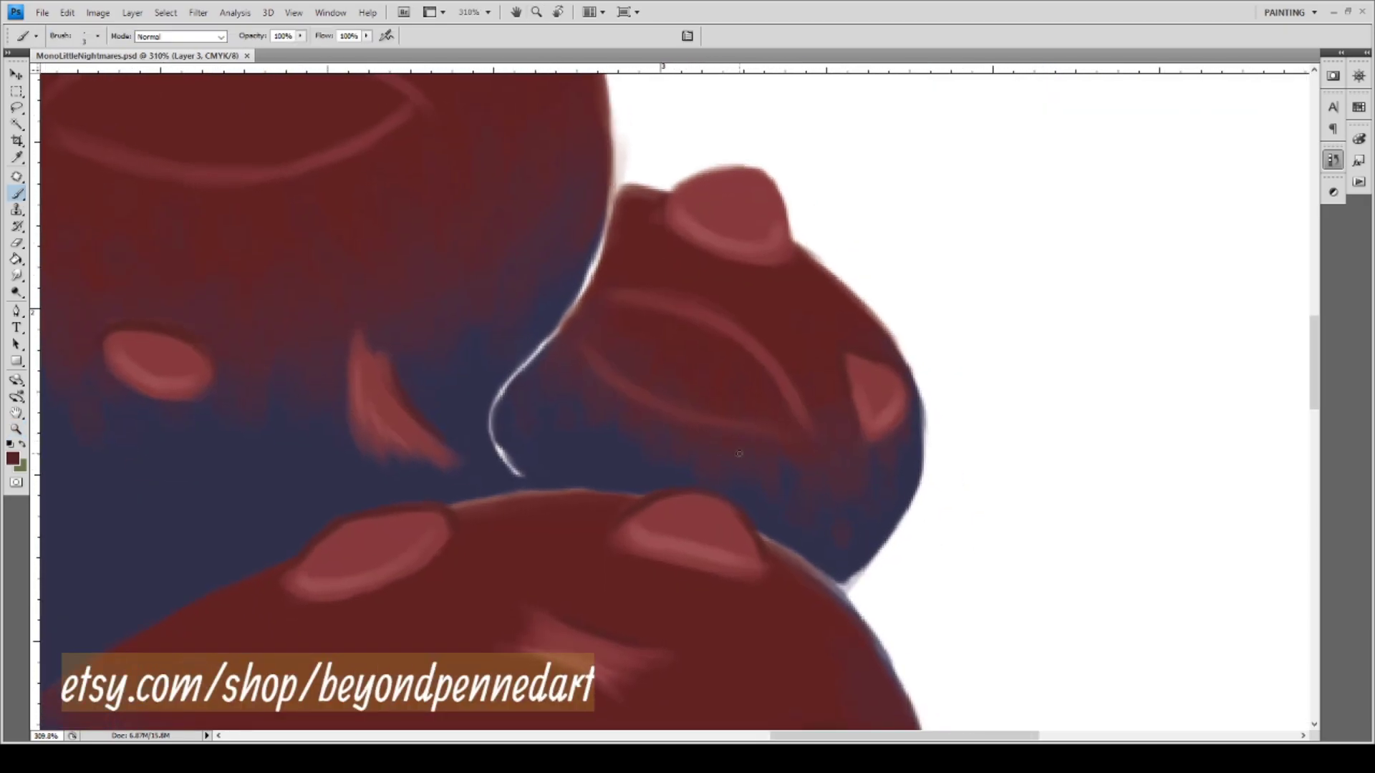
{"action": "key", "text": "i"}
{"action": "key", "text": "b"}
{"action": "left_click_drag", "start_coordinate": [590, 335], "coordinate": [609, 358]}
{"action": "key", "text": "bracketright"}
{"action": "key", "text": "bracketright"}
{"action": "left_click_drag", "start_coordinate": [562, 580], "coordinate": [828, 411]}
{"action": "left_click_drag", "start_coordinate": [665, 476], "coordinate": [469, 510]}
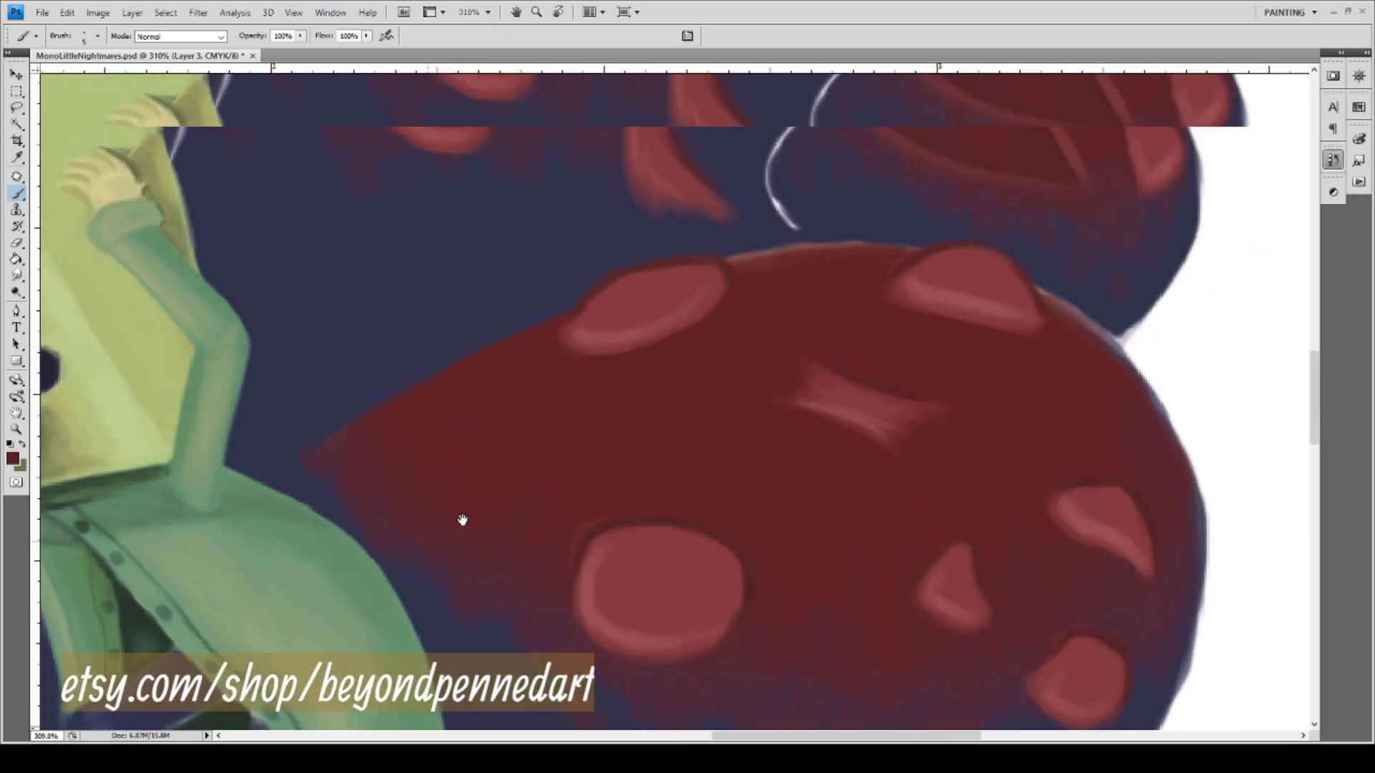
{"action": "mouse_move", "coordinate": [653, 390]}
{"action": "left_mouse_down"}
{"action": "mouse_move", "coordinate": [528, 534]}
{"action": "mouse_move", "coordinate": [404, 571]}
{"action": "left_mouse_up"}
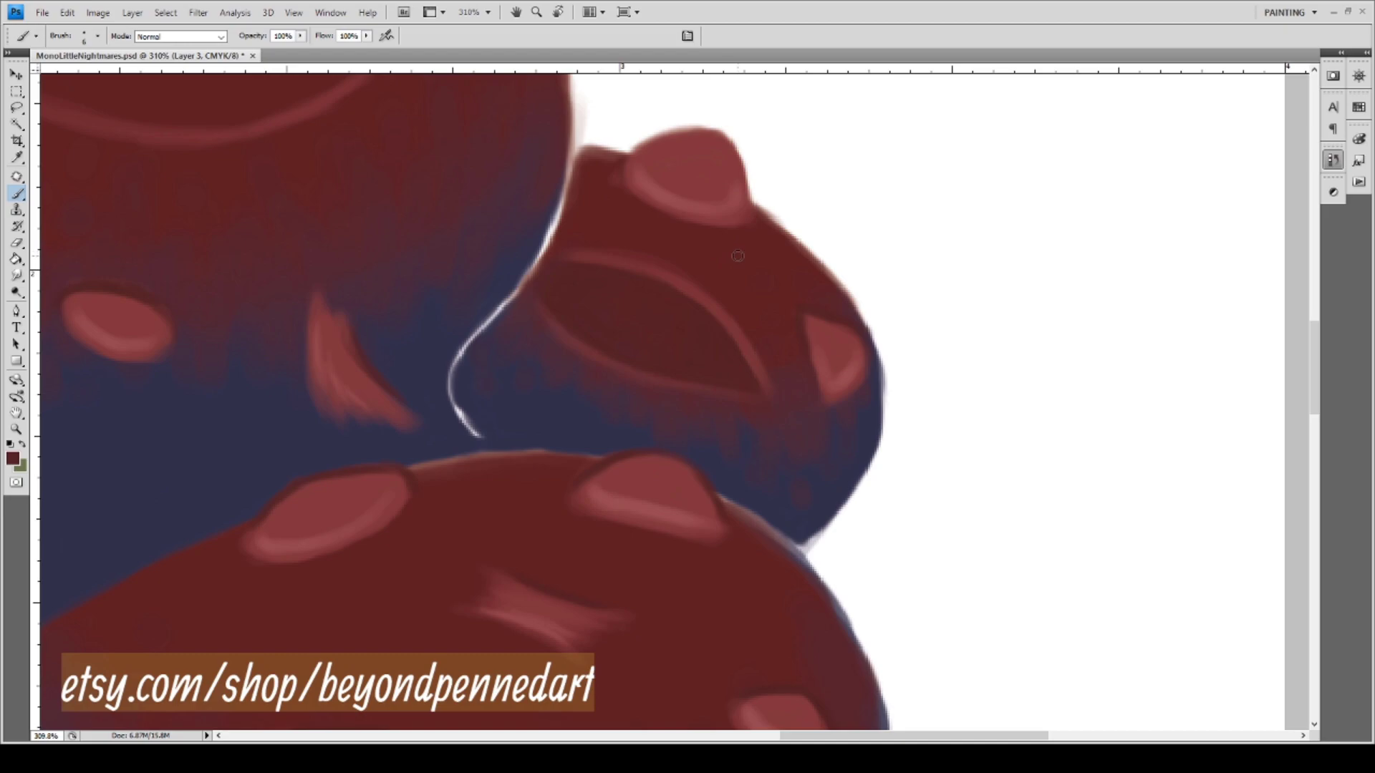
Add a thin eyelid fold above the small right lobe's eye with a smaller brush.
{"action": "key", "text": "bracketleft"}
{"action": "key", "text": "bracketleft"}
{"action": "key", "text": "bracketleft"}
{"action": "mouse_move", "coordinate": [682, 506]}
{"action": "left_mouse_down"}
{"action": "mouse_move", "coordinate": [714, 457]}
{"action": "mouse_move", "coordinate": [656, 403]}
{"action": "mouse_move", "coordinate": [691, 402]}
{"action": "mouse_move", "coordinate": [702, 454]}
{"action": "mouse_move", "coordinate": [685, 534]}
{"action": "left_mouse_up"}
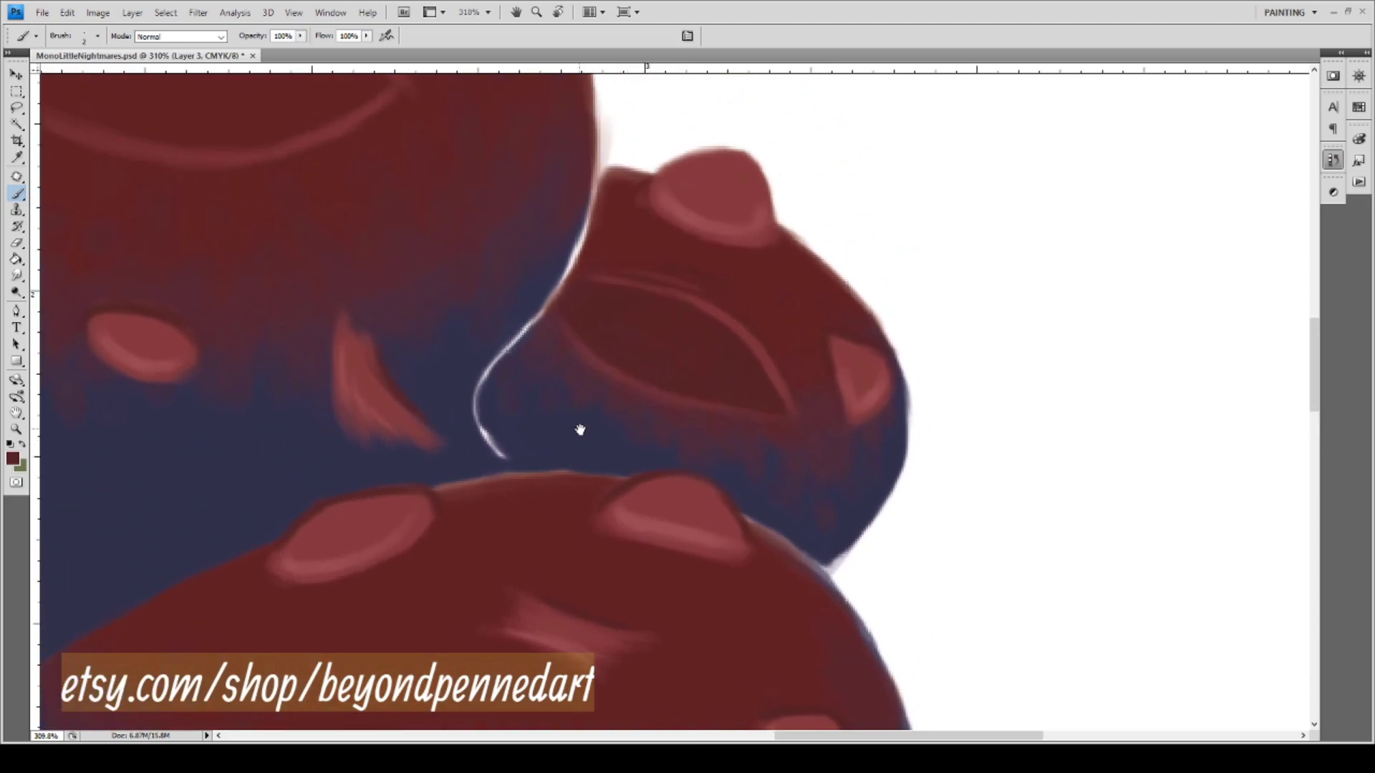
{"action": "left_click_drag", "start_coordinate": [577, 430], "coordinate": [547, 494]}
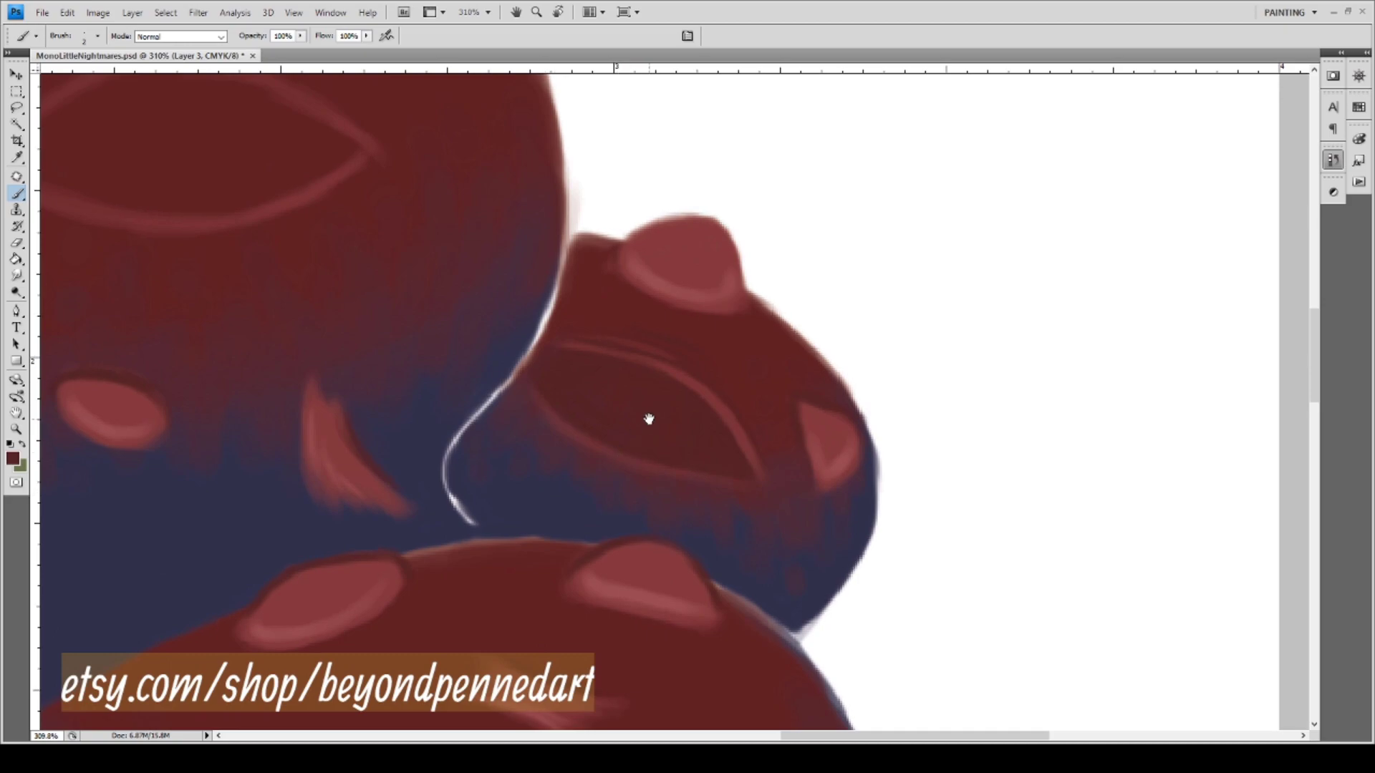
Sample a darker red, outline a rounded pupil inside the small right lobe's eye, and fill it using a larger brush.
{"action": "key", "text": "i"}
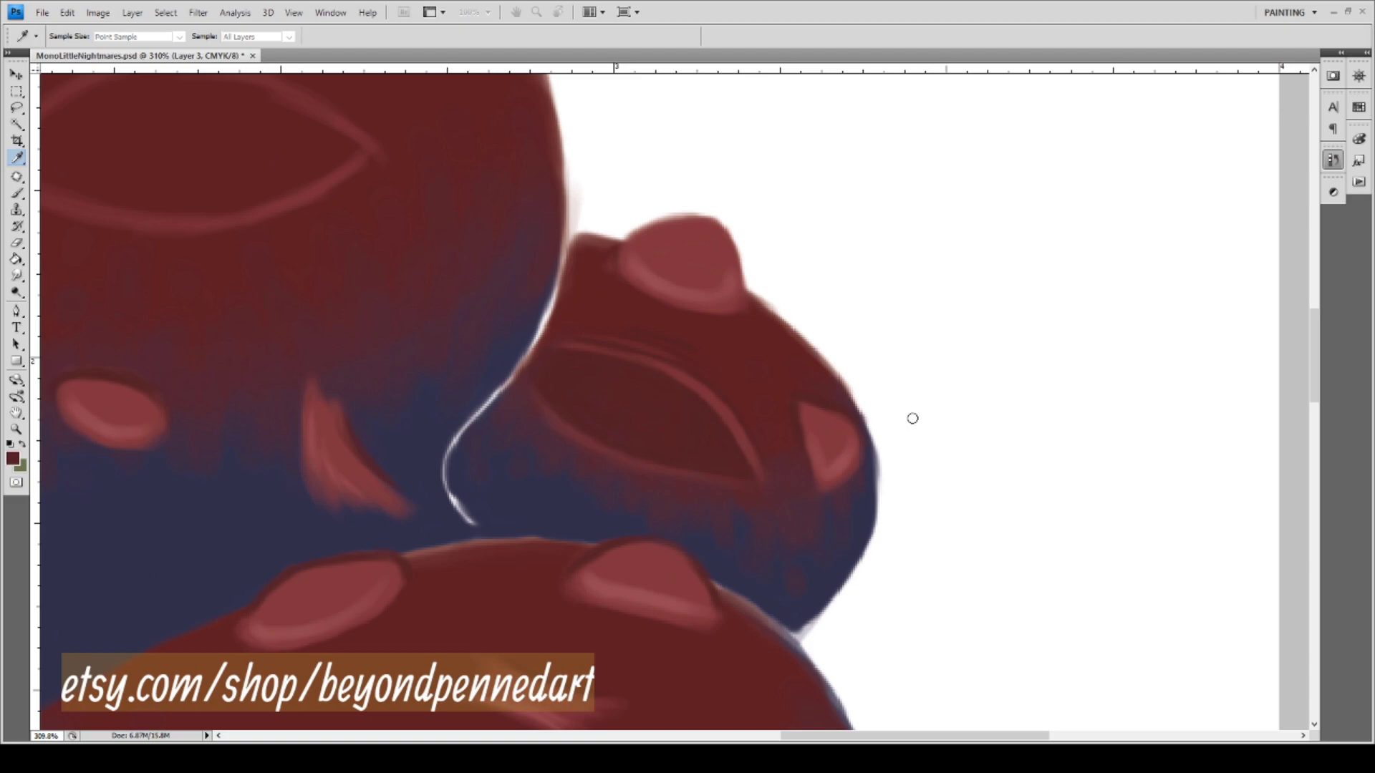
{"action": "left_click", "coordinate": [753, 414]}
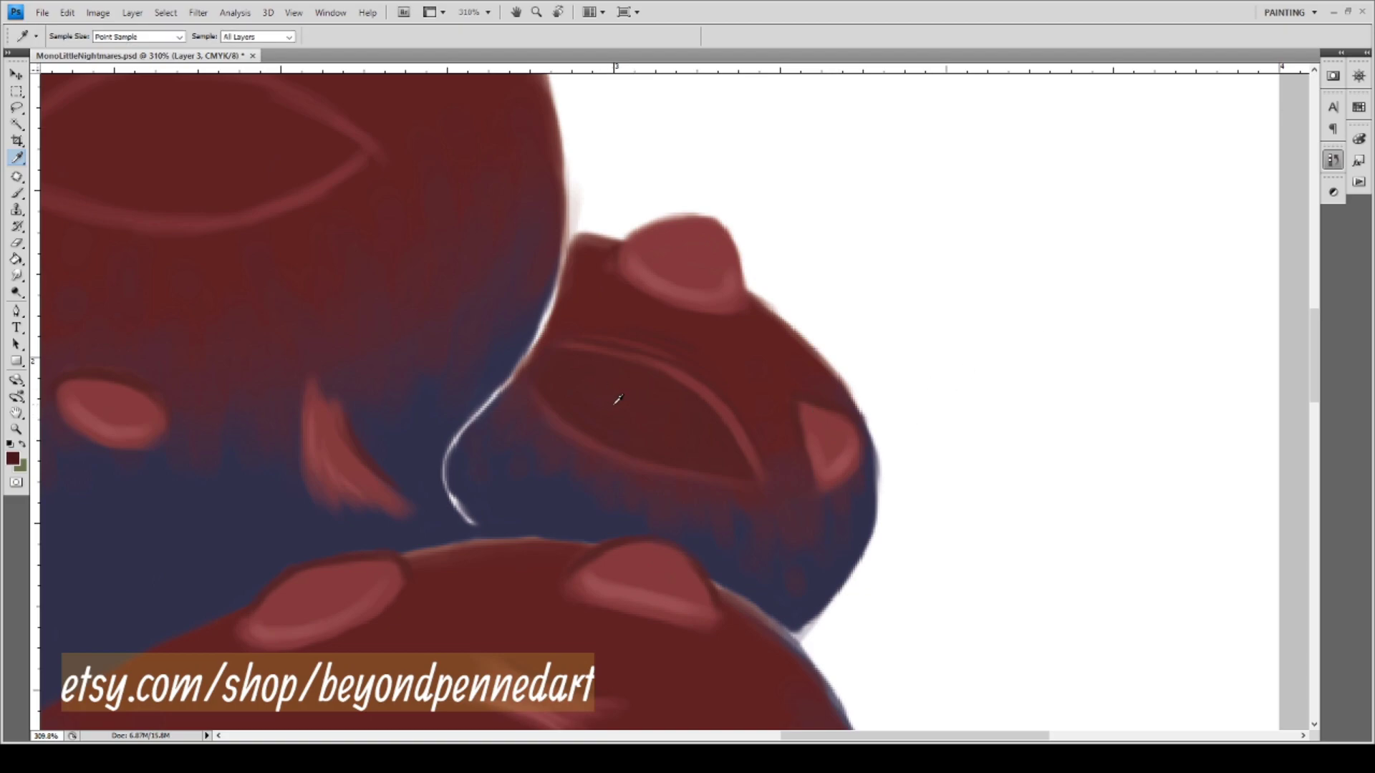
{"action": "key", "text": "b"}
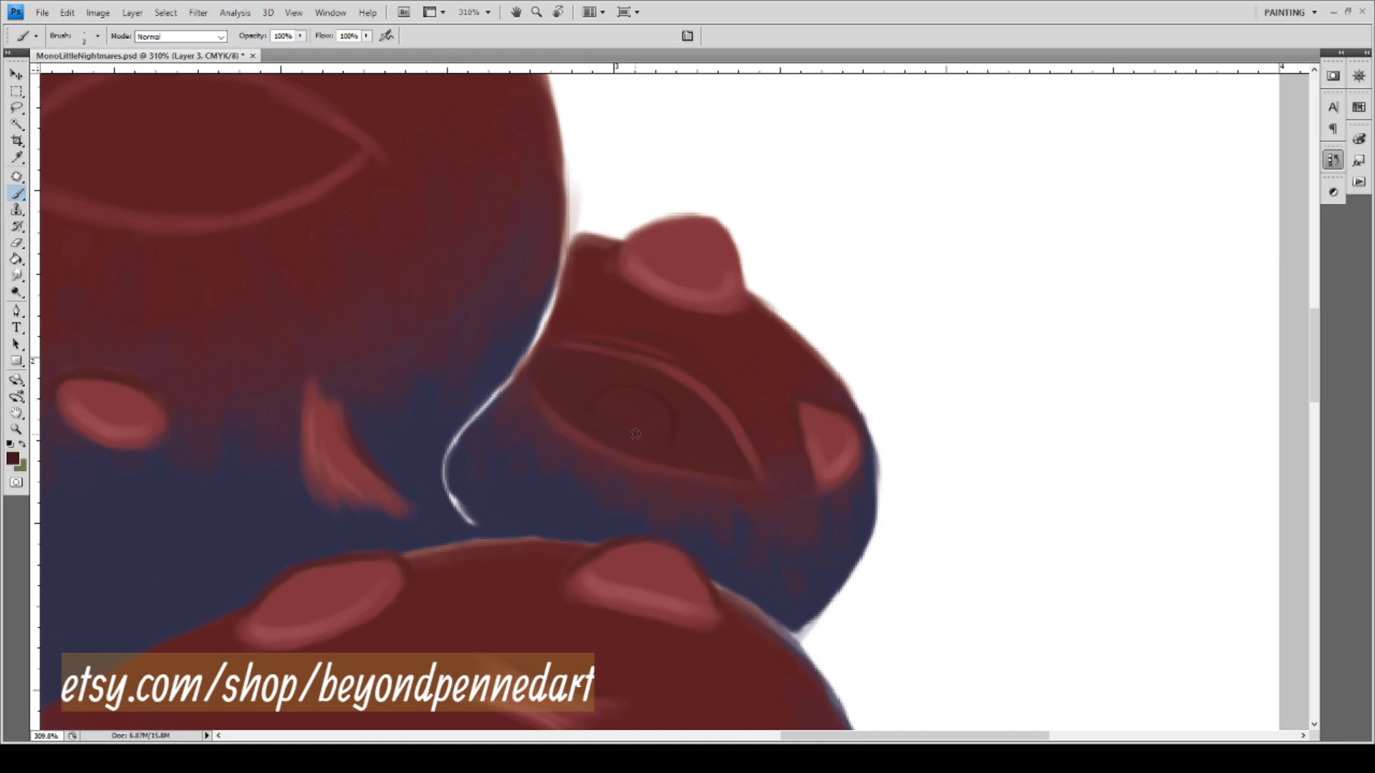
{"action": "key", "text": "bracketright"}
{"action": "key", "text": "bracketright"}
{"action": "key", "text": "bracketright"}
{"action": "mouse_move", "coordinate": [645, 394]}
{"action": "left_mouse_down"}
{"action": "mouse_move", "coordinate": [651, 403]}
{"action": "mouse_move", "coordinate": [660, 432]}
{"action": "mouse_move", "coordinate": [649, 400]}
{"action": "mouse_move", "coordinate": [657, 435]}
{"action": "mouse_move", "coordinate": [664, 412]}
{"action": "mouse_move", "coordinate": [658, 446]}
{"action": "mouse_move", "coordinate": [642, 406]}
{"action": "left_mouse_up"}
{"action": "mouse_move", "coordinate": [609, 398]}
{"action": "left_mouse_down"}
{"action": "mouse_move", "coordinate": [660, 410]}
{"action": "mouse_move", "coordinate": [606, 409]}
{"action": "mouse_move", "coordinate": [656, 423]}
{"action": "left_mouse_up"}
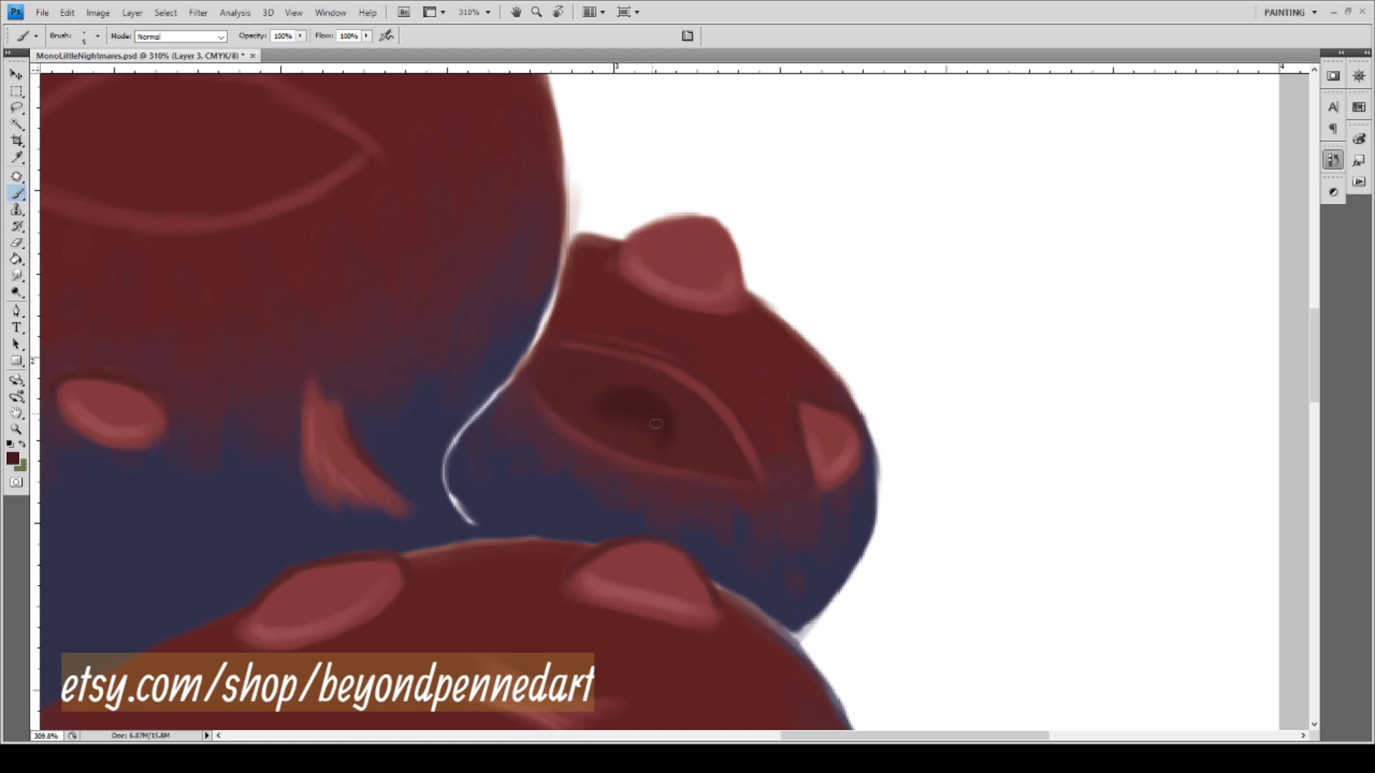
{"action": "mouse_move", "coordinate": [646, 401]}
{"action": "left_mouse_down"}
{"action": "mouse_move", "coordinate": [653, 439]}
{"action": "mouse_move", "coordinate": [623, 431]}
{"action": "mouse_move", "coordinate": [653, 441]}
{"action": "mouse_move", "coordinate": [614, 421]}
{"action": "mouse_move", "coordinate": [656, 445]}
{"action": "mouse_move", "coordinate": [607, 418]}
{"action": "left_mouse_up"}
{"action": "key", "text": "ctrl+0"}
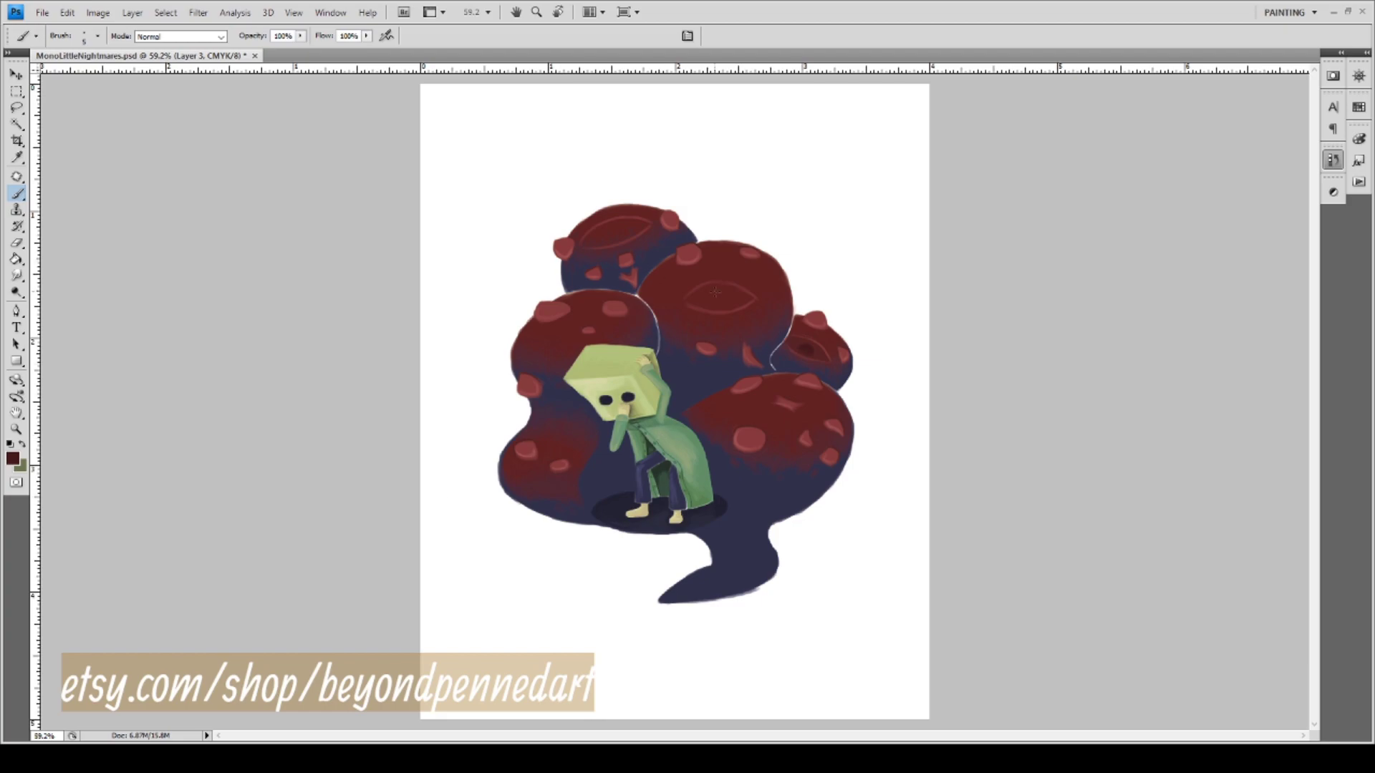
Shade along the upper lid of the central lobe's eye with sampled dark red and add lighter fold lines above it.
{"action": "key", "text": "z"}
{"action": "left_click_drag", "start_coordinate": [620, 235], "coordinate": [762, 321]}
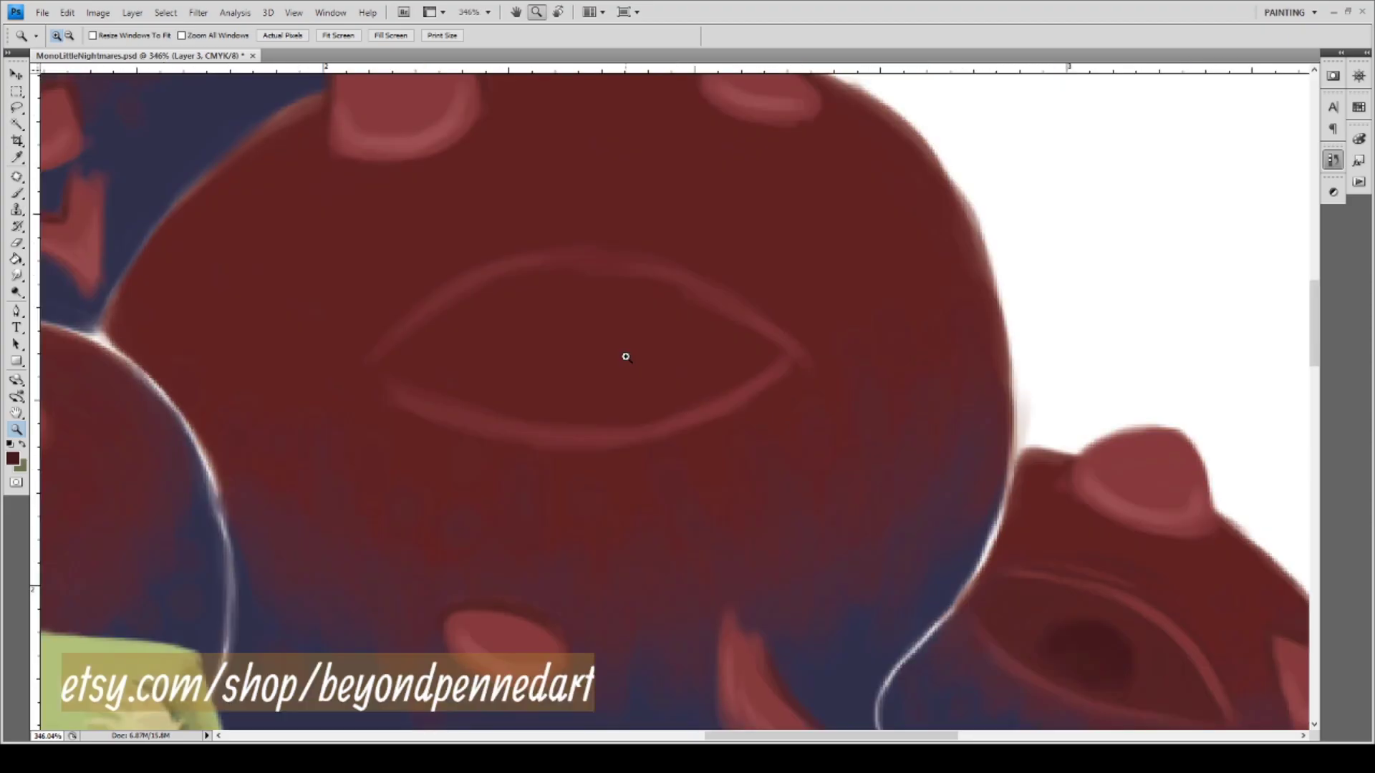
{"action": "key", "text": "ctrl+minus"}
{"action": "key", "text": "i"}
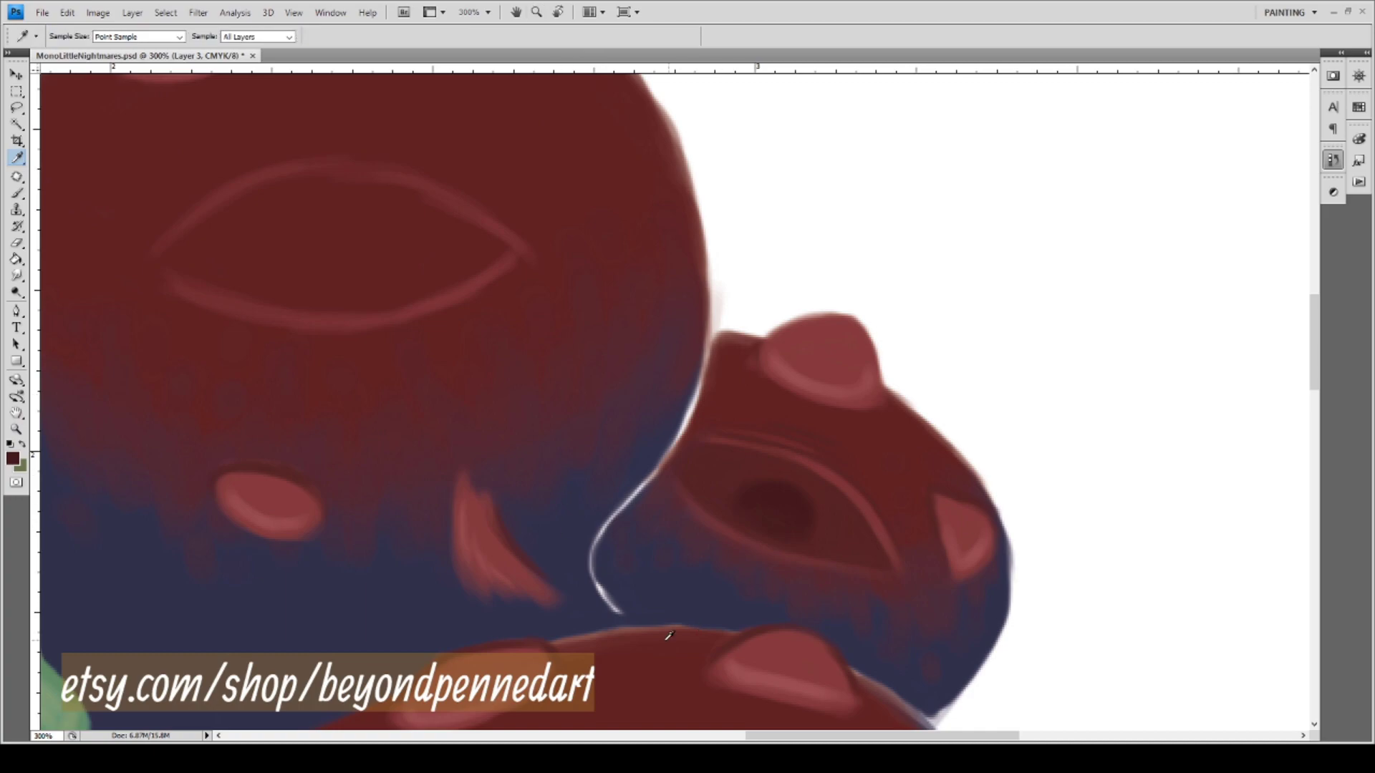
{"action": "left_click", "coordinate": [557, 652]}
{"action": "key", "text": "b"}
{"action": "left_click_drag", "start_coordinate": [454, 421], "coordinate": [577, 485]}
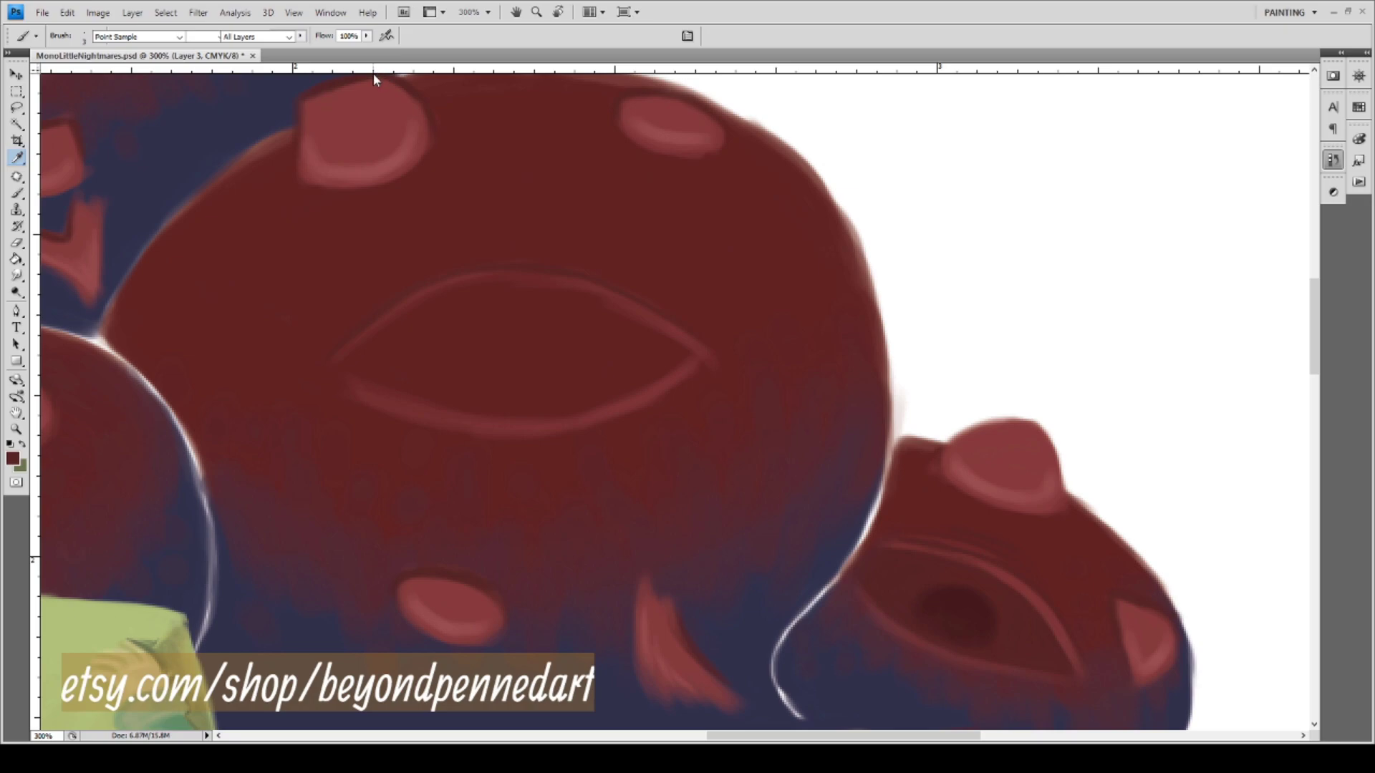
{"action": "key", "text": "i"}
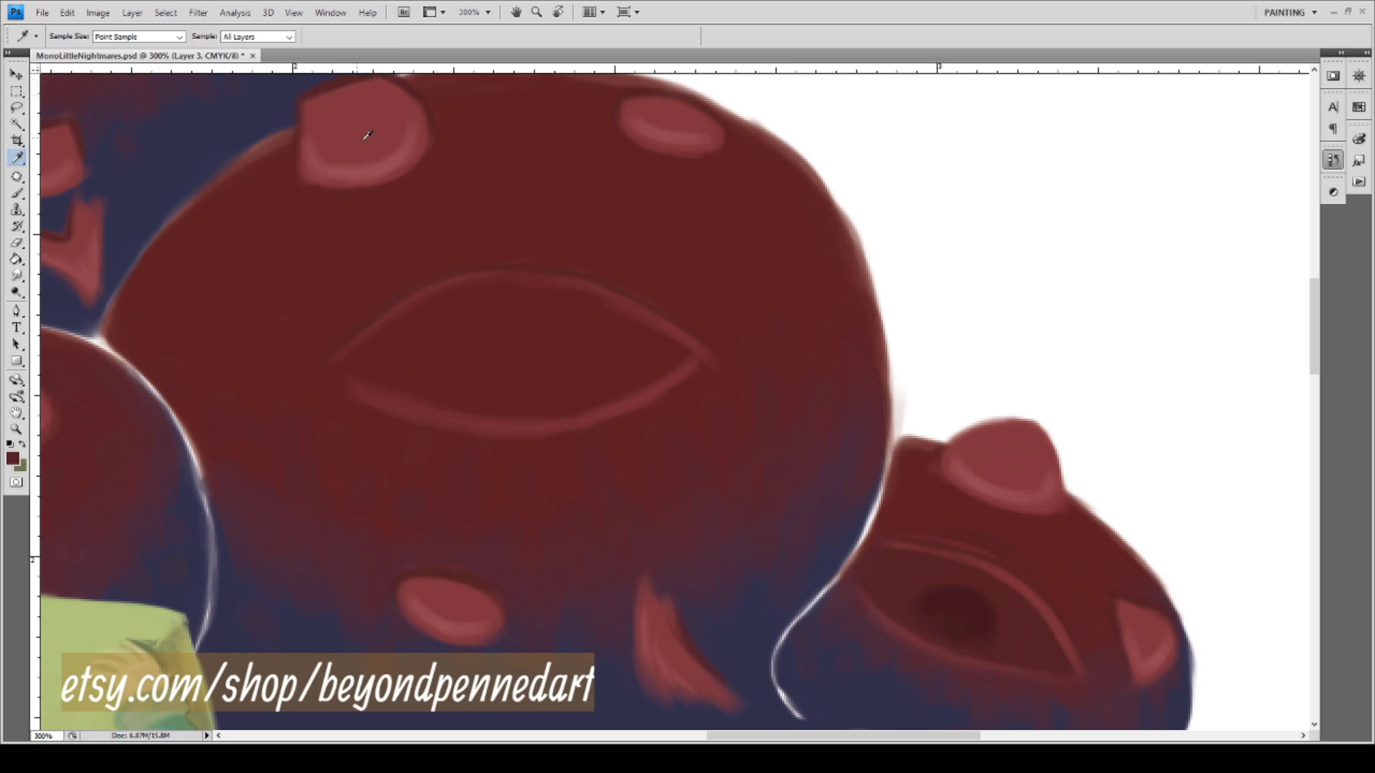
{"action": "key", "text": "b"}
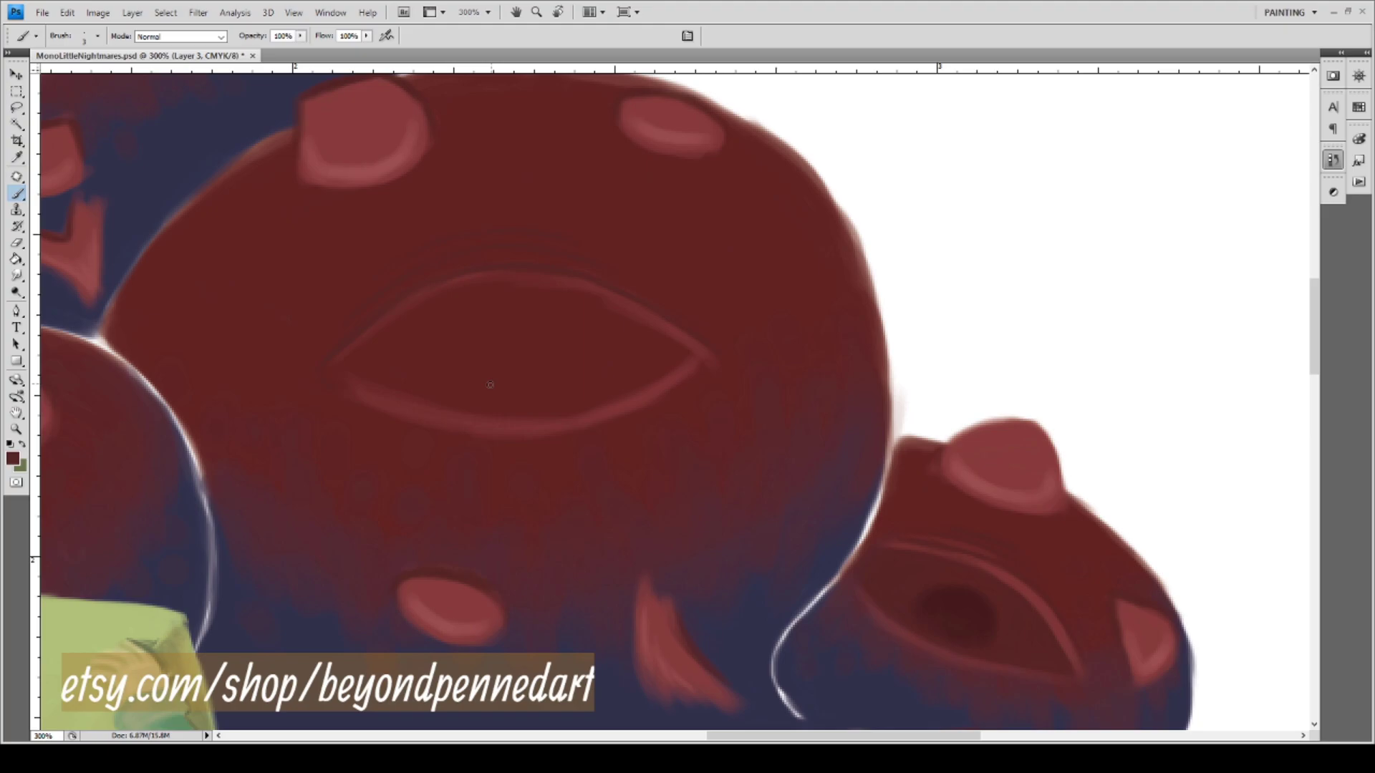
{"action": "key", "text": "alt"}
Sample a dark red and fill the inside of the central lobe's eye with it using a larger brush.
{"action": "key", "text": "i"}
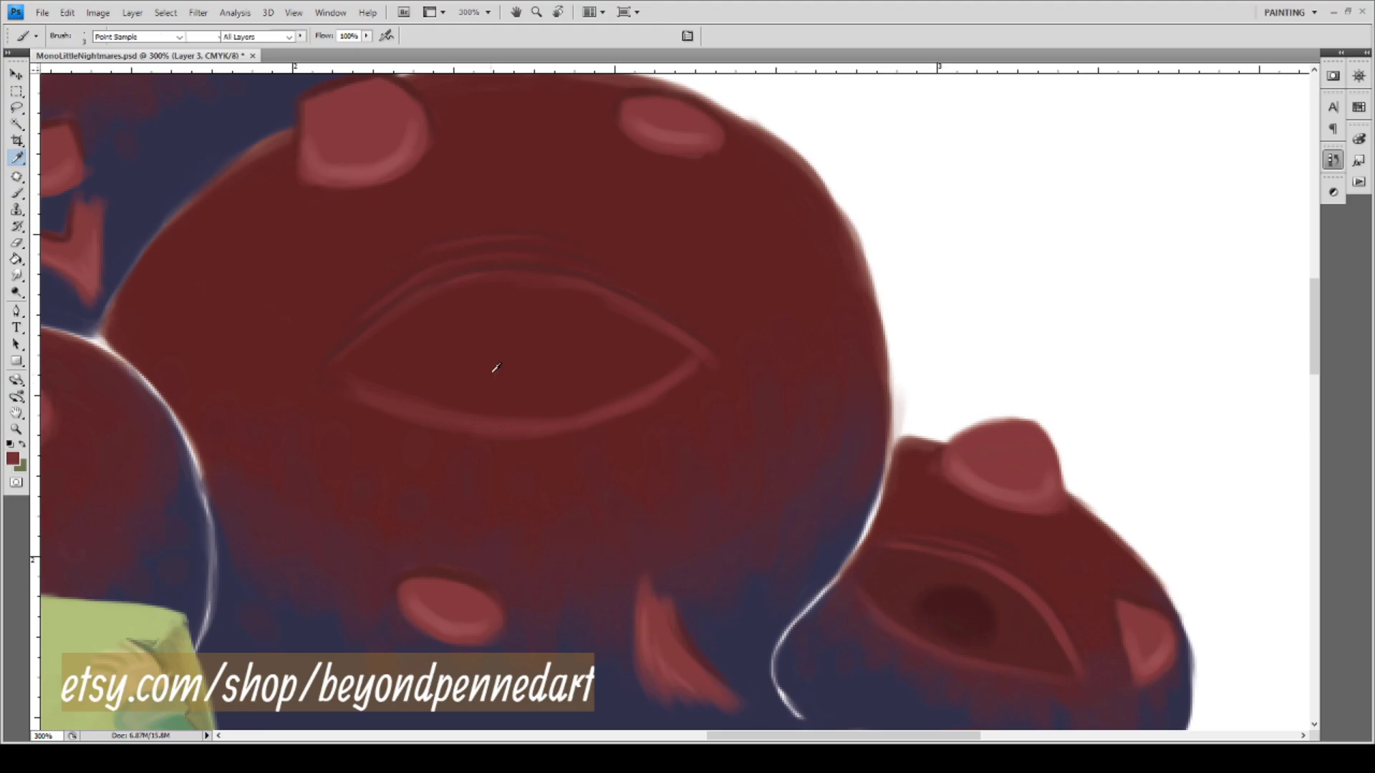
{"action": "left_click", "coordinate": [416, 85]}
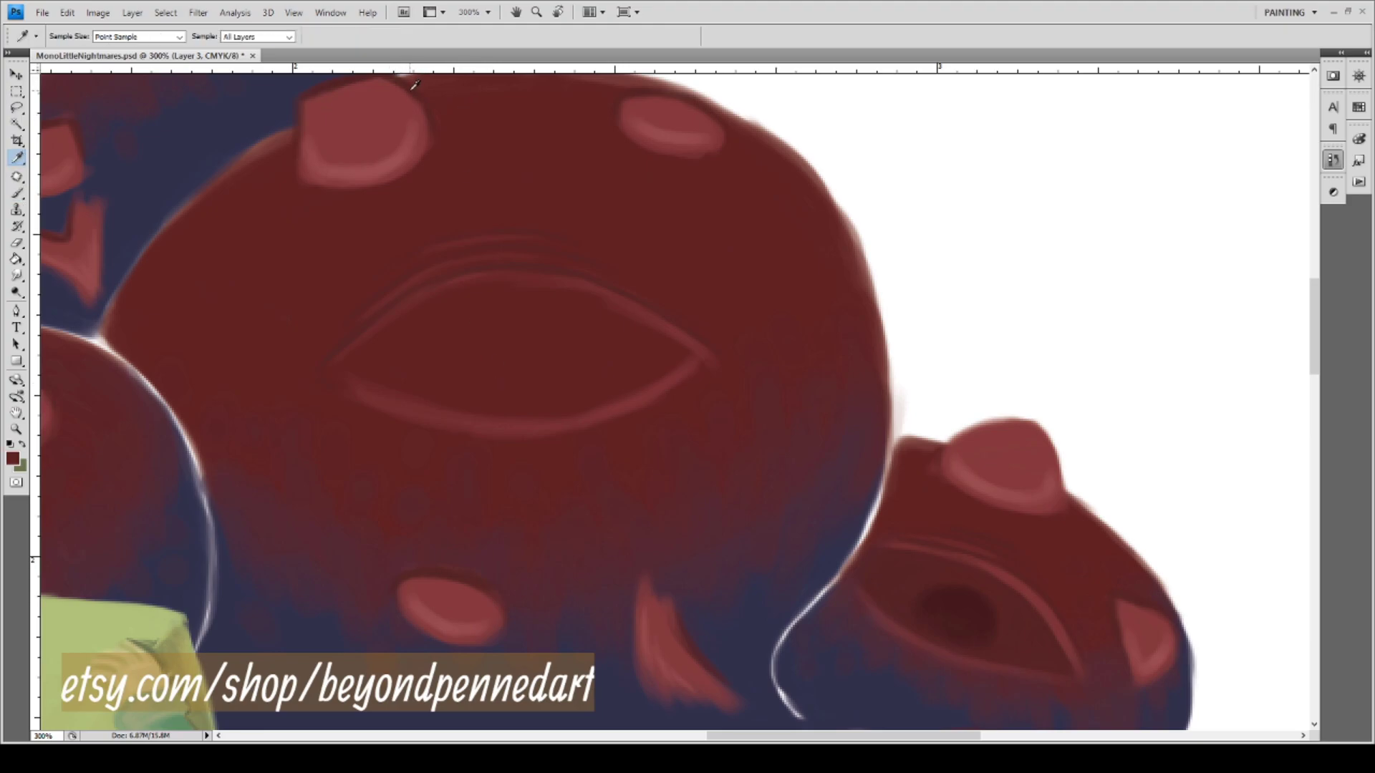
{"action": "key", "text": "b"}
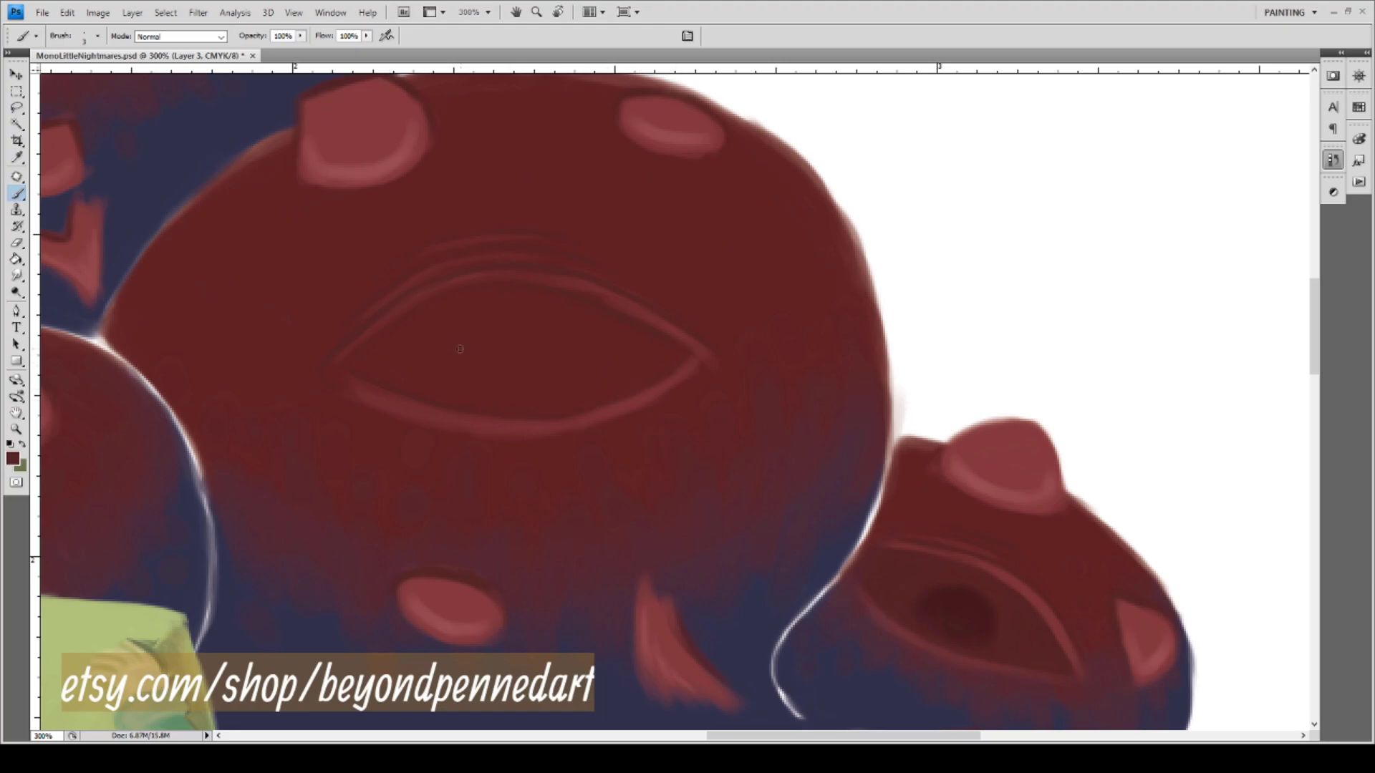
{"action": "key", "text": "bracketright"}
{"action": "key", "text": "bracketright"}
{"action": "key", "text": "bracketright"}
{"action": "left_click_drag", "start_coordinate": [441, 362], "coordinate": [409, 349]}
Sample the small eye's pupil colour, outline and fill a large rounded pupil in the central lobe's eye, and save the document.
{"action": "left_click_drag", "start_coordinate": [722, 546], "coordinate": [515, 311]}
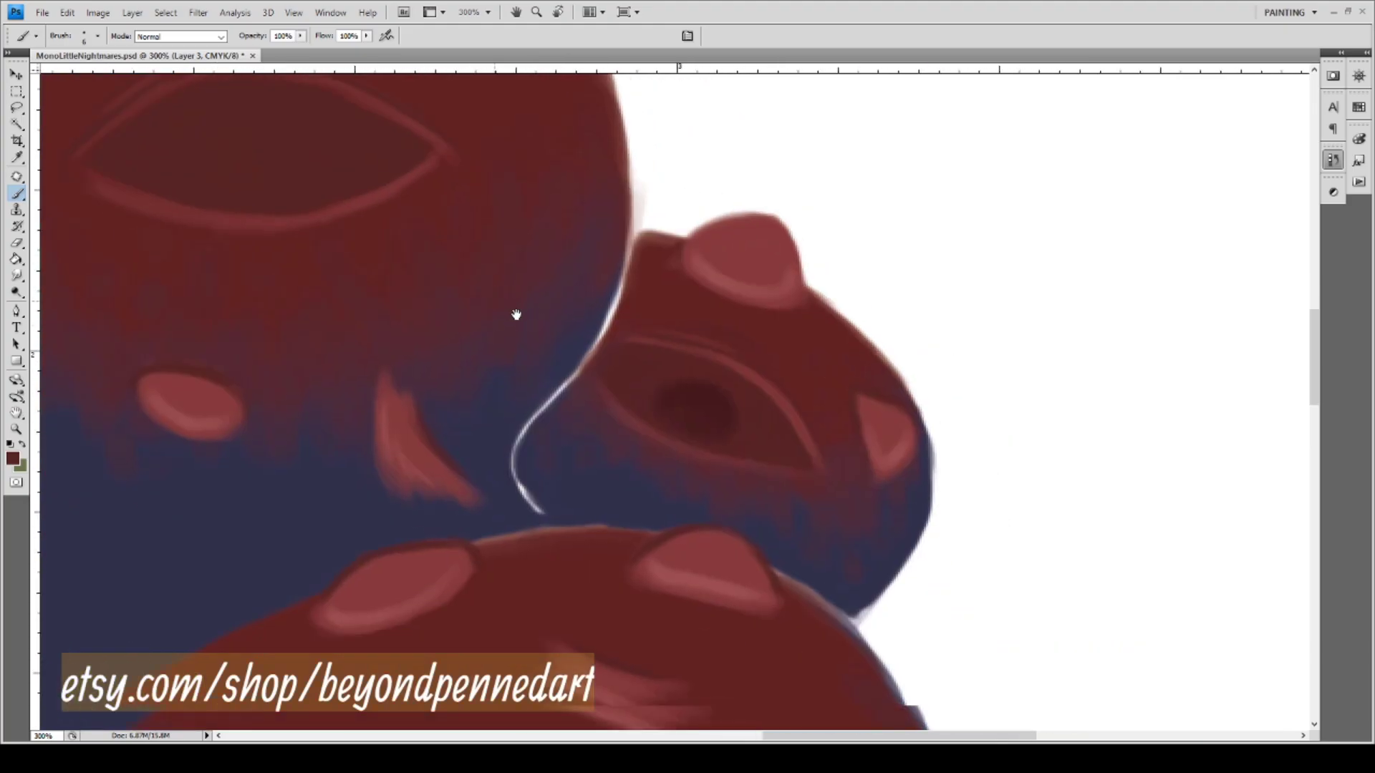
{"action": "key", "text": "i"}
{"action": "left_click", "coordinate": [705, 373]}
{"action": "left_click_drag", "start_coordinate": [430, 271], "coordinate": [706, 513]}
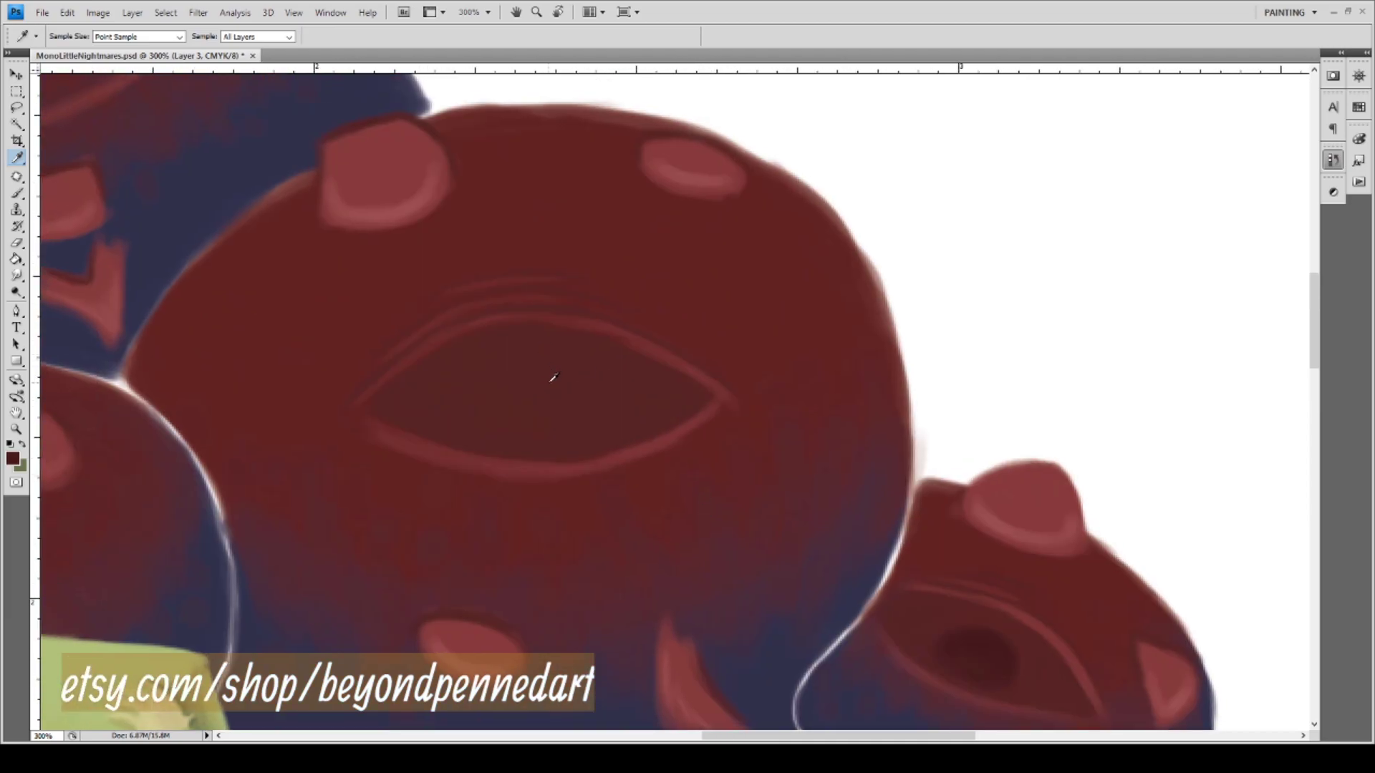
{"action": "key", "text": "b"}
{"action": "key", "text": "bracketleft"}
{"action": "key", "text": "bracketleft"}
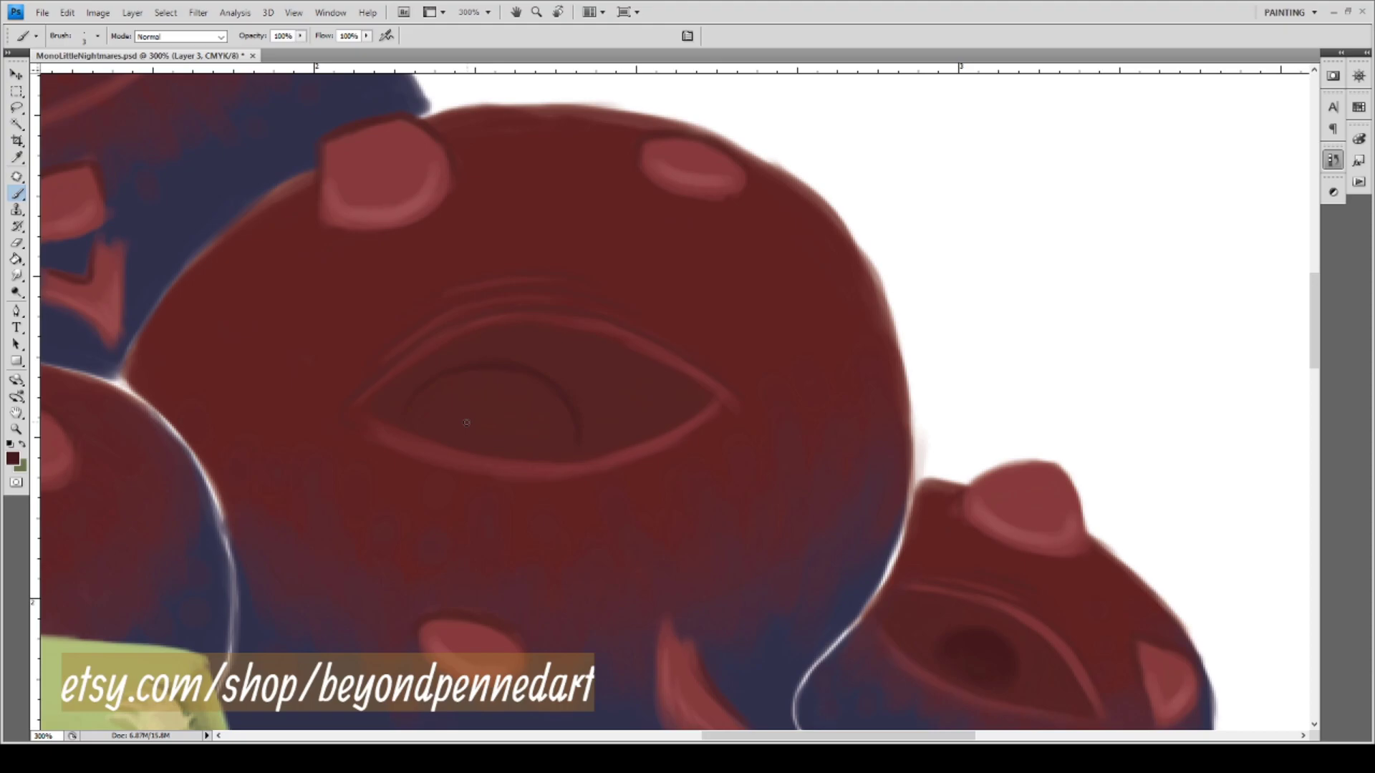
{"action": "mouse_move", "coordinate": [459, 376]}
{"action": "left_mouse_down"}
{"action": "mouse_move", "coordinate": [521, 383]}
{"action": "mouse_move", "coordinate": [573, 416]}
{"action": "mouse_move", "coordinate": [537, 386]}
{"action": "mouse_move", "coordinate": [569, 445]}
{"action": "left_mouse_up"}
{"action": "mouse_move", "coordinate": [546, 396]}
{"action": "left_mouse_down"}
{"action": "mouse_move", "coordinate": [481, 386]}
{"action": "mouse_move", "coordinate": [425, 401]}
{"action": "mouse_move", "coordinate": [469, 380]}
{"action": "mouse_move", "coordinate": [419, 409]}
{"action": "mouse_move", "coordinate": [495, 376]}
{"action": "mouse_move", "coordinate": [452, 386]}
{"action": "mouse_move", "coordinate": [542, 414]}
{"action": "mouse_move", "coordinate": [367, 403]}
{"action": "mouse_move", "coordinate": [463, 429]}
{"action": "mouse_move", "coordinate": [494, 406]}
{"action": "mouse_move", "coordinate": [411, 412]}
{"action": "mouse_move", "coordinate": [505, 393]}
{"action": "left_mouse_up"}
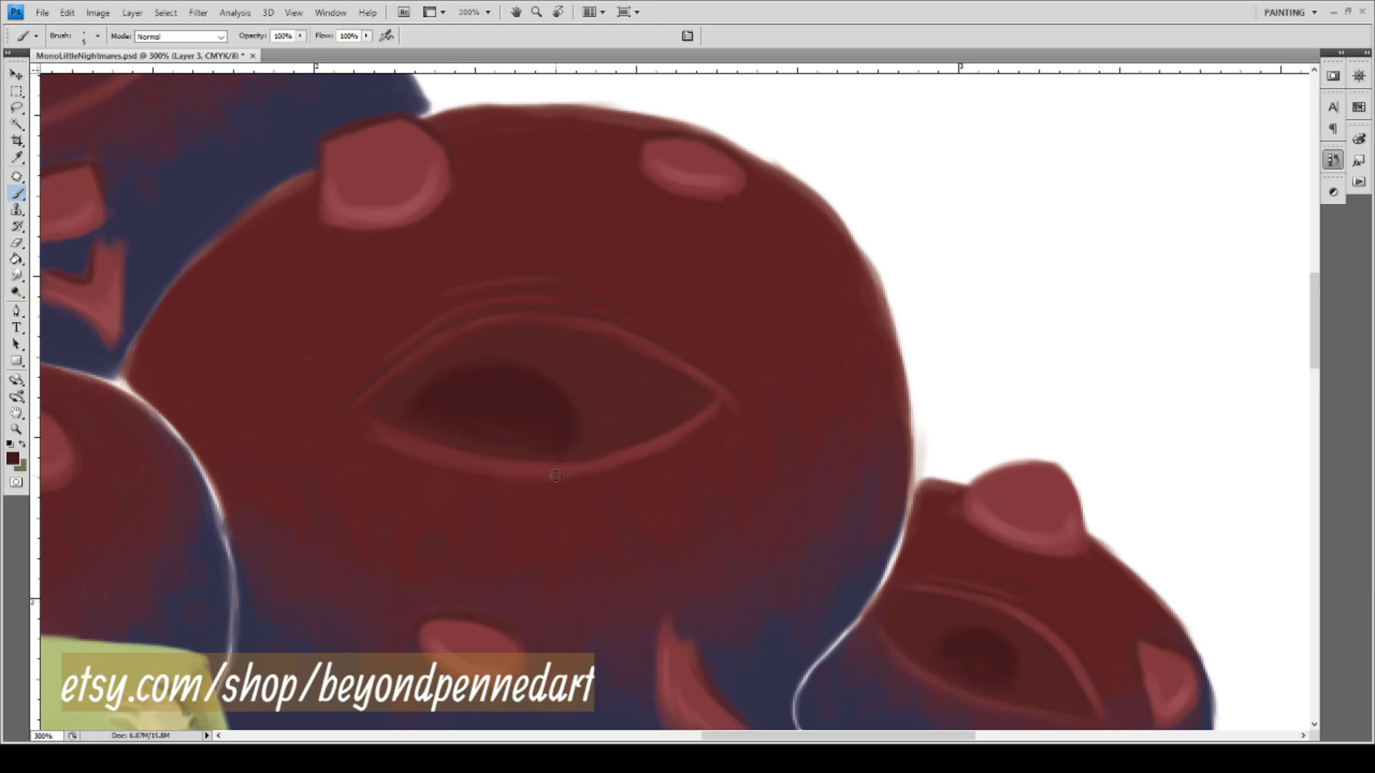
{"action": "key", "text": "ctrl+0"}
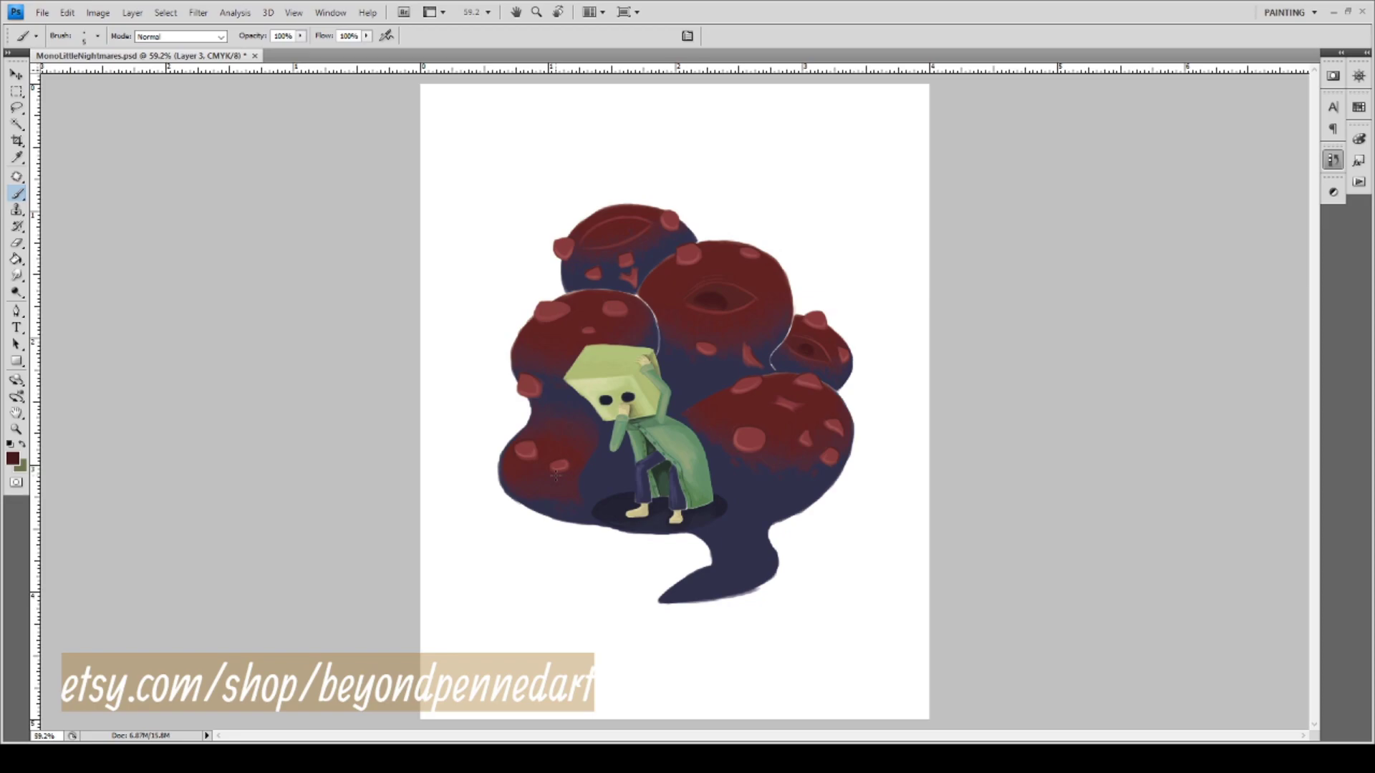
{"action": "key", "text": "ctrl+s"}
Sample a dark red and fill the inside of the top lobe's eye outline with it using the Brush.
{"action": "key", "text": "z"}
{"action": "left_click", "coordinate": [603, 277]}
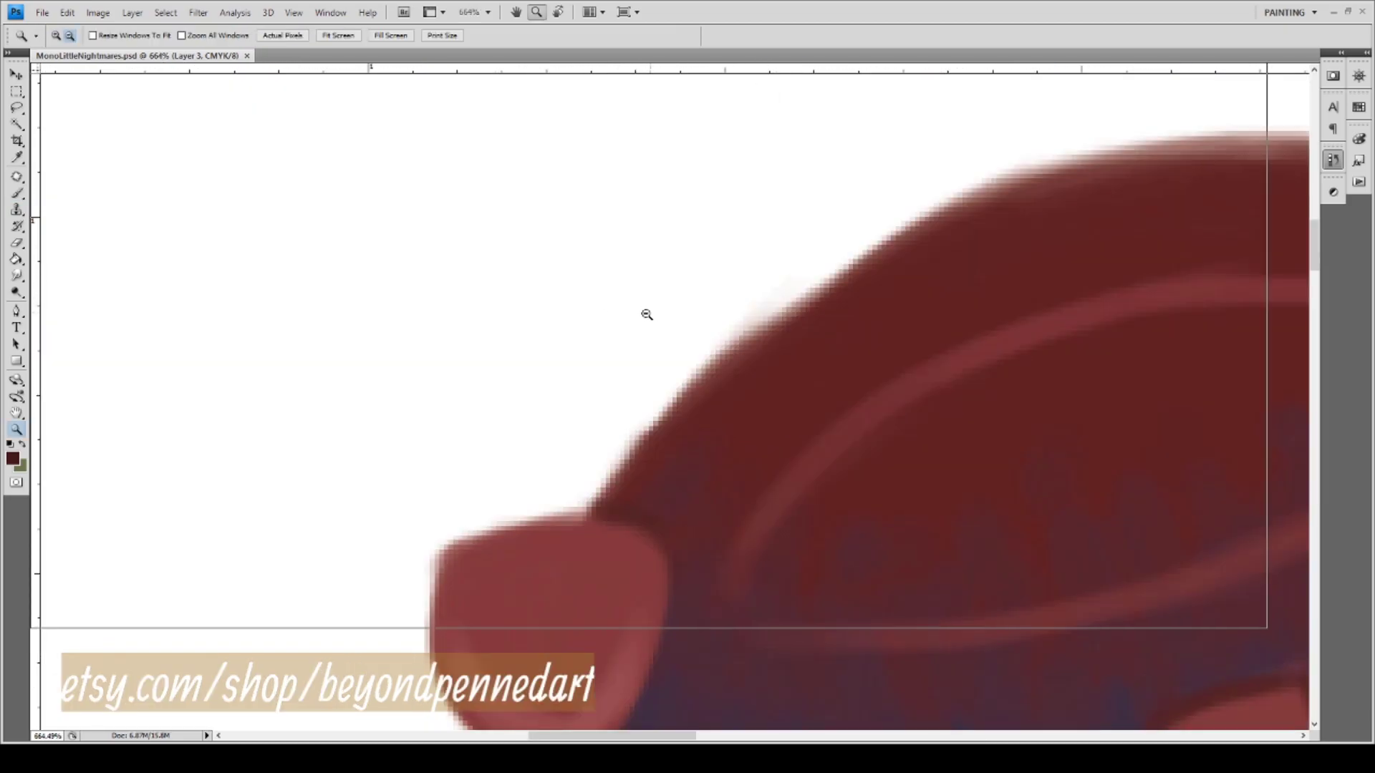
{"action": "left_click", "coordinate": [622, 319], "text": "alt"}
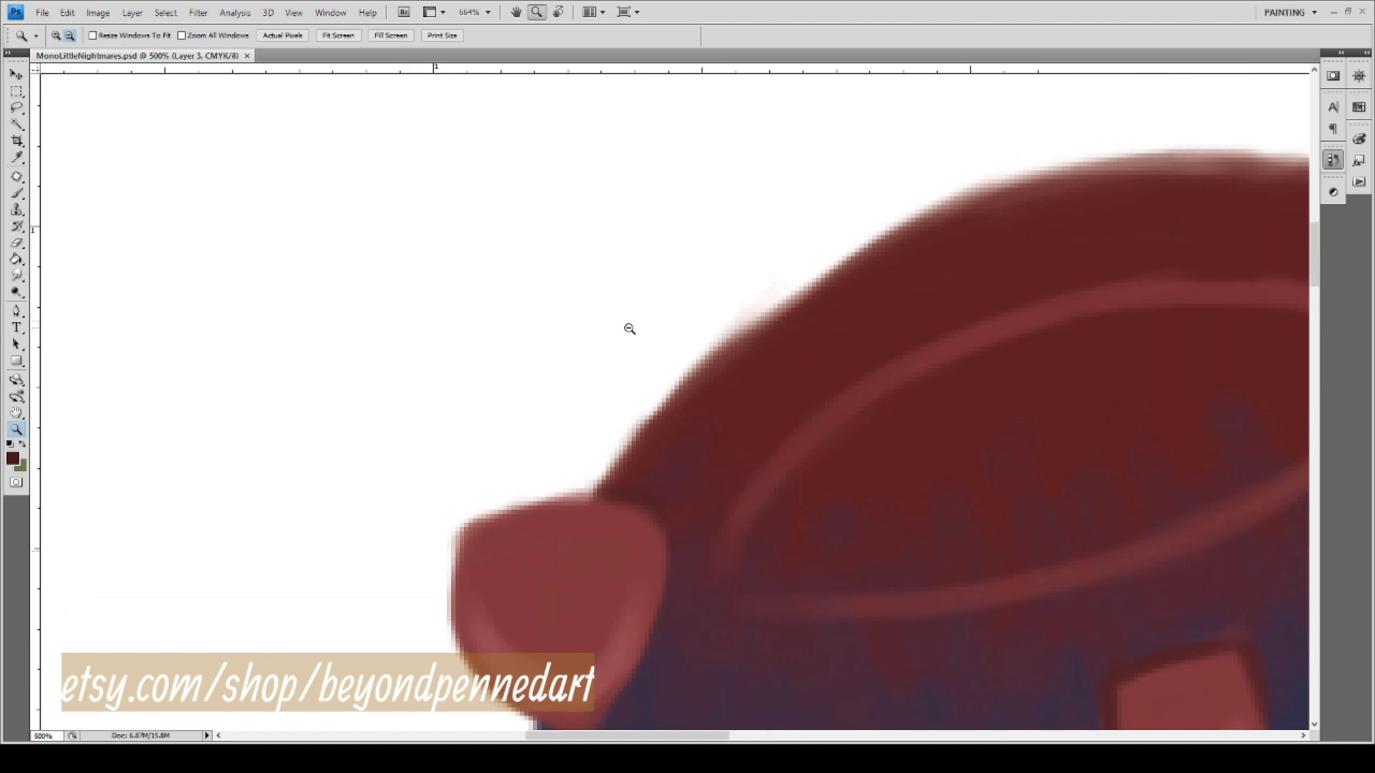
{"action": "left_click", "coordinate": [632, 331], "text": "alt"}
{"action": "left_click", "coordinate": [623, 329], "text": "alt"}
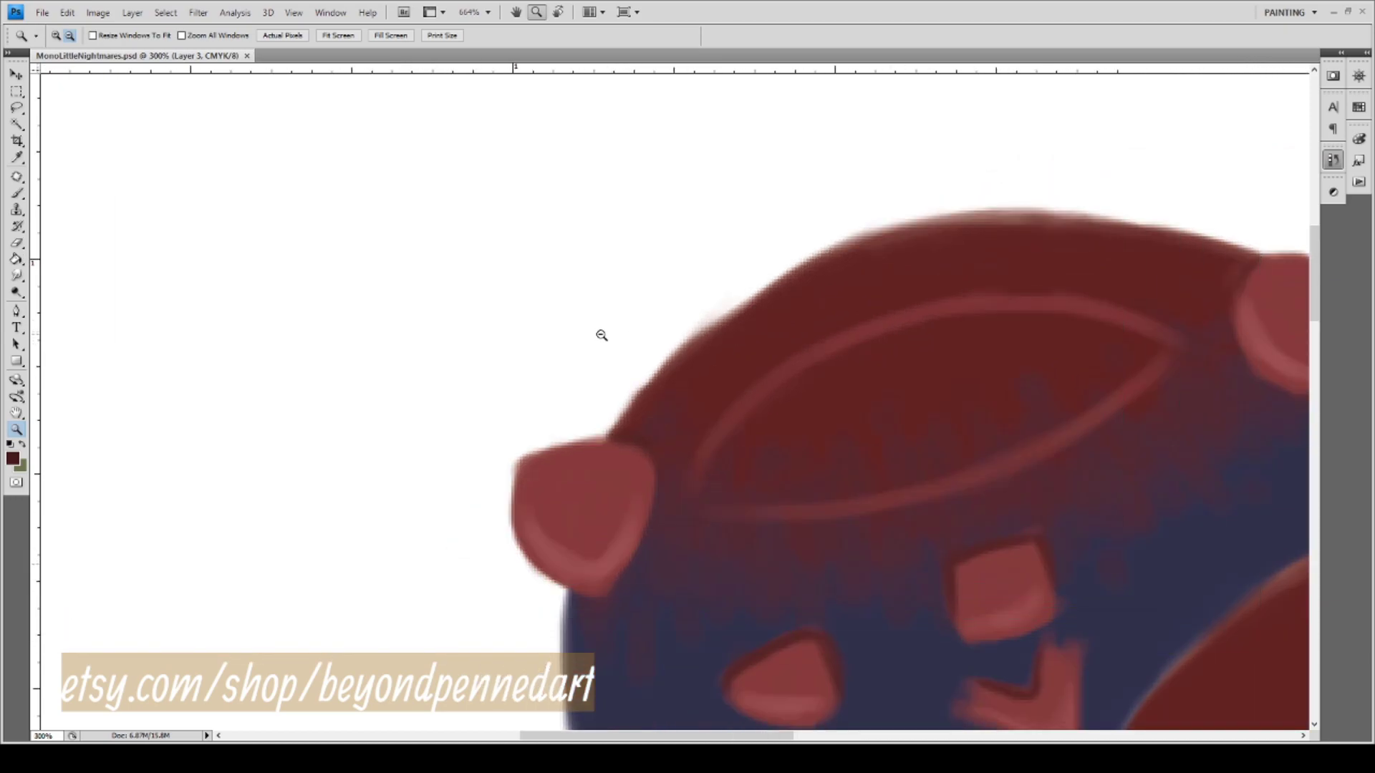
{"action": "left_click", "coordinate": [602, 335], "text": "alt"}
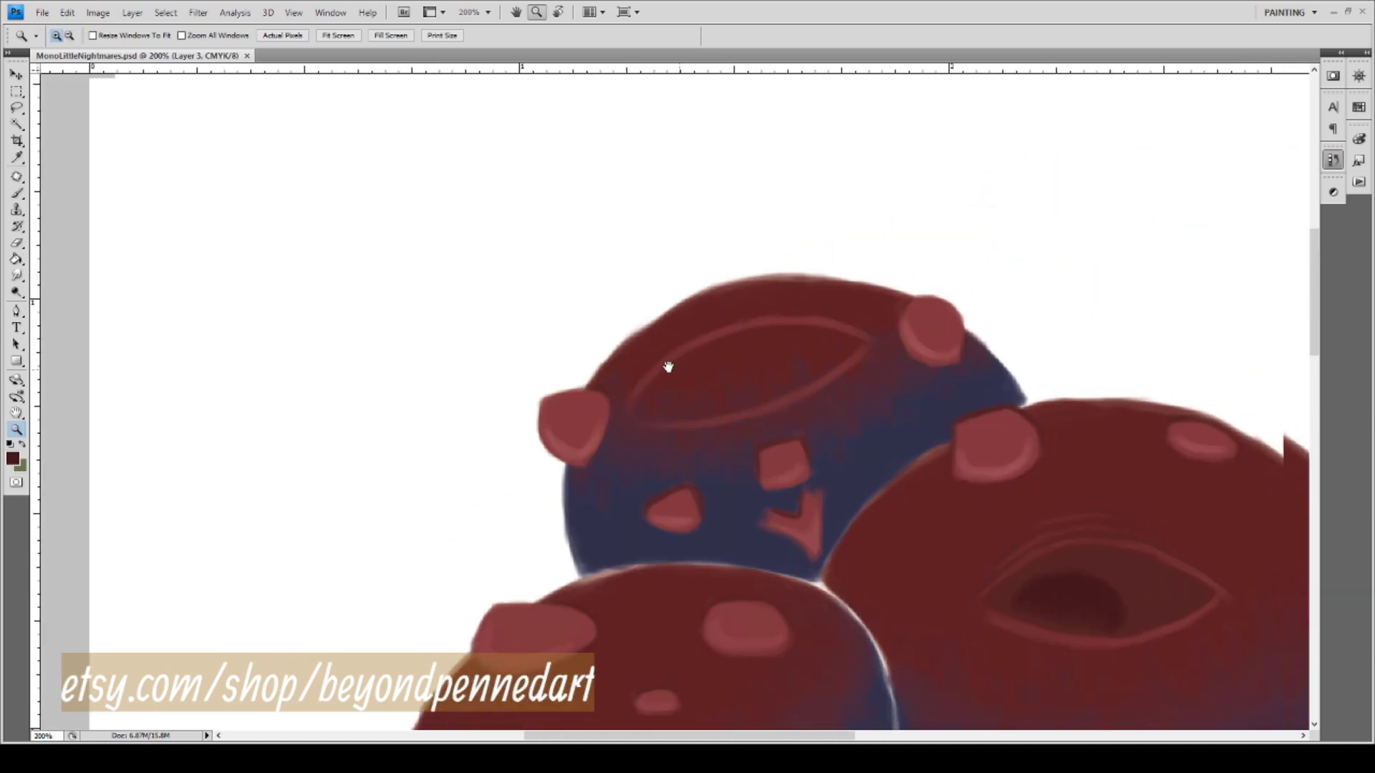
{"action": "left_click_drag", "start_coordinate": [668, 367], "coordinate": [546, 378]}
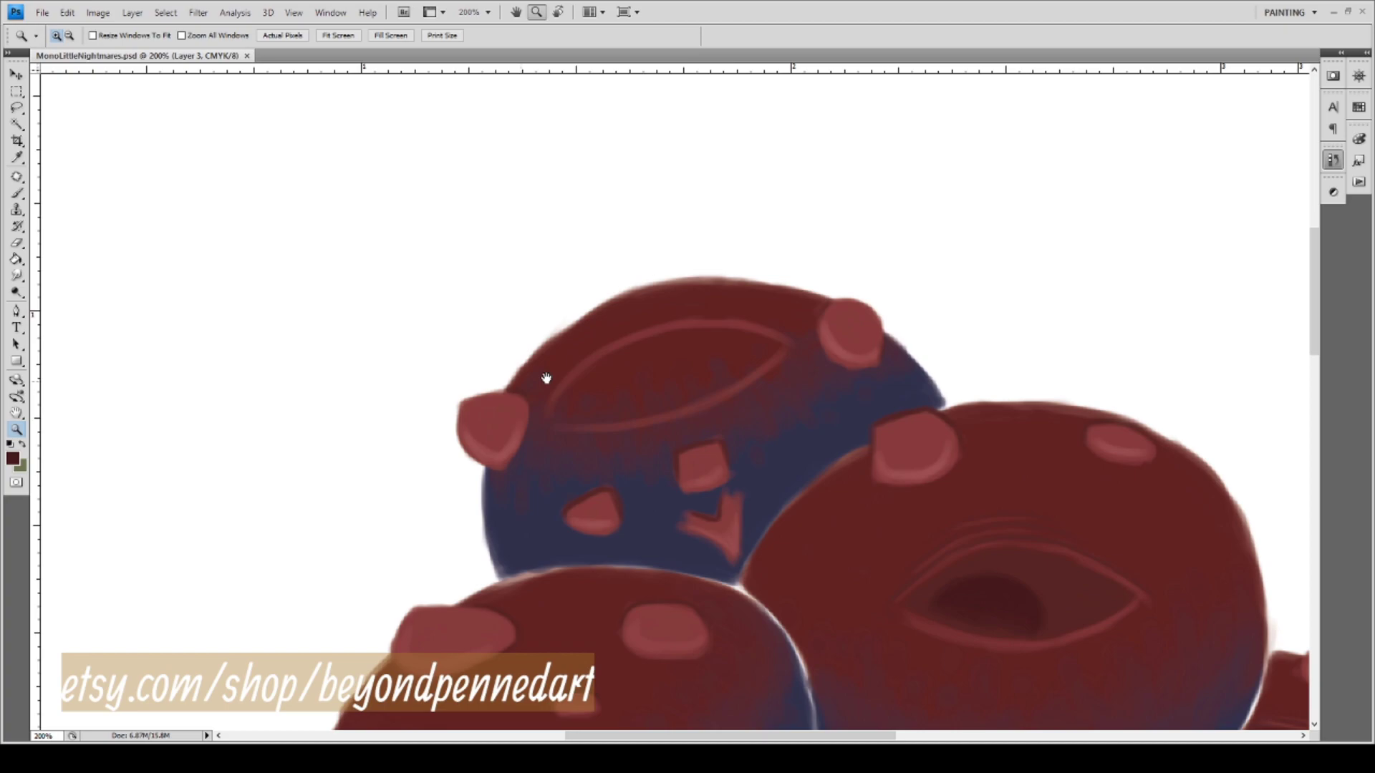
{"action": "key", "text": "i"}
{"action": "left_click", "coordinate": [506, 503]}
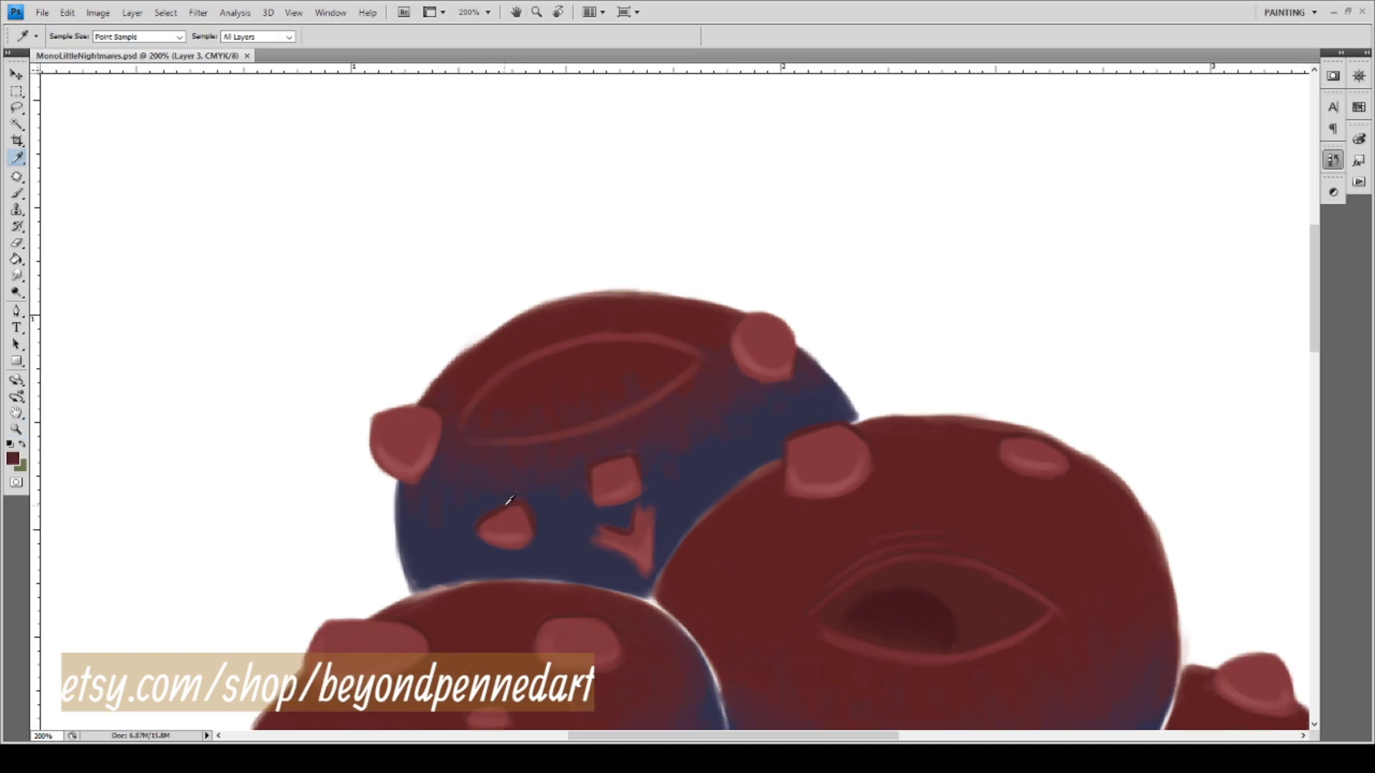
{"action": "key", "text": "b"}
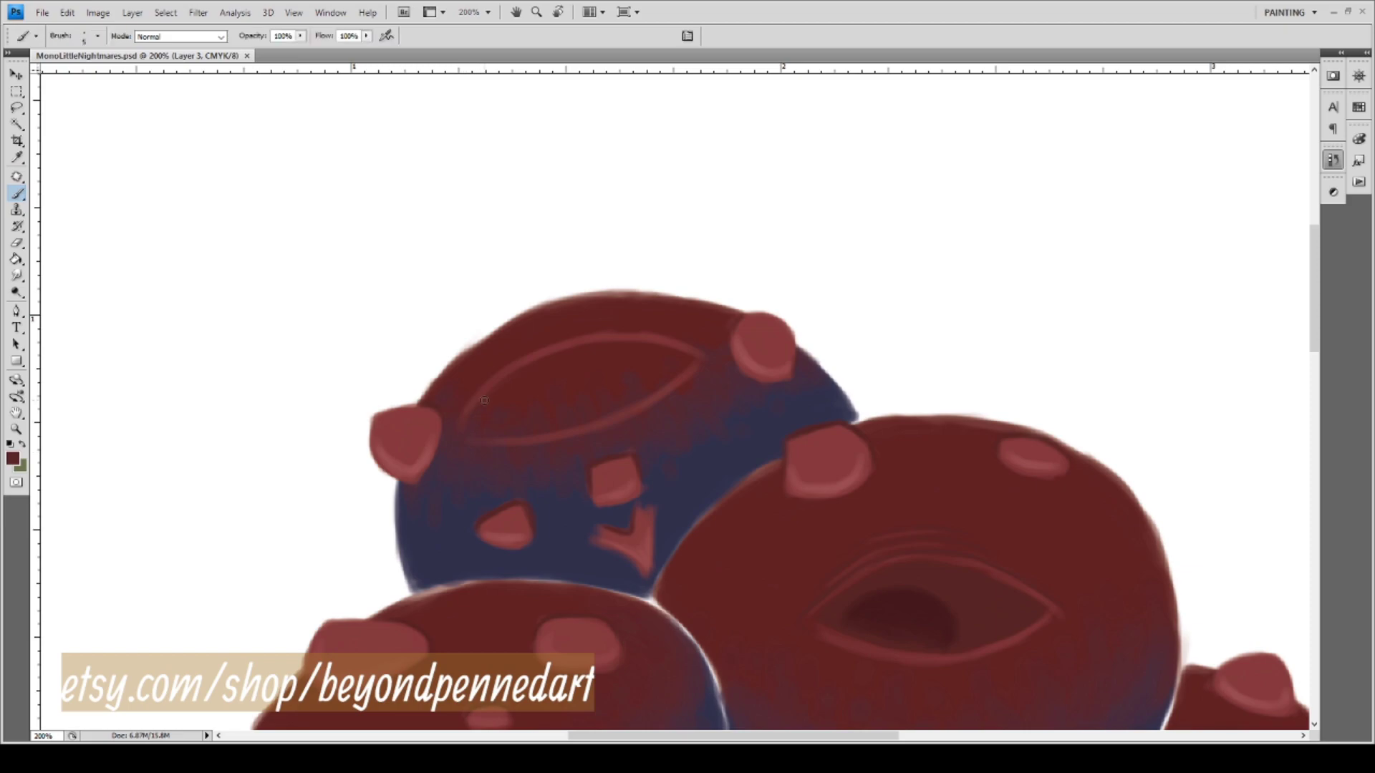
{"action": "key", "text": "bracketleft"}
{"action": "left_click_drag", "start_coordinate": [470, 421], "coordinate": [504, 394]}
Sample the central eye's pupil colour, outline and fill a rounded pupil in the top lobe's eye, and save the document.
{"action": "left_click_drag", "start_coordinate": [827, 558], "coordinate": [744, 517]}
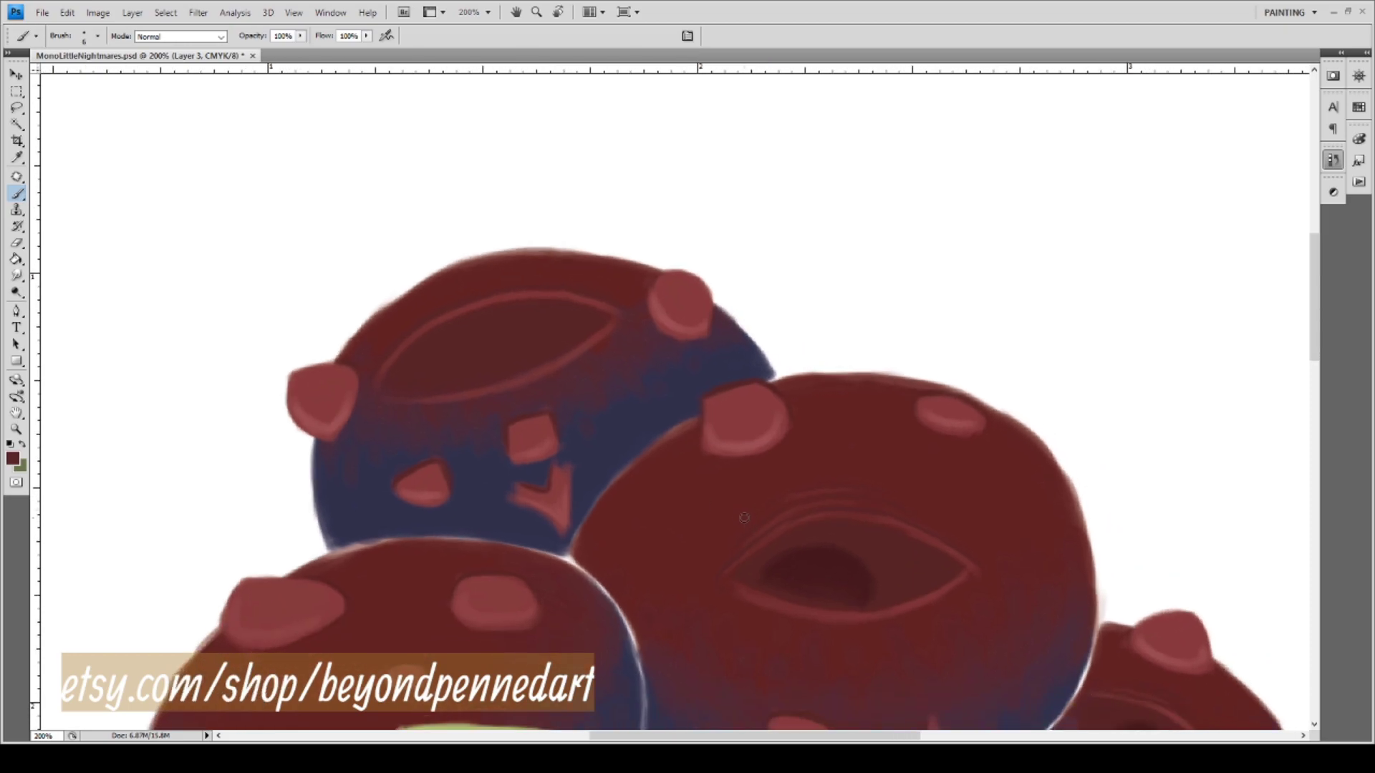
{"action": "key", "text": "i"}
{"action": "left_click", "coordinate": [843, 557]}
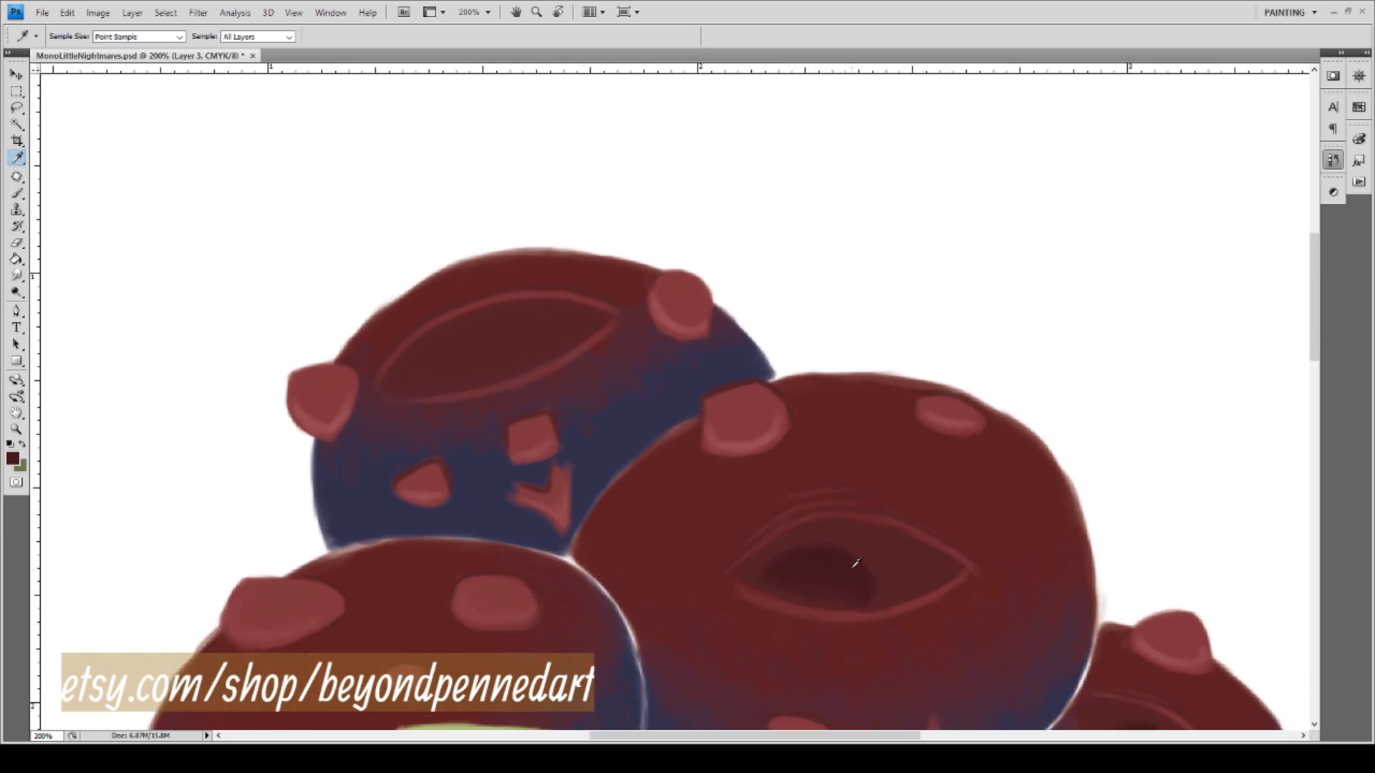
{"action": "key", "text": "b"}
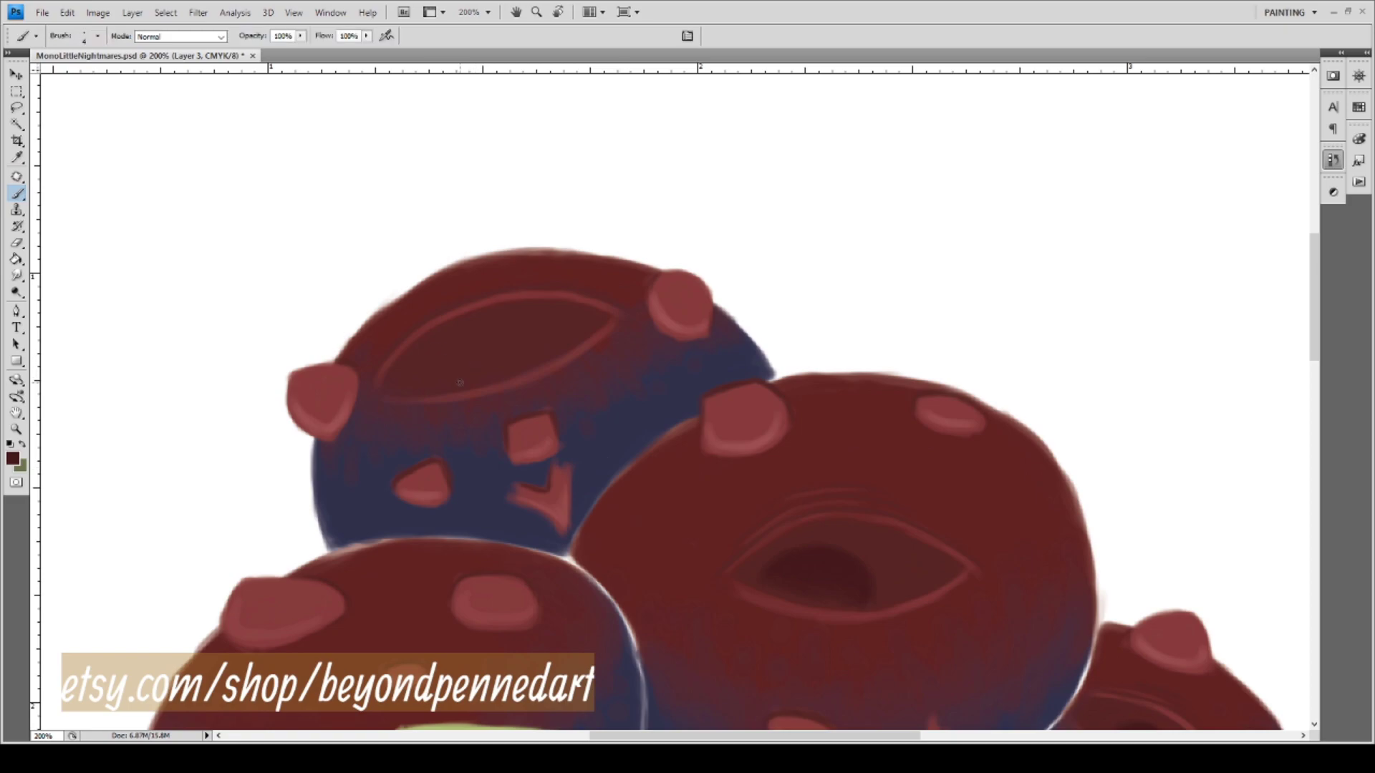
{"action": "mouse_move", "coordinate": [697, 527]}
{"action": "left_mouse_down"}
{"action": "mouse_move", "coordinate": [666, 387]}
{"action": "mouse_move", "coordinate": [650, 423]}
{"action": "left_mouse_up"}
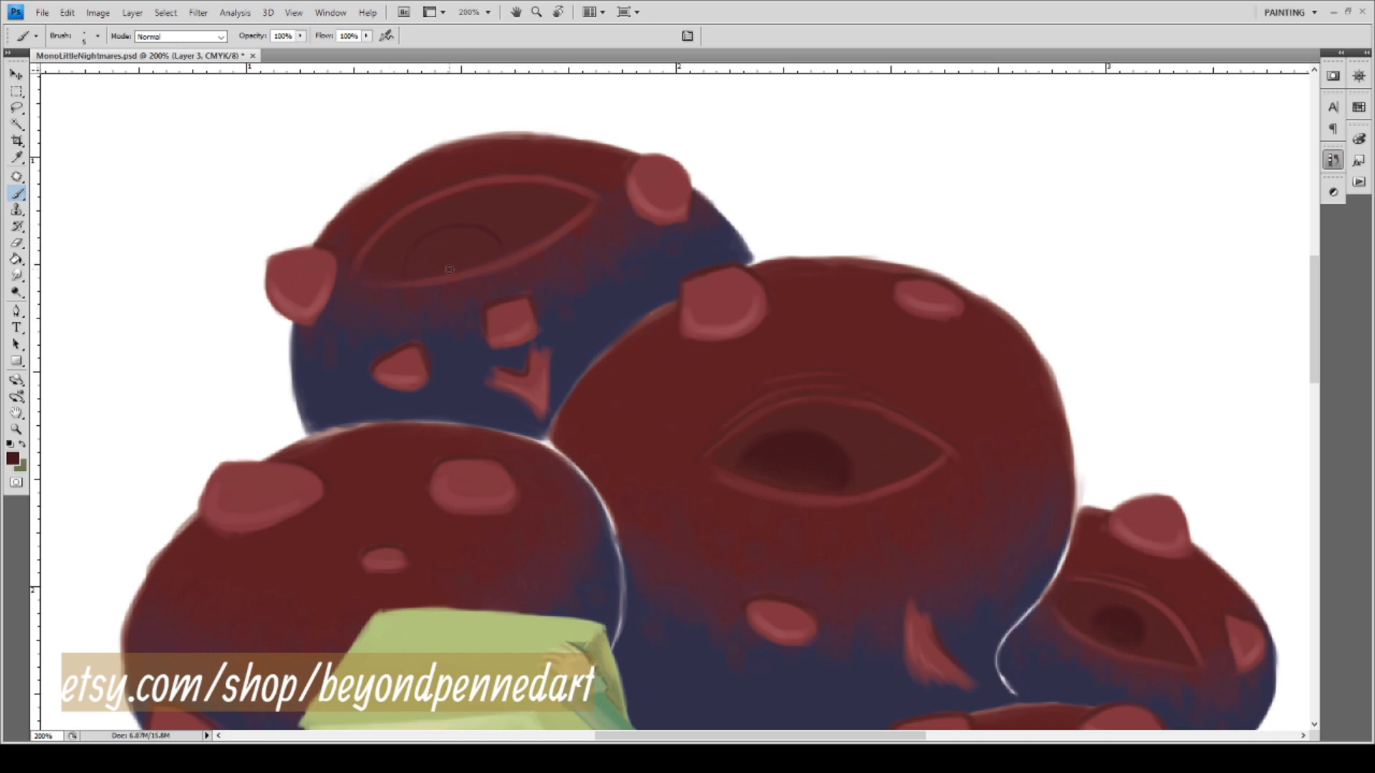
{"action": "left_click_drag", "start_coordinate": [482, 239], "coordinate": [431, 249]}
{"action": "mouse_move", "coordinate": [431, 254]}
{"action": "left_mouse_down"}
{"action": "mouse_move", "coordinate": [484, 250]}
{"action": "mouse_move", "coordinate": [470, 241]}
{"action": "mouse_move", "coordinate": [489, 252]}
{"action": "mouse_move", "coordinate": [423, 265]}
{"action": "mouse_move", "coordinate": [480, 256]}
{"action": "mouse_move", "coordinate": [437, 234]}
{"action": "mouse_move", "coordinate": [459, 229]}
{"action": "mouse_move", "coordinate": [469, 232]}
{"action": "mouse_move", "coordinate": [429, 249]}
{"action": "mouse_move", "coordinate": [489, 243]}
{"action": "mouse_move", "coordinate": [414, 252]}
{"action": "mouse_move", "coordinate": [413, 270]}
{"action": "mouse_move", "coordinate": [488, 245]}
{"action": "mouse_move", "coordinate": [428, 241]}
{"action": "mouse_move", "coordinate": [477, 242]}
{"action": "left_mouse_up"}
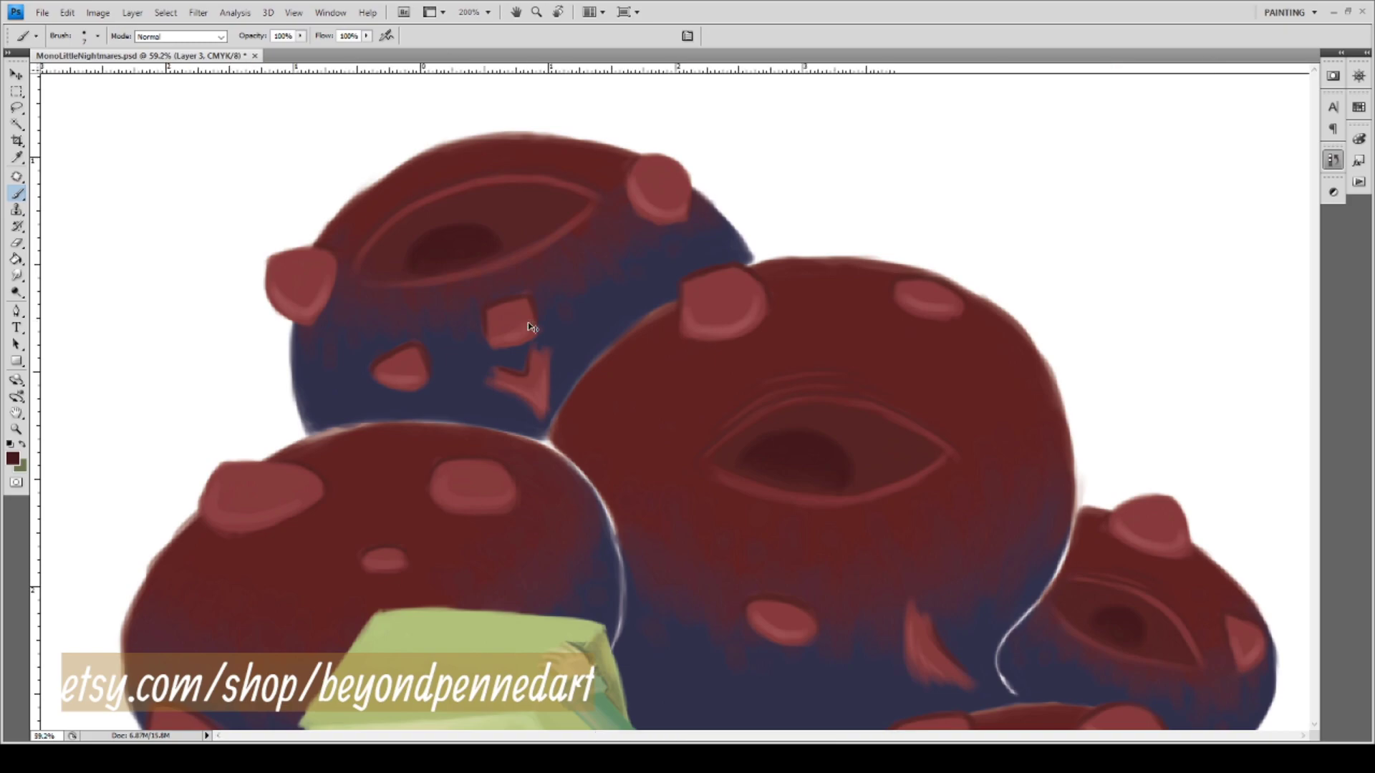
{"action": "key", "text": "ctrl+0"}
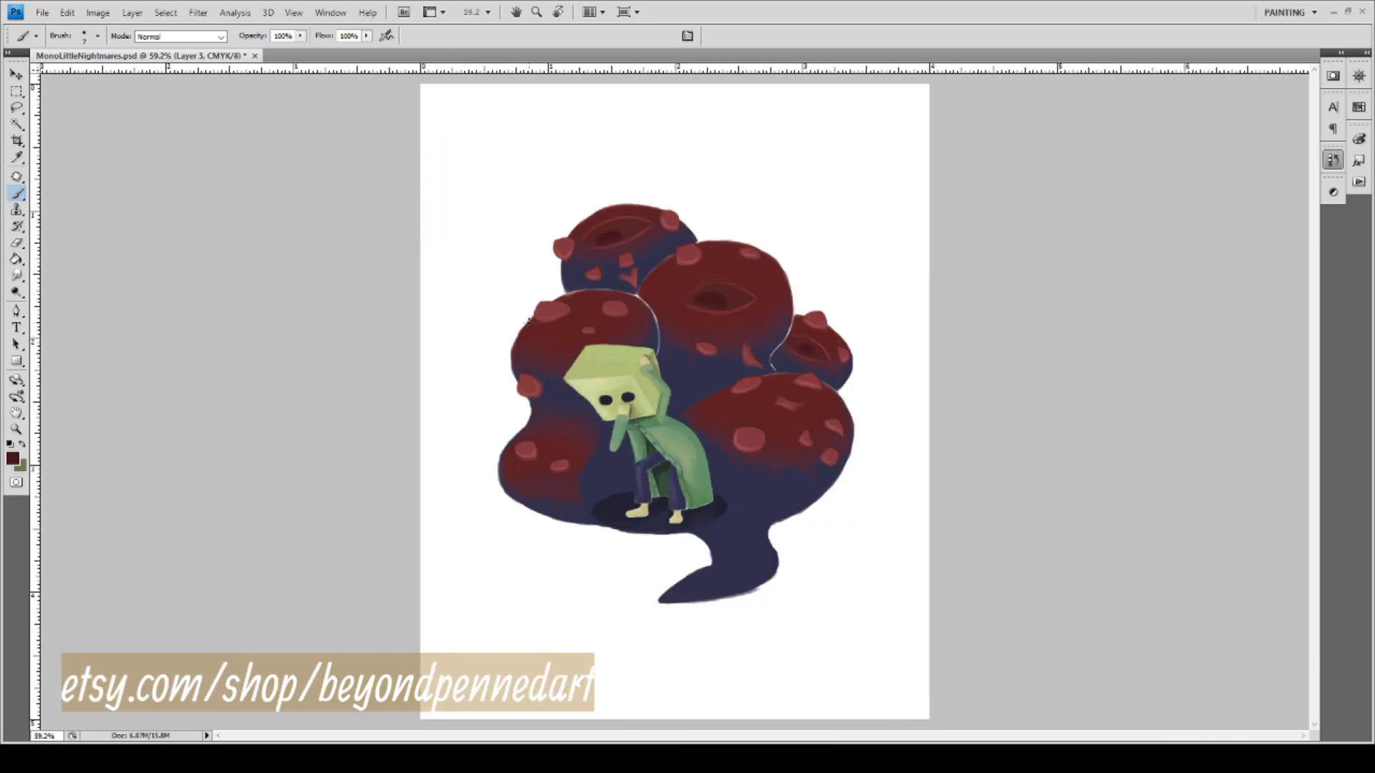
{"action": "key", "text": "ctrl+s"}
Patch out the V-shaped spot on the top lobe's navy area with the Patch tool and clear the selection.
{"action": "left_click", "coordinate": [18, 178]}
{"action": "key", "text": "z"}
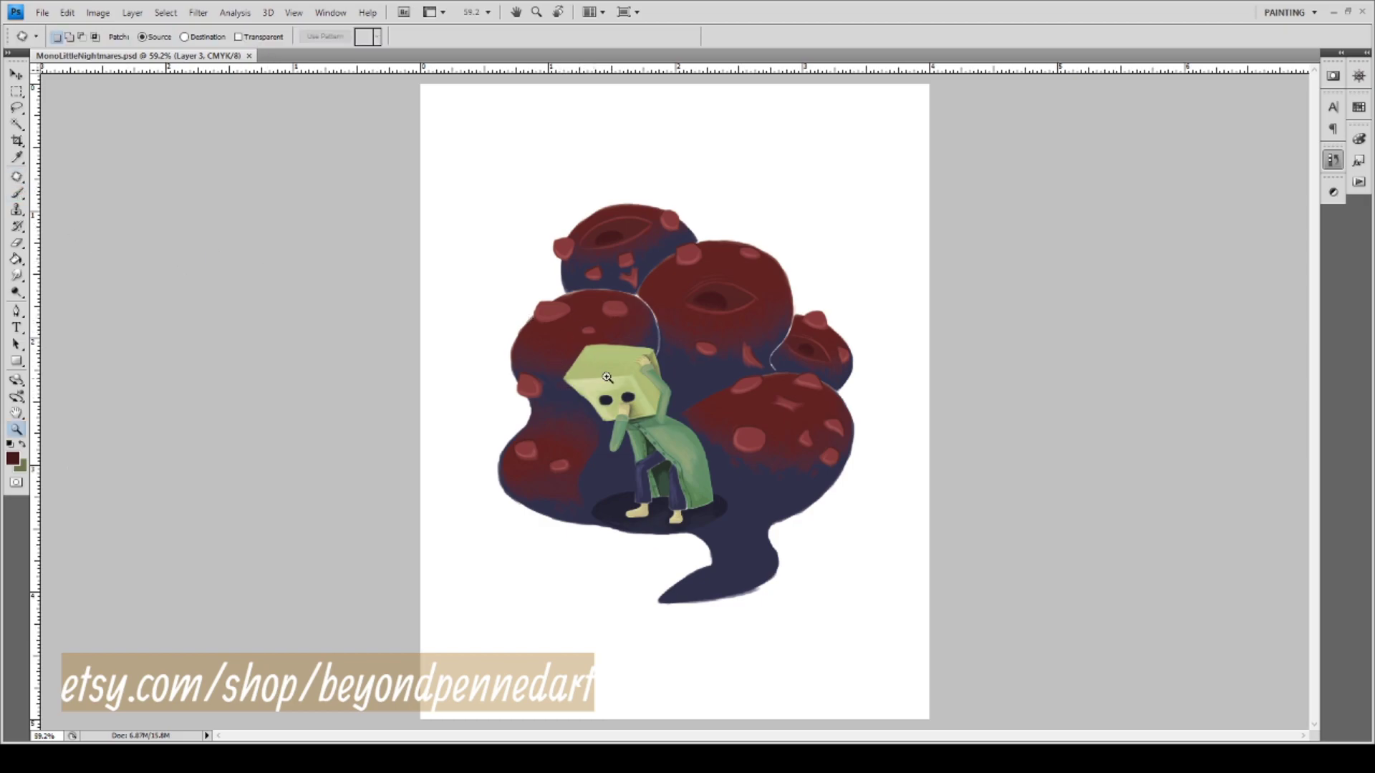
{"action": "left_click_drag", "start_coordinate": [573, 241], "coordinate": [762, 371]}
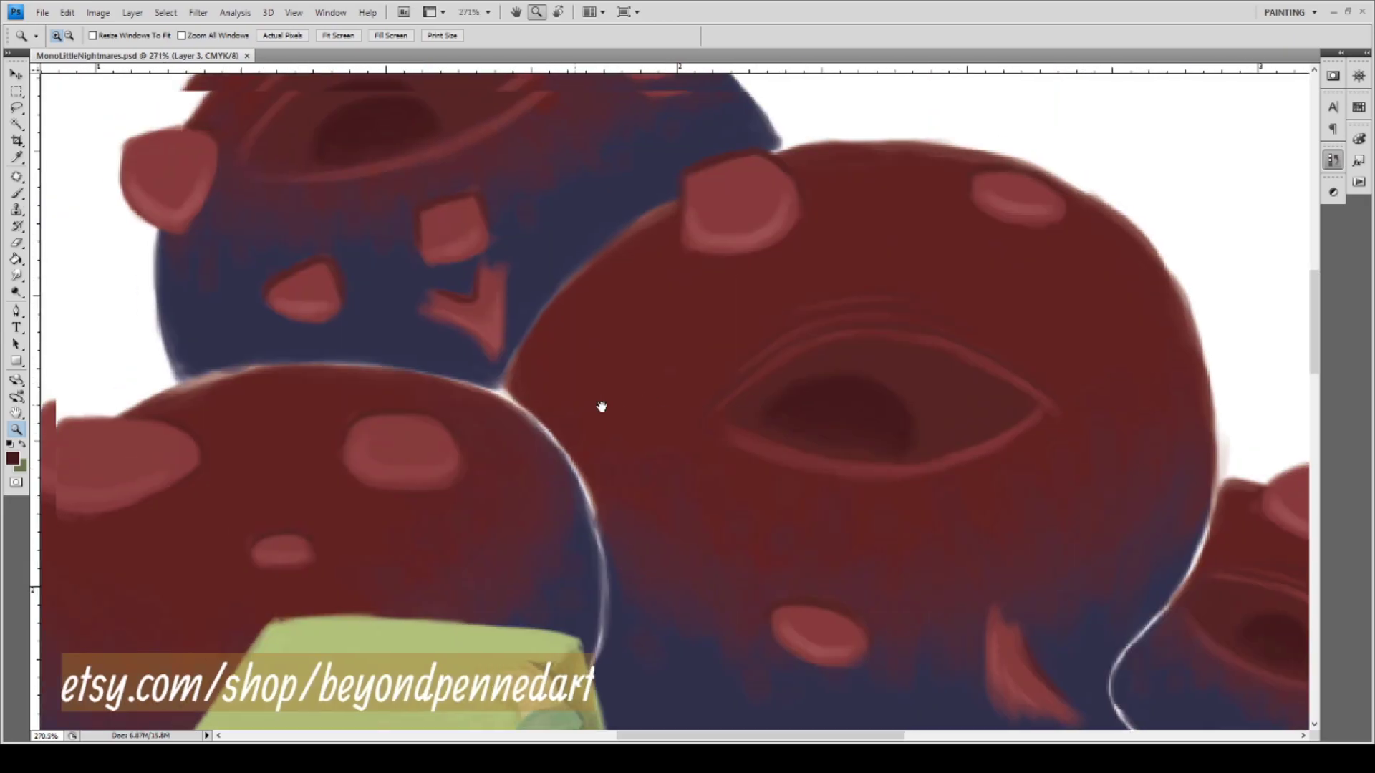
{"action": "left_click_drag", "start_coordinate": [599, 405], "coordinate": [694, 427]}
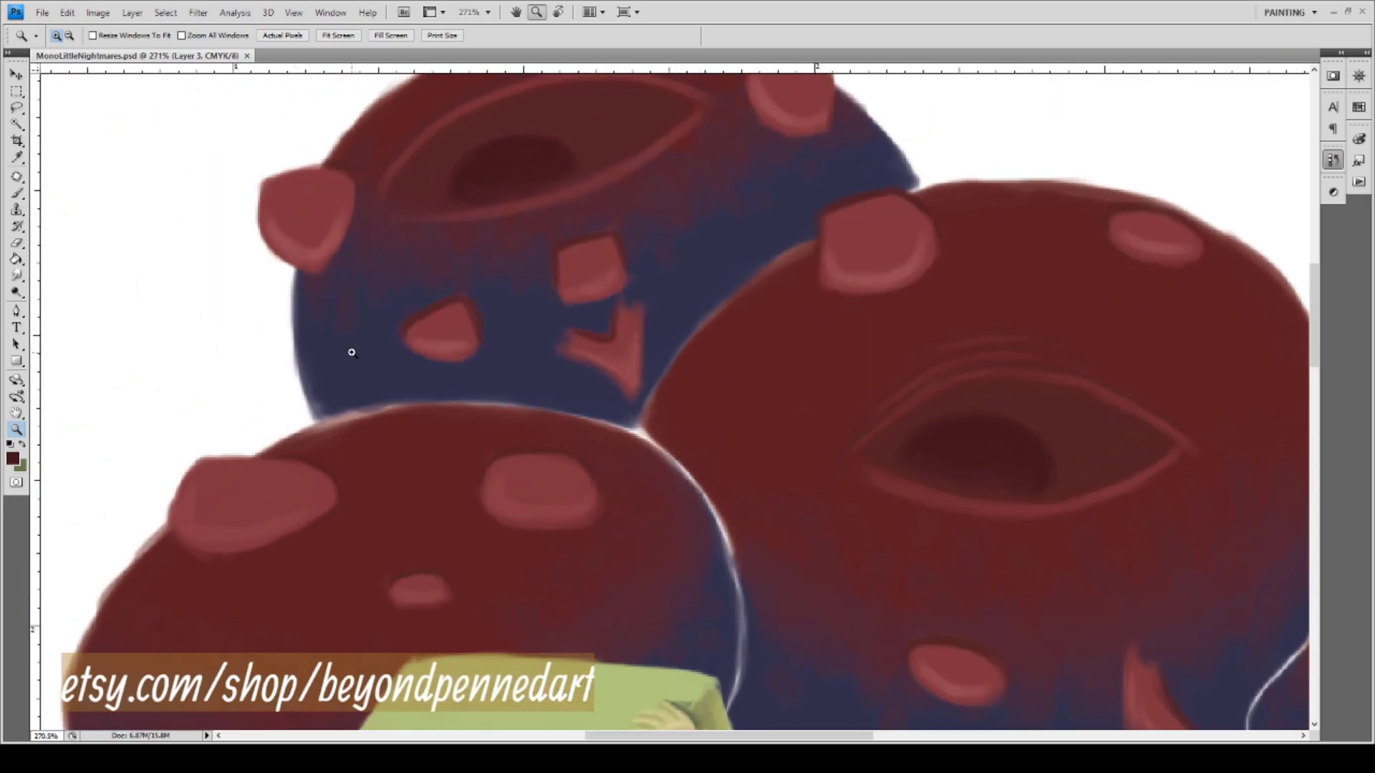
{"action": "key", "text": "j"}
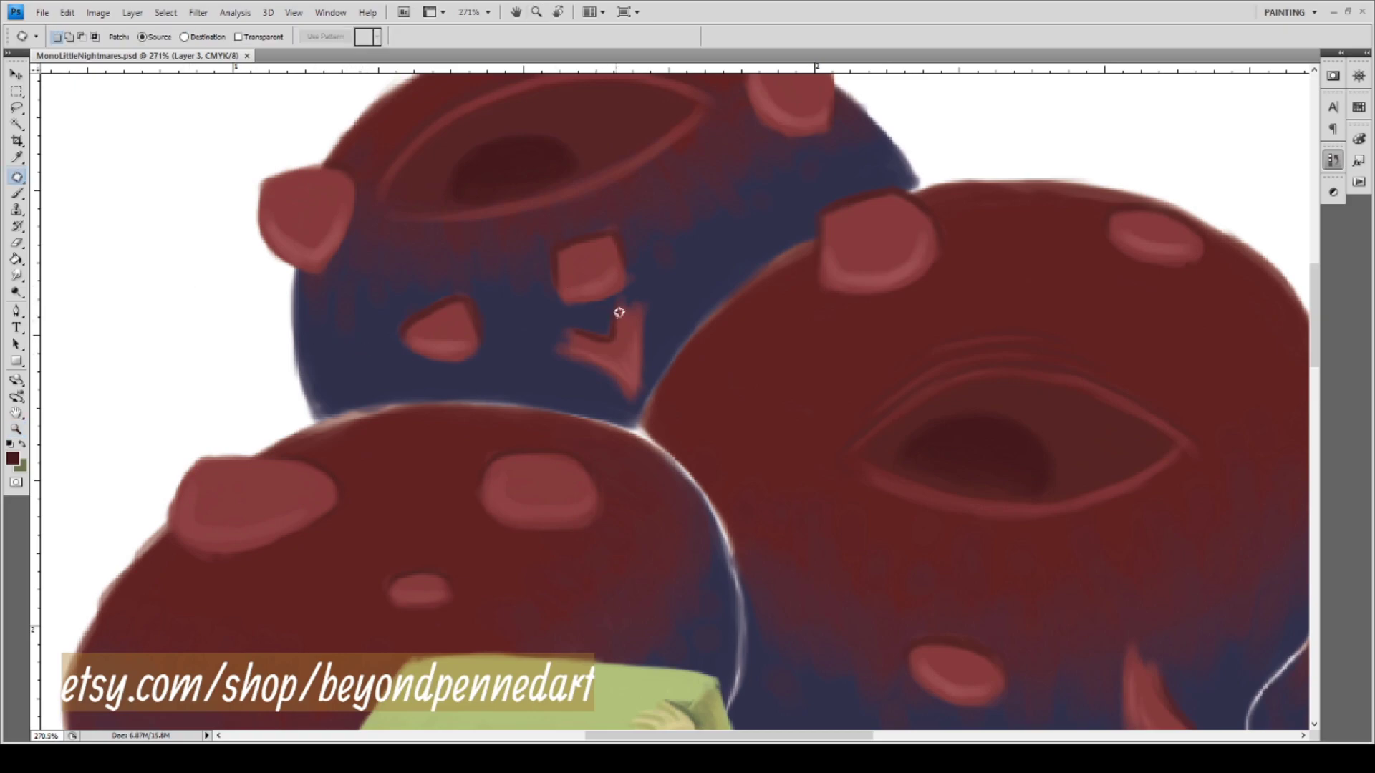
{"action": "mouse_move", "coordinate": [653, 334]}
{"action": "left_mouse_down"}
{"action": "mouse_move", "coordinate": [665, 288]}
{"action": "mouse_move", "coordinate": [638, 284]}
{"action": "mouse_move", "coordinate": [543, 332]}
{"action": "mouse_move", "coordinate": [635, 402]}
{"action": "mouse_move", "coordinate": [664, 323]}
{"action": "mouse_move", "coordinate": [594, 371]}
{"action": "mouse_move", "coordinate": [406, 351]}
{"action": "mouse_move", "coordinate": [383, 395]}
{"action": "mouse_move", "coordinate": [716, 421]}
{"action": "mouse_move", "coordinate": [727, 444]}
{"action": "mouse_move", "coordinate": [681, 419]}
{"action": "mouse_move", "coordinate": [521, 405]}
{"action": "mouse_move", "coordinate": [511, 452]}
{"action": "mouse_move", "coordinate": [573, 530]}
{"action": "mouse_move", "coordinate": [557, 602]}
{"action": "left_mouse_up"}
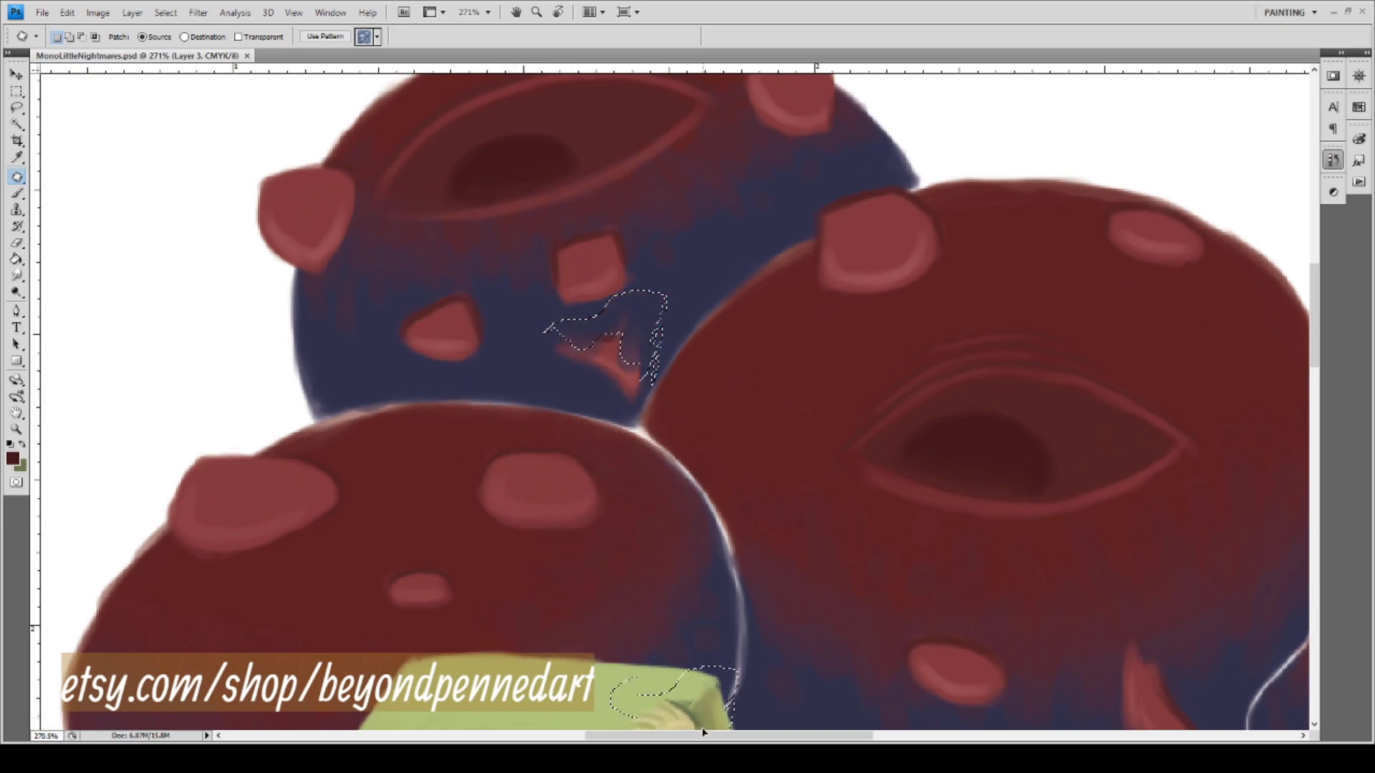
{"action": "scroll", "coordinate": [637, 291], "scroll_direction": "down", "scroll_amount": 3}
{"action": "scroll", "coordinate": [659, 227], "scroll_direction": "down", "scroll_amount": 2}
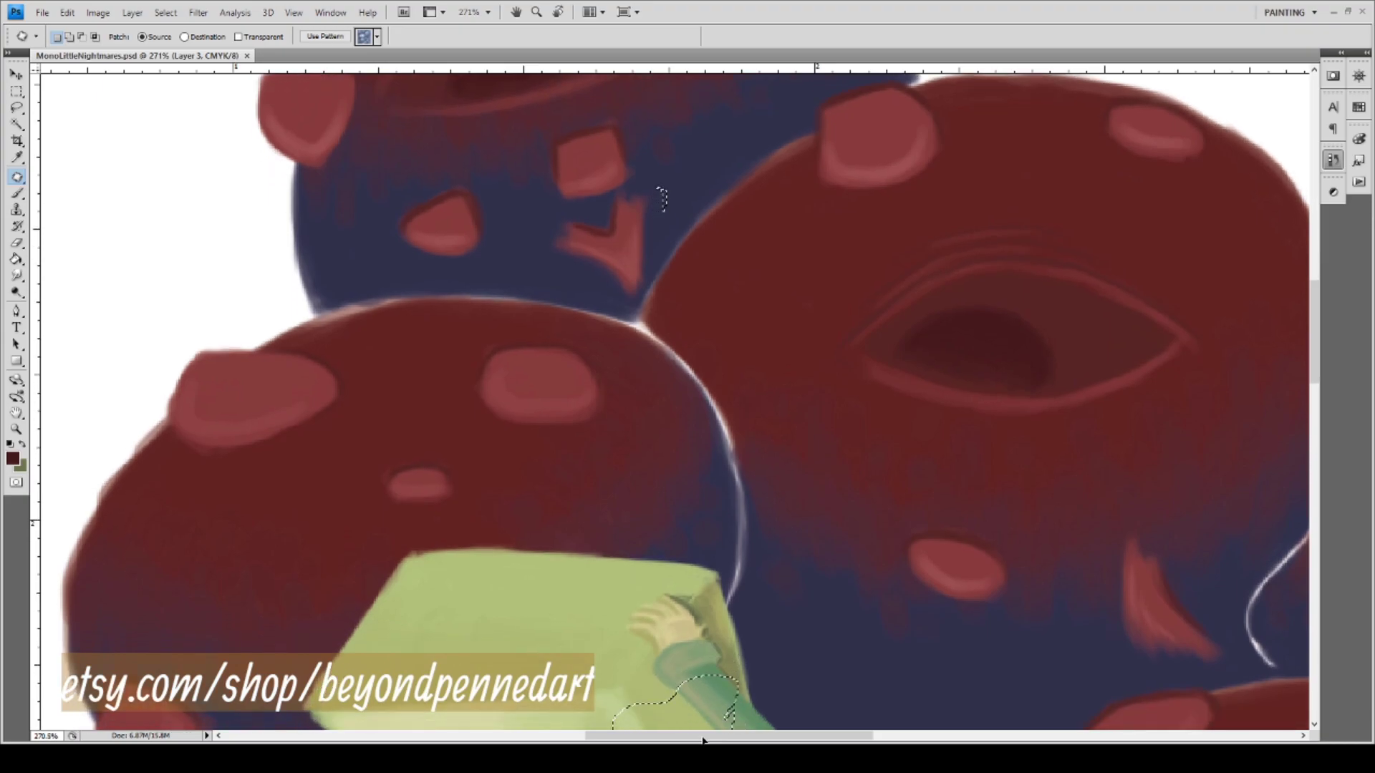
{"action": "scroll", "coordinate": [665, 187], "scroll_direction": "down", "scroll_amount": 1}
{"action": "mouse_move", "coordinate": [665, 172]}
{"action": "left_mouse_down"}
{"action": "mouse_move", "coordinate": [616, 276]}
{"action": "mouse_move", "coordinate": [663, 168]}
{"action": "left_mouse_up"}
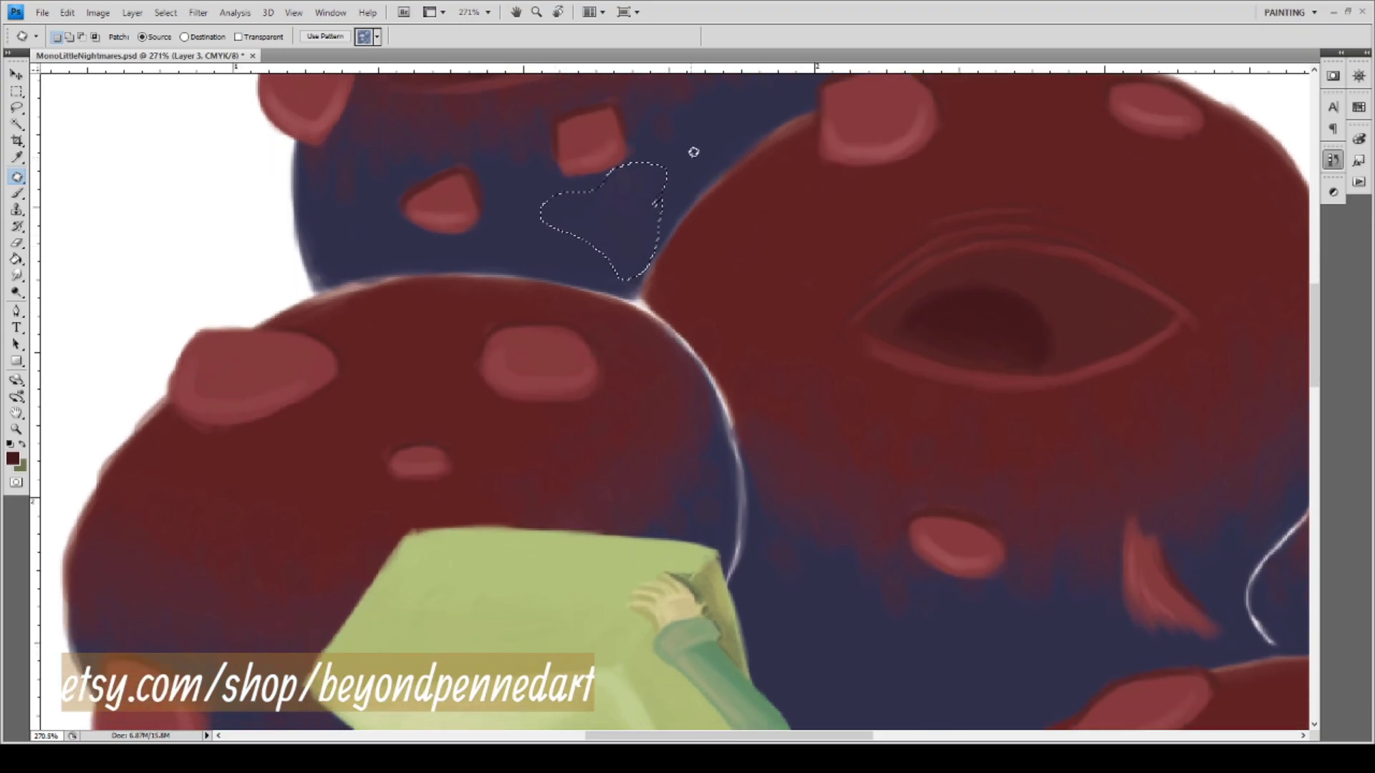
{"action": "key", "text": "ctrl+d"}
Patch out the pointed spot on the central lobe's lower edge using the navy area beside it, and deselect.
{"action": "mouse_move", "coordinate": [694, 497]}
{"action": "left_mouse_down"}
{"action": "mouse_move", "coordinate": [709, 493]}
{"action": "mouse_move", "coordinate": [324, 320]}
{"action": "left_mouse_up"}
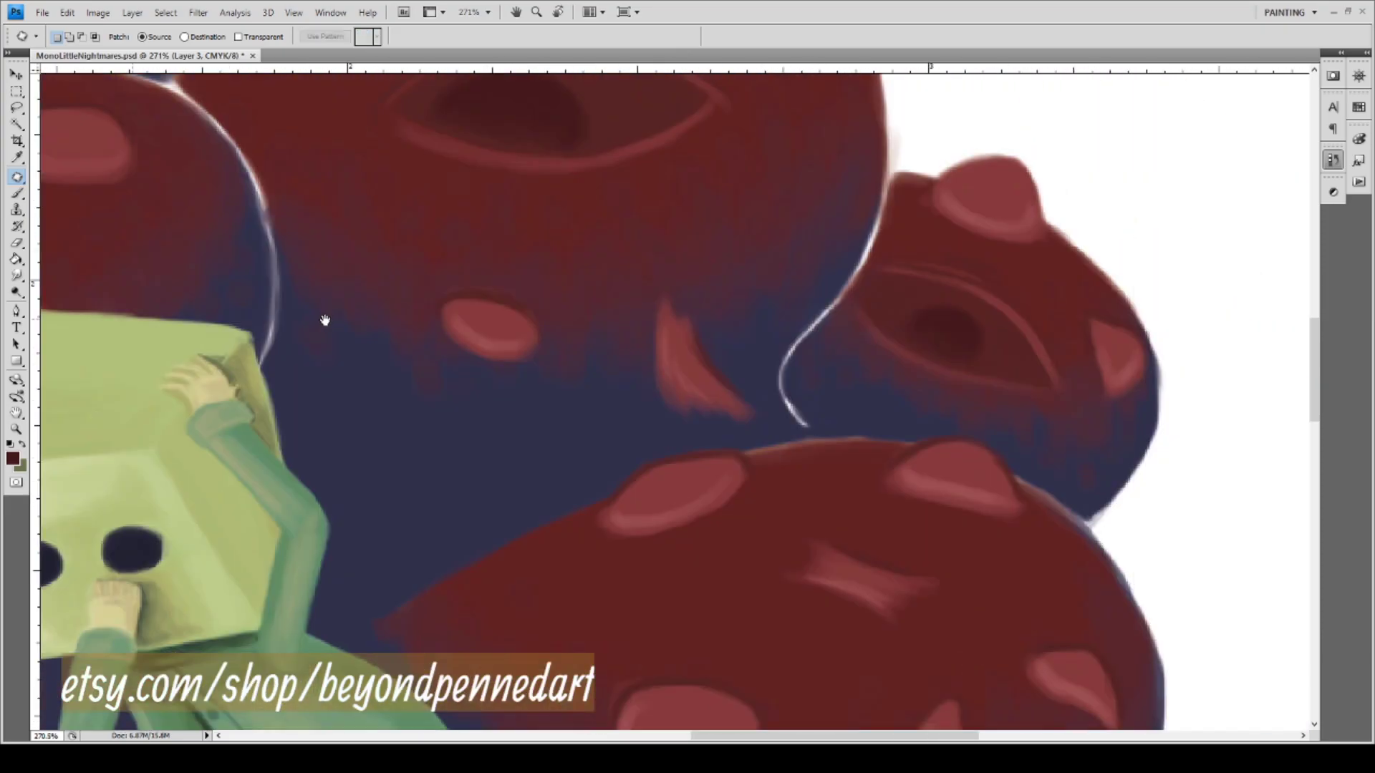
{"action": "mouse_move", "coordinate": [745, 378]}
{"action": "left_mouse_down"}
{"action": "mouse_move", "coordinate": [676, 277]}
{"action": "mouse_move", "coordinate": [637, 270]}
{"action": "mouse_move", "coordinate": [616, 307]}
{"action": "mouse_move", "coordinate": [625, 379]}
{"action": "mouse_move", "coordinate": [735, 417]}
{"action": "mouse_move", "coordinate": [754, 418]}
{"action": "mouse_move", "coordinate": [764, 396]}
{"action": "mouse_move", "coordinate": [673, 373]}
{"action": "mouse_move", "coordinate": [623, 398]}
{"action": "left_mouse_up"}
{"action": "left_click_drag", "start_coordinate": [691, 358], "coordinate": [368, 350]}
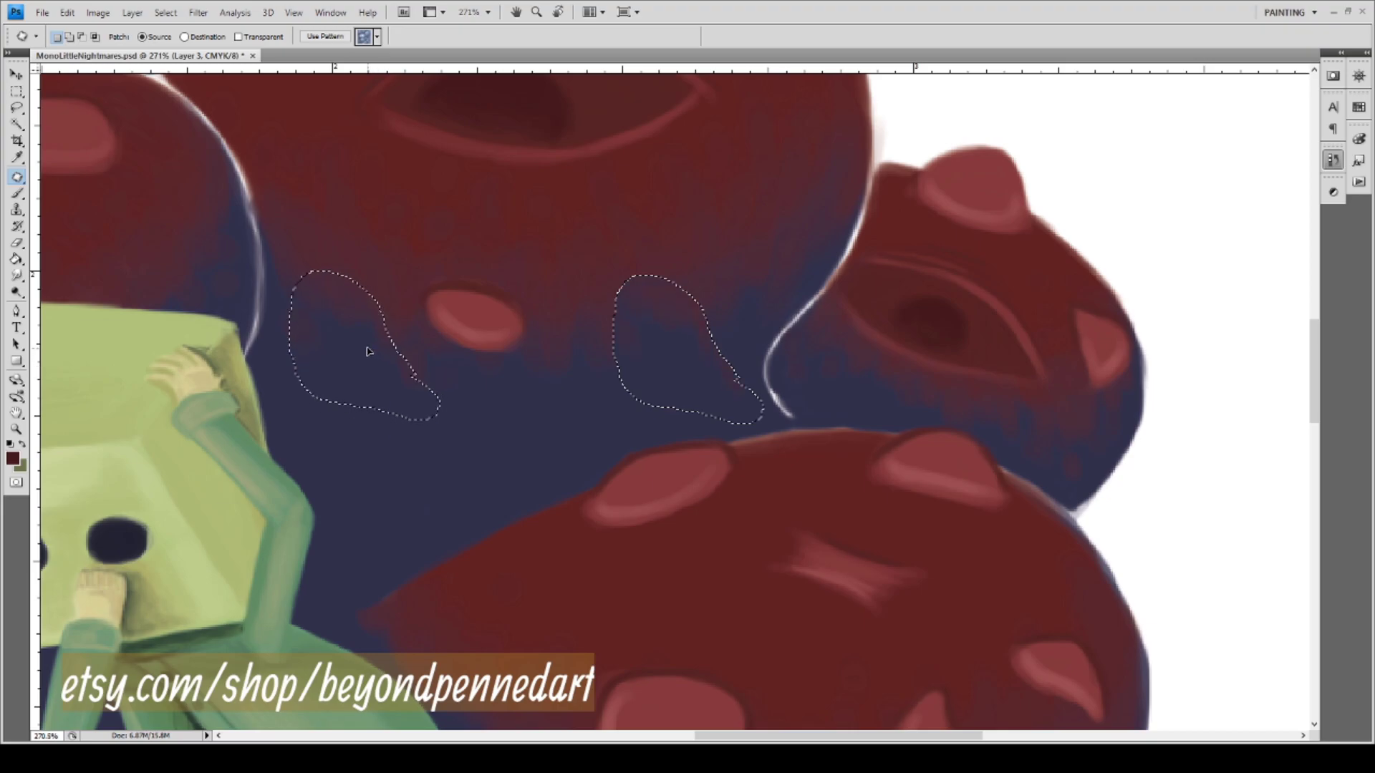
{"action": "left_click_drag", "start_coordinate": [368, 351], "coordinate": [368, 351]}
{"action": "key", "text": "ctrl+d"}
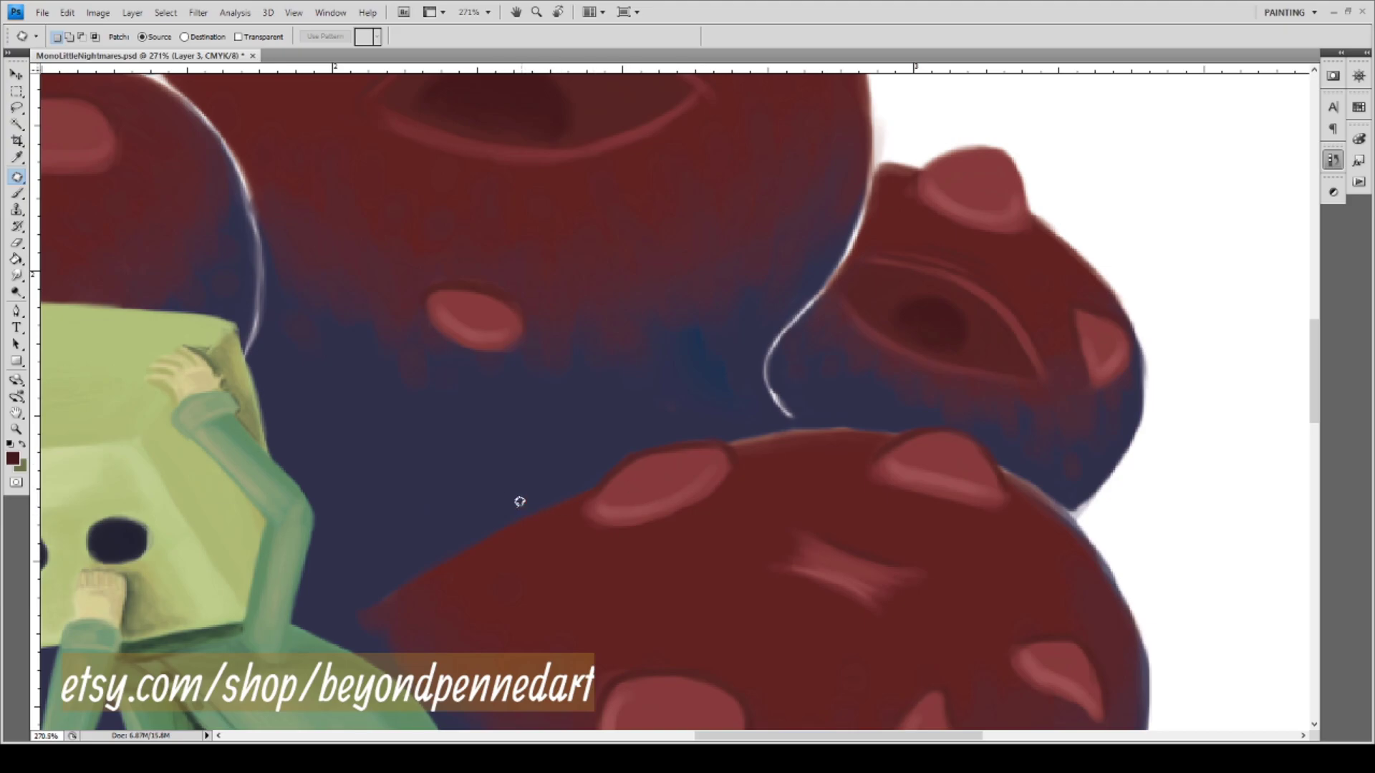
Patch out the pinched, star-like spot near the top of the large right lobe, deselect, and show the whole canvas.
{"action": "left_click_drag", "start_coordinate": [520, 502], "coordinate": [387, 239]}
{"action": "mouse_move", "coordinate": [578, 299]}
{"action": "left_mouse_down"}
{"action": "mouse_move", "coordinate": [738, 344]}
{"action": "mouse_move", "coordinate": [782, 313]}
{"action": "mouse_move", "coordinate": [762, 266]}
{"action": "mouse_move", "coordinate": [640, 230]}
{"action": "mouse_move", "coordinate": [584, 240]}
{"action": "mouse_move", "coordinate": [558, 279]}
{"action": "mouse_move", "coordinate": [623, 288]}
{"action": "mouse_move", "coordinate": [499, 327]}
{"action": "left_mouse_up"}
{"action": "key", "text": "ctrl+d"}
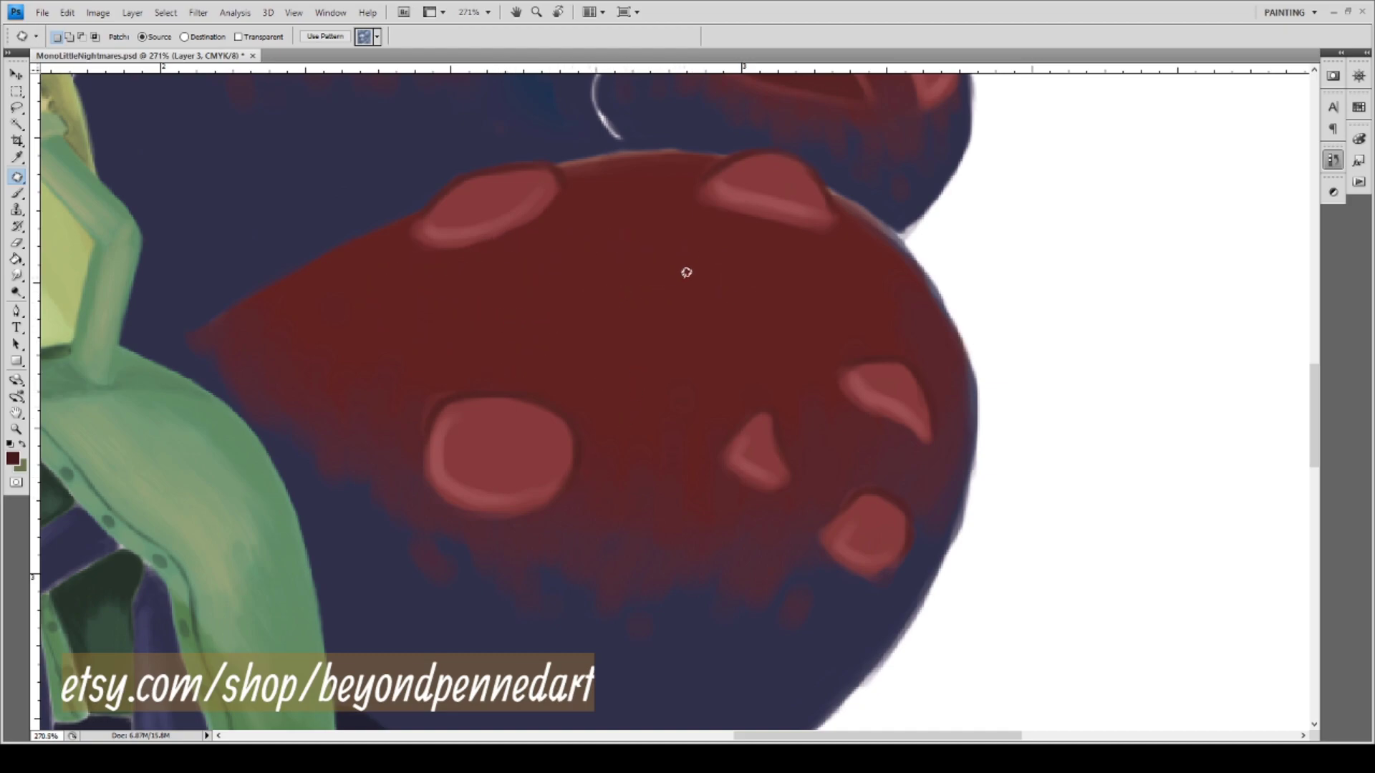
{"action": "key", "text": "ctrl+0"}
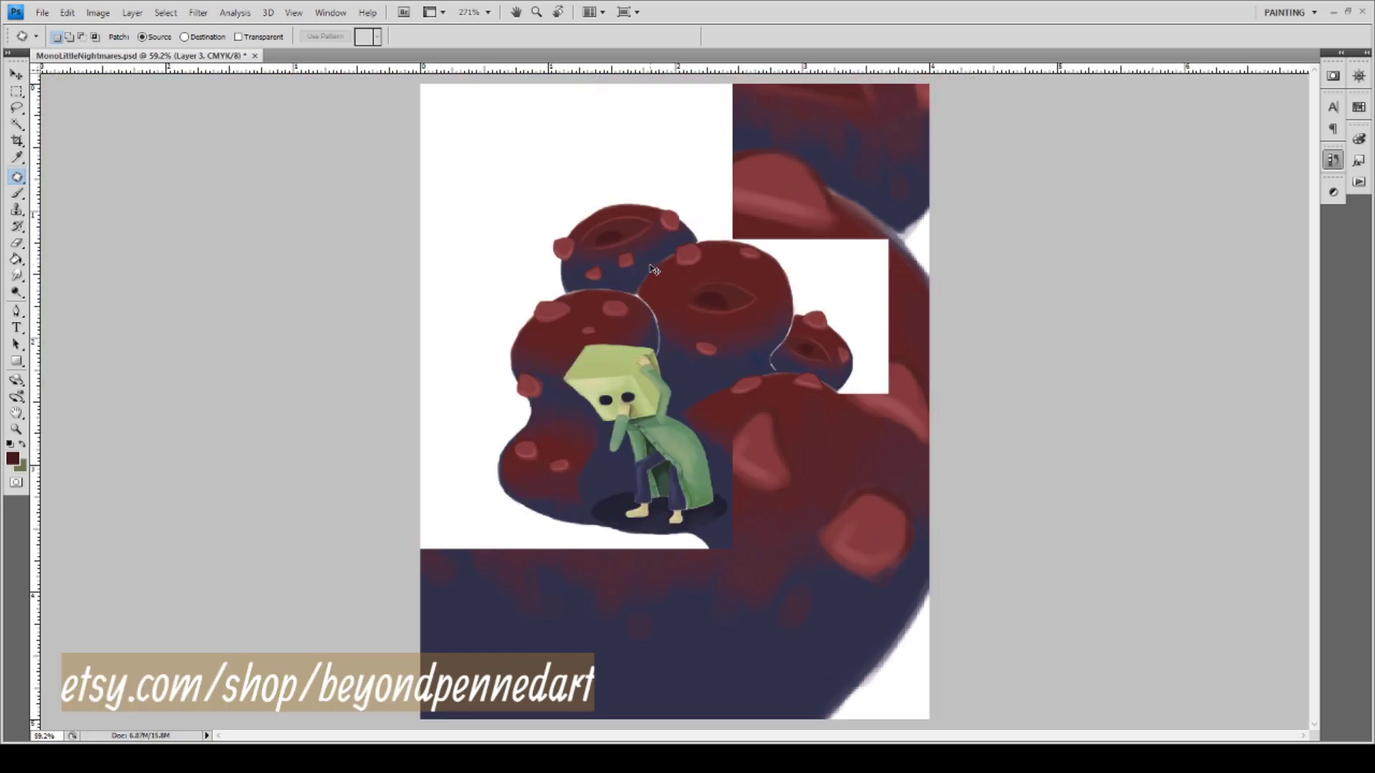